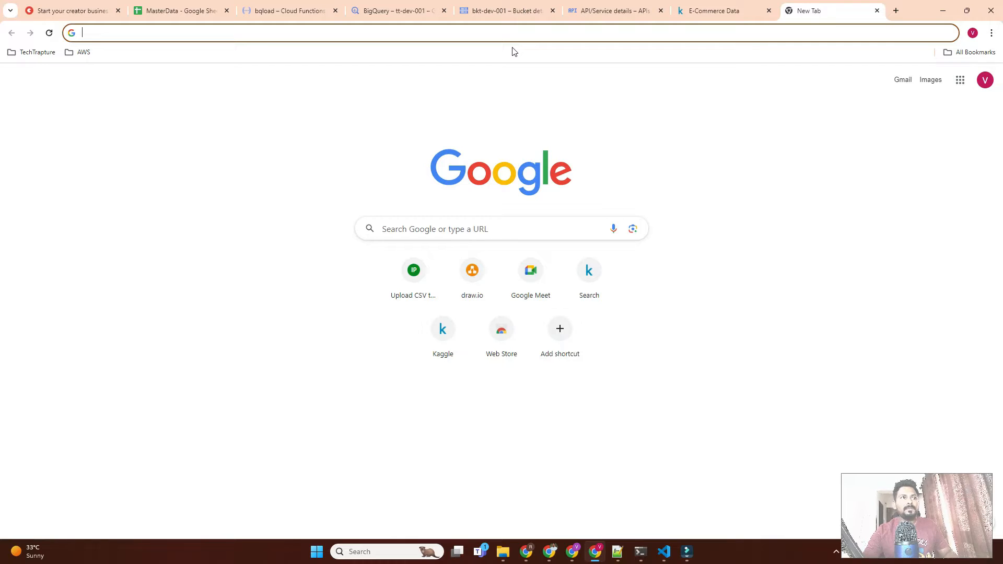
- Search the web for "kaggle" and open the Kaggle website from the results
{"action": "type", "text": "kaggle"}
{"action": "key", "text": "Delete"}
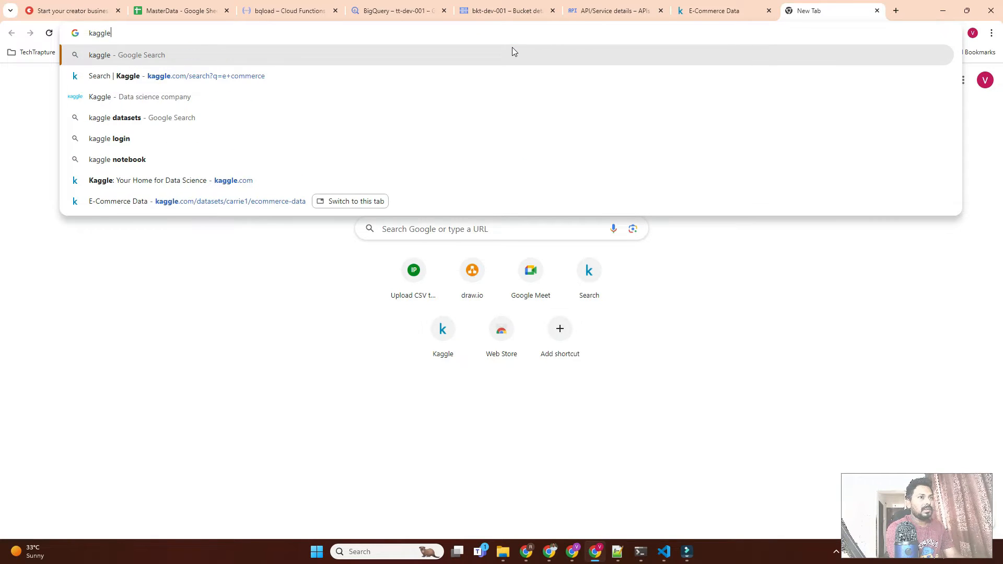
{"action": "key", "text": "Return"}
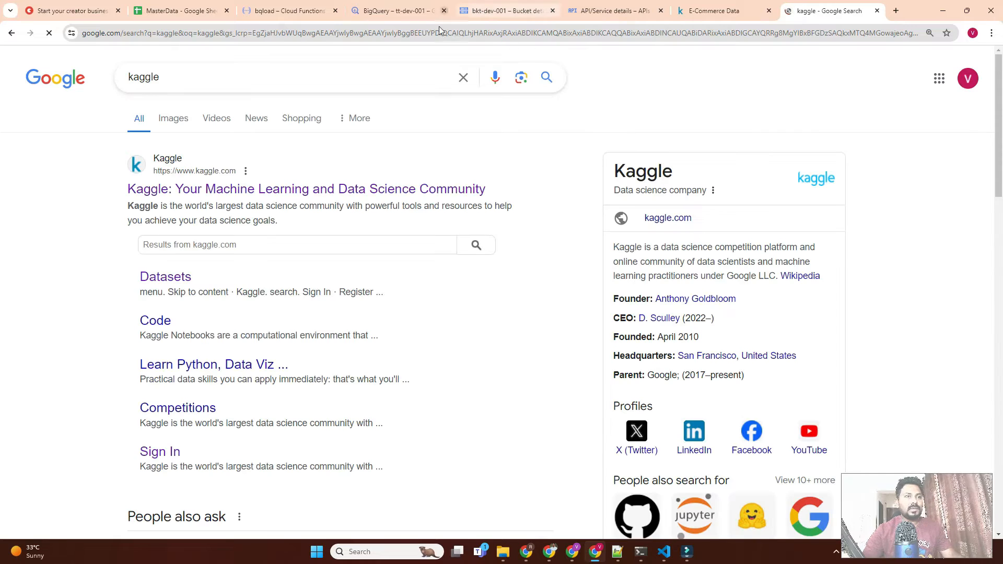
{"action": "left_click", "coordinate": [336, 195]}
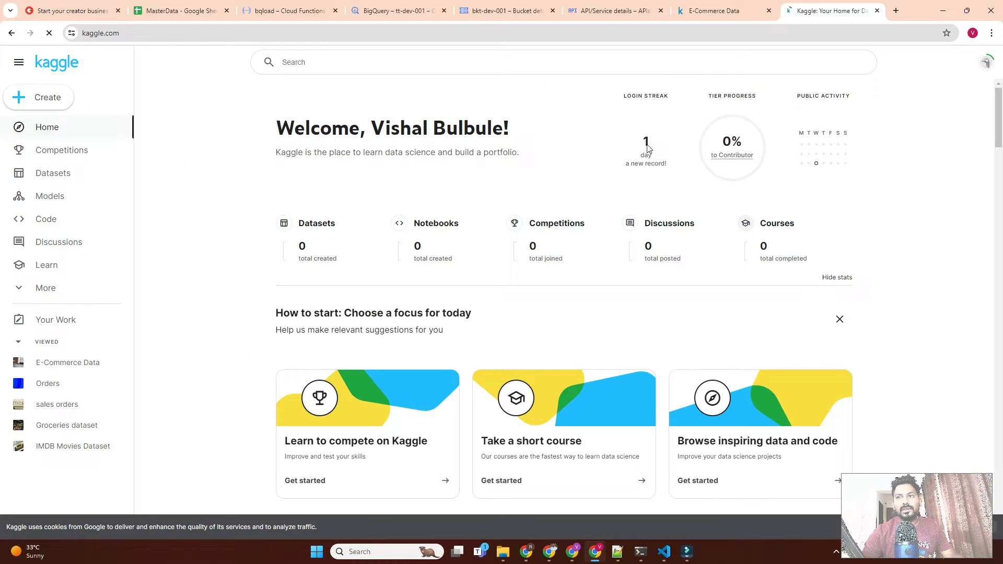
- Open the recently viewed E-Commerce Data dataset through Kaggle's dataset search
{"action": "left_click", "coordinate": [52, 173]}
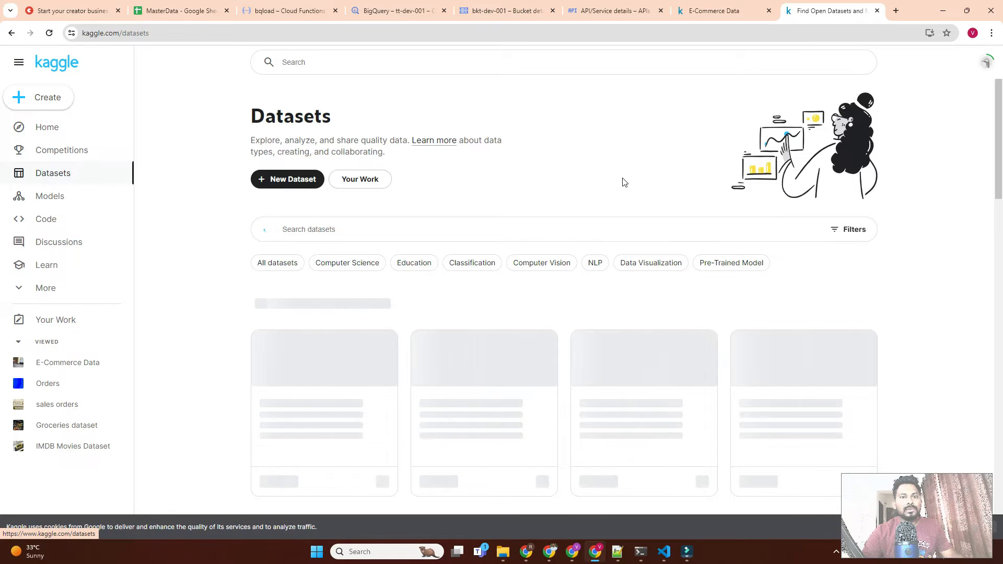
{"action": "left_click", "coordinate": [474, 227]}
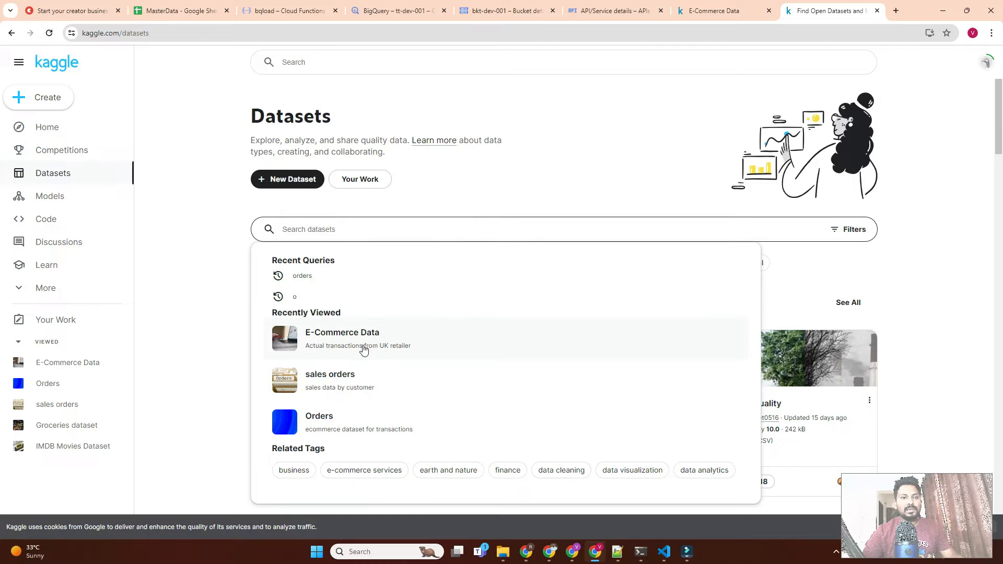
{"action": "left_click", "coordinate": [331, 342]}
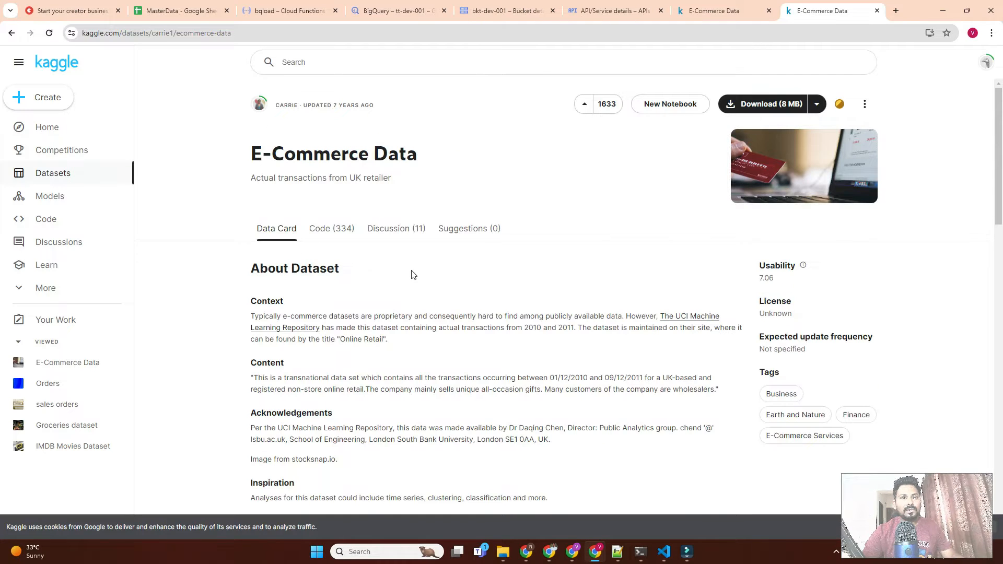
- Examine the E-Commerce Data page, including the data.csv file size, its column preview and the download options
{"action": "scroll", "coordinate": [410, 273], "scroll_direction": "down", "scroll_amount": 6}
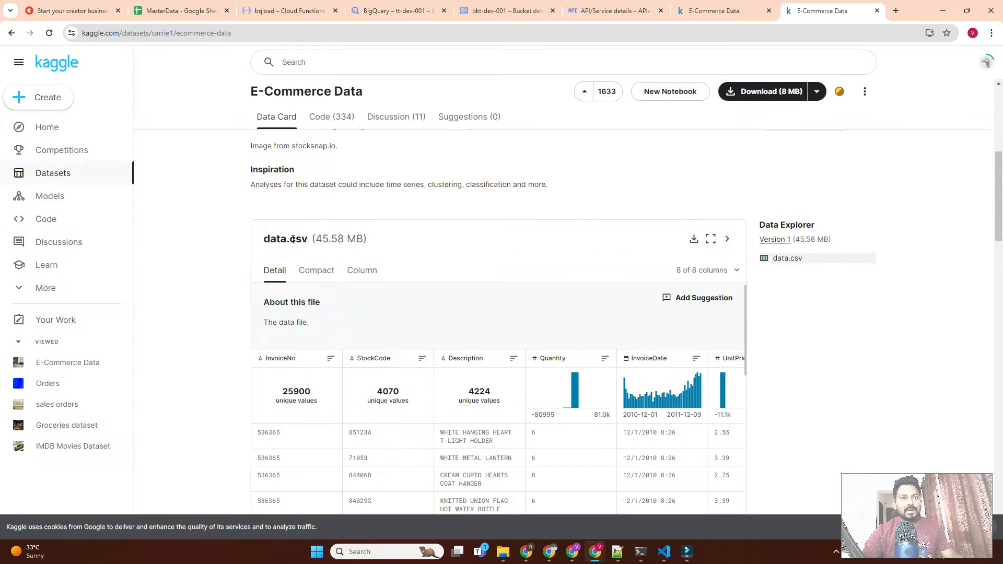
{"action": "left_click_drag", "start_coordinate": [271, 238], "coordinate": [359, 242]}
{"action": "scroll", "coordinate": [469, 256], "scroll_direction": "down", "scroll_amount": 3}
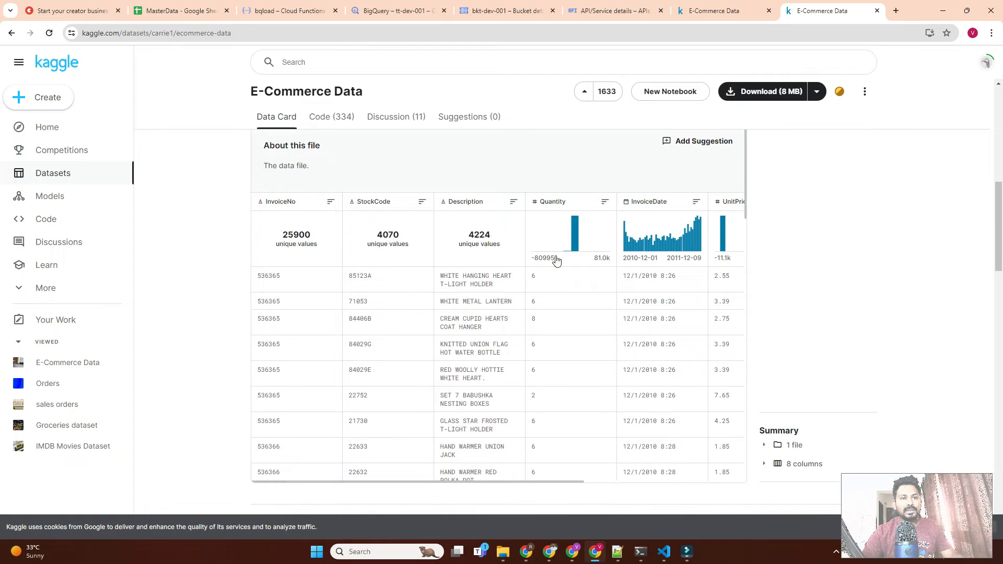
{"action": "scroll", "coordinate": [772, 308], "scroll_direction": "up", "scroll_amount": 3}
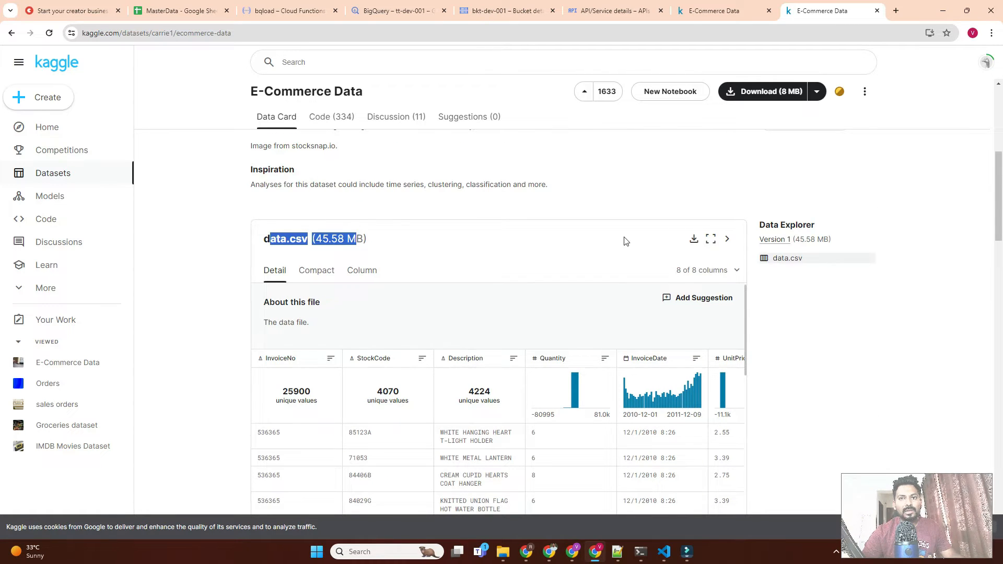
{"action": "scroll", "coordinate": [622, 252], "scroll_direction": "up", "scroll_amount": 2}
{"action": "left_click", "coordinate": [622, 252]}
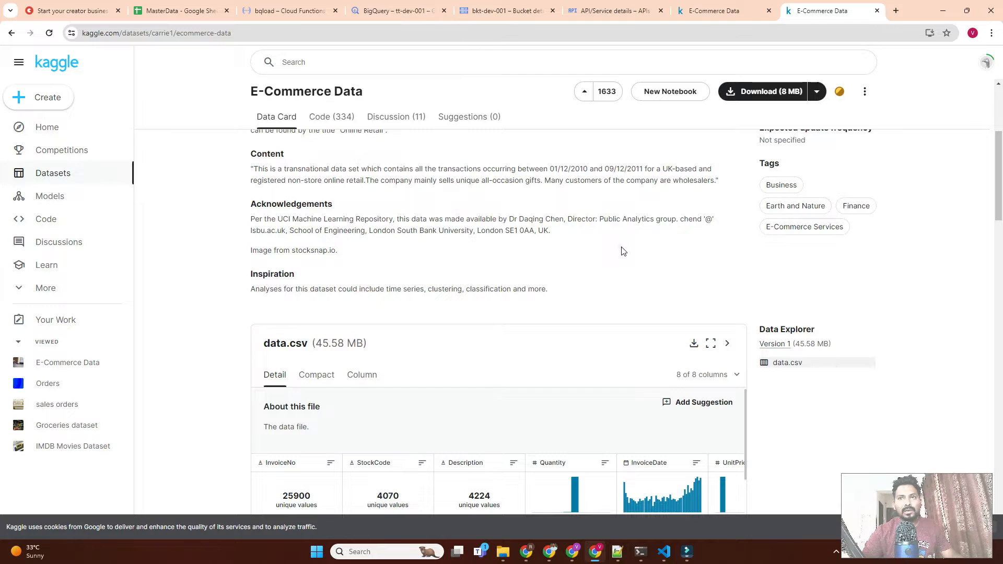
{"action": "left_click", "coordinate": [817, 92]}
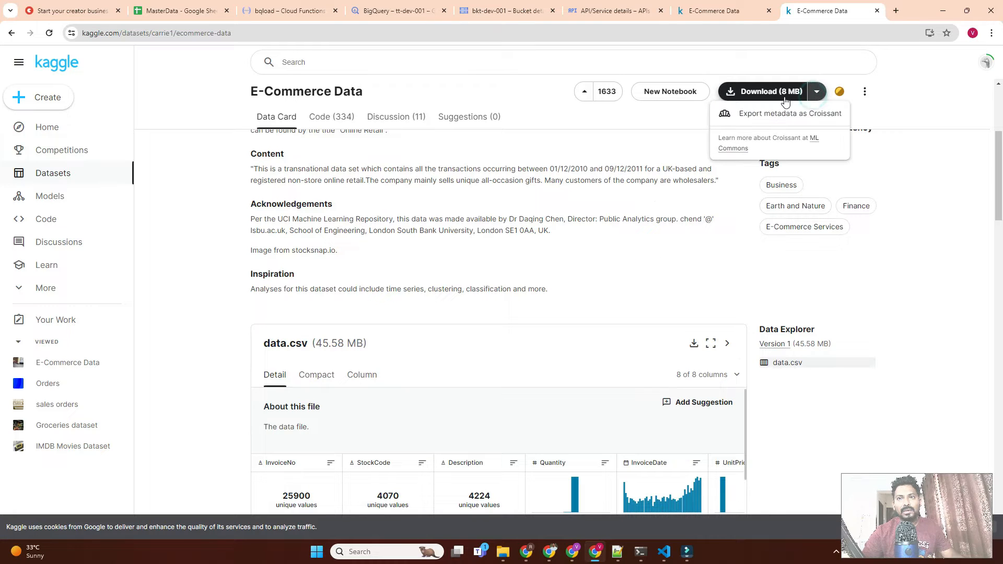
{"action": "left_click", "coordinate": [693, 229]}
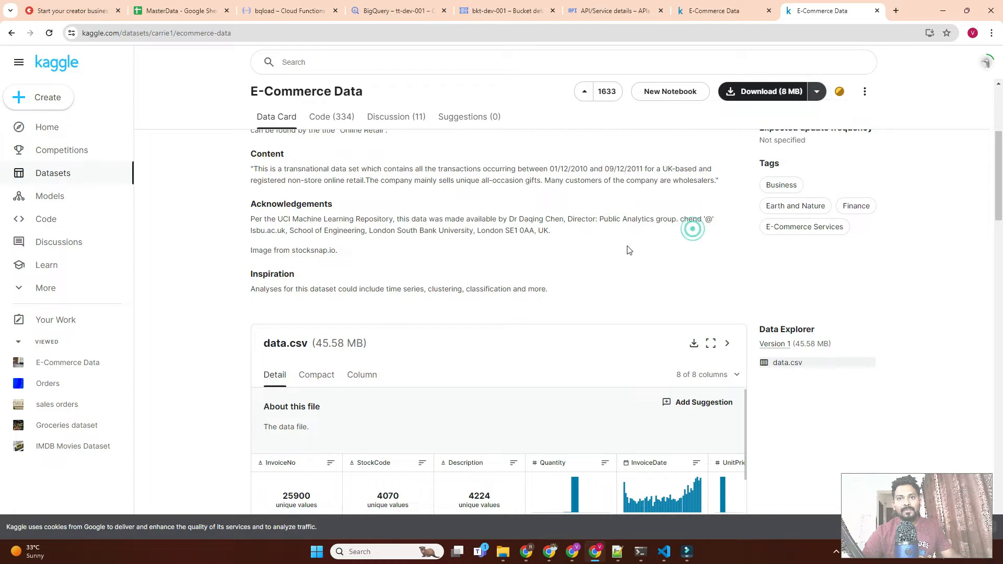
{"action": "triple_click", "coordinate": [312, 348]}
- Switch to File Explorer and open data.csv from the archive (1) folder in Downloads with Excel
{"action": "left_click", "coordinate": [504, 552]}
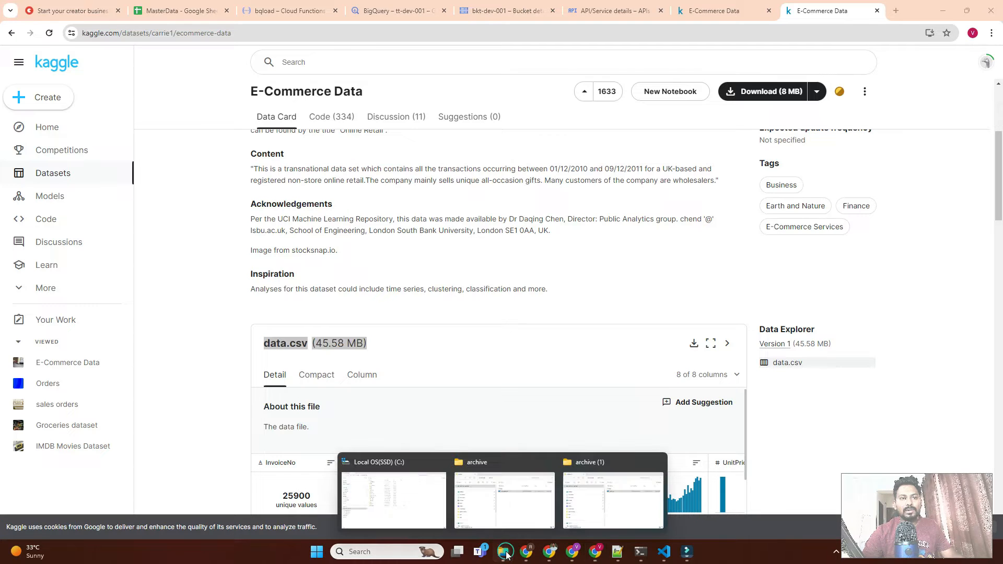
{"action": "left_click", "coordinate": [478, 511]}
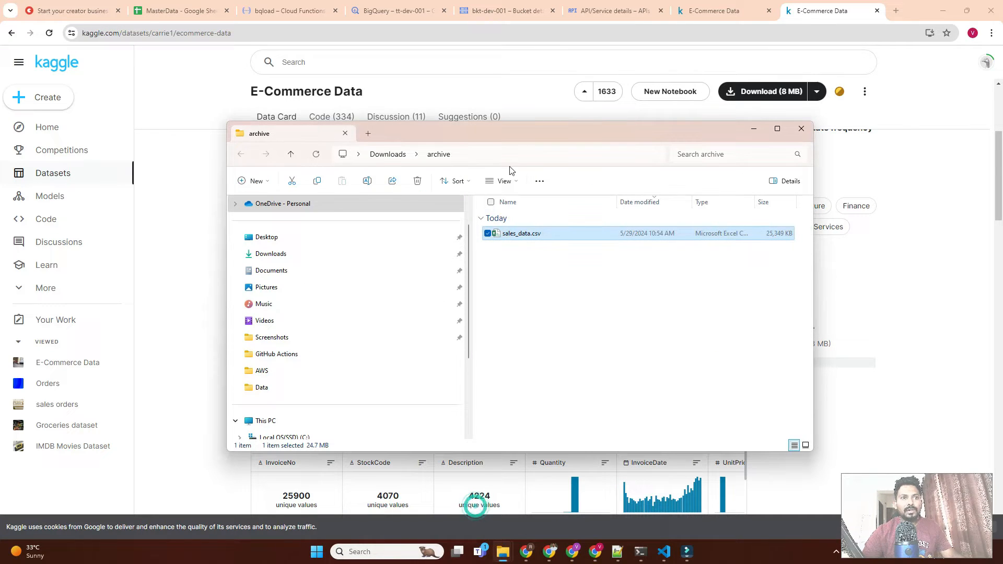
{"action": "left_click", "coordinate": [781, 130]}
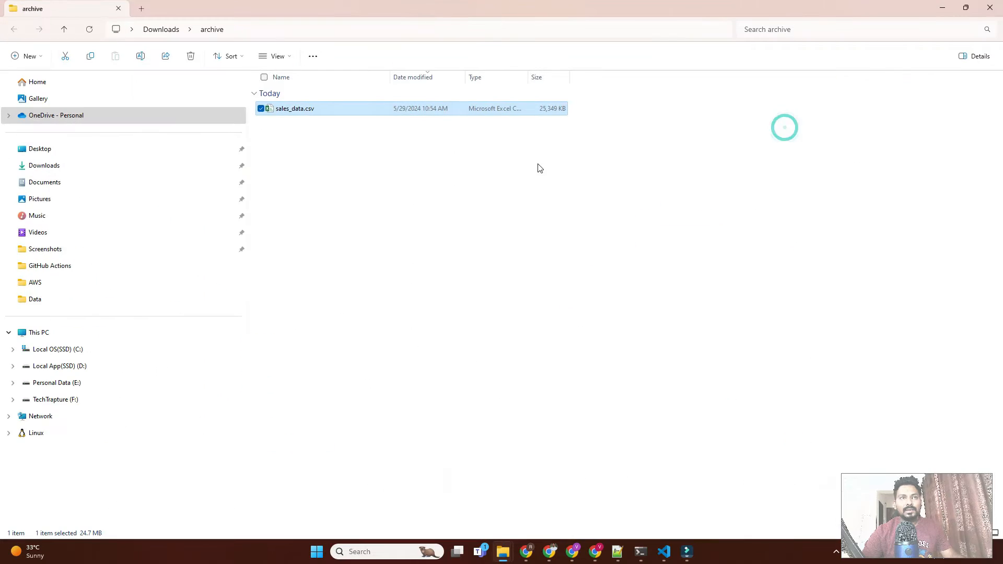
{"action": "left_click", "coordinate": [159, 29]}
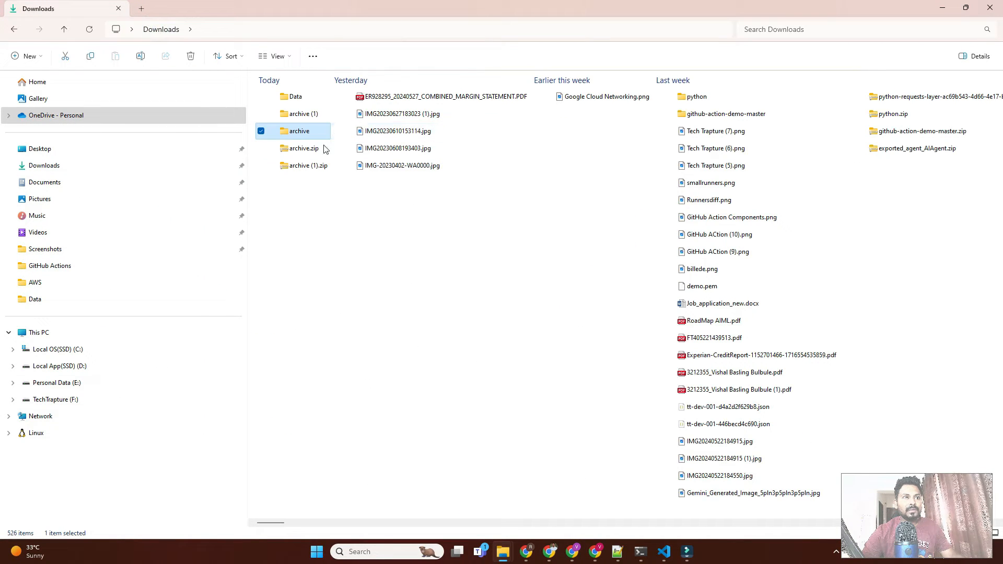
{"action": "double_click", "coordinate": [302, 119]}
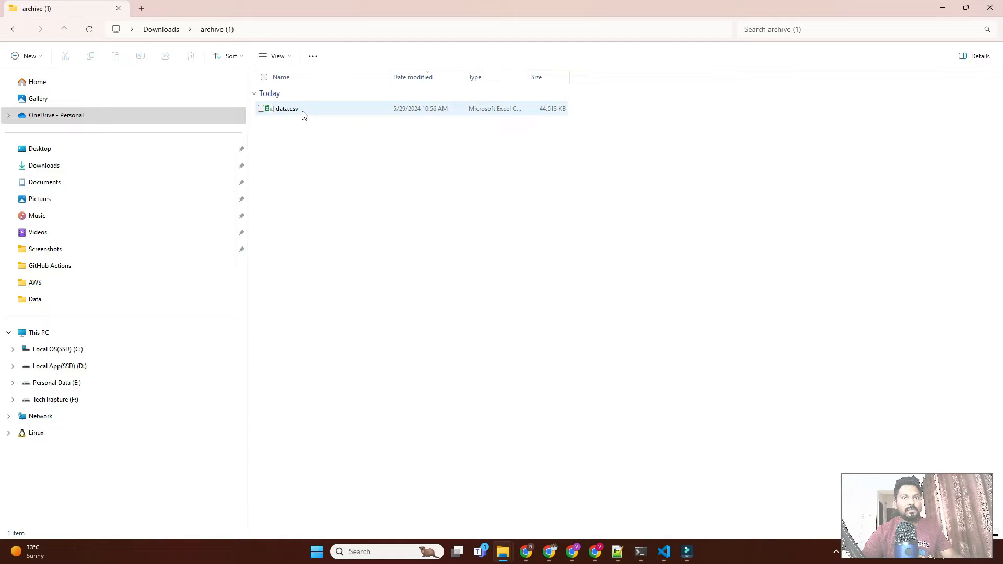
{"action": "left_click", "coordinate": [303, 112]}
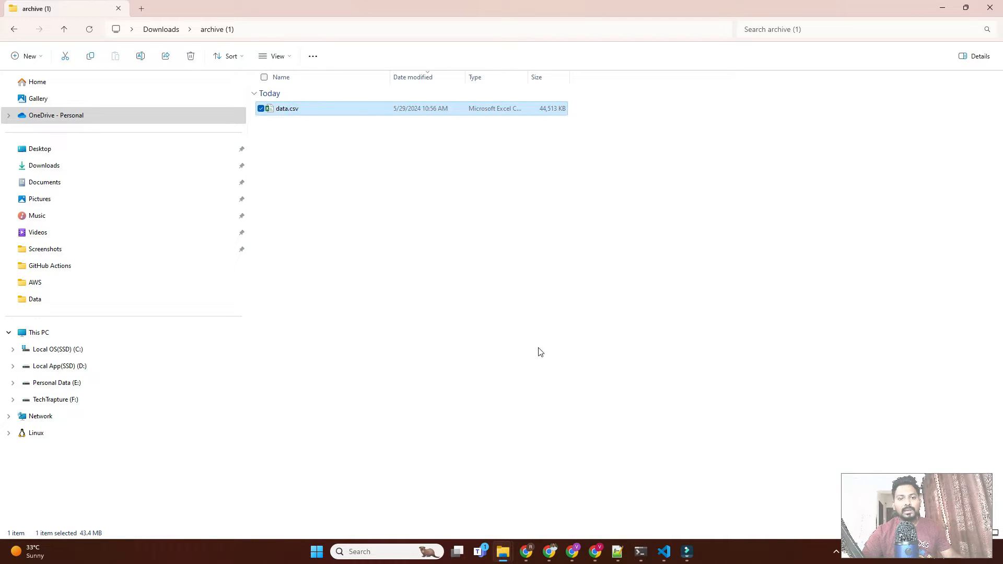
{"action": "double_click", "coordinate": [343, 114]}
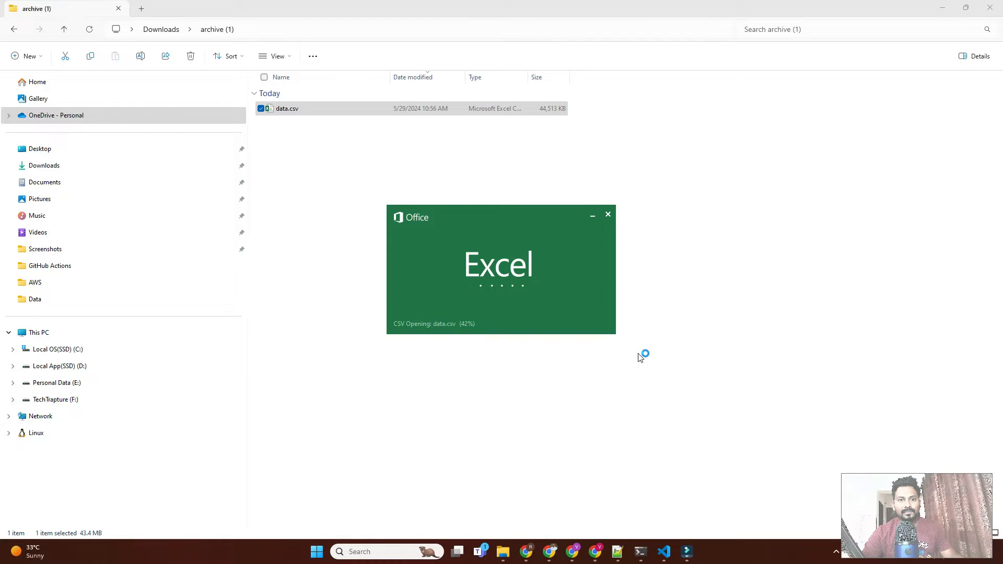
{"action": "type", "text": "9"}
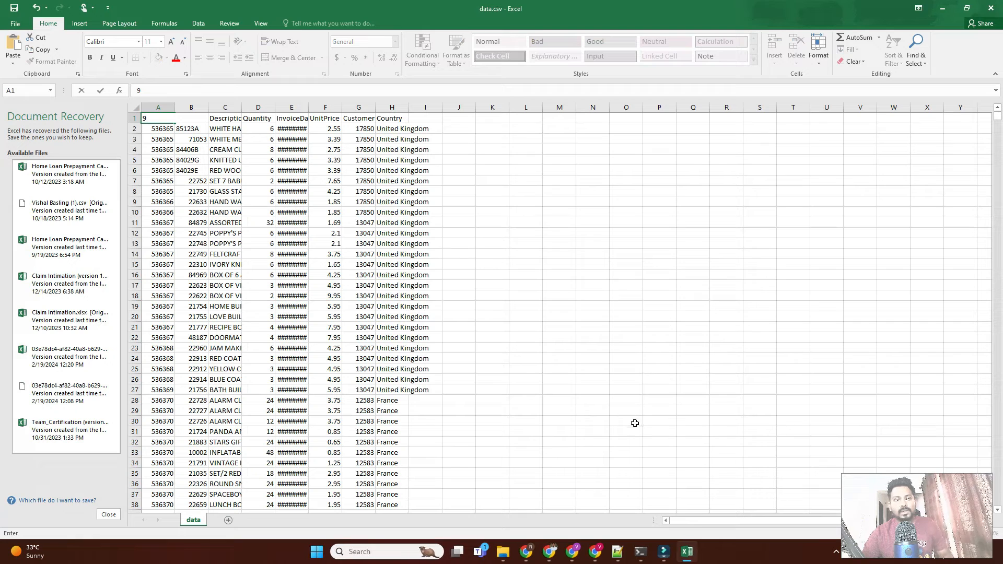
- Fit the InvoiceDate column to its contents and widen the Country column in the data sheet
{"action": "left_click", "coordinate": [332, 233]}
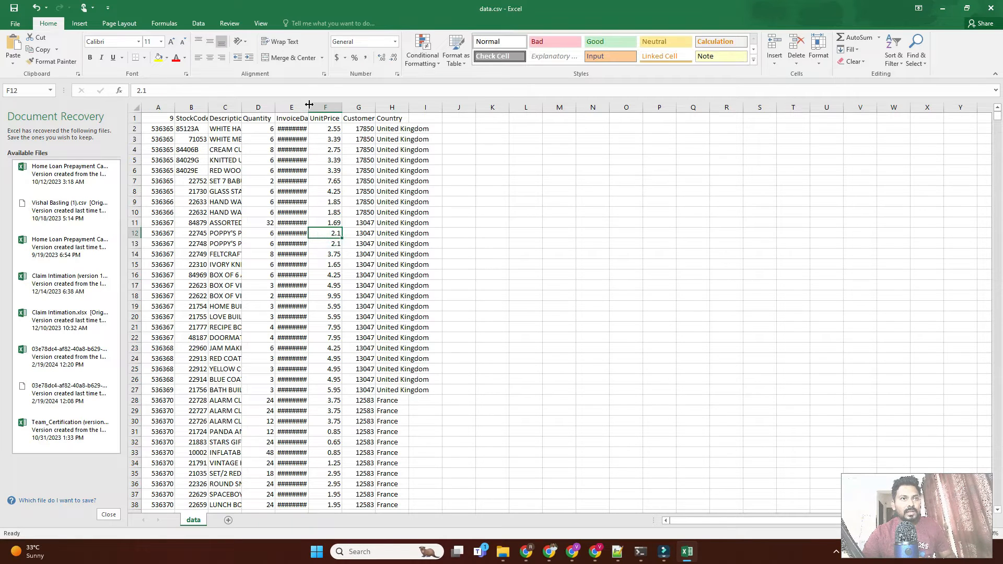
{"action": "double_click", "coordinate": [309, 105]}
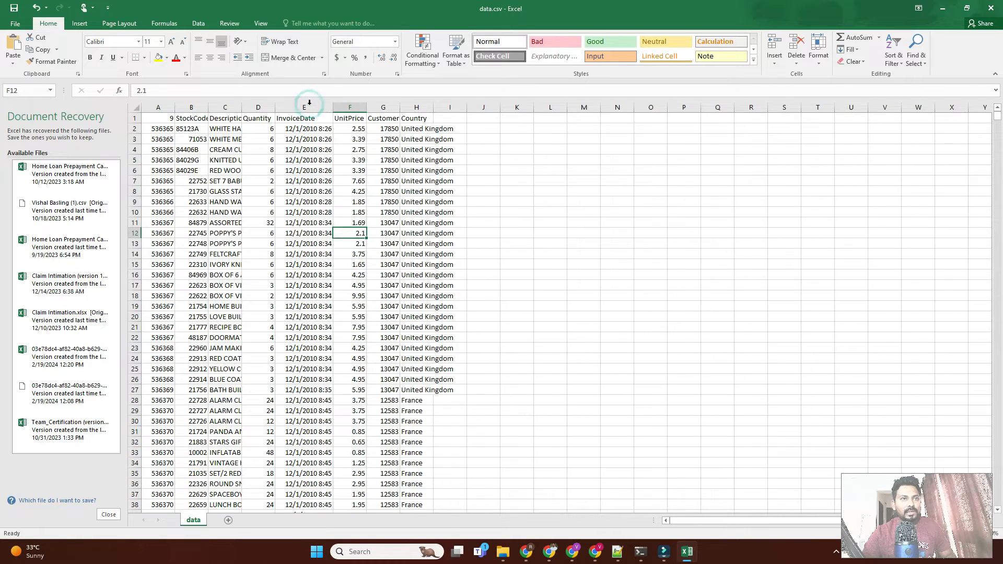
{"action": "left_click", "coordinate": [169, 104]}
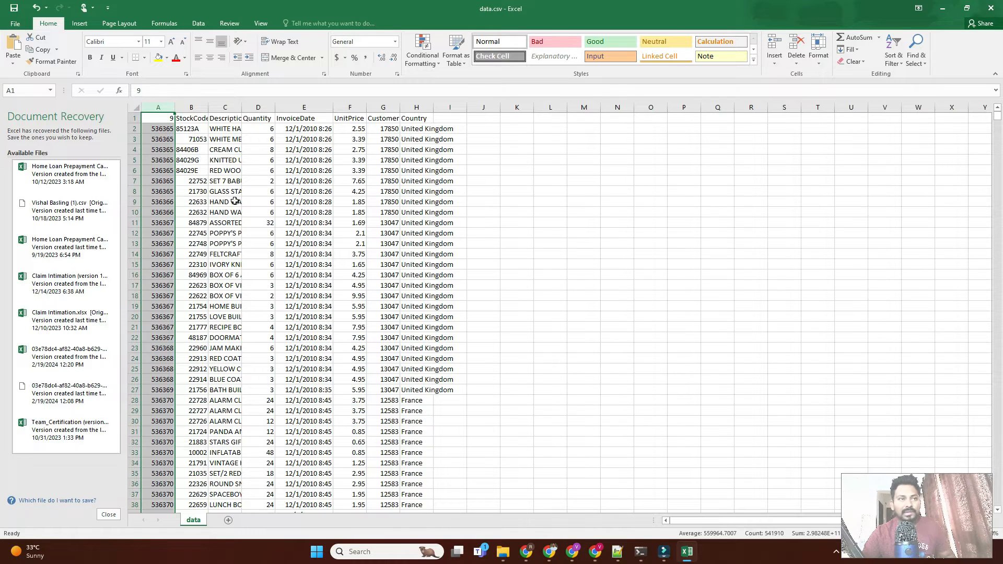
{"action": "left_click", "coordinate": [223, 181]}
{"action": "left_click_drag", "start_coordinate": [433, 104], "coordinate": [474, 104]}
- Examine the country values in the Country column of data.csv
{"action": "left_click", "coordinate": [425, 190]}
{"action": "left_click", "coordinate": [444, 131]}
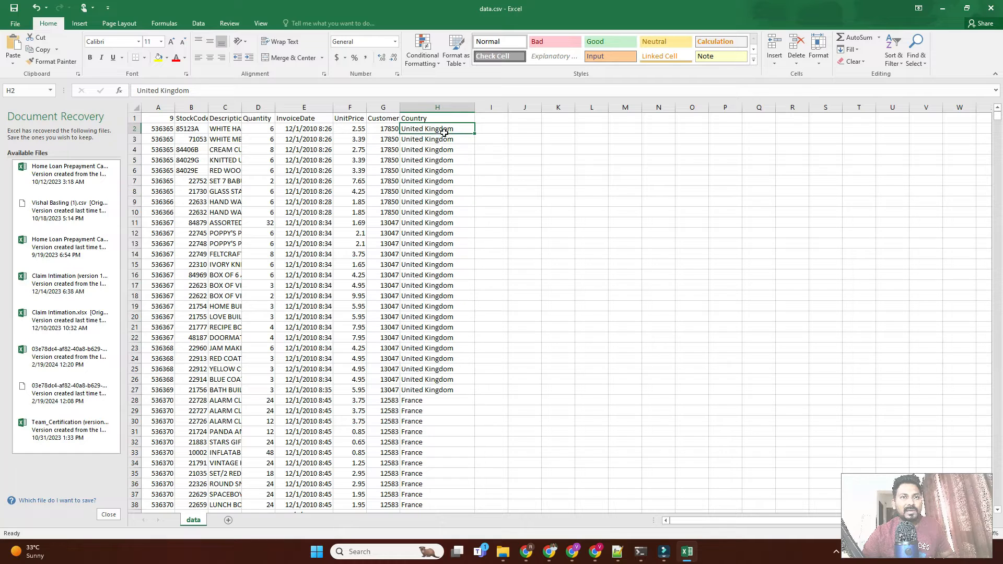
{"action": "left_click", "coordinate": [438, 107]}
{"action": "left_click_drag", "start_coordinate": [441, 128], "coordinate": [439, 372]}
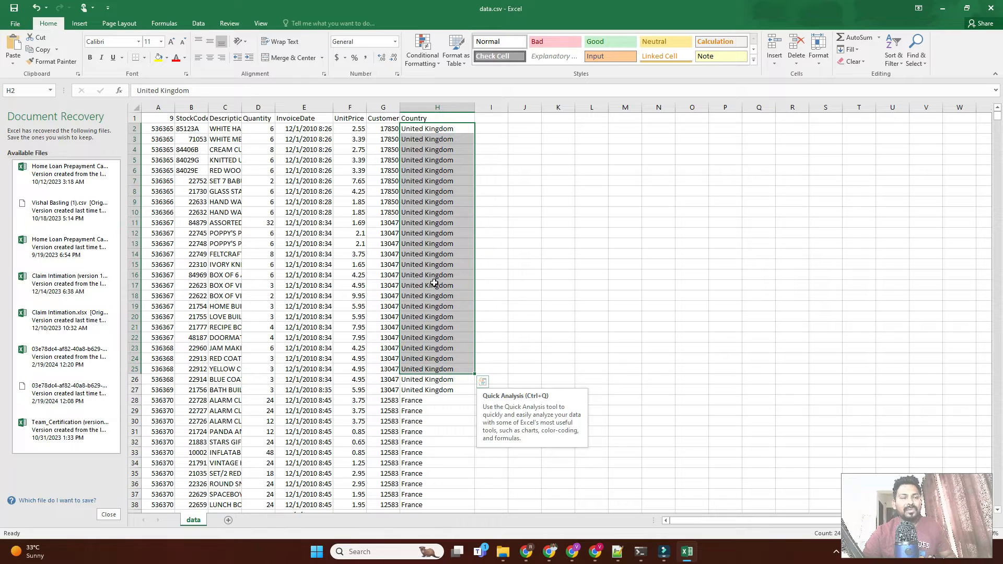
{"action": "left_click", "coordinate": [416, 344]}
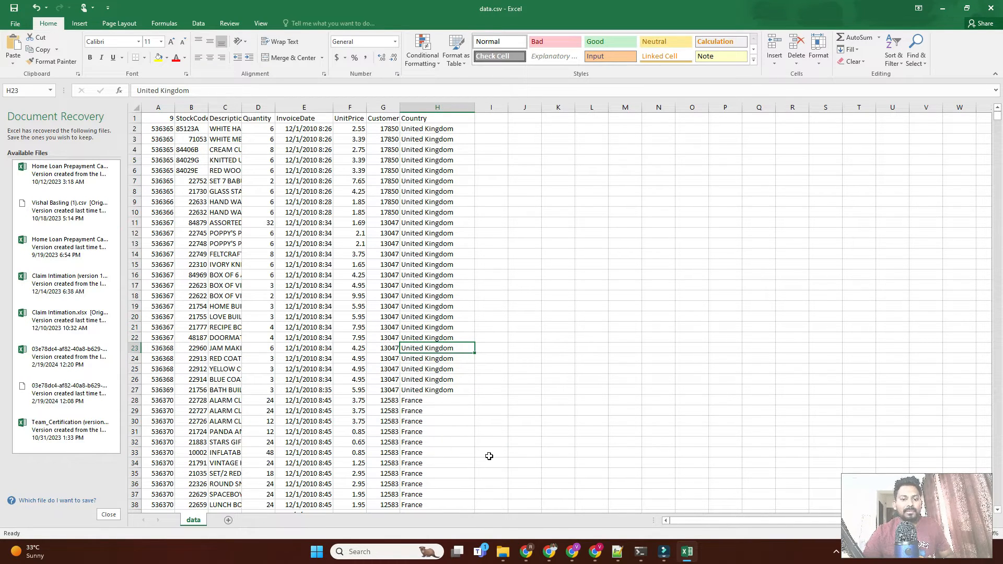
- Open usa.csv from the Data folder in Downloads and look over its columns, including CustomerID
{"action": "left_click", "coordinate": [504, 550]}
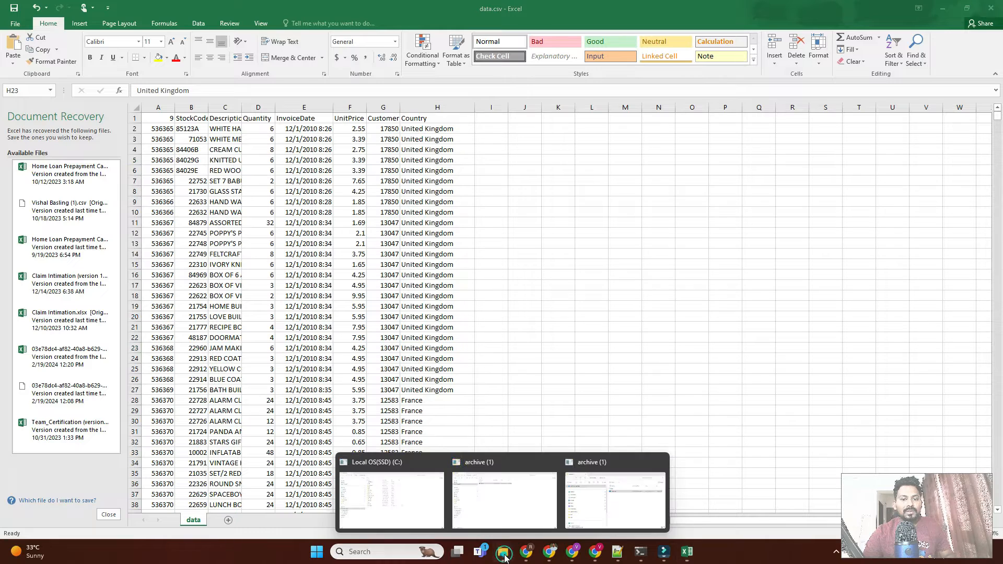
{"action": "left_click", "coordinate": [478, 500]}
{"action": "left_click", "coordinate": [158, 30]}
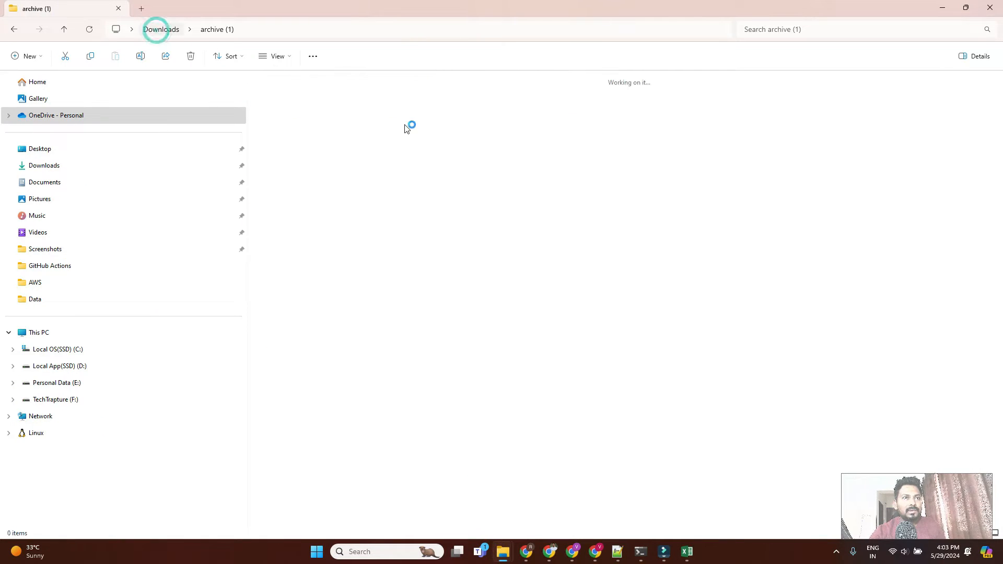
{"action": "left_click", "coordinate": [302, 96]}
{"action": "double_click", "coordinate": [302, 96]}
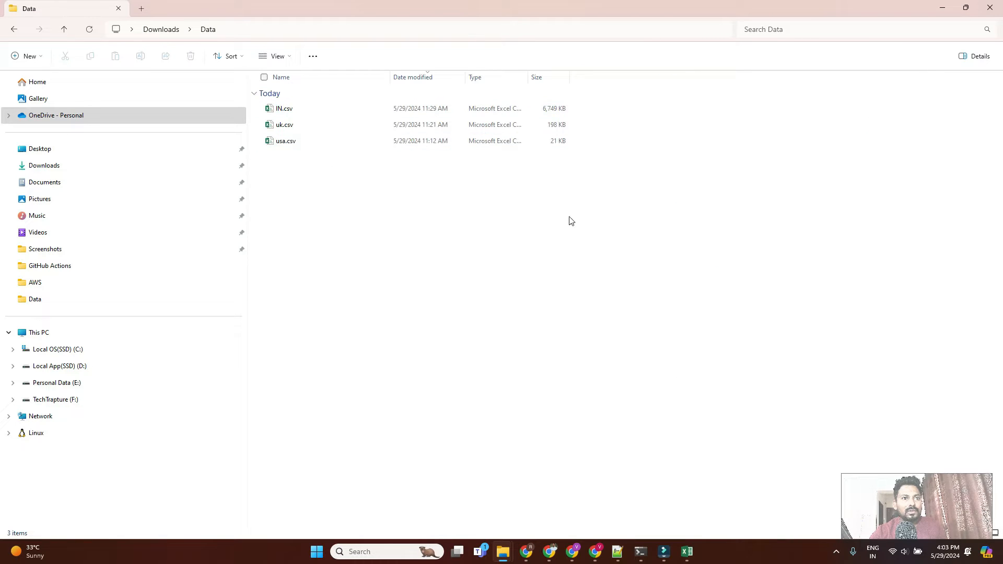
{"action": "double_click", "coordinate": [329, 142]}
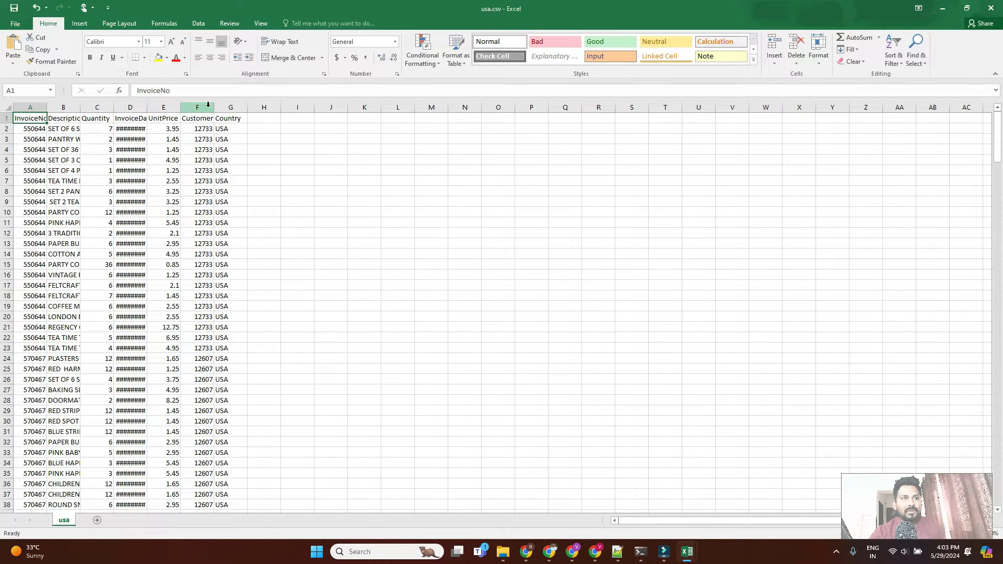
{"action": "left_click", "coordinate": [208, 105]}
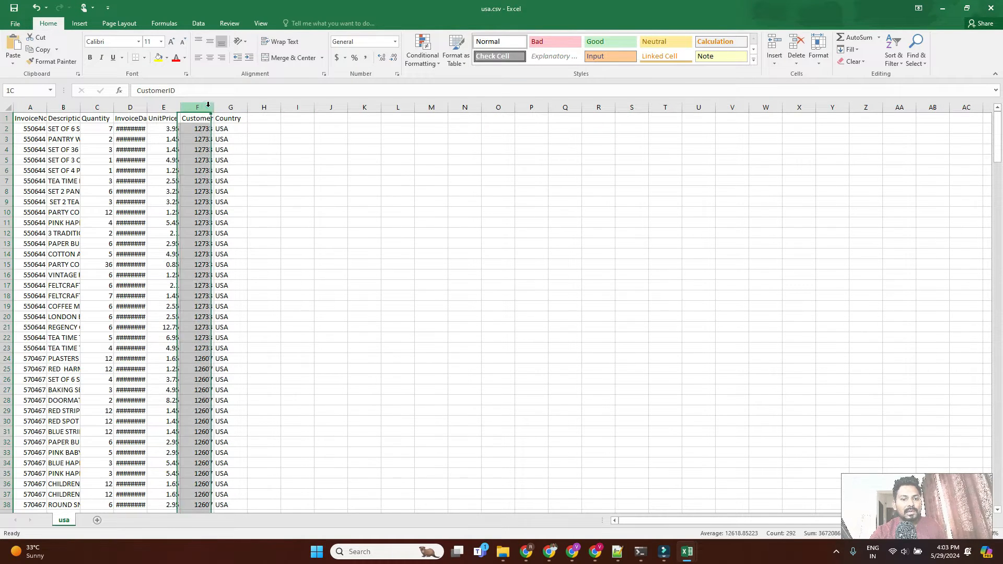
{"action": "left_click", "coordinate": [513, 198]}
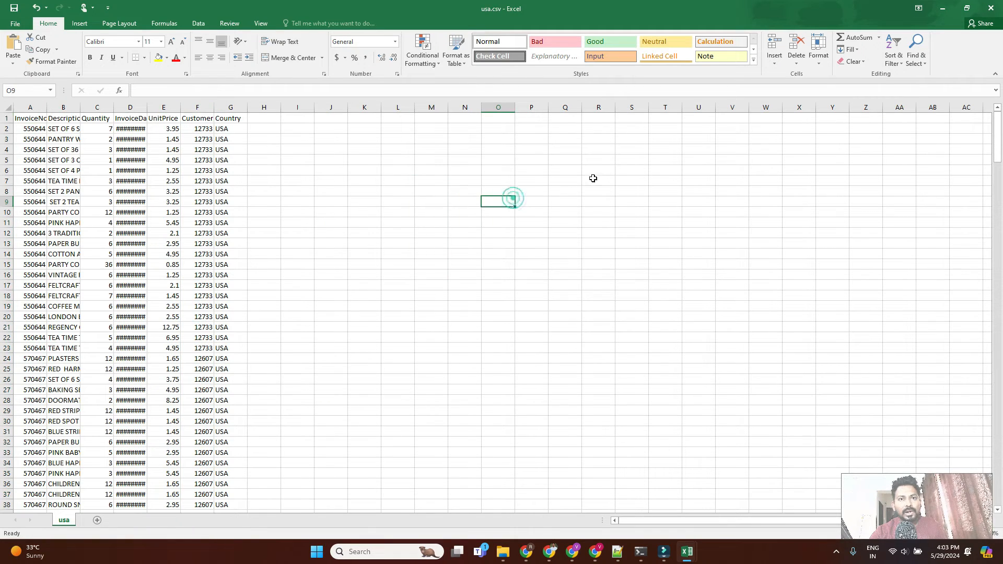
- Minimize the usa.csv workbook and open uk.csv from the Data folder in Downloads
{"action": "left_click", "coordinate": [943, 10]}
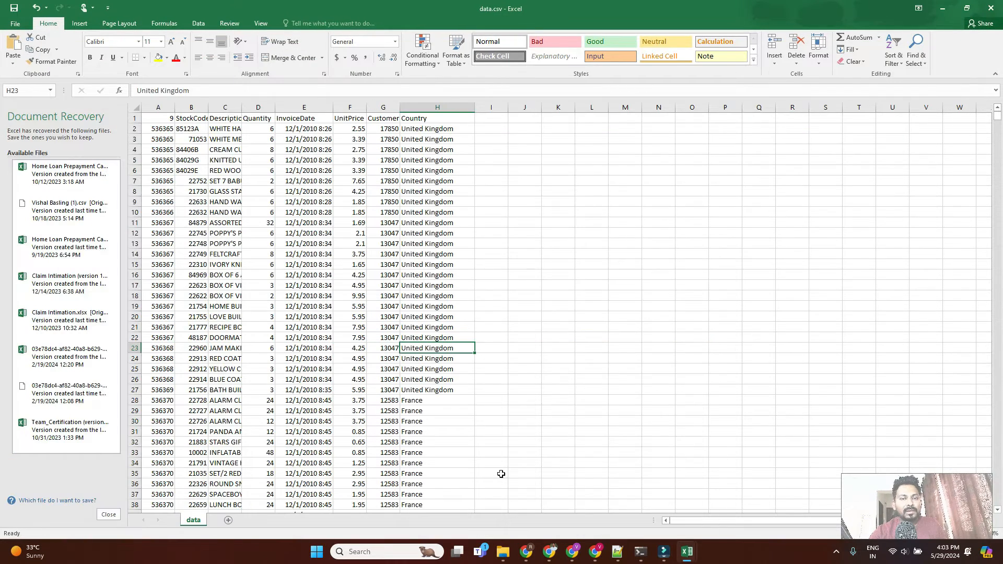
{"action": "mouse_move", "coordinate": [503, 552]}
{"action": "left_click", "coordinate": [504, 496]}
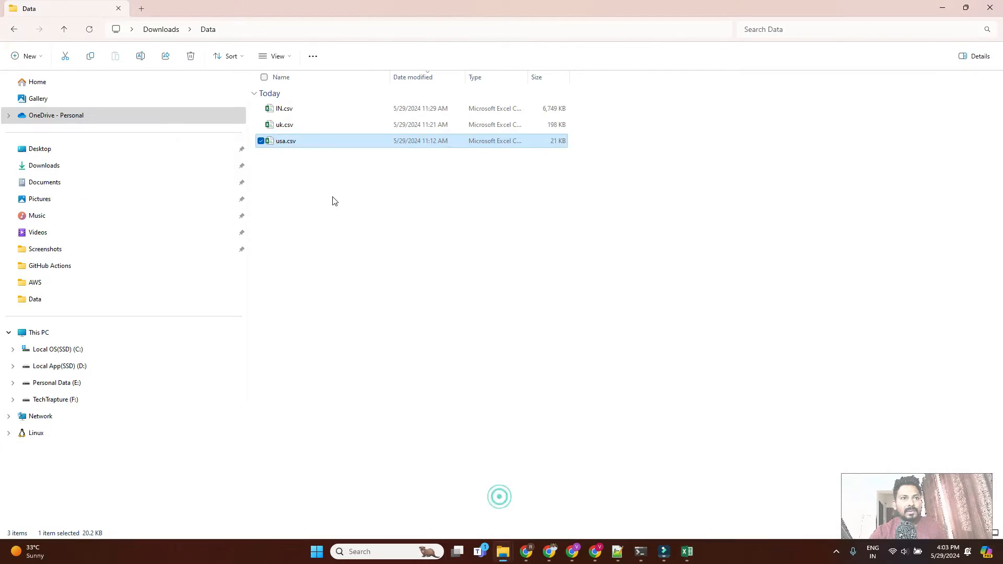
{"action": "double_click", "coordinate": [299, 126]}
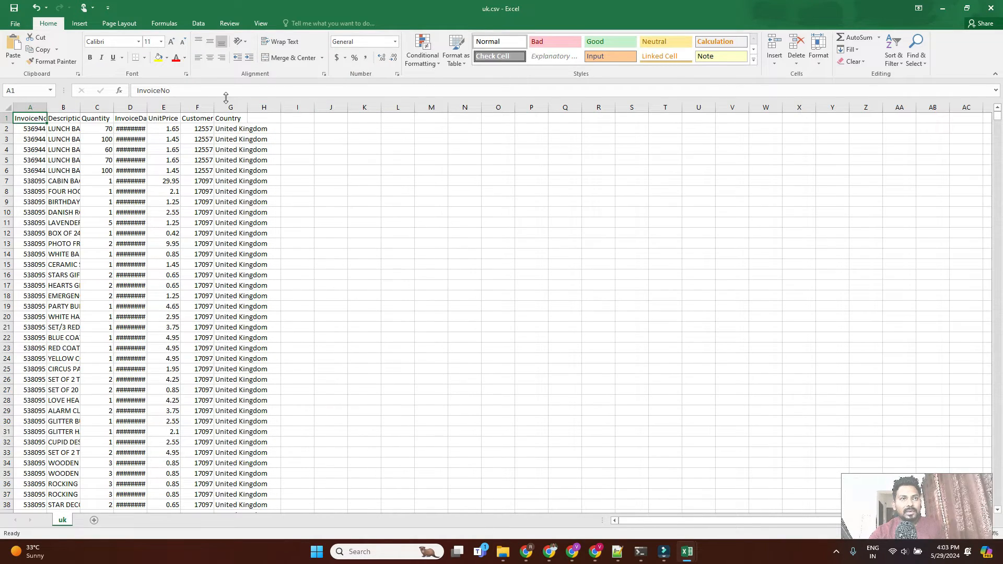
- Check the Country column of uk.csv, minimize that workbook and open IN.csv from the Data folder in Downloads
{"action": "left_click", "coordinate": [226, 105]}
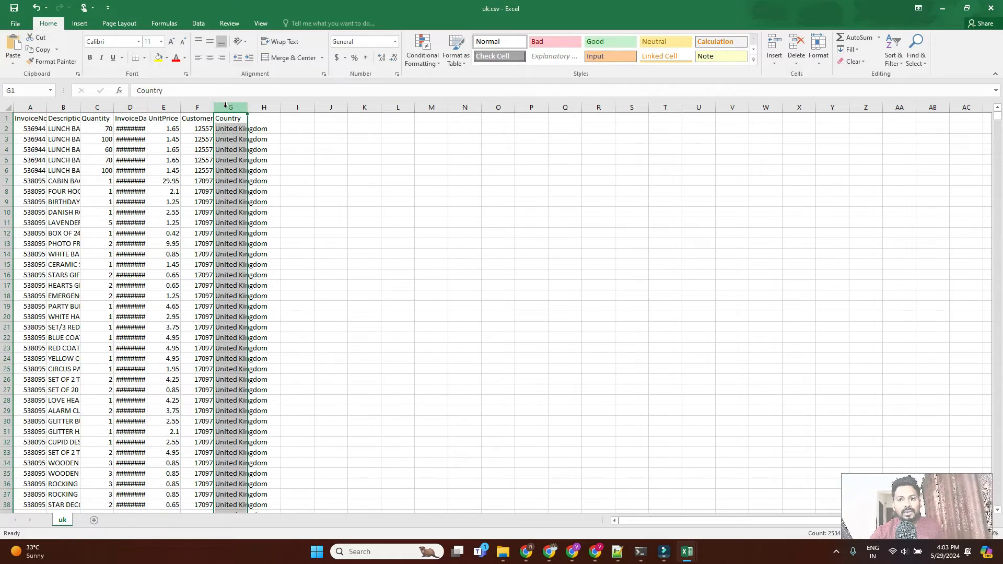
{"action": "left_click", "coordinate": [942, 9]}
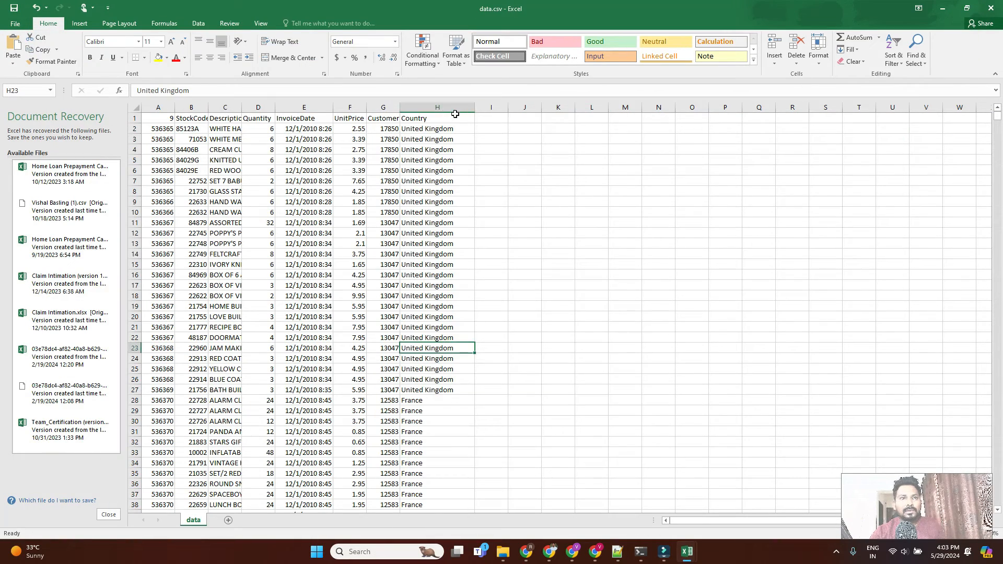
{"action": "mouse_move", "coordinate": [504, 559]}
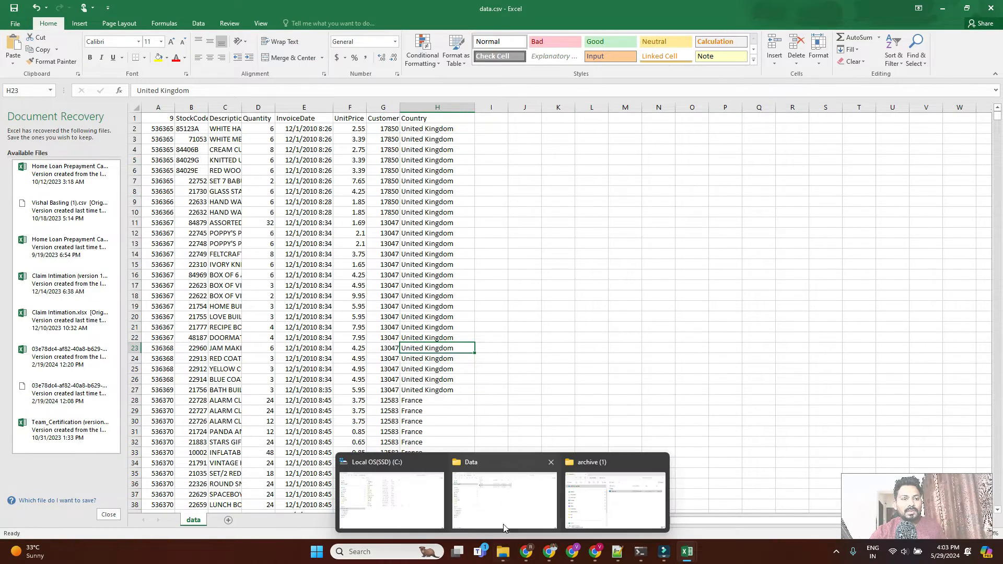
{"action": "left_click", "coordinate": [504, 530]}
{"action": "left_click", "coordinate": [336, 115]}
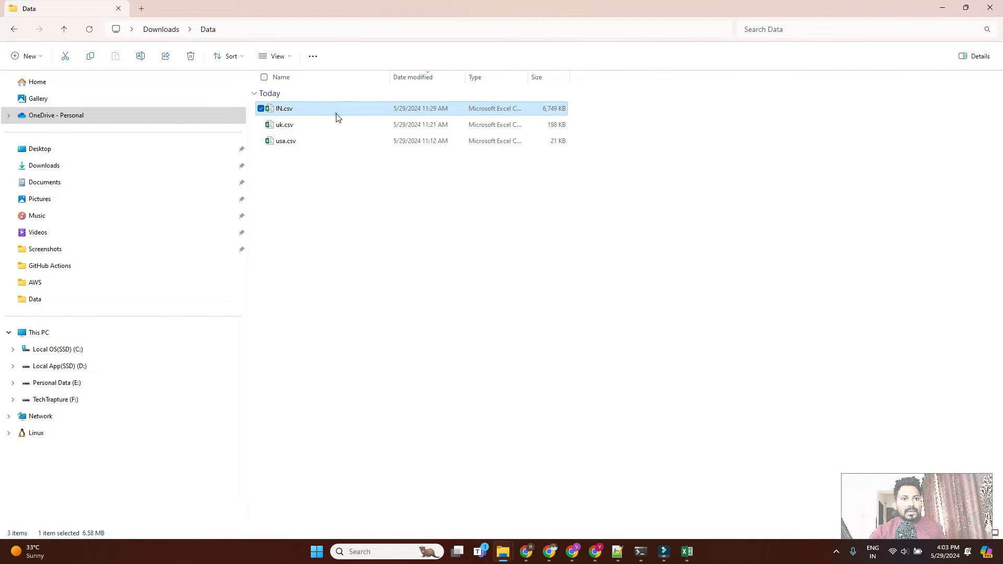
{"action": "double_click", "coordinate": [337, 114]}
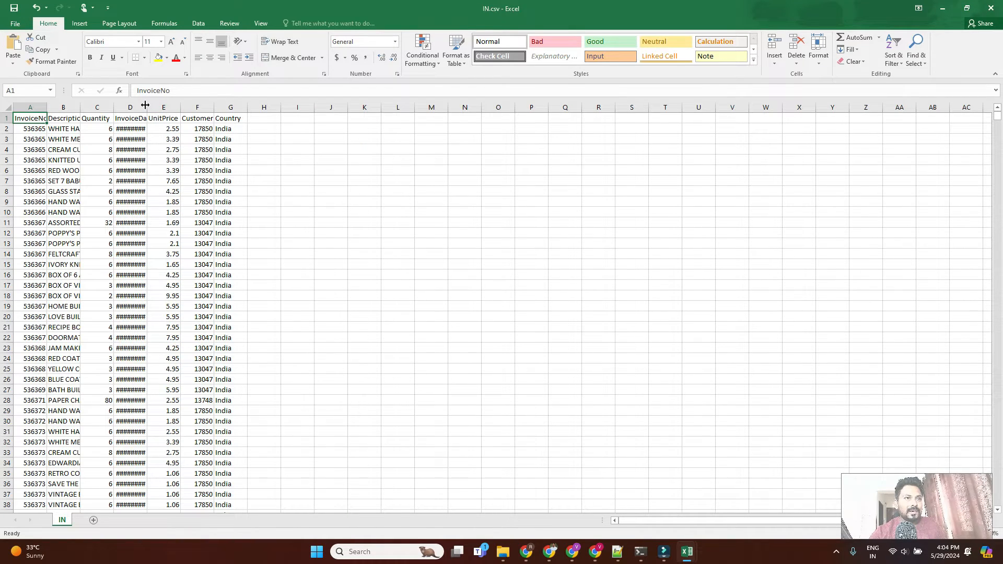
- Fit the InvoiceDate column of IN.csv to its contents and look over the Country column
{"action": "double_click", "coordinate": [145, 105]}
{"action": "left_click", "coordinate": [157, 105]}
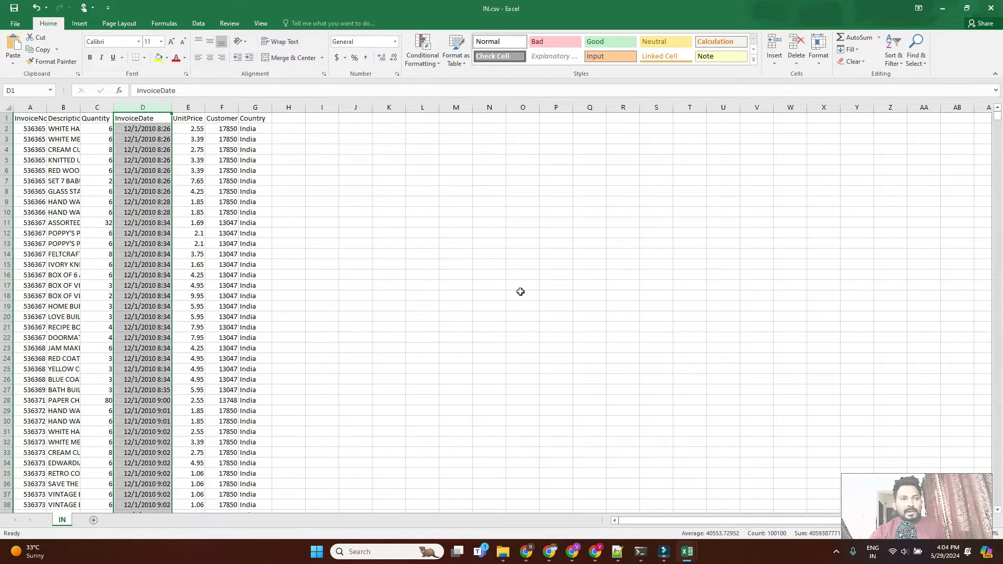
{"action": "left_click", "coordinate": [255, 234]}
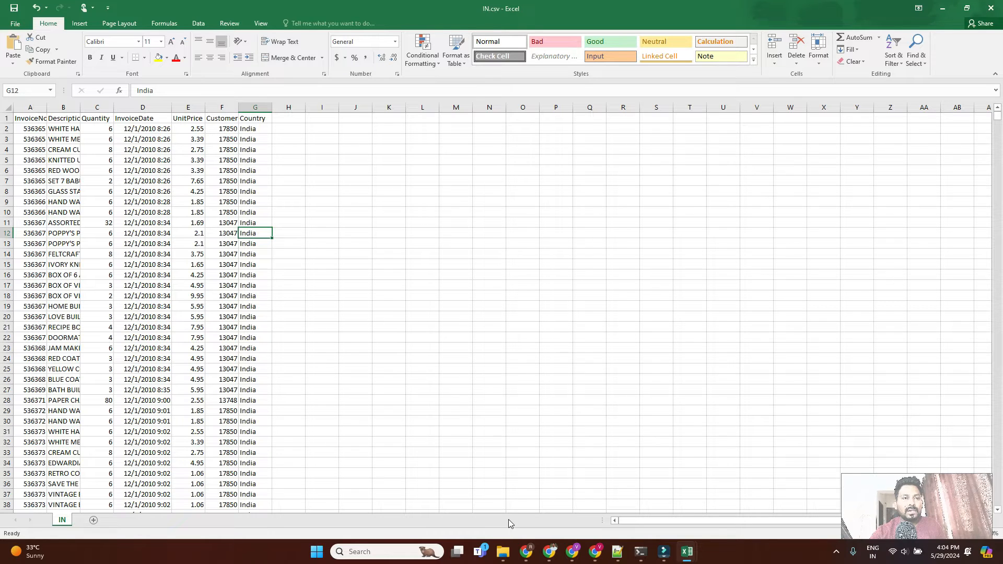
{"action": "left_click", "coordinate": [518, 436]}
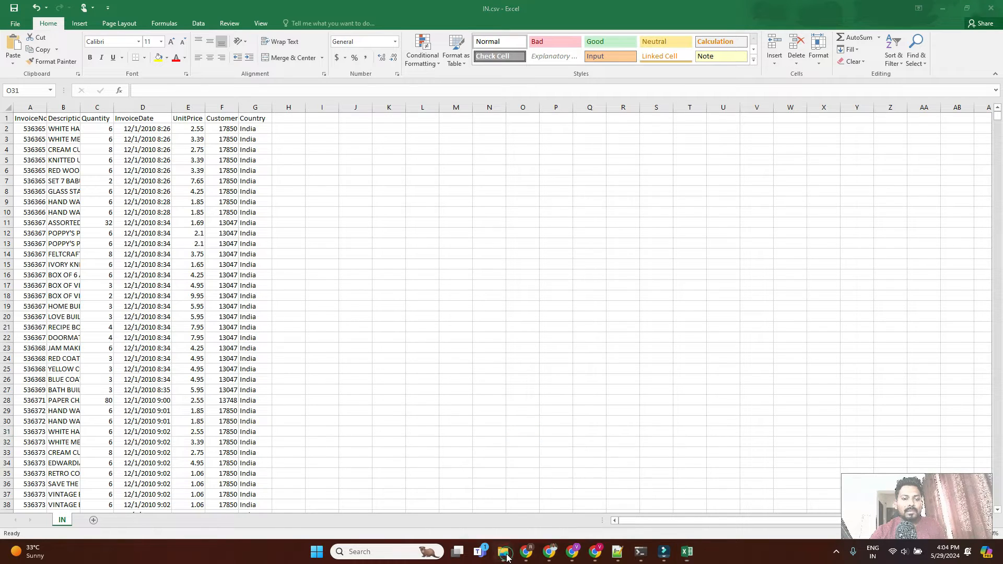
- Switch to File Explorer and go up from the Data folder to Downloads
{"action": "mouse_move", "coordinate": [510, 552]}
{"action": "left_click", "coordinate": [481, 491]}
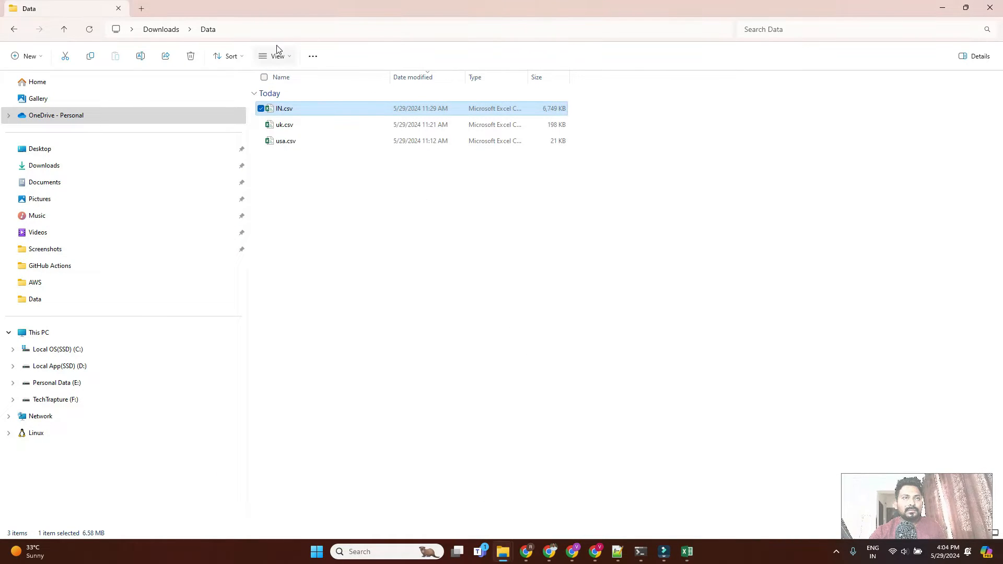
{"action": "left_click", "coordinate": [166, 29]}
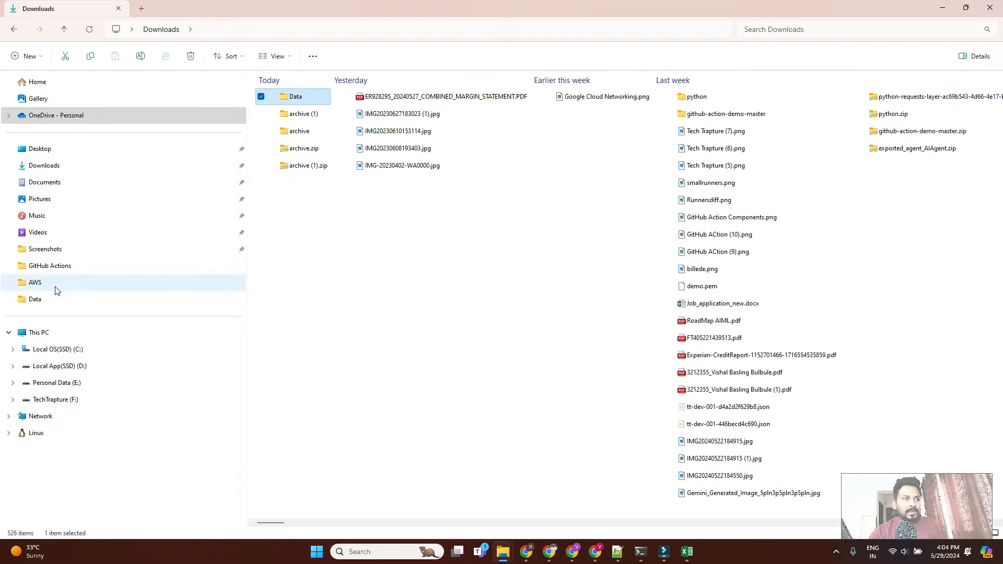
{"action": "right_click", "coordinate": [350, 231]}
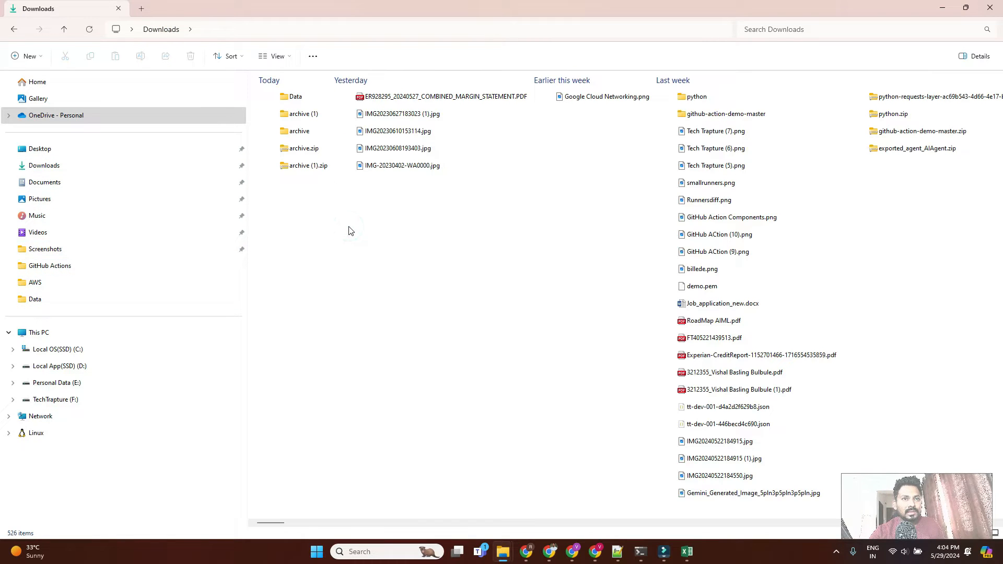
{"action": "mouse_move", "coordinate": [403, 311]}
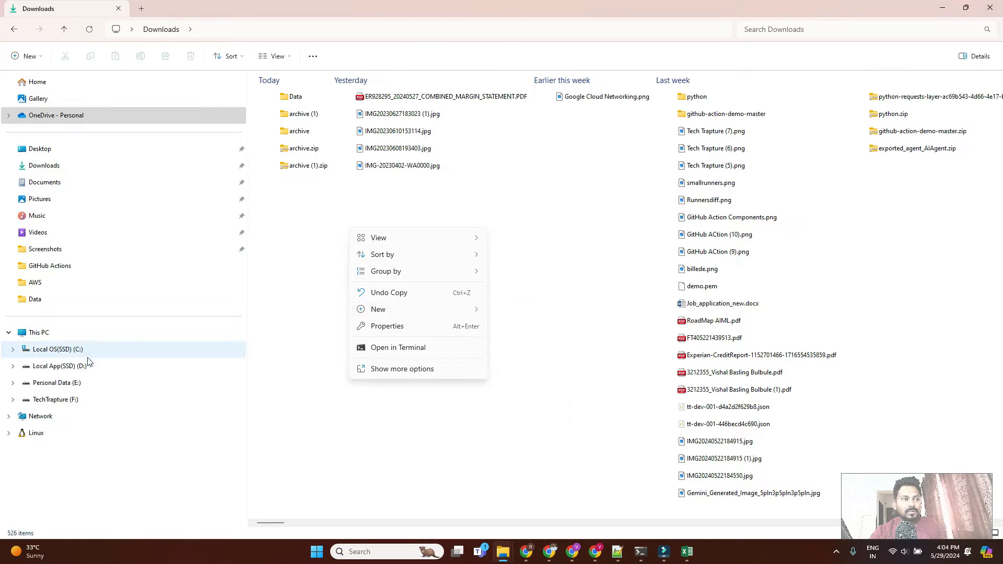
- Create a folder named newDEProject inside the Workspace folder on the D: drive
{"action": "left_click", "coordinate": [68, 370]}
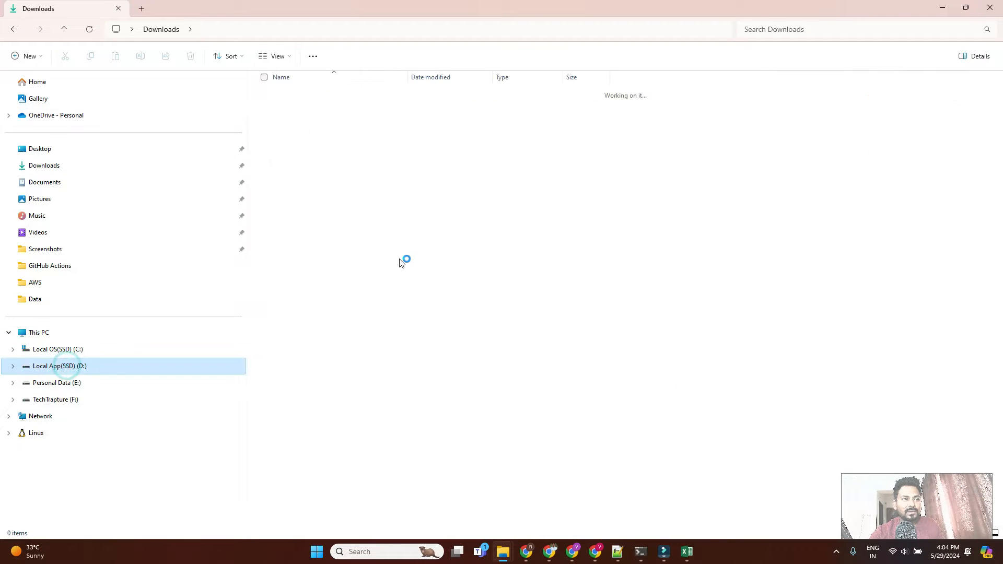
{"action": "double_click", "coordinate": [321, 190]}
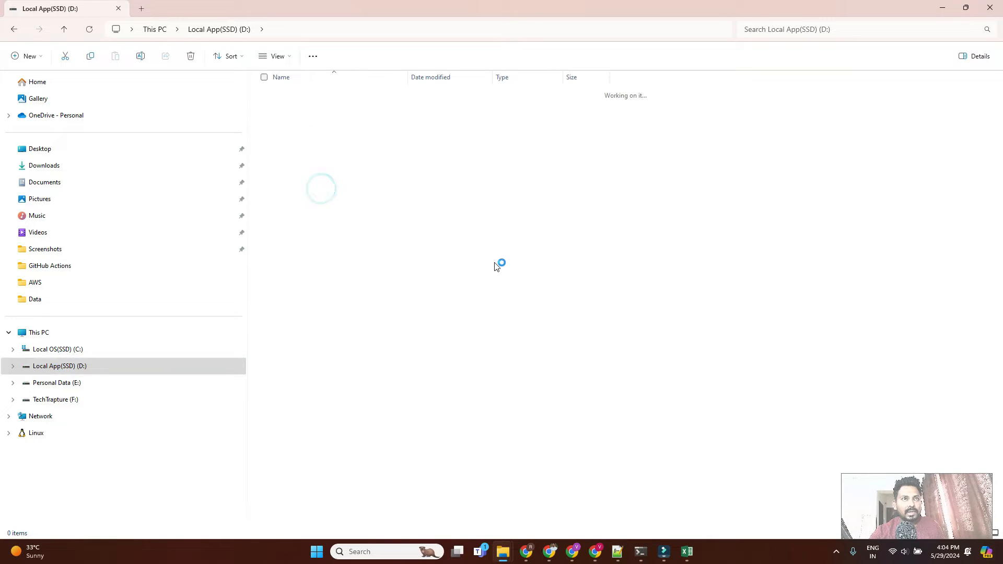
{"action": "right_click", "coordinate": [651, 188]}
{"action": "mouse_move", "coordinate": [709, 268]}
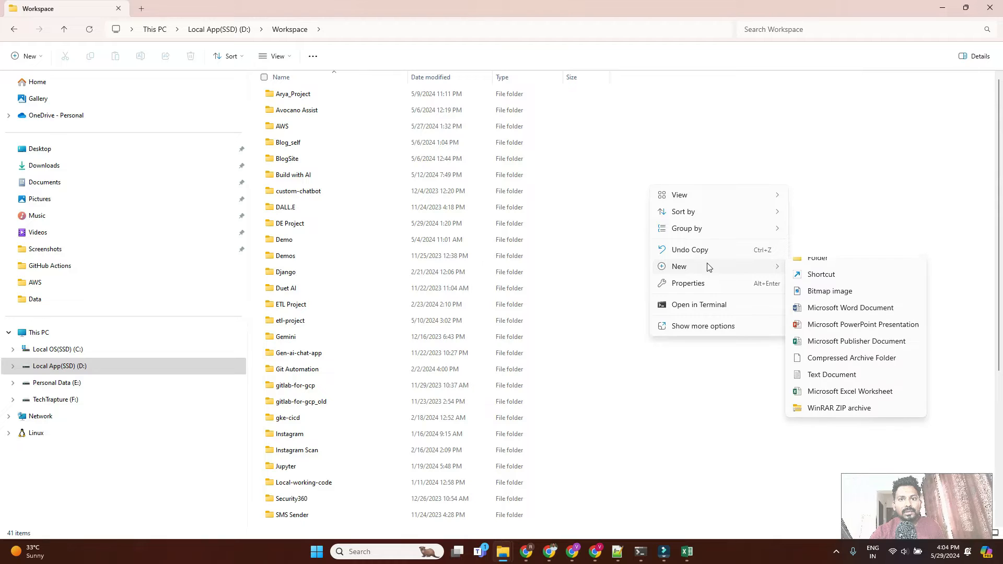
{"action": "left_click", "coordinate": [823, 266]}
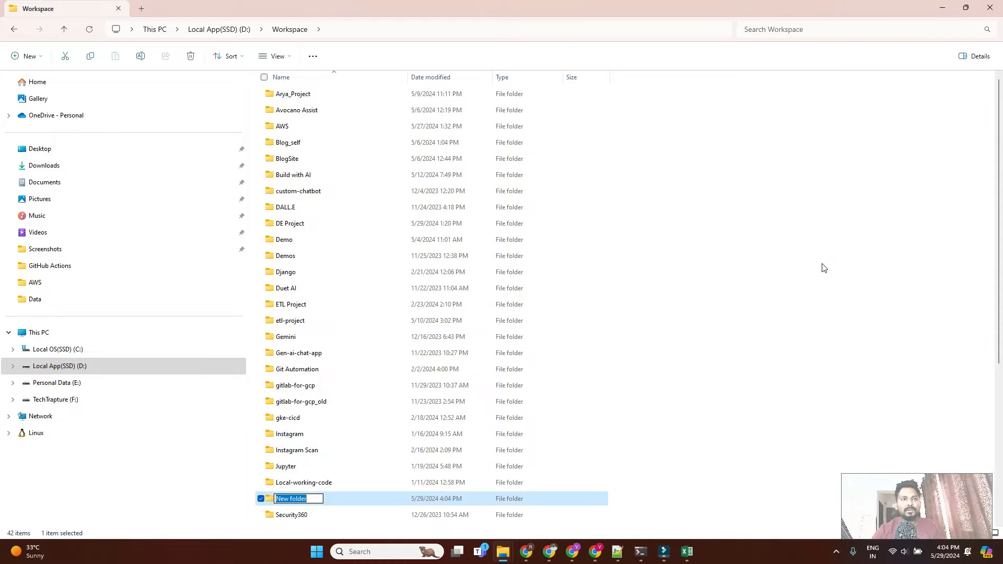
{"action": "type", "text": "newD"}
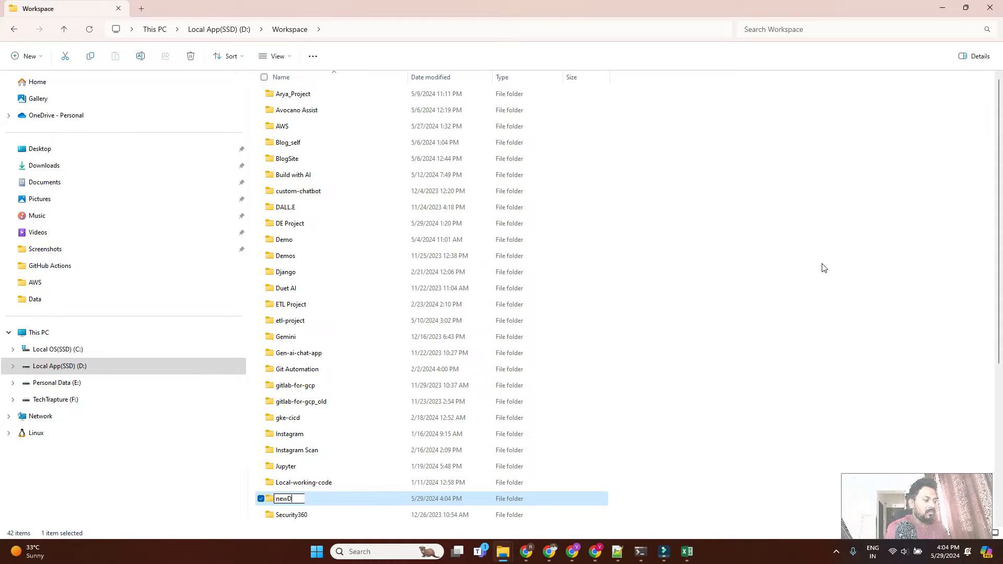
{"action": "type", "text": "EProject"}
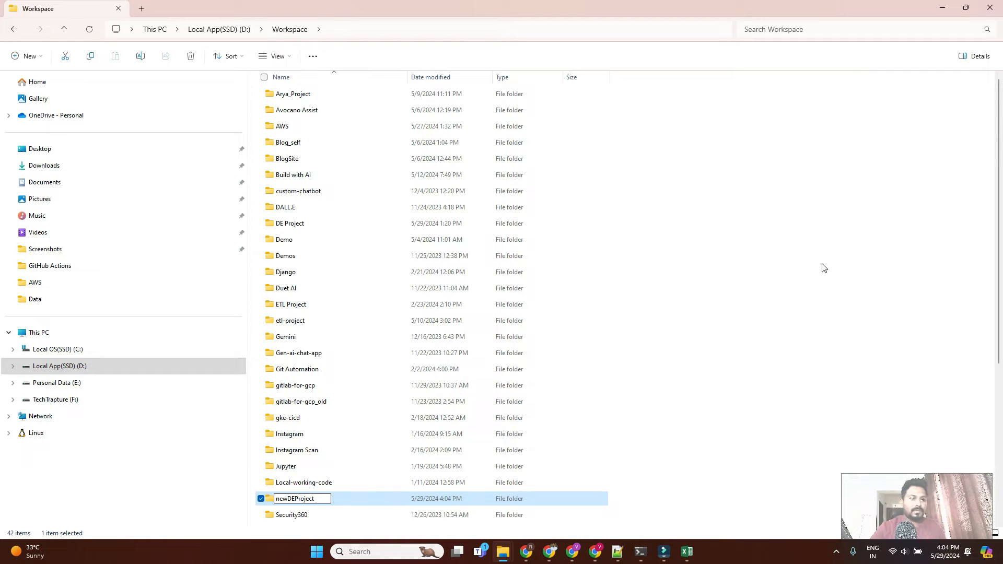
{"action": "key", "text": "Return"}
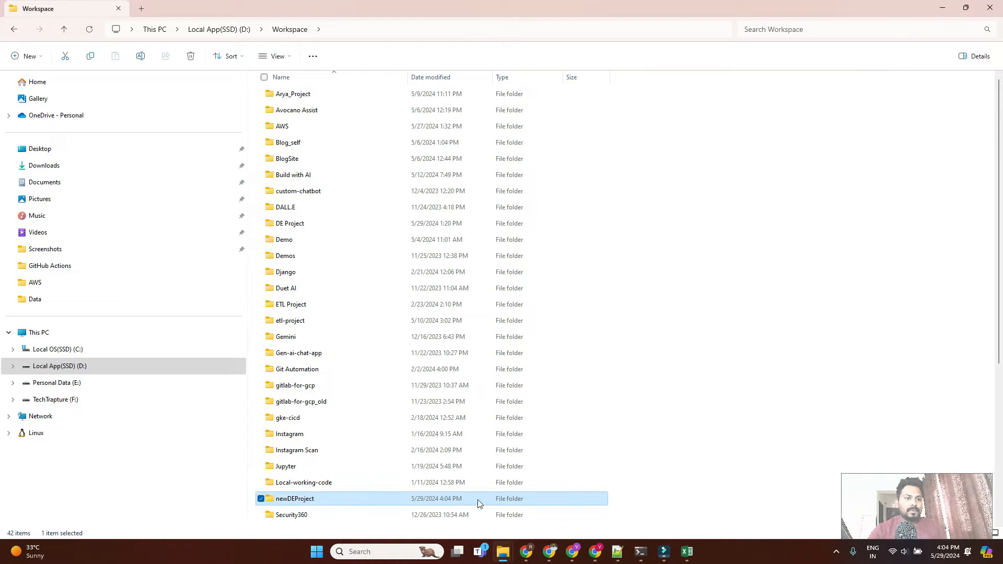
- Open the newDEProject folder and launch a command prompt (cmd) at its path
{"action": "double_click", "coordinate": [330, 497]}
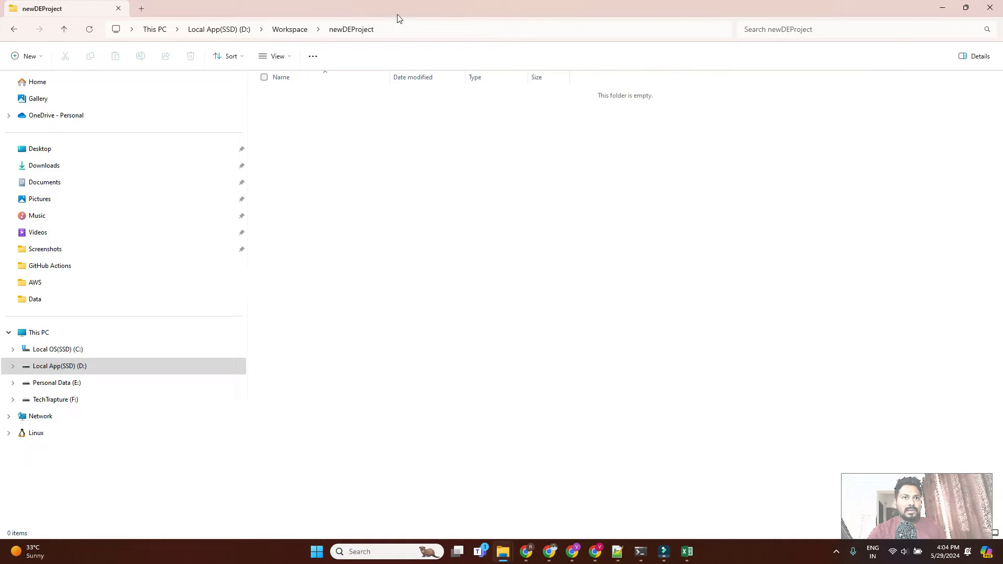
{"action": "left_click", "coordinate": [404, 31]}
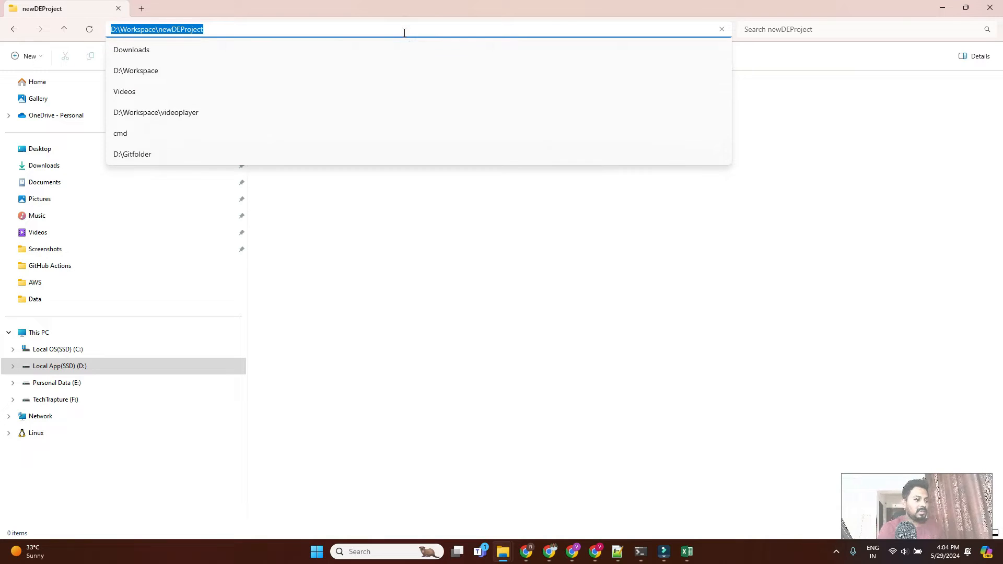
{"action": "type", "text": "cm"}
{"action": "key", "text": "BackSpace"}
{"action": "type", "text": "o"}
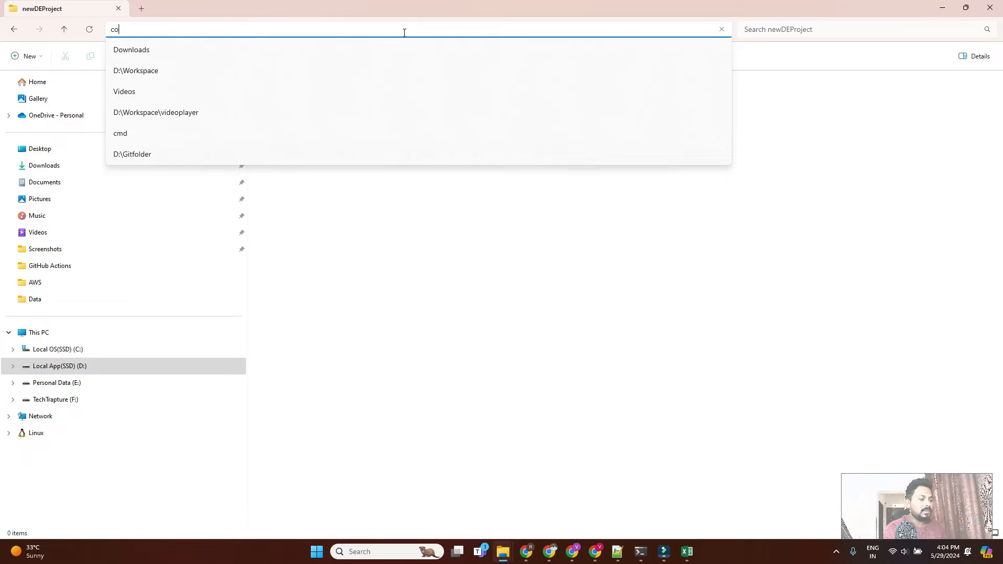
{"action": "key", "text": "BackSpace"}
{"action": "type", "text": "md"}
{"action": "key", "text": "Return"}
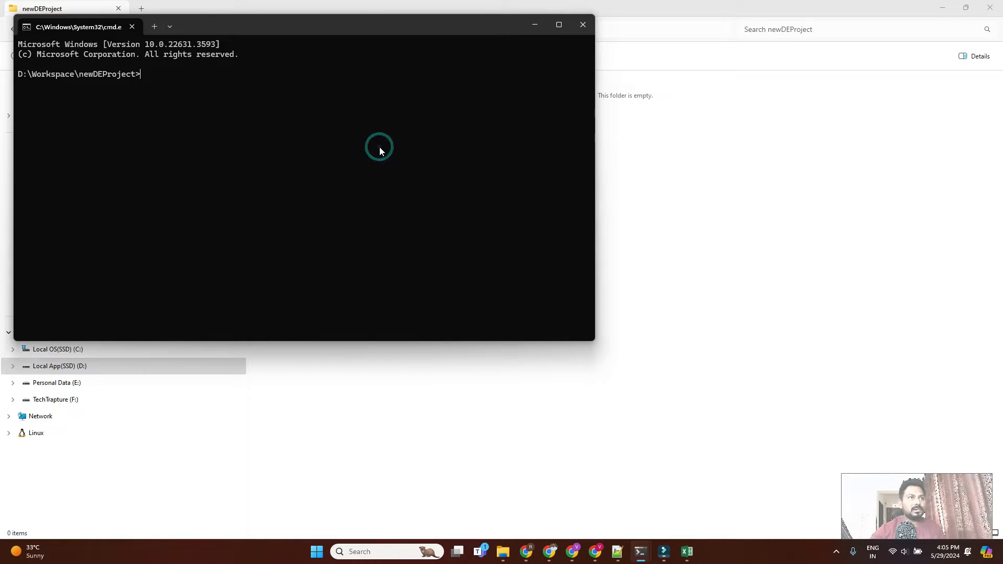
- Run "code ." in the command prompt to open newDEProject in Visual Studio Code
{"action": "type", "text": "code ."}
{"action": "key", "text": "Return"}
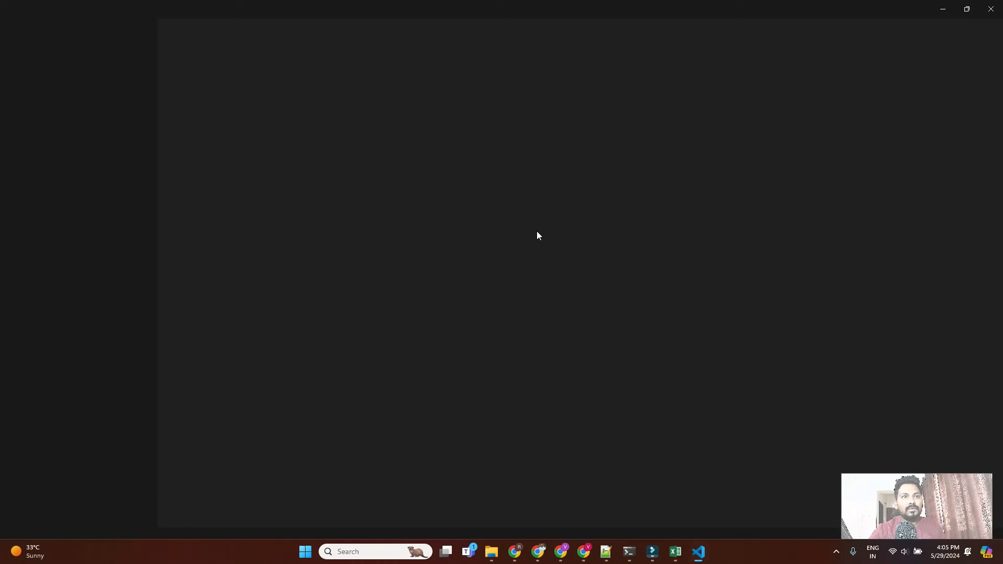
{"action": "left_click", "coordinate": [899, 481]}
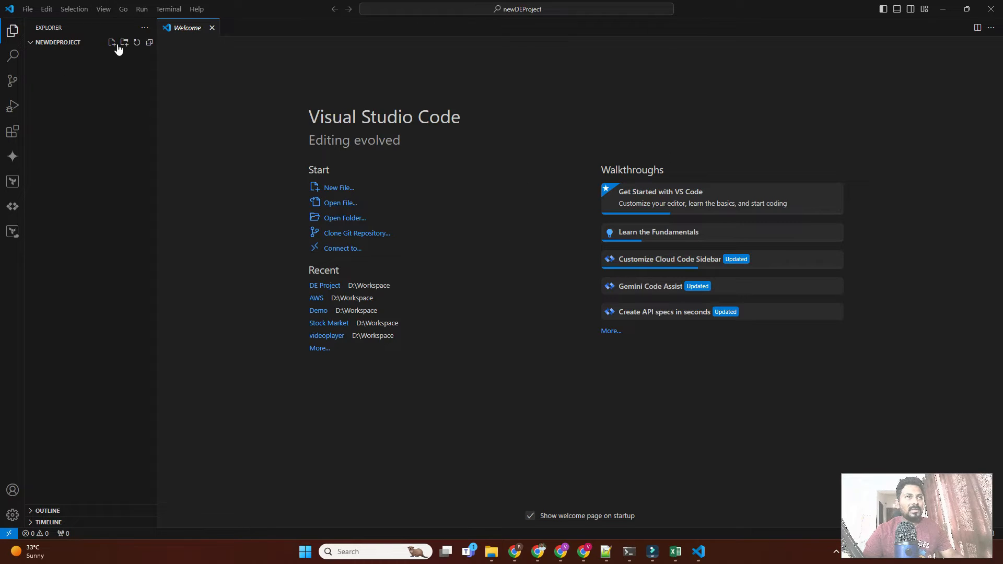
- Create a new file named main.py in the newDEProject folder
{"action": "left_click", "coordinate": [112, 43]}
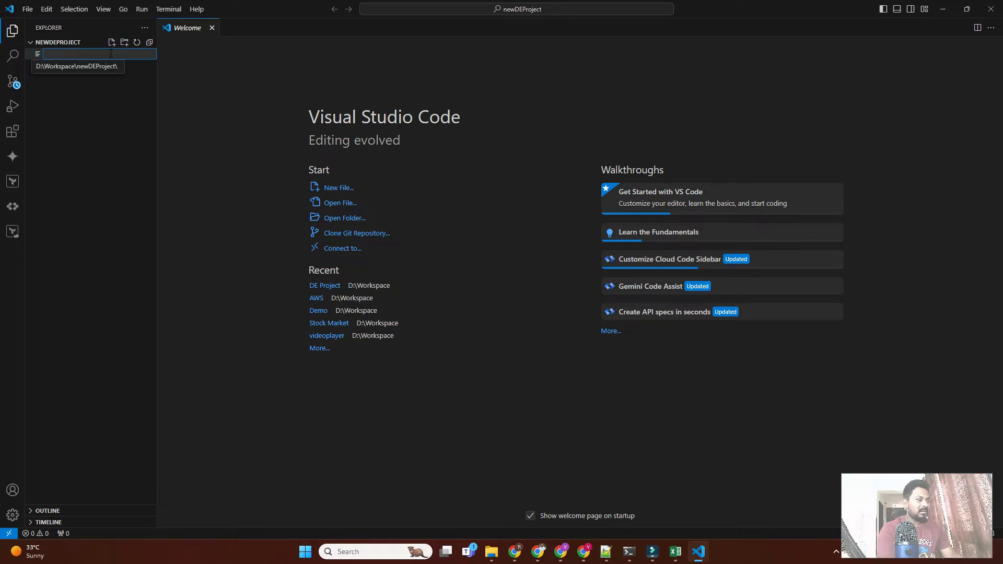
{"action": "type", "text": "app"}
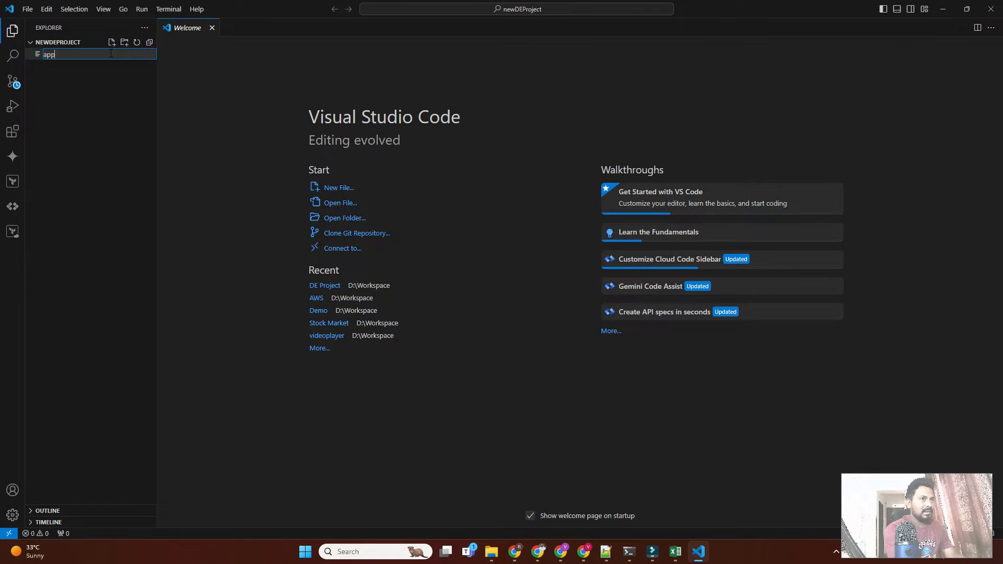
{"action": "key", "text": "BackSpace"}
{"action": "key", "text": "BackSpace"}
{"action": "key", "text": "BackSpace"}
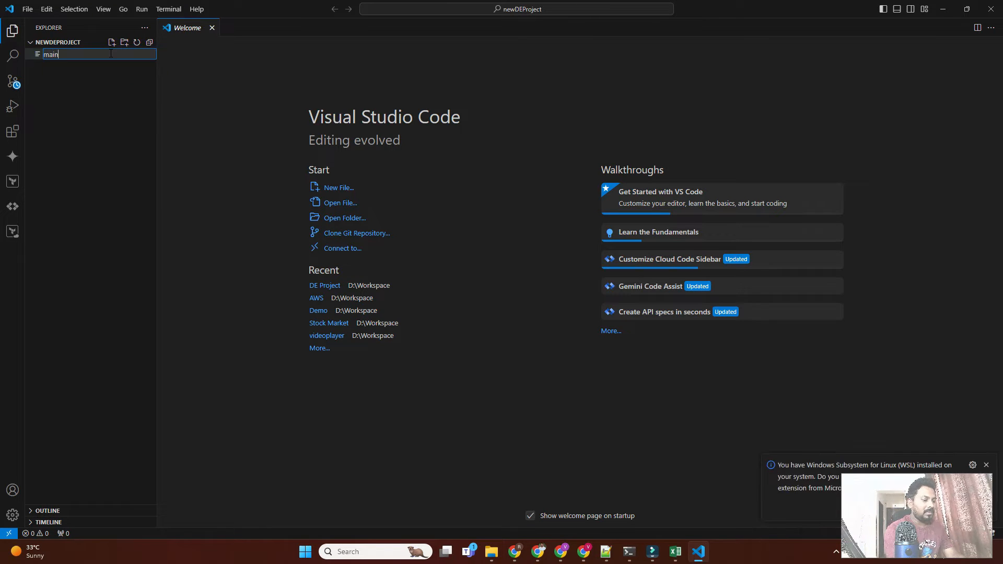
{"action": "key", "text": "Escape"}
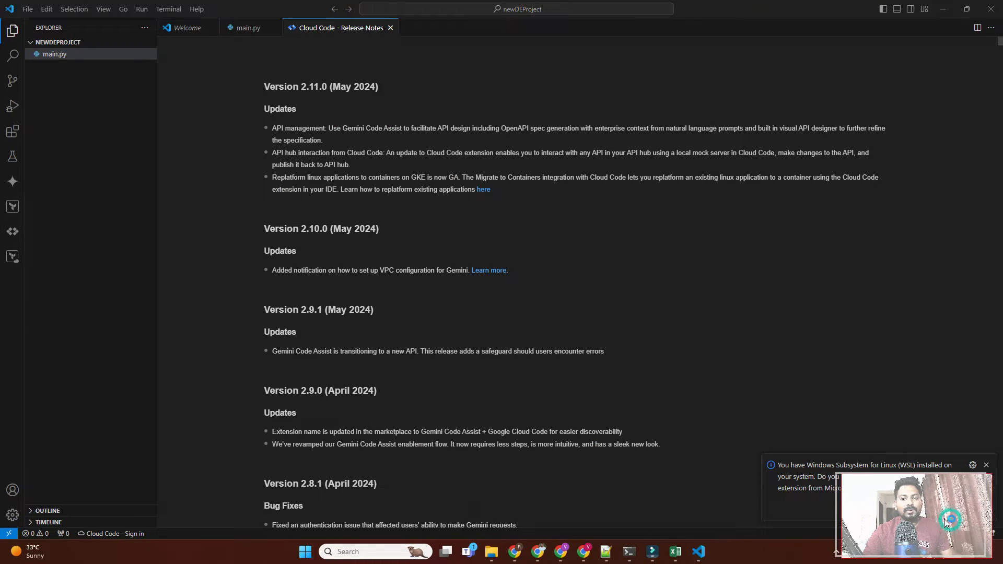
- Switch to ChatGPT in Chrome and write the prompt "Help me to create simple web portal to Upload file, uploaded file should be stored in GCS bucket"
{"action": "left_click", "coordinate": [538, 551]}
{"action": "left_click", "coordinate": [403, 504]}
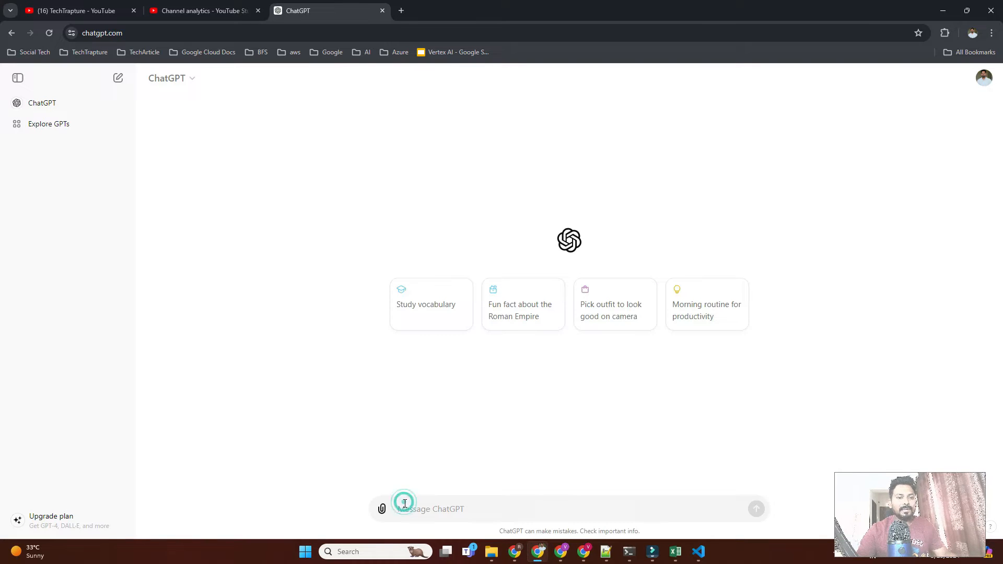
{"action": "type", "text": "Help m"}
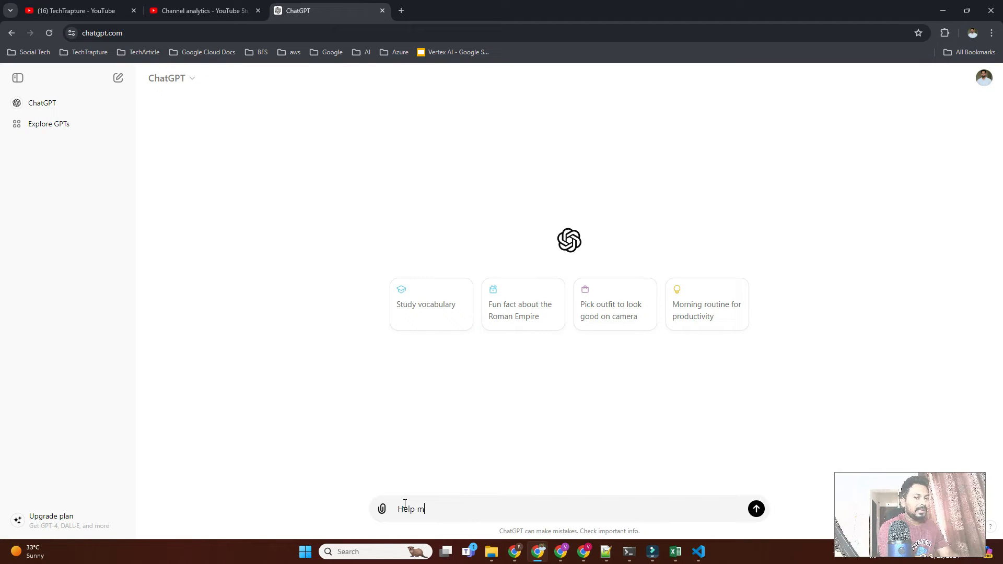
{"action": "type", "text": "e to cre"}
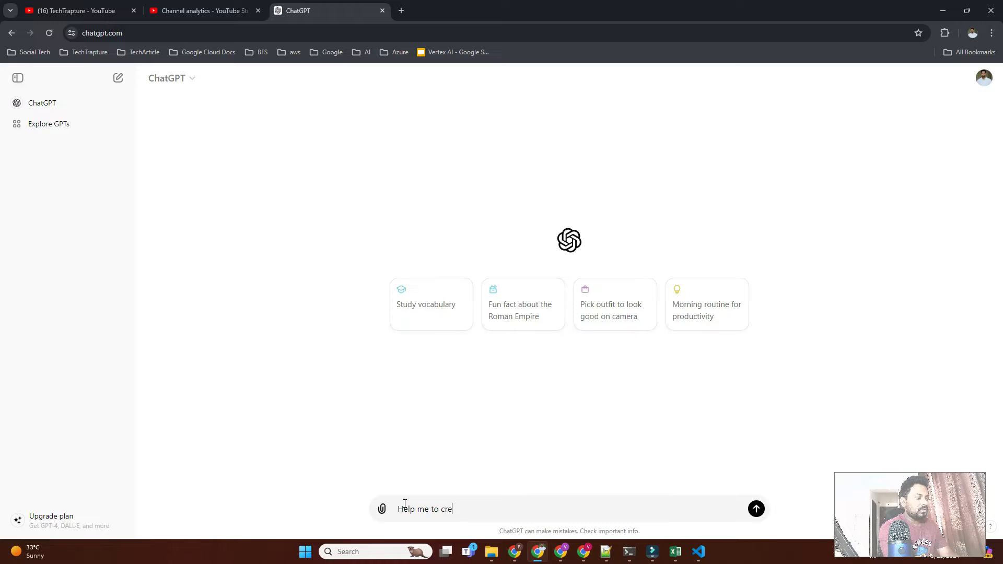
{"action": "type", "text": "ate simple web portal"}
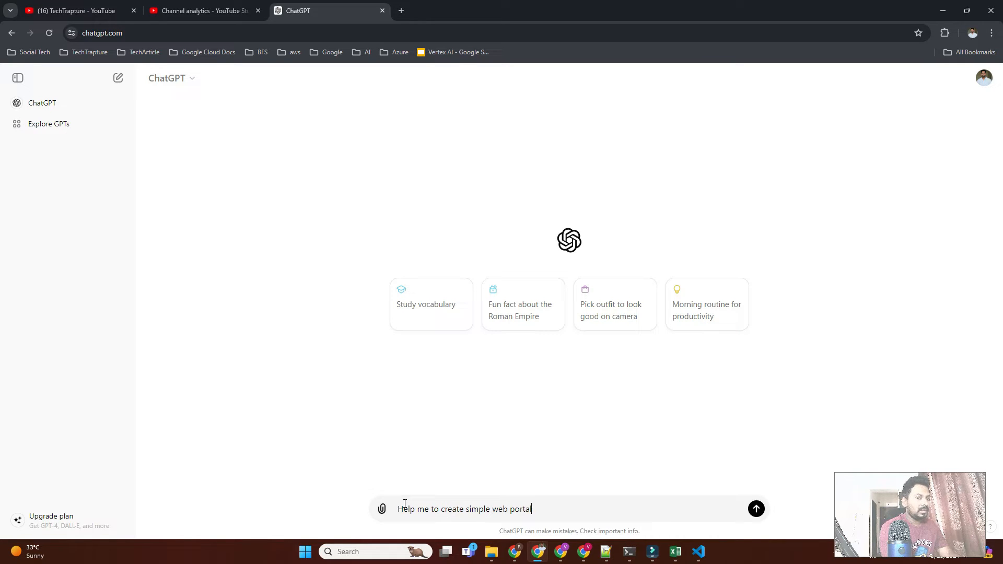
{"action": "type", "text": " to Uploa"}
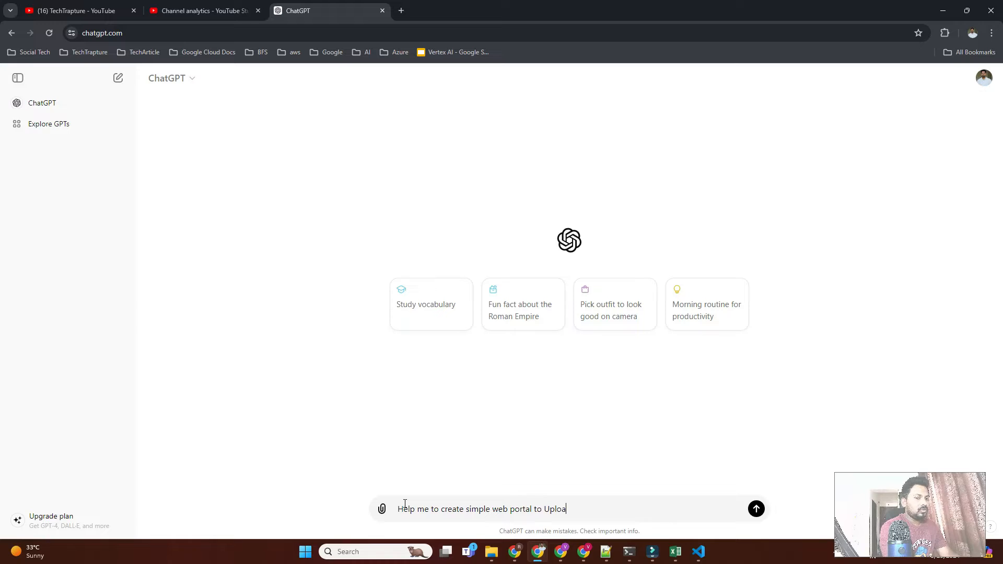
{"action": "type", "text": "d file"}
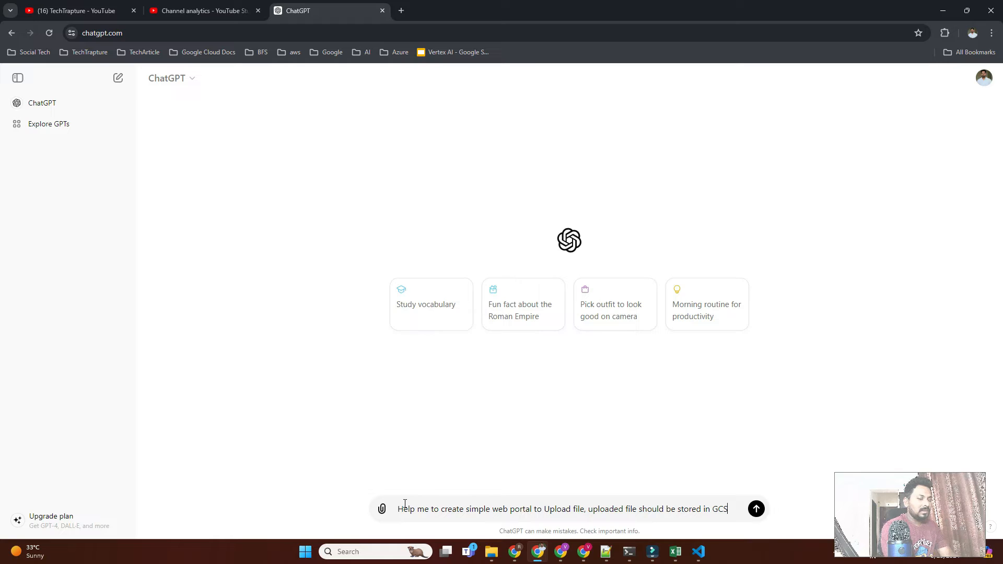
{"action": "type", "text": "bucket"}
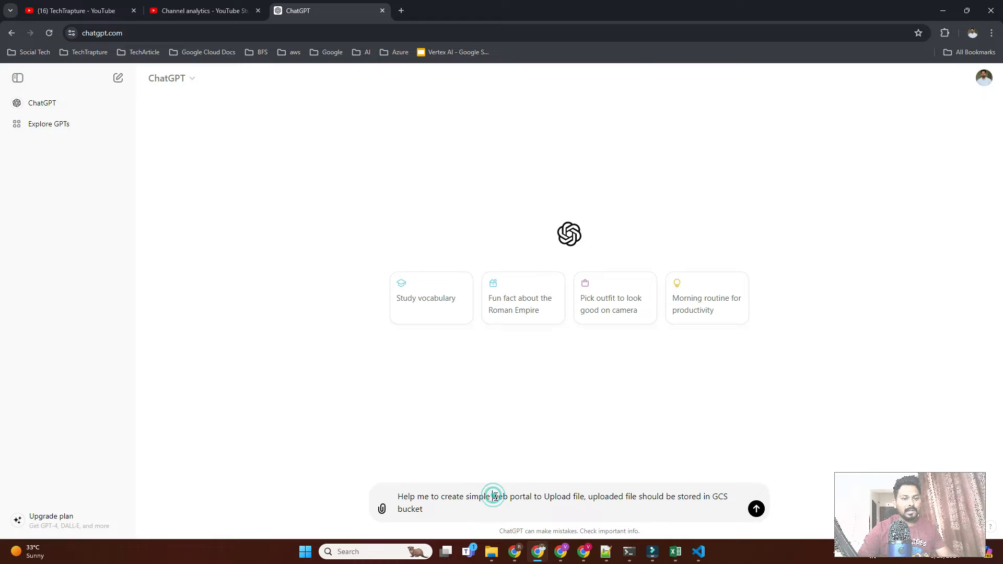
- Insert "python flask" before "web portal" and "with index.html" after it in the prompt, and submit it
{"action": "type", "text": "python "}
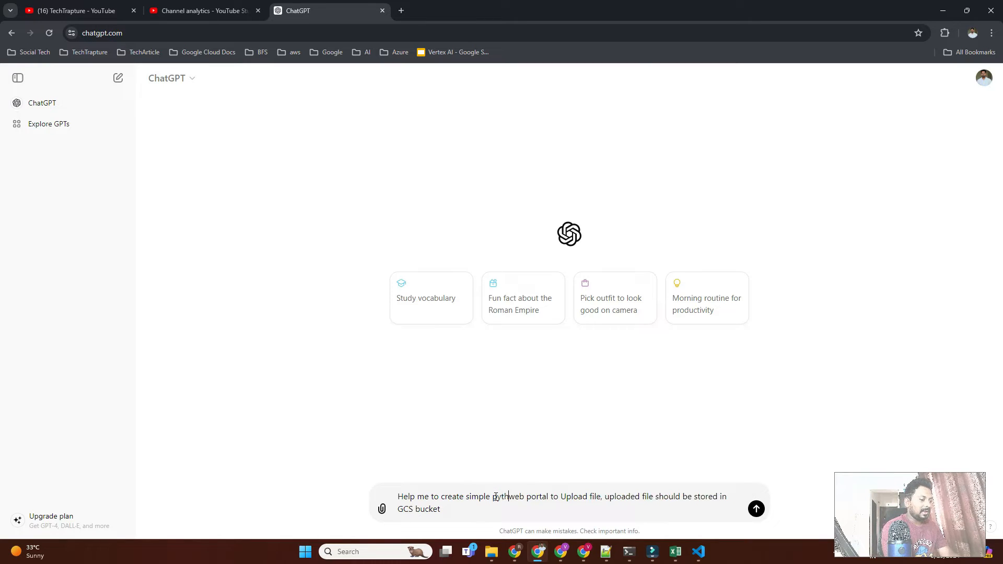
{"action": "type", "text": "flask"}
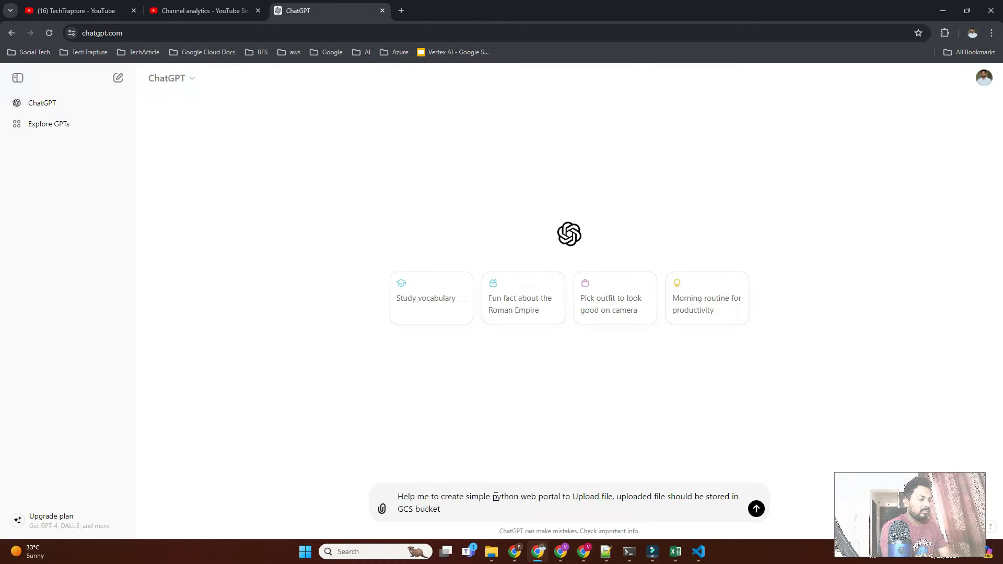
{"action": "type", "text": " web"}
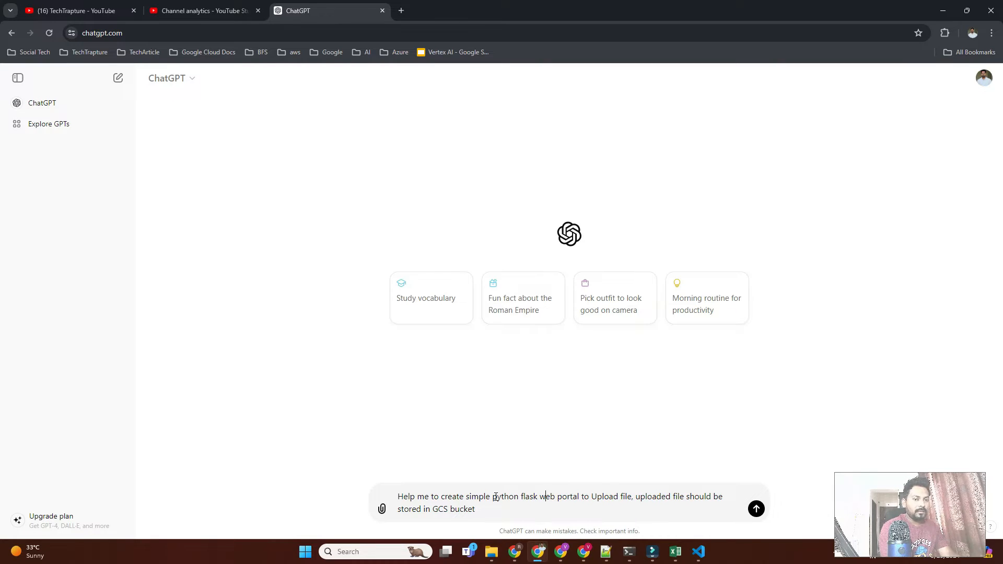
{"action": "type", "text": " portal with index.html"}
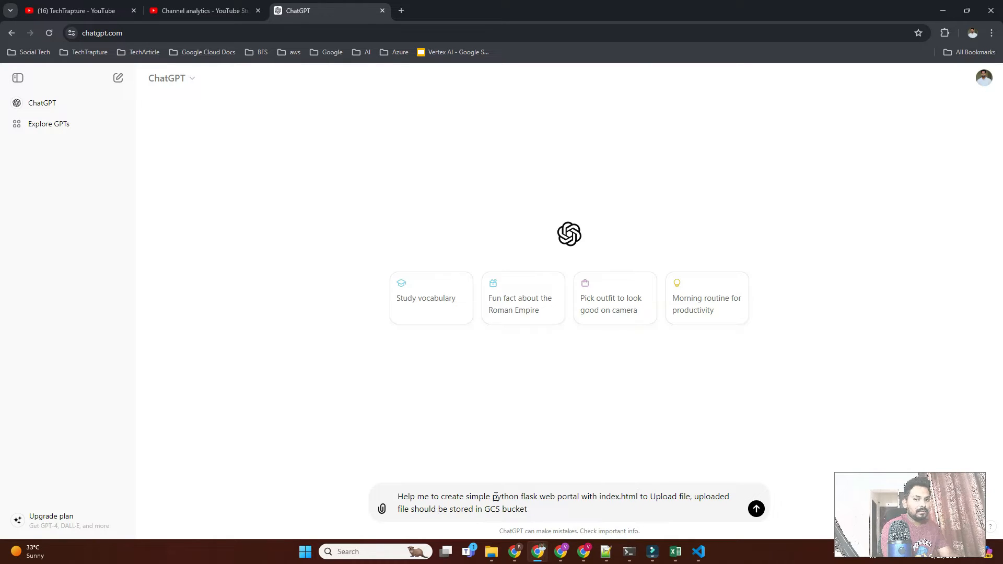
{"action": "key", "text": "Return"}
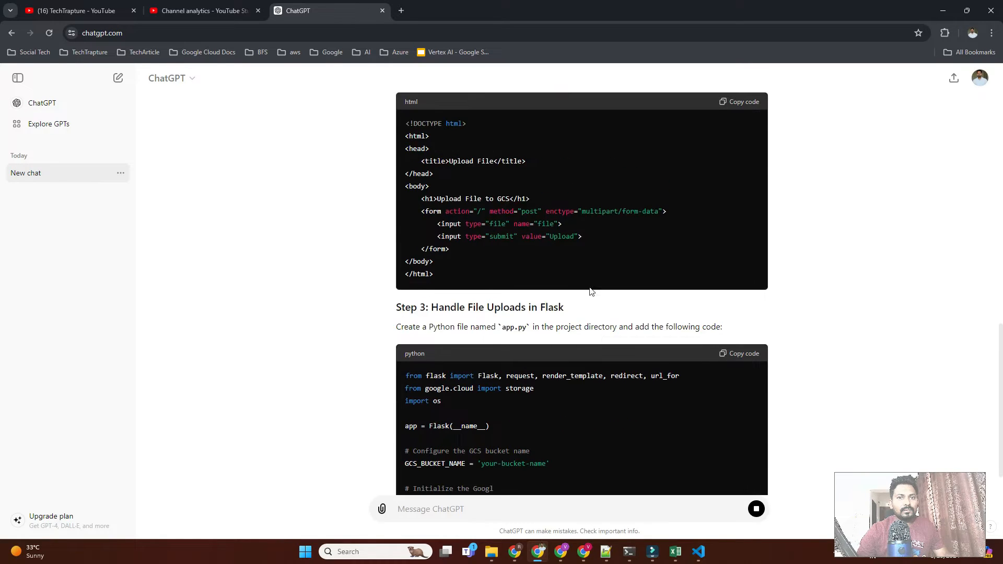
- Copy the generated HTML code and highlight its target path templates/index.html in the answer
{"action": "scroll", "coordinate": [662, 251], "scroll_direction": "up", "scroll_amount": 1}
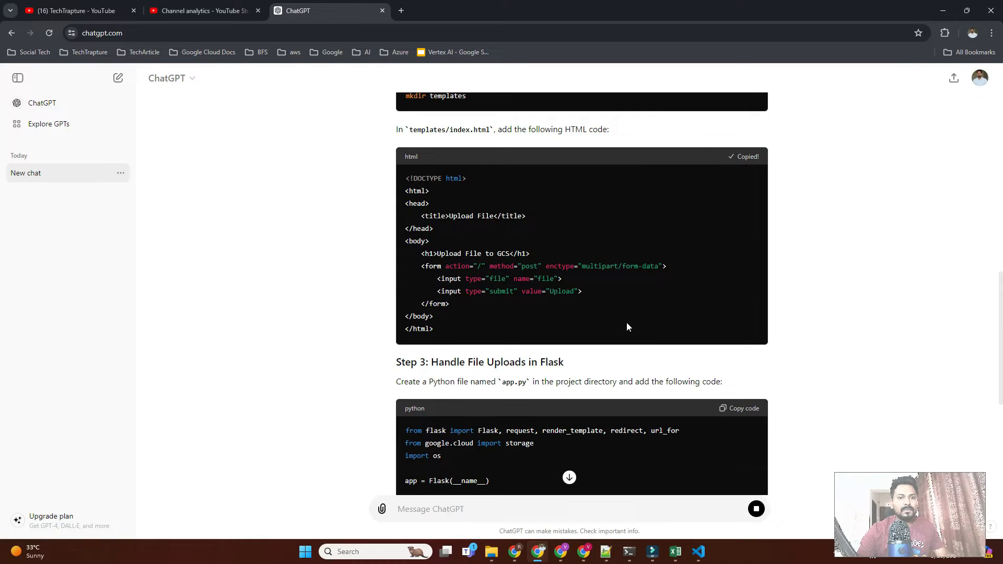
{"action": "scroll", "coordinate": [625, 322], "scroll_direction": "down", "scroll_amount": 3}
{"action": "scroll", "coordinate": [627, 328], "scroll_direction": "up", "scroll_amount": 3}
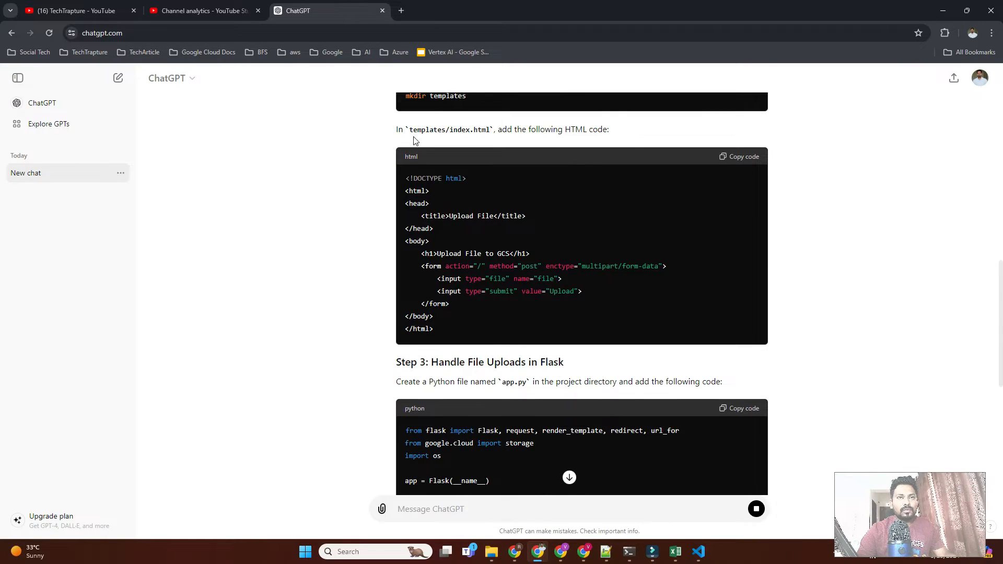
{"action": "left_click_drag", "start_coordinate": [411, 131], "coordinate": [514, 128]}
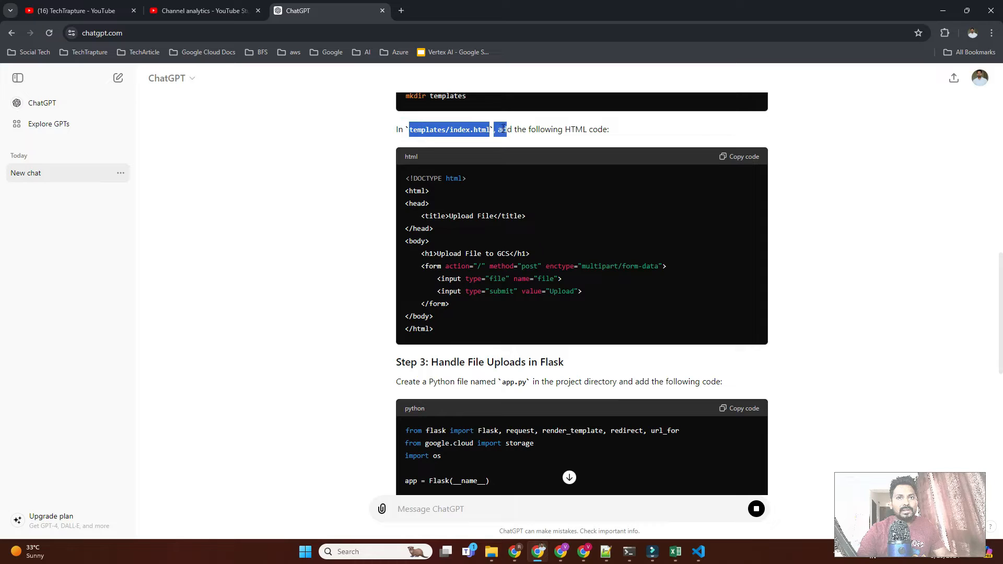
- Switch to Visual Studio Code and create a folder named templates in newDEProject
{"action": "left_click", "coordinate": [700, 552]}
{"action": "left_click", "coordinate": [125, 43]}
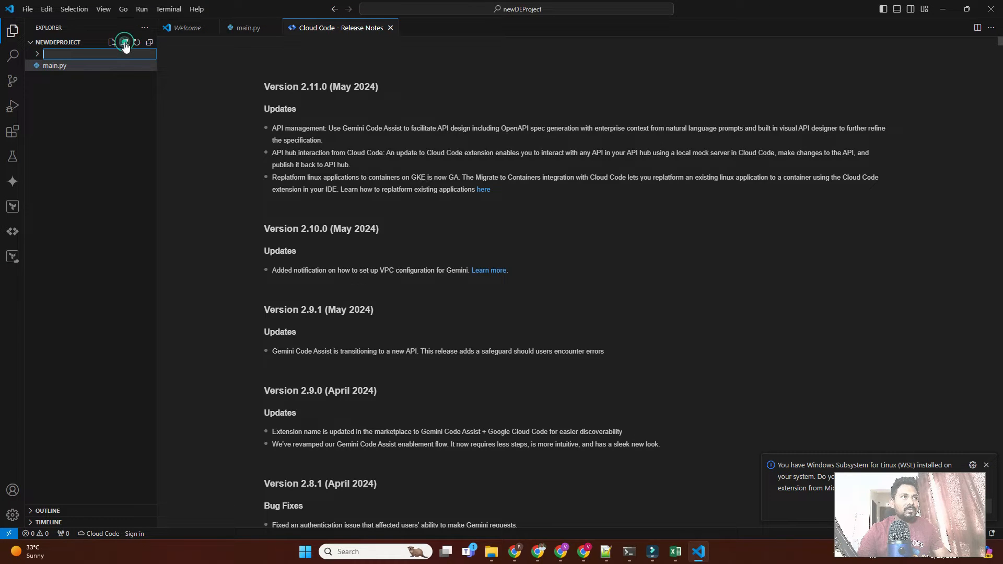
{"action": "type", "text": "templates"}
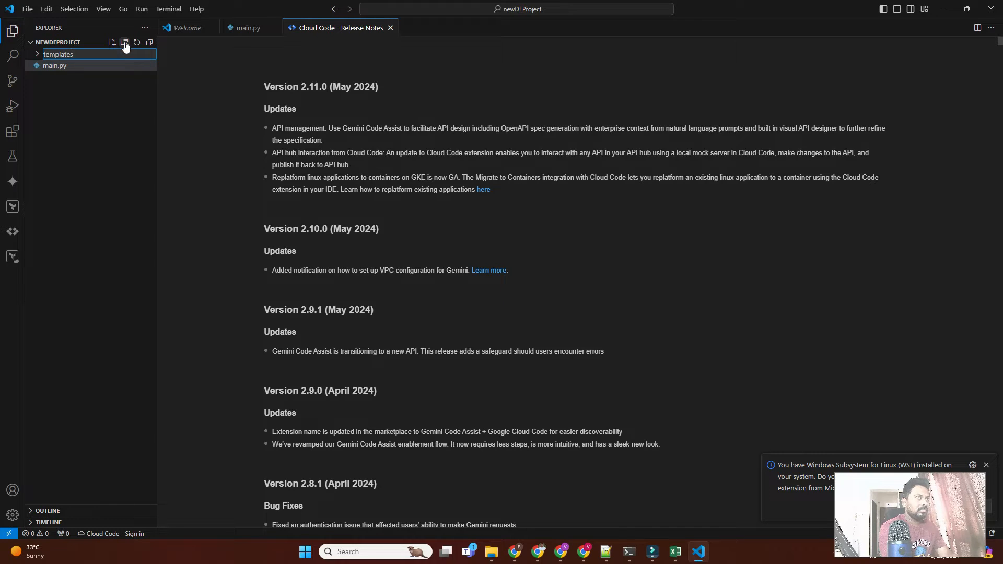
{"action": "key", "text": "Return"}
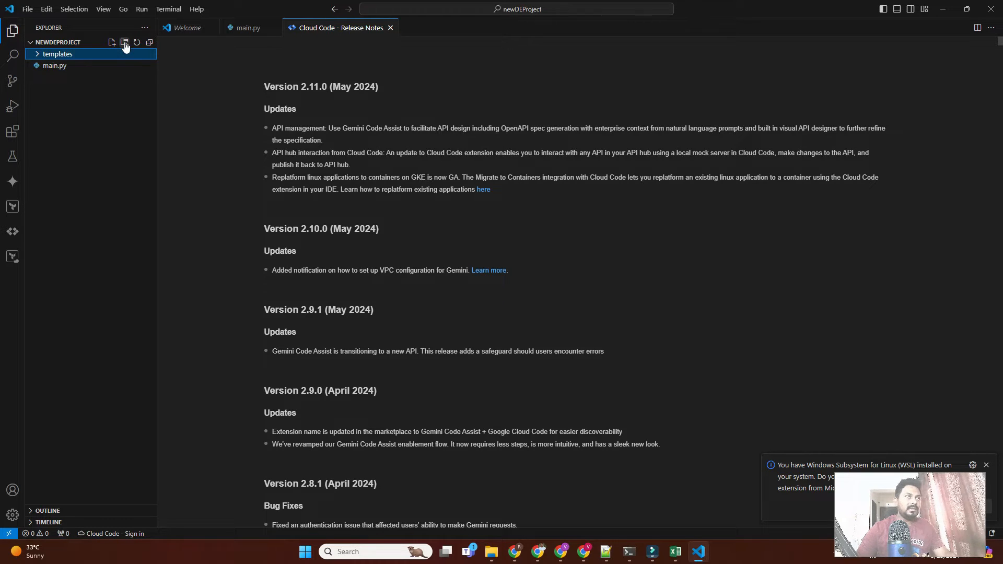
- Create index.html inside the templates folder, paste the copied upload-form HTML into it and save the file
{"action": "left_click", "coordinate": [112, 43]}
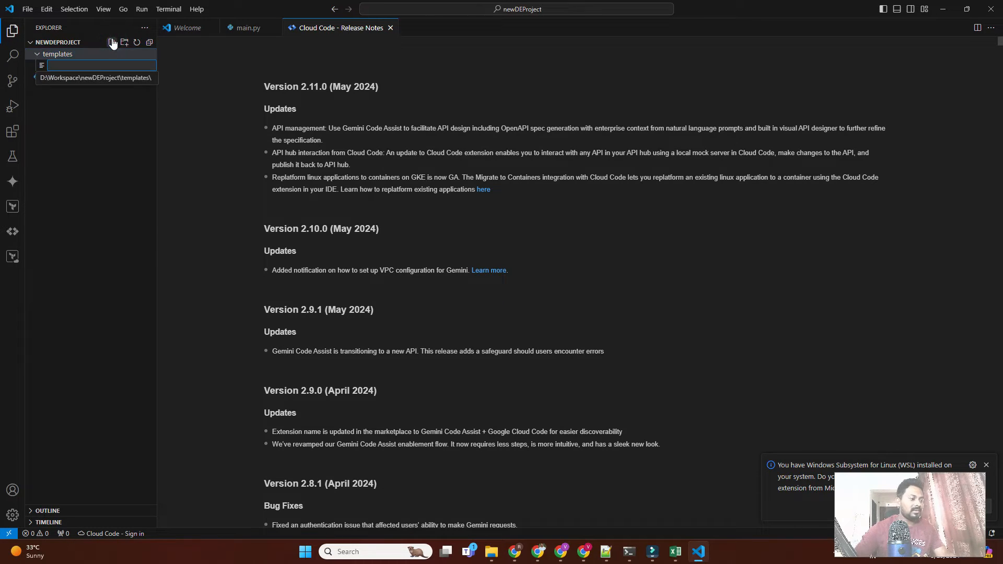
{"action": "type", "text": "index.h"}
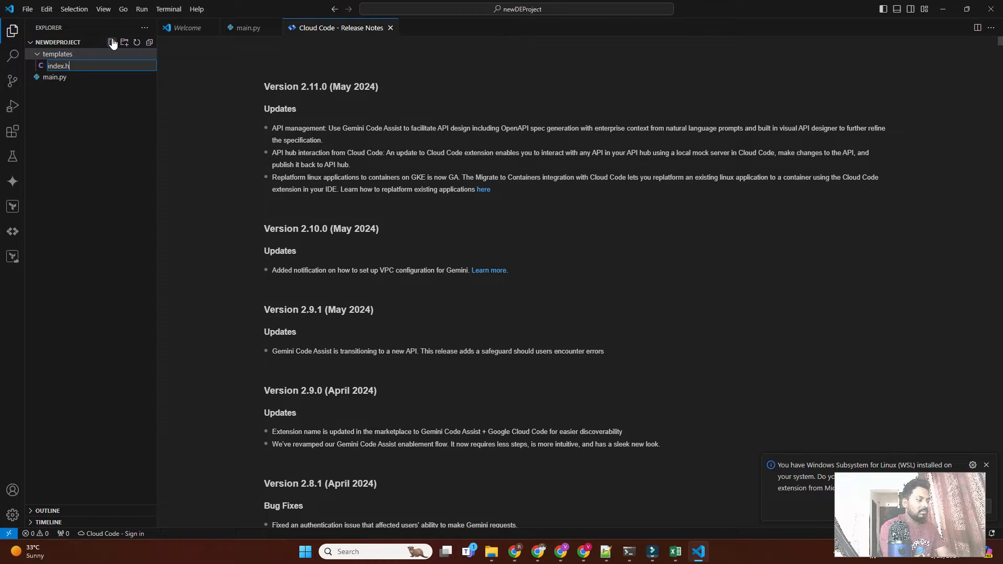
{"action": "type", "text": "tml"}
{"action": "key", "text": "Return"}
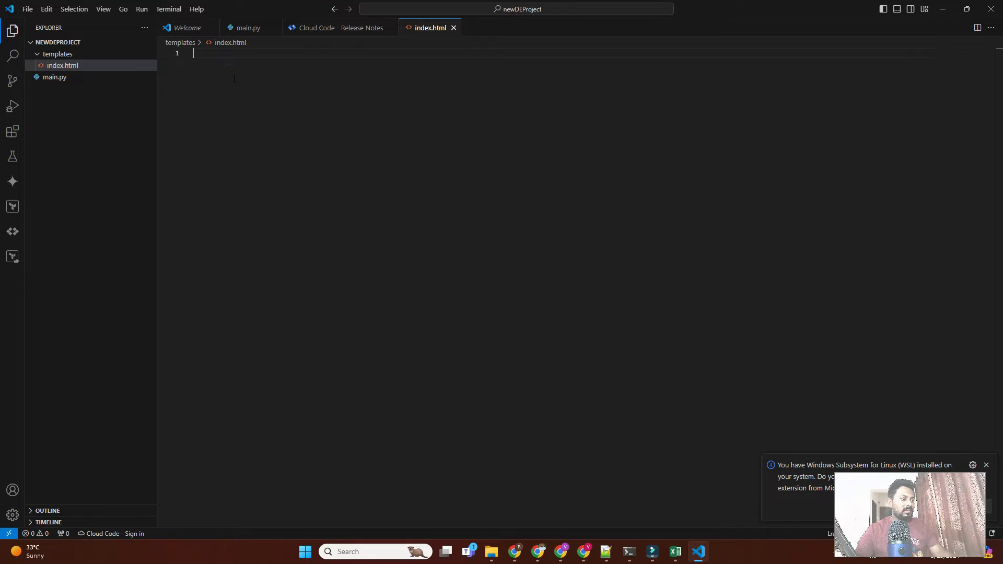
{"action": "type", "text": "<!DOCTYPE html> <html> <head>     <title>Upload File</title> </head> <body>     <h1>Upload File to GCS</h1>     <form action=\"/\" method=\"post\" enctype=\"multipart/form-data\">         <input type=\"file\" name=\"file\">         <input type=\"submit\" value=\"Upload\">     </form> </body> </html>"}
{"action": "key", "text": "ctrl+s"}
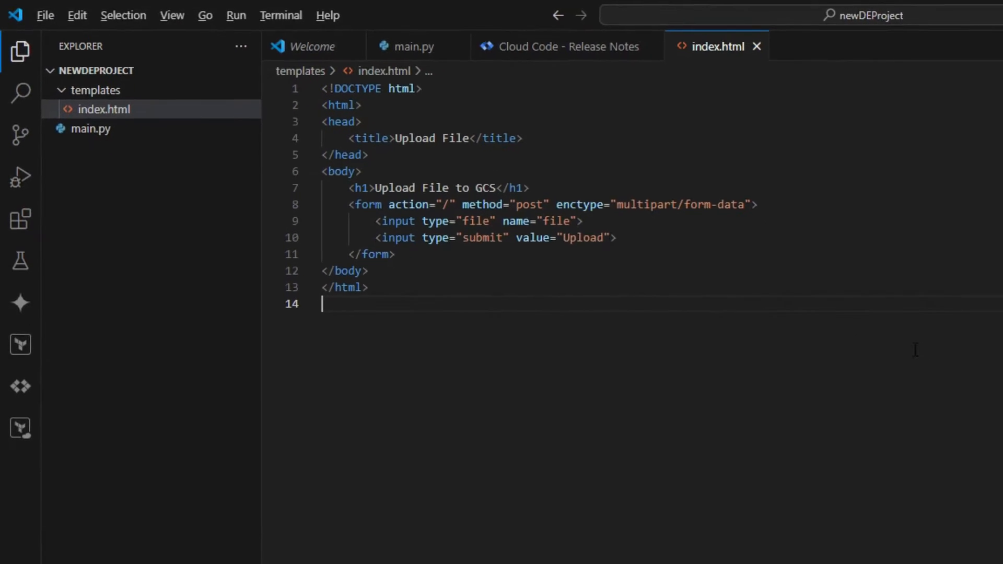
- Return to ChatGPT and copy the Python code under "Step 3: Handle File Uploads in Flask"
{"action": "key", "text": "alt+Tab"}
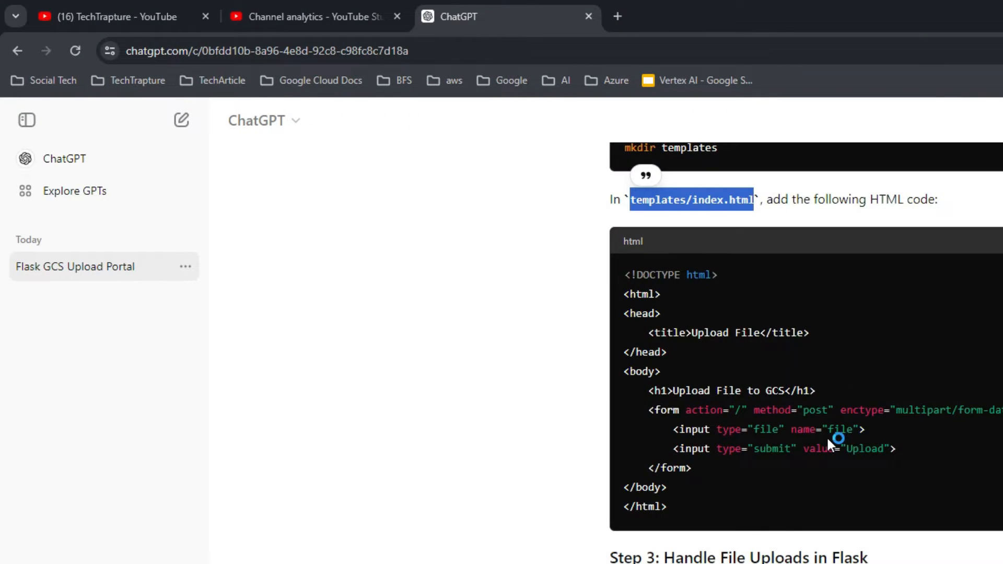
{"action": "scroll", "coordinate": [826, 436], "scroll_direction": "down", "scroll_amount": 6}
{"action": "scroll", "coordinate": [827, 445], "scroll_direction": "down", "scroll_amount": 4}
{"action": "scroll", "coordinate": [828, 445], "scroll_direction": "up", "scroll_amount": 2}
{"action": "scroll", "coordinate": [806, 353], "scroll_direction": "up", "scroll_amount": 3}
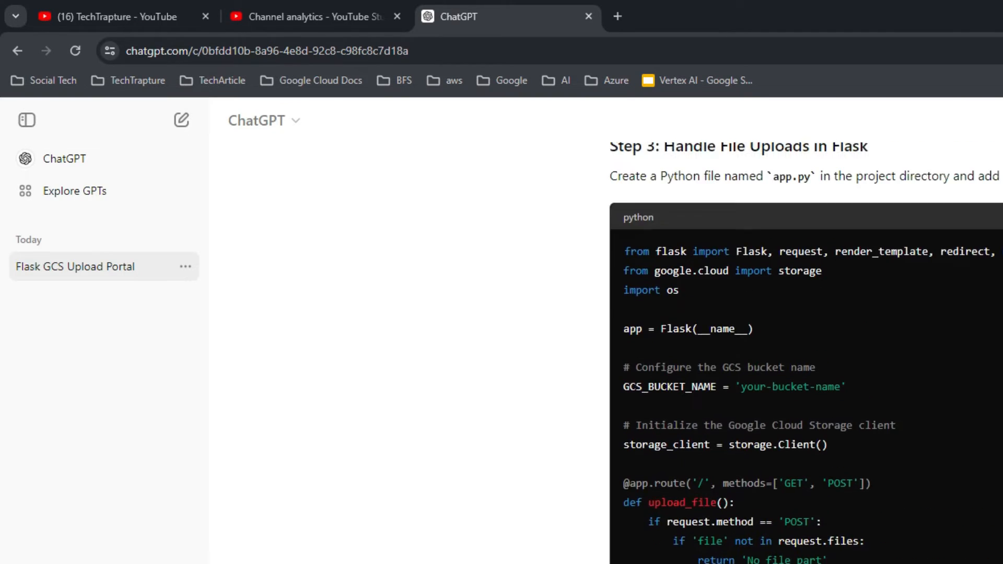
- Switch back to Visual Studio Code and paste the copied Flask upload code into main.py
{"action": "key", "text": "alt+Tab"}
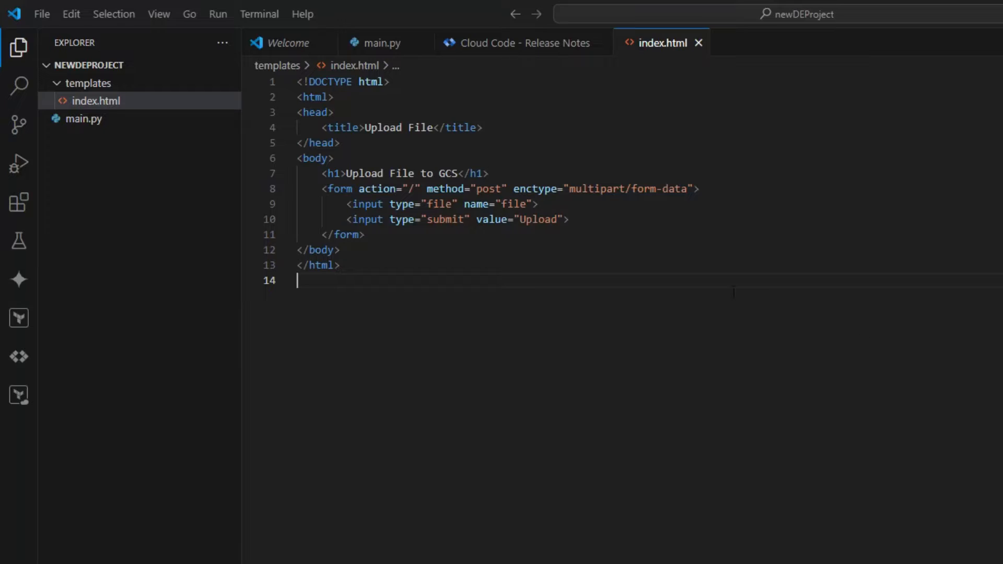
{"action": "left_click", "coordinate": [70, 119]}
{"action": "left_click", "coordinate": [487, 212]}
{"action": "type", "text": "from flask import Flask, request, render_template, redirect, url_for from google.cloud import storage import os  app = Flask(__name__)  # Configure the GCS bucket name GCS_BUCKET_NAME = 'your-bucket-name'  # Initialize the Google Cloud Storage client storage_client = storage.Client()  @app.route('/', methods=['GET', 'POST']) def upload_file():     if request.method == 'POST':         if 'file' not in request.files:             return 'No file part'         file = request.files['file']         if file.filename == '':             return 'No selected file'         if file:             # Upload the file to GCS             bucket = storage_client.bucket(GCS_BUCKET_NAME)             blob = bucket.blob(file.filename)             blob.upload_from_file(file)             return f'File {file.filename} uploaded to {GCS_BUCKET_NAME}.'     return render_template('index.html')  if __name__ == '__main__':     # Ensure the environment variable for the GCS service account key is set     os.environ['GOOGLE_APPLICATION_CREDENTIALS'] = 'path/to/your/service-account-file.json'     app.run(debug=True)"}
{"action": "left_click", "coordinate": [718, 217]}
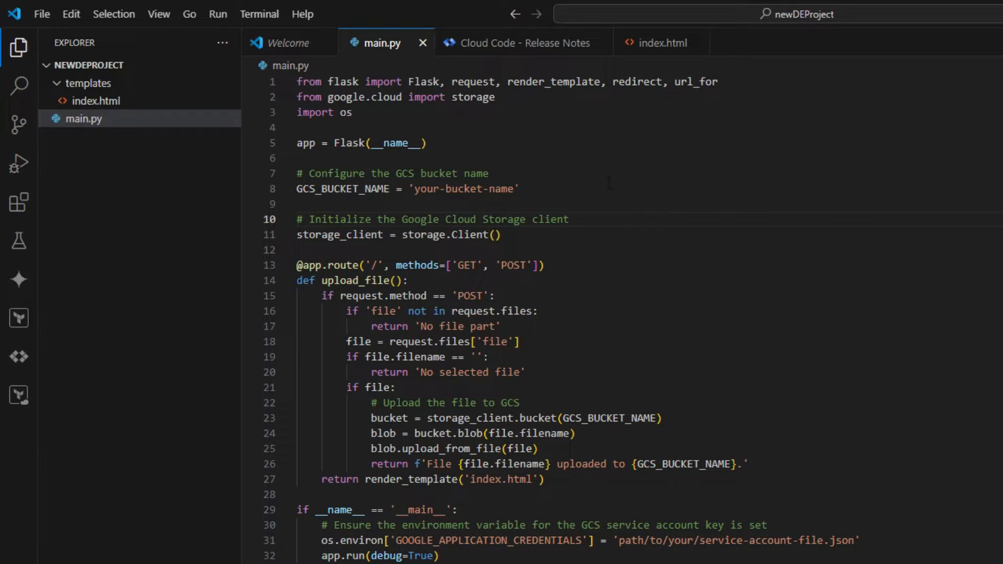
- Review main.py: the Flask and storage imports, storage client, upload_file function and the GOOGLE_APPLICATION_CREDENTIALS setting
{"action": "double_click", "coordinate": [433, 81]}
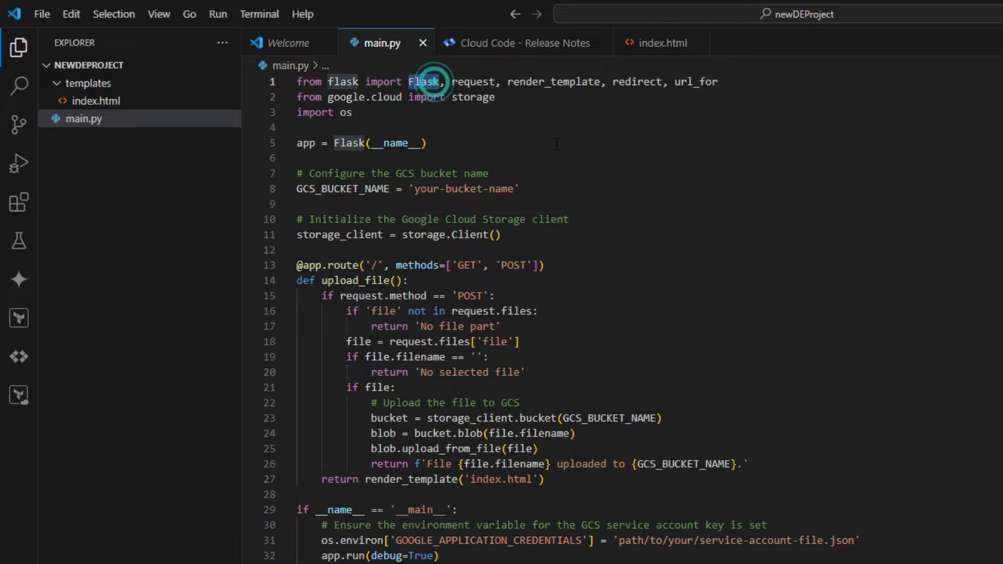
{"action": "double_click", "coordinate": [461, 98]}
{"action": "left_click", "coordinate": [634, 131]}
{"action": "left_click", "coordinate": [601, 235]}
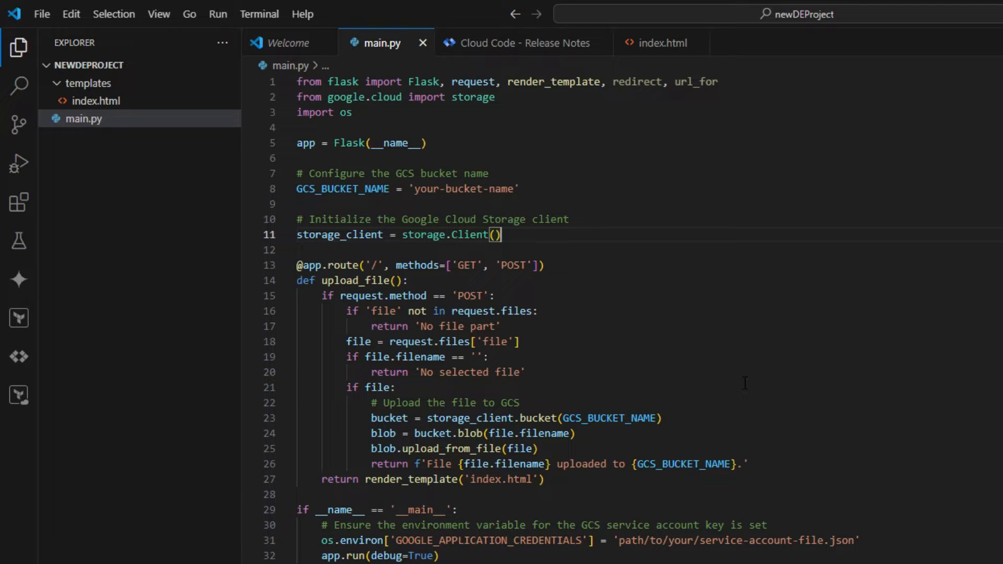
{"action": "scroll", "coordinate": [752, 365], "scroll_direction": "down", "scroll_amount": 1}
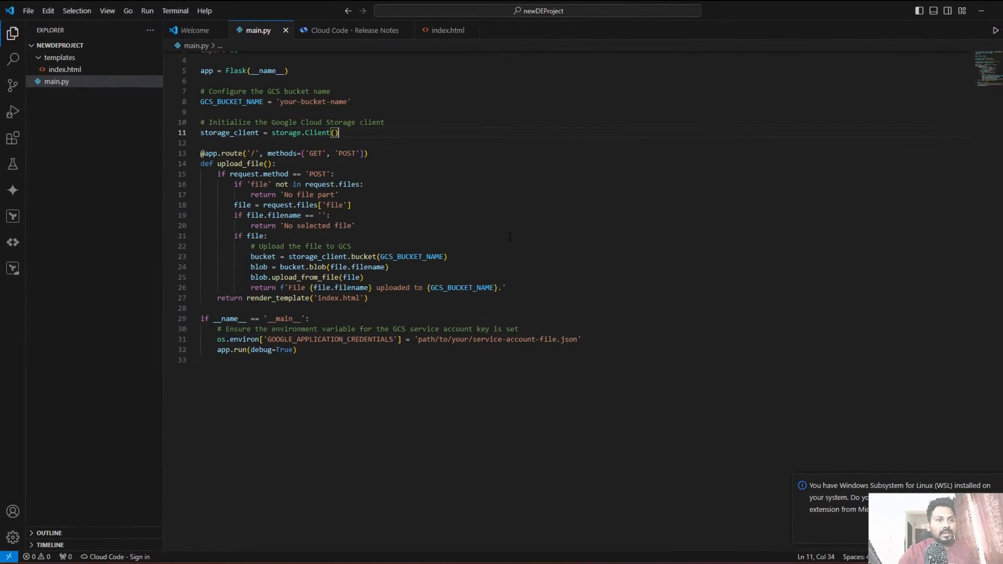
{"action": "left_click", "coordinate": [490, 248]}
{"action": "left_click", "coordinate": [467, 196]}
{"action": "scroll", "coordinate": [467, 195], "scroll_direction": "down", "scroll_amount": 2}
{"action": "left_click", "coordinate": [399, 294]}
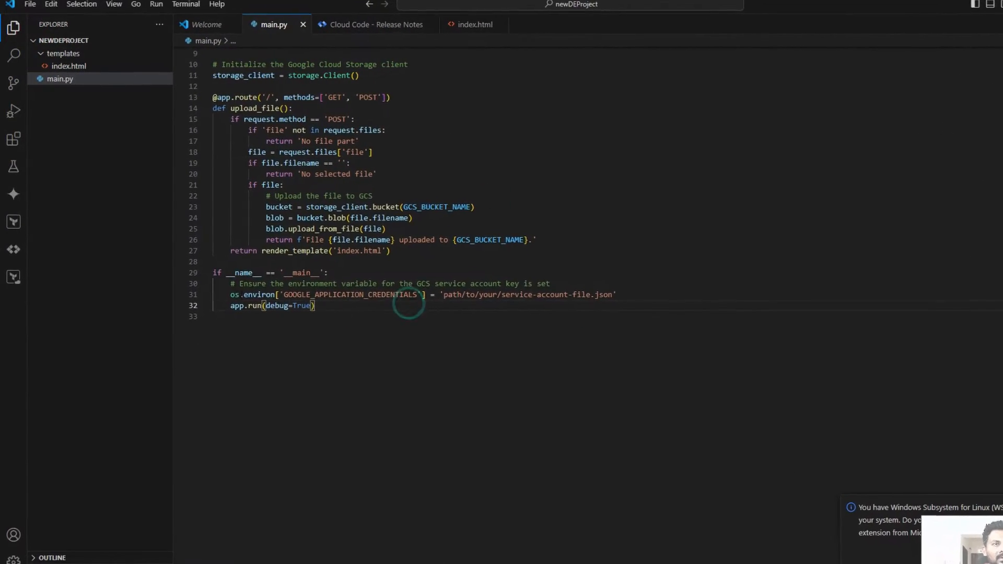
{"action": "left_click_drag", "start_coordinate": [223, 287], "coordinate": [230, 288]}
{"action": "triple_click", "coordinate": [241, 301]}
{"action": "left_click", "coordinate": [239, 302]}
- Open a new terminal in the project and enlarge its area
{"action": "left_click", "coordinate": [203, 4]}
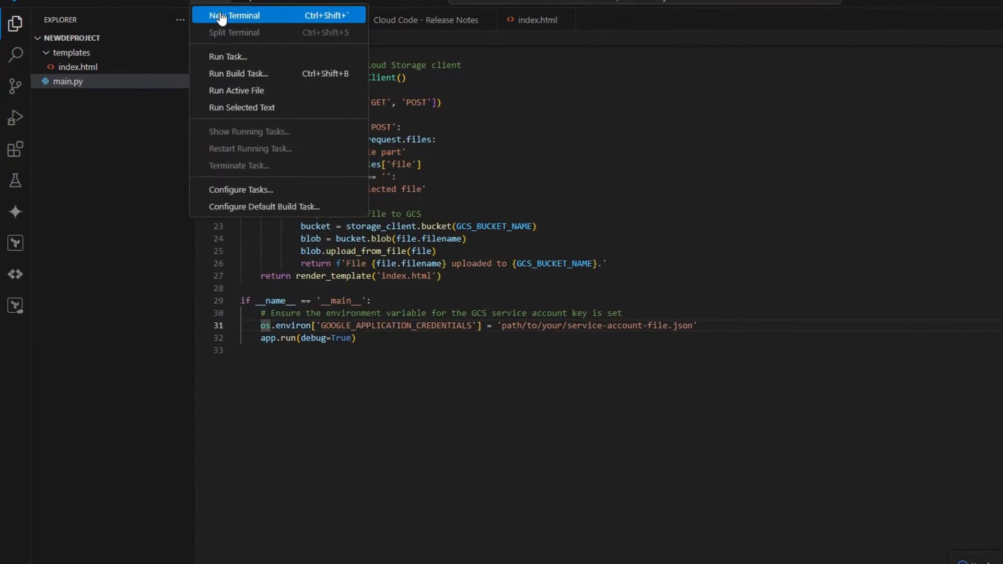
{"action": "left_click", "coordinate": [214, 14]}
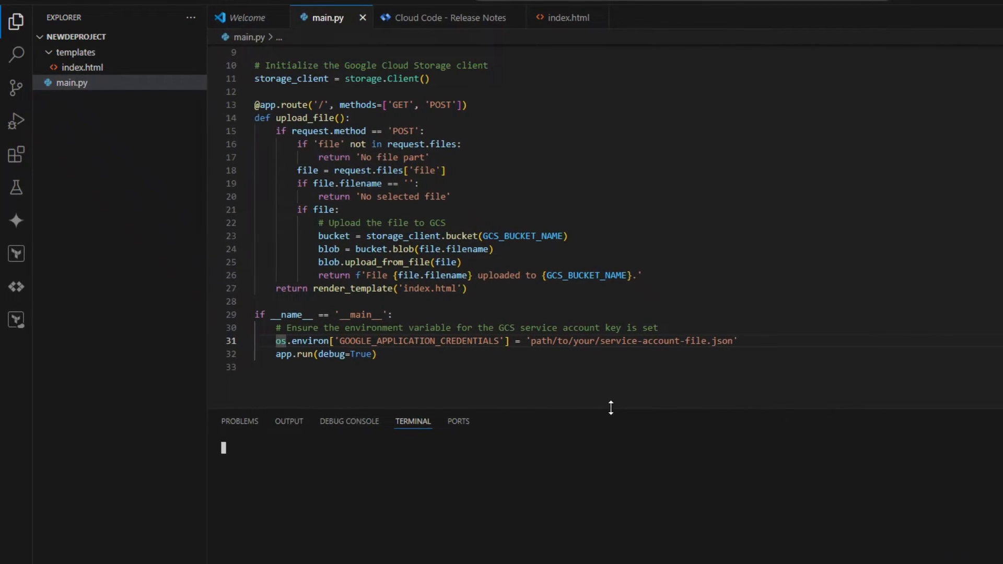
{"action": "left_click_drag", "start_coordinate": [612, 410], "coordinate": [586, 304]}
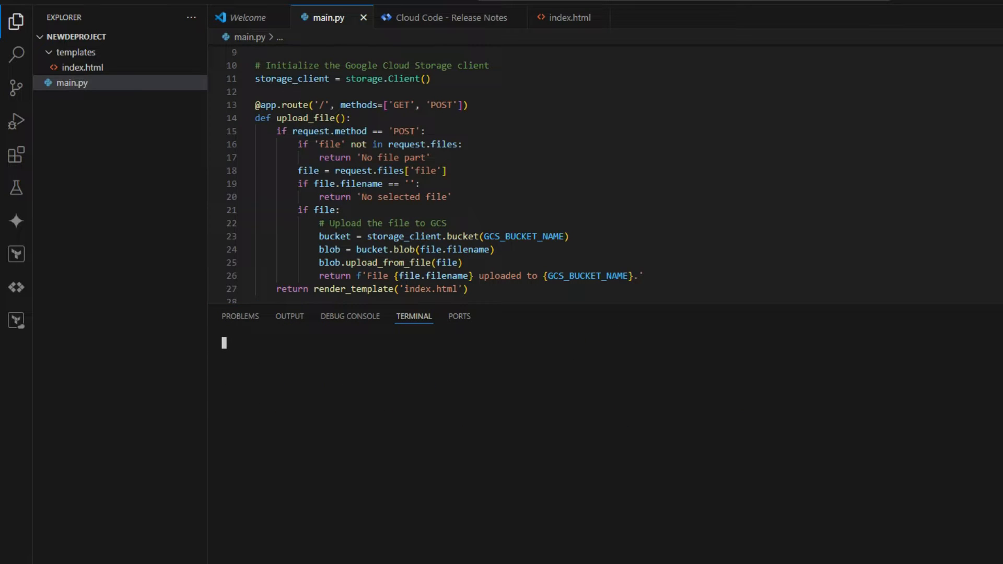
- Switch to Chrome, search the web for "install google cloud sdk" in a new tab and open the "Install the gcloud CLI" documentation
{"action": "key", "text": "alt+Tab"}
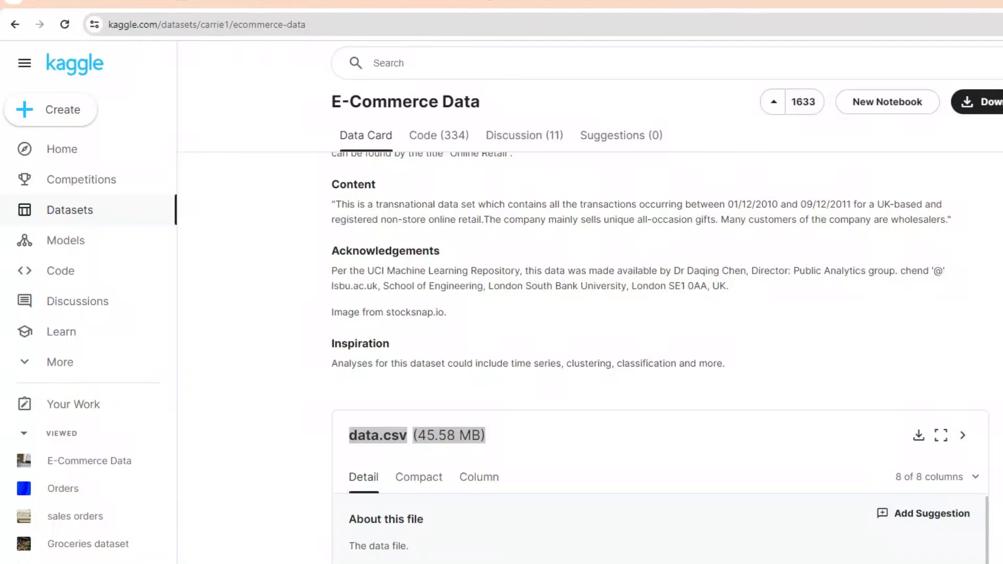
{"action": "key", "text": "ctrl+t"}
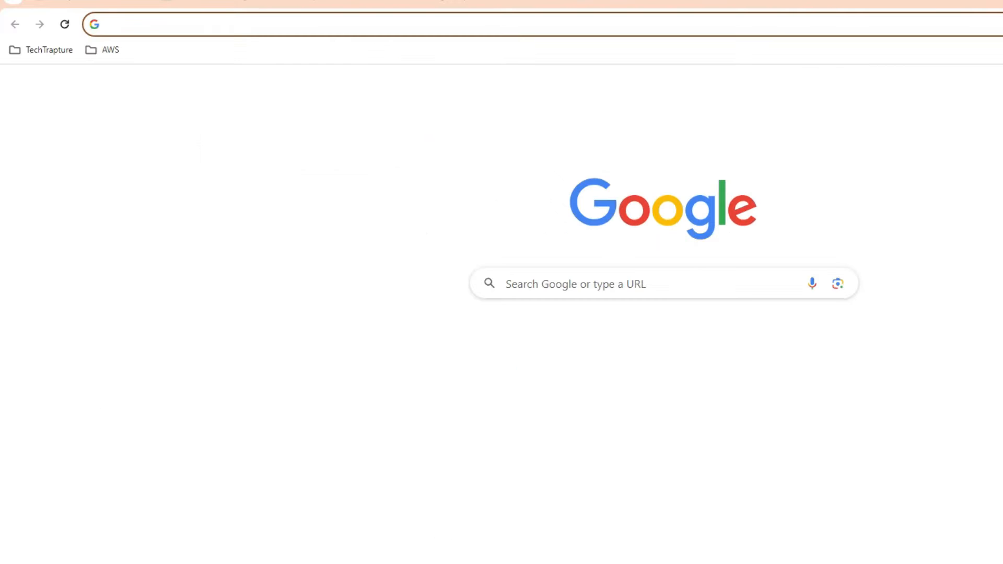
{"action": "type", "text": "install g"}
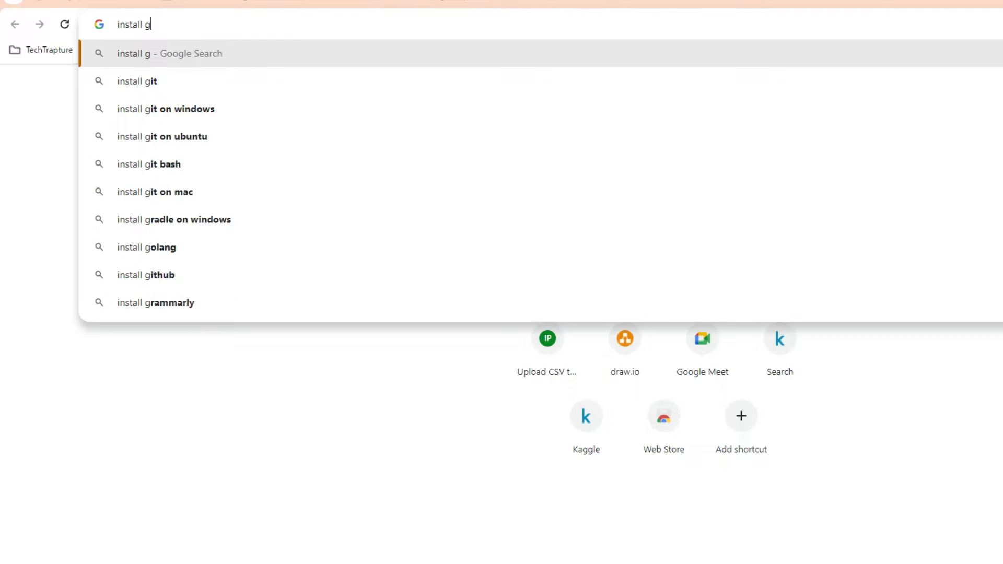
{"action": "type", "text": "oogle clod"}
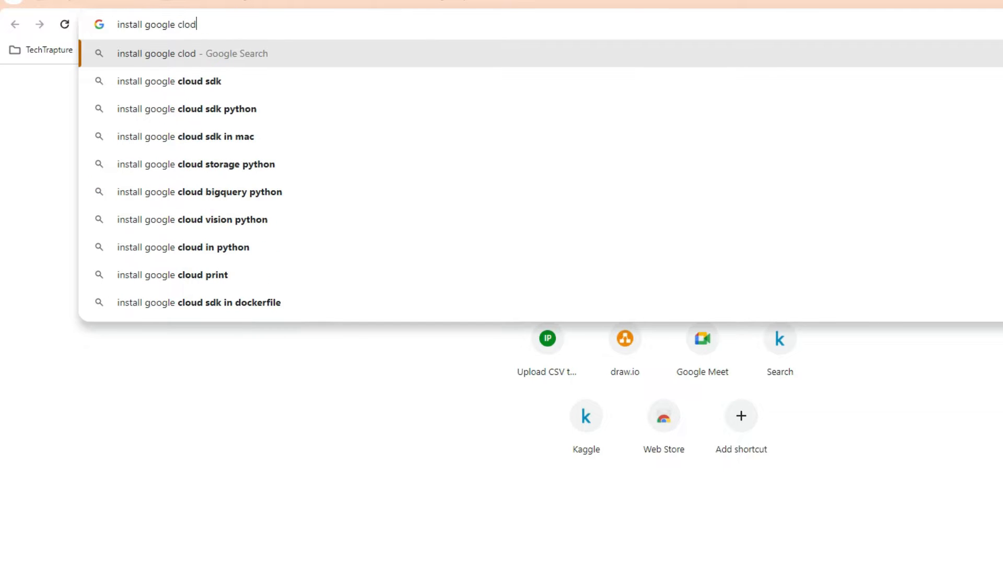
{"action": "key", "text": "Down"}
{"action": "key", "text": "Return"}
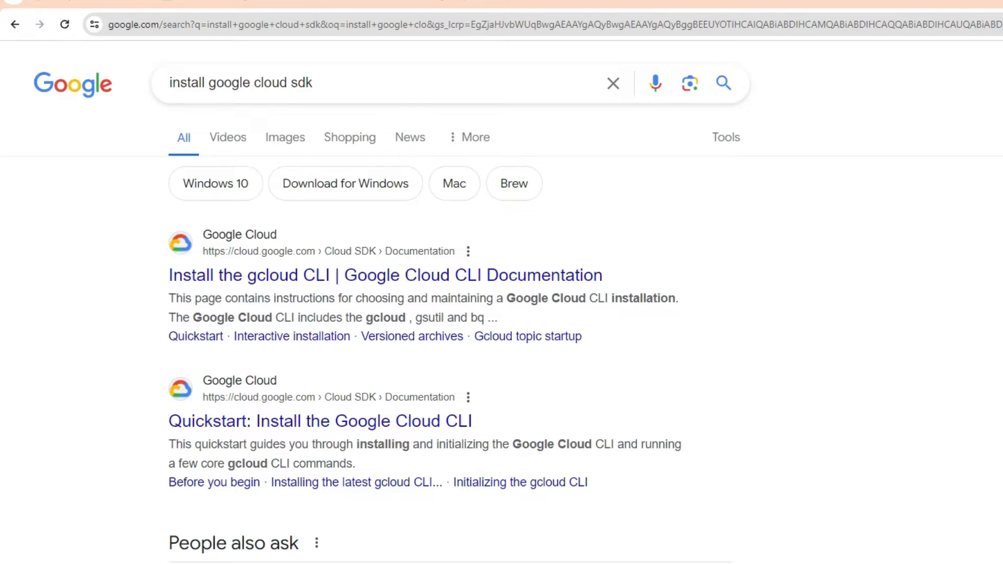
{"action": "left_click", "coordinate": [559, 273]}
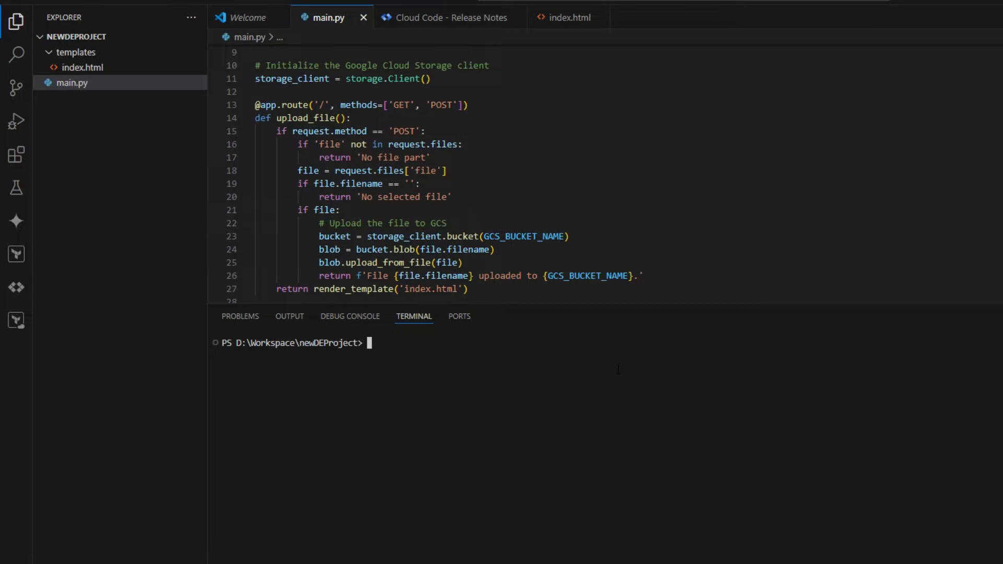
- Switch back to Visual Studio Code and run "gcloud auth application-default login" in the project terminal
{"action": "type", "text": "ud auth application0default"}
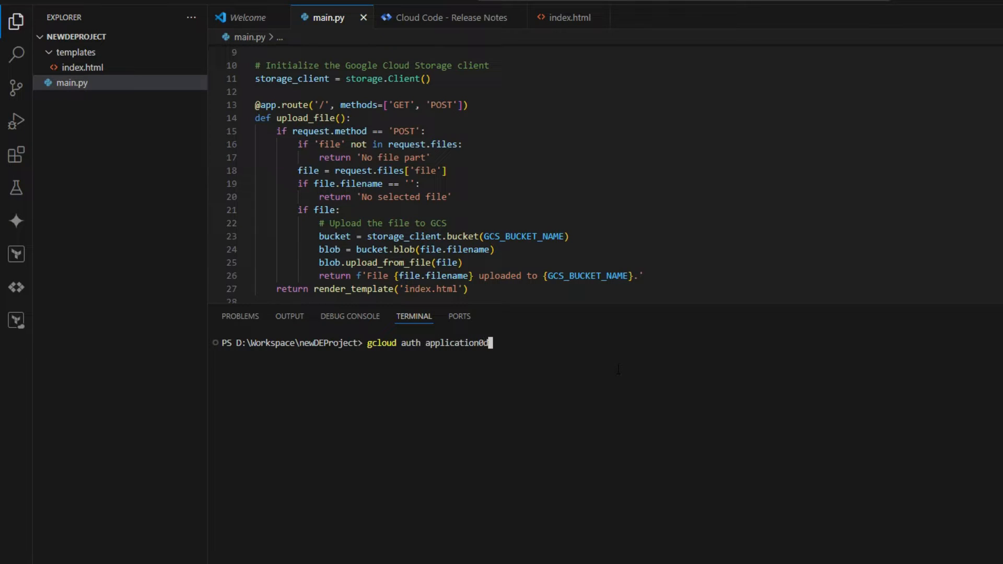
{"action": "key", "text": "BackSpace"}
{"action": "key", "text": "BackSpace"}
{"action": "key", "text": "BackSpace"}
{"action": "key", "text": "BackSpace"}
{"action": "key", "text": "BackSpace"}
{"action": "key", "text": "BackSpace"}
{"action": "key", "text": "BackSpace"}
{"action": "key", "text": "BackSpace"}
{"action": "type", "text": "-default login"}
{"action": "key", "text": "Return"}
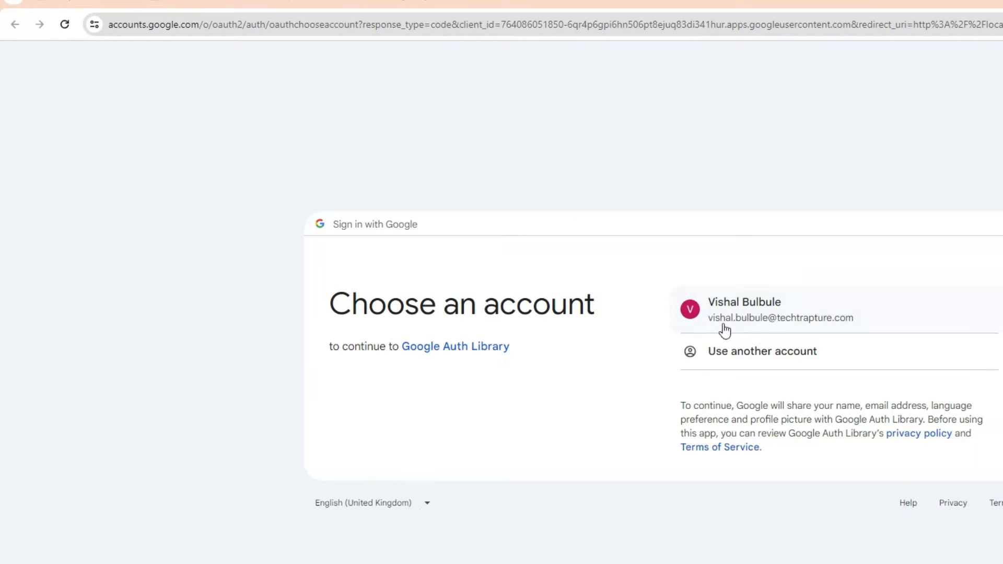
- Sign in to Google Auth Library with the listed Google account and allow the requested access
{"action": "left_click", "coordinate": [757, 311]}
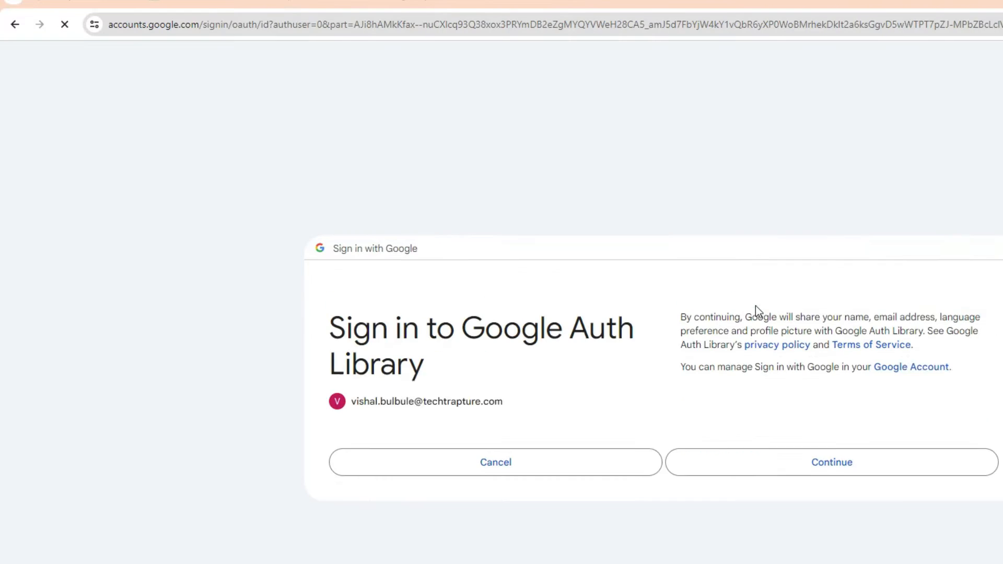
{"action": "left_click", "coordinate": [806, 443]}
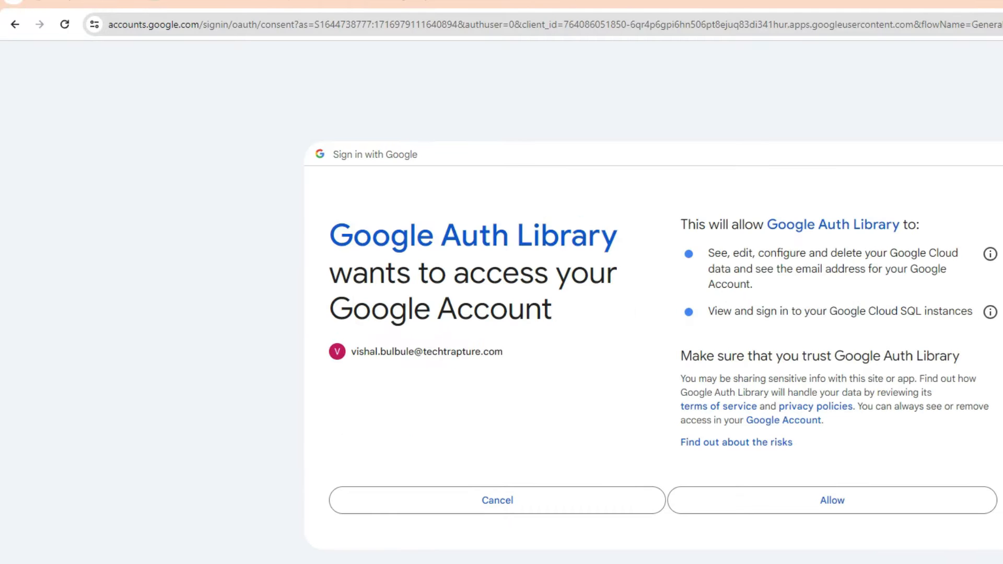
{"action": "left_click", "coordinate": [905, 505]}
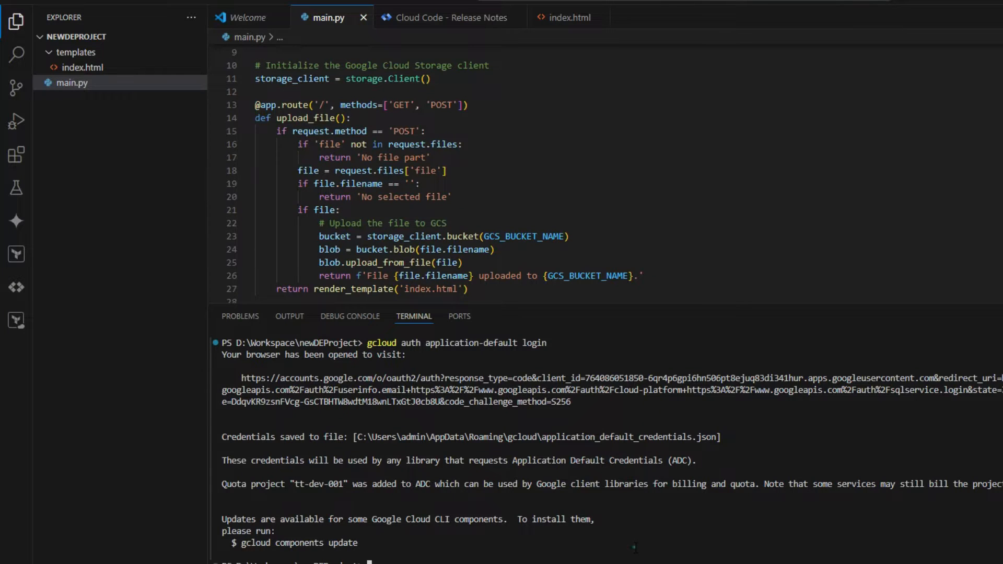
- Return to the Visual Studio Code terminal and clear its output
{"action": "left_click", "coordinate": [635, 547]}
{"action": "type", "text": "py"}
{"action": "key", "text": "Return"}
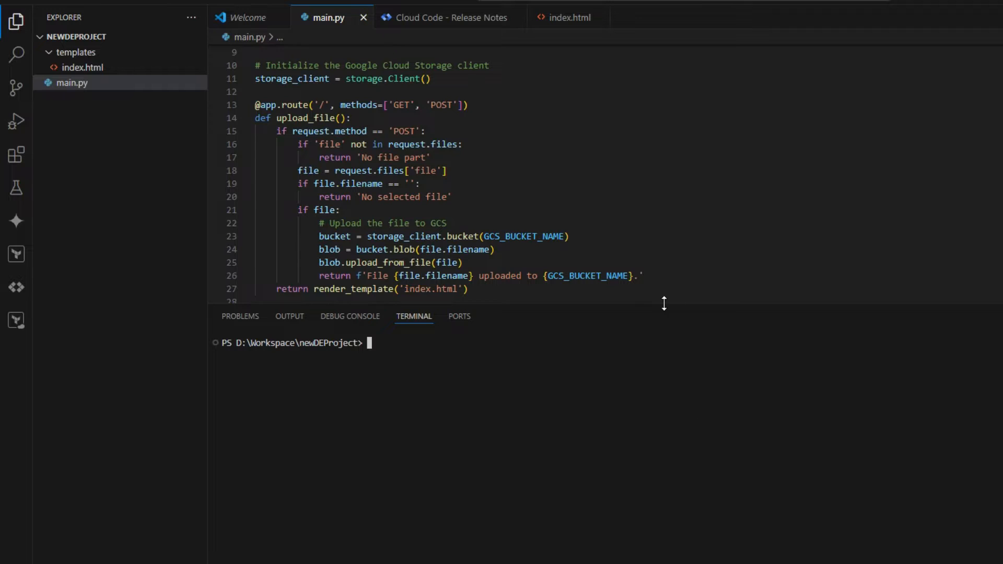
- Shrink the terminal area and comment out the os.environ['GOOGLE_APPLICATION_CREDENTIALS'] line at the end of main.py
{"action": "left_click_drag", "start_coordinate": [664, 303], "coordinate": [655, 386]}
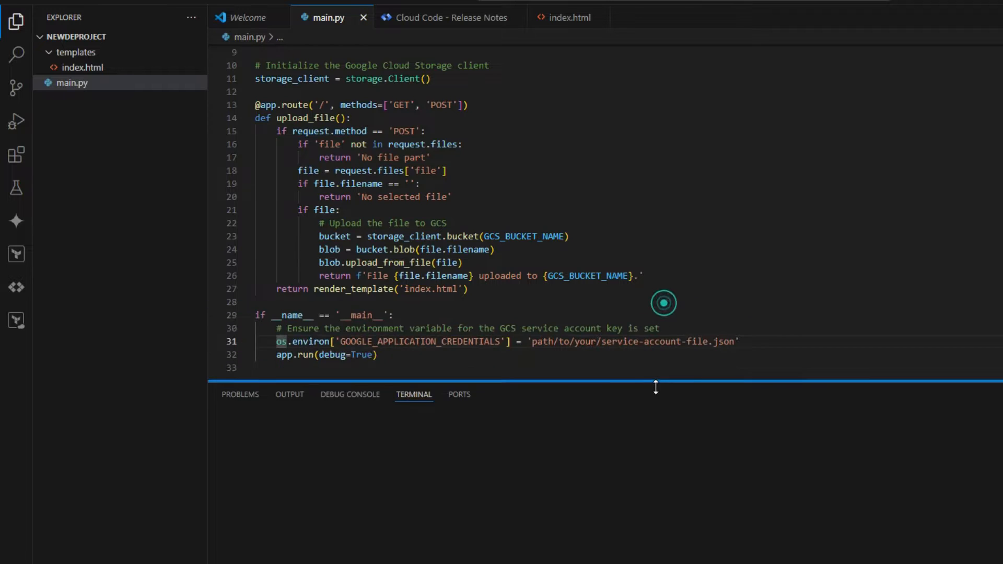
{"action": "triple_click", "coordinate": [271, 341]}
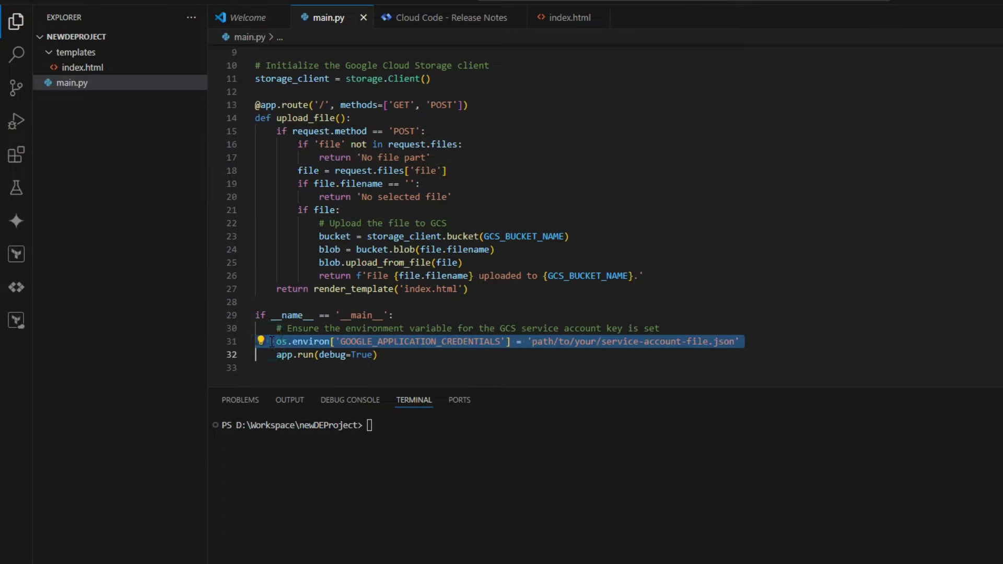
{"action": "left_click", "coordinate": [278, 341]}
{"action": "double_click", "coordinate": [279, 341]}
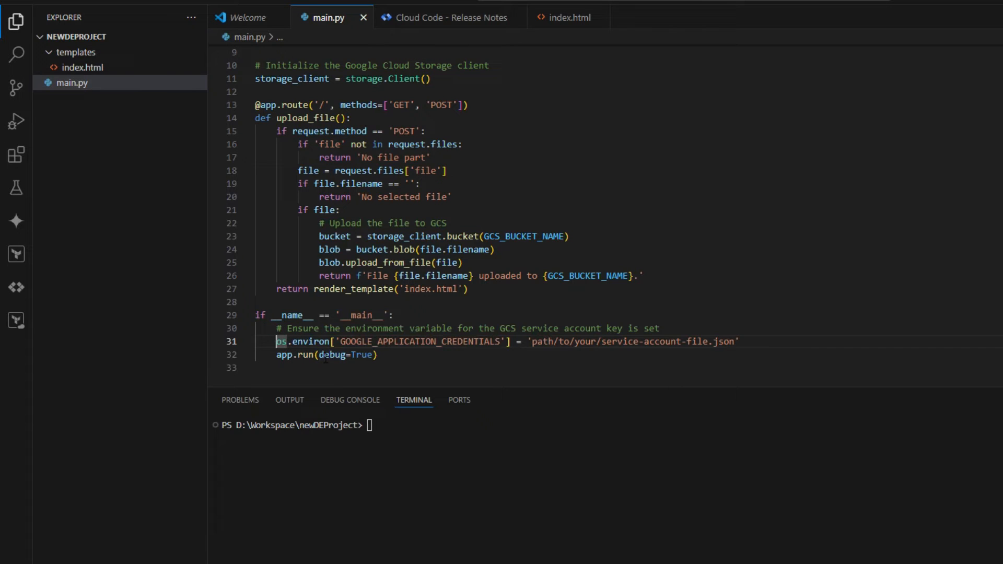
{"action": "key", "text": "Left"}
{"action": "type", "text": "#"}
{"action": "left_click", "coordinate": [449, 317]}
- Run main.py with Python in the terminal to start the Flask development server
{"action": "left_click", "coordinate": [437, 436]}
{"action": "left_click", "coordinate": [438, 436]}
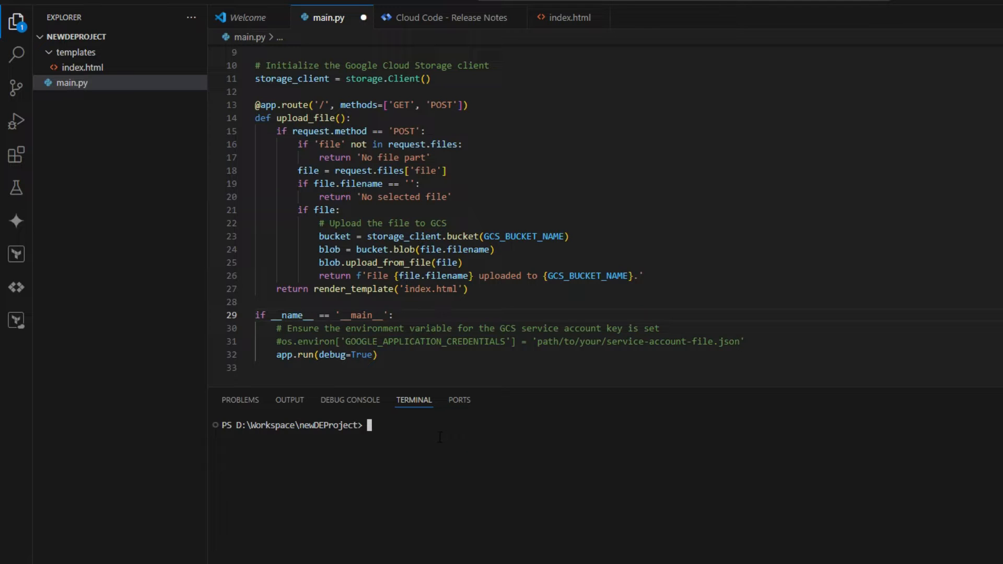
{"action": "type", "text": "python mai"}
{"action": "key", "text": "Tab"}
{"action": "key", "text": "Return"}
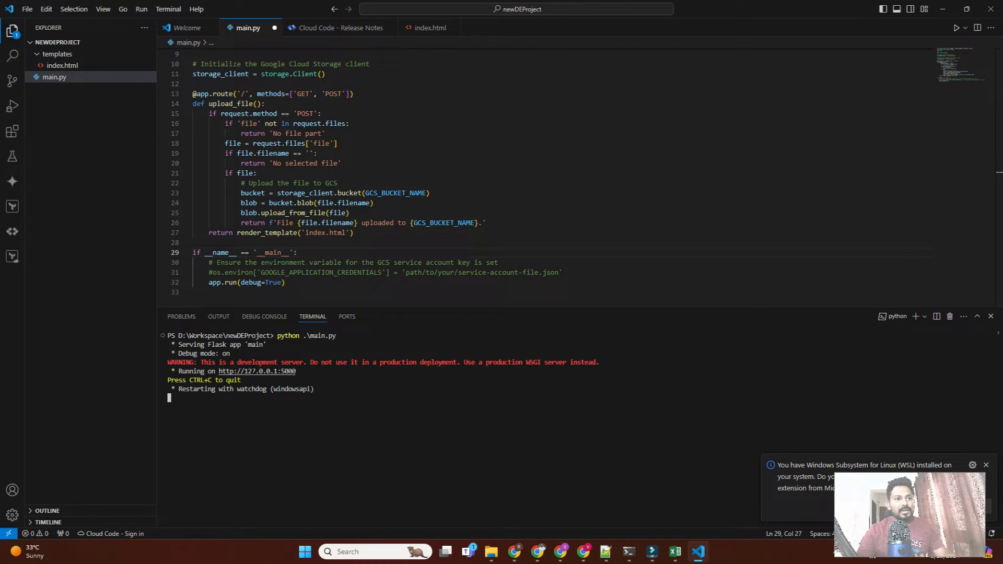
{"action": "left_click", "coordinate": [254, 372], "text": "ctrl"}
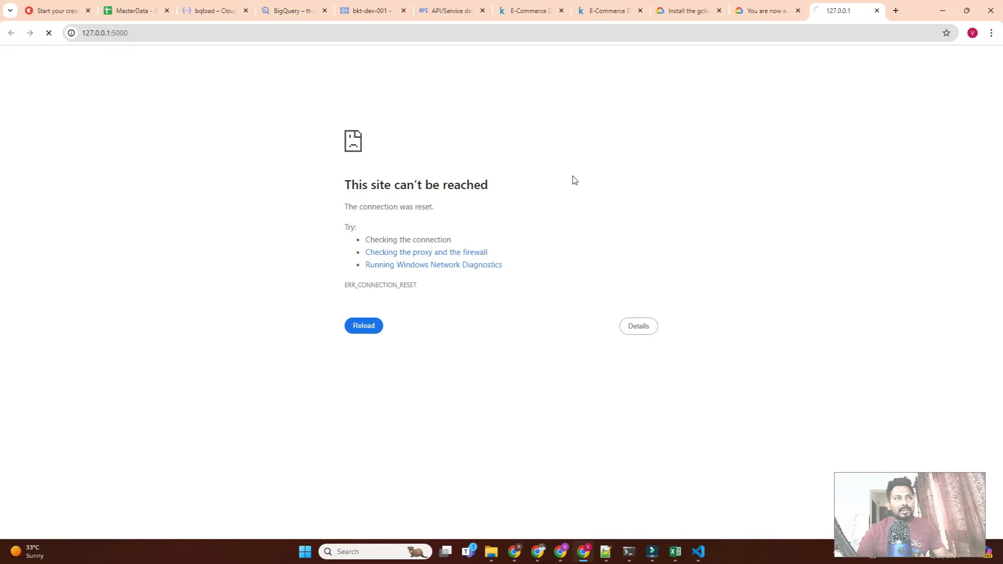
{"action": "left_click", "coordinate": [213, 35]}
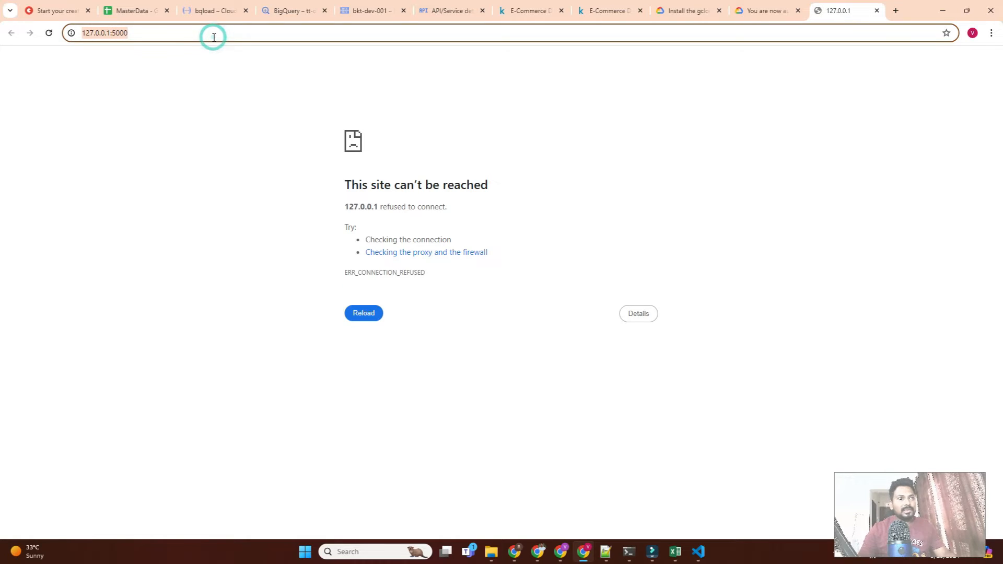
{"action": "key", "text": "Return"}
{"action": "key", "text": "Home"}
{"action": "type", "text": "htt"}
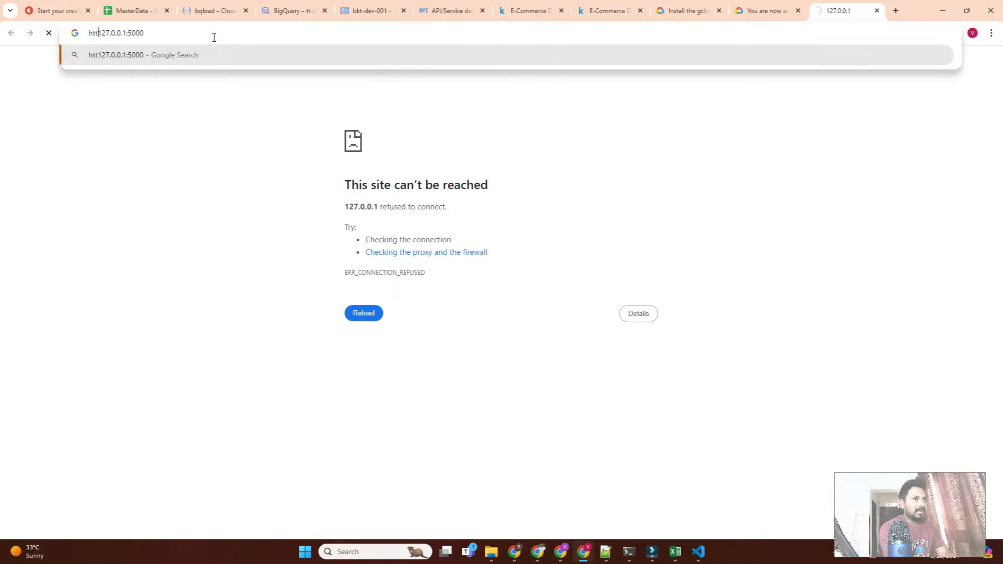
{"action": "type", "text": "p"}
{"action": "type", "text": "://"}
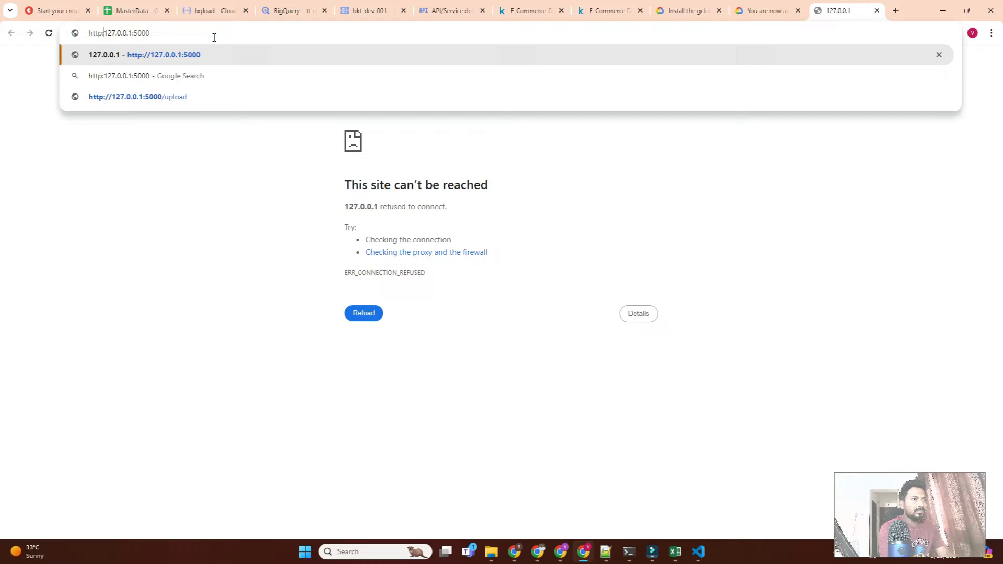
{"action": "key", "text": "Return"}
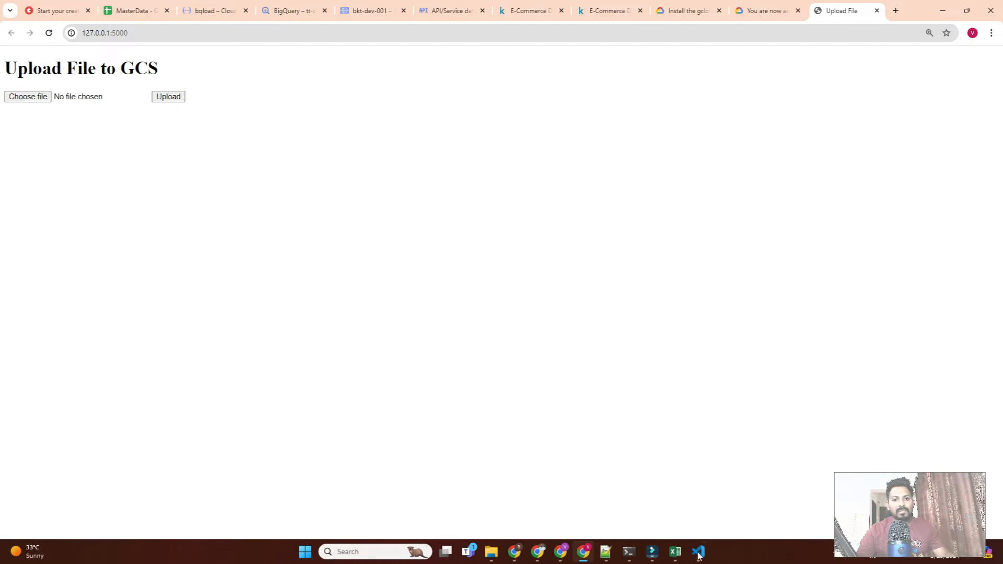
- Switch back to Visual Studio Code, open index.html from the templates folder and copy all of its code
{"action": "mouse_move", "coordinate": [700, 557]}
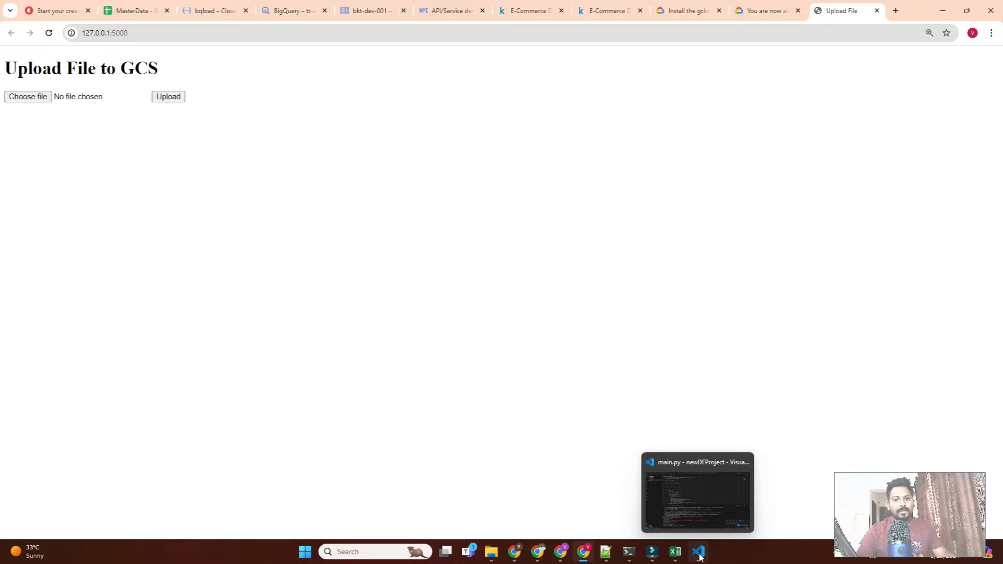
{"action": "left_click", "coordinate": [700, 557]}
{"action": "left_click", "coordinate": [55, 54]}
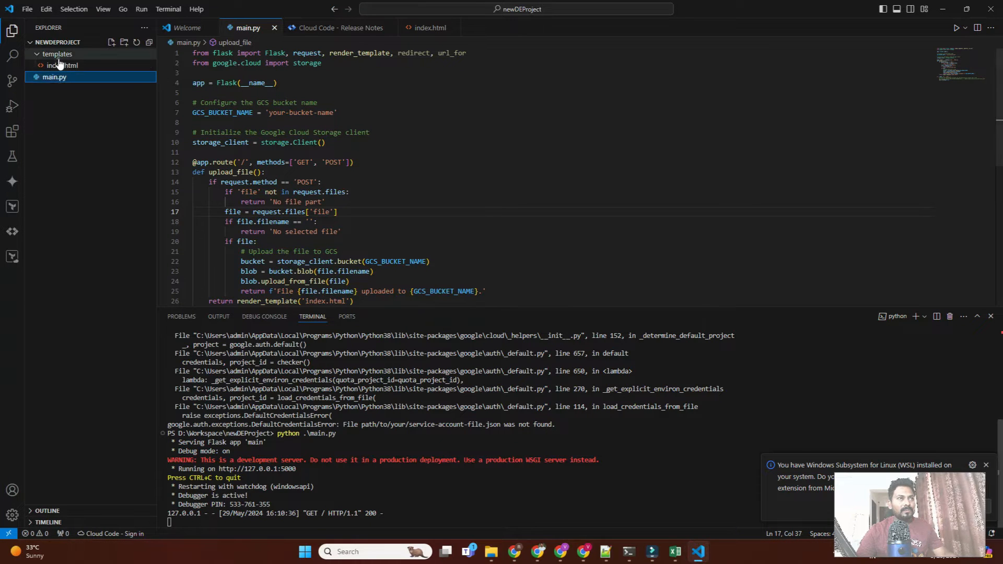
{"action": "left_click", "coordinate": [55, 54]}
{"action": "left_click", "coordinate": [58, 54]}
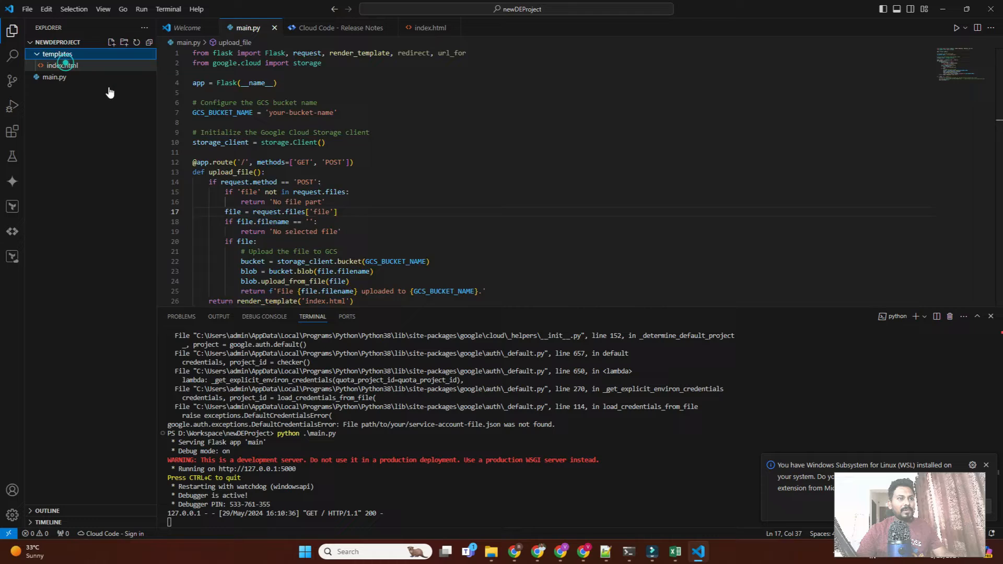
{"action": "left_click", "coordinate": [66, 65]}
{"action": "left_click", "coordinate": [324, 166]}
{"action": "key", "text": "ctrl+a"}
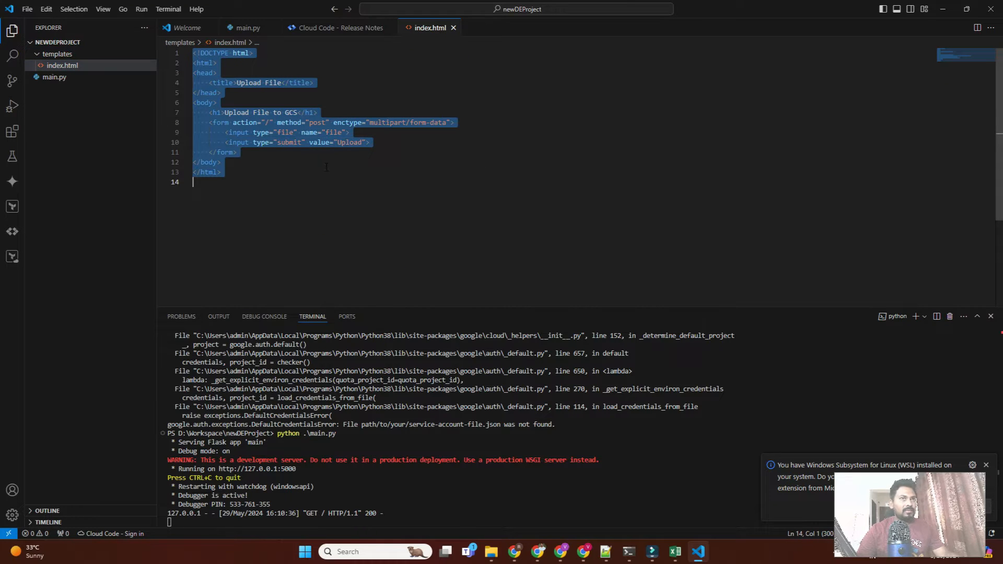
- Switch to ChatGPT and send the request "Add header to this index.html" followed by the copied HTML code
{"action": "left_click", "coordinate": [538, 551]}
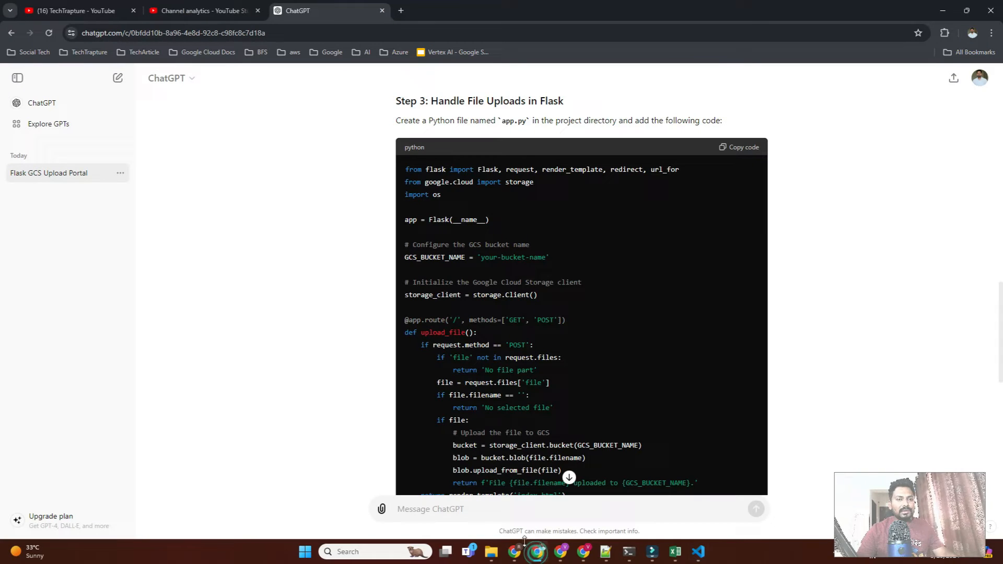
{"action": "left_click", "coordinate": [473, 507]}
{"action": "type", "text": "Add"}
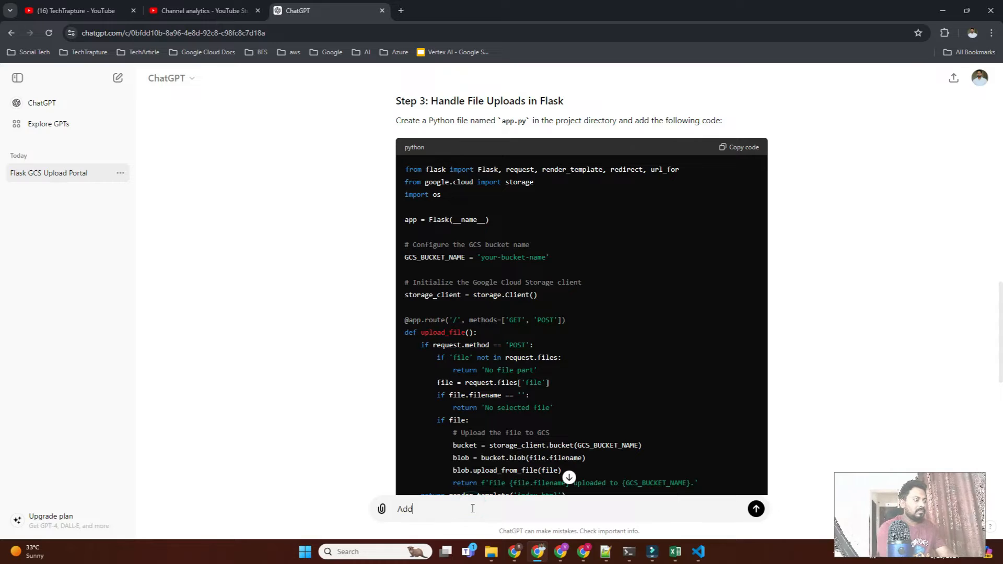
{"action": "type", "text": " heade"}
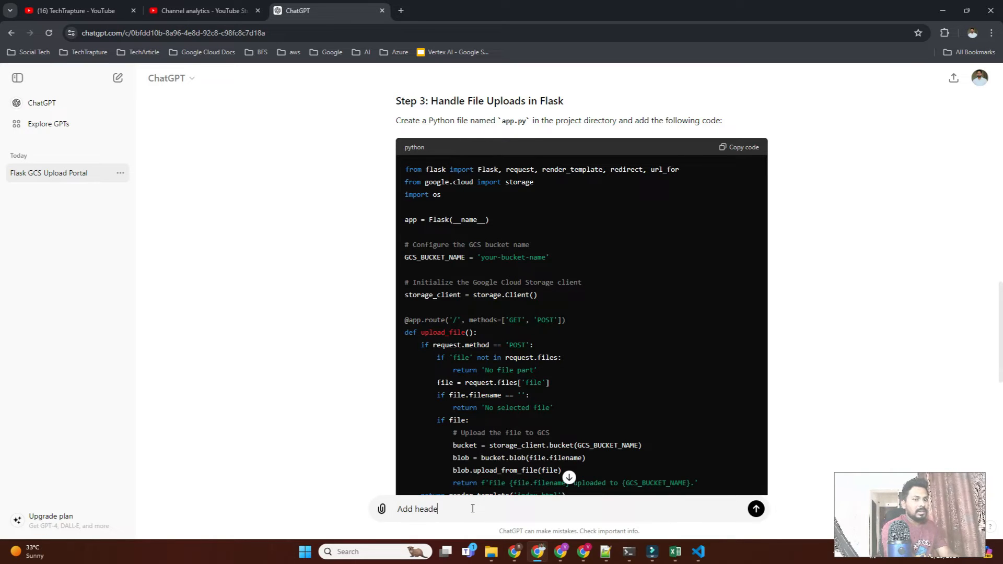
{"action": "type", "text": "r to thi"}
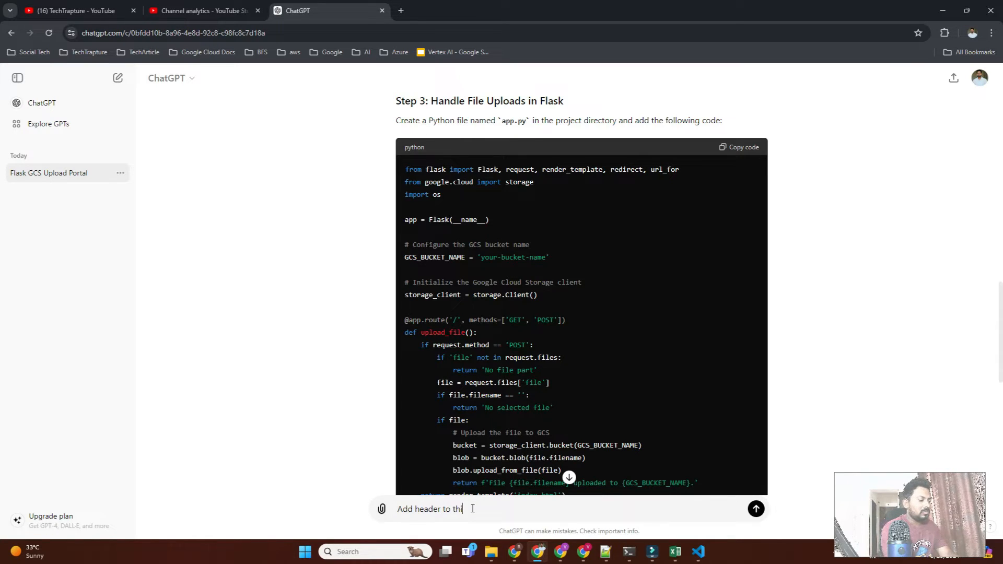
{"action": "type", "text": "s index.html"}
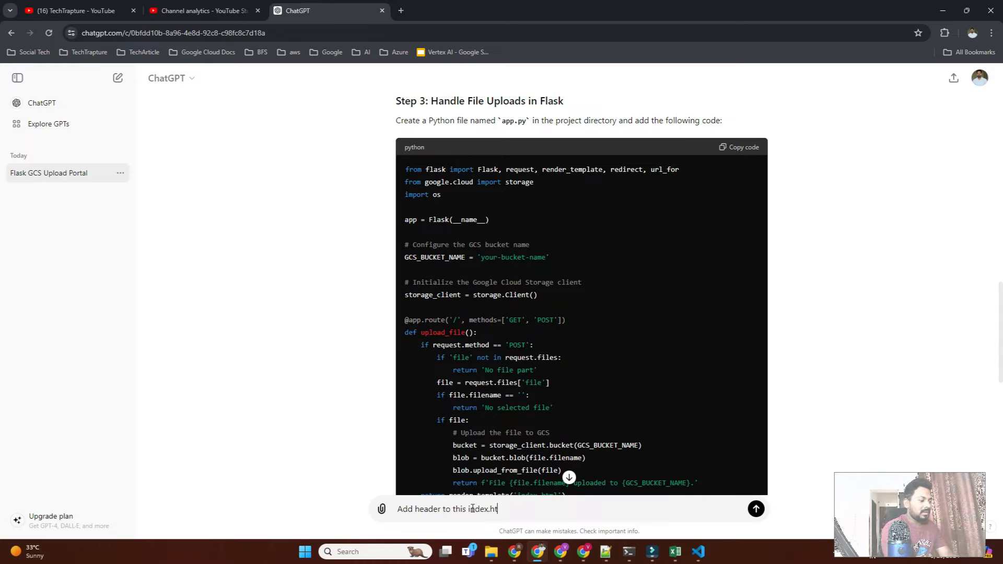
{"action": "key", "text": "shift+Return"}
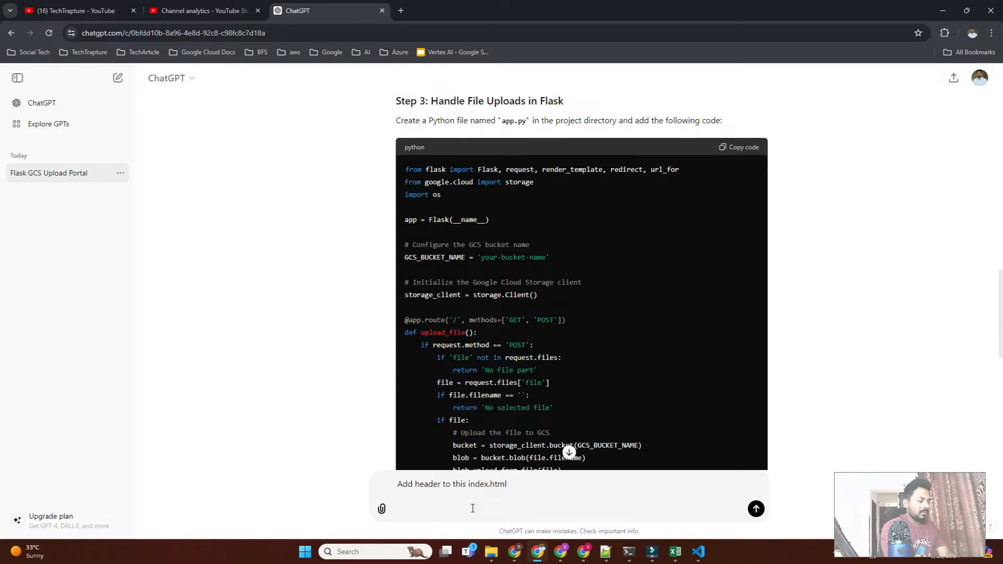
{"action": "key", "text": "ctrl+v"}
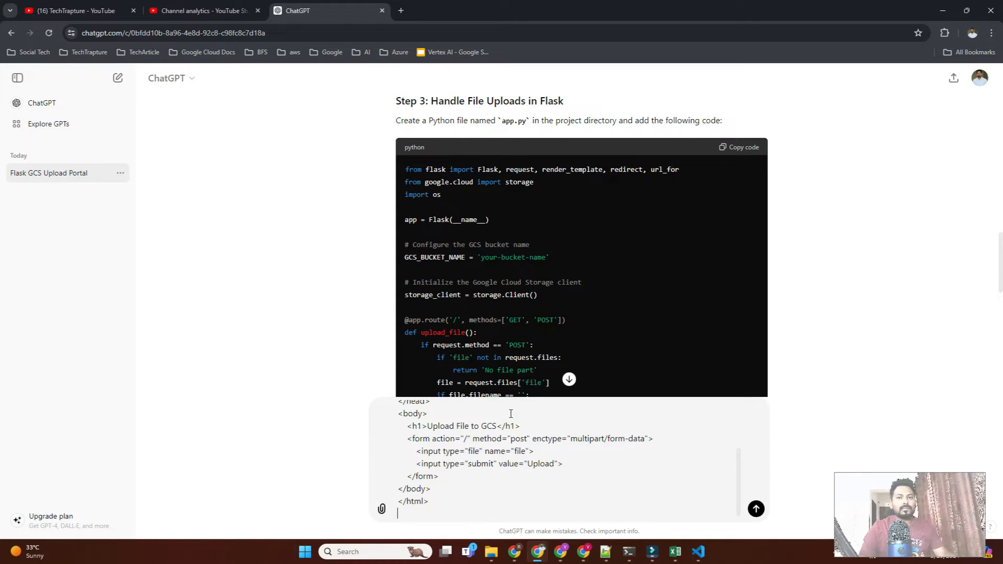
{"action": "key", "text": "Return"}
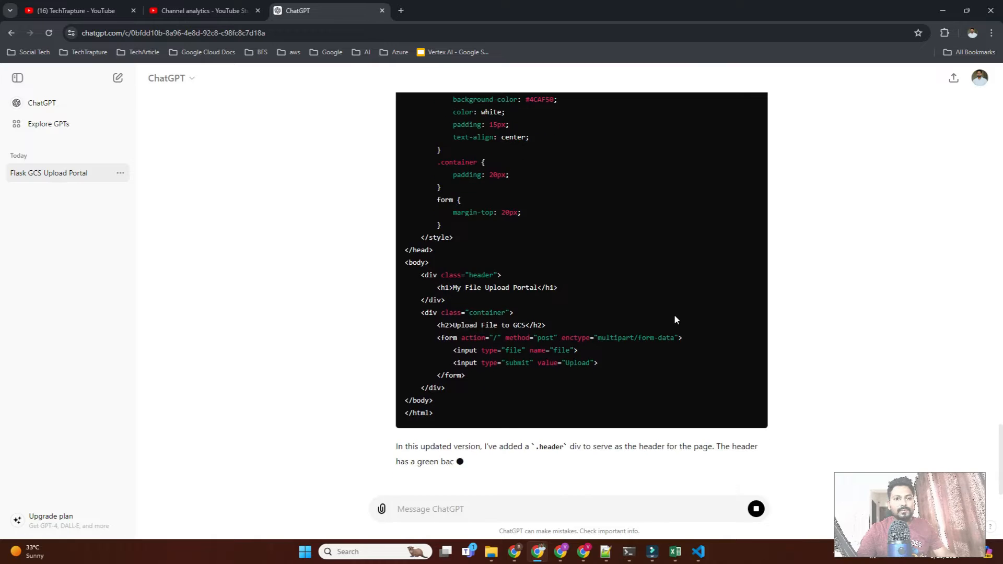
- Copy the updated index.html code with the header from ChatGPT's reply
{"action": "scroll", "coordinate": [674, 319], "scroll_direction": "up", "scroll_amount": 8}
{"action": "left_click", "coordinate": [737, 331]}
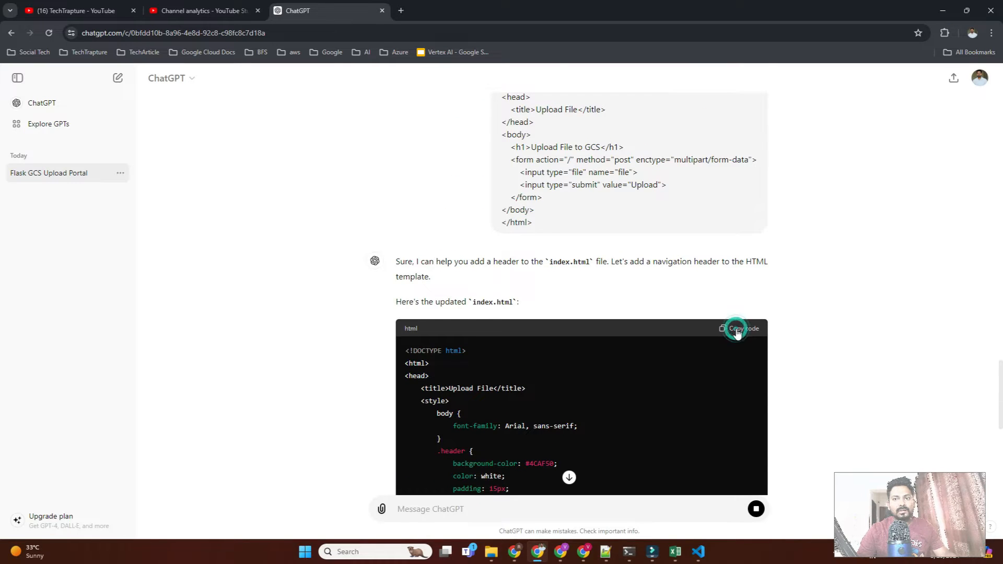
- Switch to Visual Studio Code, replace all of index.html with the copied header version, and reload the portal page in the browser
{"action": "left_click", "coordinate": [699, 552]}
{"action": "key", "text": "ctrl+a"}
{"action": "left_click", "coordinate": [410, 186]}
{"action": "key", "text": "ctrl+a"}
{"action": "key", "text": "ctrl+v"}
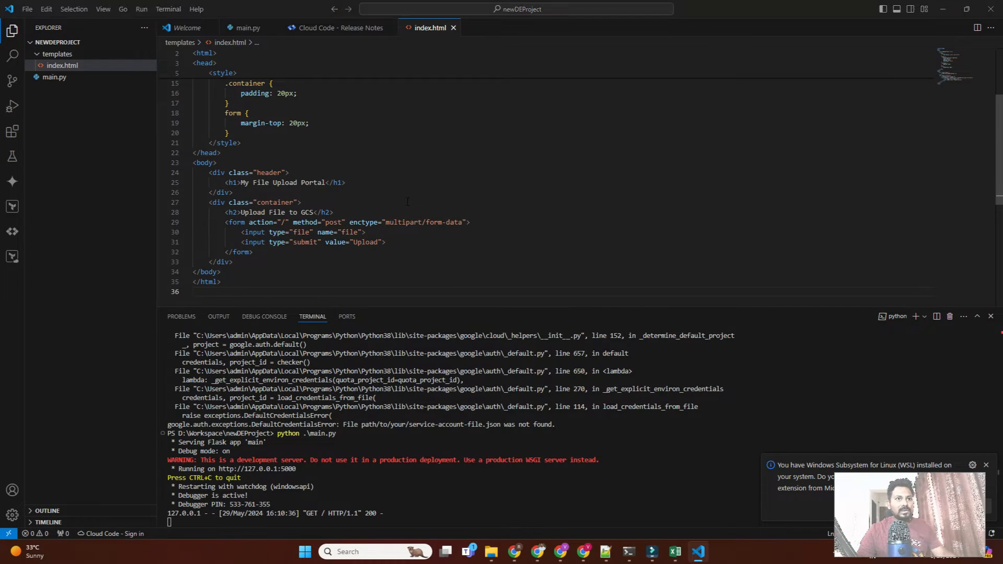
{"action": "key", "text": "alt+Tab"}
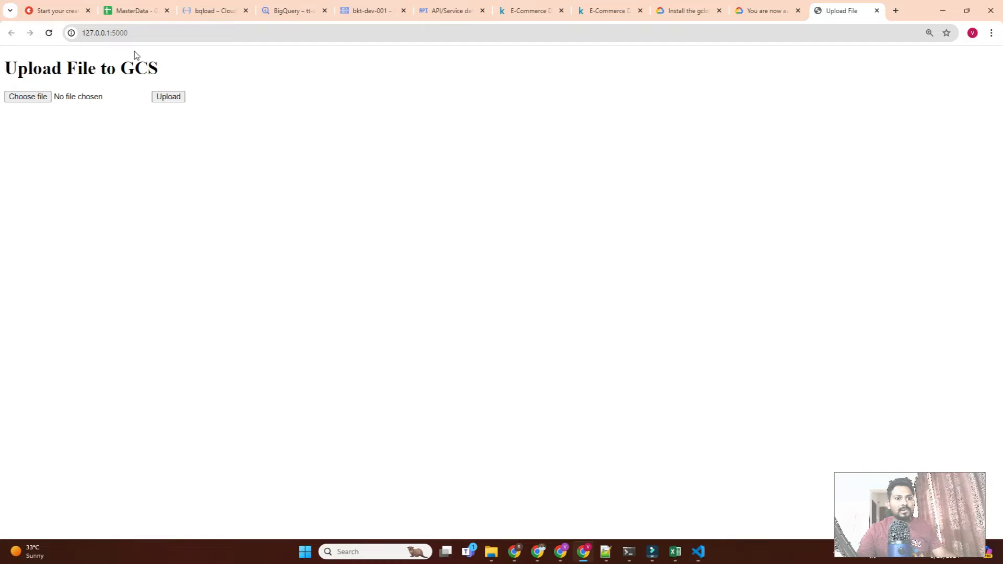
{"action": "left_click", "coordinate": [48, 33]}
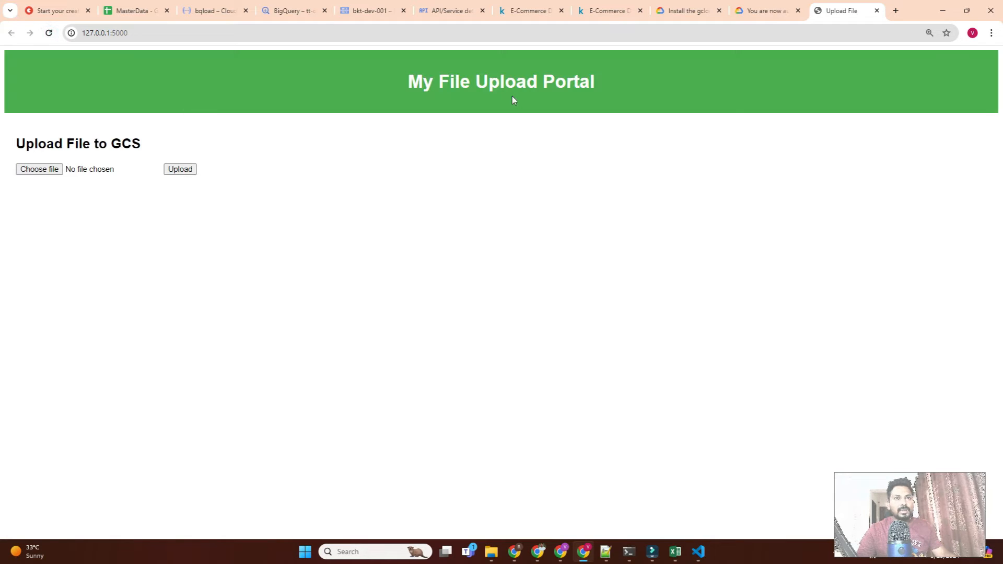
- Back in Visual Studio Code, change the h1 header text in index.html to "TechTrapture Data Upload", save, and reload the portal in the browser
{"action": "key", "text": "alt+Tab"}
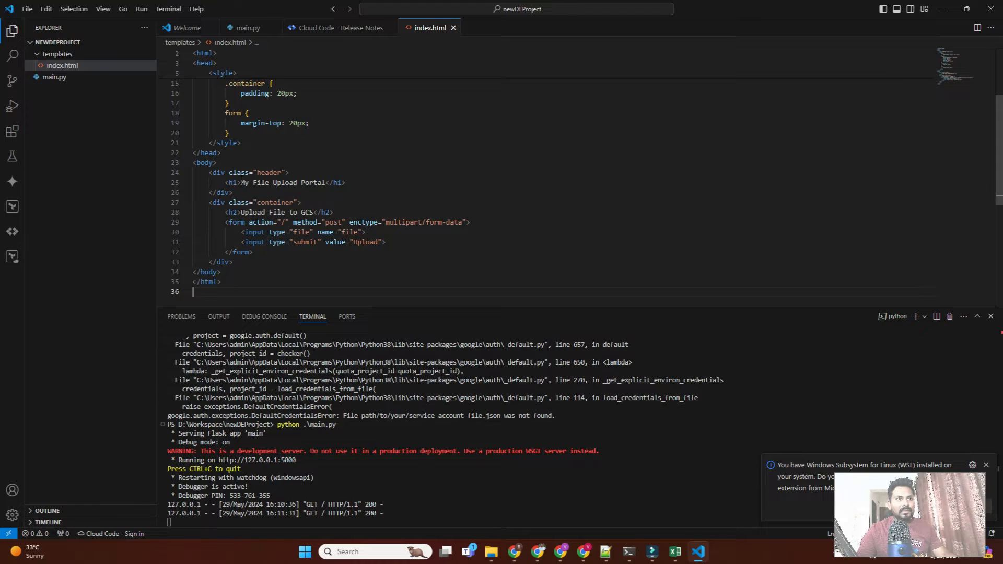
{"action": "left_click_drag", "start_coordinate": [241, 182], "coordinate": [324, 182]}
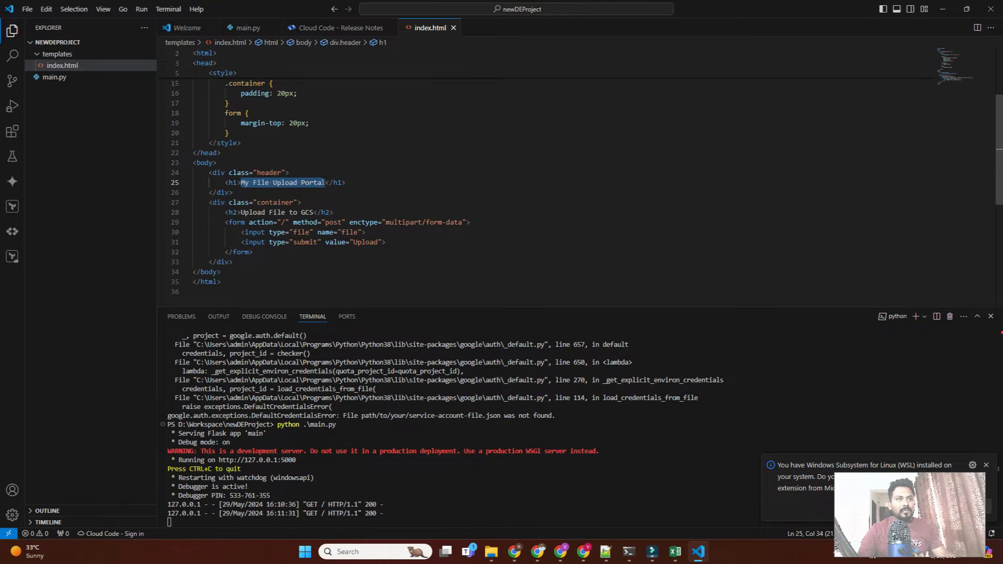
{"action": "type", "text": "TechTrap"}
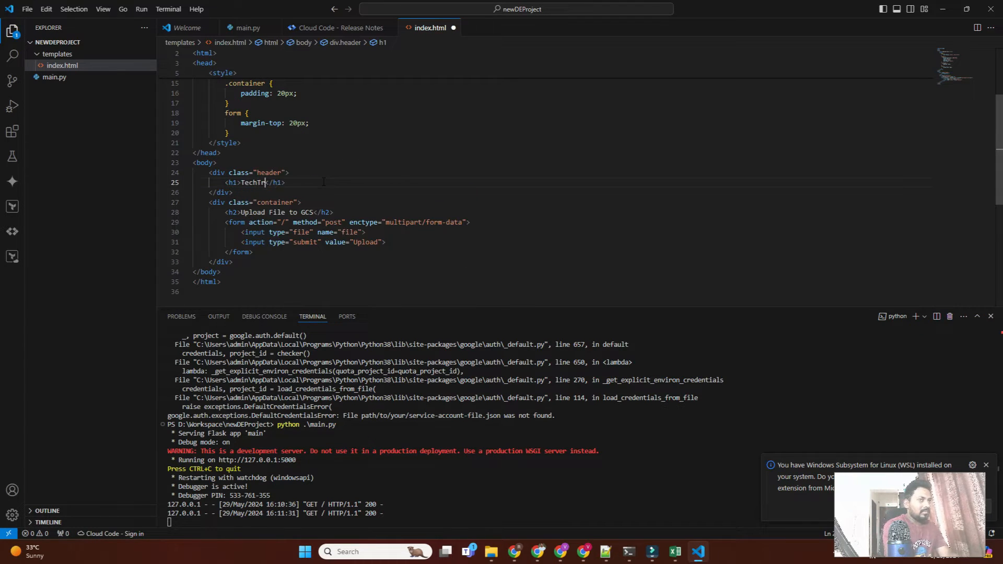
{"action": "type", "text": "ture "}
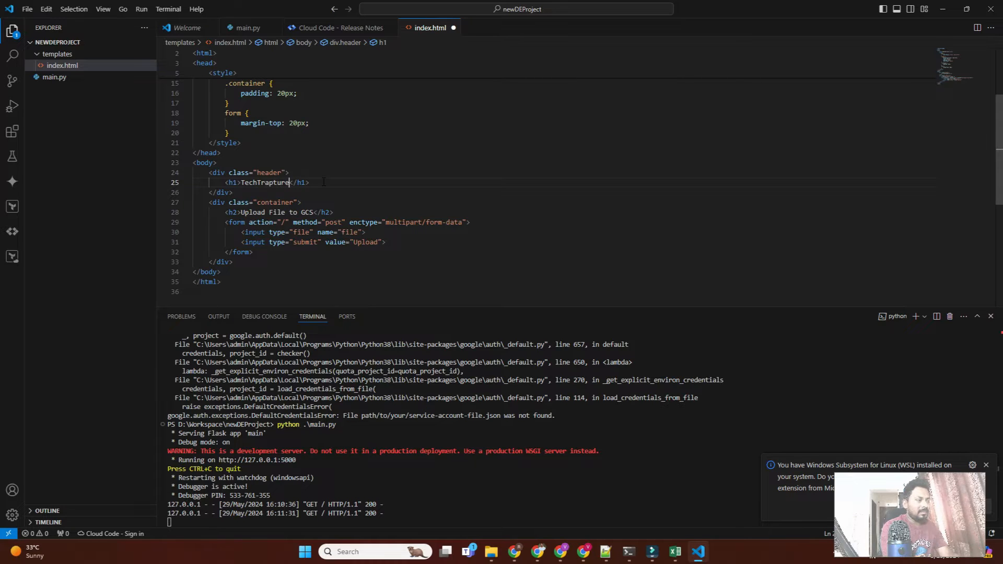
{"action": "type", "text": "Data U"}
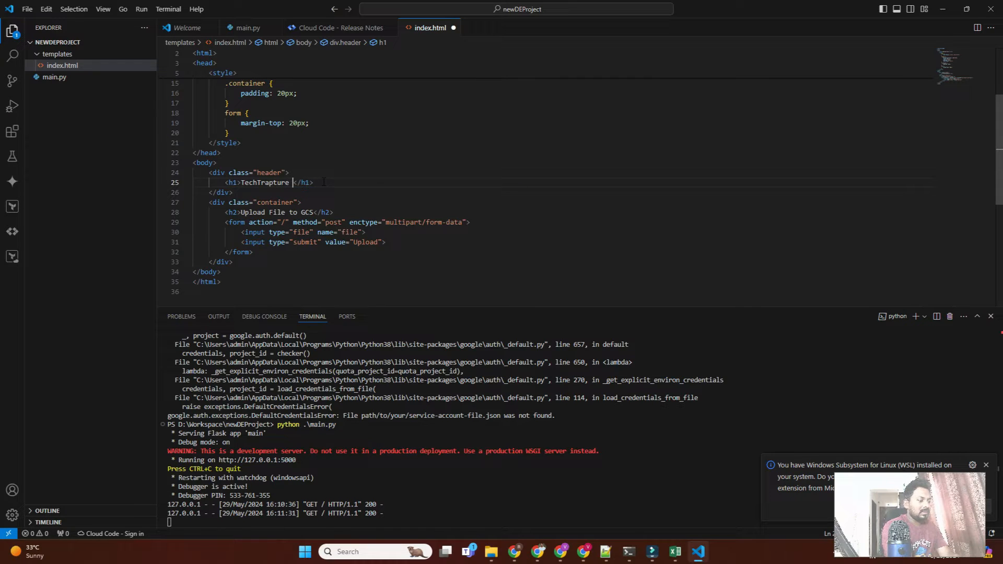
{"action": "type", "text": "pload"}
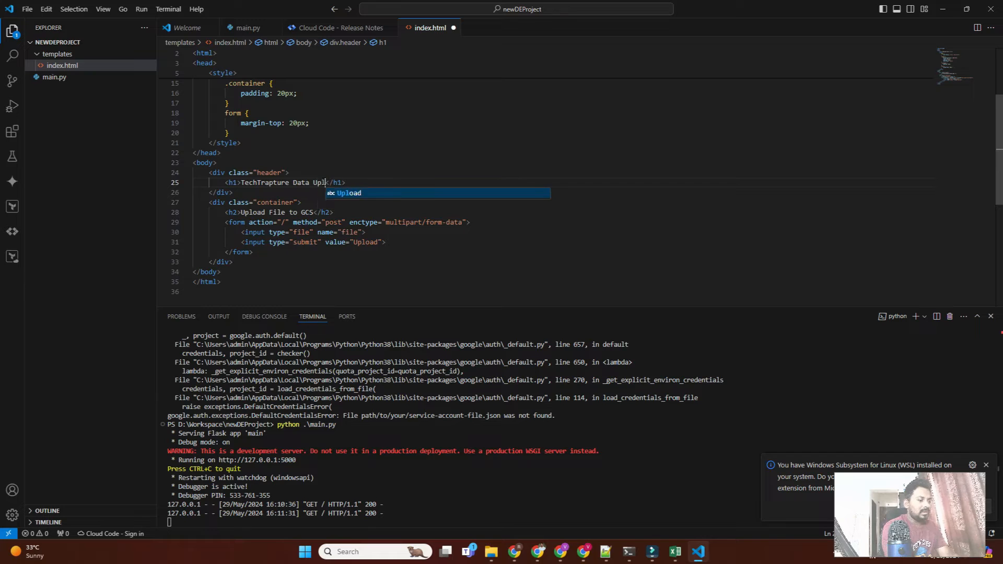
{"action": "key", "text": "ctrl+s"}
{"action": "key", "text": "alt+Tab"}
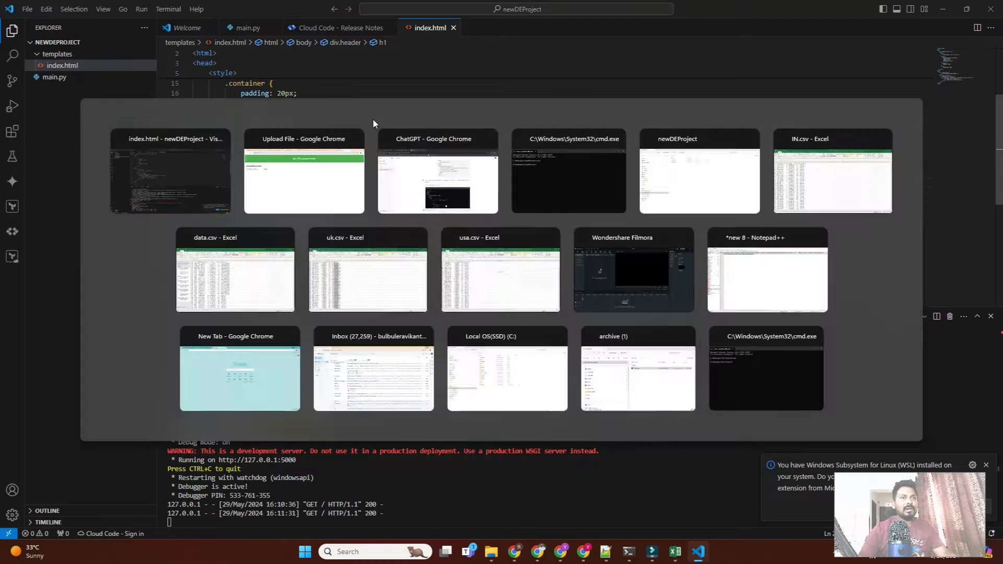
{"action": "left_click", "coordinate": [48, 33]}
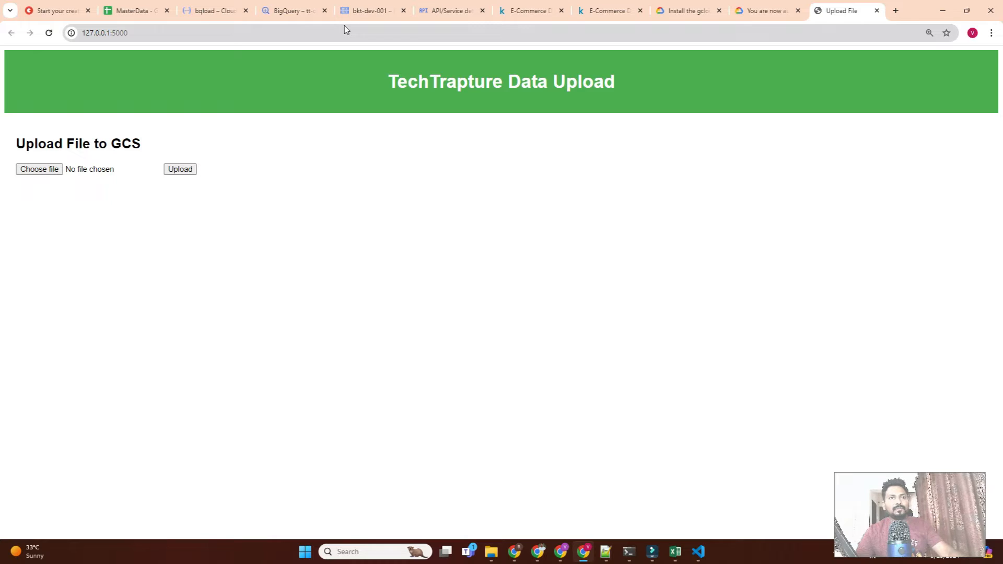
- Switch to the Google Cloud Storage page for bkt-dev-001 and go back to the project's bucket list
{"action": "left_click", "coordinate": [358, 13]}
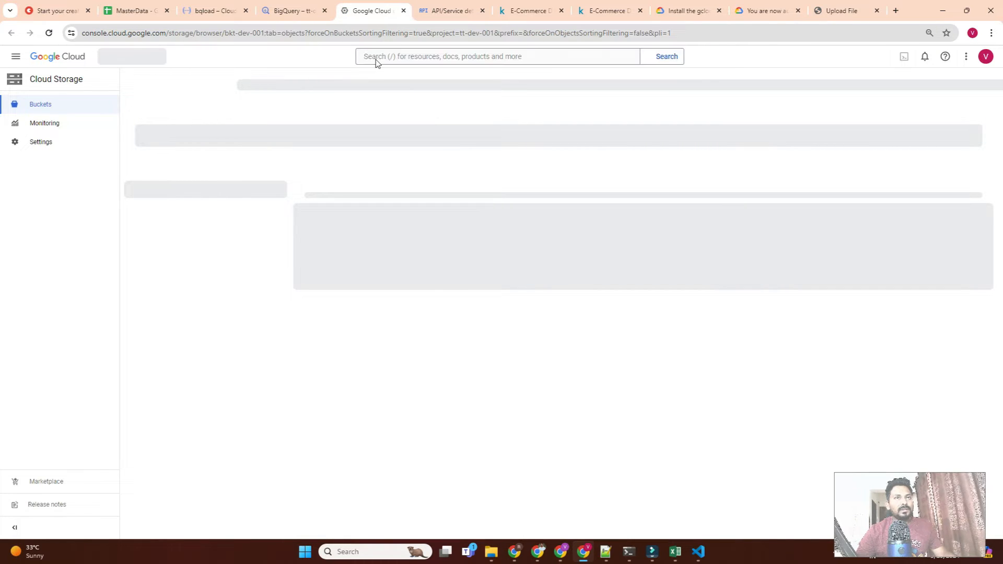
{"action": "left_click", "coordinate": [376, 58]}
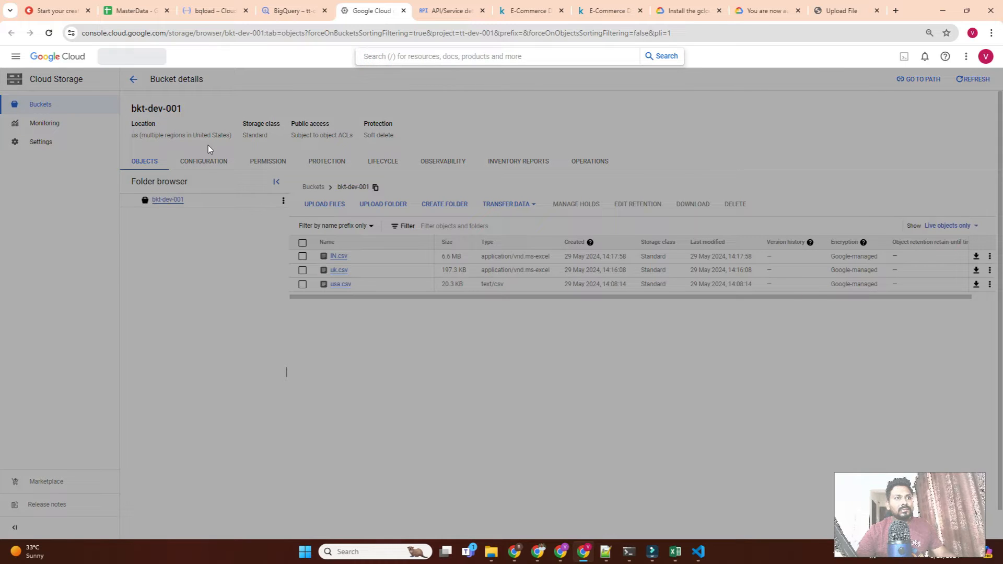
{"action": "left_click", "coordinate": [134, 80]}
{"action": "left_click", "coordinate": [133, 81]}
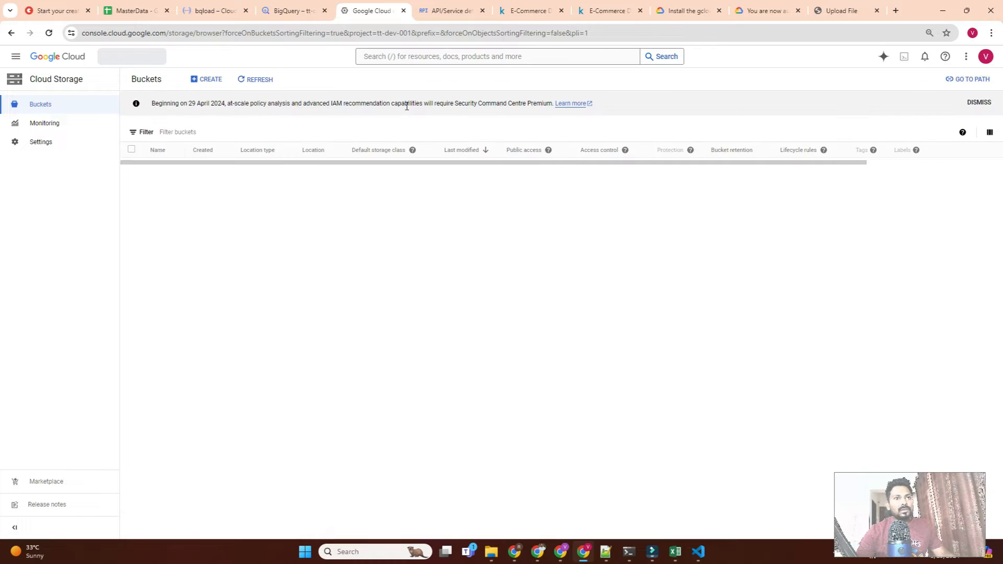
- Create a bucket named bkt-sales-data with default settings and public access prevention enforced, copying its name for reuse
{"action": "left_click", "coordinate": [211, 83]}
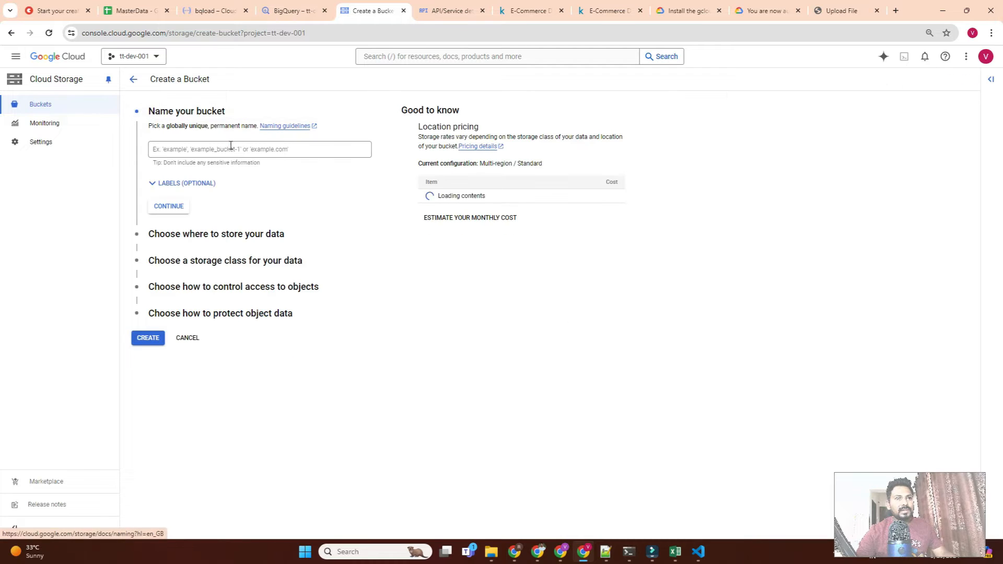
{"action": "left_click", "coordinate": [230, 148]}
{"action": "type", "text": "bkt-sales"}
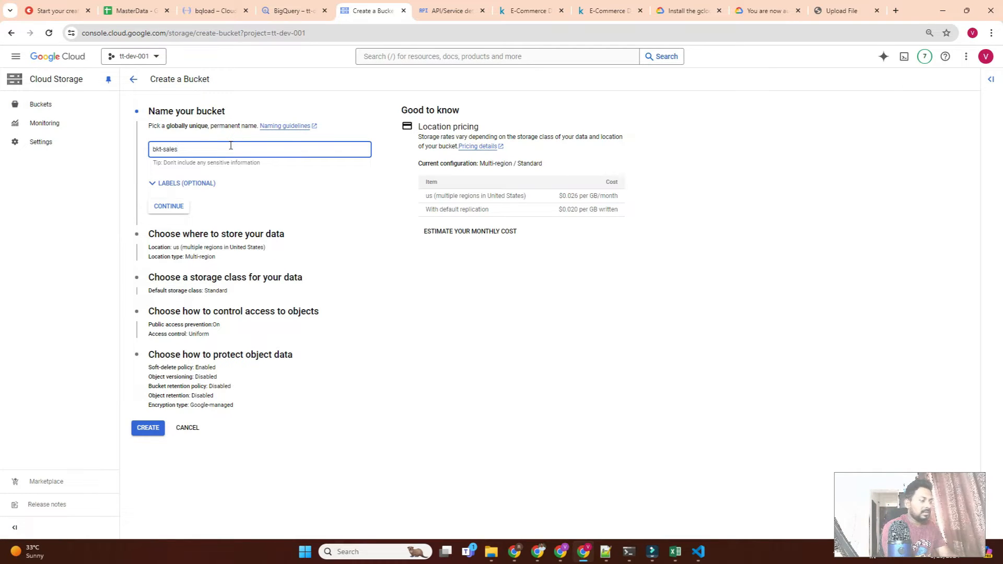
{"action": "key", "text": "ctrl+a"}
{"action": "key", "text": "ctrl+c"}
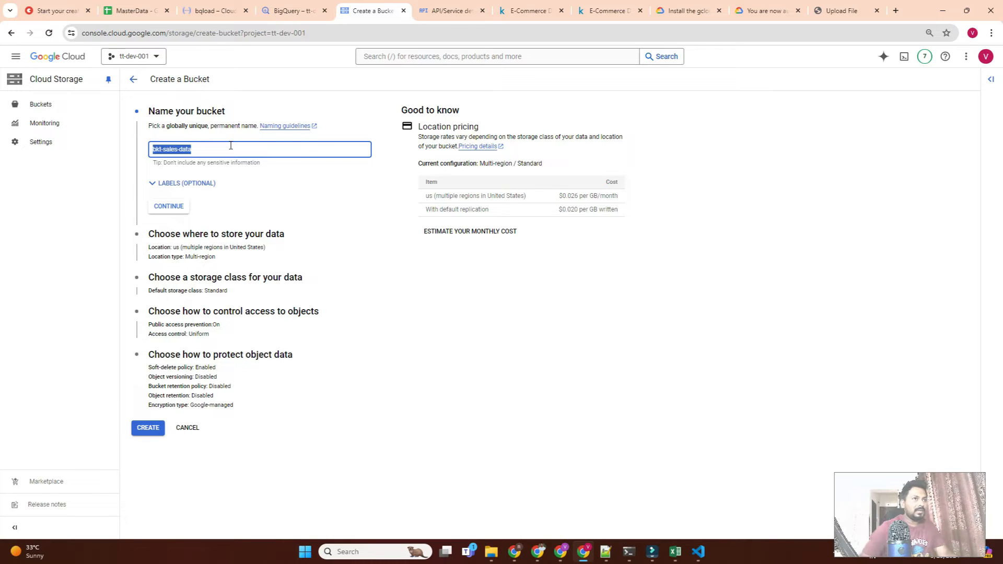
{"action": "left_click", "coordinate": [168, 206]}
{"action": "left_click", "coordinate": [140, 485]}
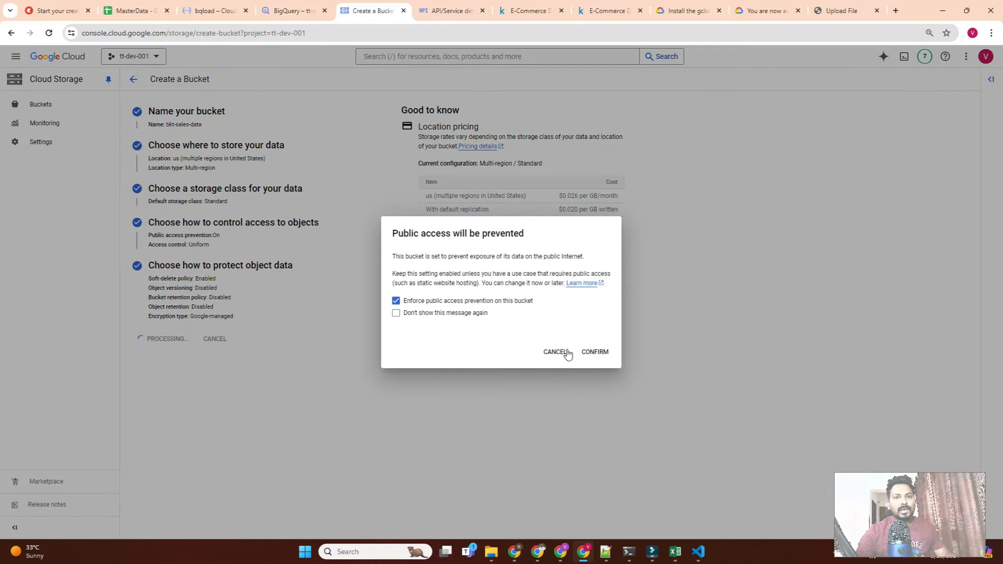
{"action": "left_click", "coordinate": [596, 354]}
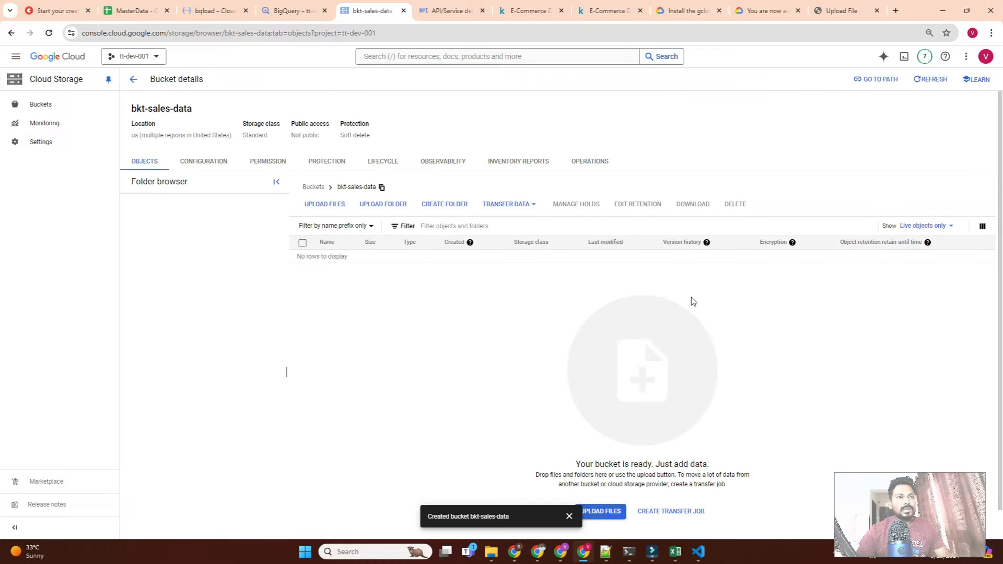
- Switch to Visual Studio Code and set GCS_BUCKET_NAME in main.py to 'bkt-sales-data'
{"action": "left_click", "coordinate": [699, 551]}
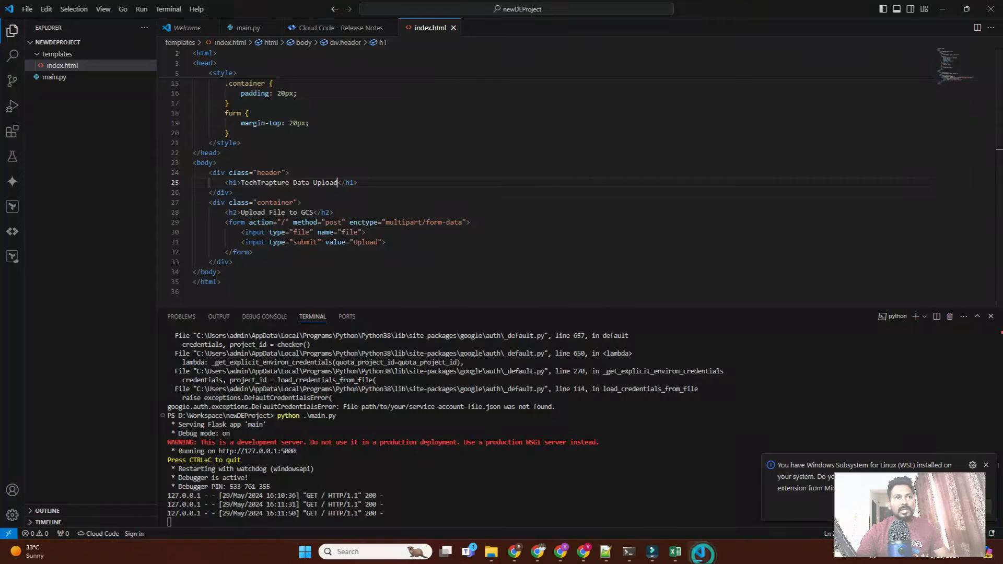
{"action": "left_click", "coordinate": [61, 67]}
{"action": "left_click", "coordinate": [61, 78]}
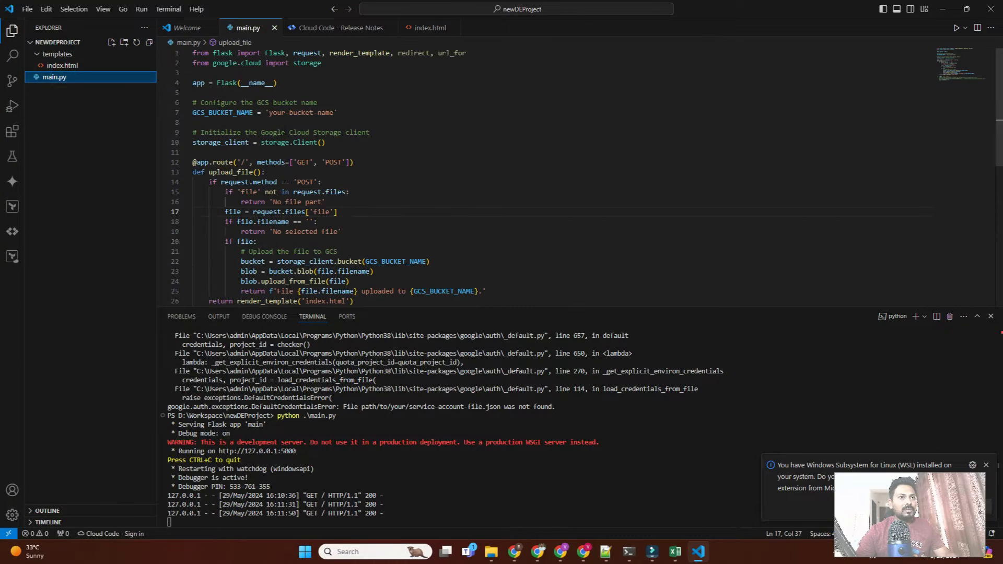
{"action": "left_click_drag", "start_coordinate": [269, 113], "coordinate": [331, 113]}
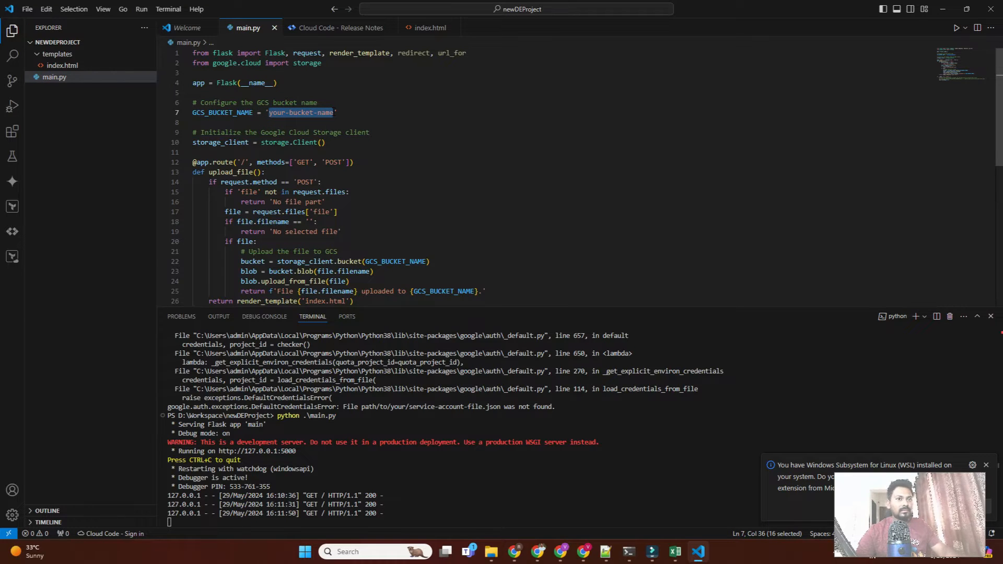
{"action": "key", "text": "ctrl+v"}
{"action": "left_click", "coordinate": [460, 189]}
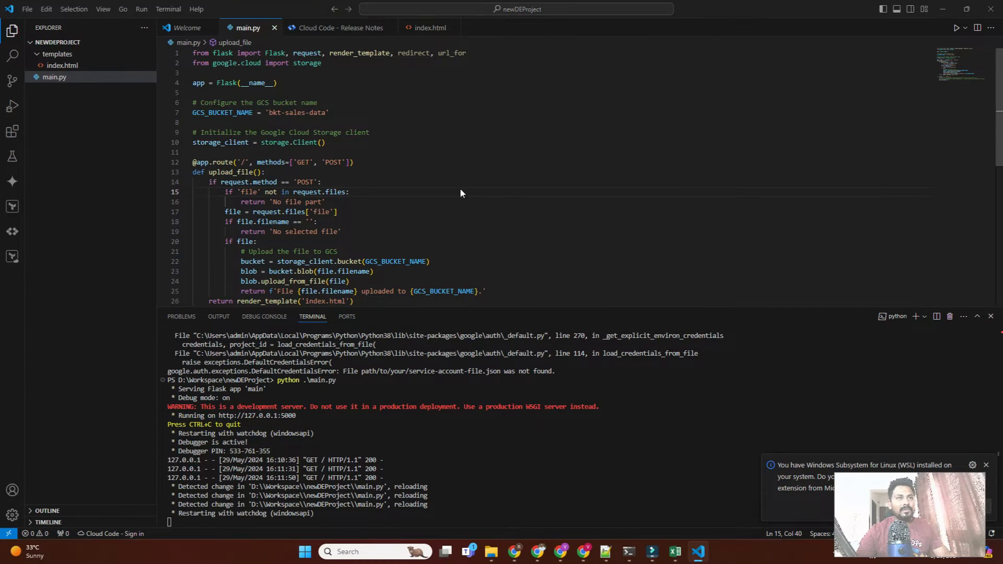
- Return to the browser and reload the upload portal at 127.0.0.1:5000
{"action": "key", "text": "alt+Tab"}
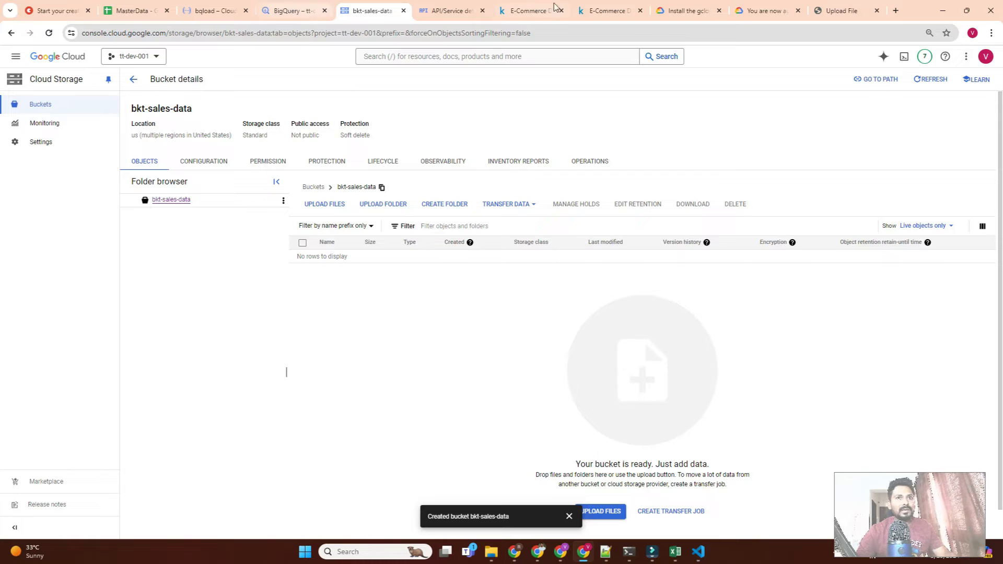
{"action": "left_click", "coordinate": [836, 11]}
{"action": "left_click", "coordinate": [49, 33]}
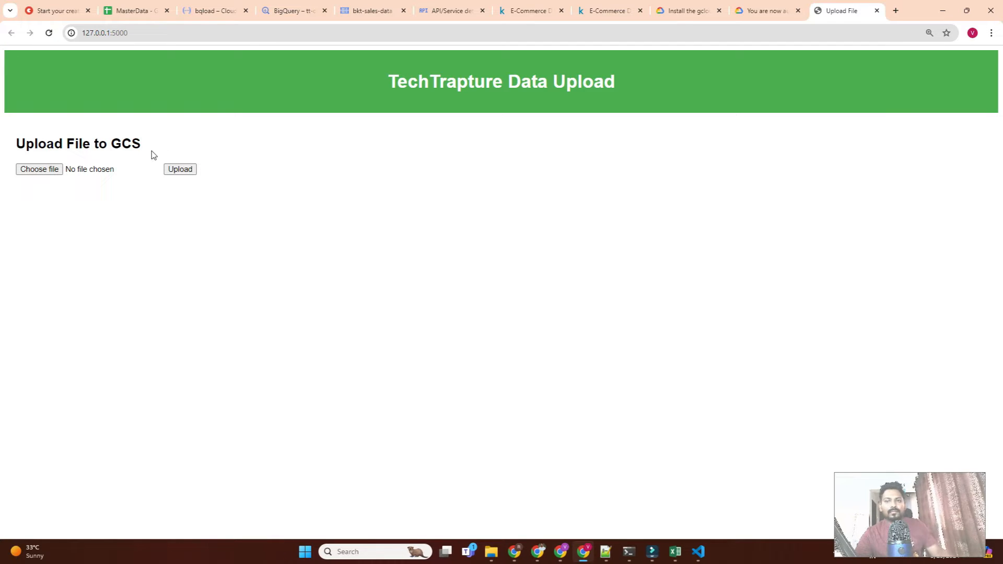
- Choose usa.csv from the Data folder in Downloads and upload it through the portal
{"action": "left_click", "coordinate": [49, 168]}
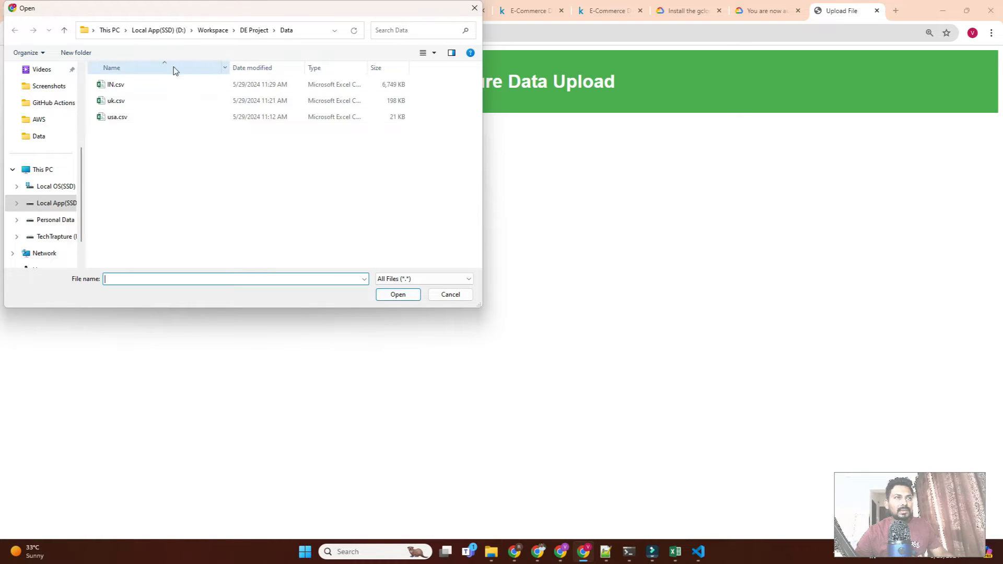
{"action": "scroll", "coordinate": [46, 162], "scroll_direction": "up", "scroll_amount": 3}
{"action": "left_click", "coordinate": [46, 163]}
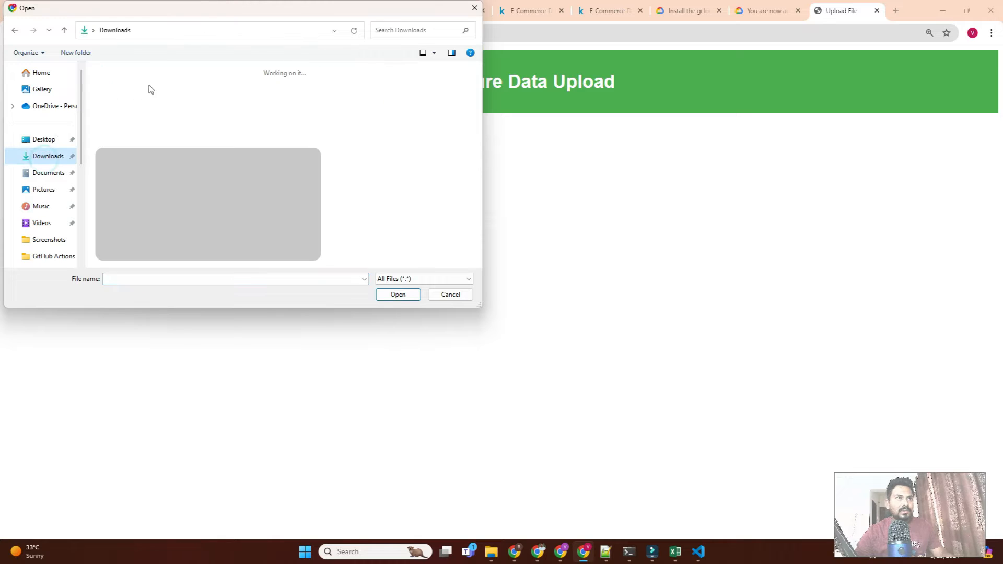
{"action": "double_click", "coordinate": [242, 105]}
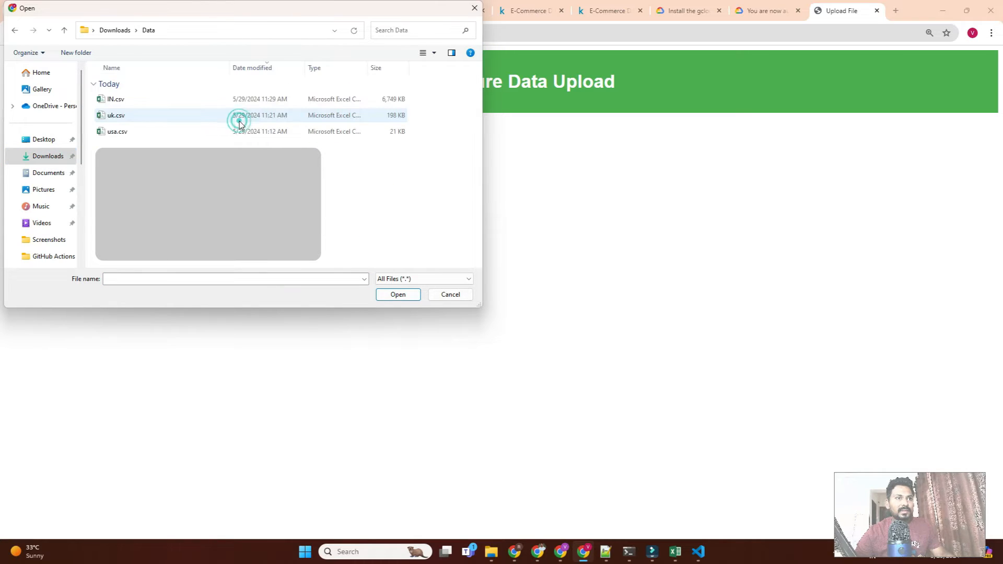
{"action": "left_click", "coordinate": [119, 132]}
{"action": "left_click", "coordinate": [394, 296]}
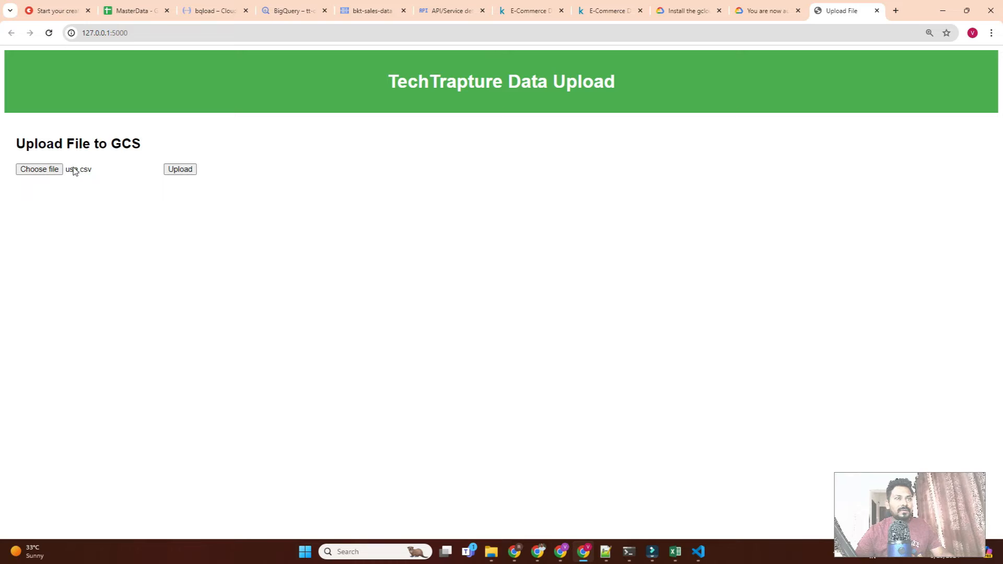
{"action": "left_click", "coordinate": [180, 170]}
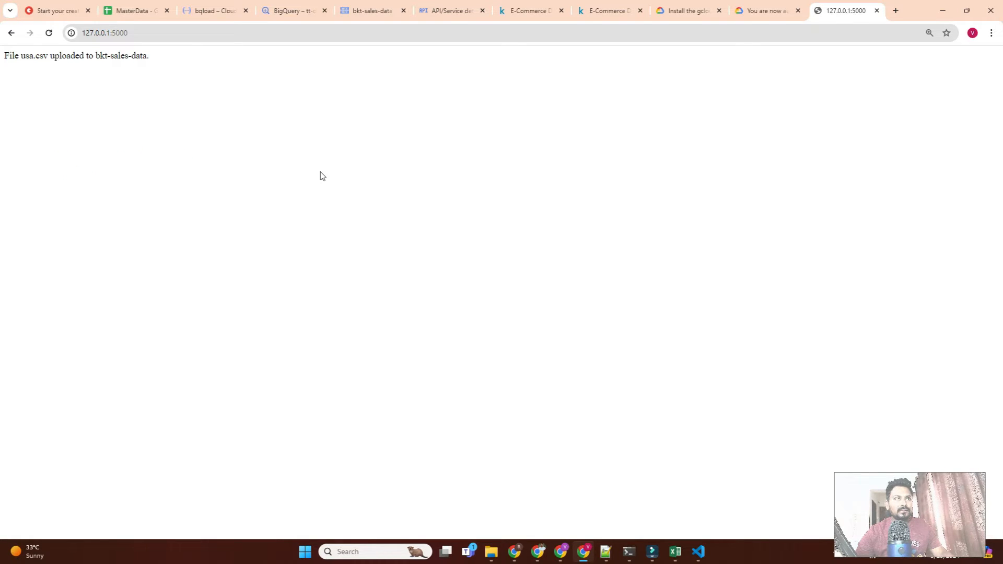
- Read the portal's upload response, then refresh the bkt-sales-data object list in Cloud Storage to check for the uploaded file
{"action": "triple_click", "coordinate": [26, 60]}
{"action": "triple_click", "coordinate": [98, 59]}
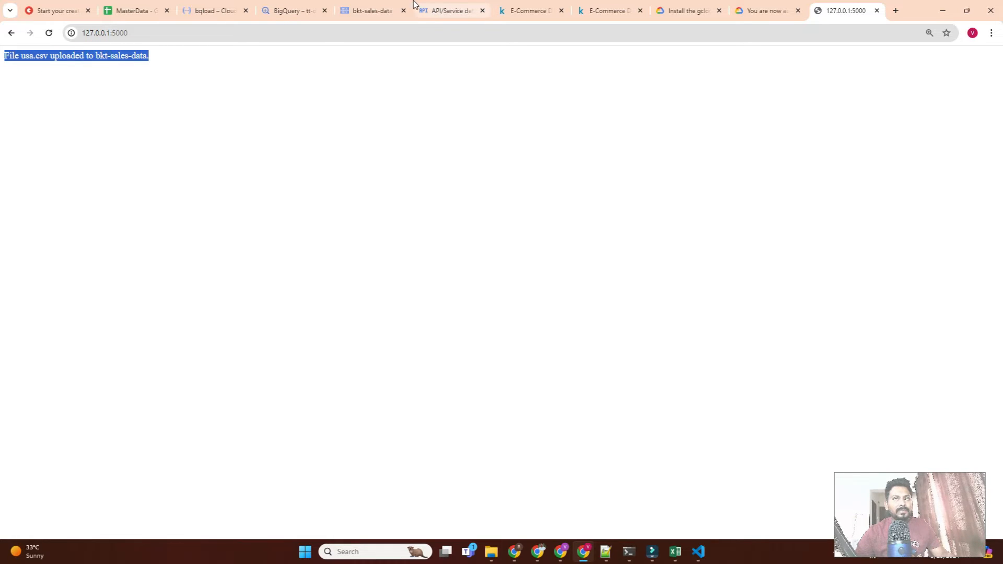
{"action": "left_click", "coordinate": [376, 10]}
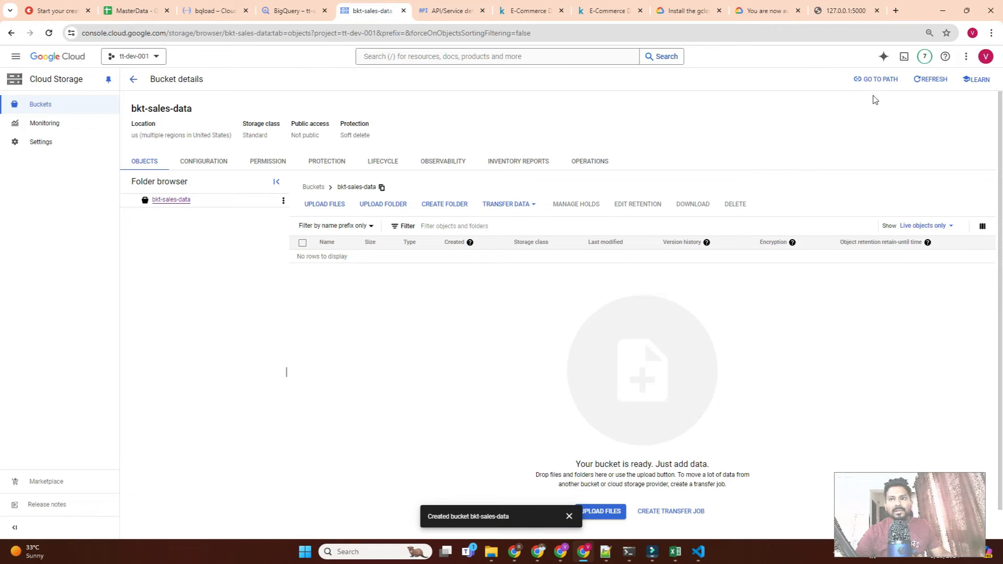
{"action": "left_click", "coordinate": [938, 80]}
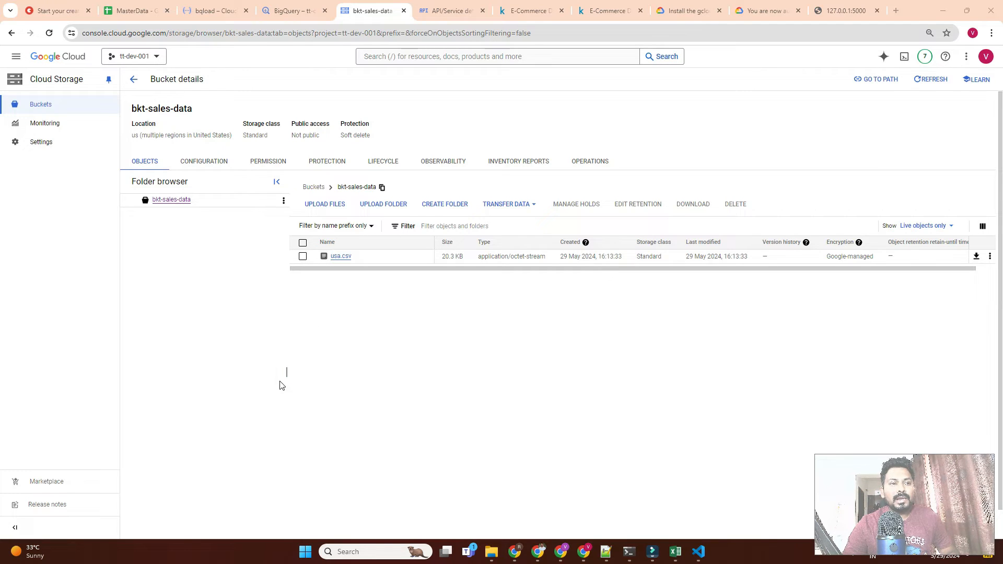
{"action": "left_click_drag", "start_coordinate": [286, 375], "coordinate": [267, 372]}
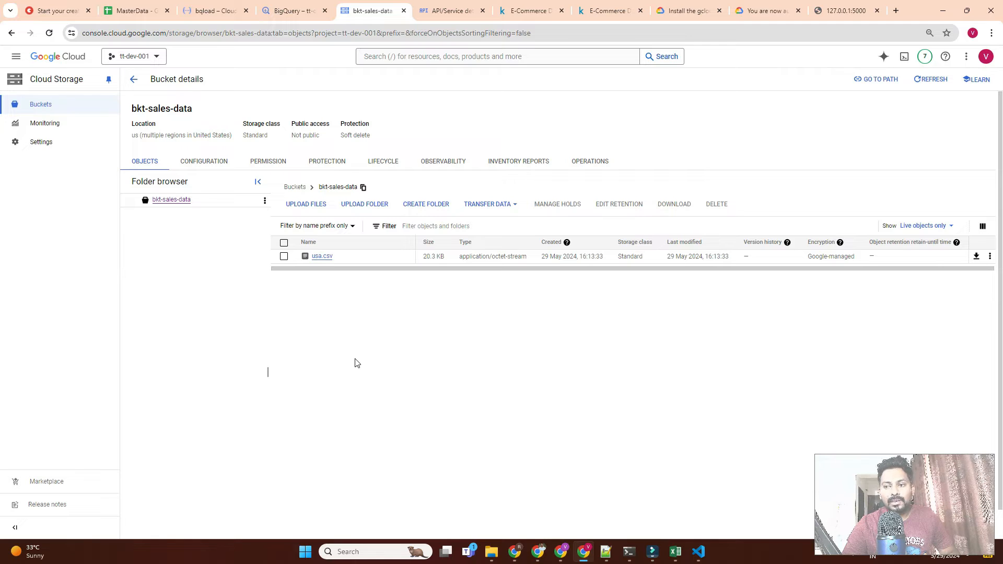
- Switch to Visual Studio Code and review the bucket name, the GET/POST route and the index.html render line in main.py
{"action": "left_click", "coordinate": [698, 552]}
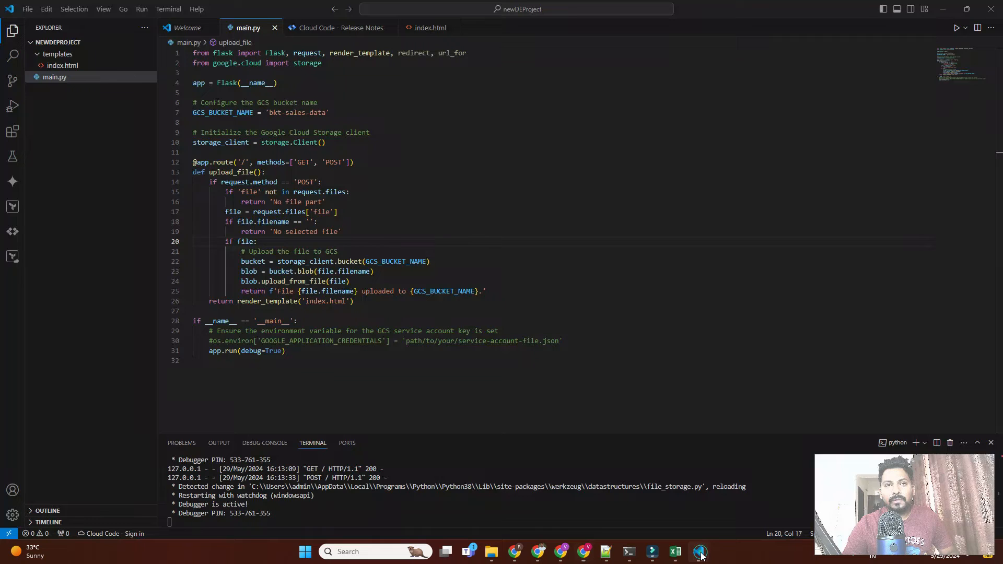
{"action": "left_click", "coordinate": [421, 176]}
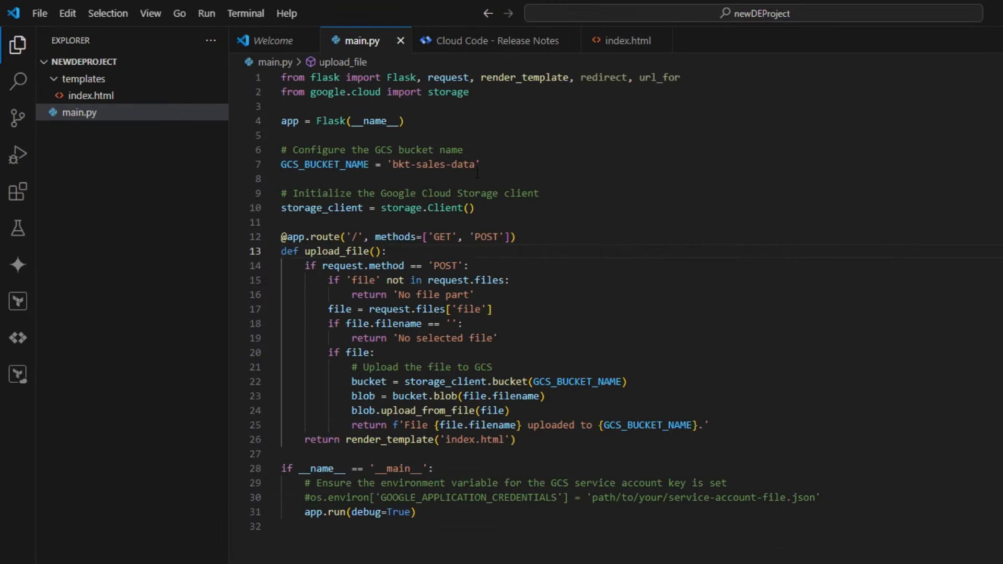
{"action": "triple_click", "coordinate": [437, 163]}
{"action": "left_click", "coordinate": [634, 213]}
{"action": "triple_click", "coordinate": [505, 236]}
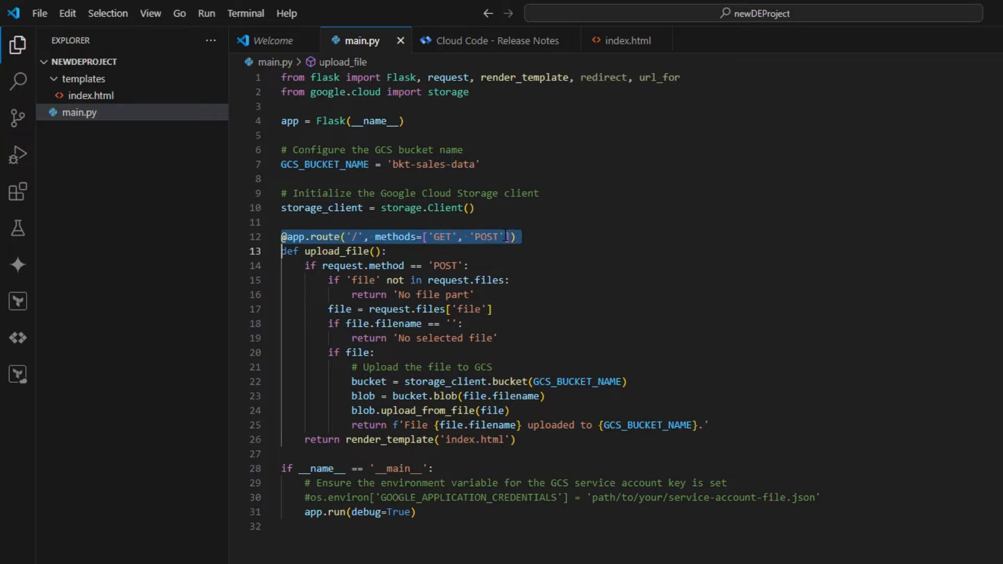
{"action": "left_click", "coordinate": [422, 236]}
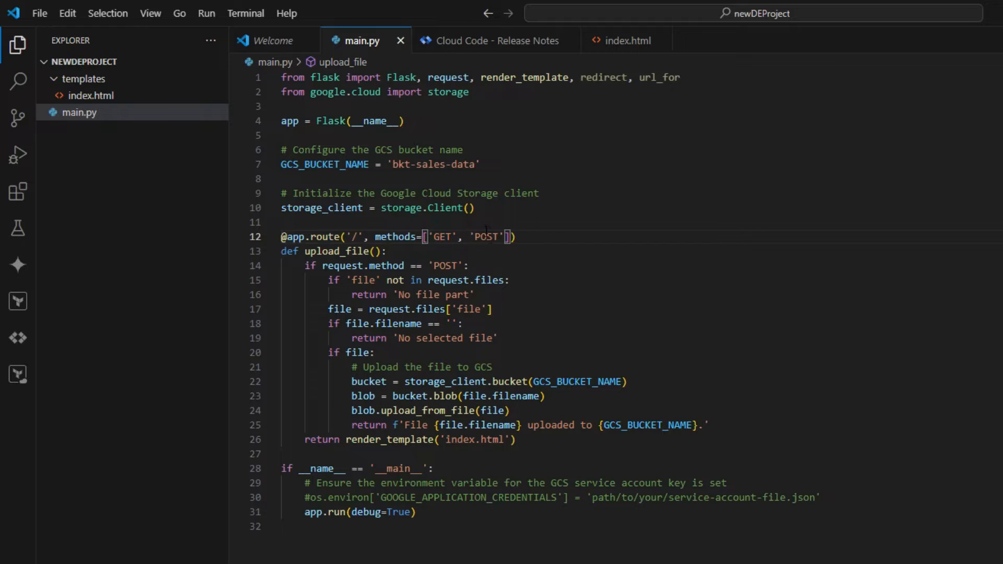
{"action": "triple_click", "coordinate": [453, 440]}
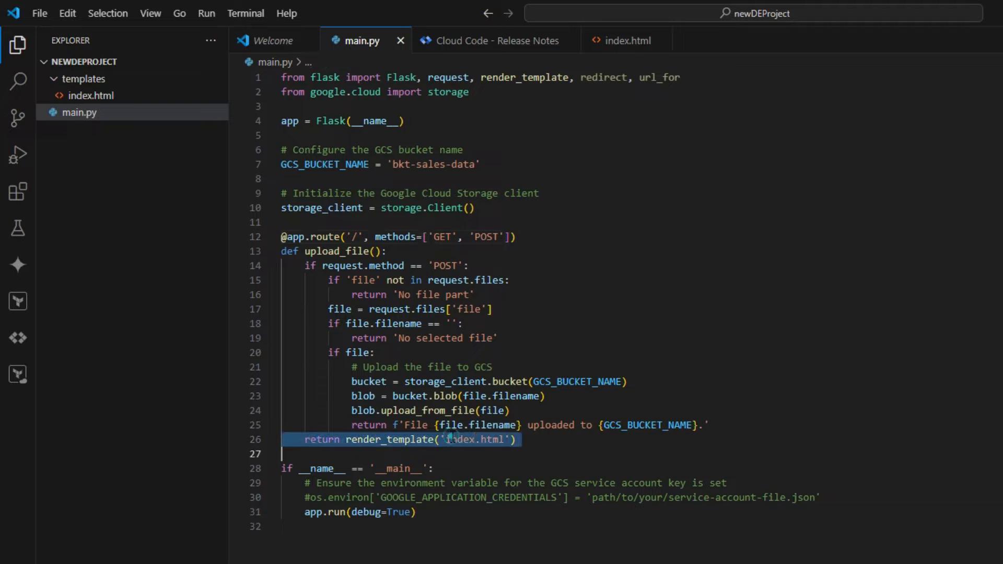
{"action": "left_click", "coordinate": [452, 438]}
{"action": "left_click_drag", "start_coordinate": [543, 442], "coordinate": [291, 437]}
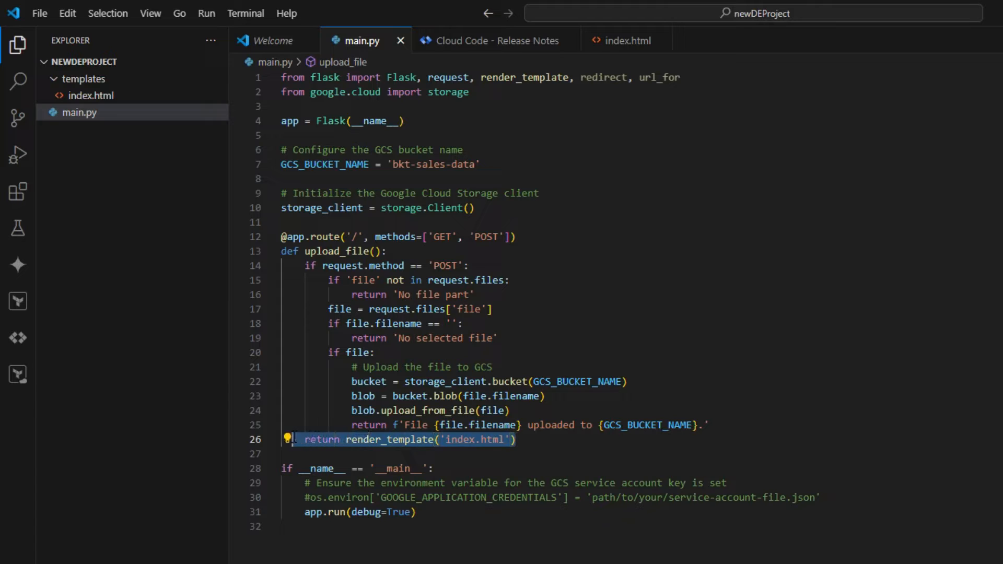
{"action": "double_click", "coordinate": [469, 440]}
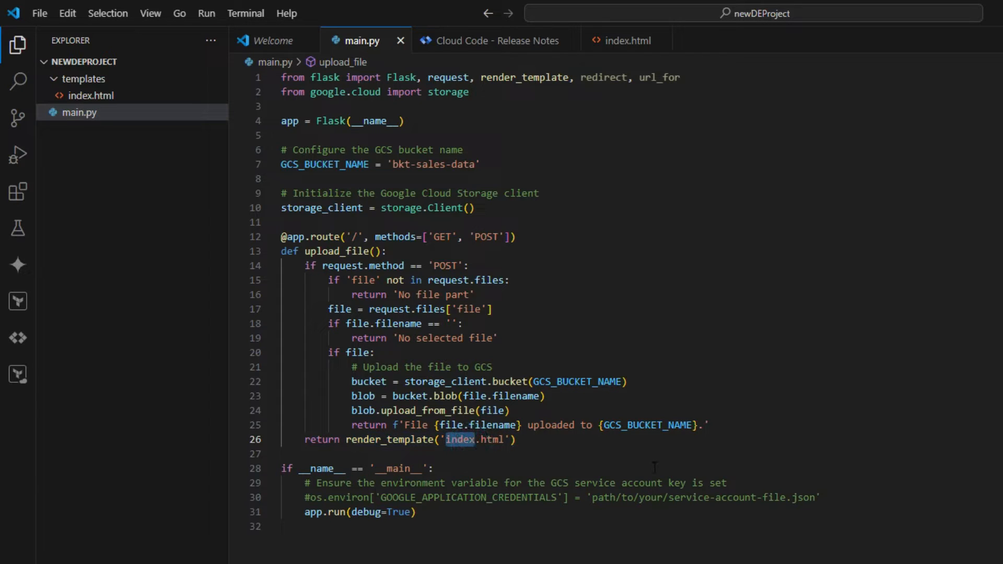
- Open the portal at 127.0.0.1:5000 in a new browser tab, submit the upload form with no file chosen, and read the response
{"action": "key", "text": "alt+Tab"}
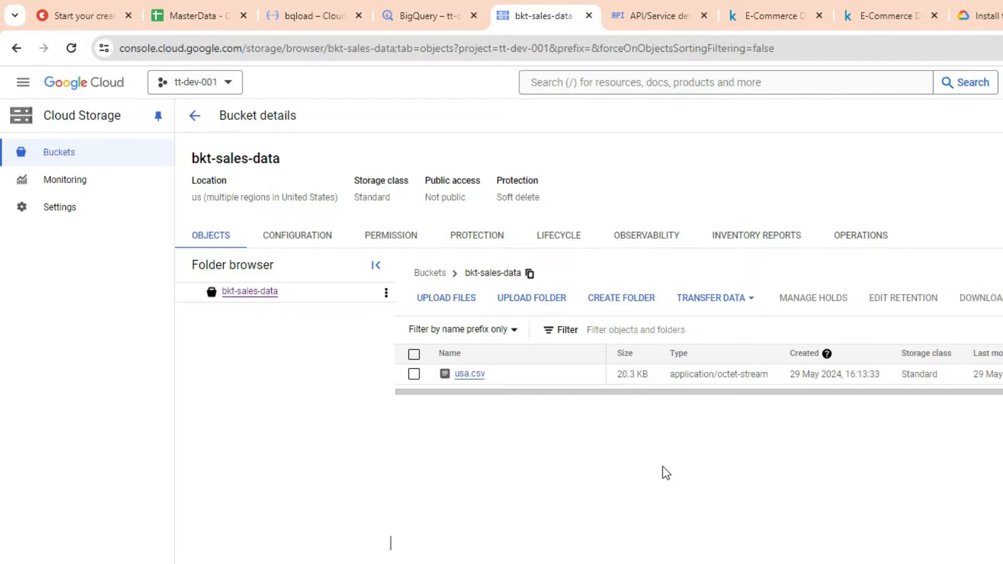
{"action": "key", "text": "ctrl+t"}
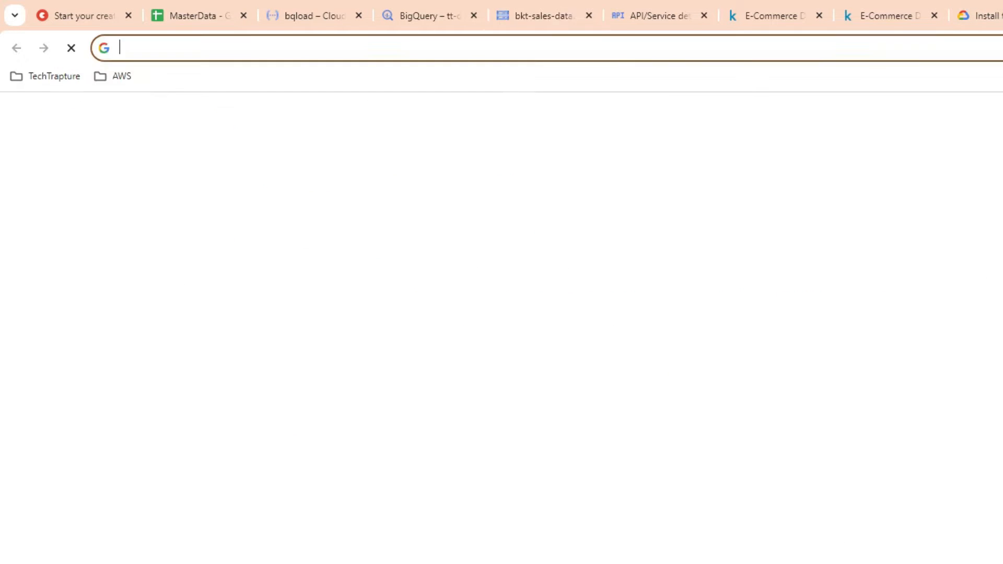
{"action": "type", "text": "12"}
{"action": "key", "text": "Return"}
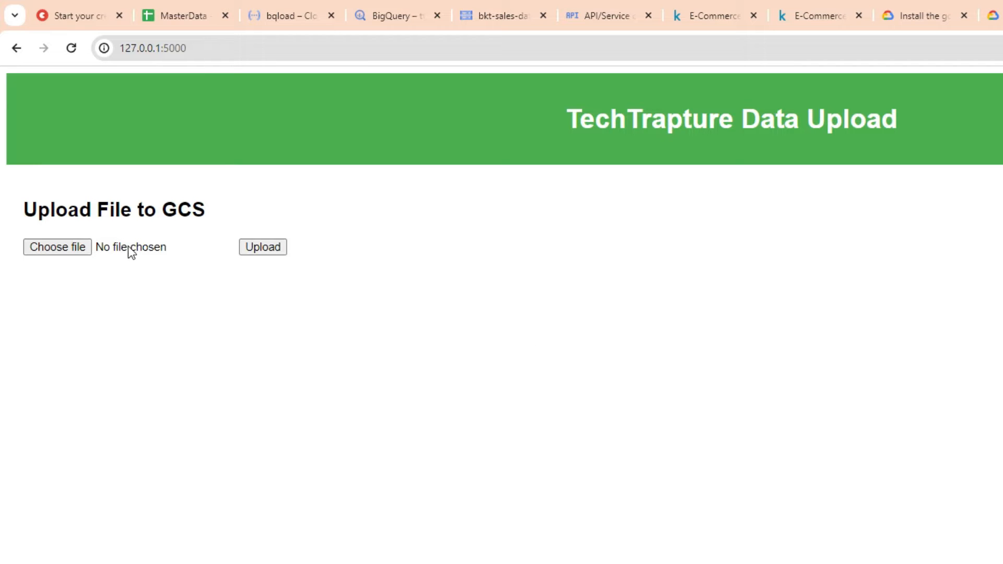
{"action": "left_click", "coordinate": [260, 253]}
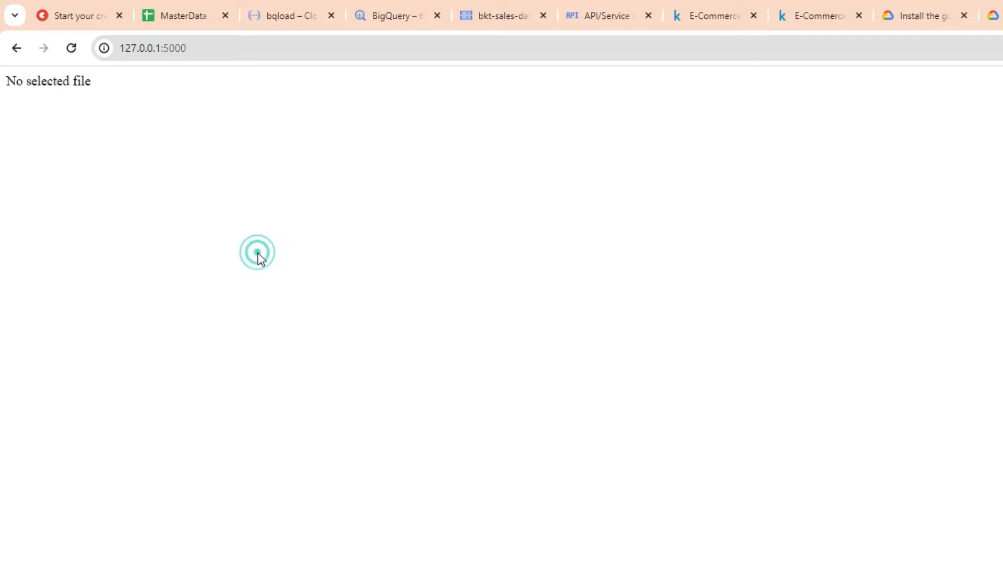
{"action": "triple_click", "coordinate": [67, 86]}
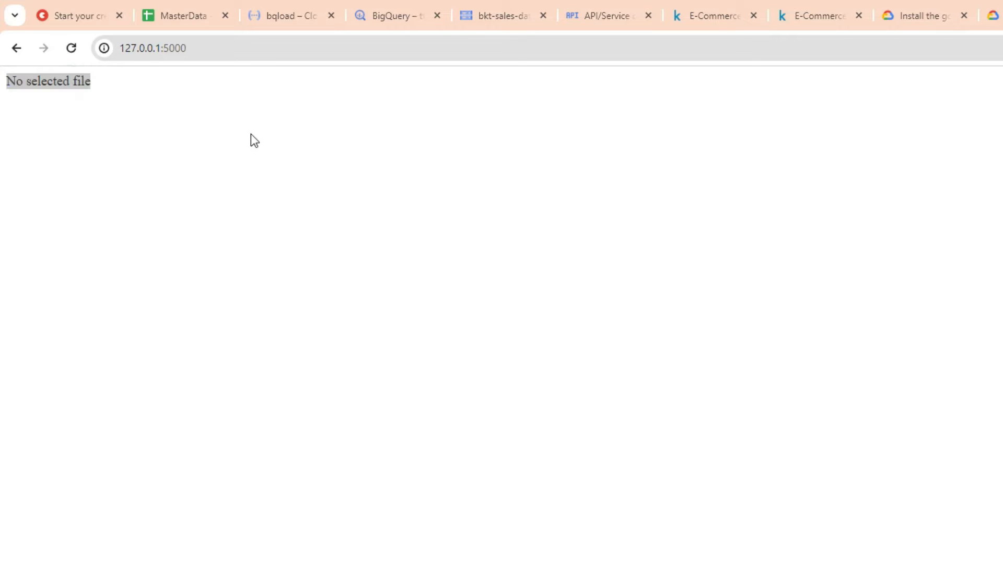
- Return to main.py in Visual Studio Code and examine the empty-filename check and its return message in upload_file
{"action": "key", "text": "alt+Tab"}
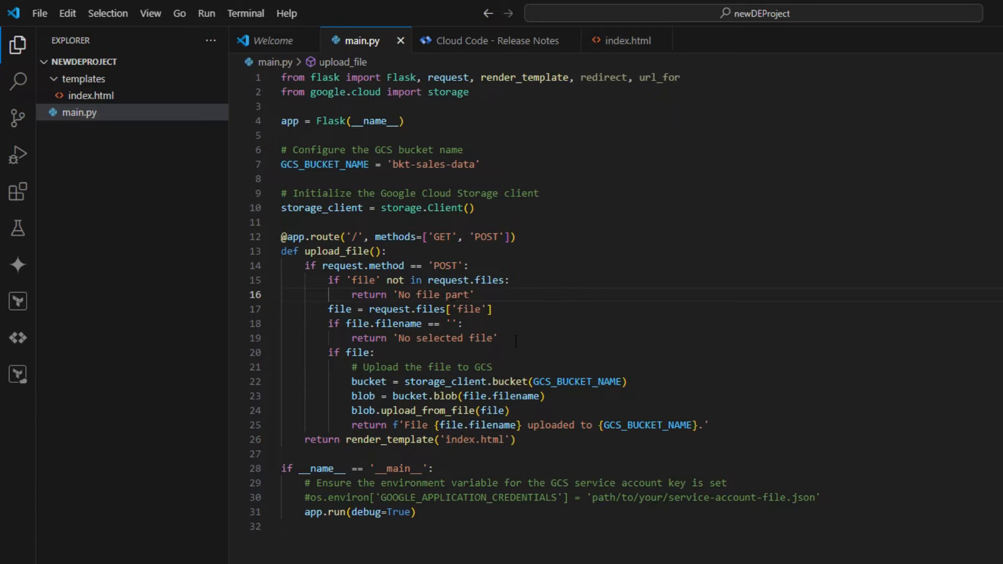
{"action": "left_click_drag", "start_coordinate": [515, 340], "coordinate": [277, 327]}
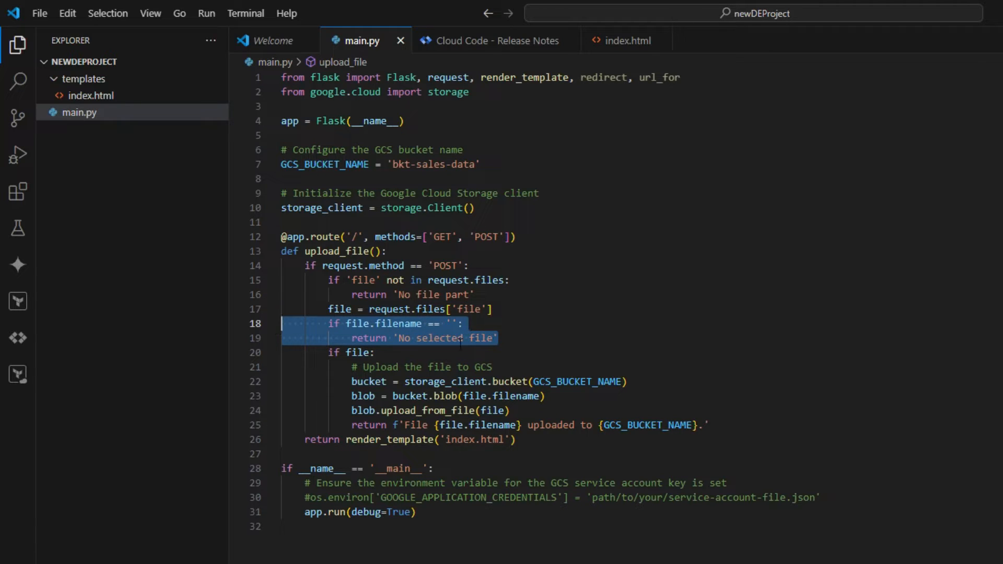
{"action": "double_click", "coordinate": [456, 323]}
{"action": "double_click", "coordinate": [453, 323]}
{"action": "left_click", "coordinate": [500, 338]}
{"action": "left_click_drag", "start_coordinate": [499, 337], "coordinate": [265, 320]}
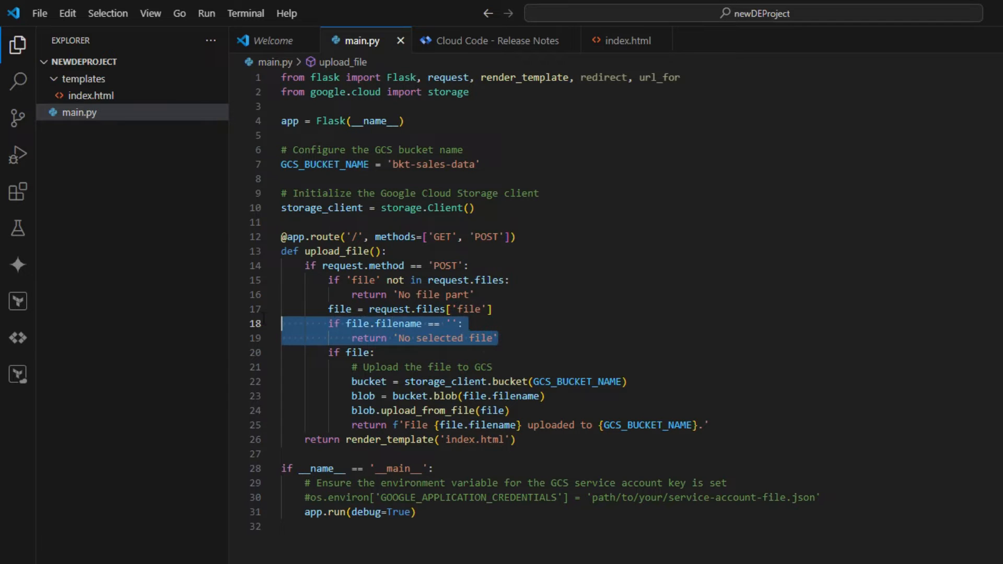
- Examine the "if file" block of upload_file, covering the bucket, blob and return lines
{"action": "left_click", "coordinate": [396, 352]}
{"action": "left_click", "coordinate": [329, 350]}
{"action": "left_click_drag", "start_coordinate": [328, 349], "coordinate": [488, 368]}
{"action": "triple_click", "coordinate": [481, 381]}
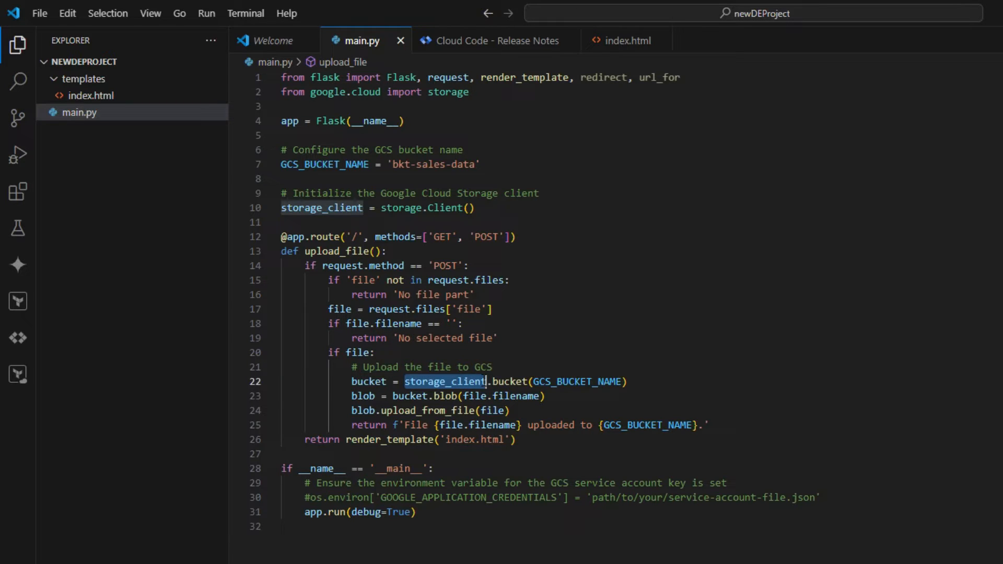
{"action": "triple_click", "coordinate": [413, 396]}
{"action": "left_click", "coordinate": [505, 424]}
{"action": "triple_click", "coordinate": [505, 424]}
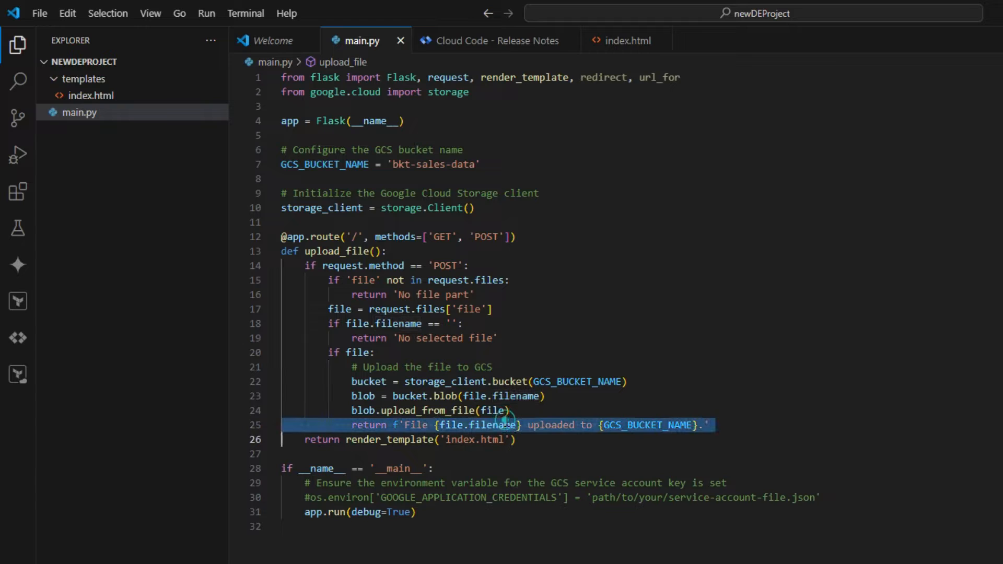
- Trace GCS_BUCKET_NAME from its definition to the bucket call, and check the file name and bucket placeholders in the return message
{"action": "double_click", "coordinate": [583, 382]}
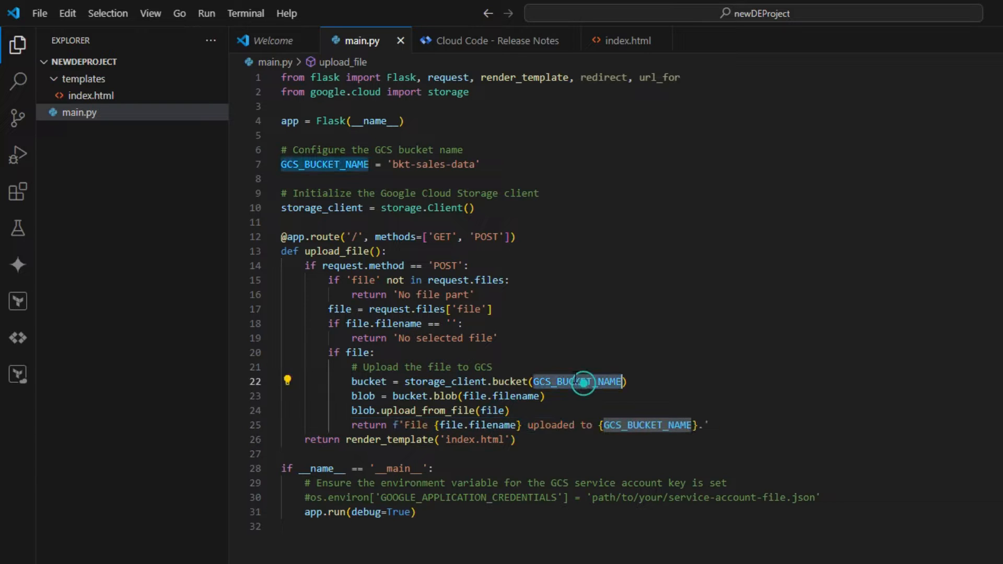
{"action": "double_click", "coordinate": [430, 164]}
{"action": "double_click", "coordinate": [585, 382]}
{"action": "left_click", "coordinate": [515, 439]}
{"action": "left_click", "coordinate": [464, 425]}
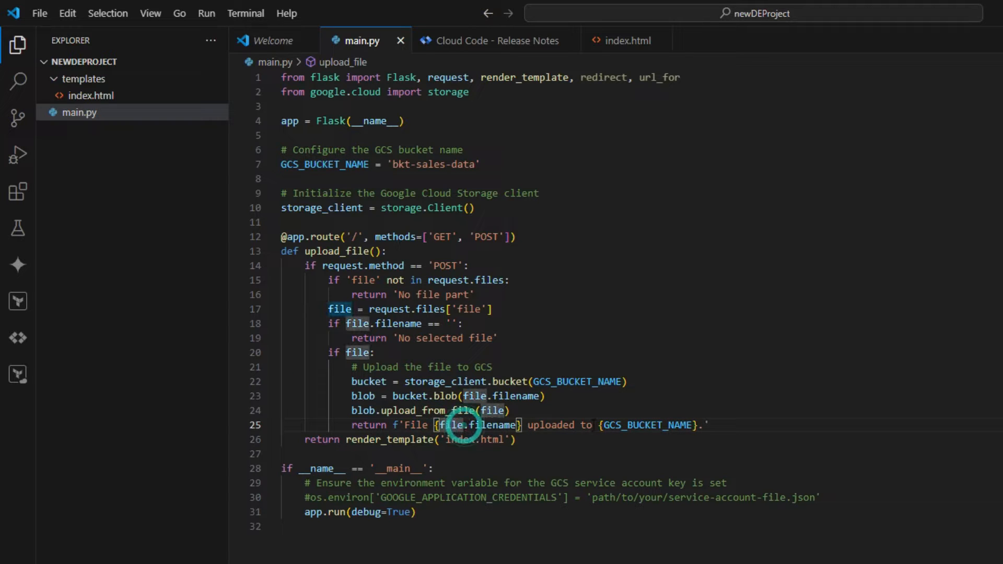
{"action": "double_click", "coordinate": [640, 424]}
{"action": "left_click", "coordinate": [763, 433]}
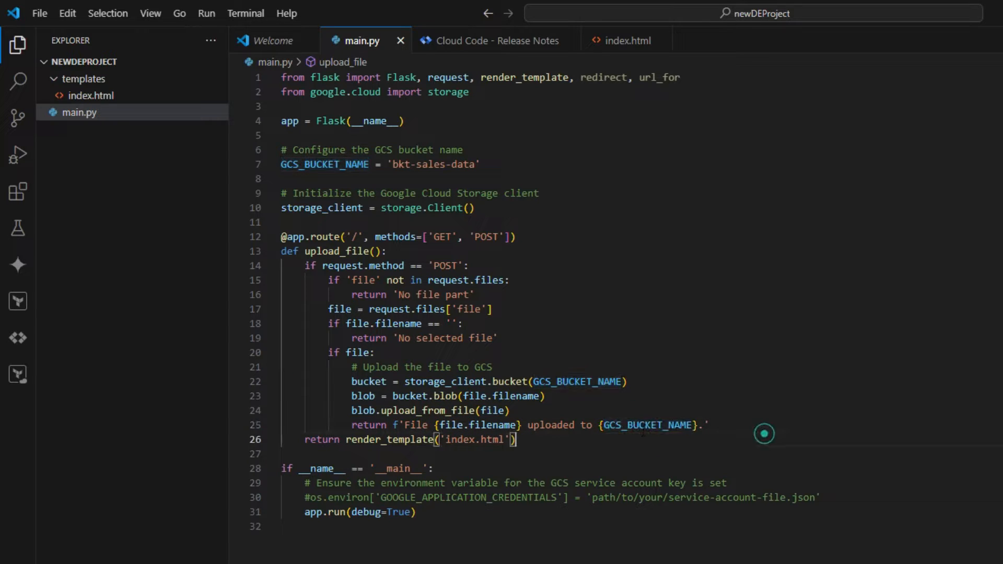
- Compare the portal's usa.csv upload response in the browser with the return statement of the upload block in main.py
{"action": "left_click_drag", "start_coordinate": [731, 425], "coordinate": [855, 346]}
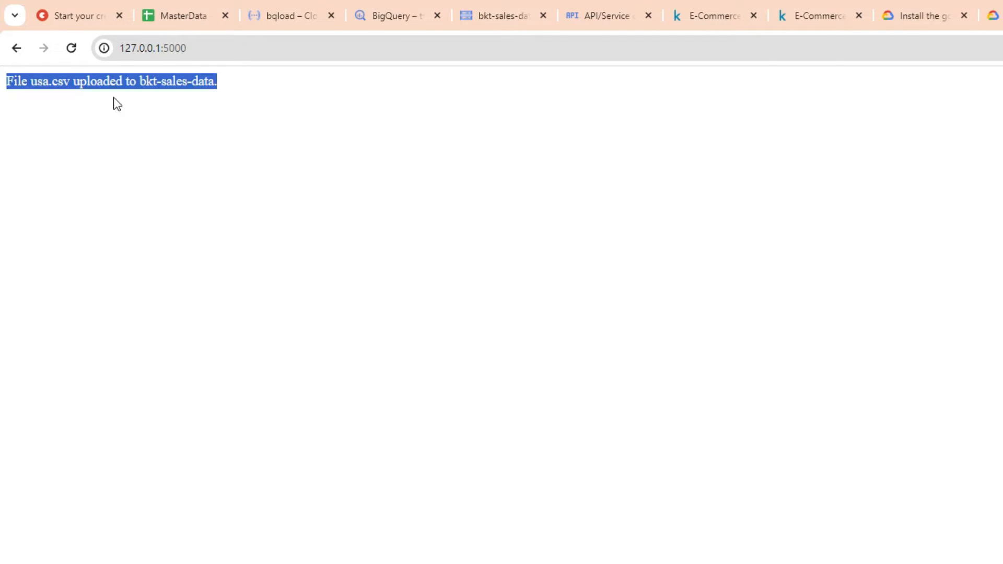
{"action": "left_click", "coordinate": [94, 80]}
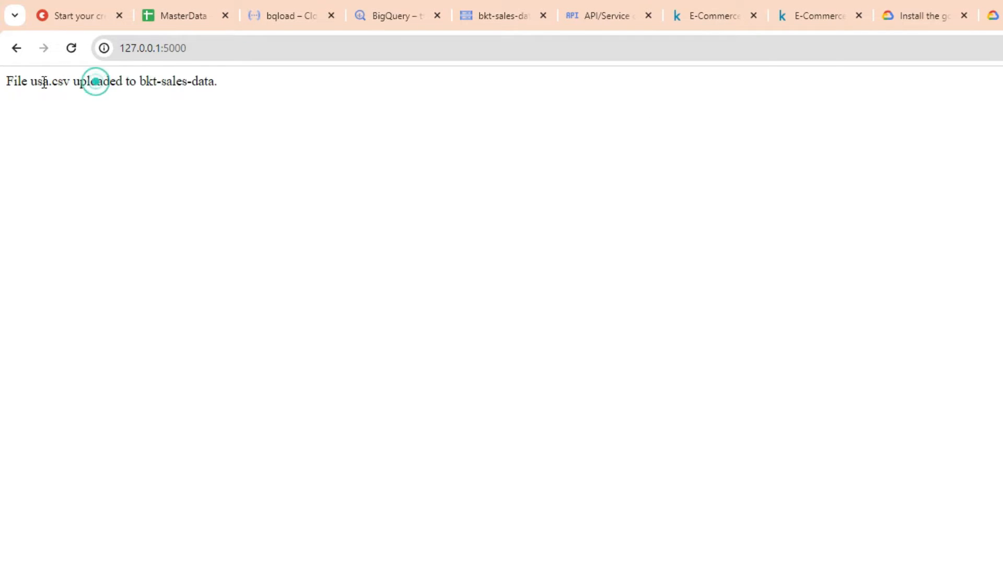
{"action": "double_click", "coordinate": [187, 81]}
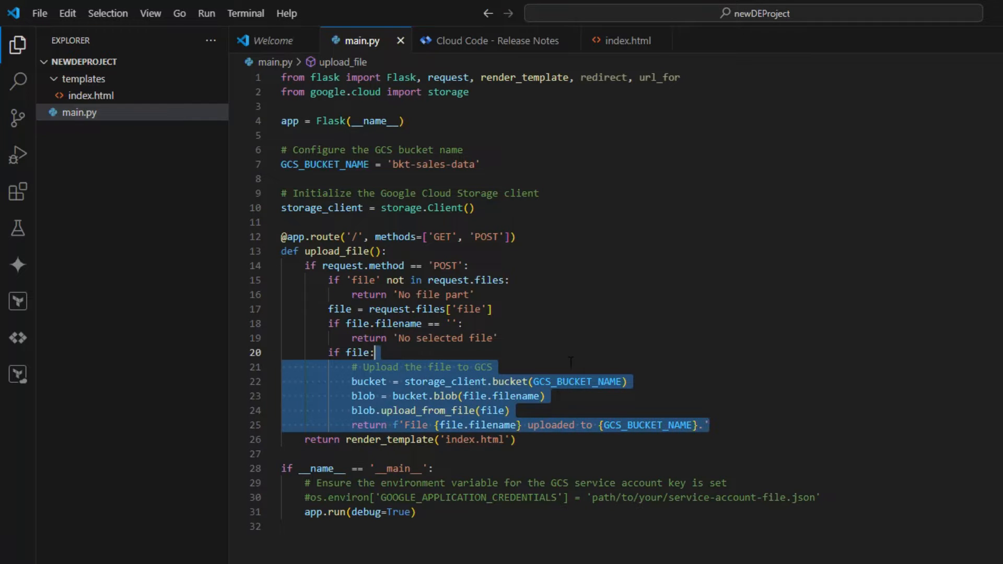
{"action": "left_click", "coordinate": [569, 362]}
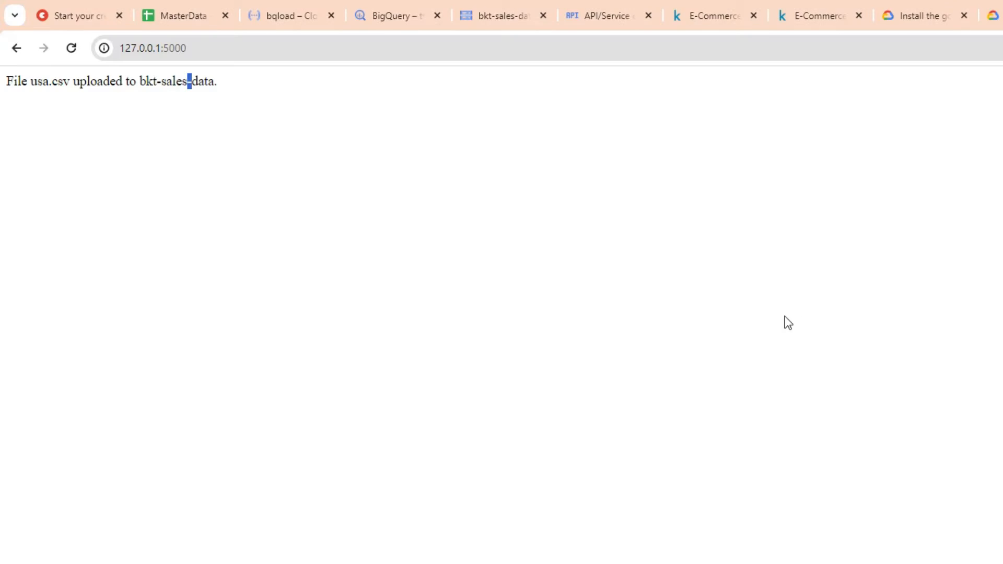
- Return the second portal tab to the empty upload form and close the bqload function and BigQuery browser tabs
{"action": "left_click", "coordinate": [857, 9]}
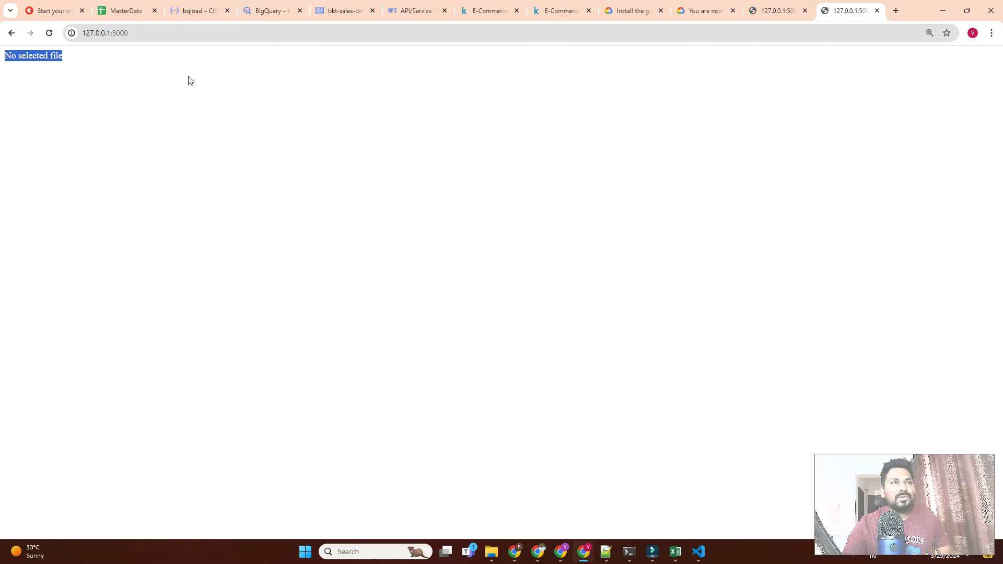
{"action": "left_click", "coordinate": [11, 32]}
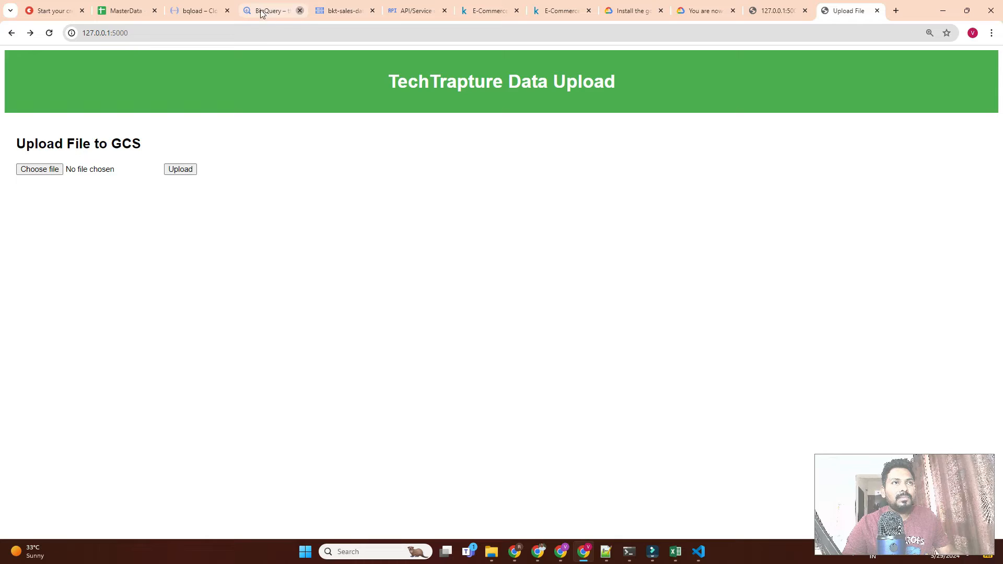
{"action": "left_click", "coordinate": [242, 13]}
{"action": "left_click", "coordinate": [546, 99]}
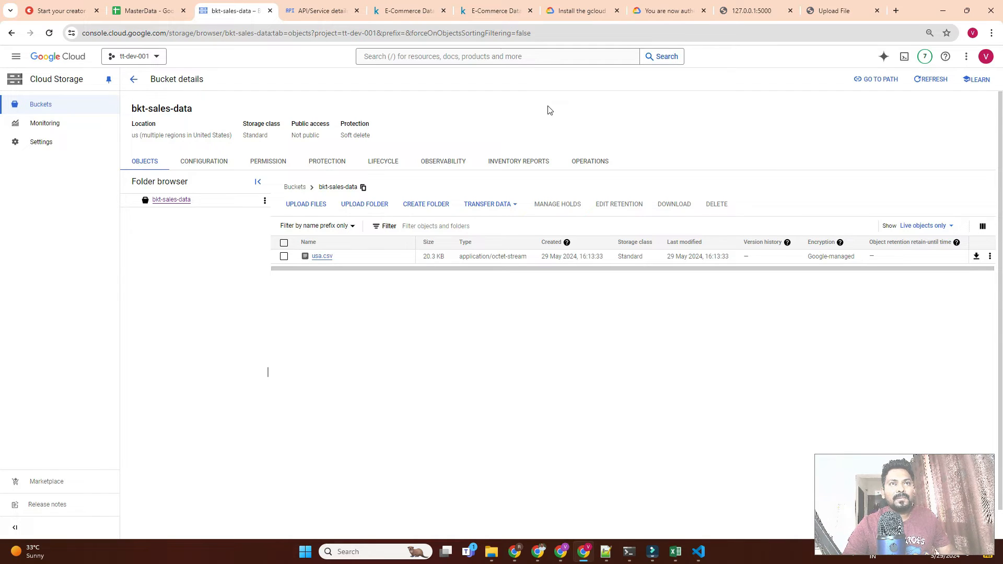
- Duplicate the bkt-sales-data browser tab and open Cloud Functions in the copy by searching the console for "func"
{"action": "right_click", "coordinate": [218, 9]}
{"action": "left_click", "coordinate": [271, 96]}
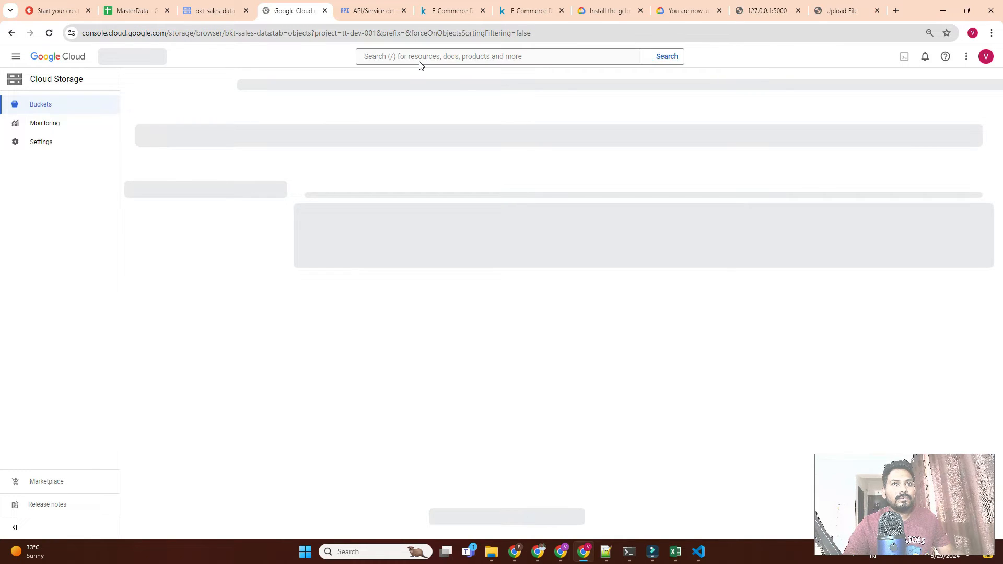
{"action": "left_click", "coordinate": [420, 62]}
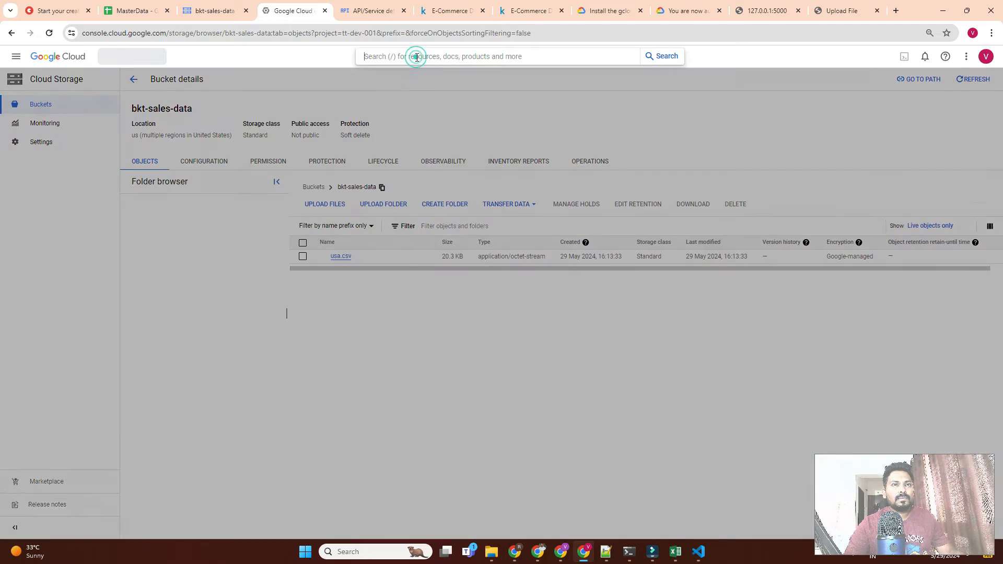
{"action": "type", "text": "func"}
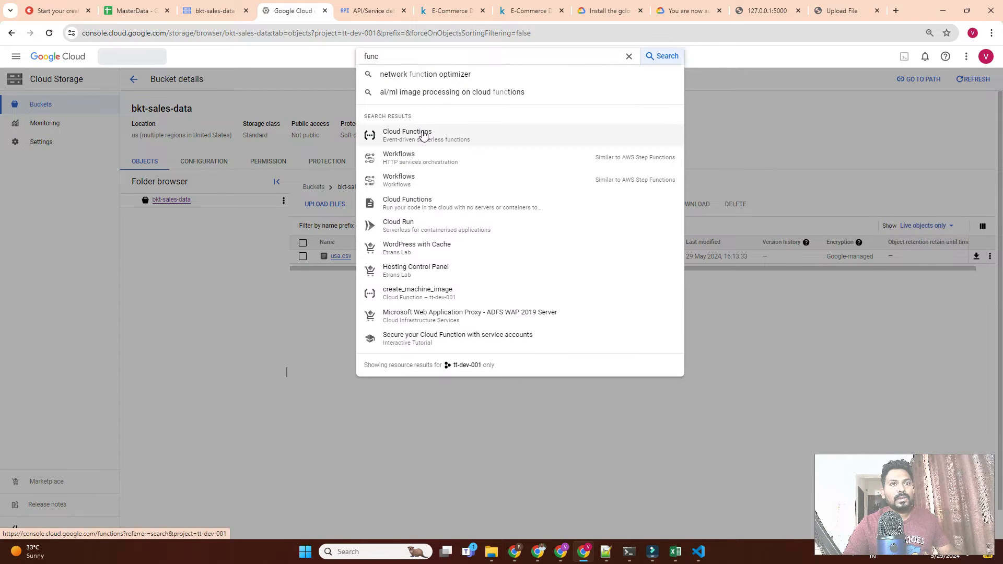
{"action": "left_click", "coordinate": [417, 133]}
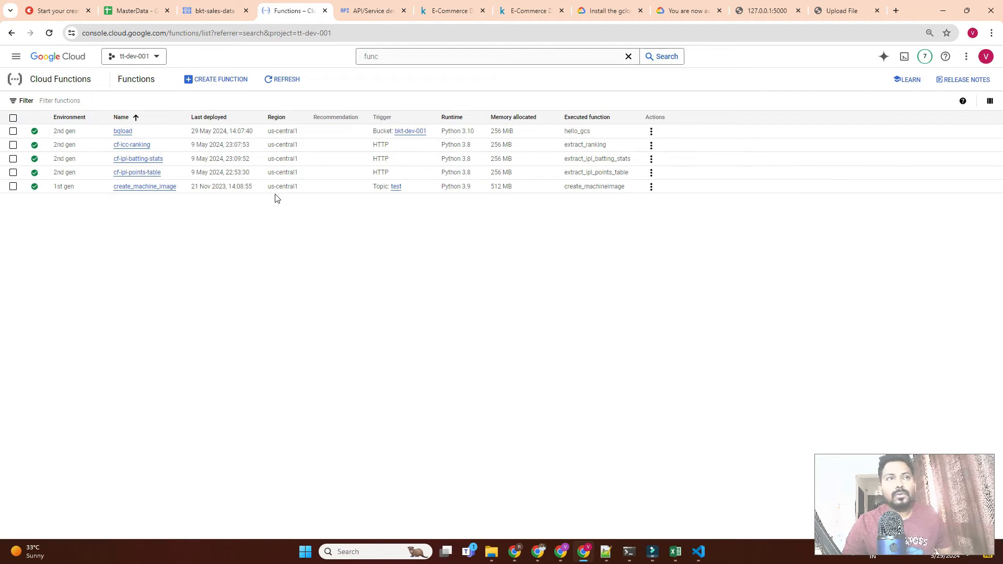
- Start creating a 2nd gen Cloud Function and name it sales-data-load
{"action": "left_click", "coordinate": [225, 80]}
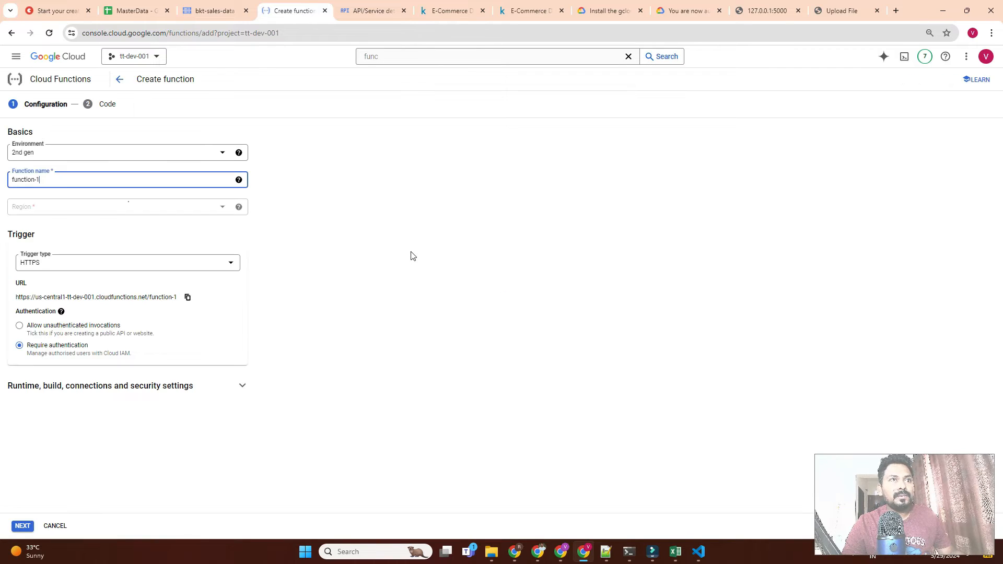
{"action": "triple_click", "coordinate": [56, 180]}
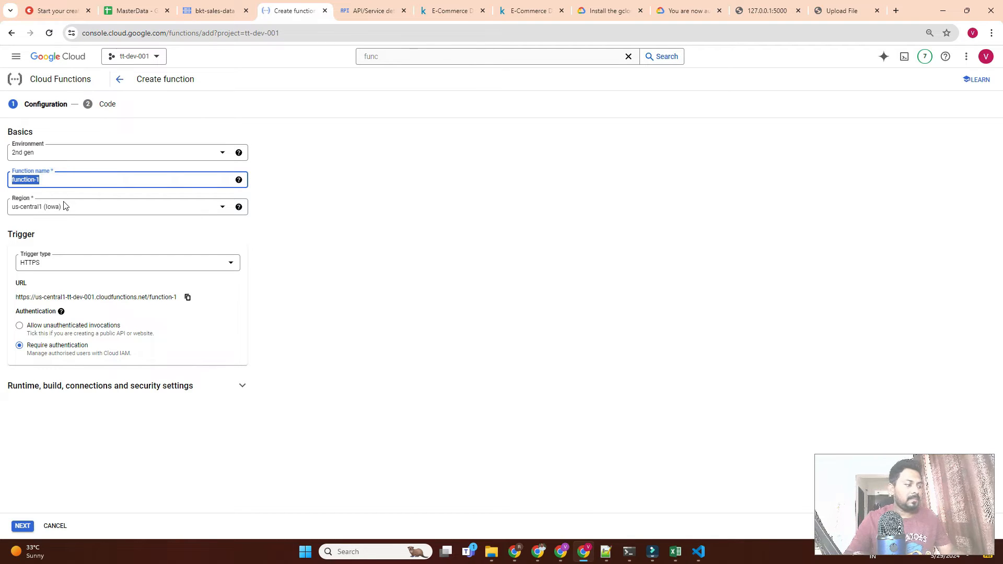
{"action": "type", "text": "sales-"}
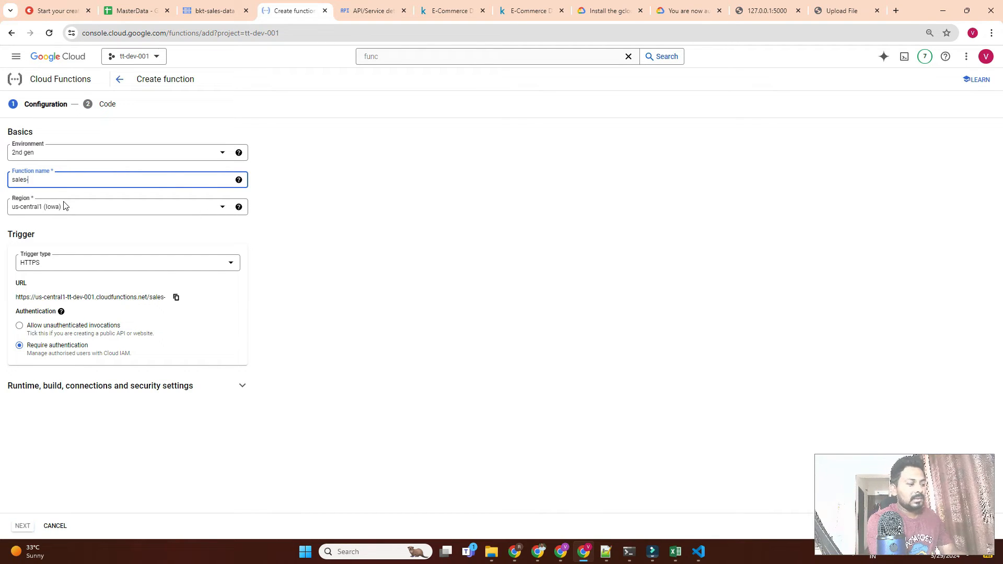
{"action": "type", "text": "data-"}
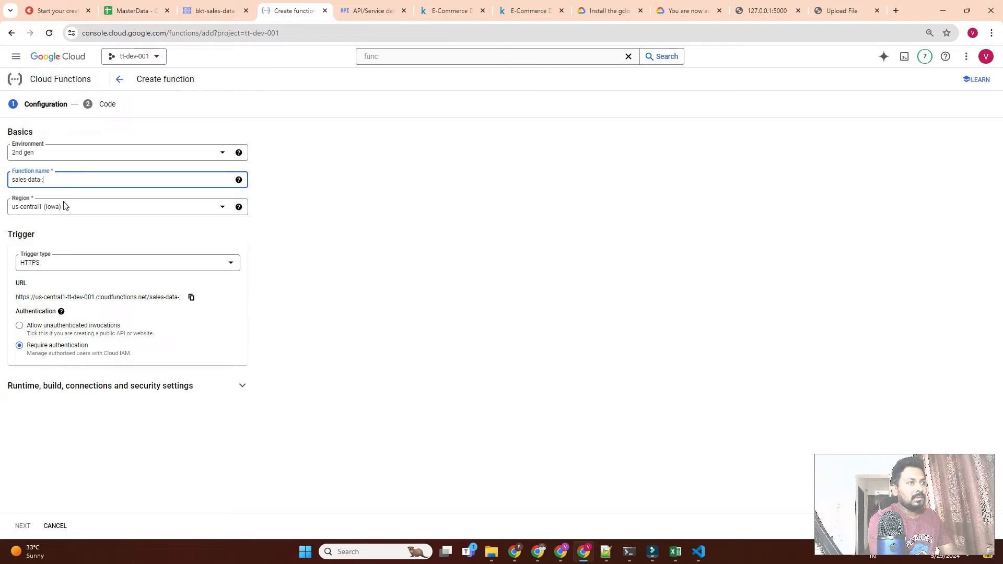
{"action": "type", "text": "load"}
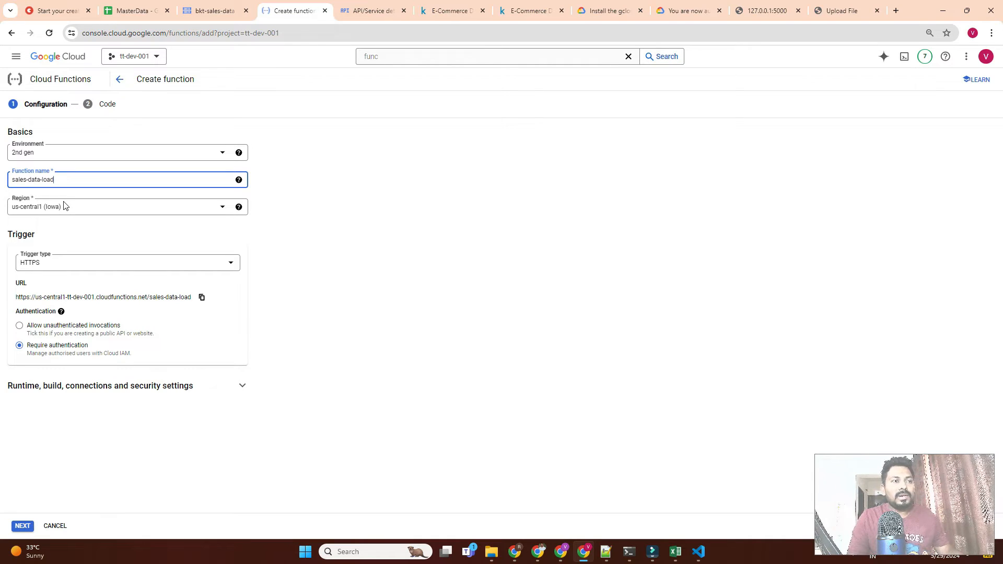
{"action": "left_click", "coordinate": [324, 229]}
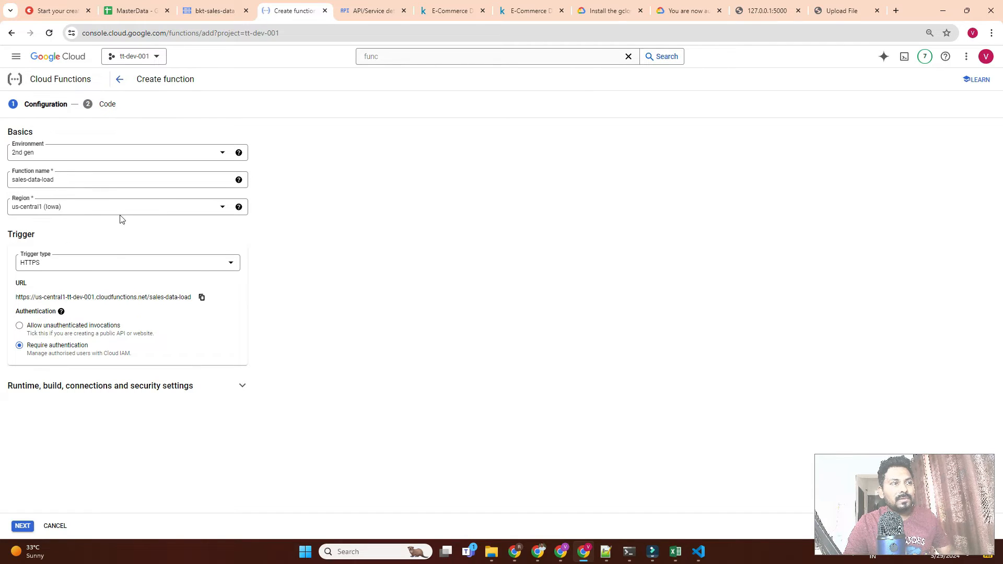
- Set a Cloud Storage trigger with the google.cloud.storage.object.v1.finalized event type on the bkt-sales-data bucket
{"action": "left_click", "coordinate": [92, 266]}
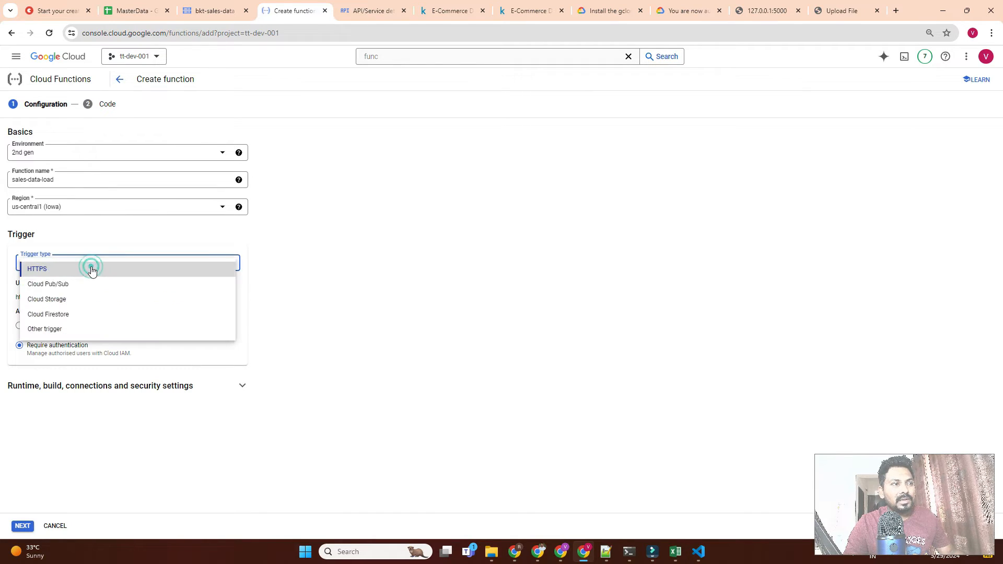
{"action": "left_click", "coordinate": [74, 299]}
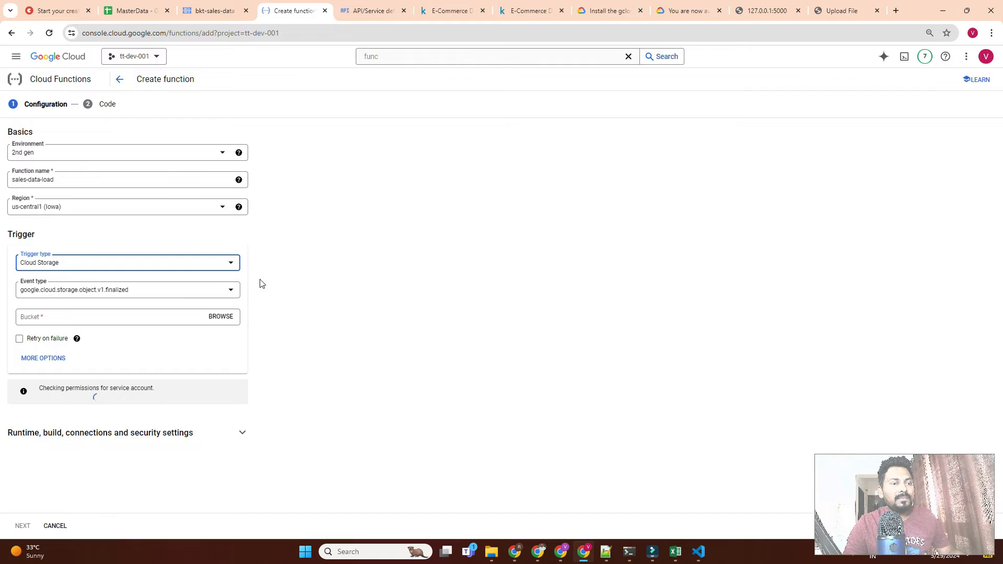
{"action": "left_click", "coordinate": [175, 298]}
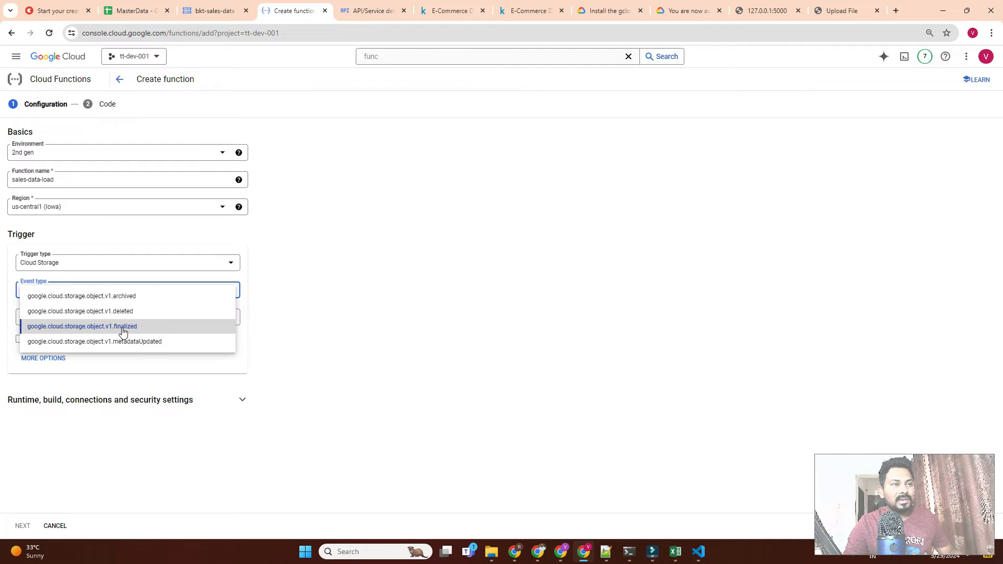
{"action": "left_click", "coordinate": [123, 329]}
{"action": "left_click", "coordinate": [128, 318]}
{"action": "left_click", "coordinate": [221, 324]}
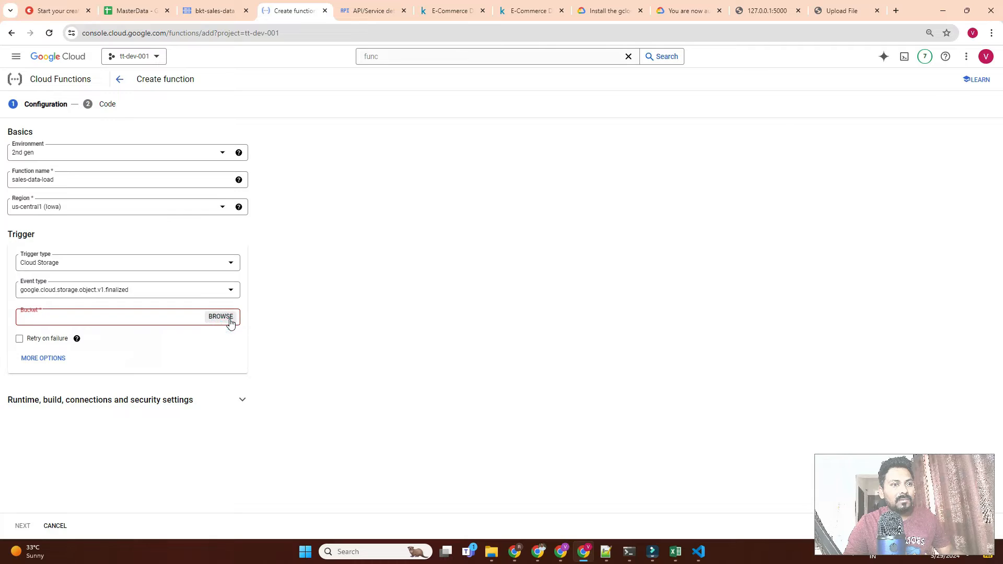
{"action": "left_click", "coordinate": [231, 323]}
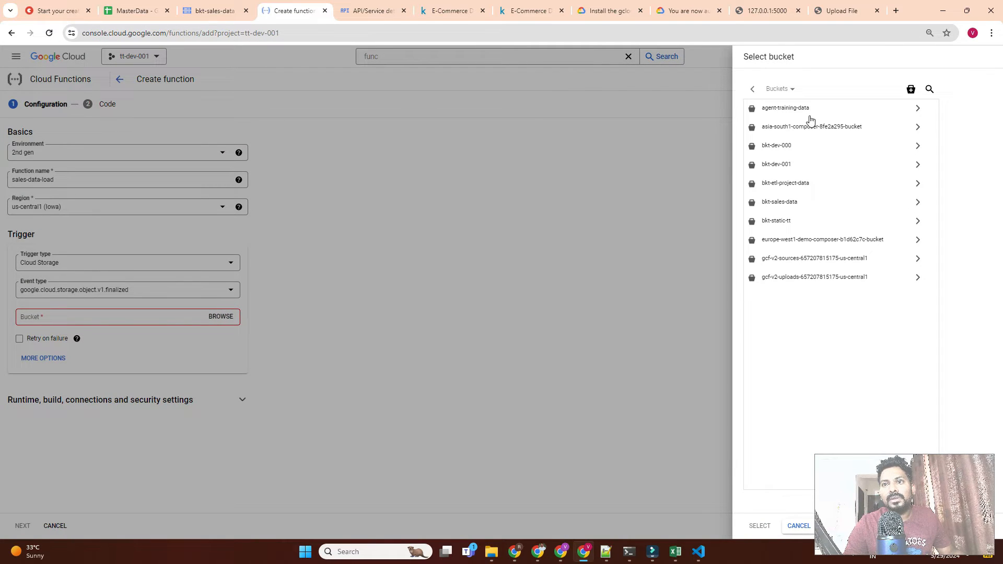
{"action": "left_click", "coordinate": [796, 202]}
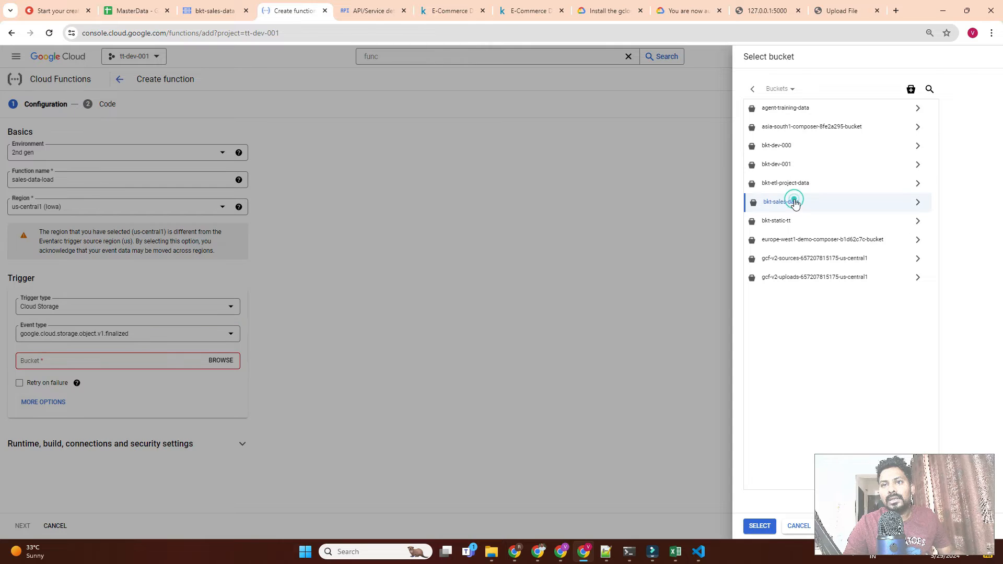
{"action": "left_click", "coordinate": [760, 526]}
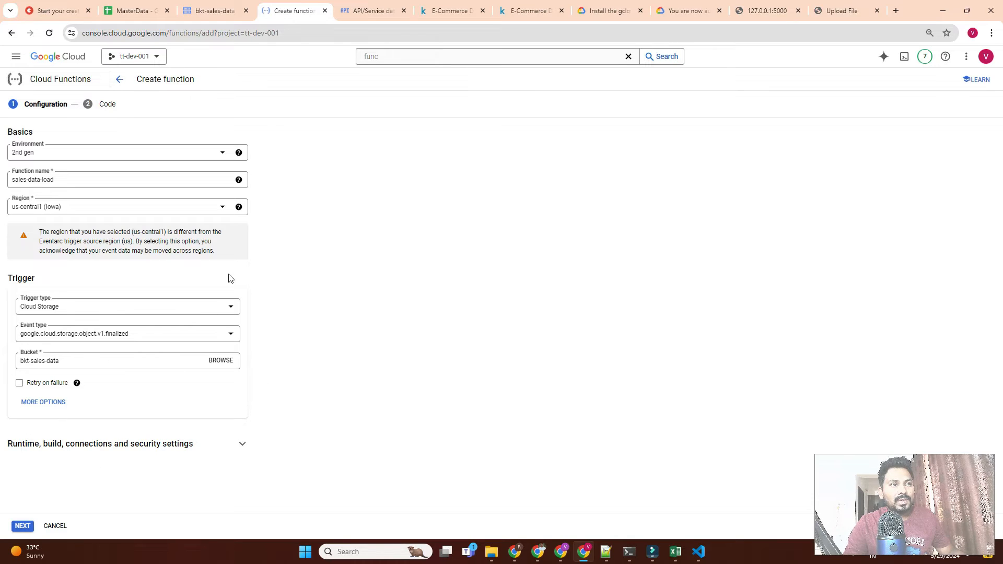
- Proceed to the function's code stage and set the runtime to Python 3.10
{"action": "left_click", "coordinate": [22, 526]}
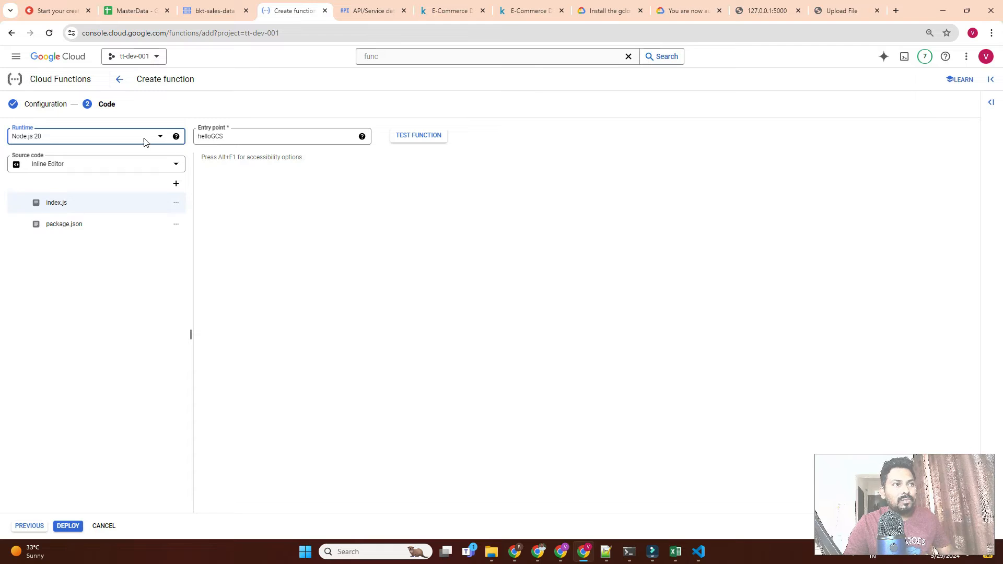
{"action": "left_click", "coordinate": [103, 138]}
{"action": "scroll", "coordinate": [80, 234], "scroll_direction": "down", "scroll_amount": 5}
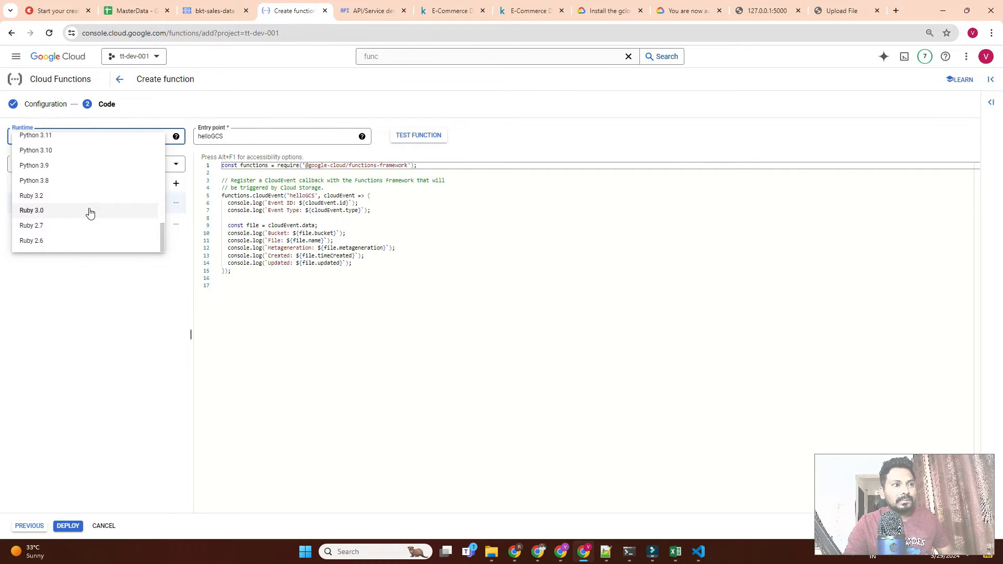
{"action": "scroll", "coordinate": [84, 228], "scroll_direction": "up", "scroll_amount": 3}
{"action": "scroll", "coordinate": [81, 227], "scroll_direction": "down", "scroll_amount": 3}
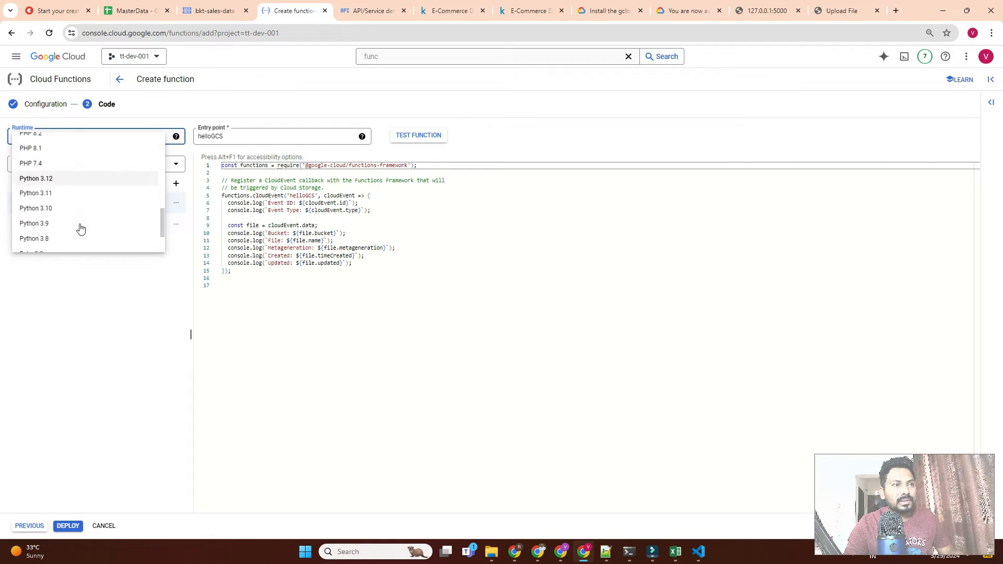
{"action": "left_click", "coordinate": [46, 150]}
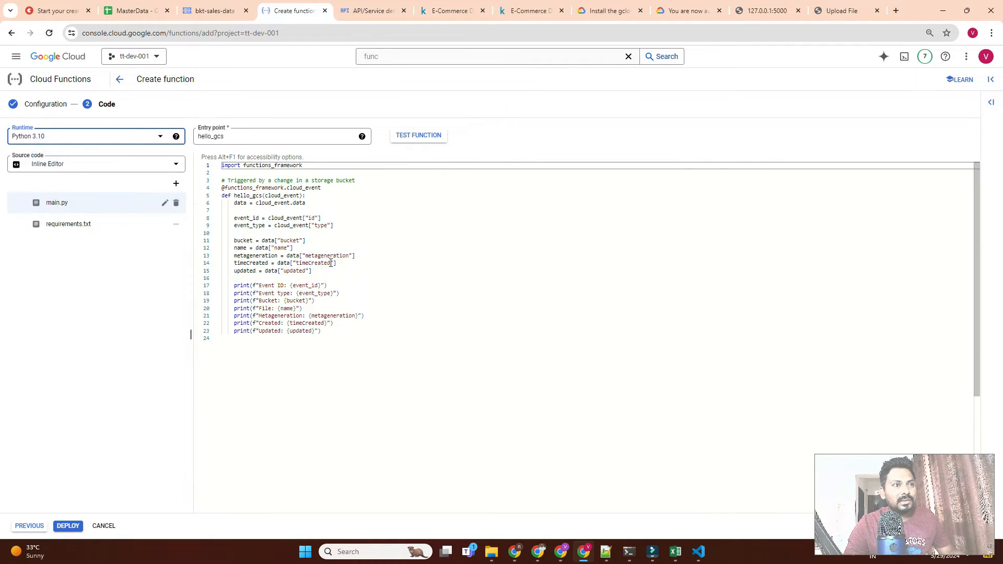
- Examine the default main.py template and the entry point name of the sales-data-load function
{"action": "left_click", "coordinate": [372, 237]}
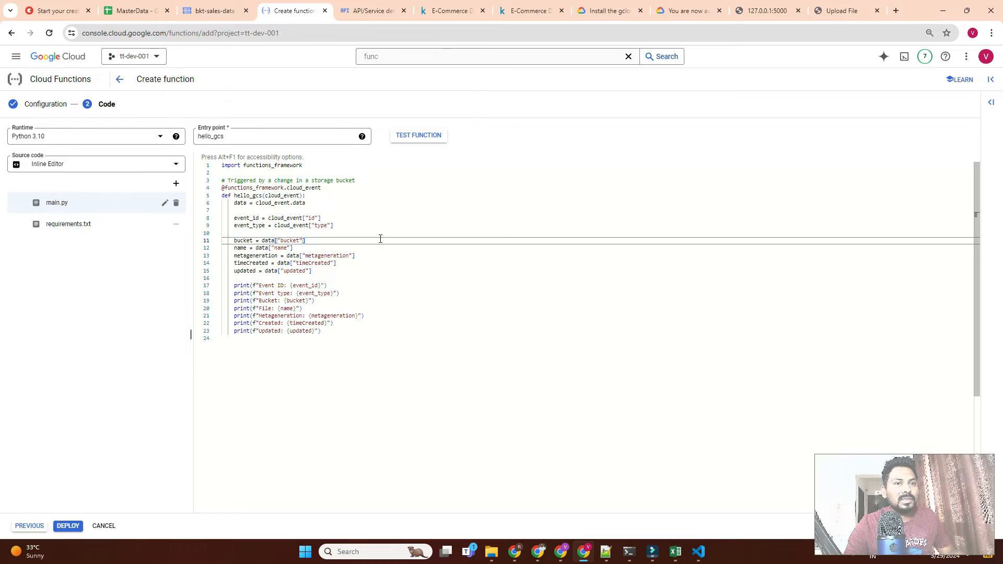
{"action": "left_click", "coordinate": [362, 337]}
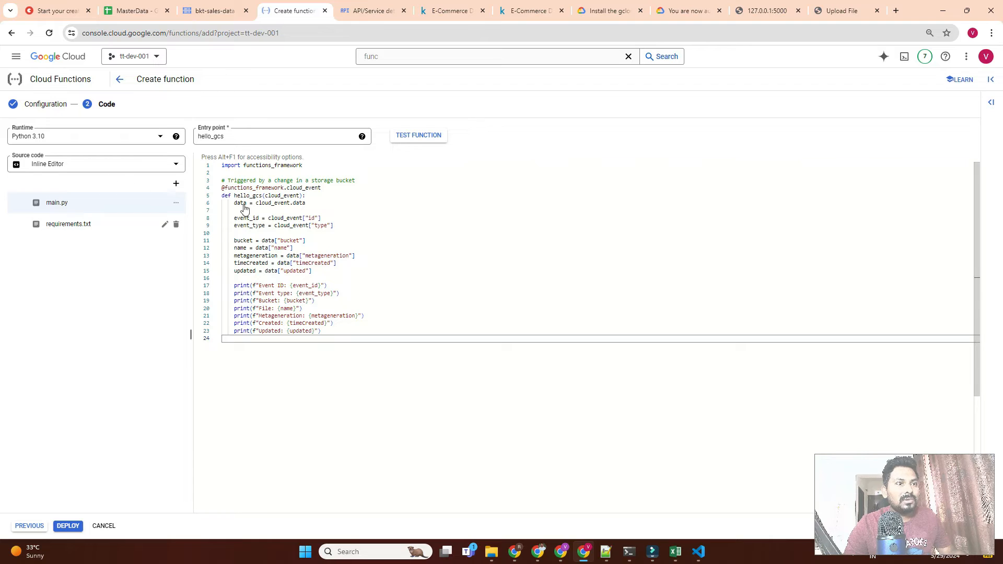
{"action": "double_click", "coordinate": [217, 135]}
{"action": "triple_click", "coordinate": [343, 256]}
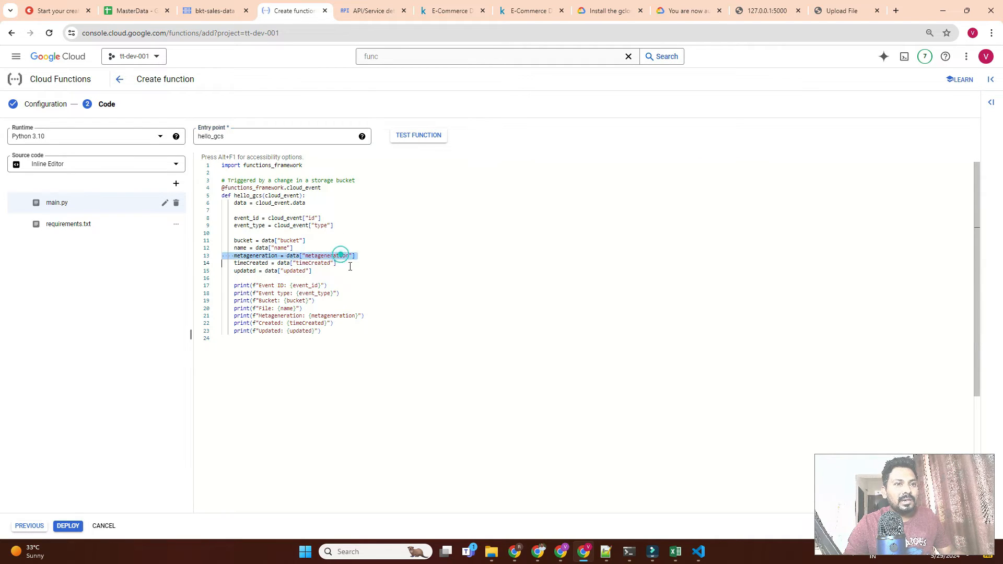
{"action": "triple_click", "coordinate": [373, 286]}
{"action": "left_click", "coordinate": [302, 279]}
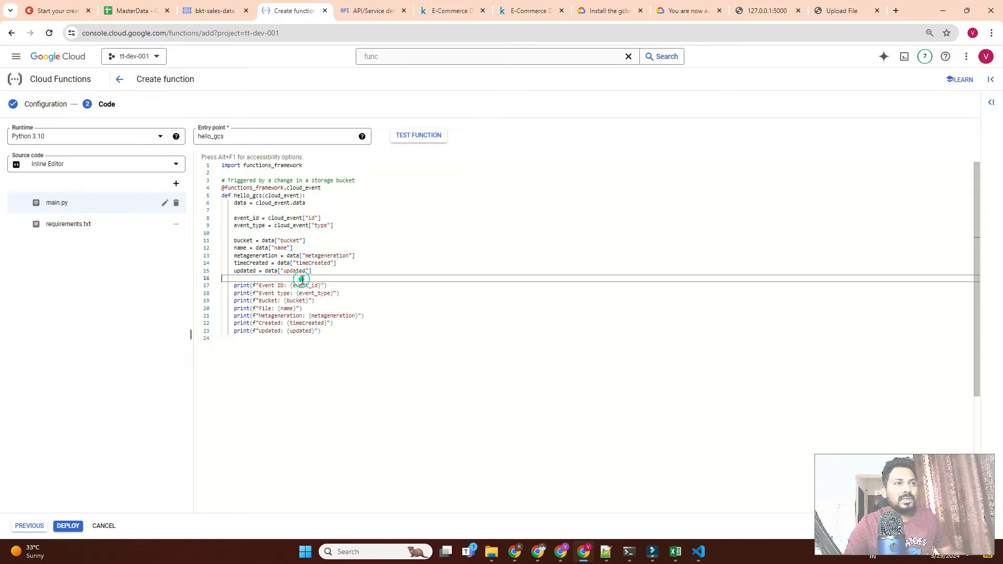
{"action": "left_click_drag", "start_coordinate": [373, 356], "coordinate": [214, 160]}
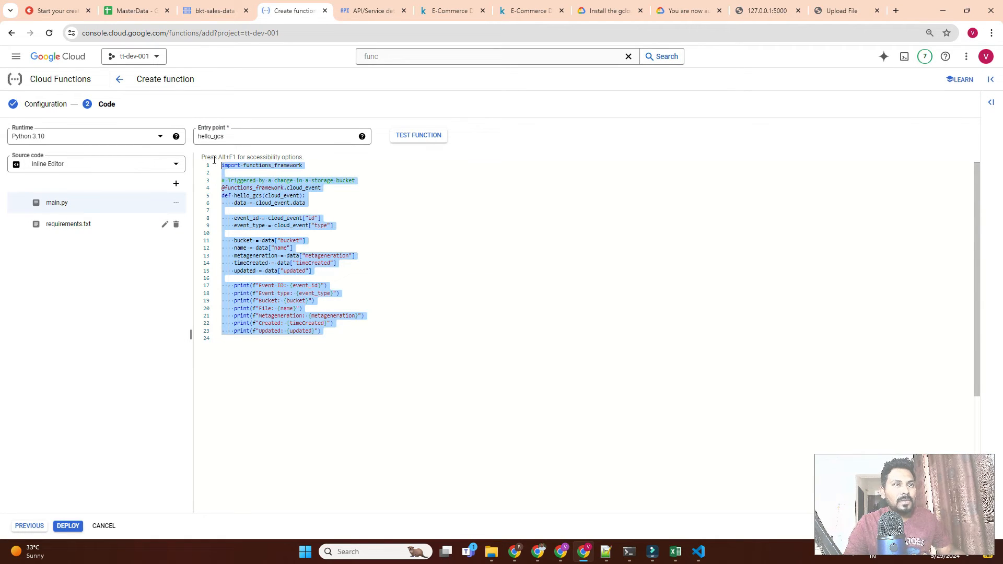
{"action": "left_click", "coordinate": [394, 301]}
{"action": "left_click", "coordinate": [331, 332]}
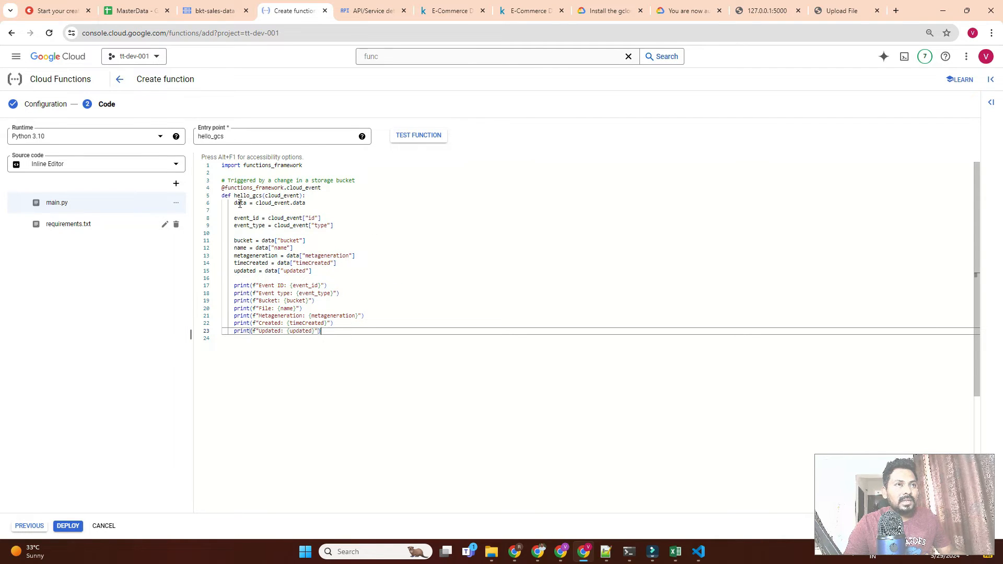
- Examine how hello_gcs reads the bucket, name, metageneration, timeCreated and updated values from the cloud_event data in main.py
{"action": "left_click_drag", "start_coordinate": [235, 204], "coordinate": [352, 258]}
{"action": "left_click", "coordinate": [305, 227]}
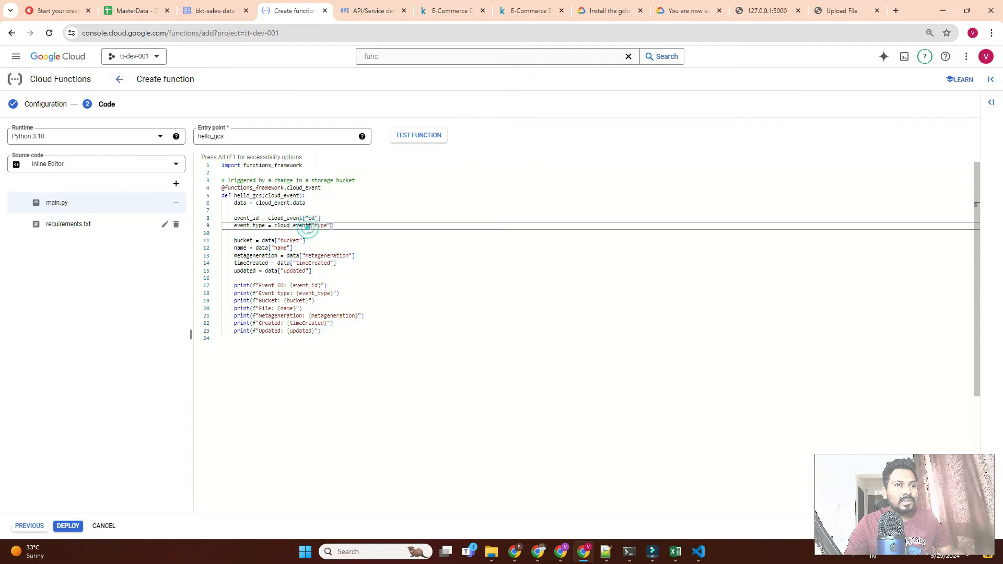
{"action": "left_click", "coordinate": [282, 218]}
{"action": "triple_click", "coordinate": [262, 240]}
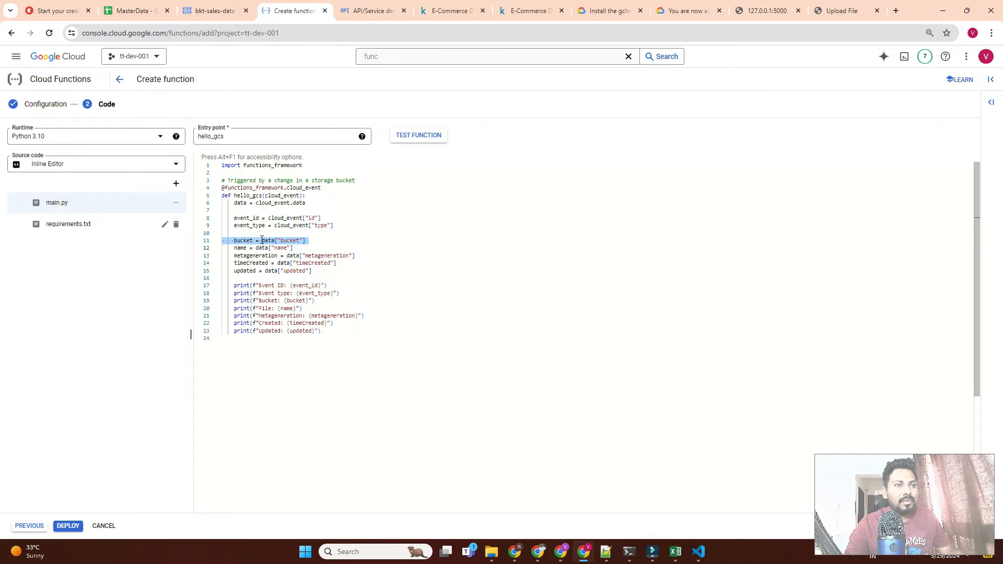
{"action": "triple_click", "coordinate": [269, 248]}
{"action": "triple_click", "coordinate": [269, 248]}
{"action": "triple_click", "coordinate": [268, 255]}
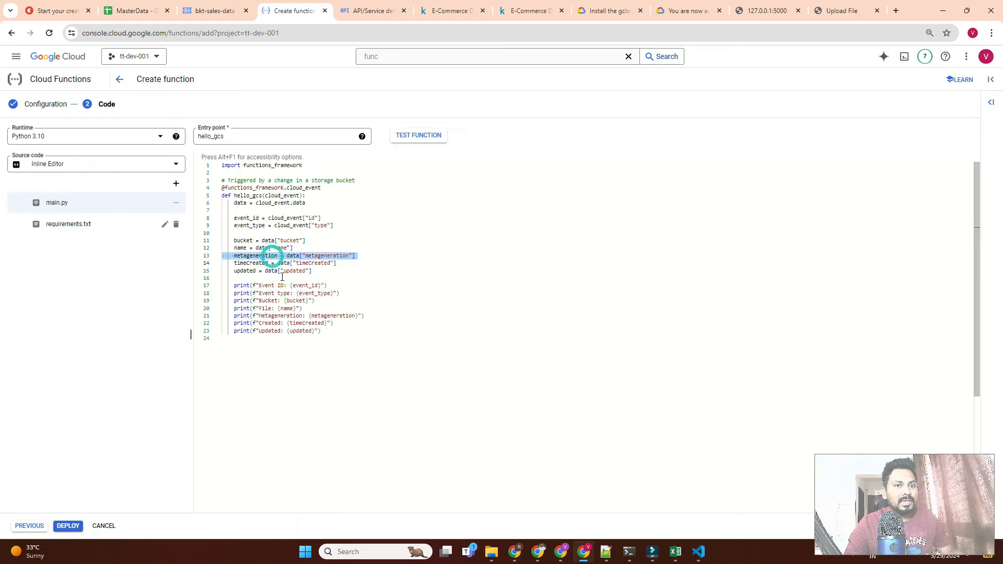
{"action": "left_click", "coordinate": [282, 278]}
{"action": "left_click", "coordinate": [284, 301]}
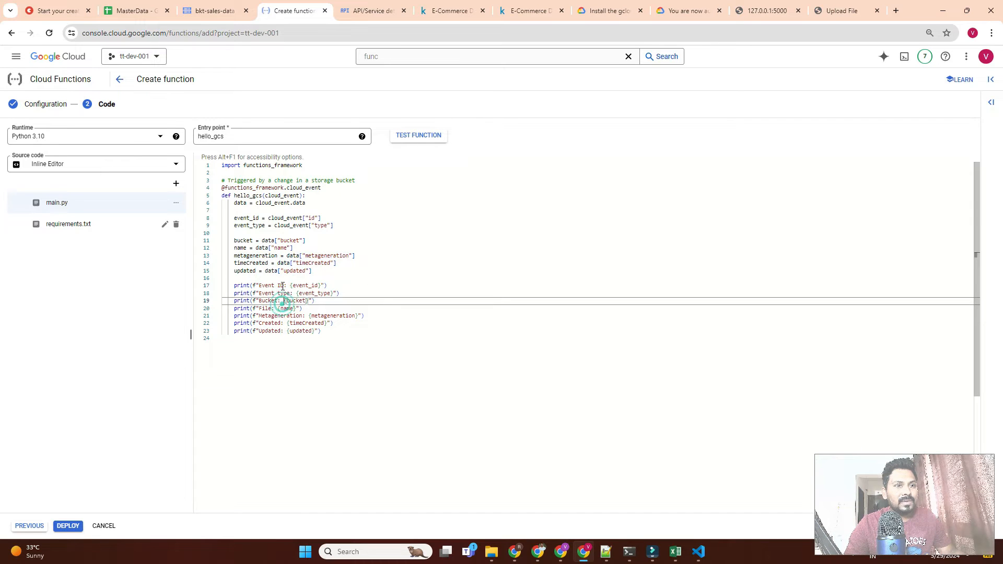
{"action": "triple_click", "coordinate": [278, 271]}
{"action": "triple_click", "coordinate": [346, 262]}
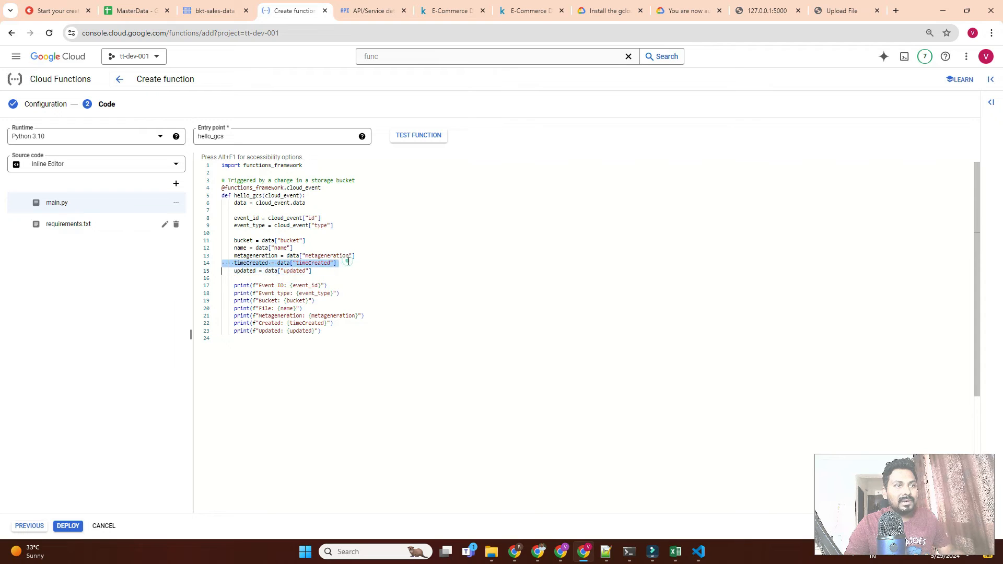
{"action": "triple_click", "coordinate": [328, 247]}
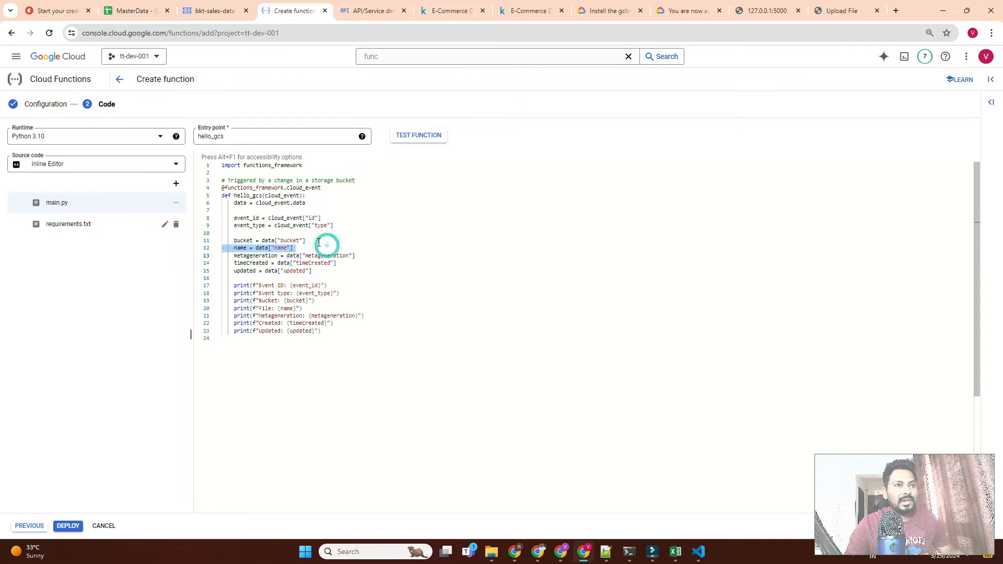
{"action": "triple_click", "coordinate": [318, 241]}
{"action": "double_click", "coordinate": [291, 225]}
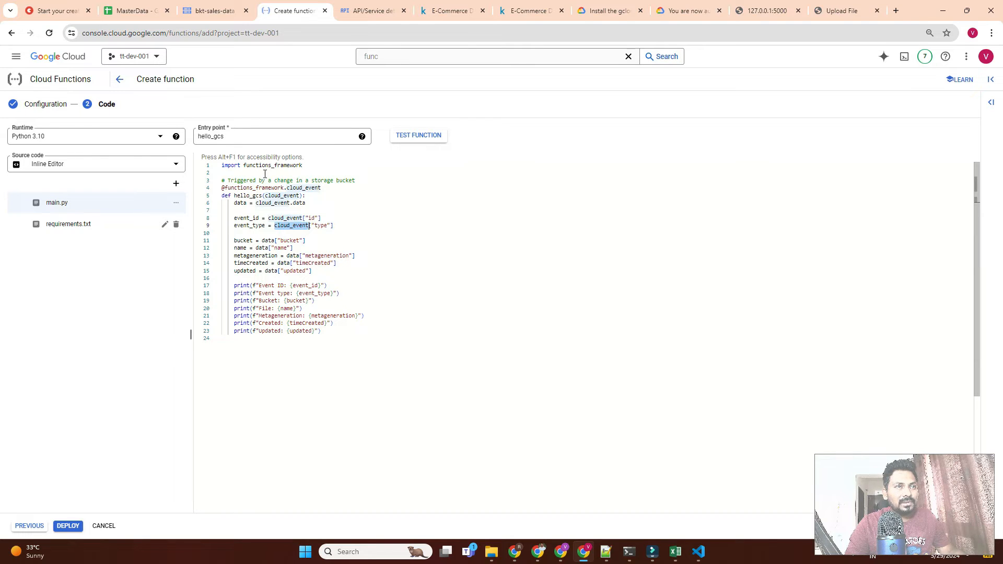
- Deploy the sales-data-load function with the default hello_gcs code
{"action": "left_click", "coordinate": [70, 525]}
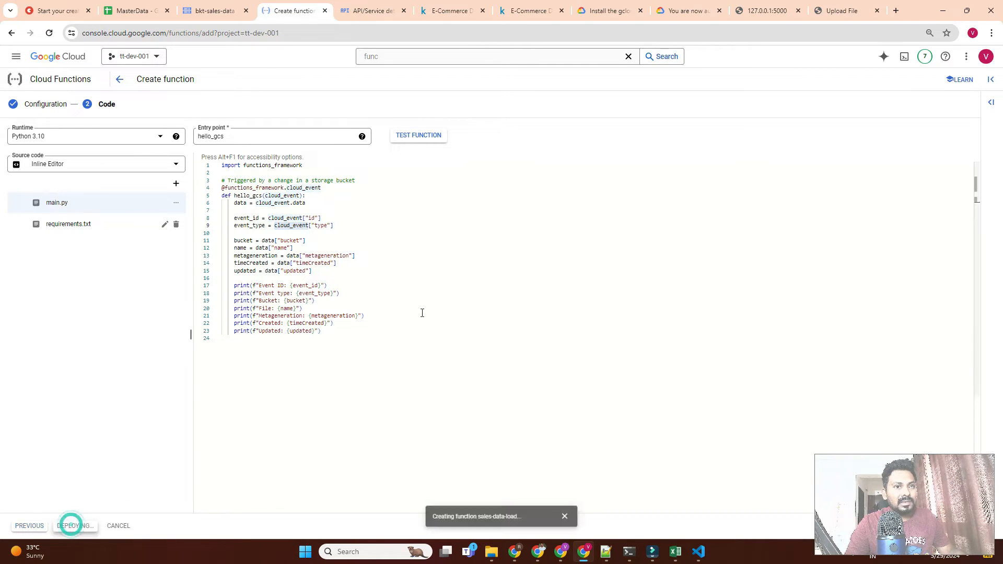
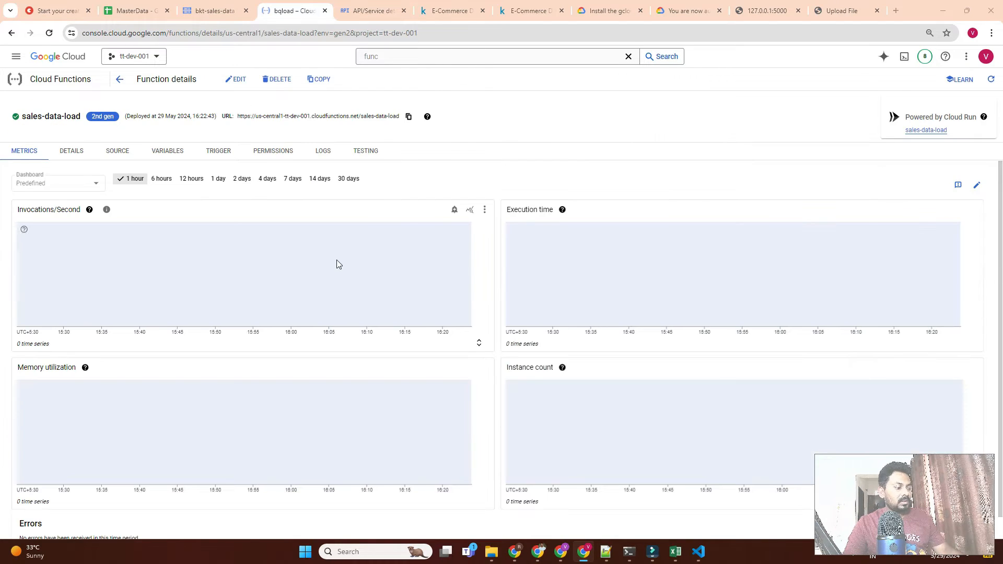
- Review the load_bq function and its job_config lines in Notepad++, and return to the sales-data-load details page in the browser
{"action": "key", "text": "alt+Tab"}
{"action": "left_click_drag", "start_coordinate": [399, 218], "coordinate": [140, 65]}
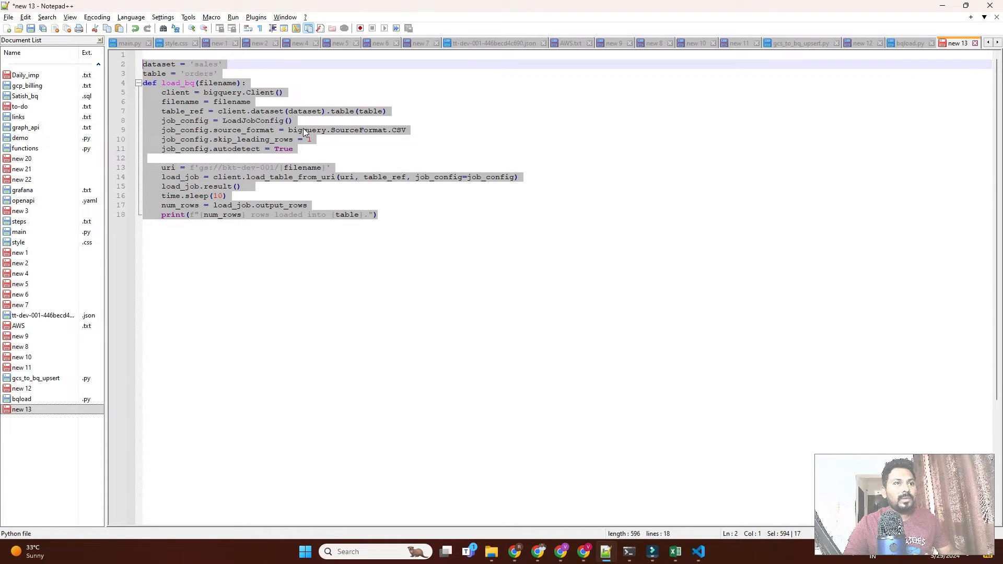
{"action": "triple_click", "coordinate": [374, 144]}
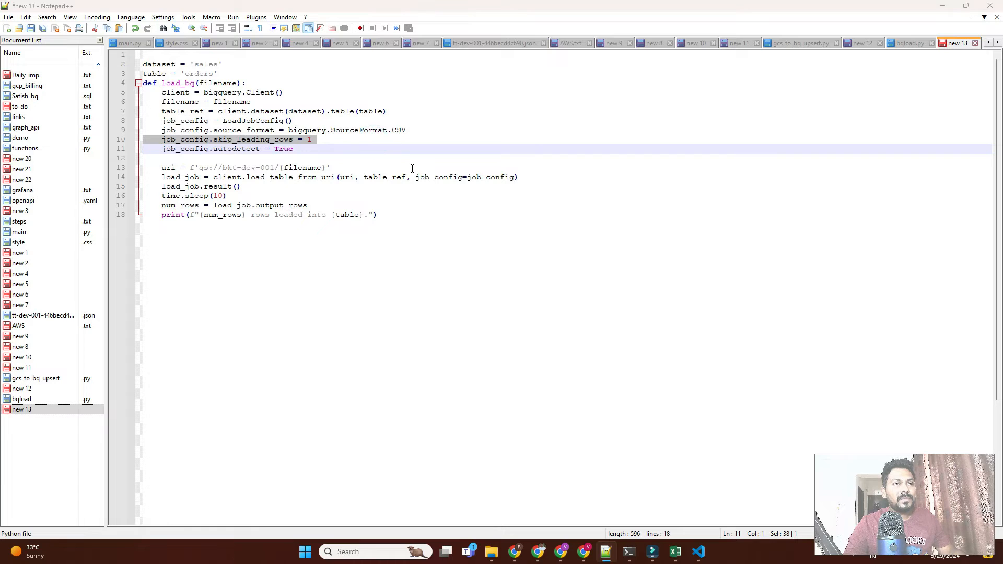
{"action": "key", "text": "alt+Tab"}
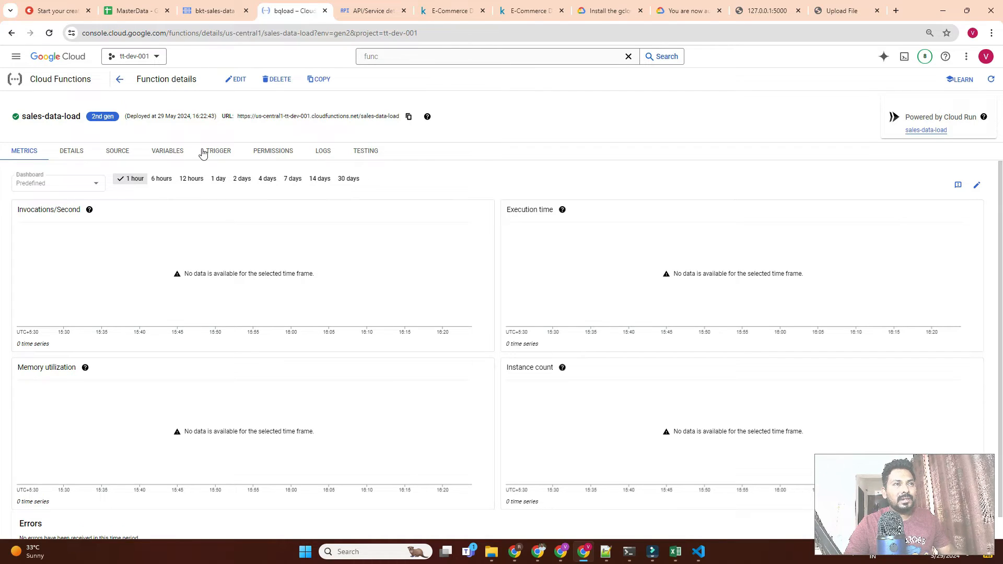
- Examine the print statements in the deployed main.py source of sales-data-load, including the bucket line
{"action": "left_click", "coordinate": [122, 152]}
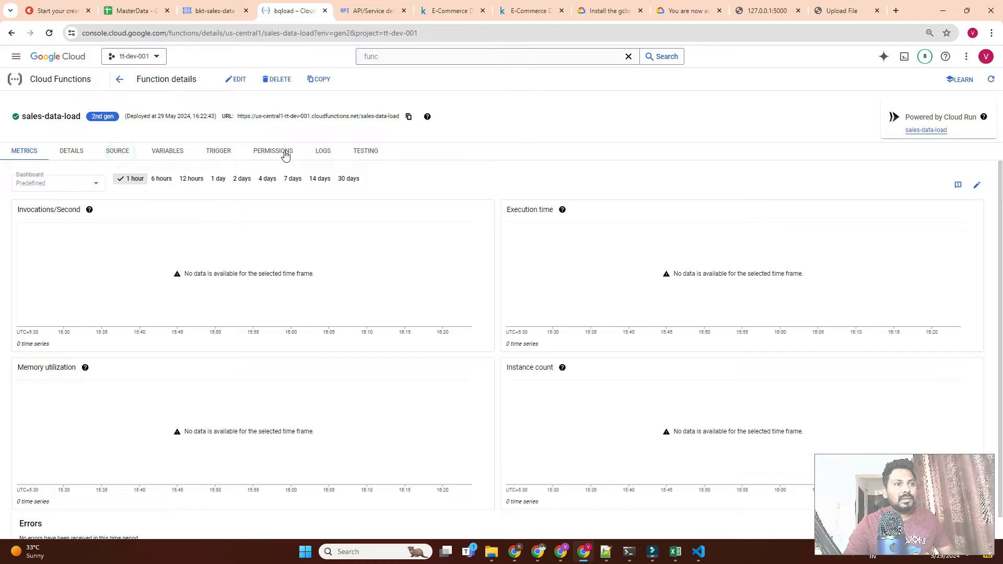
{"action": "left_click", "coordinate": [398, 274]}
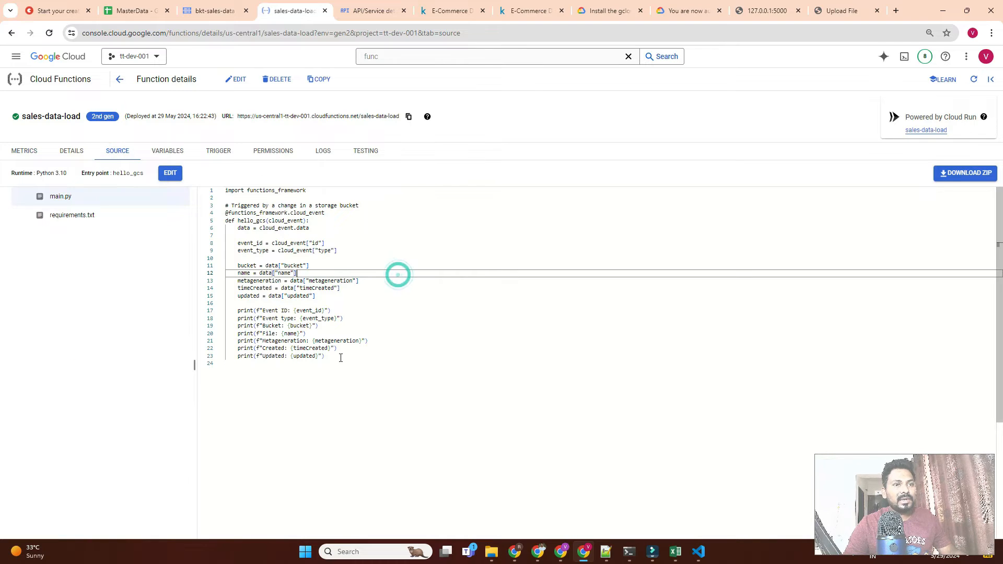
{"action": "left_click", "coordinate": [337, 358]}
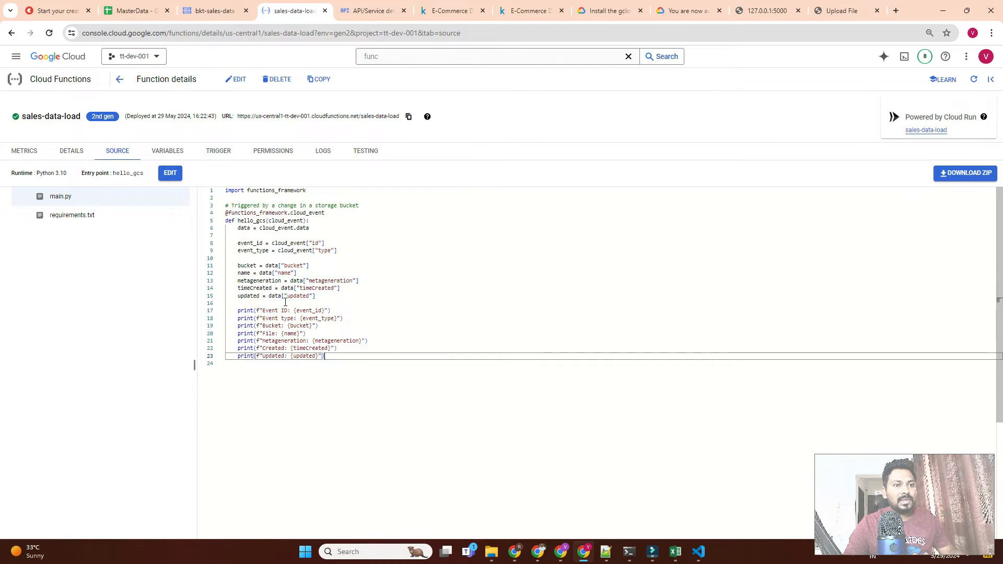
{"action": "left_click", "coordinate": [326, 327]}
{"action": "triple_click", "coordinate": [329, 328]}
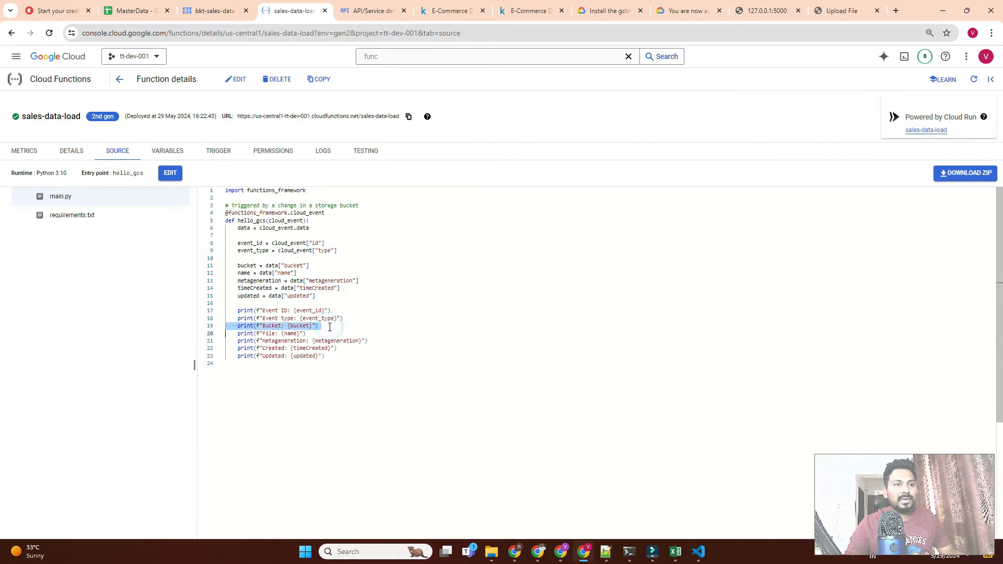
- Upload uk.csv from the Downloads > Data folder to the bkt-sales-data bucket
{"action": "left_click", "coordinate": [214, 11]}
{"action": "left_click", "coordinate": [302, 208]}
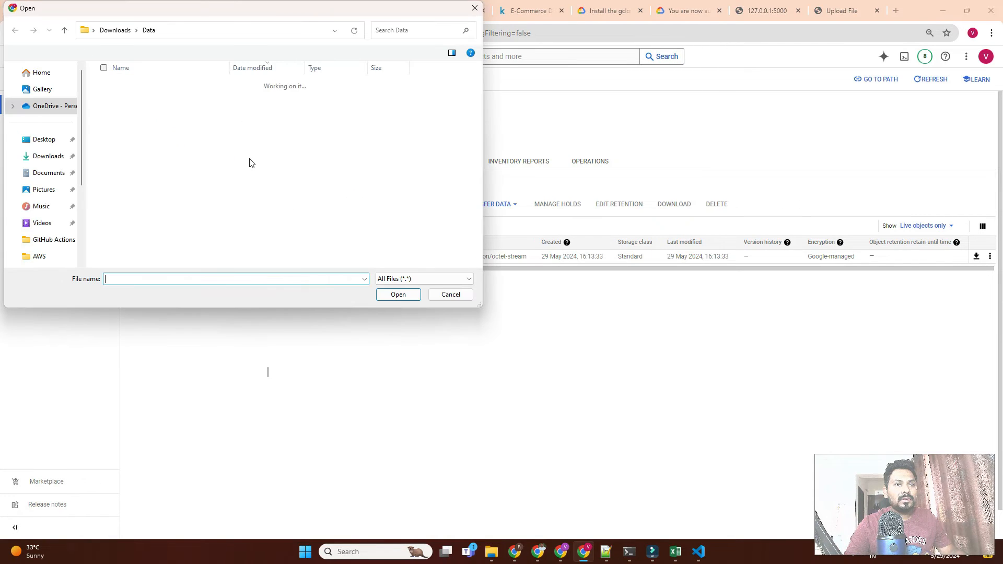
{"action": "left_click", "coordinate": [128, 114]}
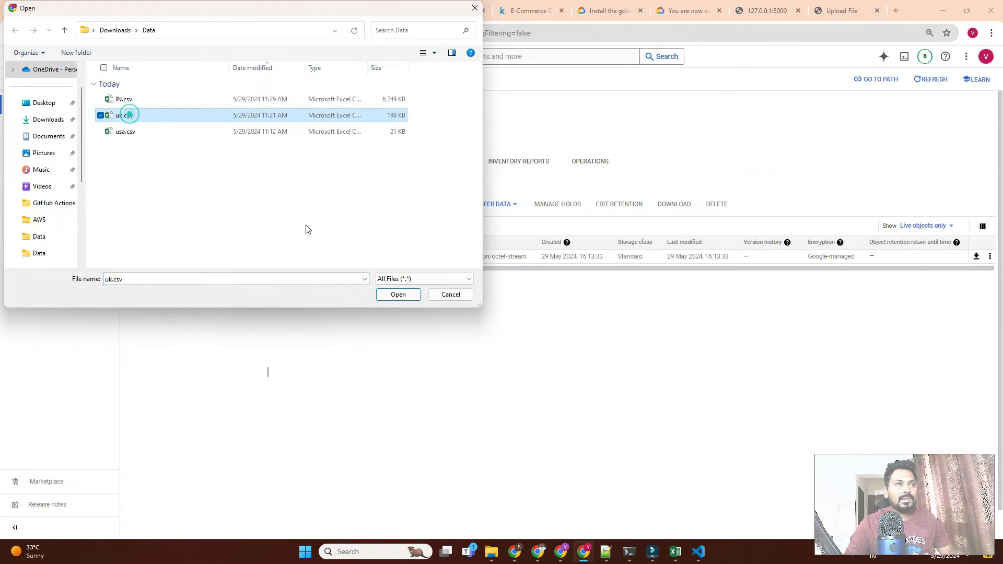
{"action": "left_click", "coordinate": [397, 295]}
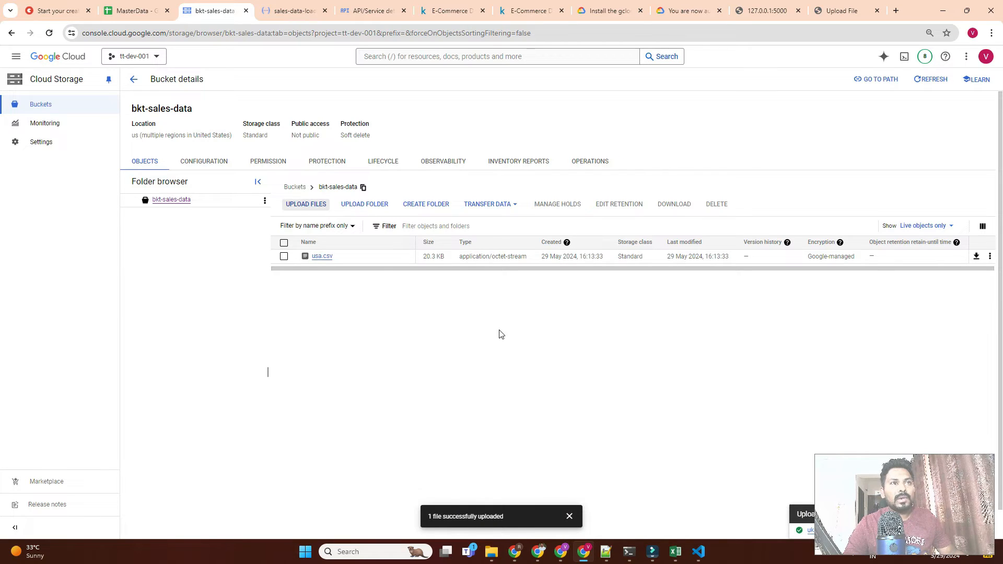
- Refresh the logs of the sales-data-load function and check the bucket and file name entries for the upload
{"action": "left_click", "coordinate": [290, 10]}
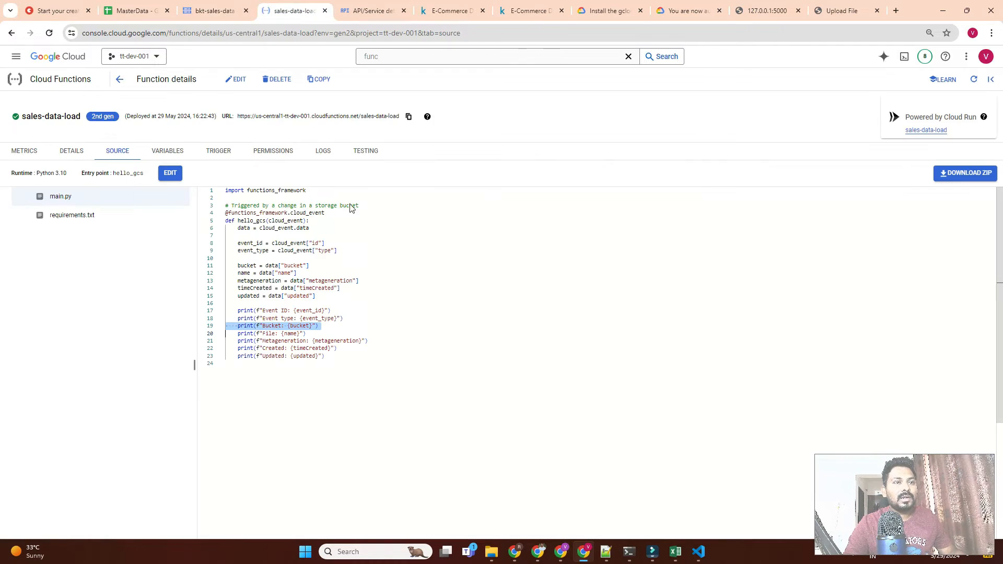
{"action": "left_click", "coordinate": [321, 152]}
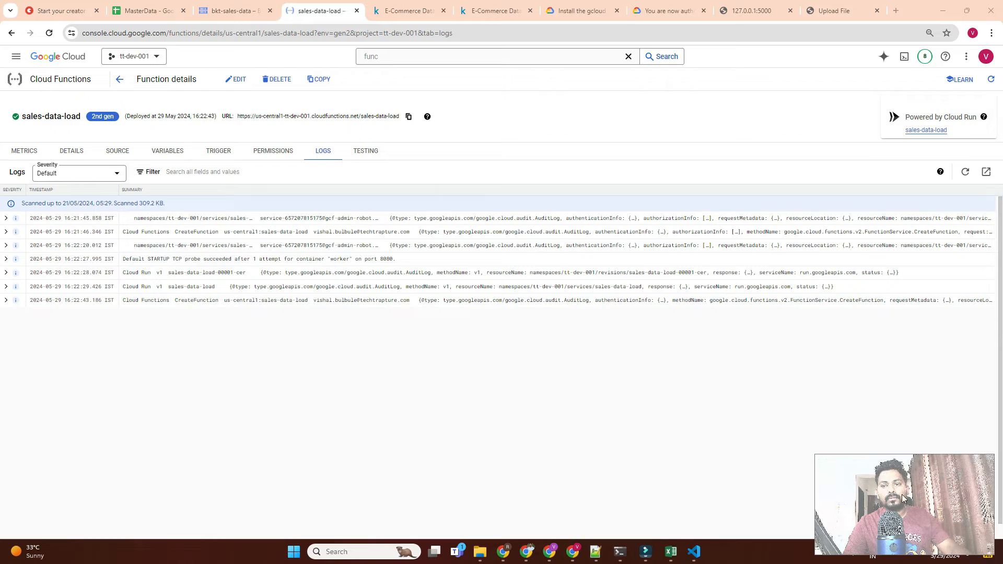
{"action": "left_click", "coordinate": [965, 172]}
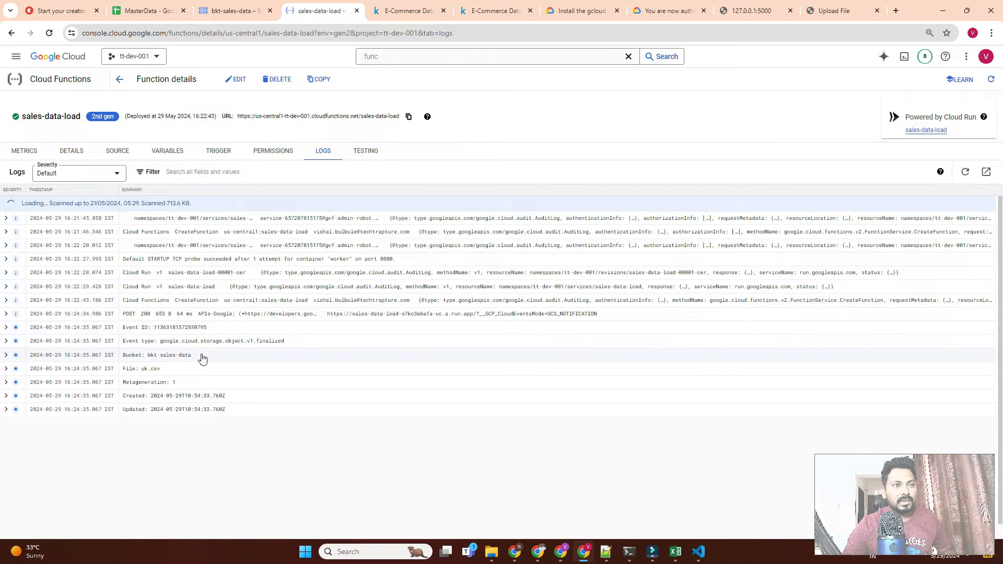
{"action": "left_click_drag", "start_coordinate": [202, 355], "coordinate": [147, 356]}
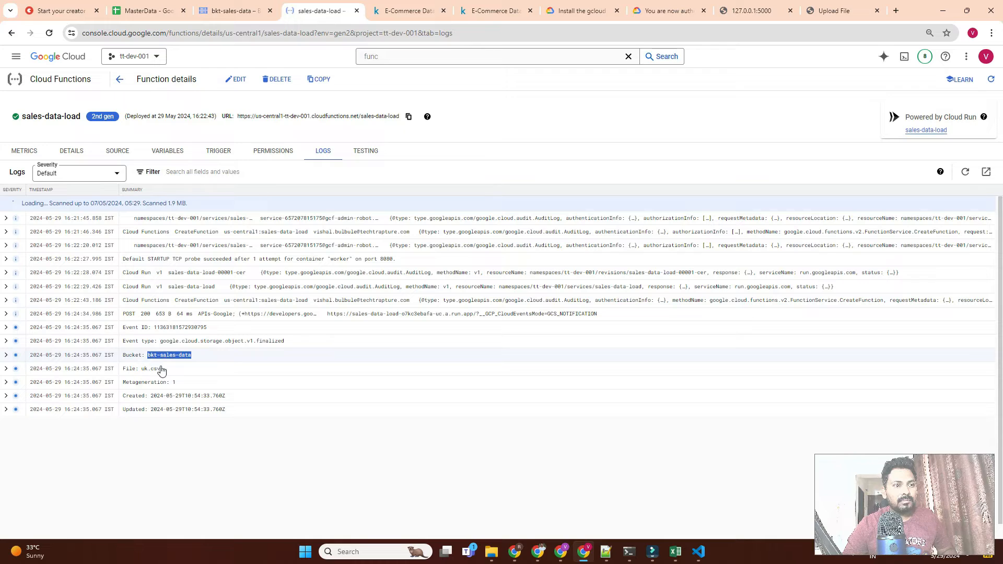
{"action": "left_click_drag", "start_coordinate": [163, 369], "coordinate": [141, 370]}
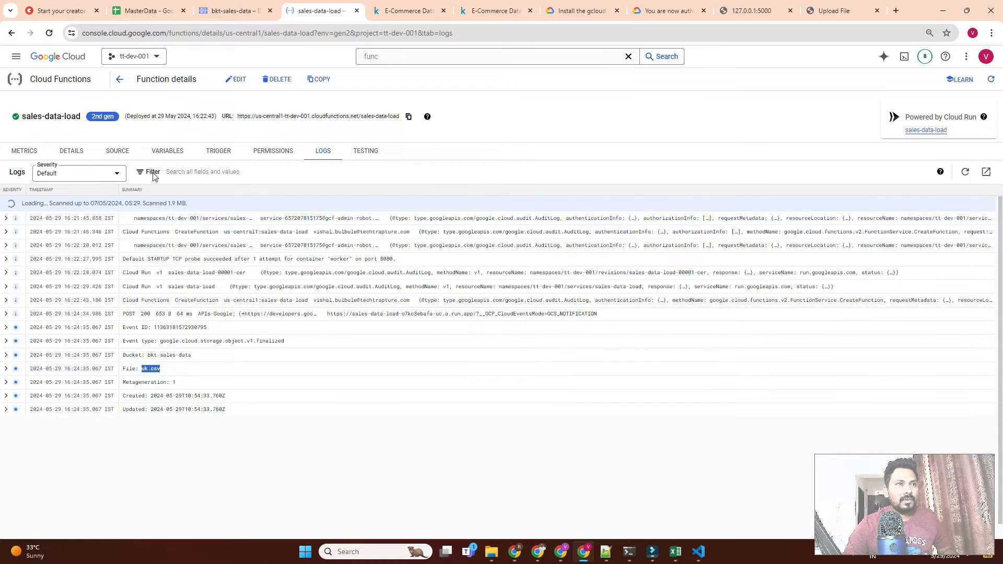
- Open the sales-data-load source for editing and append the dataset, table and load_bq code from Notepad++ below hello_gcs in main.py
{"action": "left_click", "coordinate": [119, 152]}
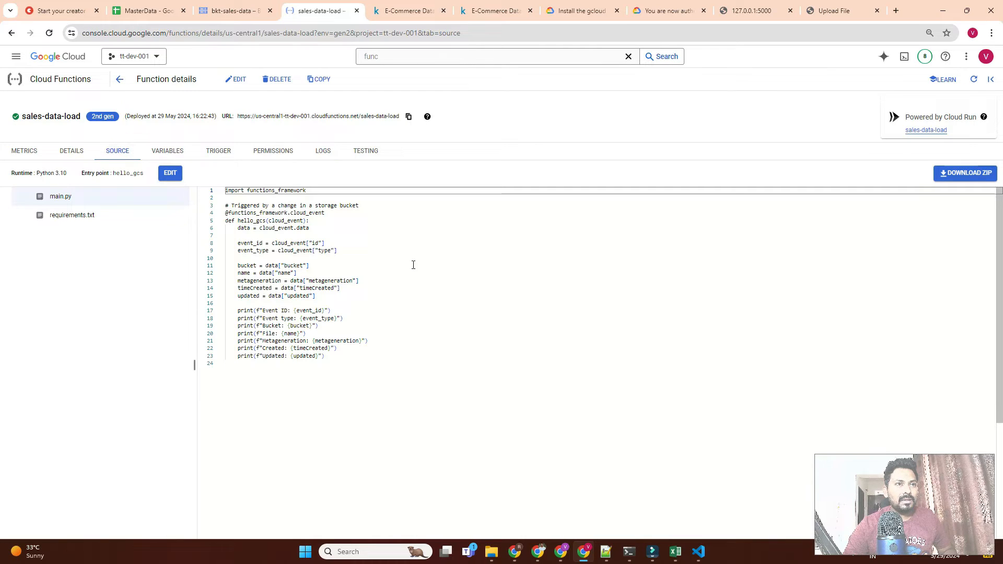
{"action": "left_click", "coordinate": [170, 173]}
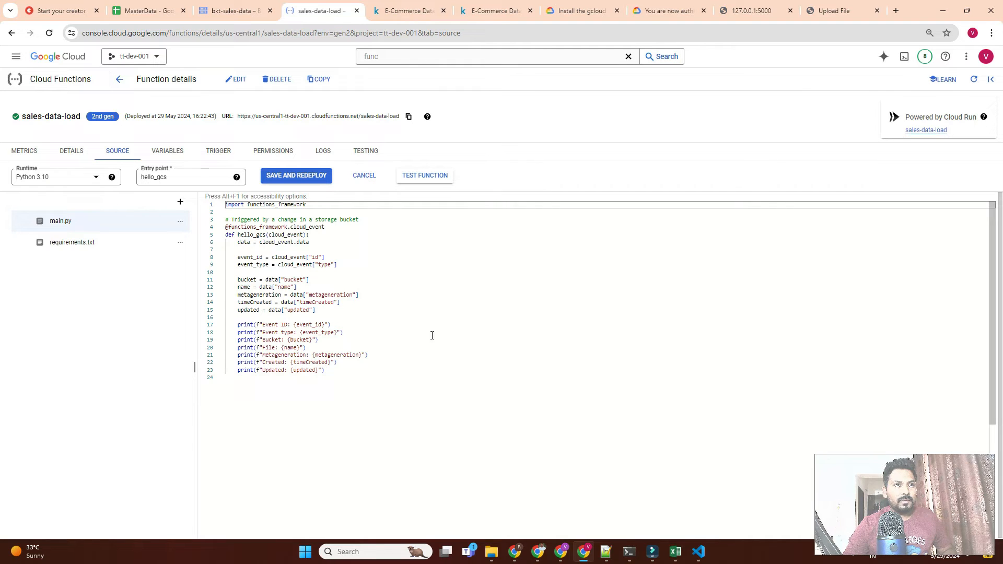
{"action": "left_click", "coordinate": [604, 552]}
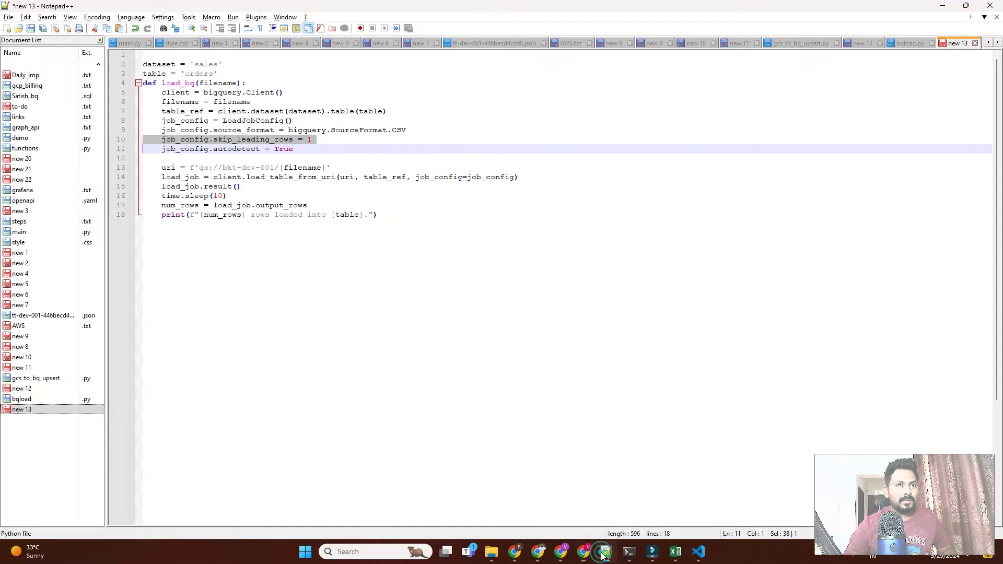
{"action": "left_click", "coordinate": [338, 282]}
{"action": "left_click_drag", "start_coordinate": [403, 224], "coordinate": [137, 62]}
{"action": "key", "text": "ctrl+c"}
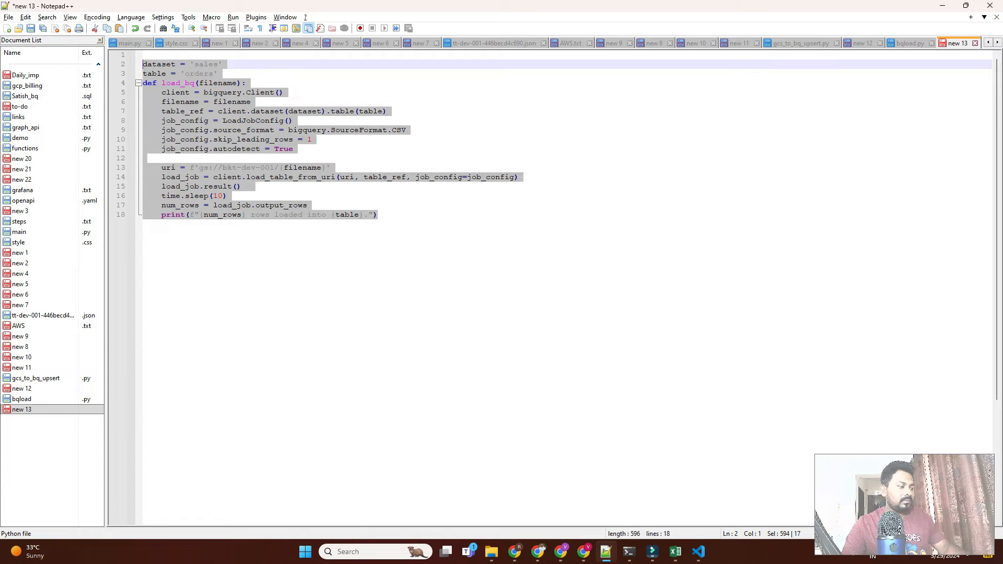
{"action": "key", "text": "alt+Tab"}
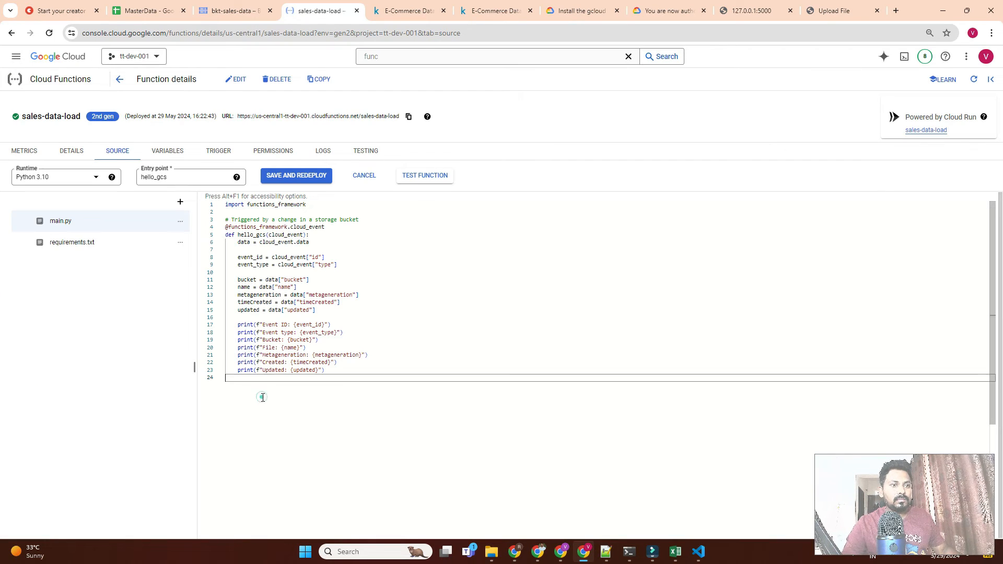
{"action": "left_click", "coordinate": [263, 397]}
{"action": "key", "text": "Return"}
{"action": "key", "text": "Return"}
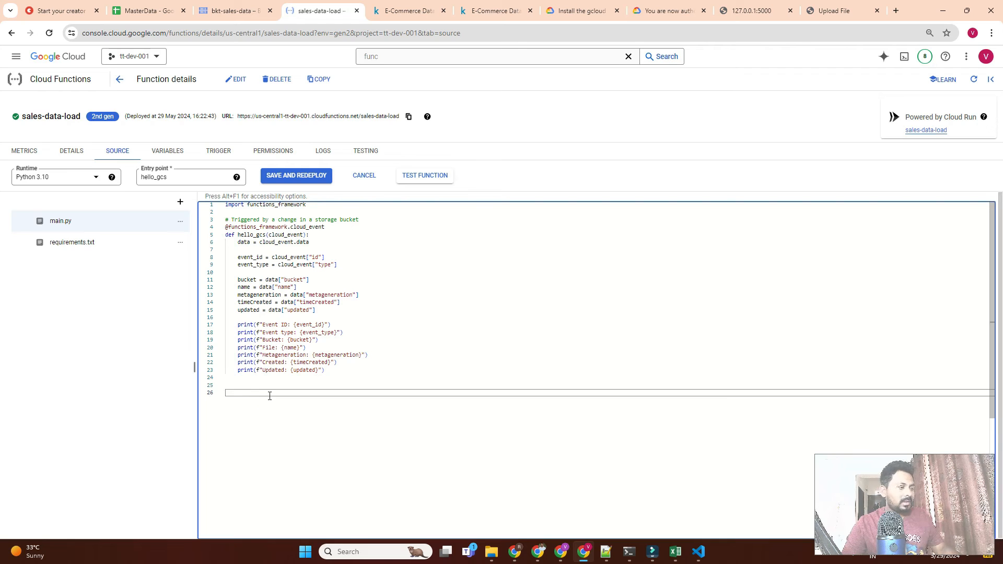
{"action": "key", "text": "ctrl+v"}
{"action": "left_click", "coordinate": [328, 392]}
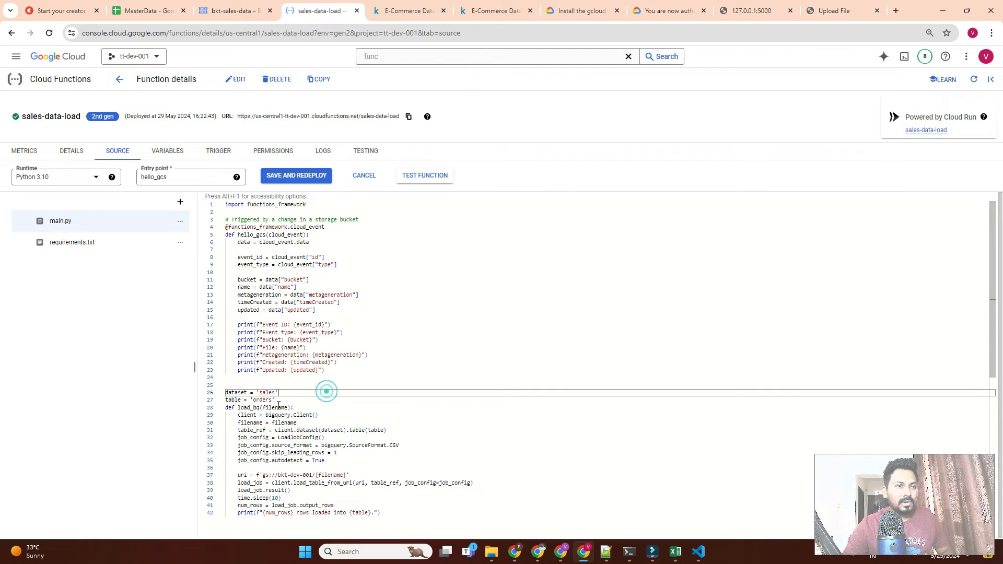
- Examine the load_bq function in main.py: its filename parameter, BigQuery client, table_ref, LoadJobConfig settings and uri line
{"action": "double_click", "coordinate": [244, 408]}
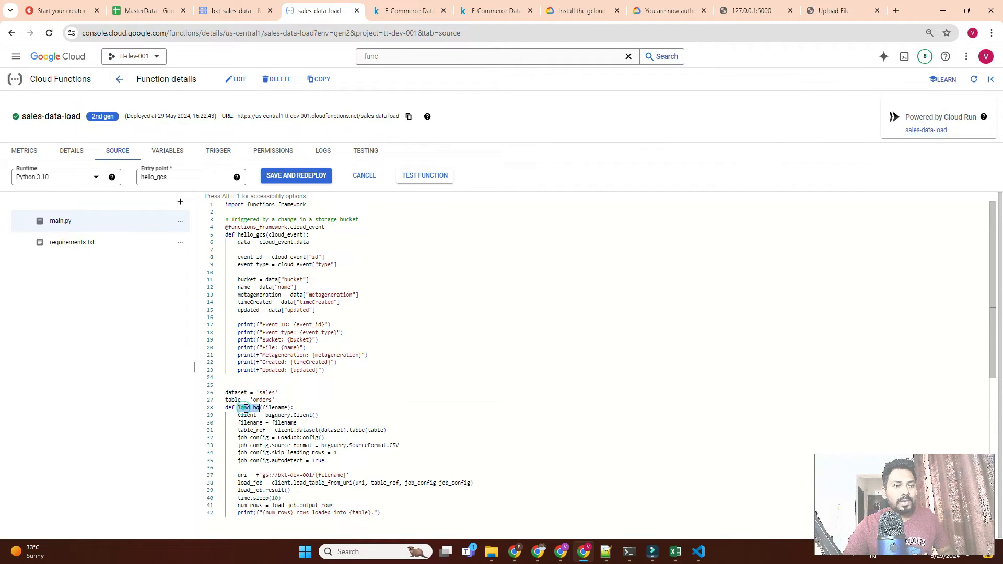
{"action": "double_click", "coordinate": [277, 407]}
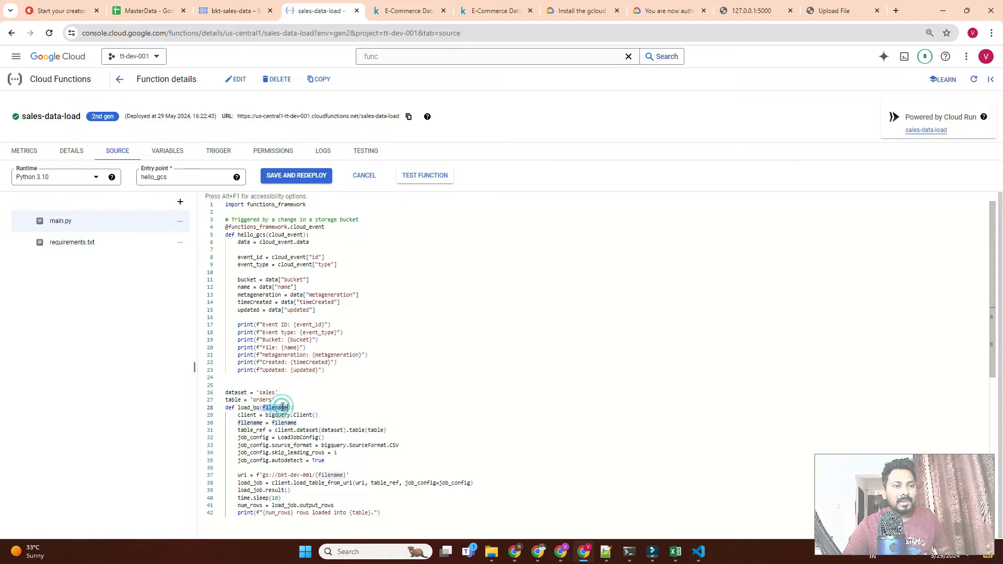
{"action": "scroll", "coordinate": [289, 373], "scroll_direction": "down", "scroll_amount": 1}
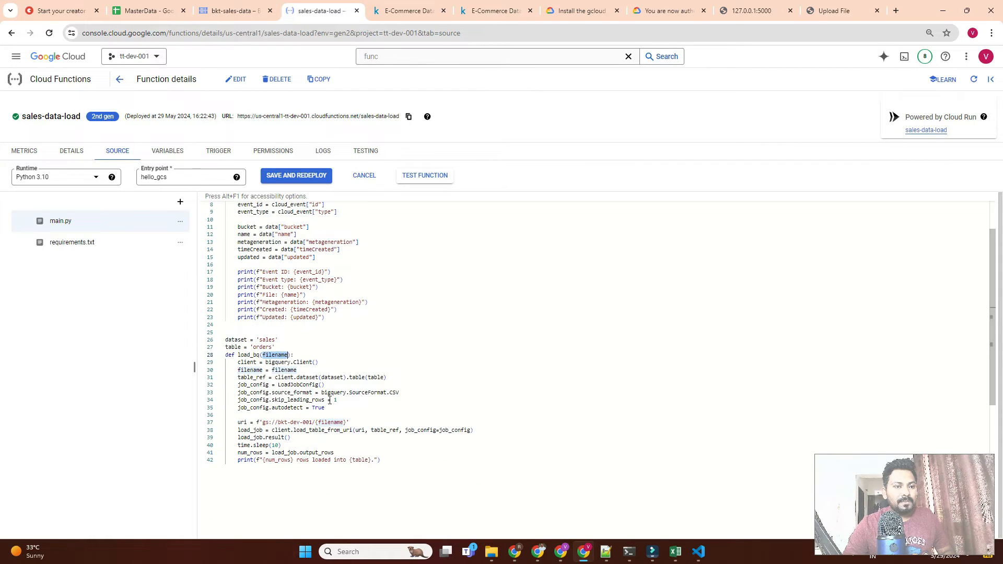
{"action": "left_click_drag", "start_coordinate": [238, 363], "coordinate": [336, 370]}
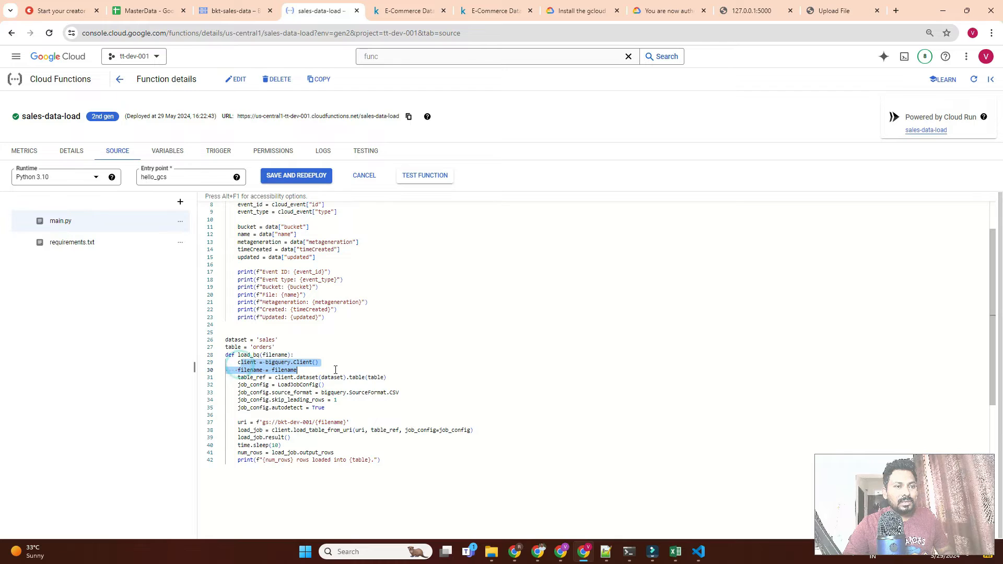
{"action": "left_click", "coordinate": [335, 402]}
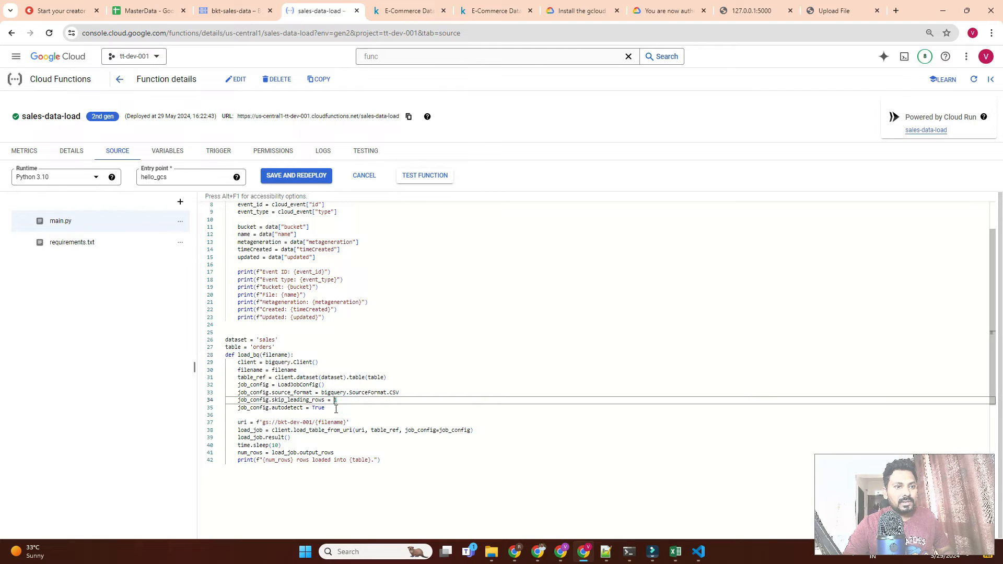
{"action": "left_click_drag", "start_coordinate": [239, 370], "coordinate": [319, 369]}
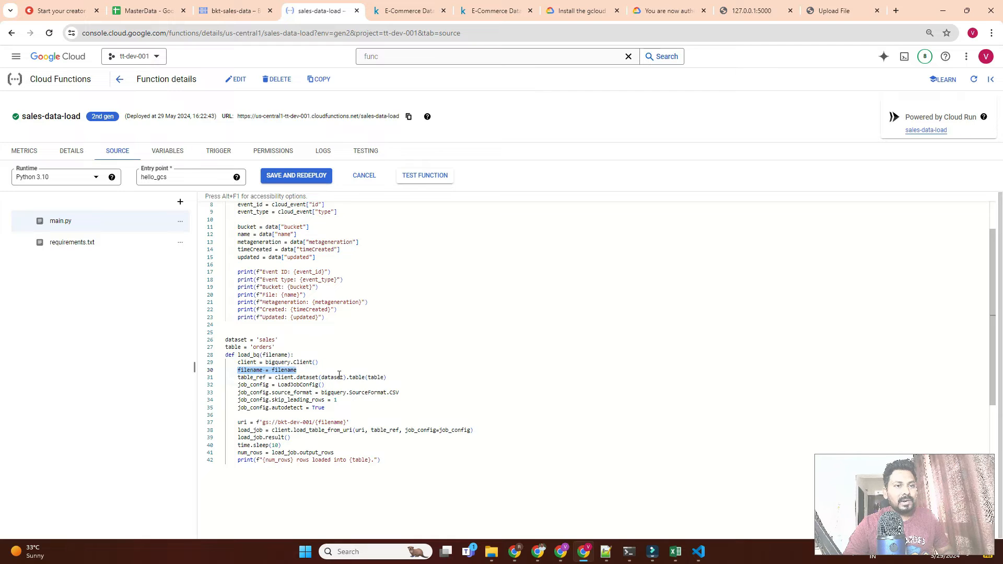
{"action": "left_click_drag", "start_coordinate": [241, 377], "coordinate": [394, 378]}
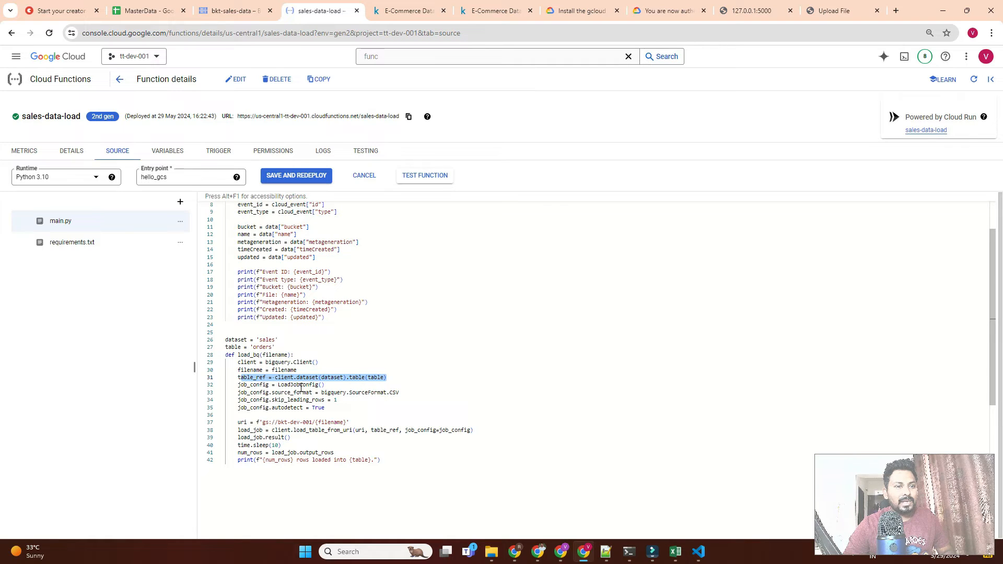
{"action": "double_click", "coordinate": [311, 384]}
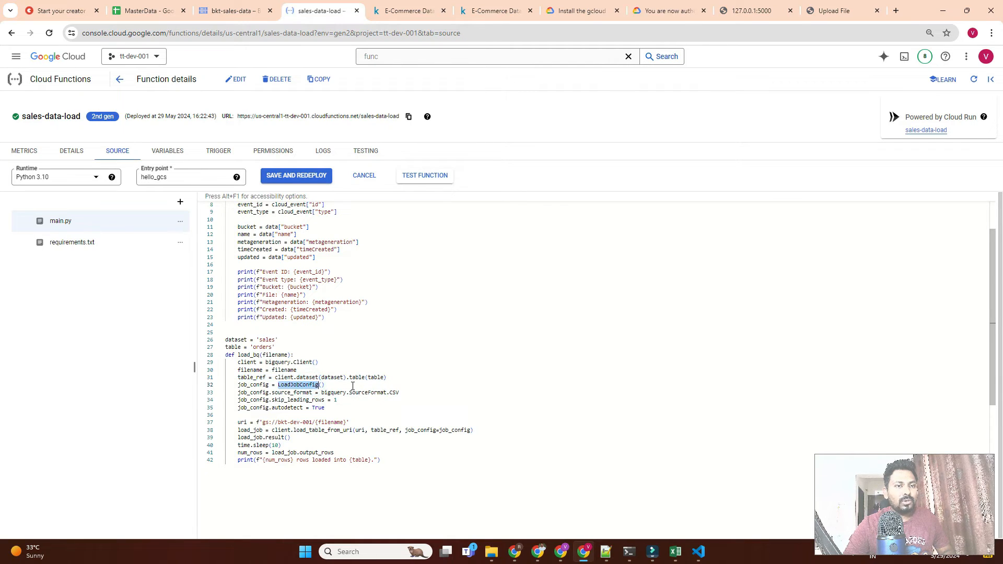
{"action": "left_click", "coordinate": [345, 410]}
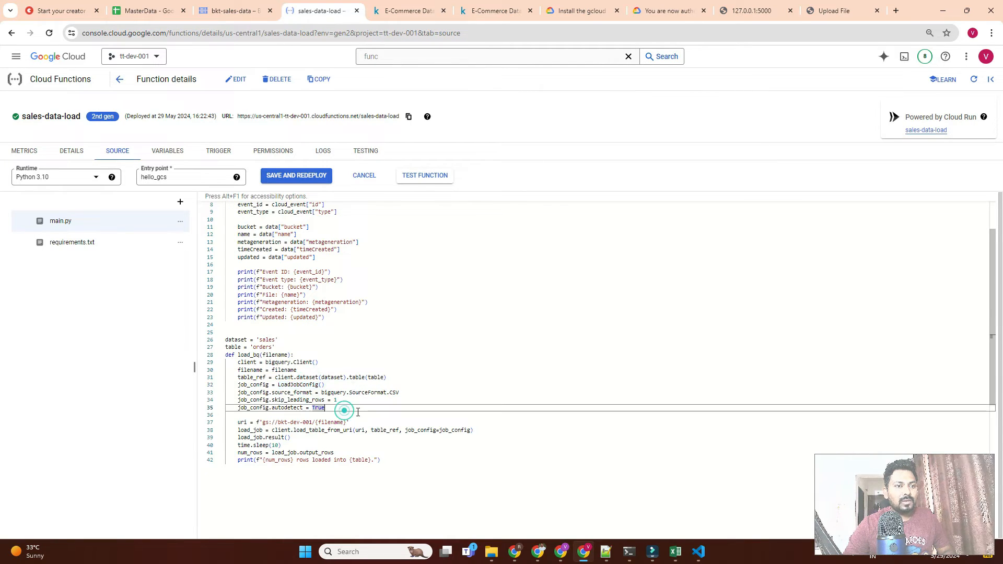
{"action": "left_click", "coordinate": [315, 416]}
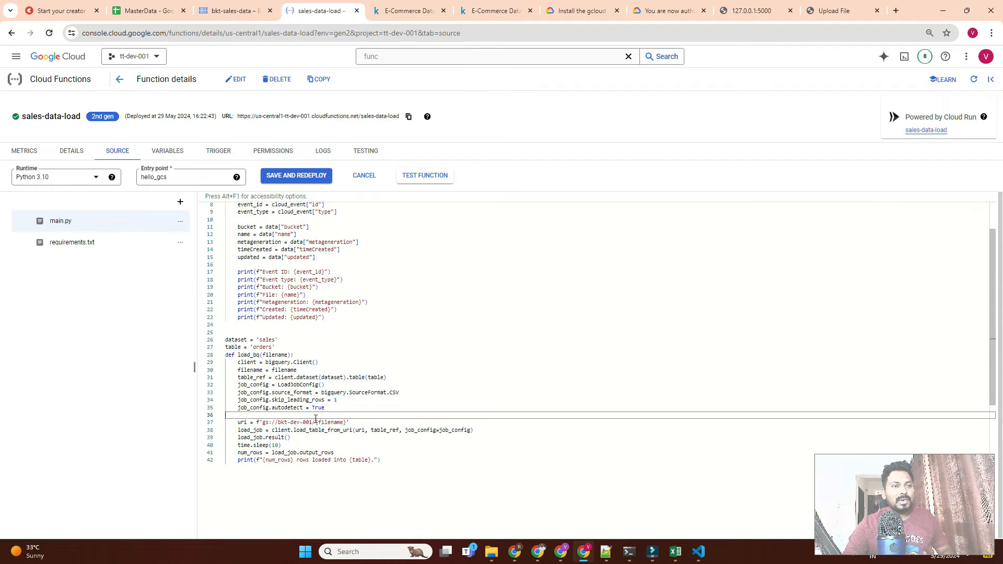
{"action": "scroll", "coordinate": [315, 419], "scroll_direction": "up", "scroll_amount": 1}
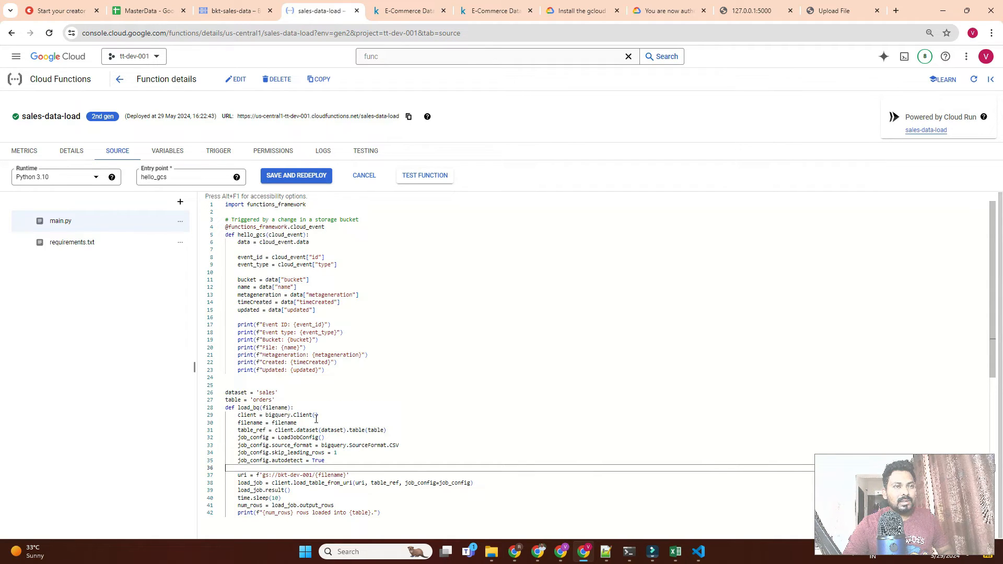
- Add imports for functions_framework, bigquery from google.cloud, LoadJobConfig from google.cloud.bigquery, and time below the first line of main.py
{"action": "double_click", "coordinate": [296, 206]}
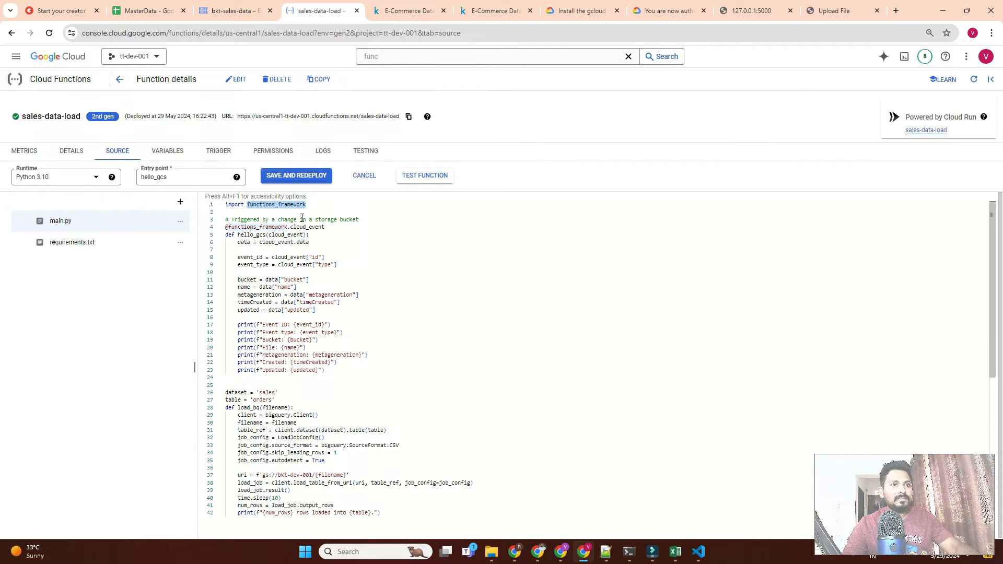
{"action": "left_click", "coordinate": [348, 205]}
{"action": "key", "text": "Return"}
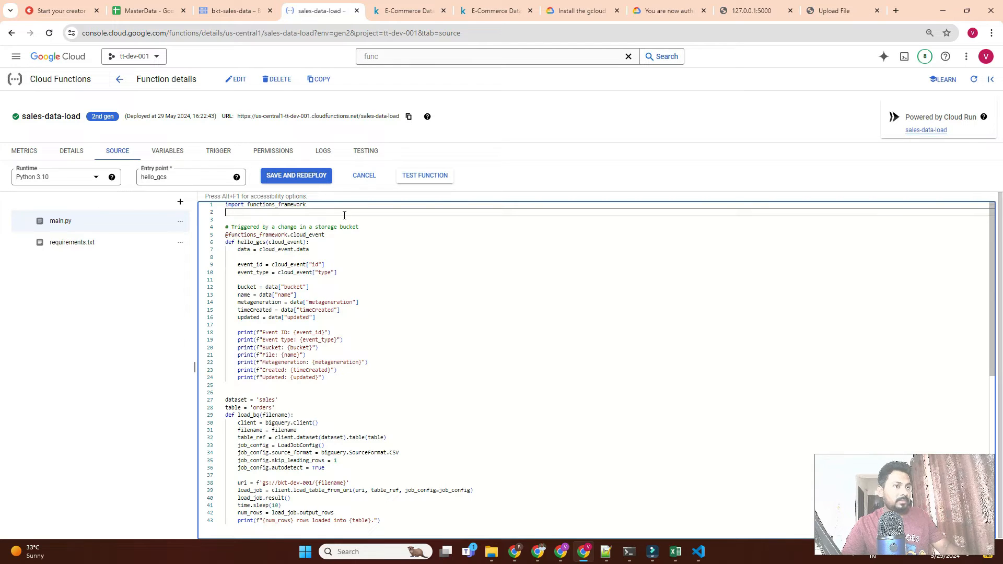
{"action": "type", "text": "import functions_framework from google.cloud import bigquery from google.cloud.bigquery import LoadJobConfig import time"}
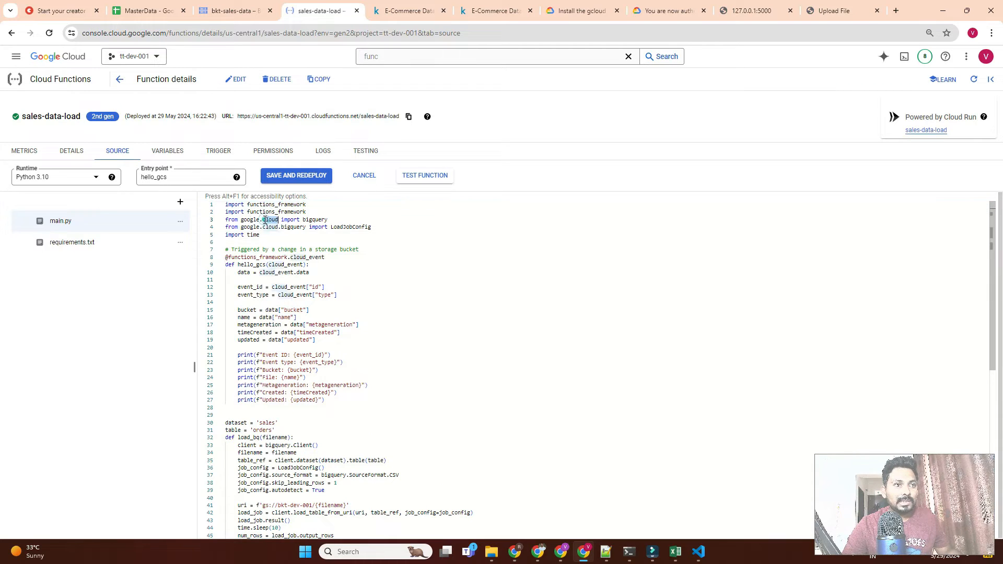
- Add google-cloud-bigquery on a new line below functions-framework in requirements.txt
{"action": "left_click", "coordinate": [84, 245]}
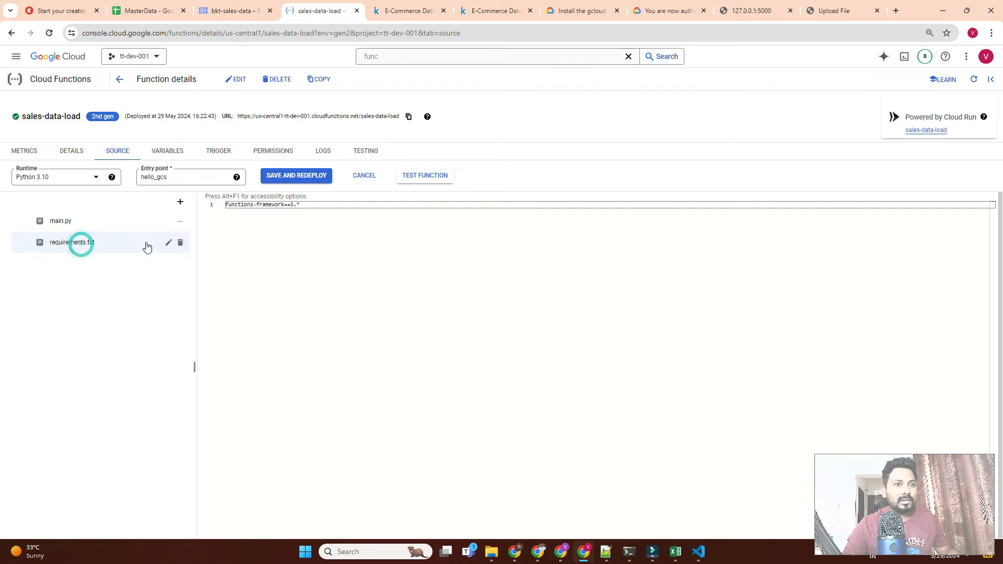
{"action": "left_click", "coordinate": [283, 221]}
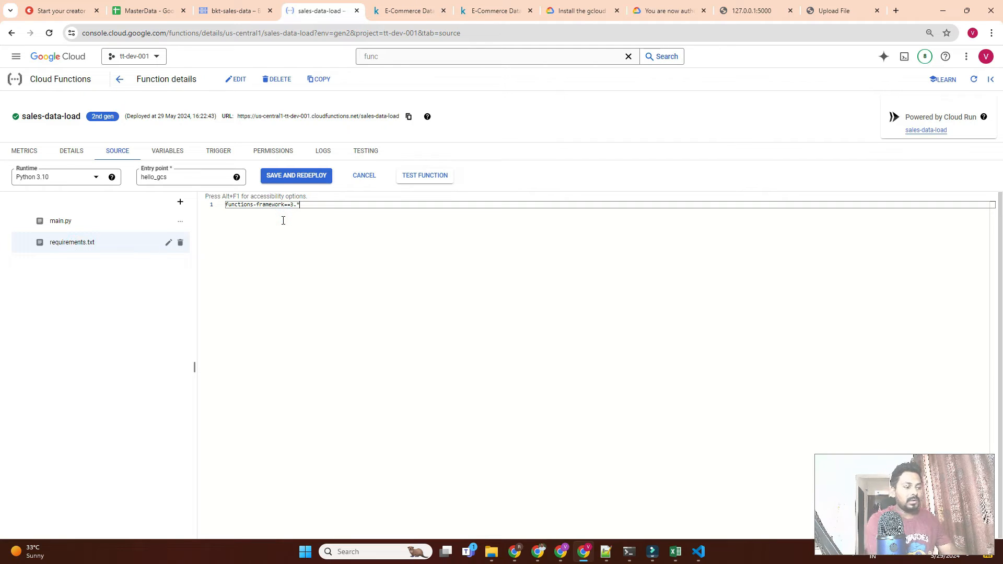
{"action": "key", "text": "Return"}
{"action": "type", "text": "google-cloud-bigquery"}
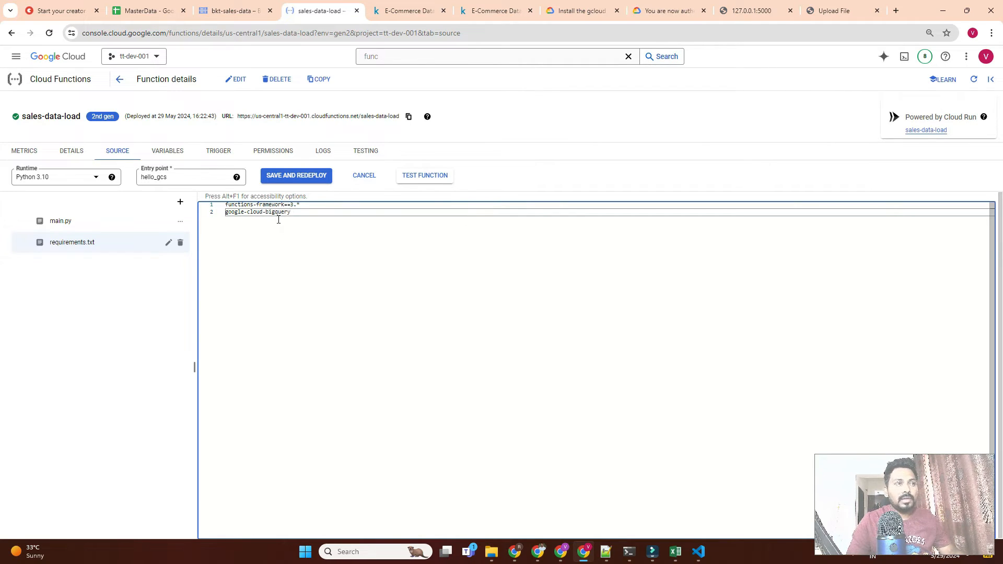
- Copy load_bq(filename) from its definition in main.py and add it as a call after the last print line of hello_gcs
{"action": "left_click", "coordinate": [94, 222]}
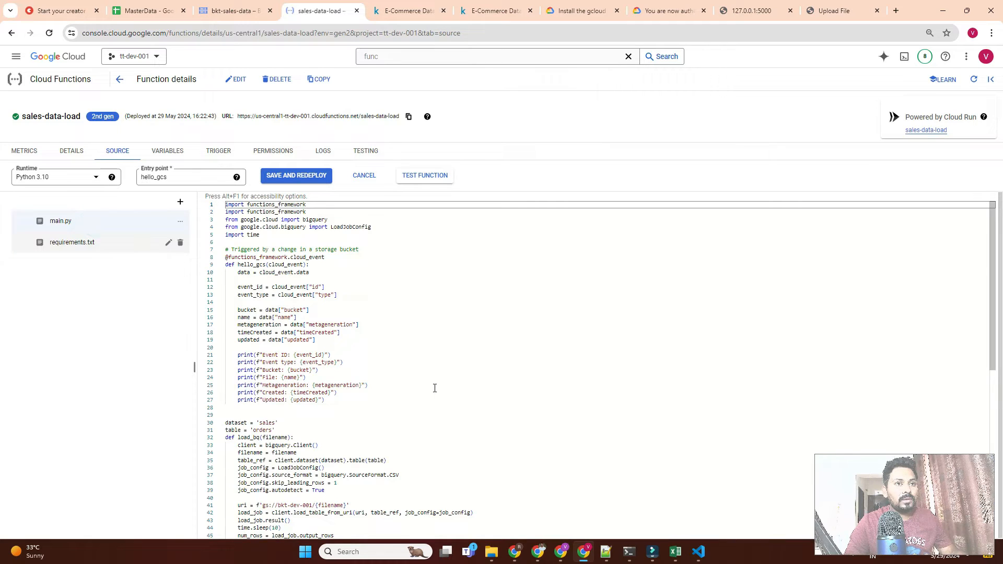
{"action": "scroll", "coordinate": [435, 388], "scroll_direction": "down", "scroll_amount": 3}
{"action": "left_click_drag", "start_coordinate": [322, 323], "coordinate": [267, 253]}
{"action": "left_click", "coordinate": [248, 359]}
{"action": "double_click", "coordinate": [248, 359]}
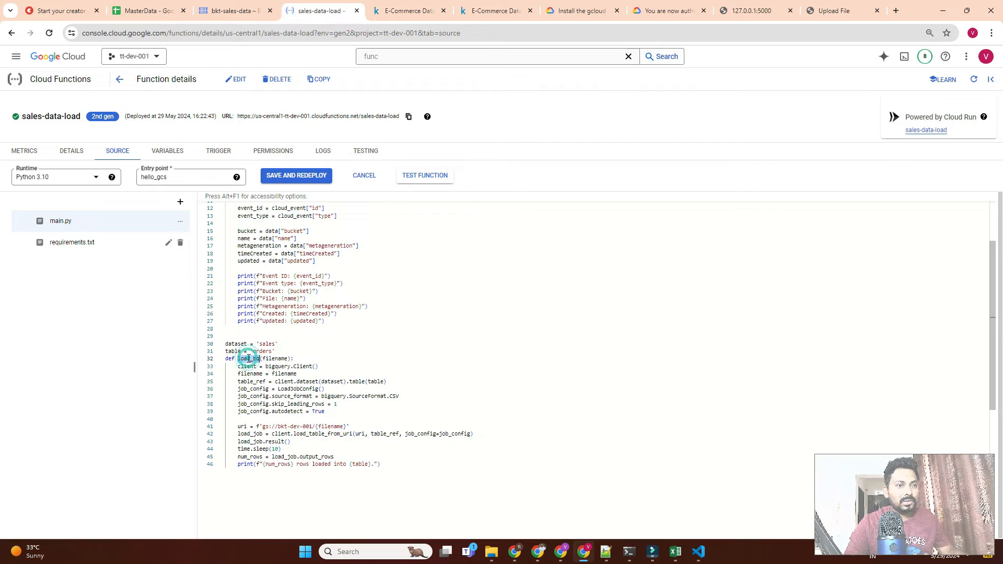
{"action": "left_click", "coordinate": [248, 359]}
{"action": "left_click_drag", "start_coordinate": [238, 359], "coordinate": [292, 360]}
{"action": "key", "text": "ctrl+c"}
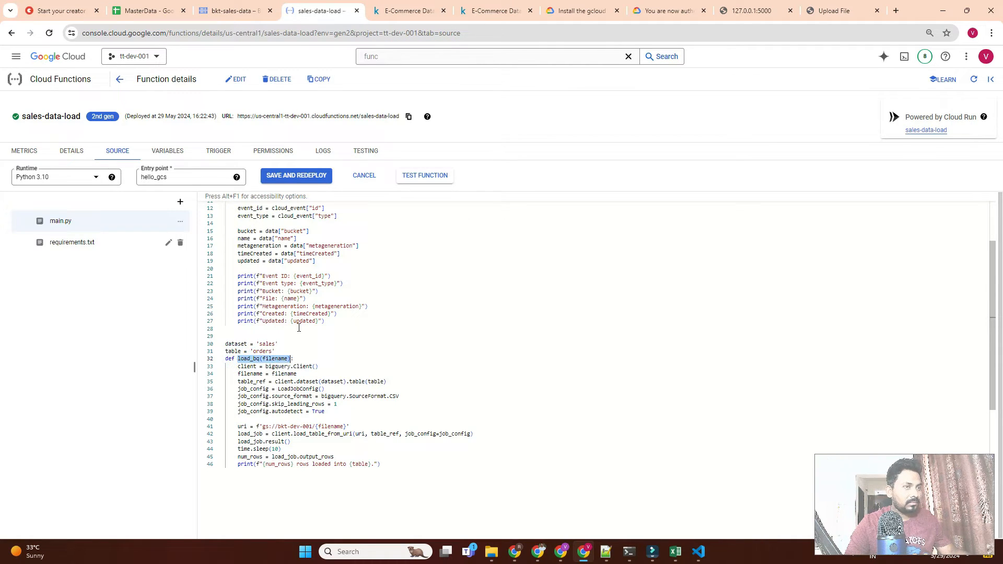
{"action": "left_click", "coordinate": [343, 321]}
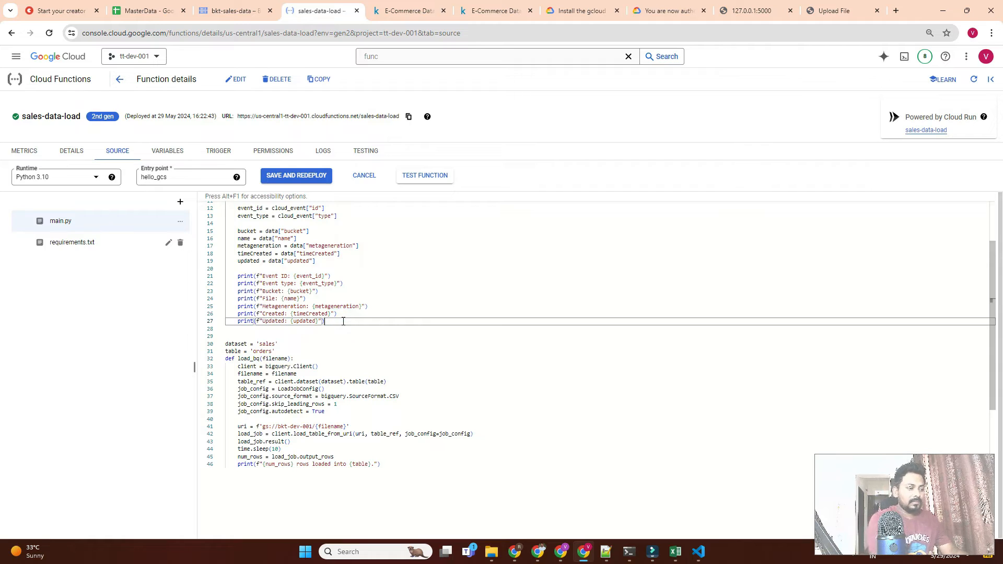
{"action": "key", "text": "Return"}
{"action": "key", "text": "ctrl+v"}
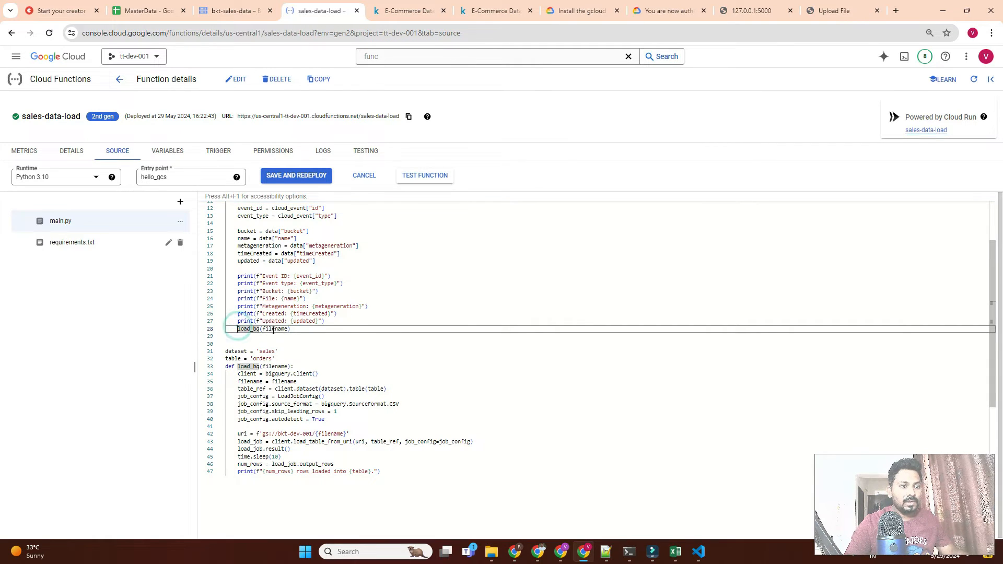
- Rename the name variable to filename in hello_gcs, both in its data["name"] assignment and in the File print line
{"action": "double_click", "coordinate": [274, 328]}
{"action": "scroll", "coordinate": [354, 348], "scroll_direction": "up", "scroll_amount": 2}
{"action": "scroll", "coordinate": [355, 347], "scroll_direction": "up", "scroll_amount": 1}
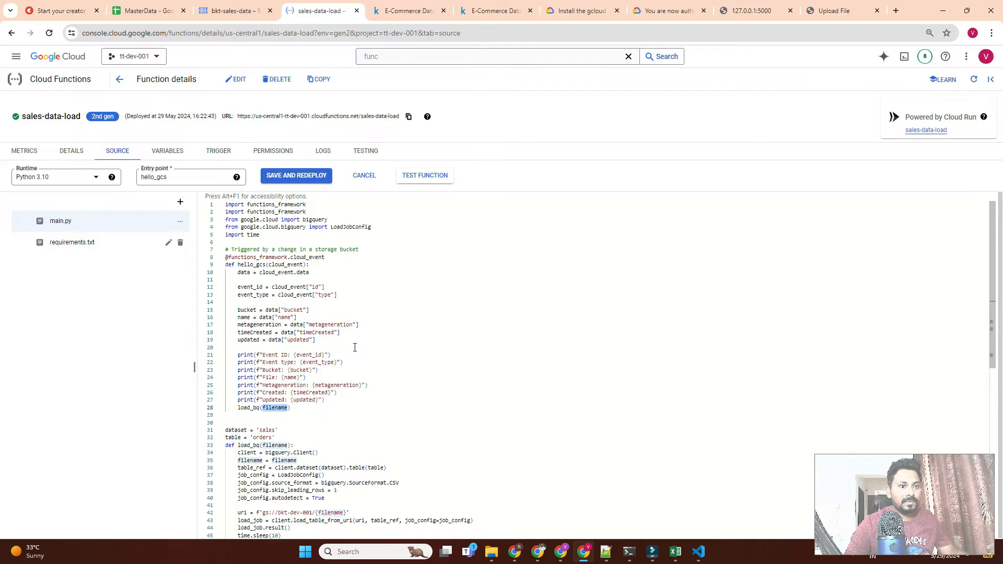
{"action": "left_click", "coordinate": [240, 318]}
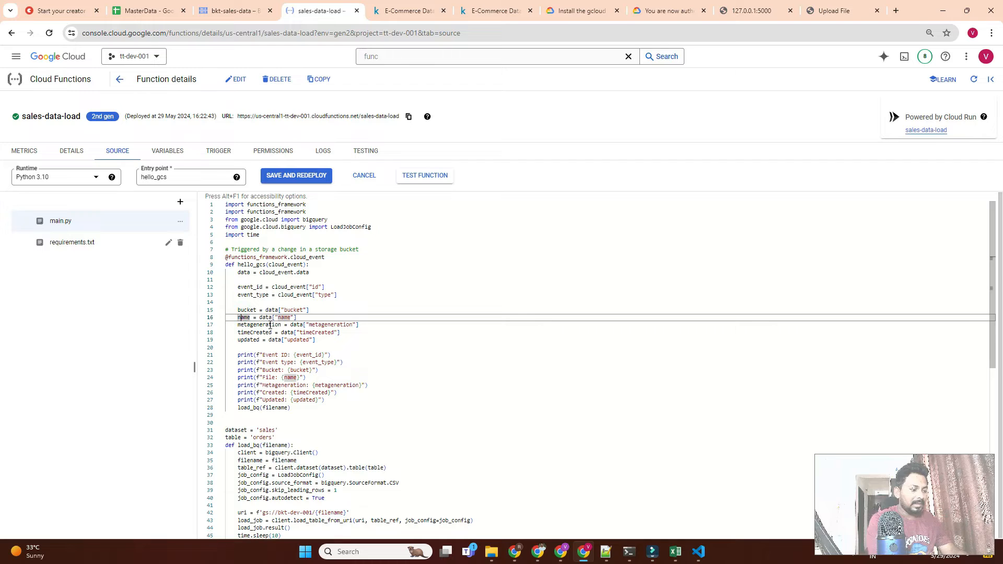
{"action": "type", "text": "file"}
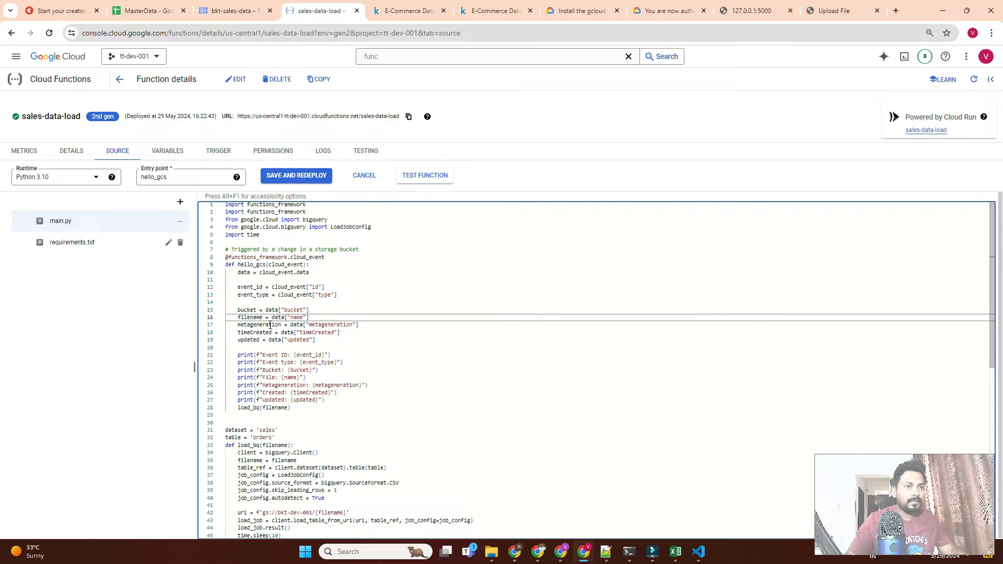
{"action": "left_click", "coordinate": [285, 377]}
{"action": "type", "text": "file"}
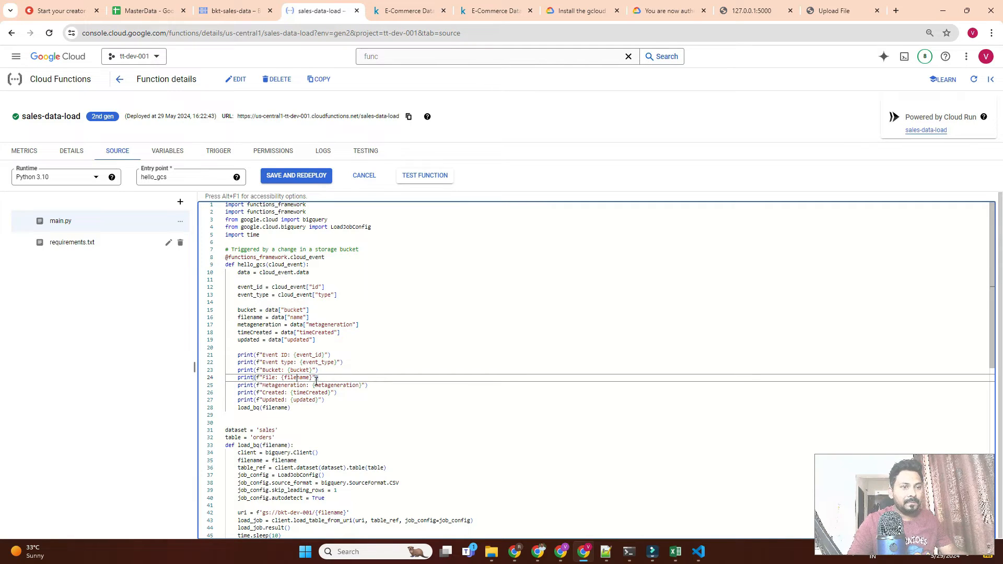
- Copy the bucket name bkt-sales-data from Cloud Storage and replace the bucket name in the uri line of load_bq with it
{"action": "left_click", "coordinate": [353, 422]}
{"action": "scroll", "coordinate": [353, 422], "scroll_direction": "down", "scroll_amount": 2}
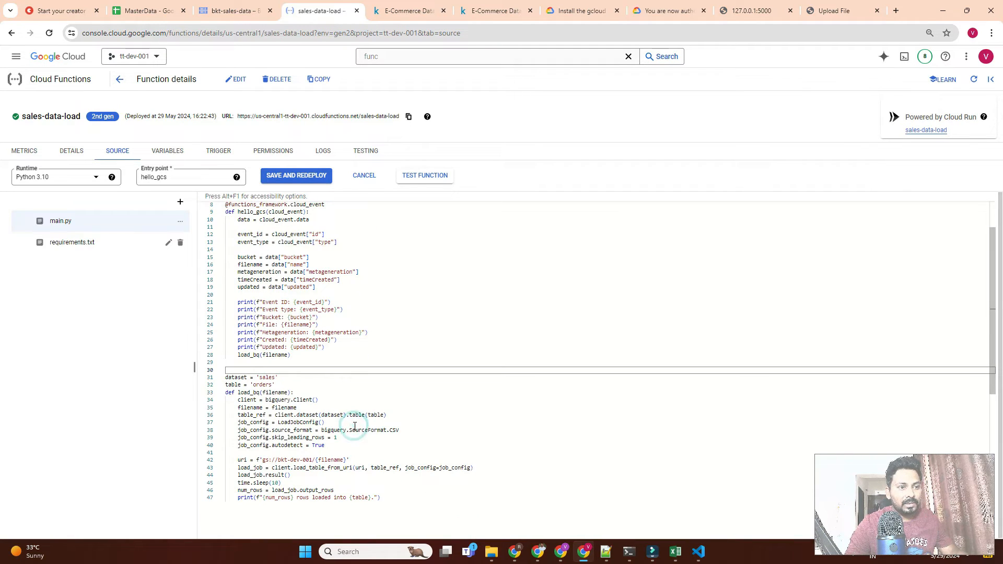
{"action": "double_click", "coordinate": [291, 459]}
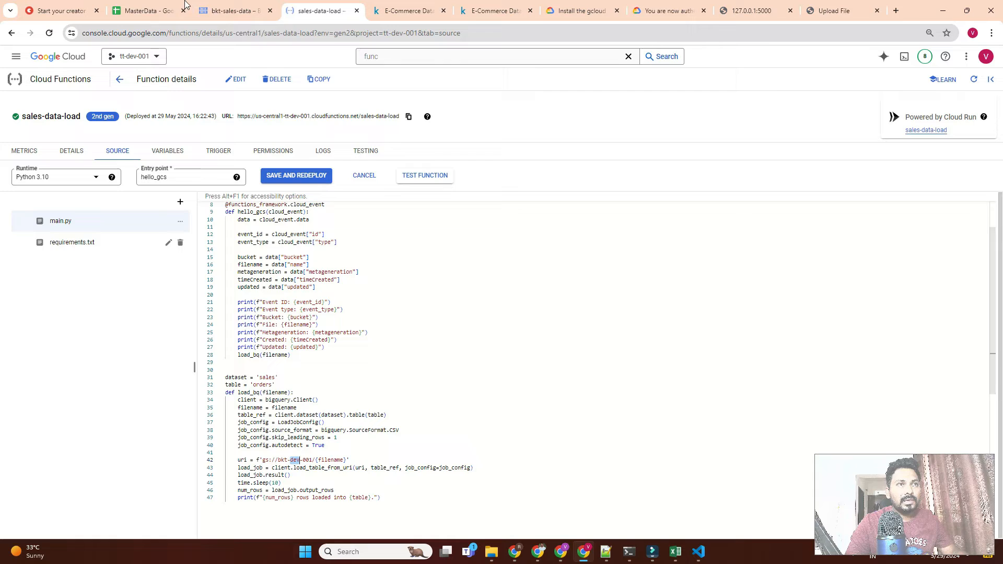
{"action": "left_click", "coordinate": [239, 14]}
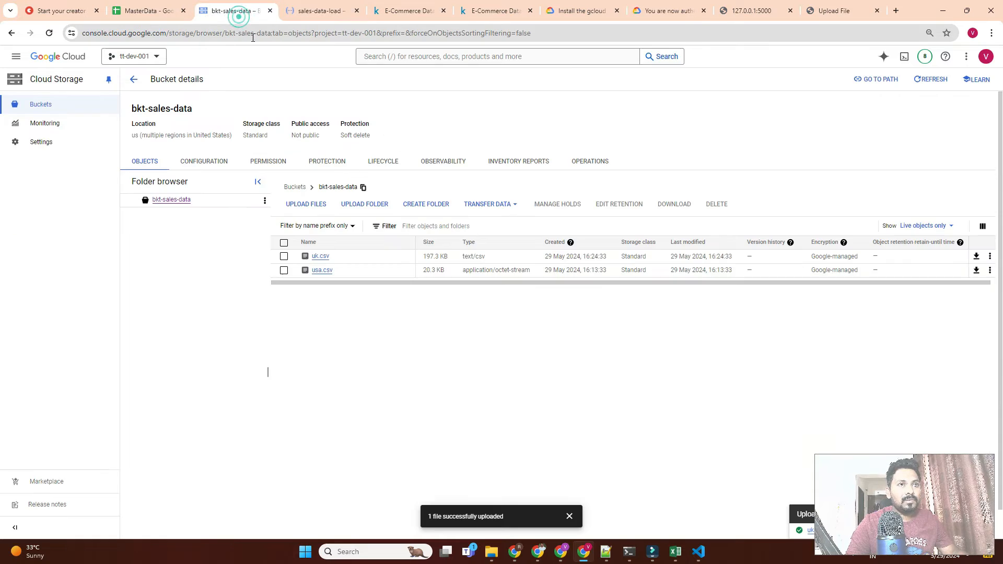
{"action": "left_click", "coordinate": [363, 187]}
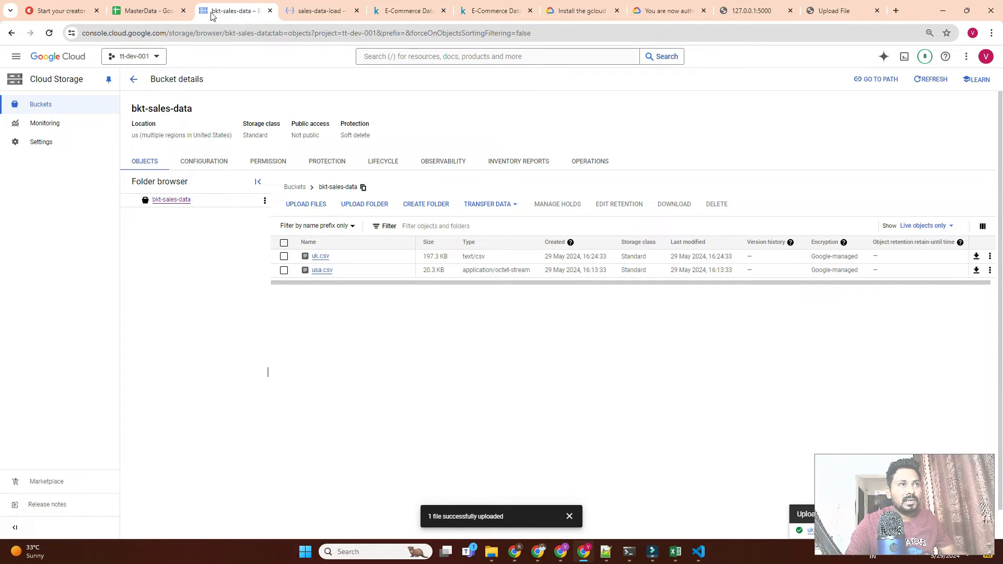
{"action": "left_click", "coordinate": [321, 10]}
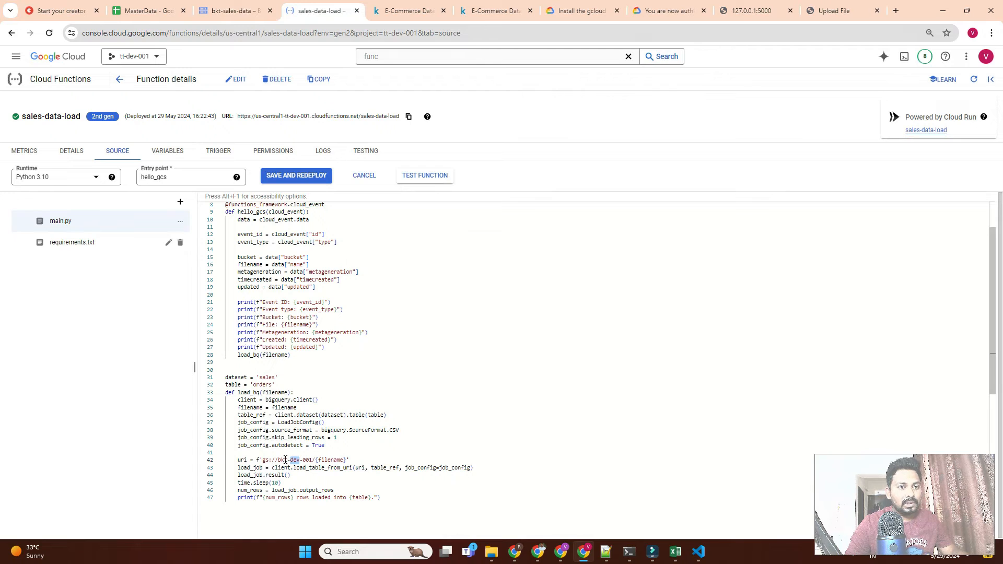
{"action": "left_click_drag", "start_coordinate": [278, 460], "coordinate": [311, 460]}
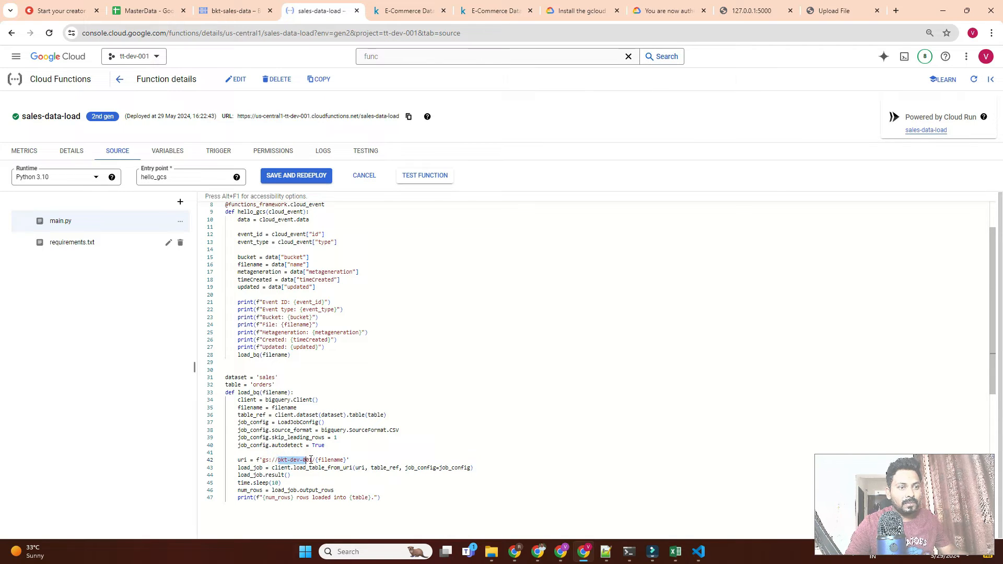
{"action": "key", "text": "ctrl+v"}
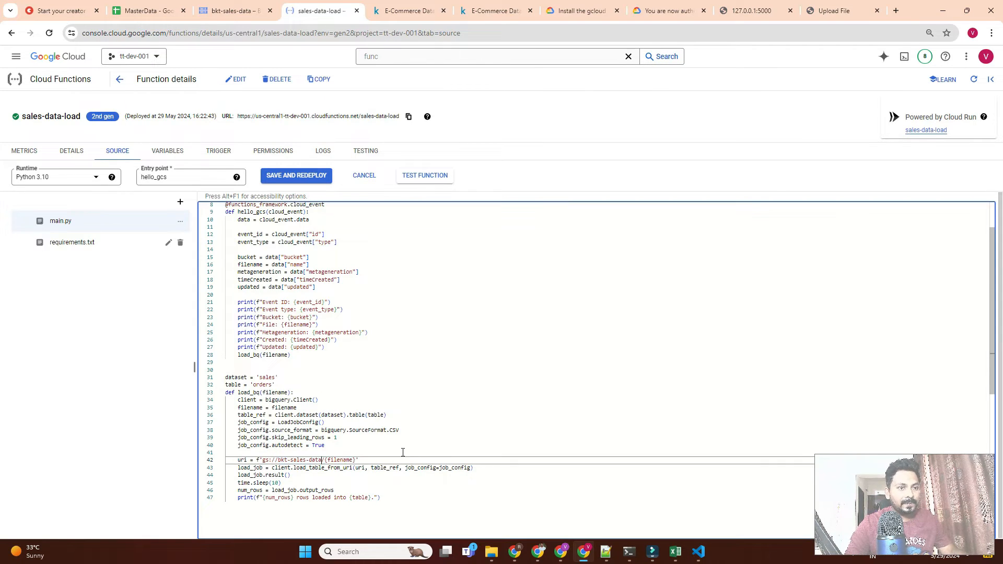
- Remove the blank line above the uri line in load_bq
{"action": "left_click", "coordinate": [271, 446]}
{"action": "left_click", "coordinate": [269, 454]}
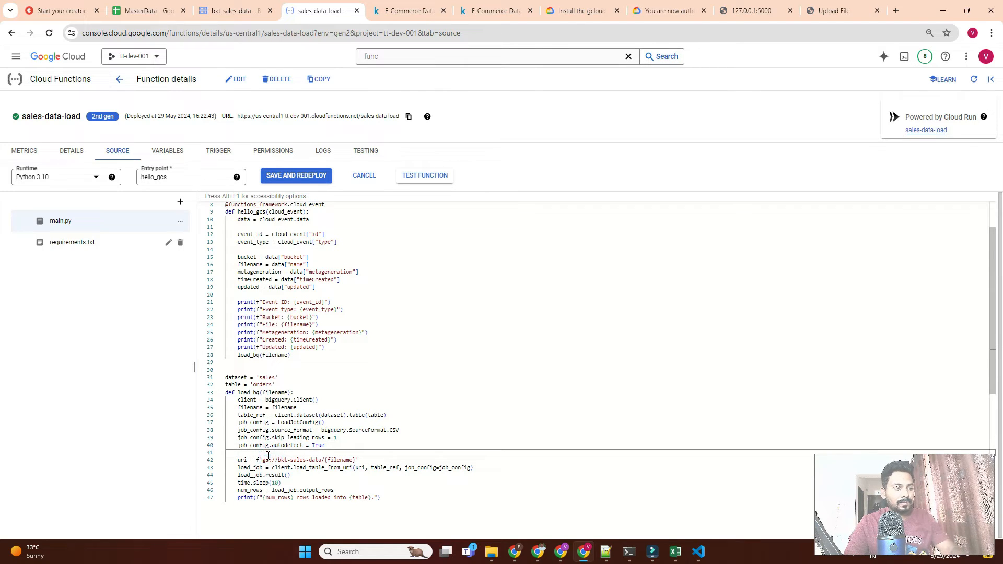
{"action": "key", "text": "BackSpace"}
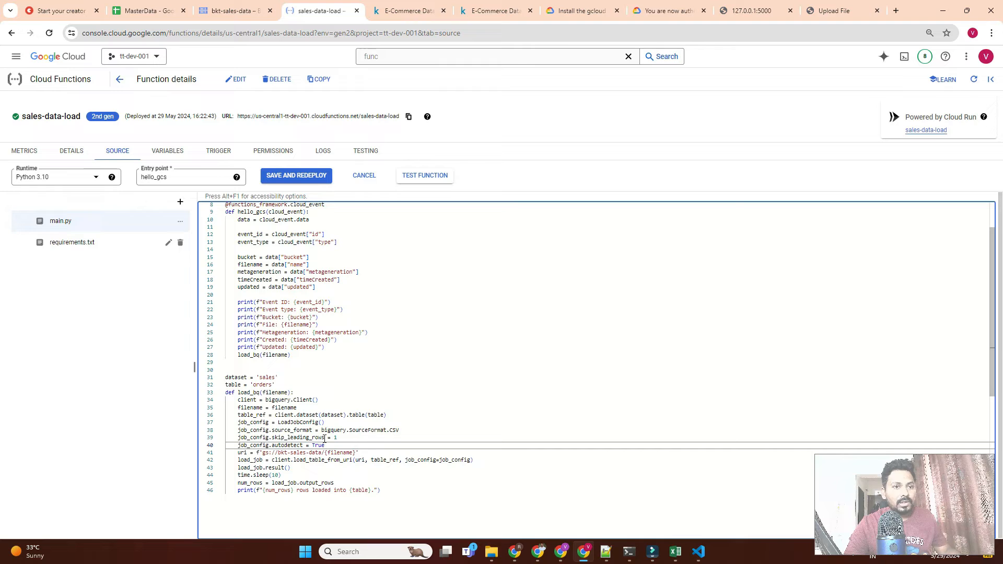
- Look up LoadJobConfig from the load_bq code in a new browser tab and examine the properties in its Python reference
{"action": "left_click", "coordinate": [271, 430]}
{"action": "double_click", "coordinate": [250, 422]}
{"action": "double_click", "coordinate": [296, 422]}
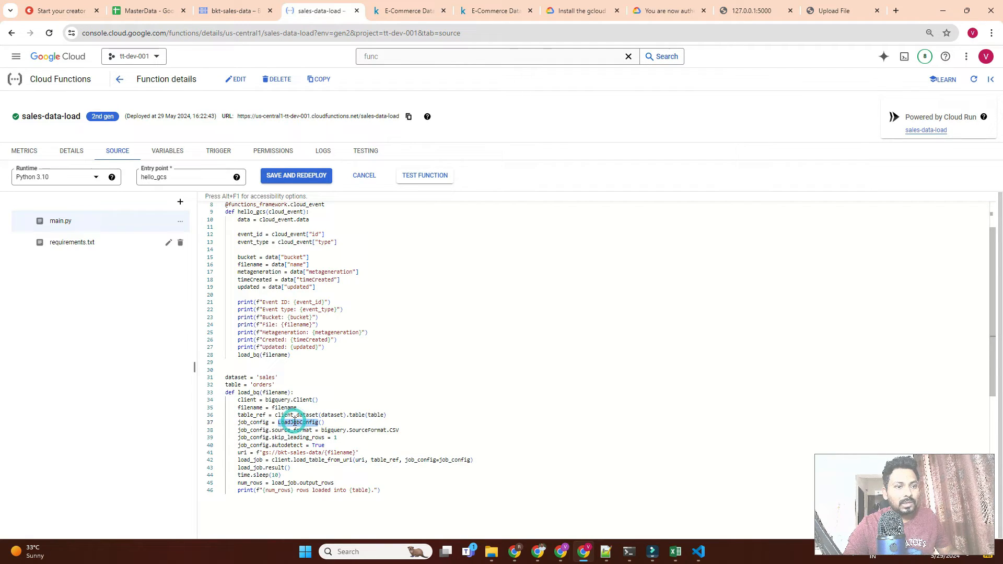
{"action": "key", "text": "ctrl+c"}
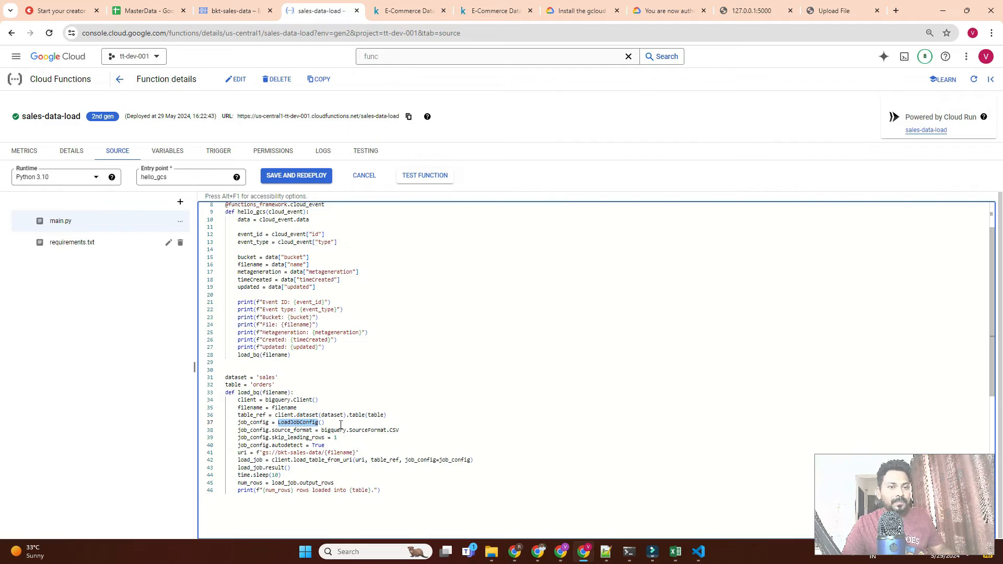
{"action": "left_click_drag", "start_coordinate": [335, 422], "coordinate": [280, 422]}
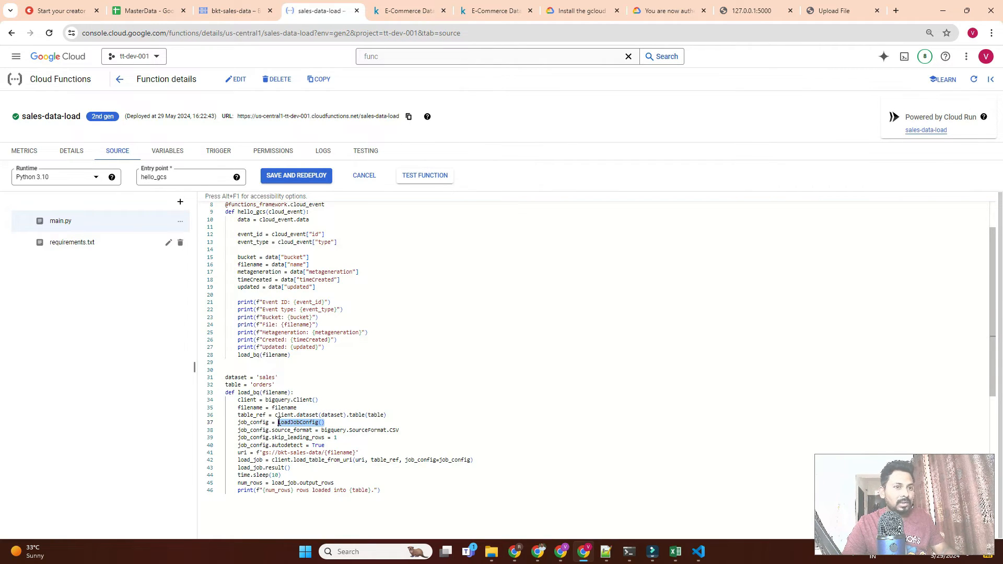
{"action": "left_click", "coordinate": [896, 11]}
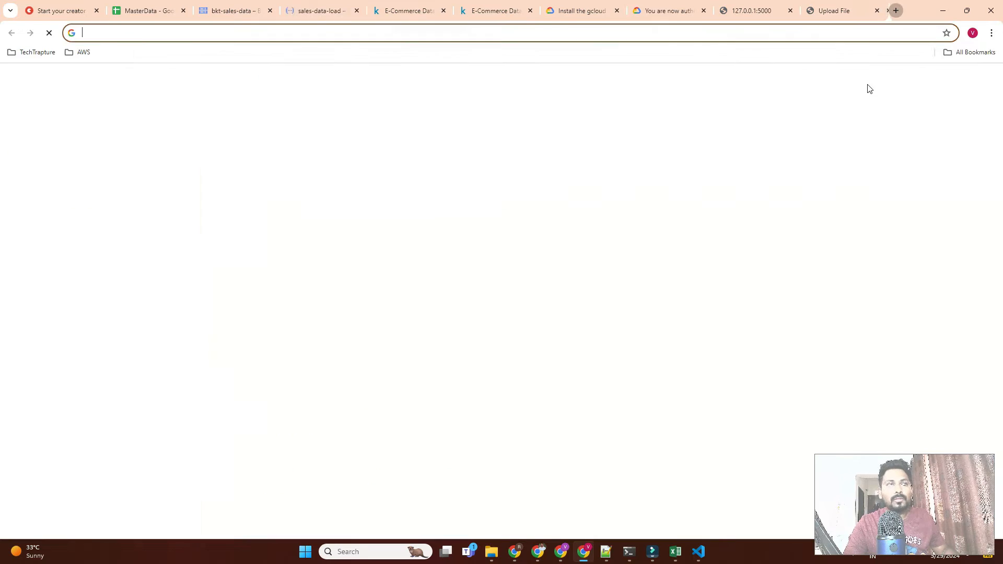
{"action": "key", "text": "ctrl+v"}
{"action": "key", "text": "Return"}
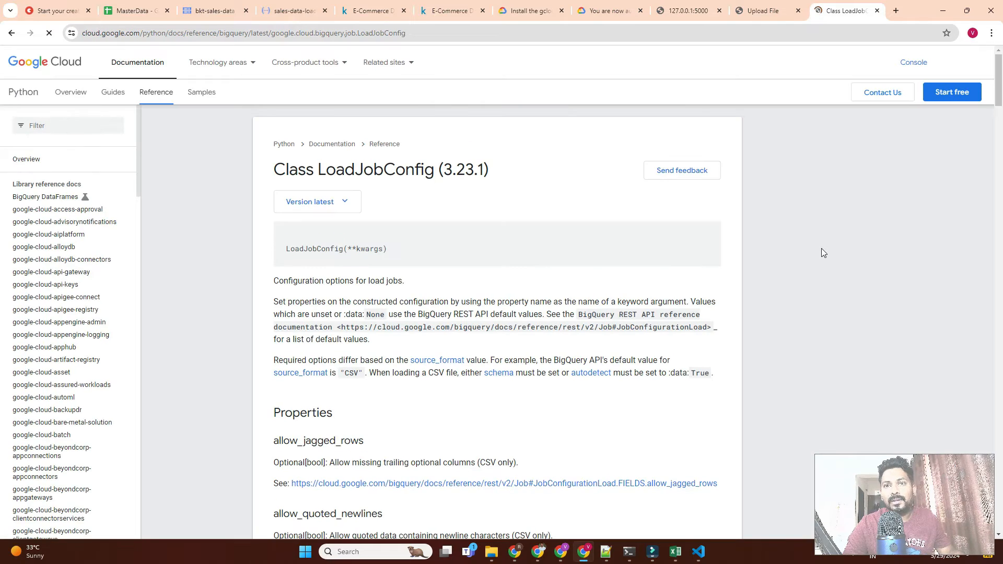
{"action": "scroll", "coordinate": [794, 350], "scroll_direction": "down", "scroll_amount": 3}
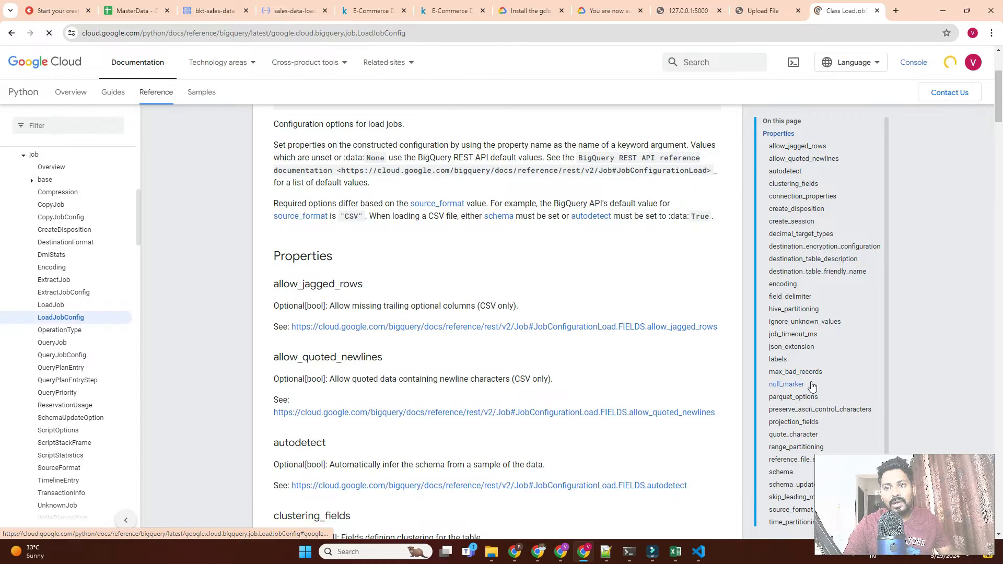
- Compare the source_format and skip_leading_rows settings in load_bq with the property list in the LoadJobConfig reference
{"action": "key", "text": "alt+Tab"}
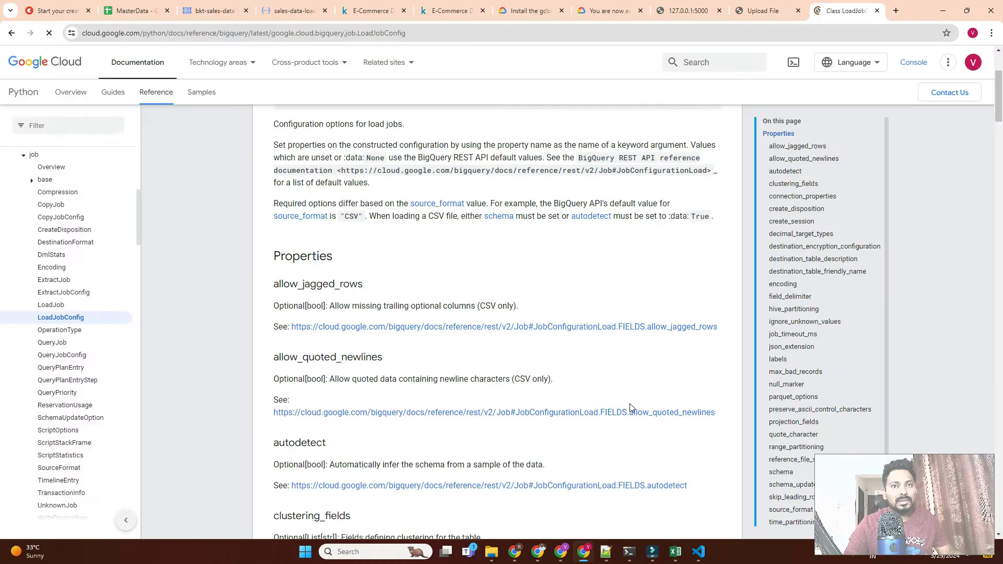
{"action": "left_click", "coordinate": [704, 551]}
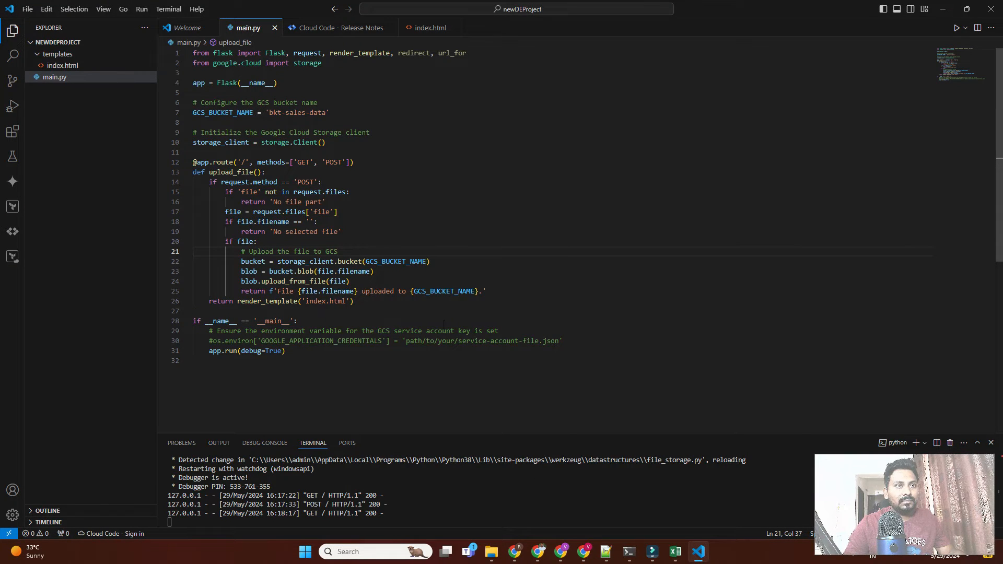
{"action": "left_click", "coordinate": [584, 552]}
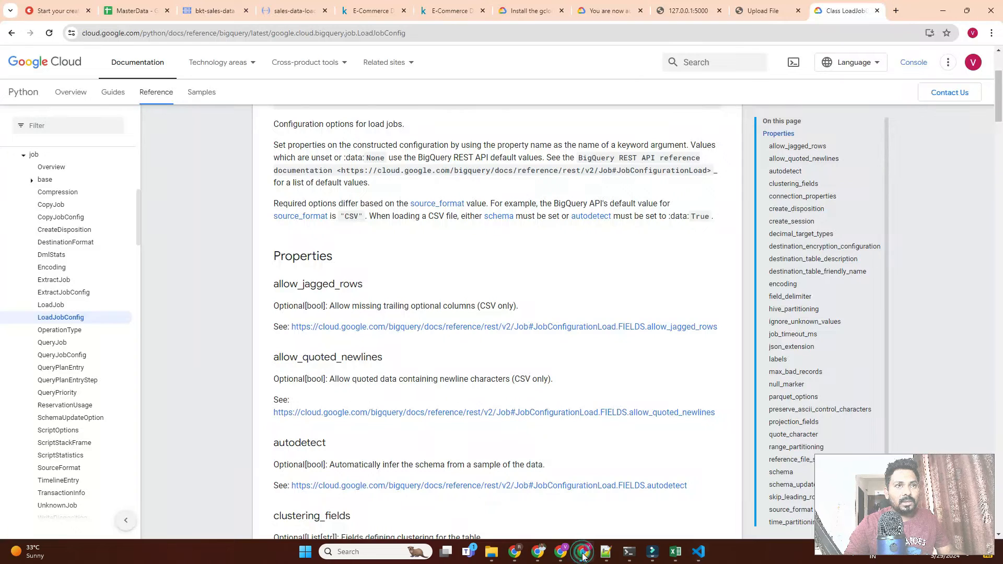
{"action": "left_click", "coordinate": [287, 10]}
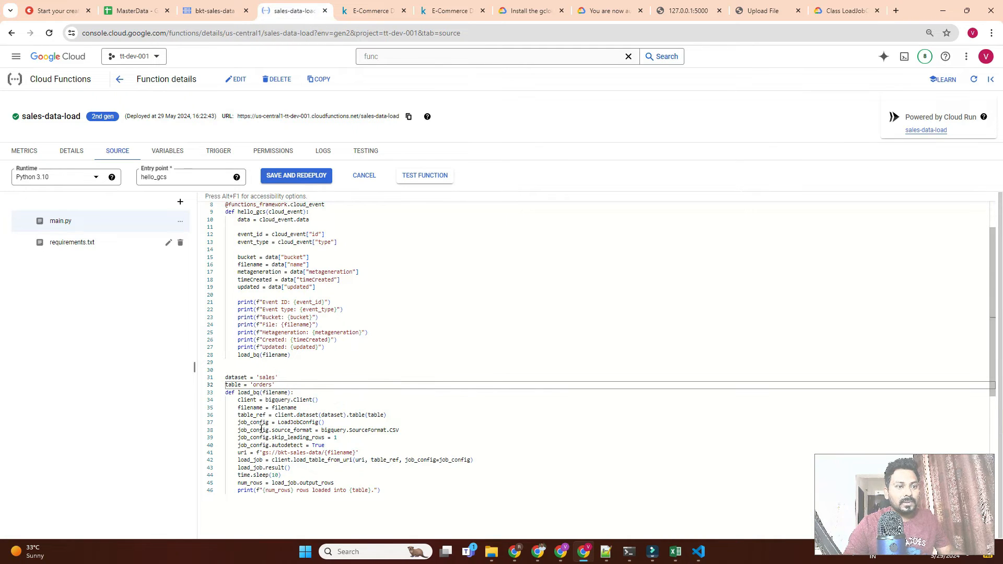
{"action": "double_click", "coordinate": [290, 430]}
{"action": "double_click", "coordinate": [290, 437]}
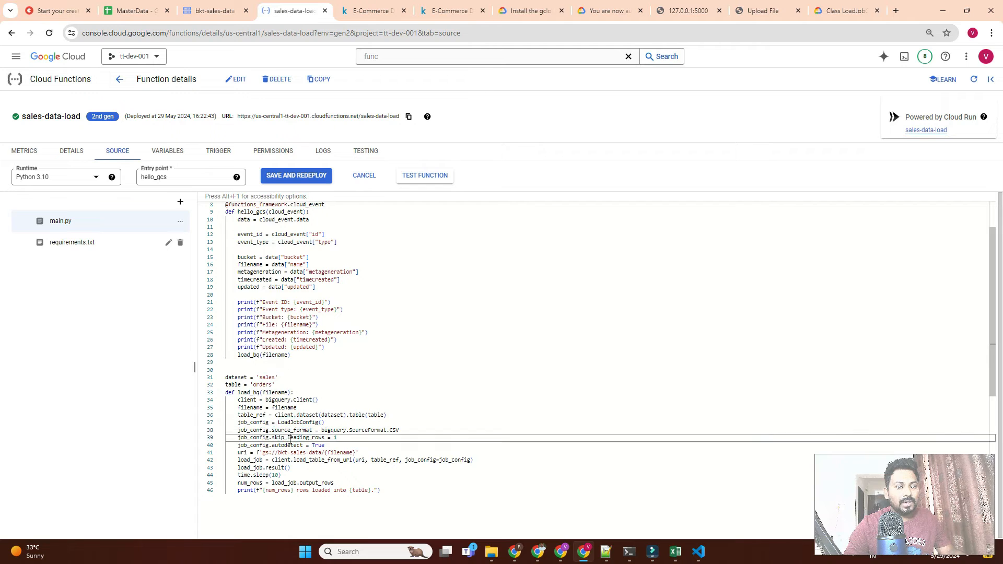
{"action": "left_click", "coordinate": [845, 11]}
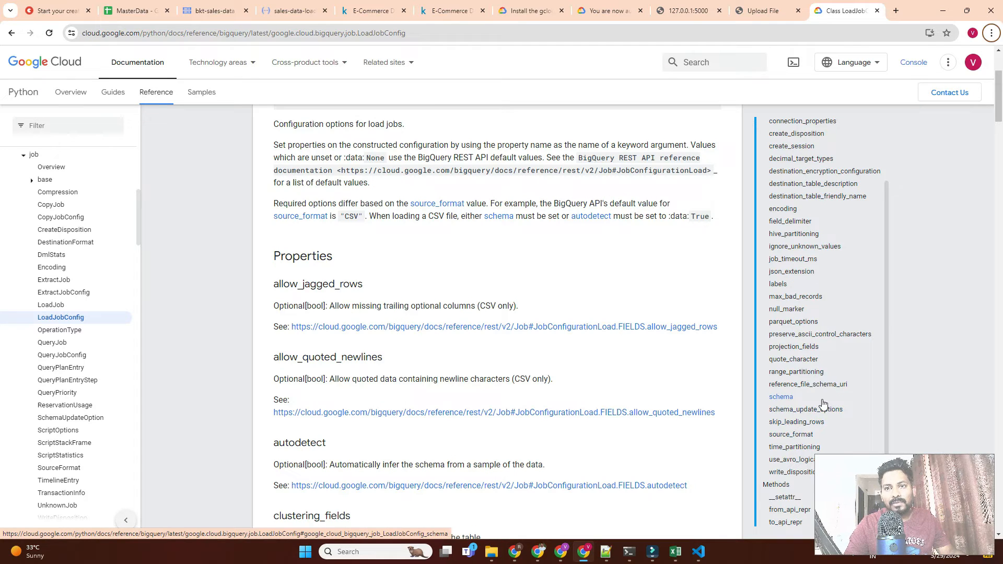
{"action": "key", "text": "alt+Tab"}
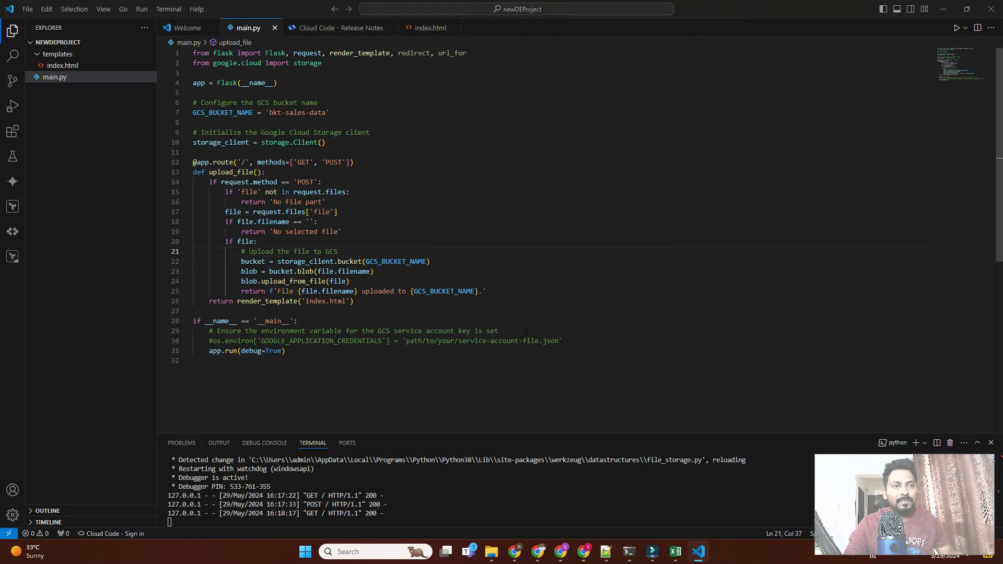
{"action": "key", "text": "alt+Tab"}
{"action": "left_click", "coordinate": [308, 6]}
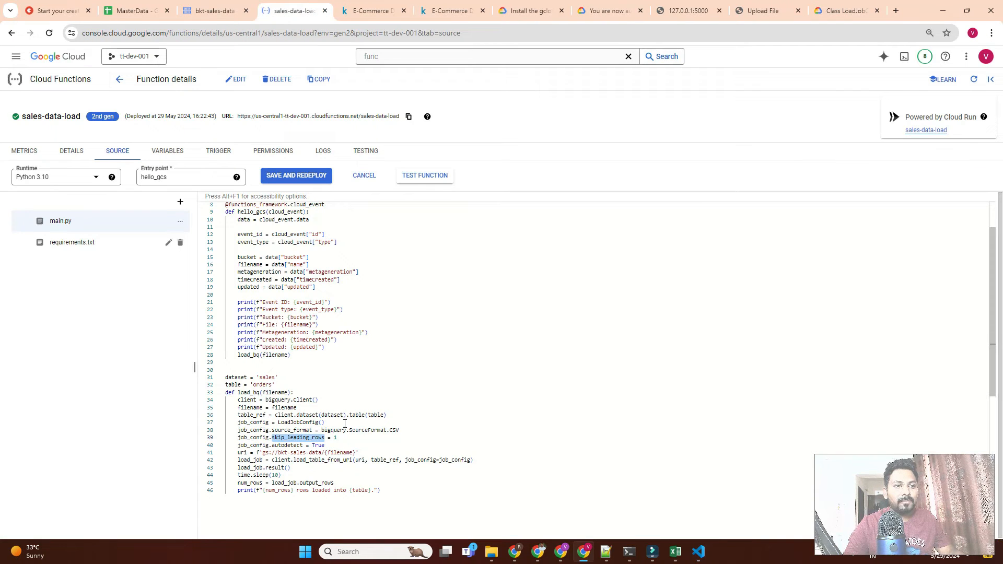
- Check the skip_leading_rows setting in load_bq against the header row and first data row of data.csv in Excel
{"action": "triple_click", "coordinate": [338, 439]}
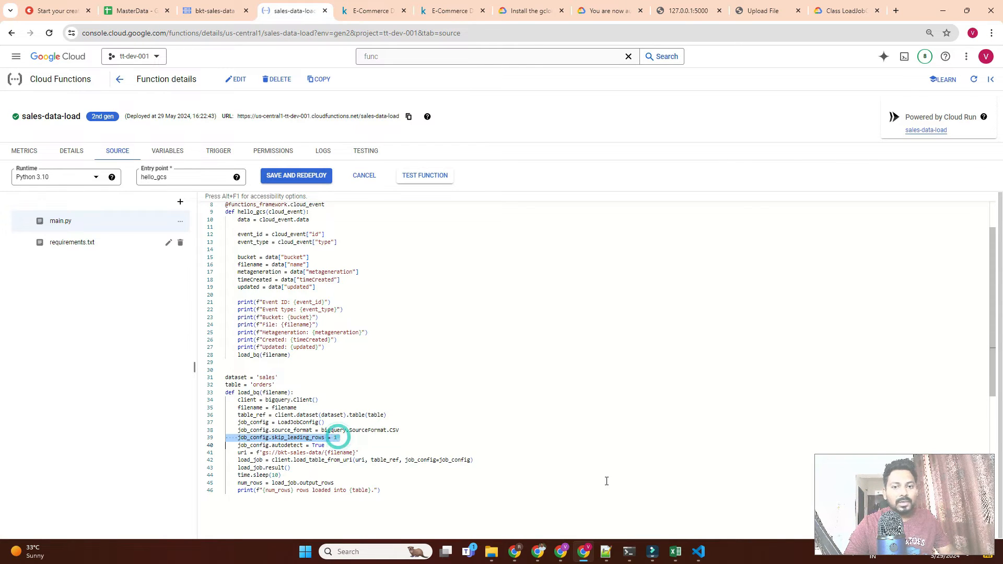
{"action": "left_click", "coordinate": [674, 549]}
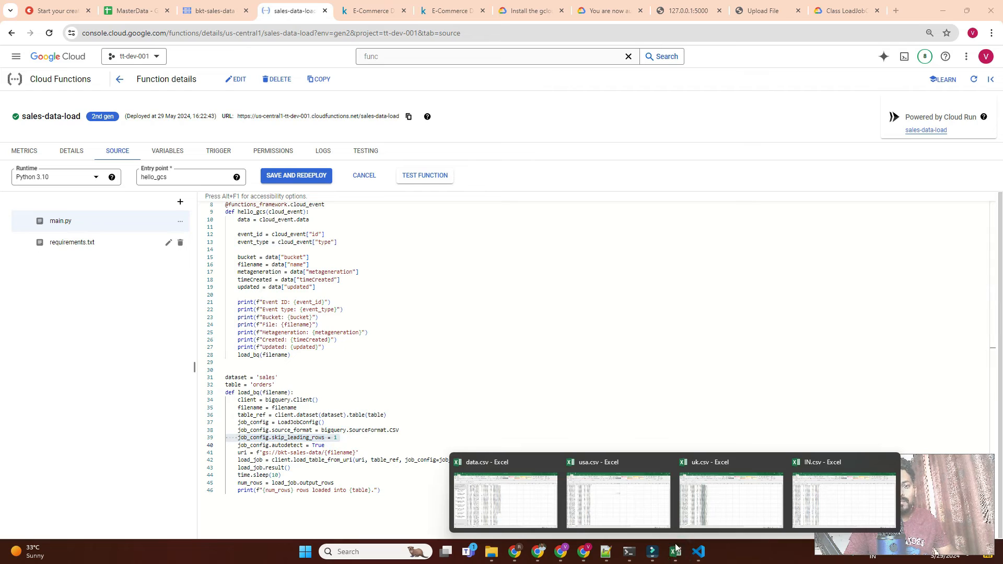
{"action": "left_click", "coordinate": [507, 496]}
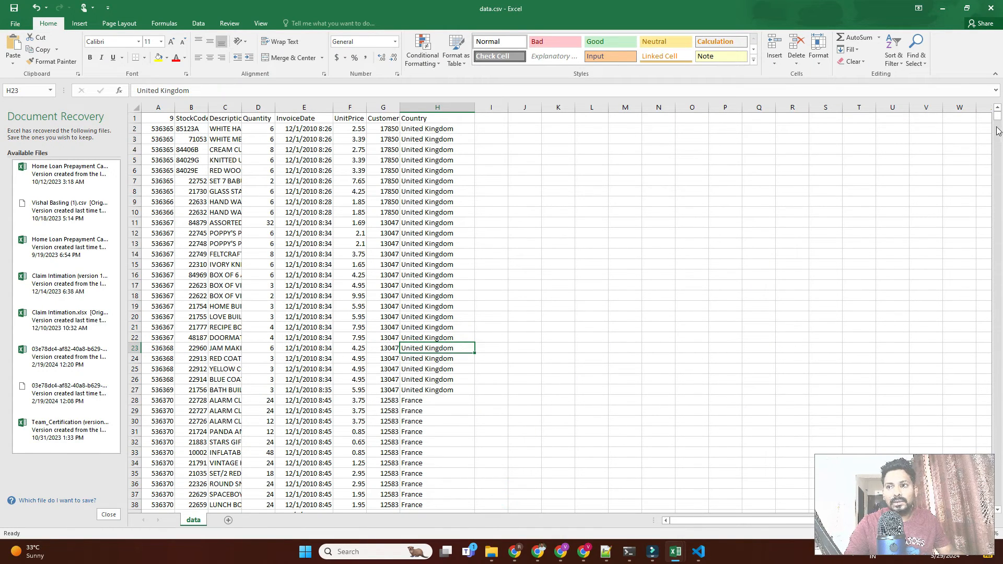
{"action": "left_click", "coordinate": [285, 128]}
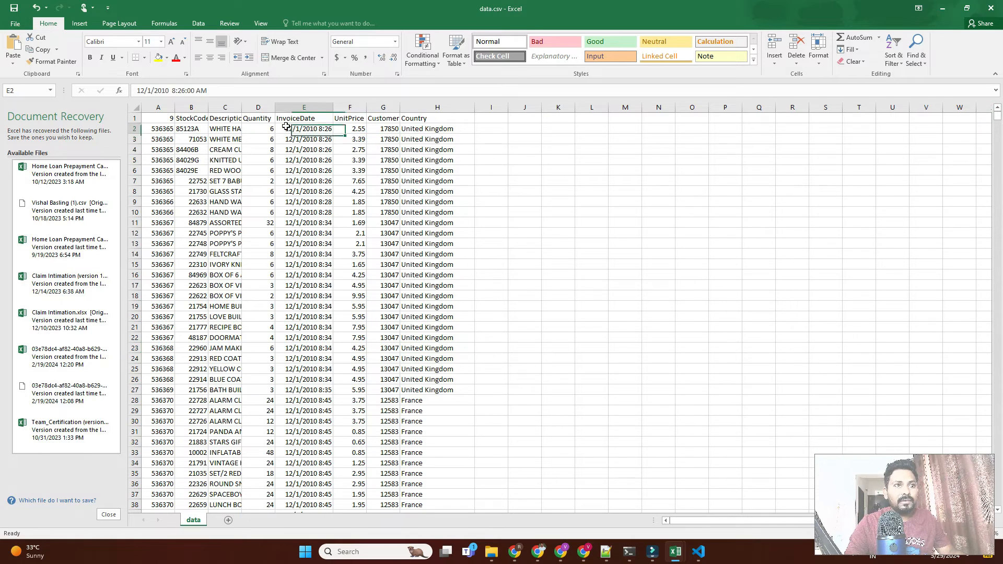
{"action": "left_click", "coordinate": [336, 136]}
{"action": "key", "text": "alt+Tab"}
- Review the dataset and table variables defined above load_bq in main.py
{"action": "left_click", "coordinate": [376, 348]}
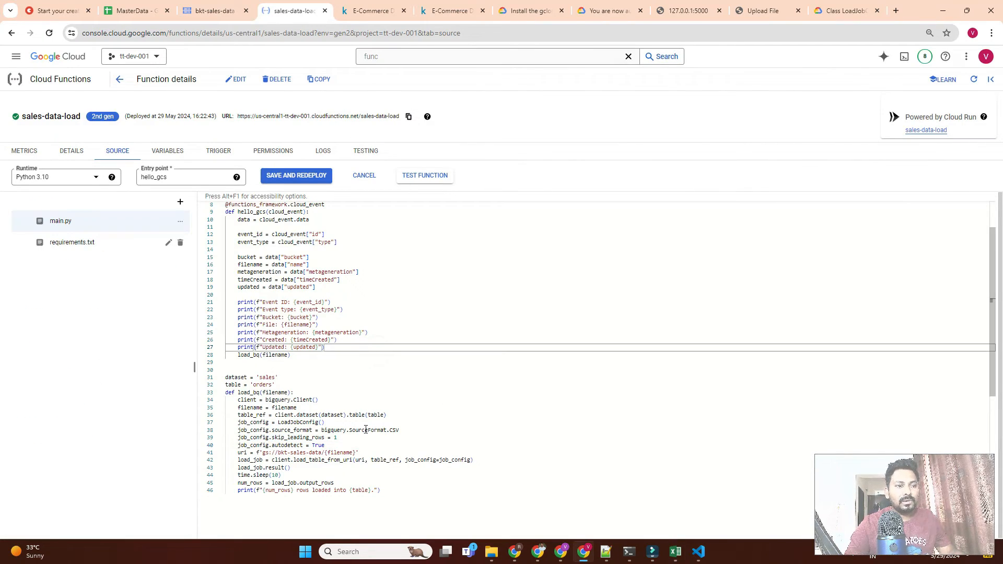
{"action": "left_click", "coordinate": [348, 436]}
{"action": "triple_click", "coordinate": [291, 379]}
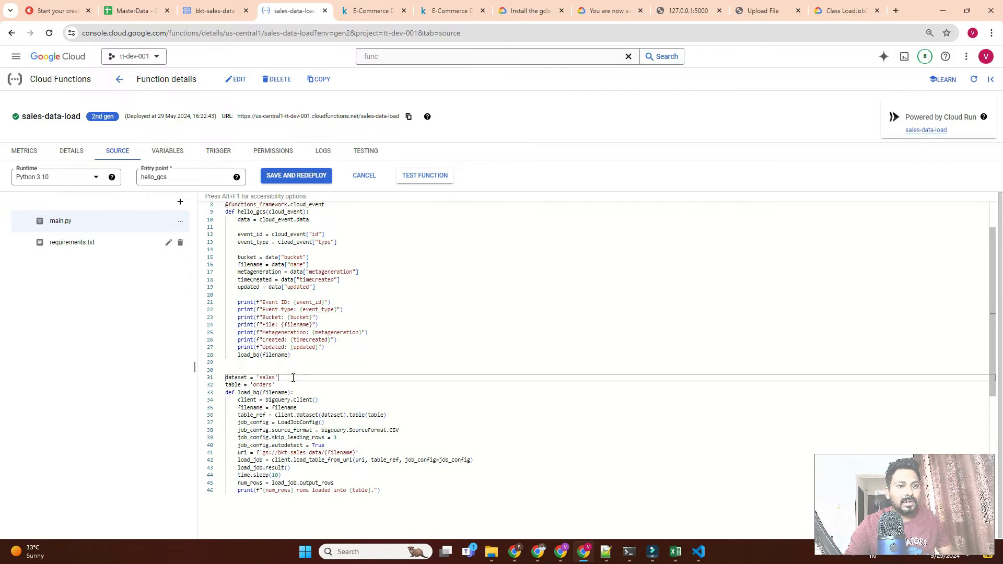
{"action": "triple_click", "coordinate": [285, 384]}
{"action": "left_click", "coordinate": [285, 384]}
{"action": "triple_click", "coordinate": [285, 384]}
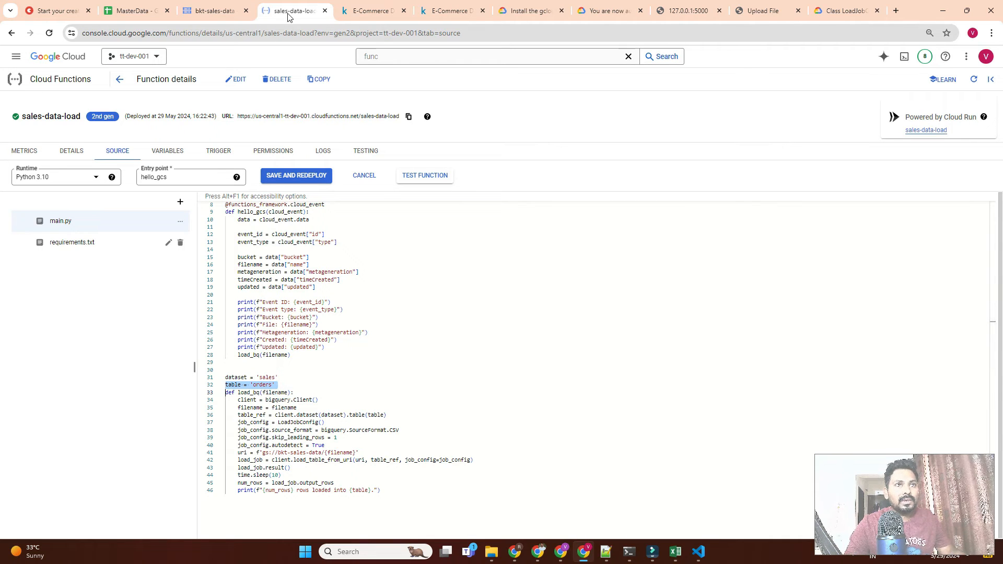
- Duplicate the bkt-sales-data browser tab and open BigQuery in the copy
{"action": "left_click", "coordinate": [215, 12]}
{"action": "right_click", "coordinate": [214, 11]}
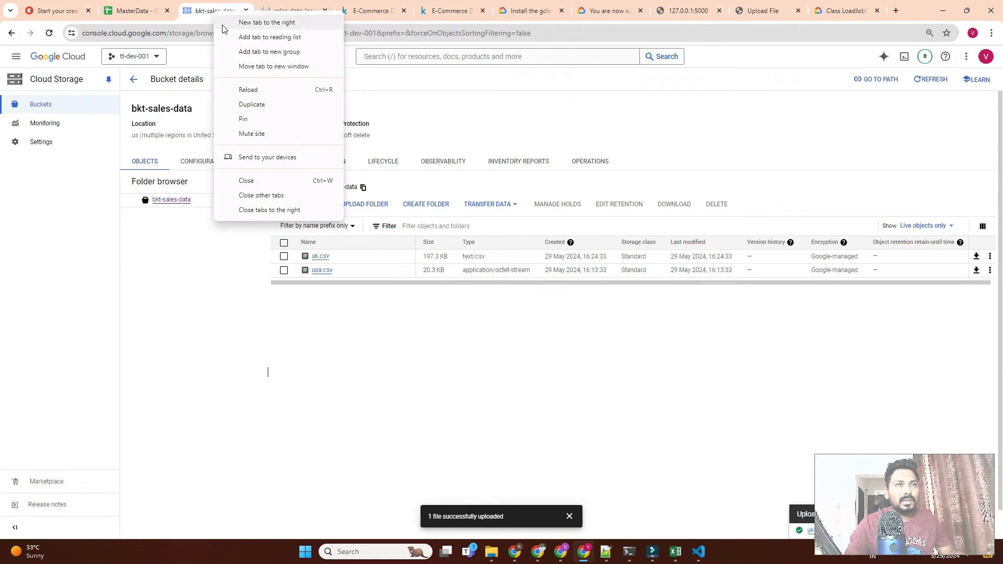
{"action": "left_click", "coordinate": [245, 104]}
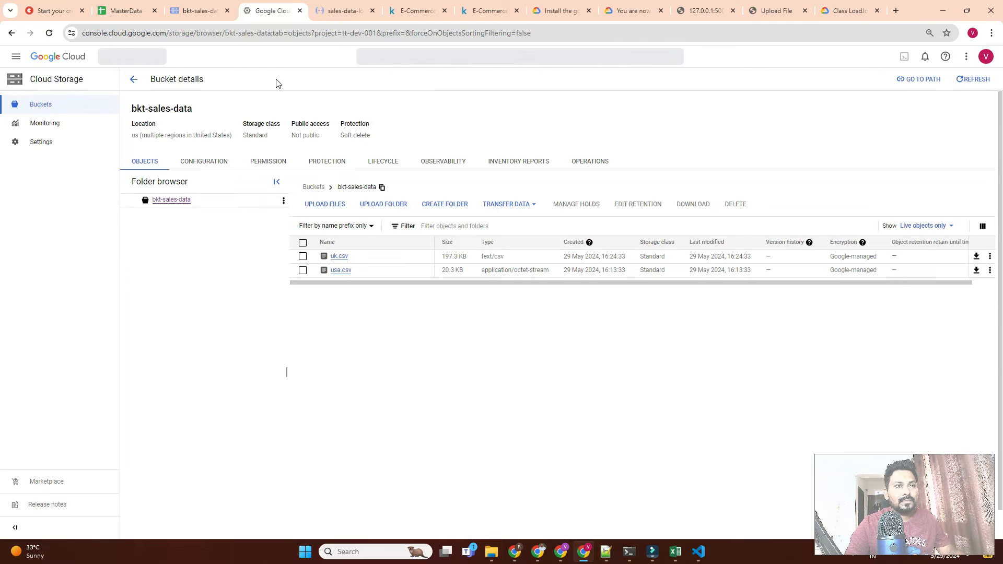
{"action": "left_click", "coordinate": [432, 57]}
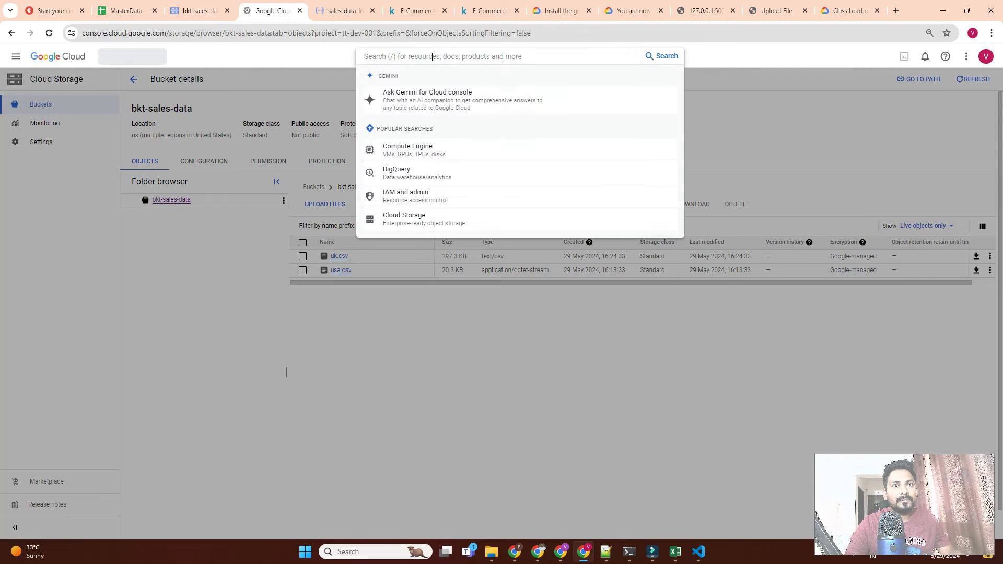
{"action": "left_click", "coordinate": [410, 172]}
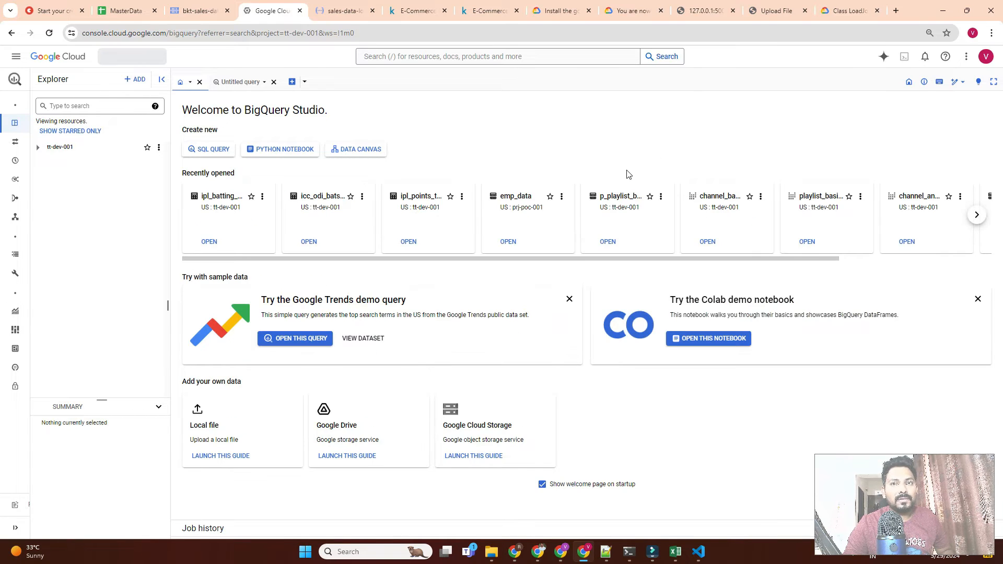
- Create a data set named sales in project tt-dev-001, located in the US multi-region
{"action": "left_click", "coordinate": [158, 147]}
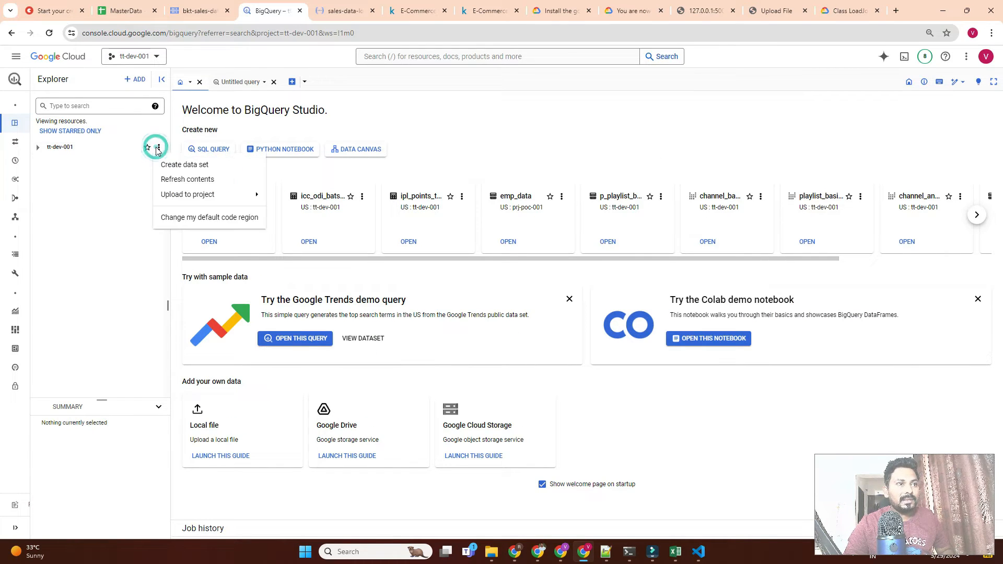
{"action": "left_click", "coordinate": [175, 162]}
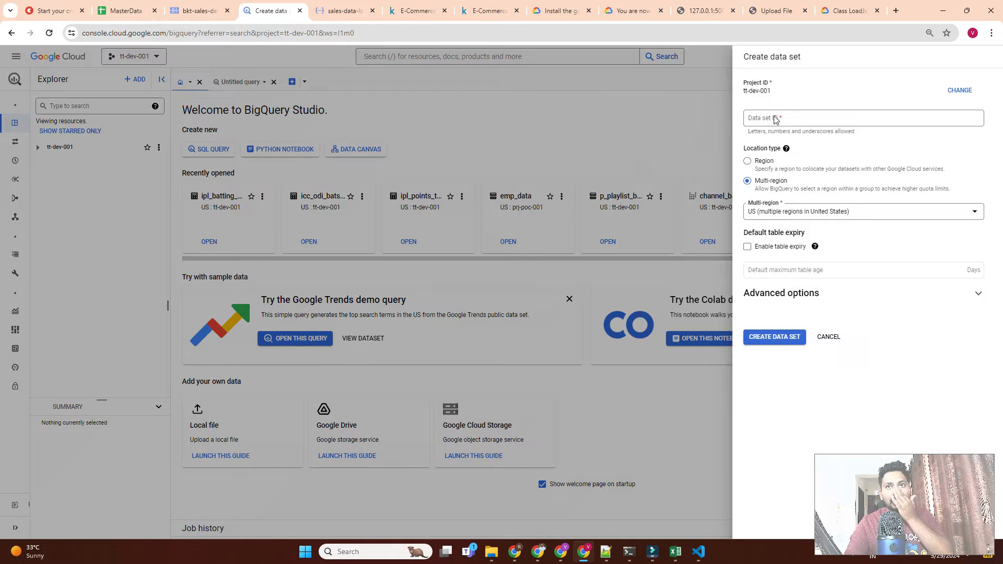
{"action": "left_click", "coordinate": [775, 120]}
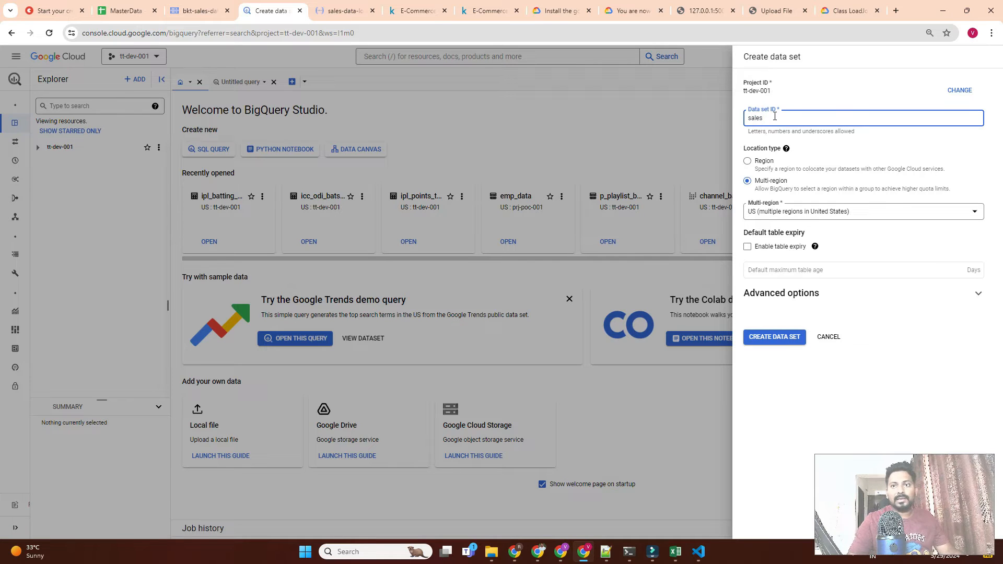
{"action": "left_click", "coordinate": [772, 337]}
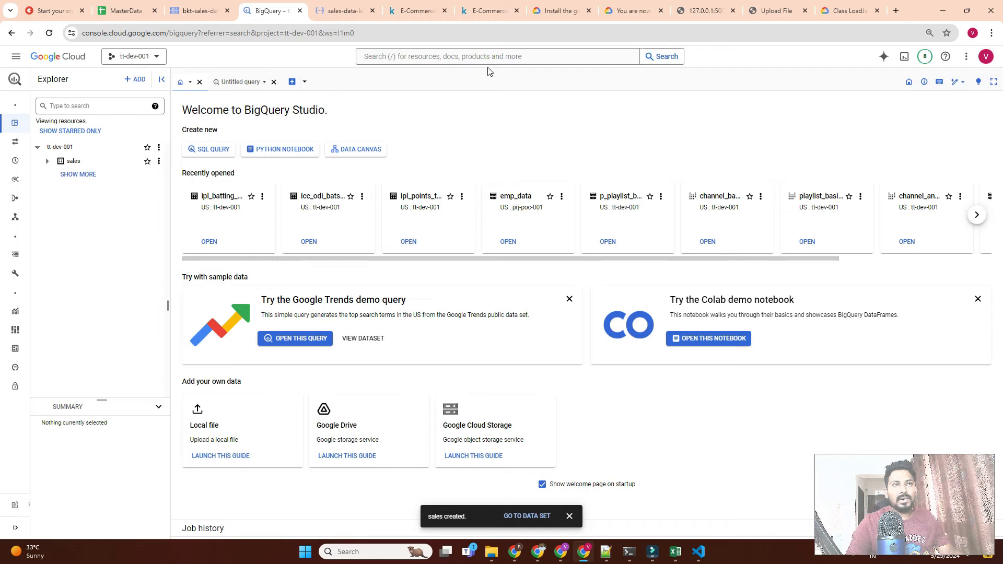
- List all resources of project tt-dev-001 and expand the sales data set to check it for tables
{"action": "left_click", "coordinate": [47, 161]}
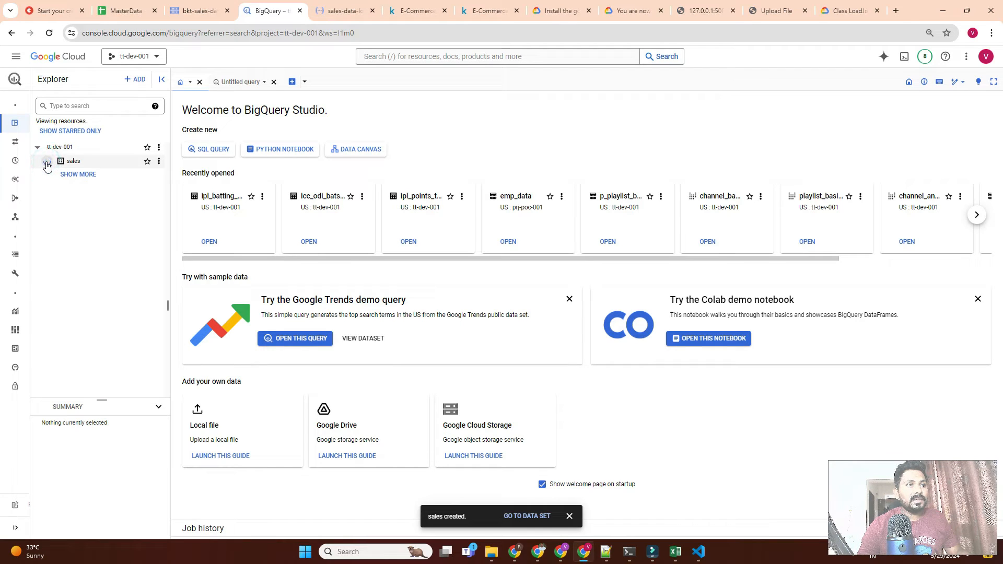
{"action": "left_click", "coordinate": [82, 174]}
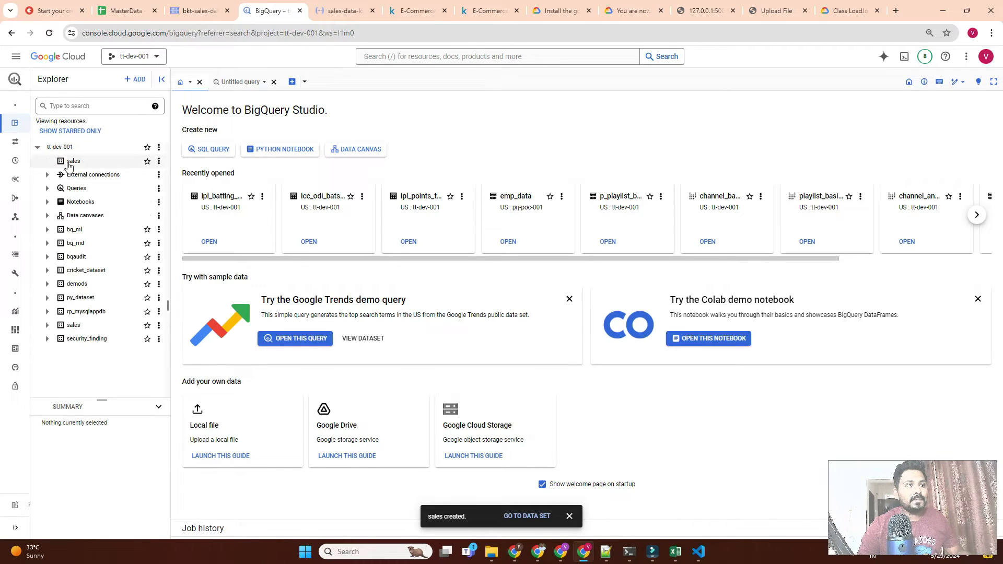
{"action": "left_click", "coordinate": [49, 314]}
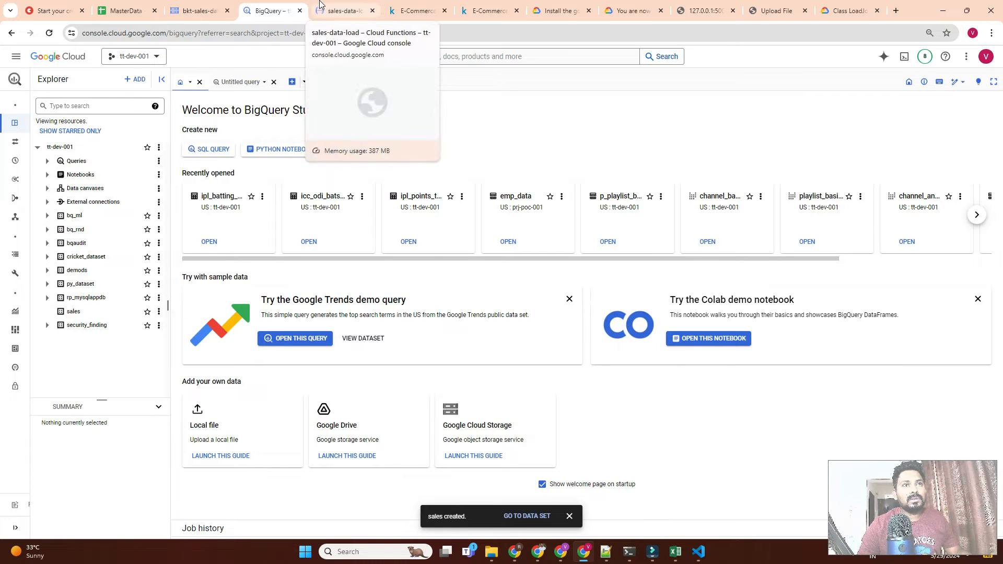
- Review the table variable and the load_bq call in main.py, and save and redeploy the sales-data-load function
{"action": "left_click", "coordinate": [334, 10]}
{"action": "left_click", "coordinate": [380, 332]}
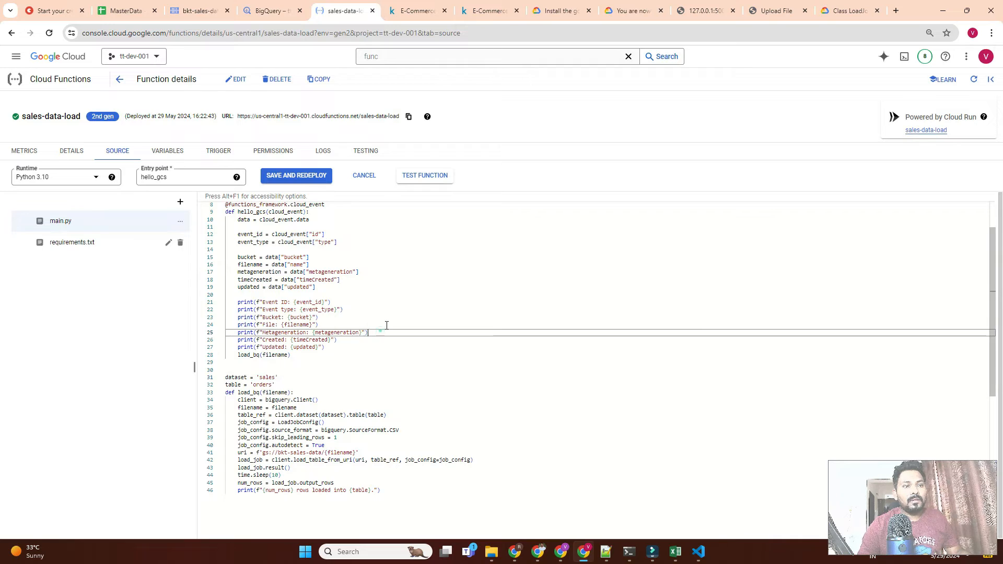
{"action": "scroll", "coordinate": [291, 401], "scroll_direction": "down", "scroll_amount": 2}
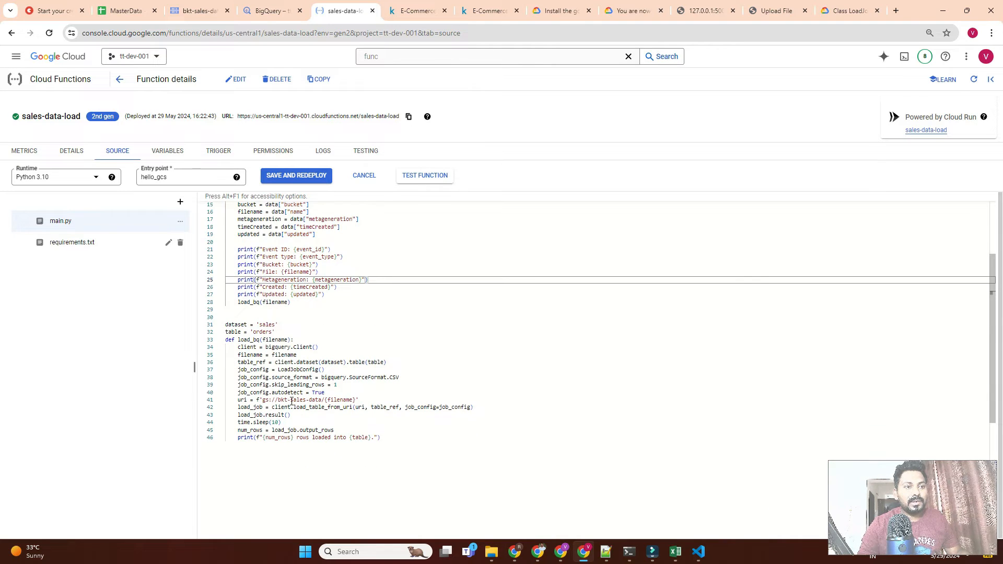
{"action": "triple_click", "coordinate": [278, 331]}
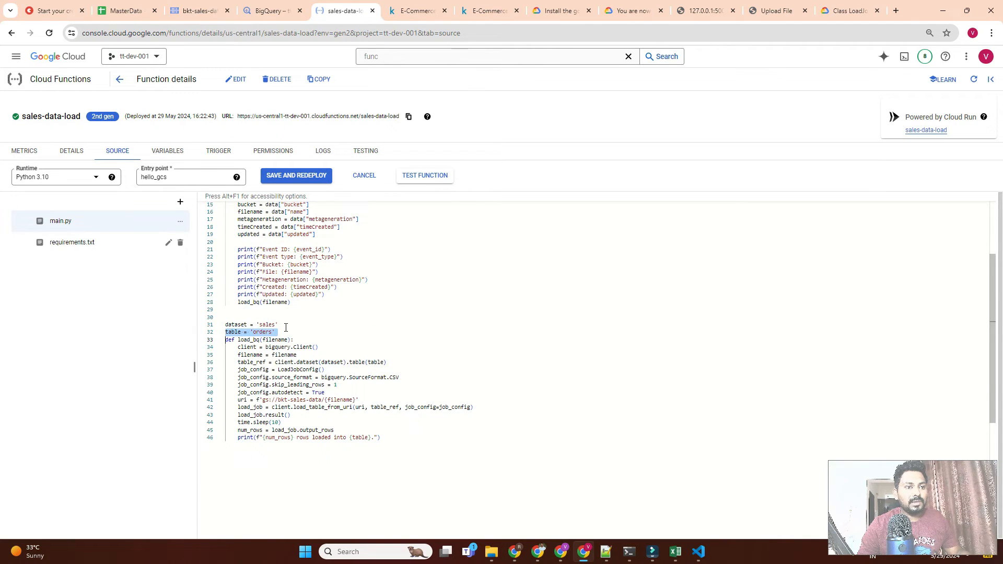
{"action": "triple_click", "coordinate": [286, 327]}
{"action": "left_click", "coordinate": [327, 332]}
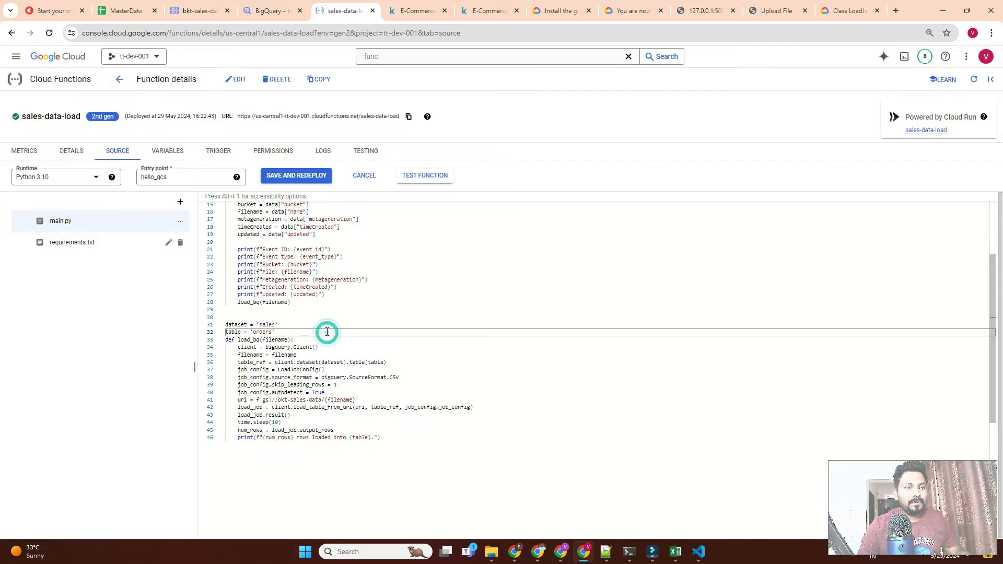
{"action": "double_click", "coordinate": [280, 303]}
{"action": "left_click", "coordinate": [341, 329]}
{"action": "left_click", "coordinate": [401, 446]}
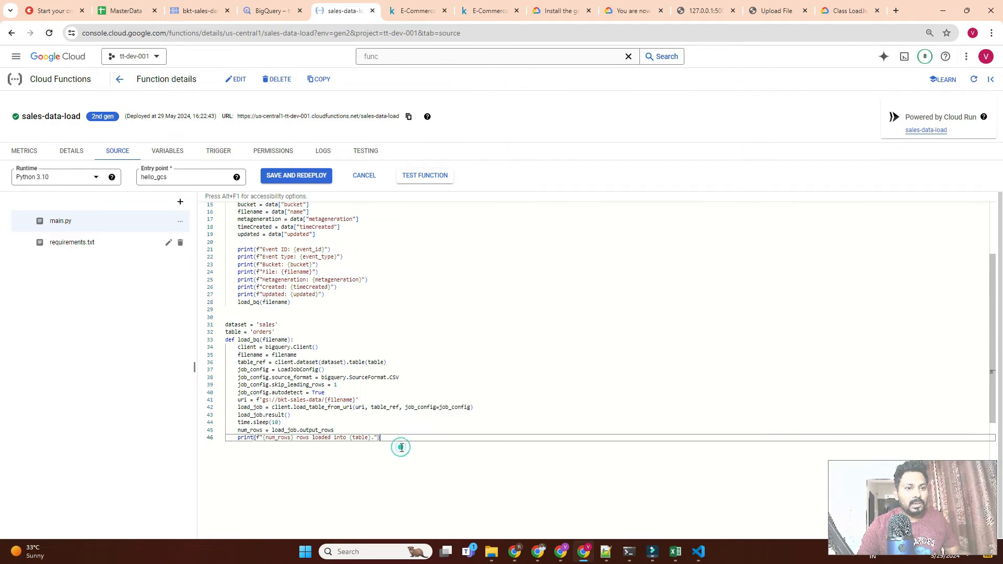
{"action": "left_click", "coordinate": [315, 180]}
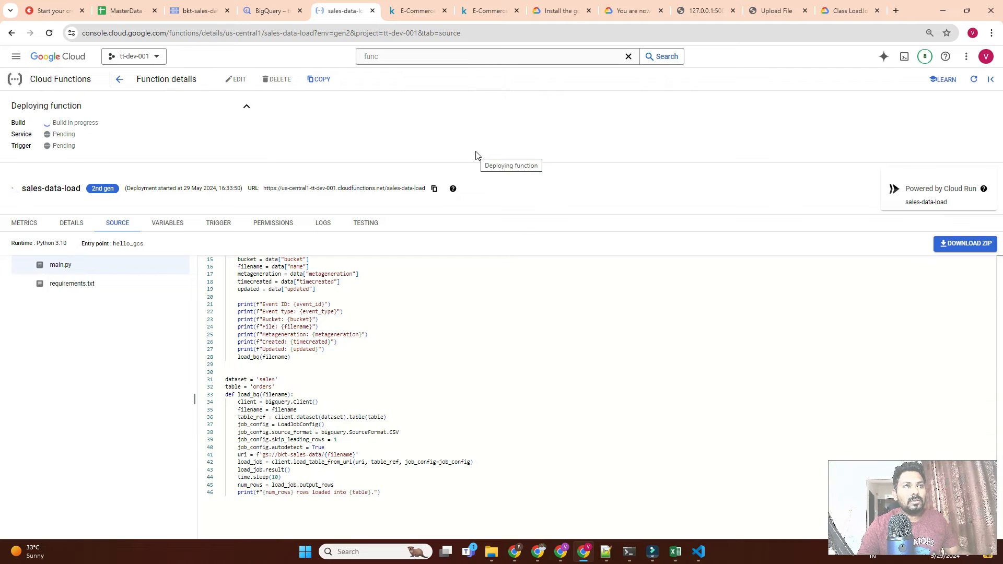
- Delete uk.csv and usa.csv from the bkt-sales-data bucket
{"action": "left_click", "coordinate": [186, 3]}
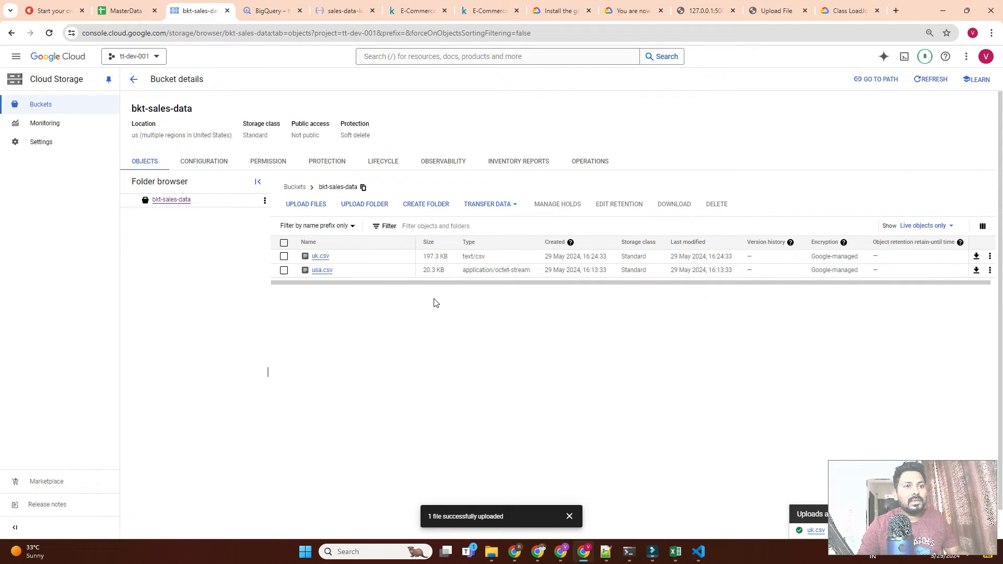
{"action": "left_click", "coordinate": [284, 244]}
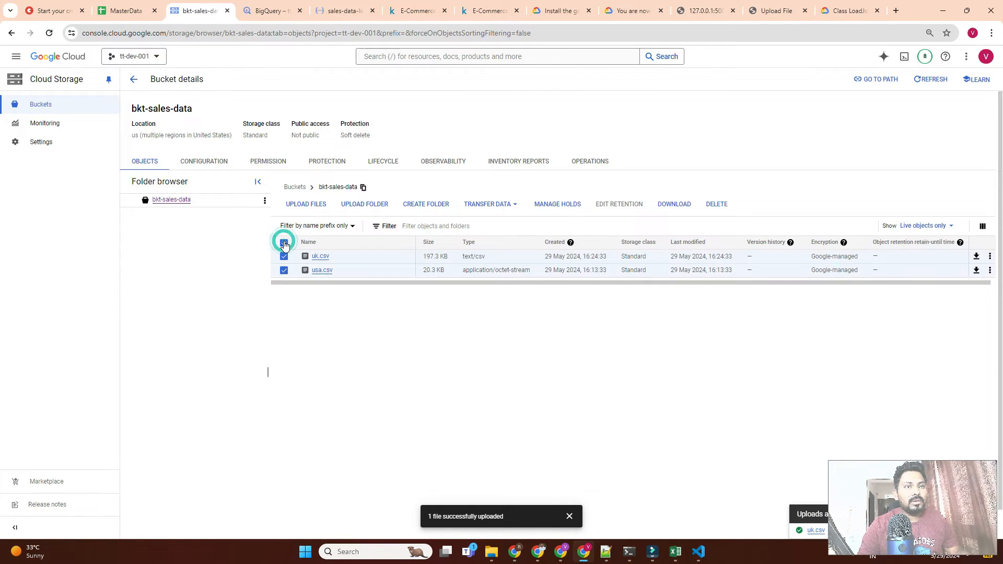
{"action": "left_click", "coordinate": [714, 204]}
{"action": "left_click", "coordinate": [616, 331]}
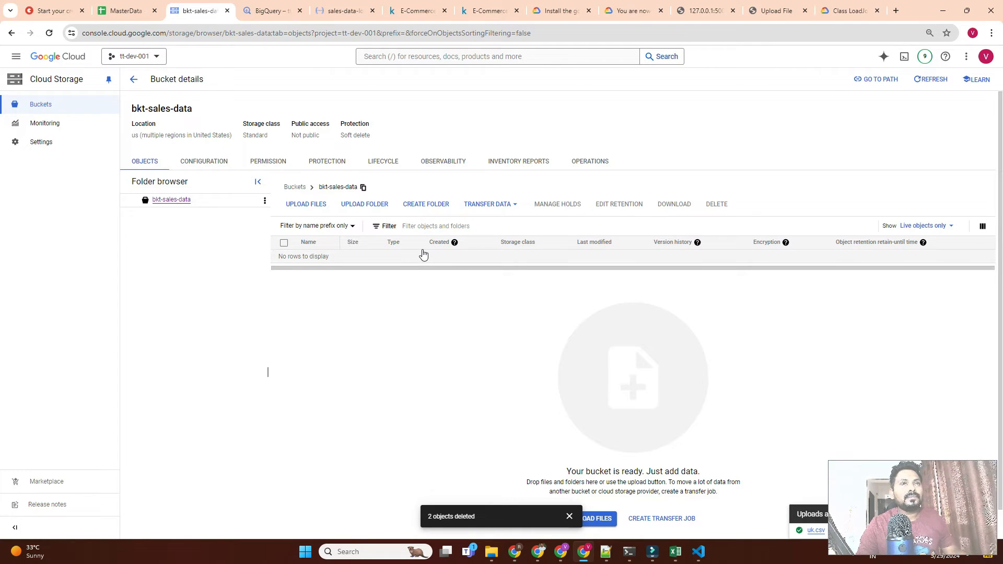
- Check the deployment of sales-data-load and upload usa.csv from the Downloads Data folder to the bkt-sales-data bucket
{"action": "left_click", "coordinate": [338, 9]}
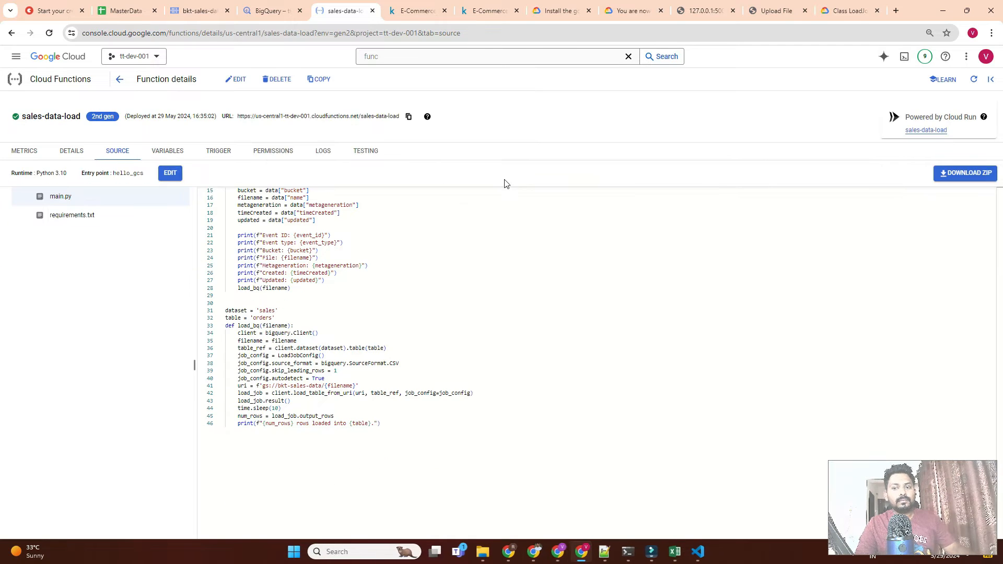
{"action": "scroll", "coordinate": [349, 248], "scroll_direction": "up", "scroll_amount": 5}
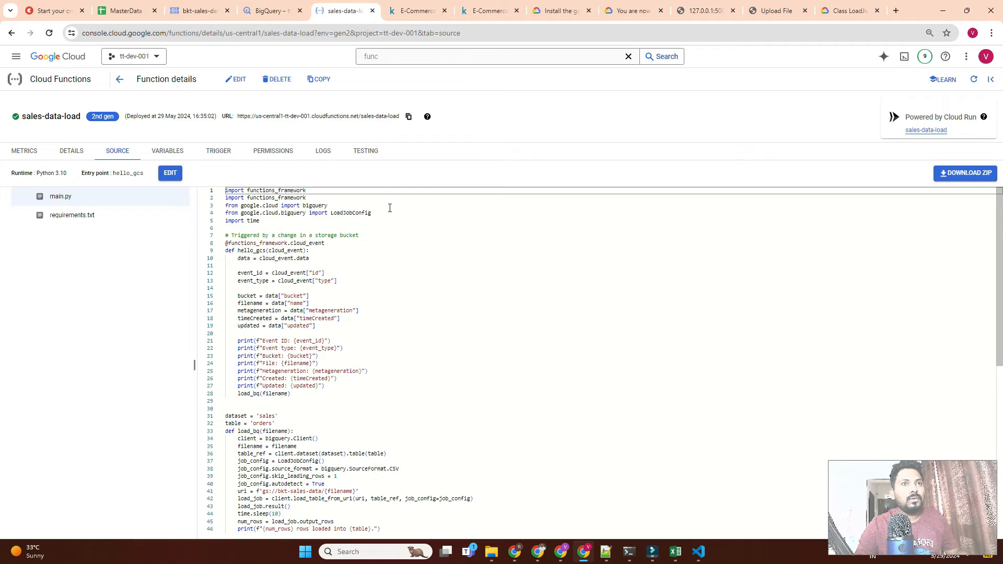
{"action": "left_click", "coordinate": [213, 7]}
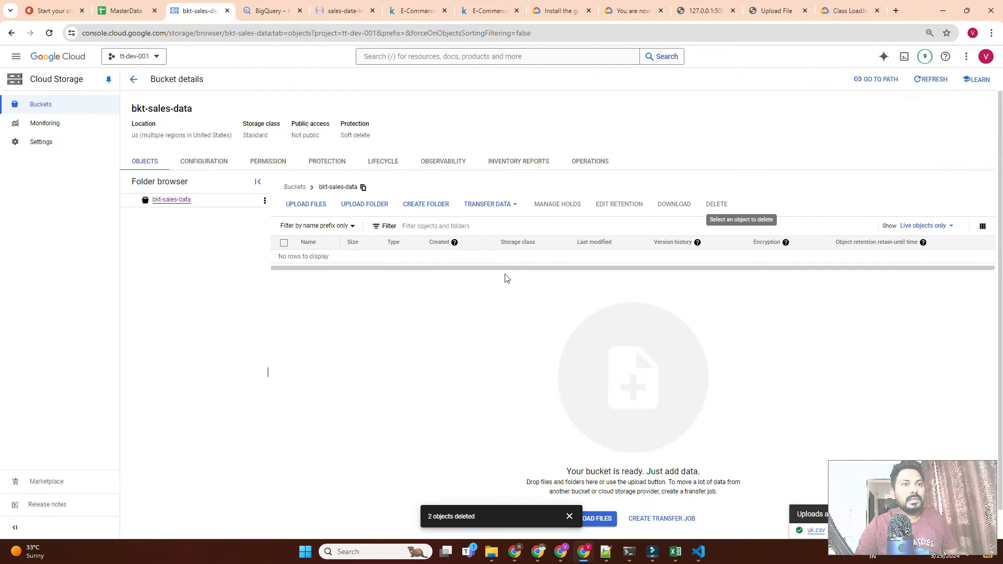
{"action": "left_click", "coordinate": [305, 204]}
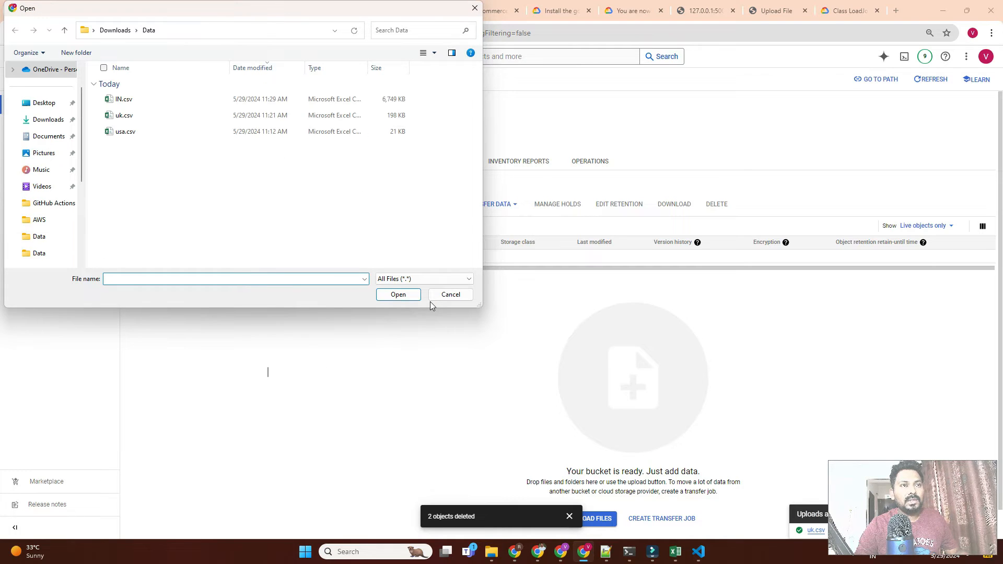
{"action": "left_click", "coordinate": [342, 131]}
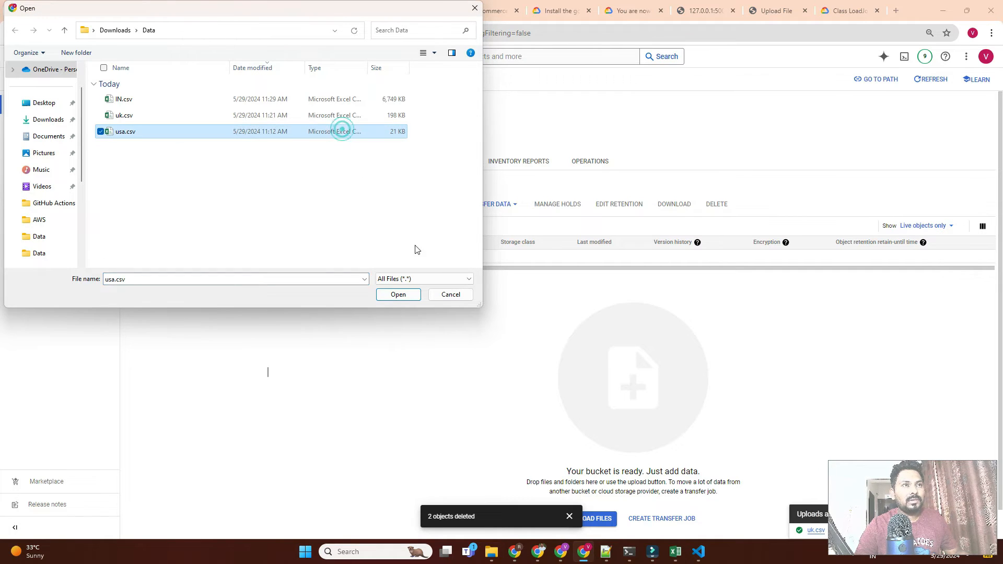
{"action": "left_click", "coordinate": [397, 296]}
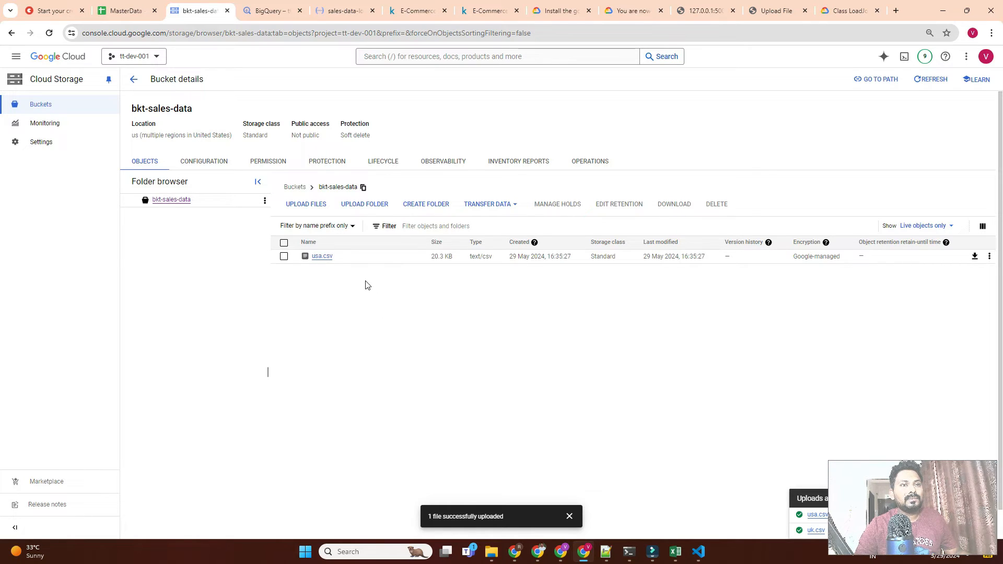
- Open the logs of the sales-data-load function to check the run triggered by the usa.csv upload
{"action": "left_click", "coordinate": [355, 11]}
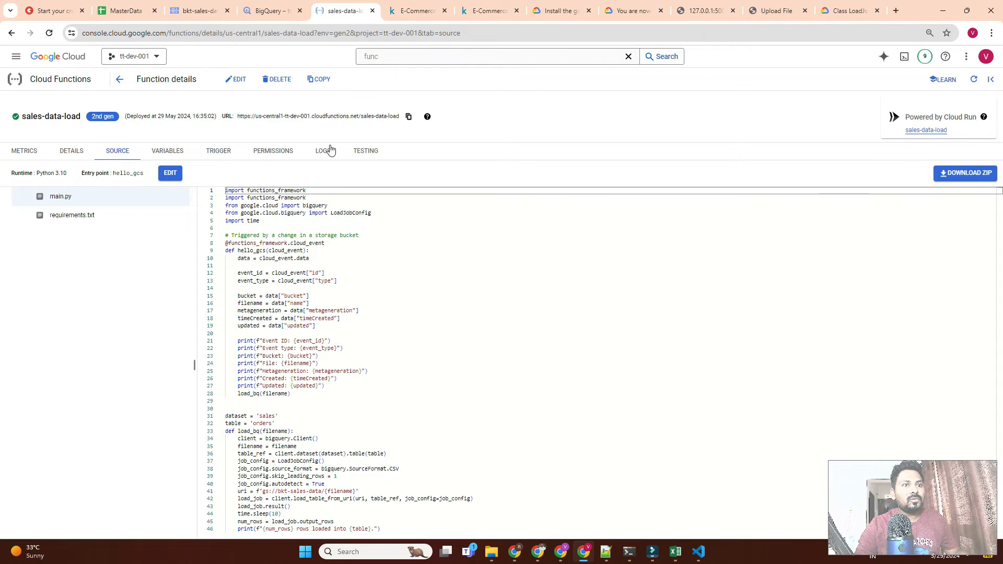
{"action": "left_click", "coordinate": [328, 153]}
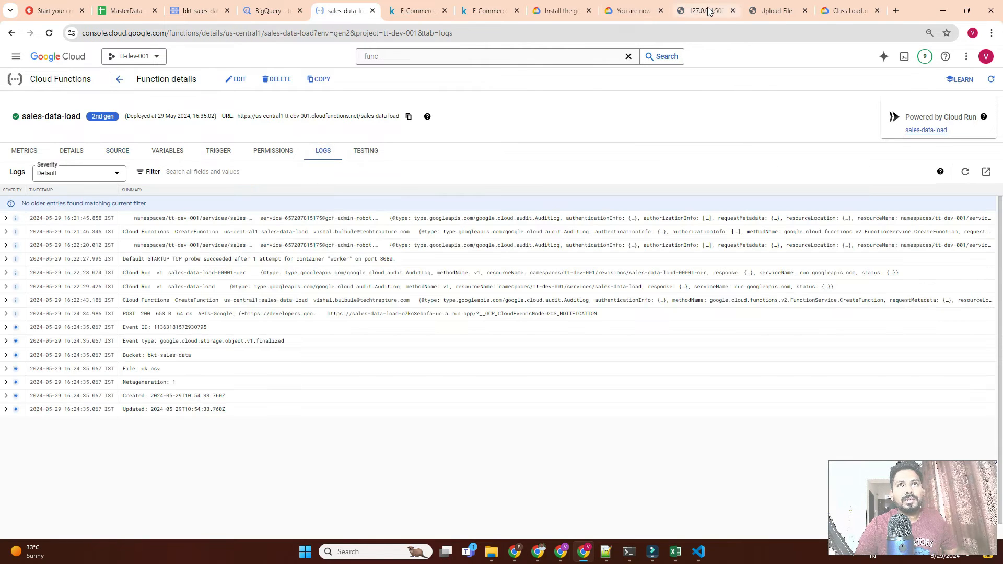
- Return the portal to its upload form, and refresh the bkt-sales-data object list and the sales-data-load logs to check the usa.csv run
{"action": "left_click", "coordinate": [702, 10]}
{"action": "left_click", "coordinate": [11, 33]}
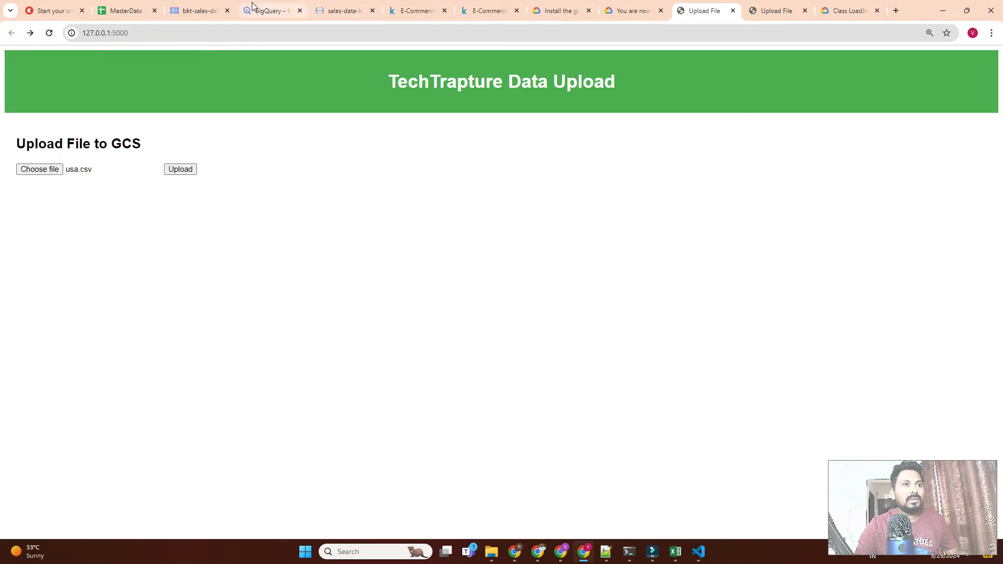
{"action": "left_click", "coordinate": [200, 10]}
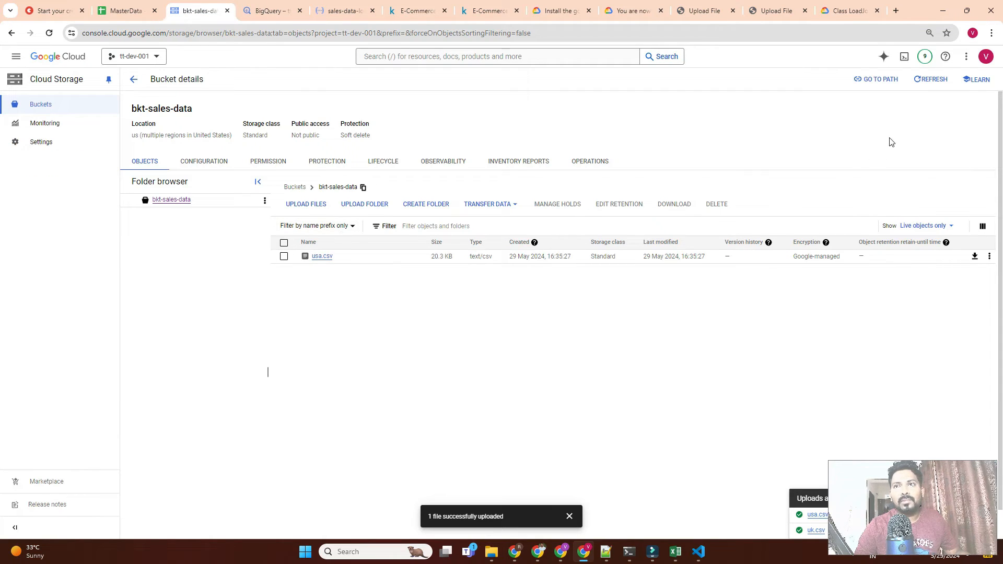
{"action": "left_click", "coordinate": [930, 79]}
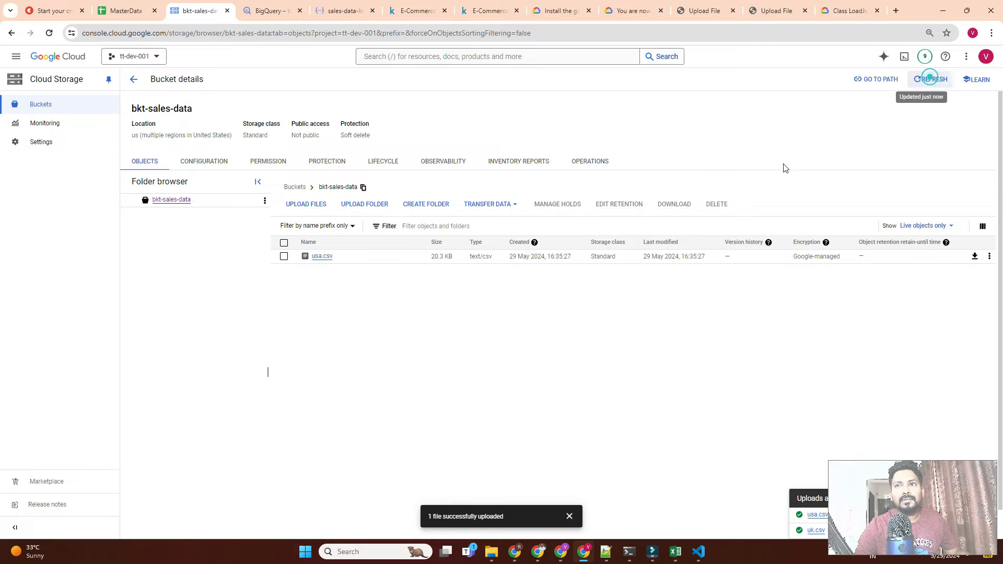
{"action": "left_click", "coordinate": [344, 11]}
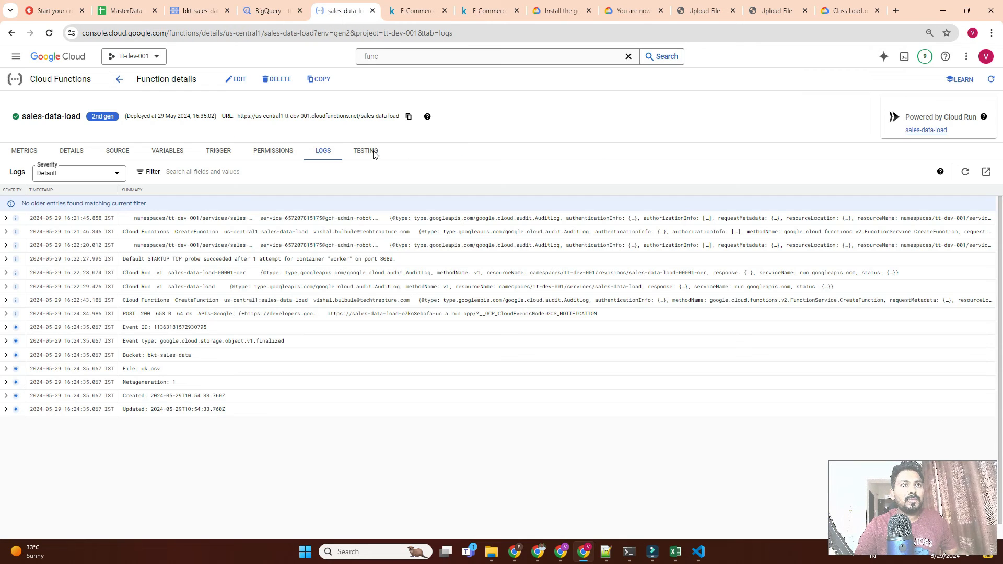
{"action": "left_click", "coordinate": [965, 172]}
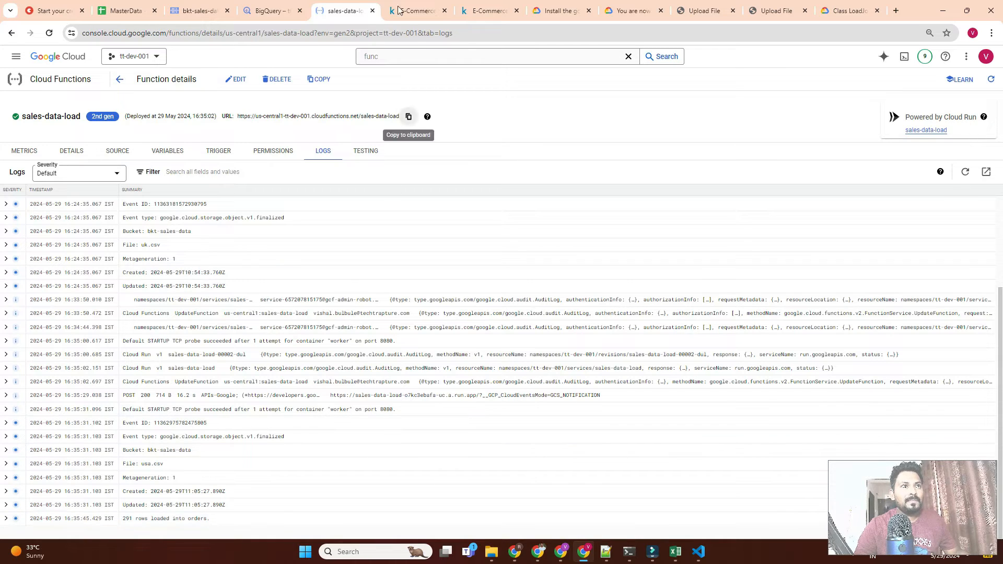
- Reload BigQuery and open the orders table of the sales dataset in project tt-dev-001 to check its schema
{"action": "left_click", "coordinate": [266, 12]}
{"action": "left_click", "coordinate": [49, 33]}
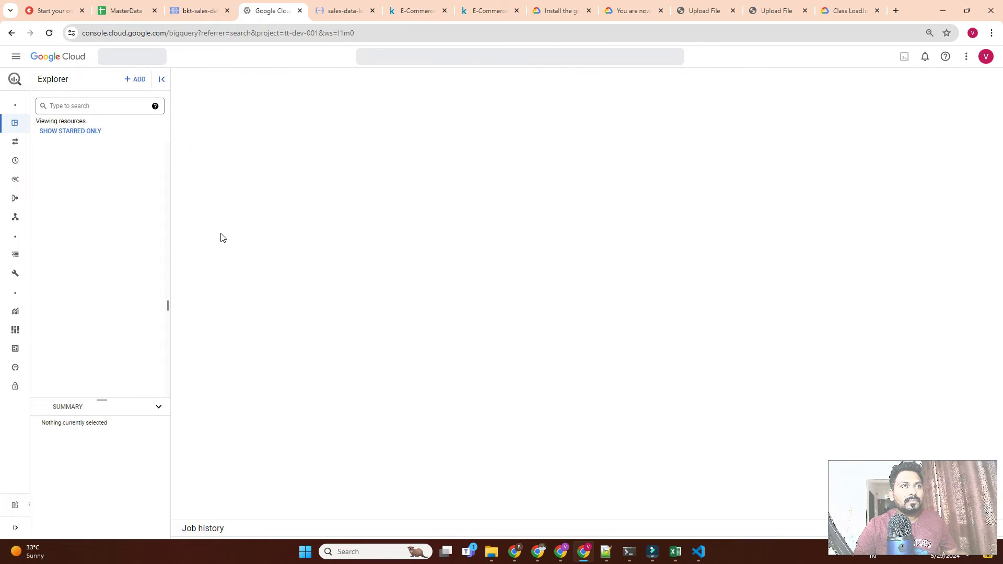
{"action": "left_click", "coordinate": [39, 150]}
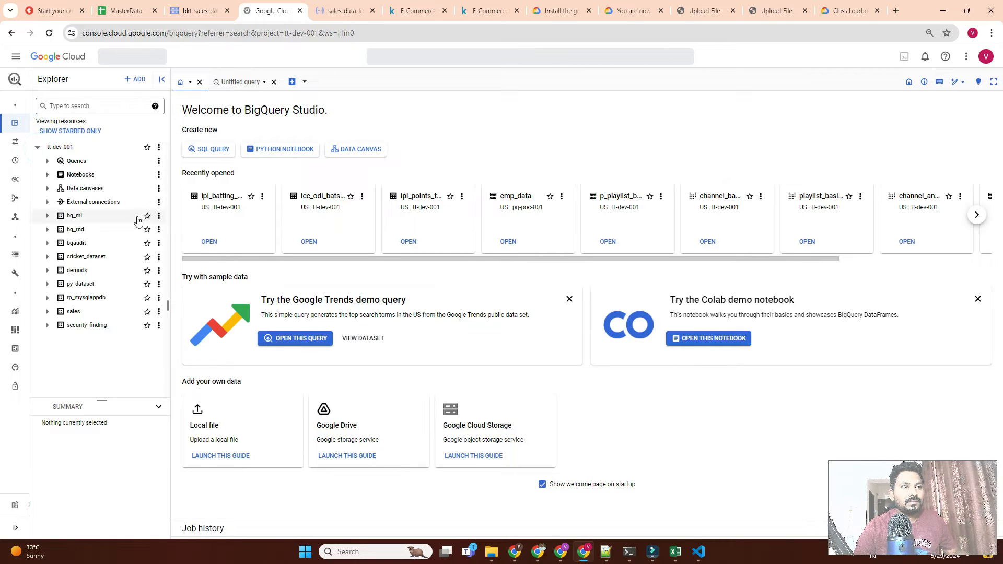
{"action": "left_click", "coordinate": [48, 312]}
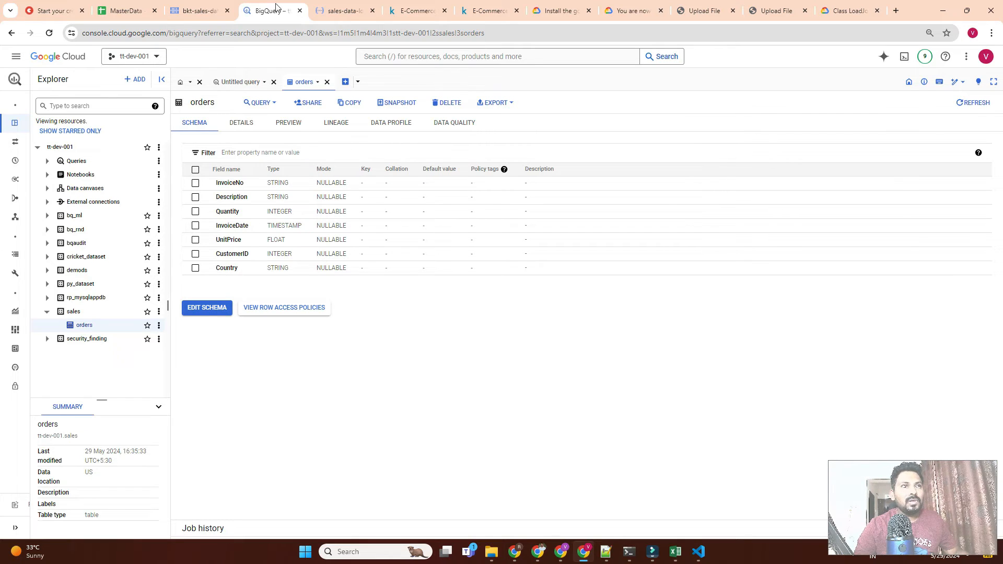
- Duplicate the sales-data-load function's logs page in a second browser tab
{"action": "left_click", "coordinate": [340, 11]}
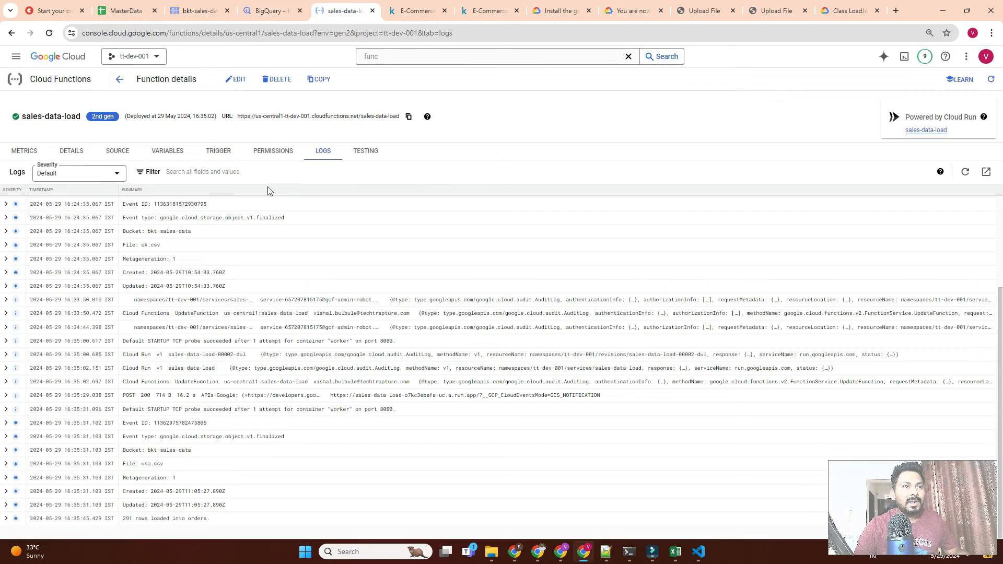
{"action": "right_click", "coordinate": [336, 14]}
{"action": "left_click", "coordinate": [374, 103]}
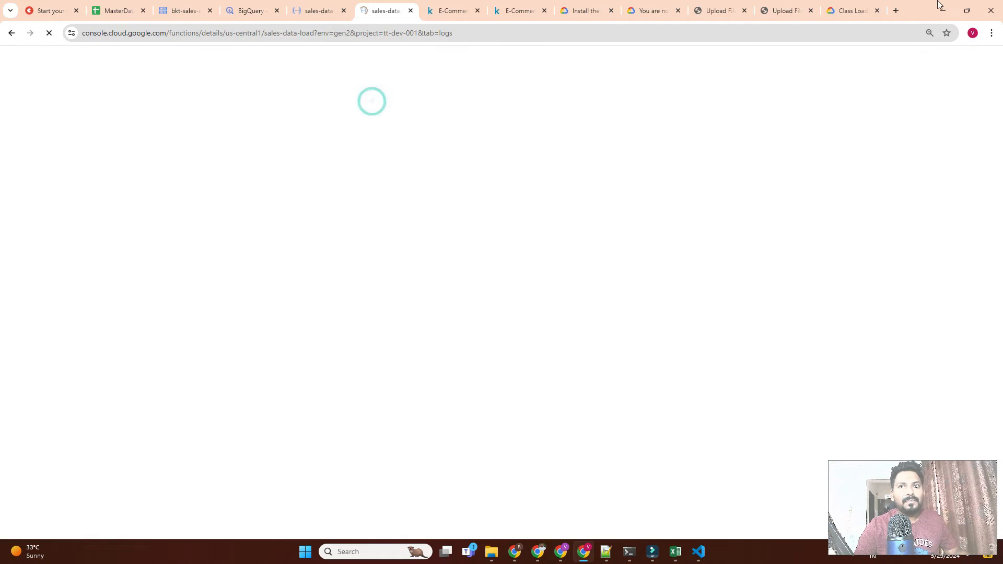
- Read the description of the autodetect property in the BigQuery LoadJobConfig reference
{"action": "left_click", "coordinate": [850, 9]}
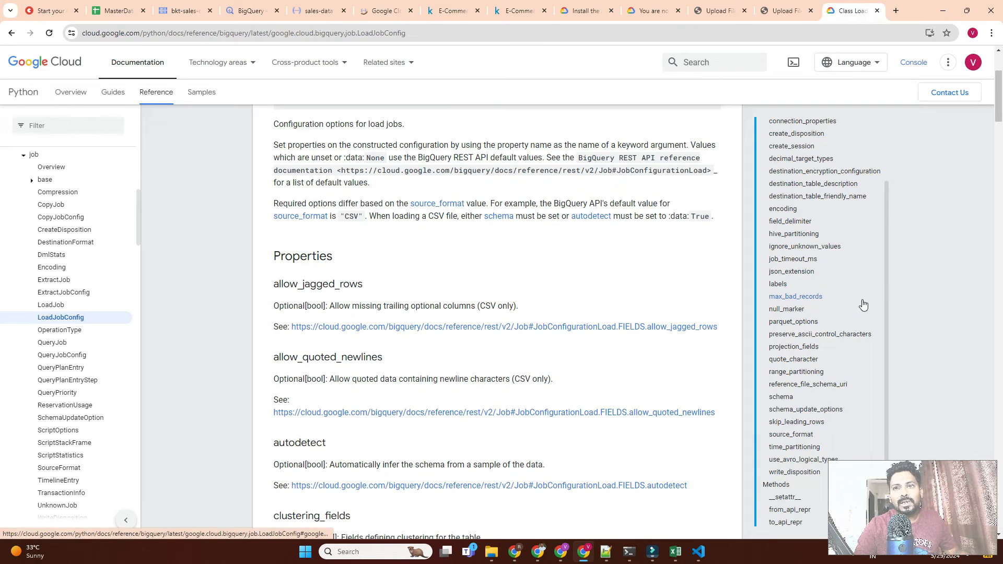
{"action": "scroll", "coordinate": [869, 302], "scroll_direction": "up", "scroll_amount": 5}
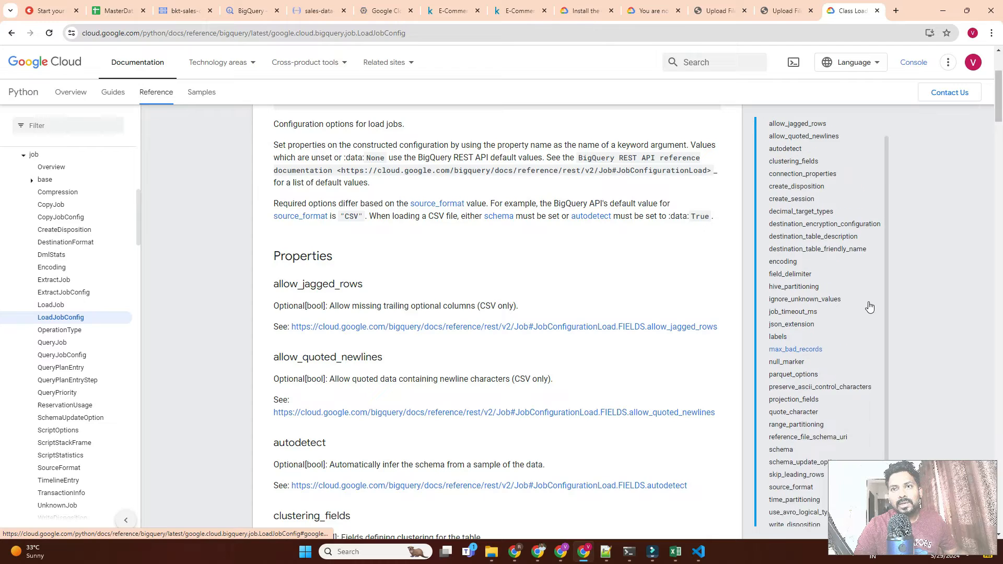
{"action": "left_click", "coordinate": [785, 172]}
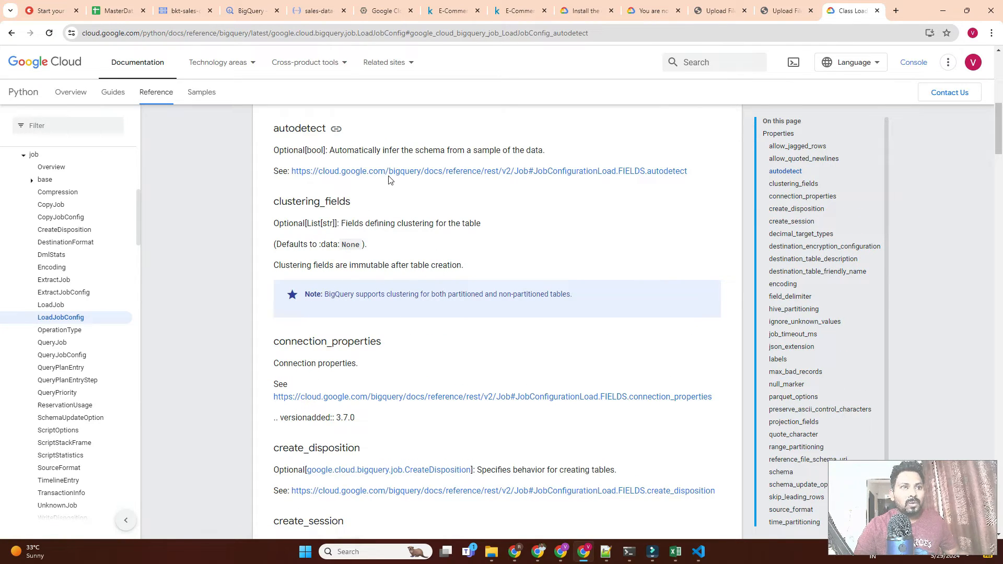
{"action": "left_click_drag", "start_coordinate": [313, 150], "coordinate": [546, 156]}
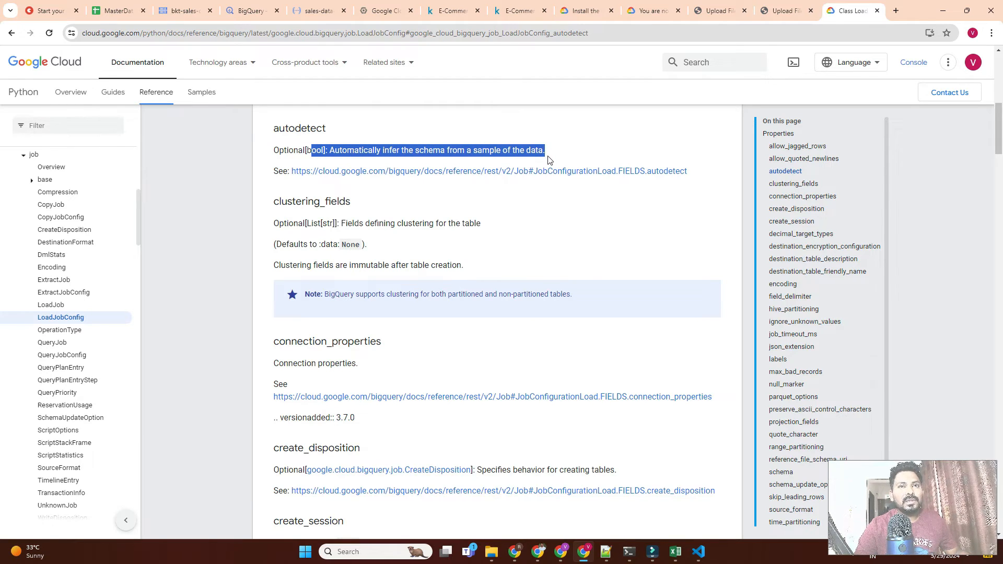
{"action": "triple_click", "coordinate": [549, 153]}
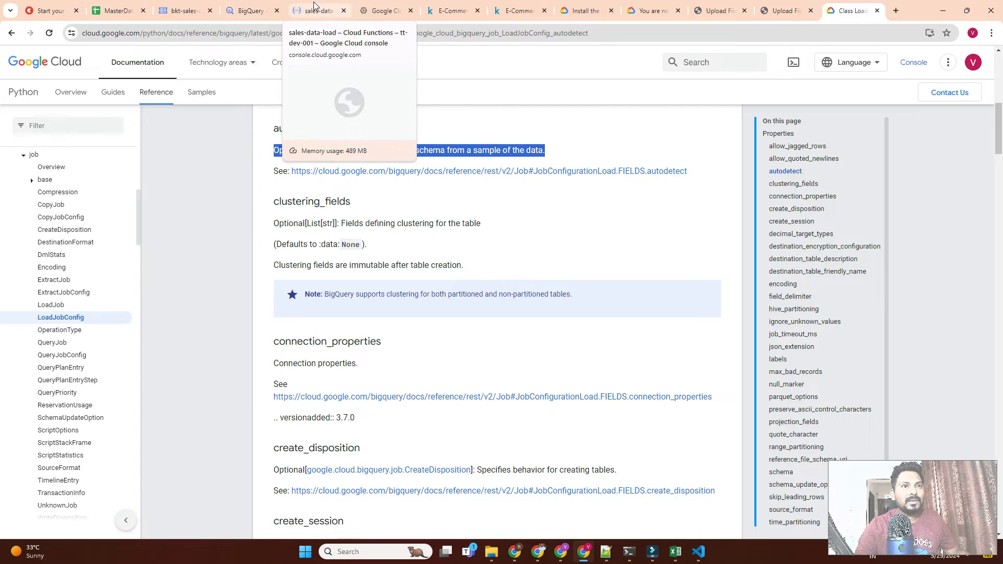
- Review the field types in the sales.orders schema and open the source of the sales-data-load function in the duplicate tab
{"action": "left_click", "coordinate": [251, 11]}
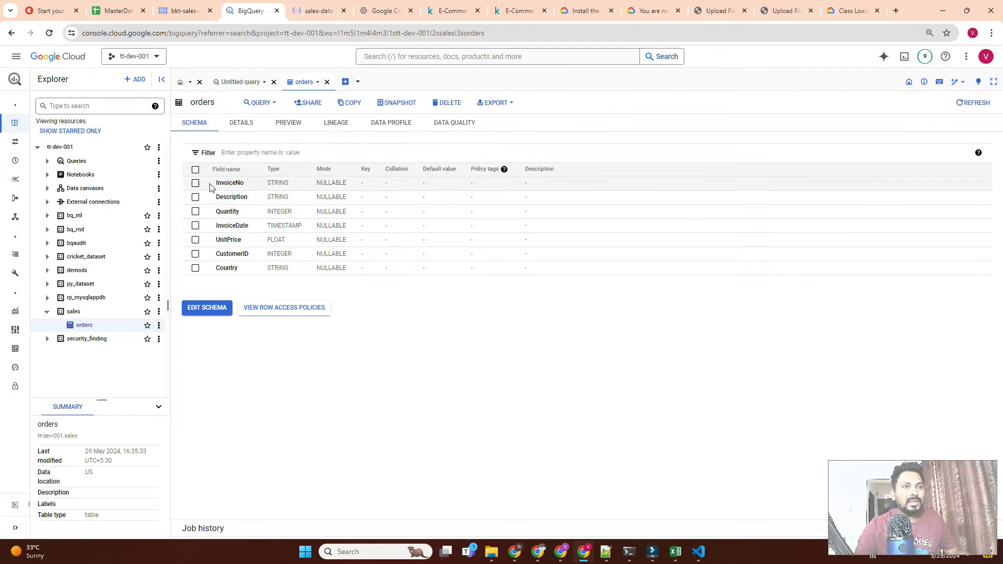
{"action": "left_click", "coordinate": [369, 4]}
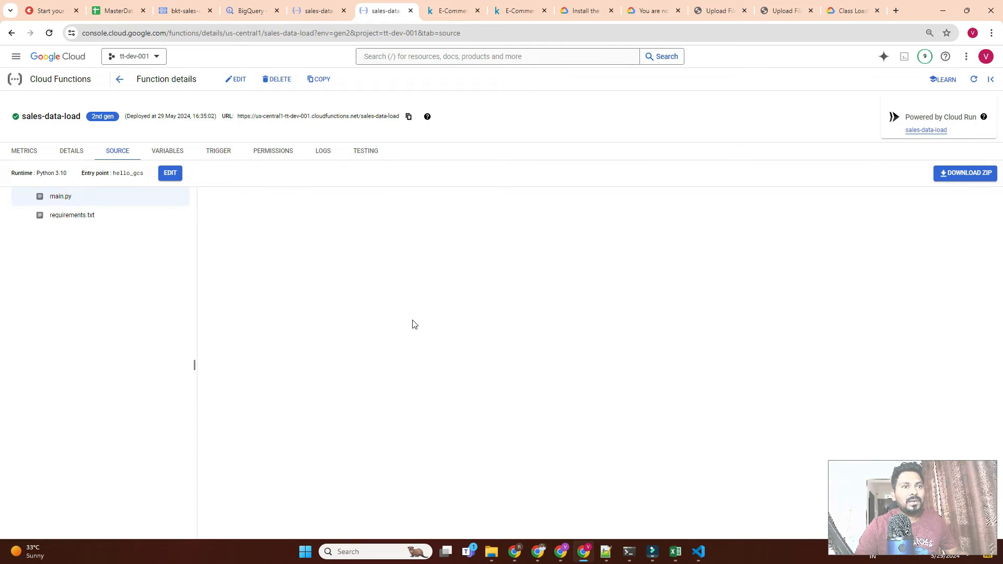
- Switch to Notepad++ and highlight the job_config.autodetect line in the load_bq function to review its schema setting
{"action": "left_click", "coordinate": [606, 554]}
{"action": "left_click", "coordinate": [430, 369]}
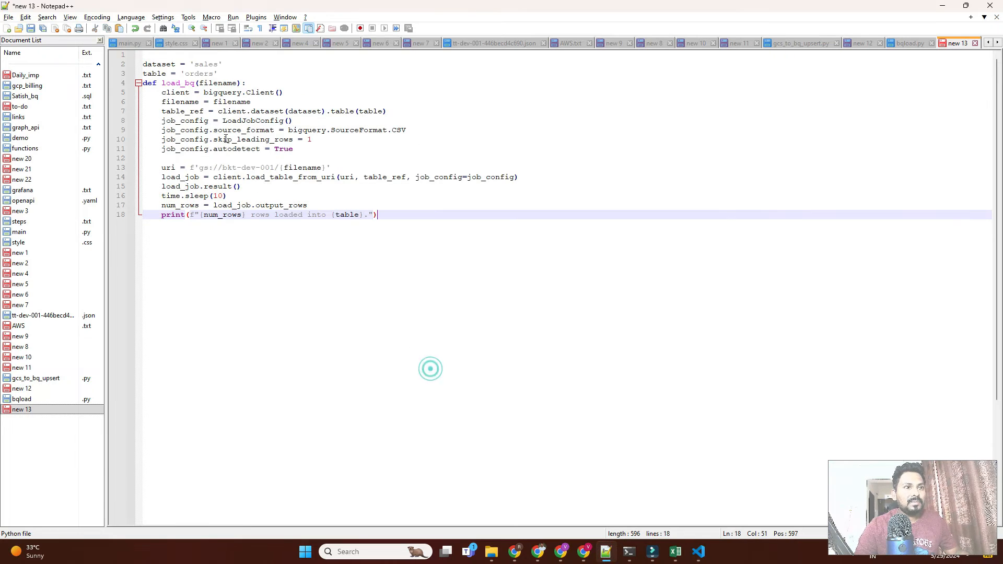
{"action": "triple_click", "coordinate": [315, 150]}
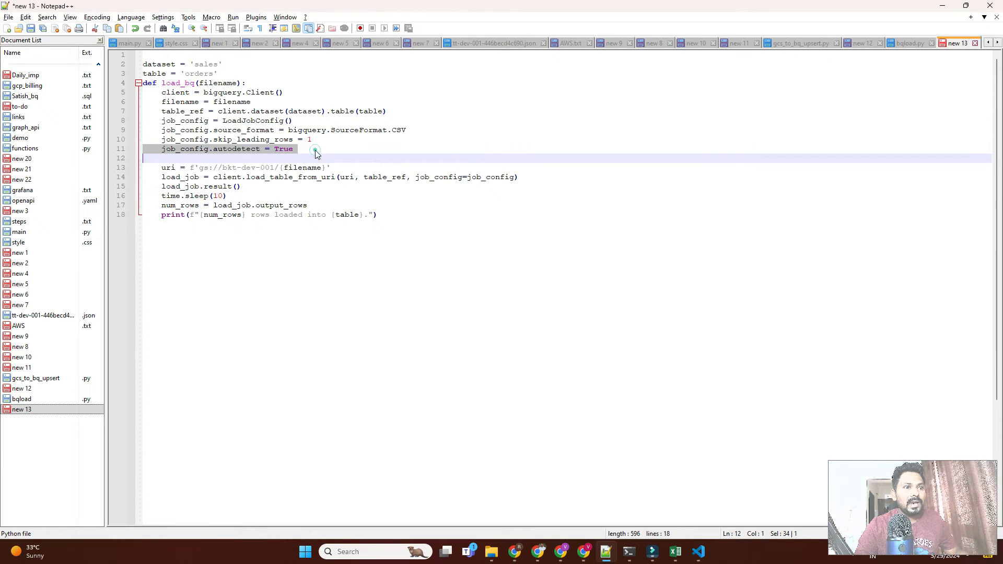
{"action": "left_click", "coordinate": [315, 150]}
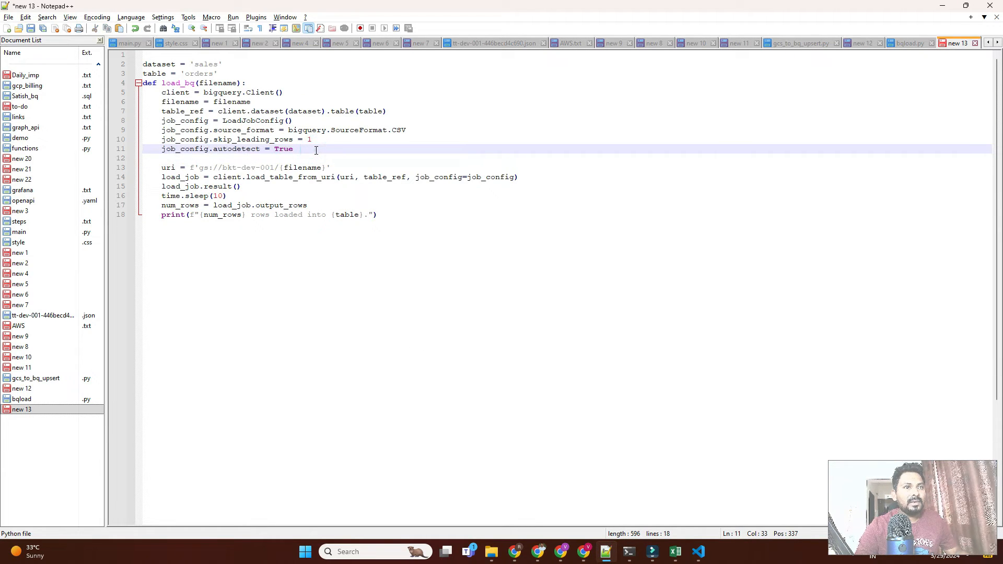
{"action": "triple_click", "coordinate": [315, 150]}
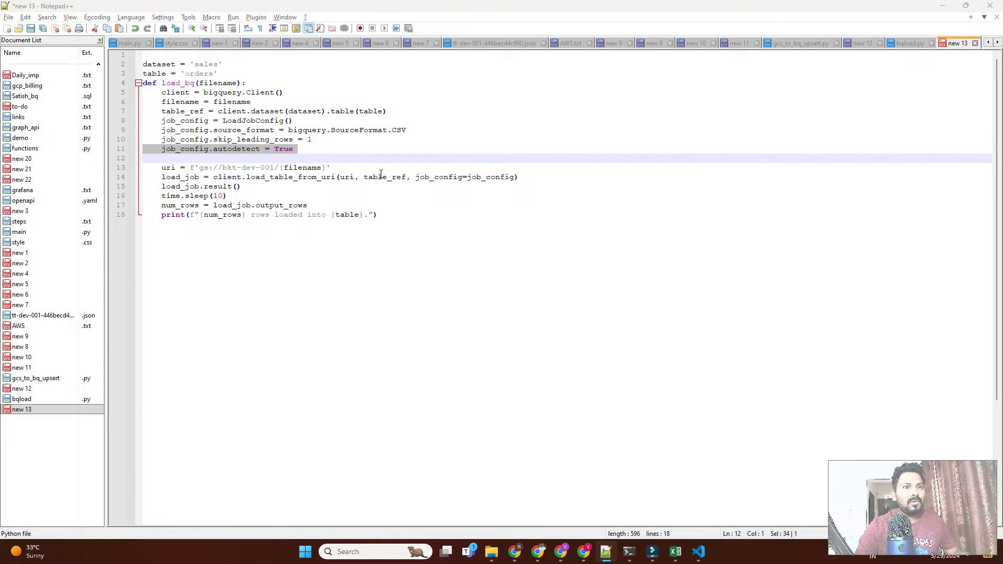
- Return to the browser and preview the rows of the orders table in BigQuery's sales dataset
{"action": "key", "text": "alt+Tab"}
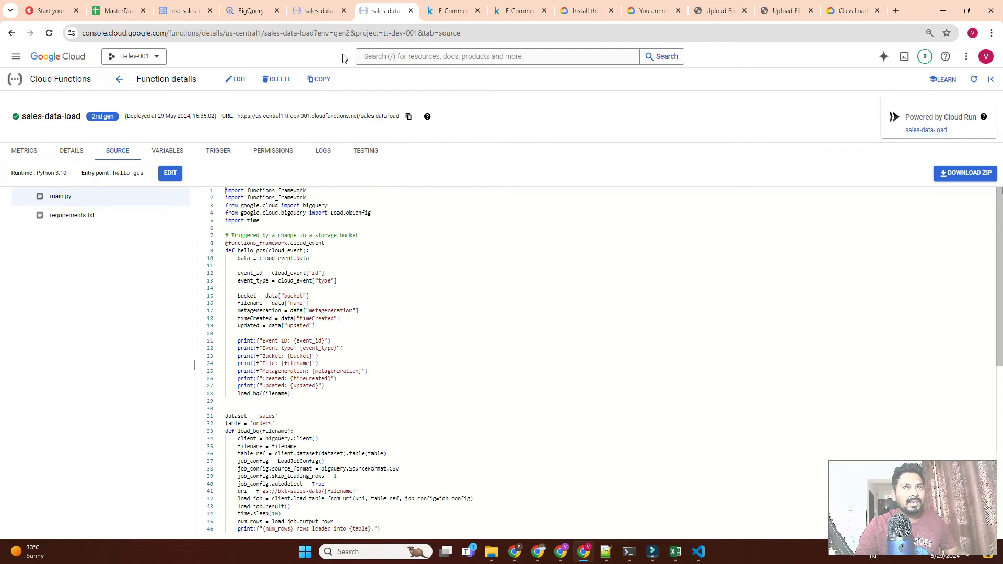
{"action": "left_click", "coordinate": [249, 10]}
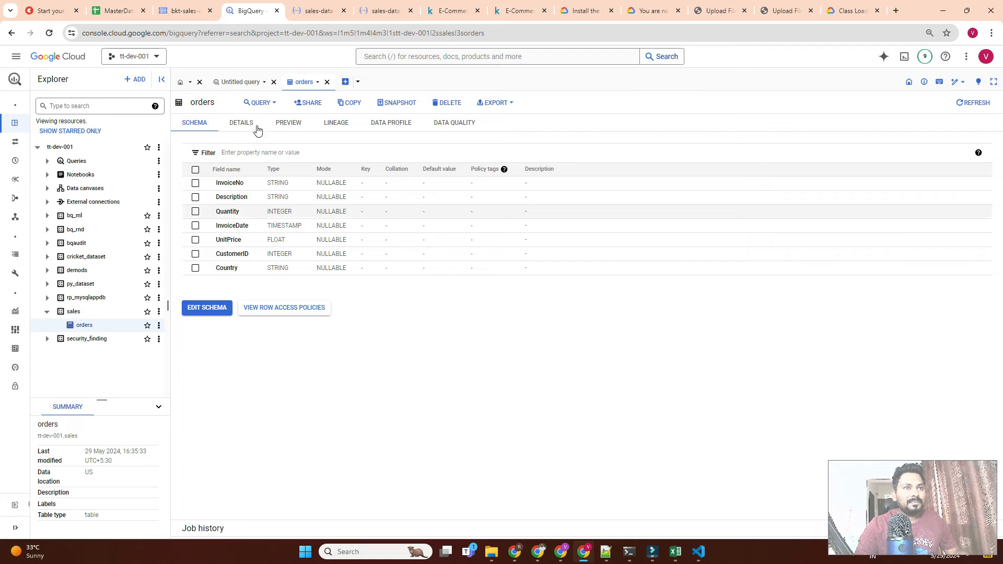
{"action": "left_click", "coordinate": [288, 121]}
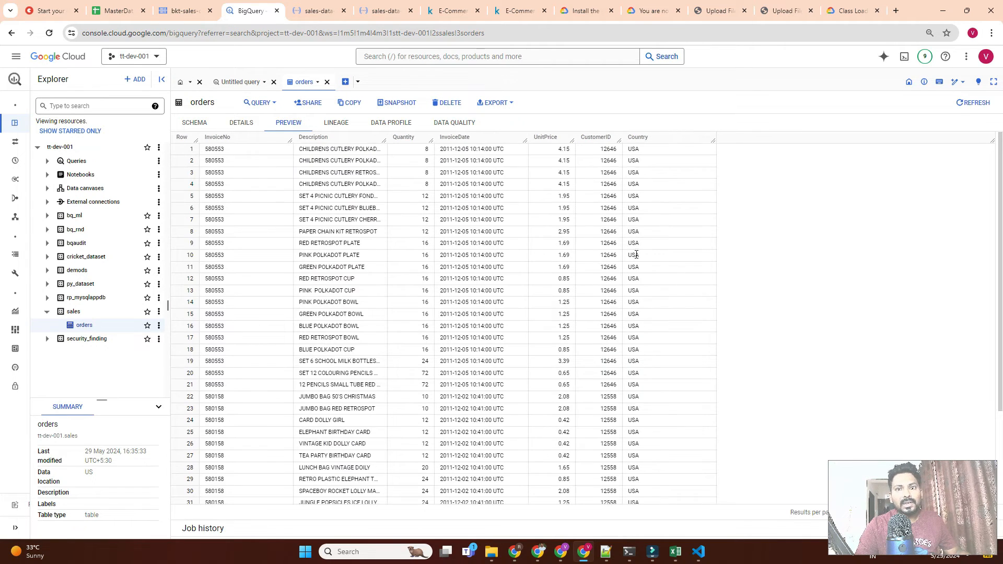
{"action": "scroll", "coordinate": [637, 263], "scroll_direction": "down", "scroll_amount": 5}
{"action": "scroll", "coordinate": [678, 315], "scroll_direction": "up", "scroll_amount": 5}
{"action": "scroll", "coordinate": [681, 327], "scroll_direction": "down", "scroll_amount": 5}
{"action": "scroll", "coordinate": [682, 325], "scroll_direction": "up", "scroll_amount": 5}
- Open a new query on the orders table, select all columns with LIMIT 1000, run it and enlarge the results area
{"action": "left_click", "coordinate": [266, 104]}
{"action": "left_click", "coordinate": [267, 104]}
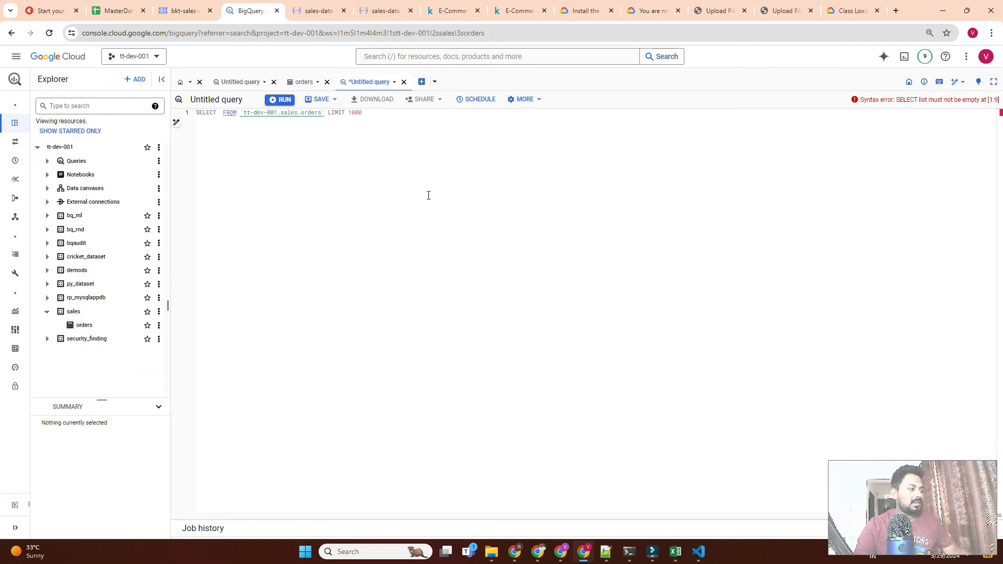
{"action": "type", "text": "*"}
{"action": "left_click", "coordinate": [285, 100]}
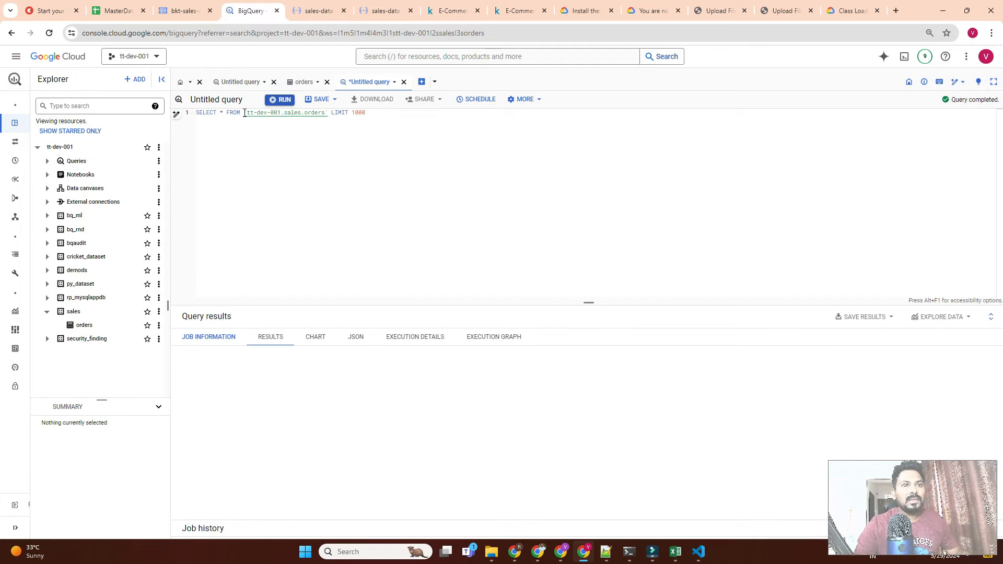
{"action": "left_click_drag", "start_coordinate": [589, 302], "coordinate": [580, 190]}
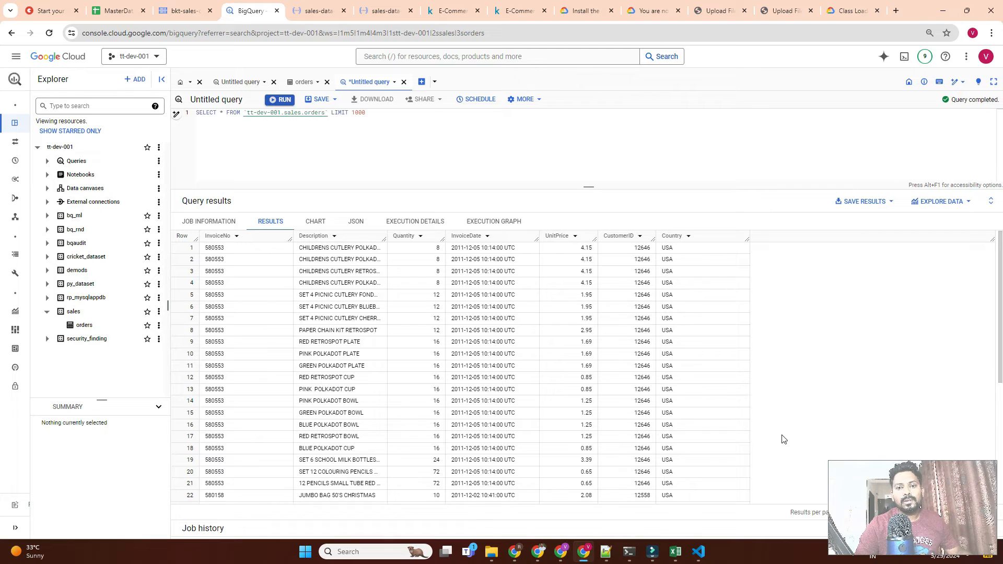
- Rewrite the query to select country and count(*) from tt-dev-001.sales.orders grouped by country, without the row limit, and run it
{"action": "left_click", "coordinate": [223, 113]}
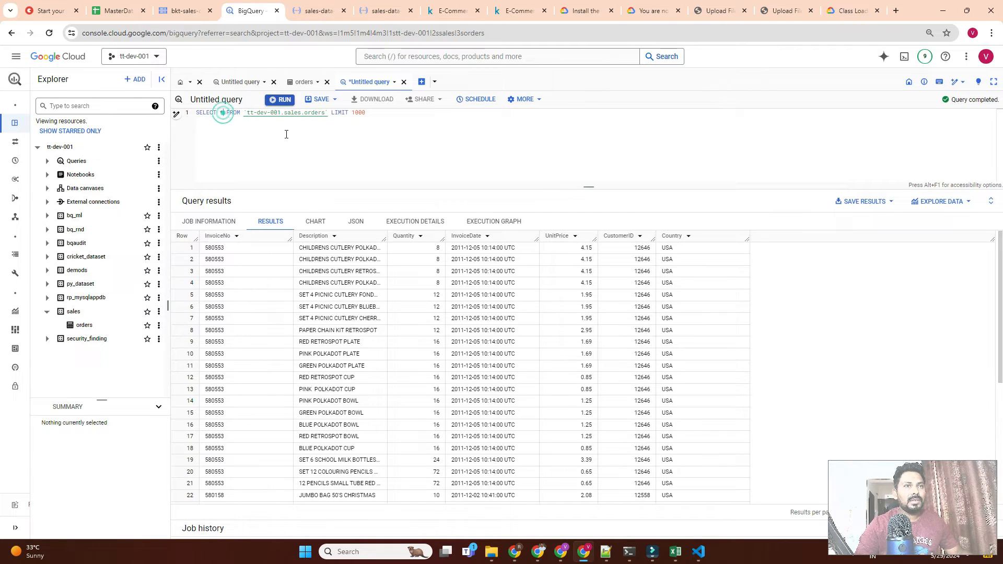
{"action": "key", "text": "BackSpace"}
{"action": "type", "text": "countr"}
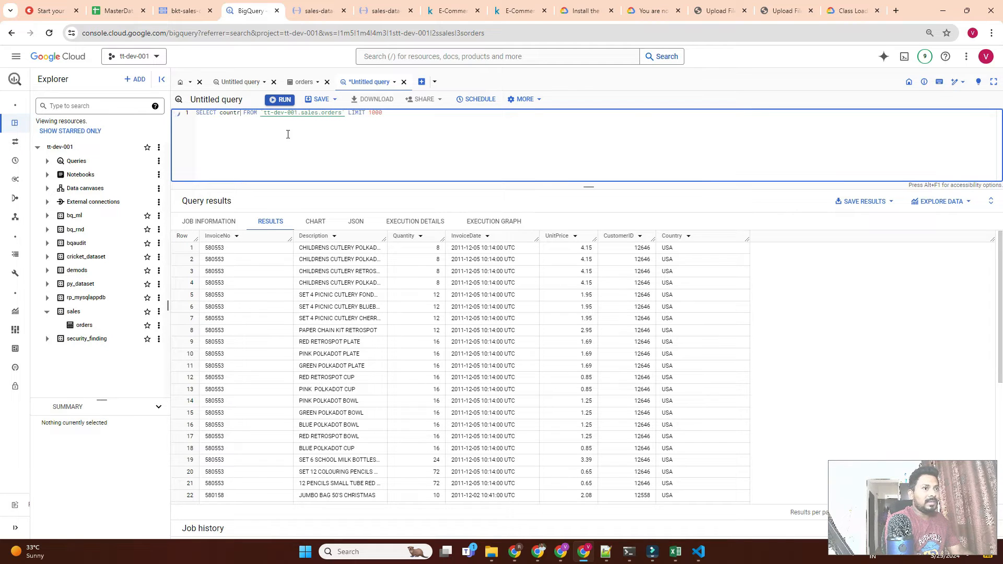
{"action": "type", "text": "y,count()"}
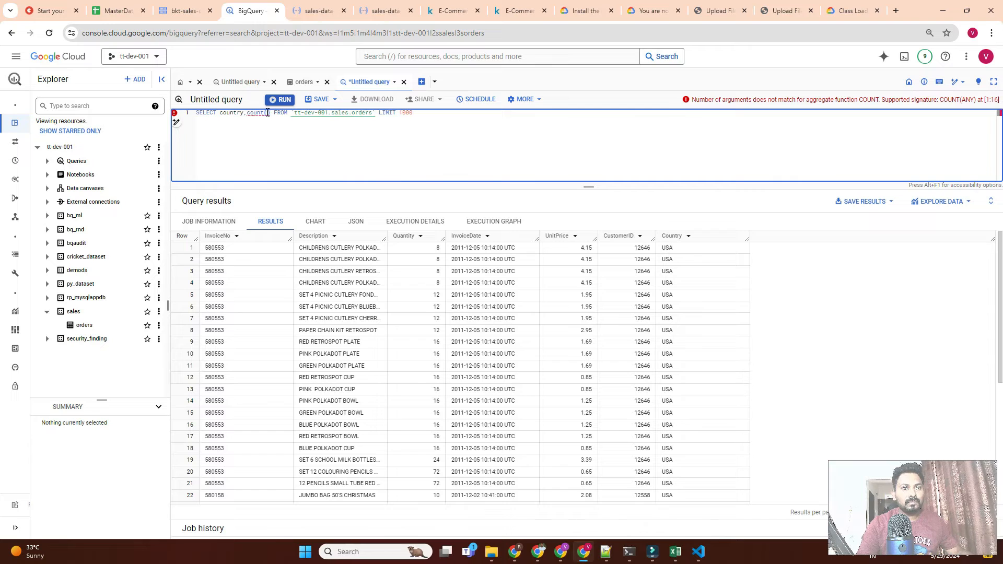
{"action": "left_click", "coordinate": [268, 113]}
{"action": "left_click", "coordinate": [269, 114]}
{"action": "type", "text": "*"}
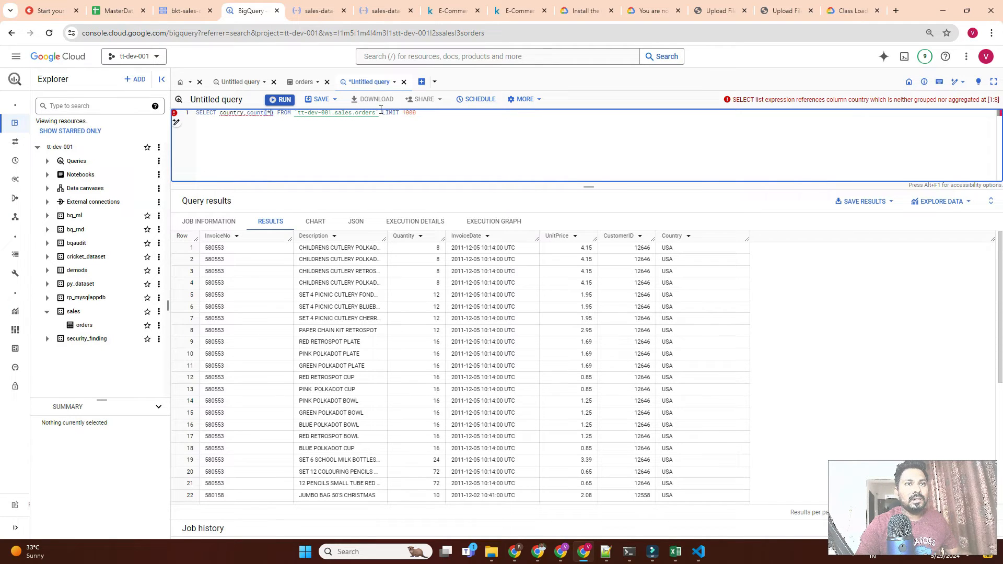
{"action": "left_click_drag", "start_coordinate": [381, 112], "coordinate": [436, 115]}
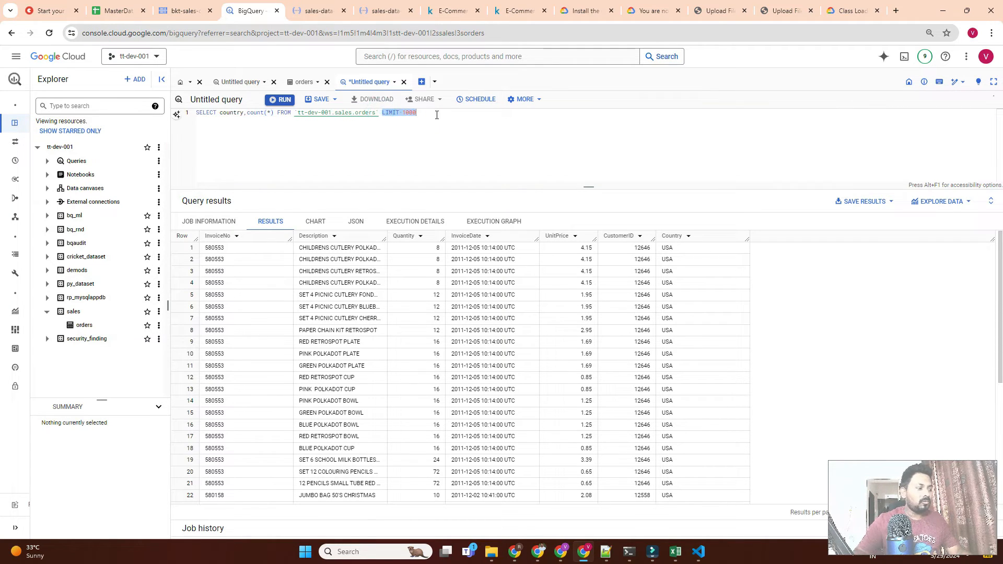
{"action": "type", "text": "group by country"}
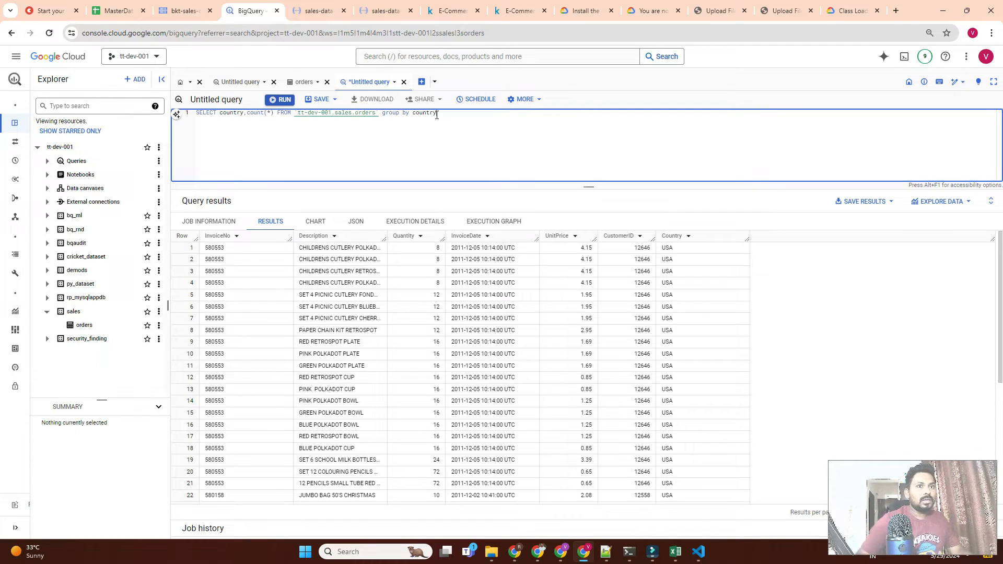
{"action": "left_click", "coordinate": [291, 98]}
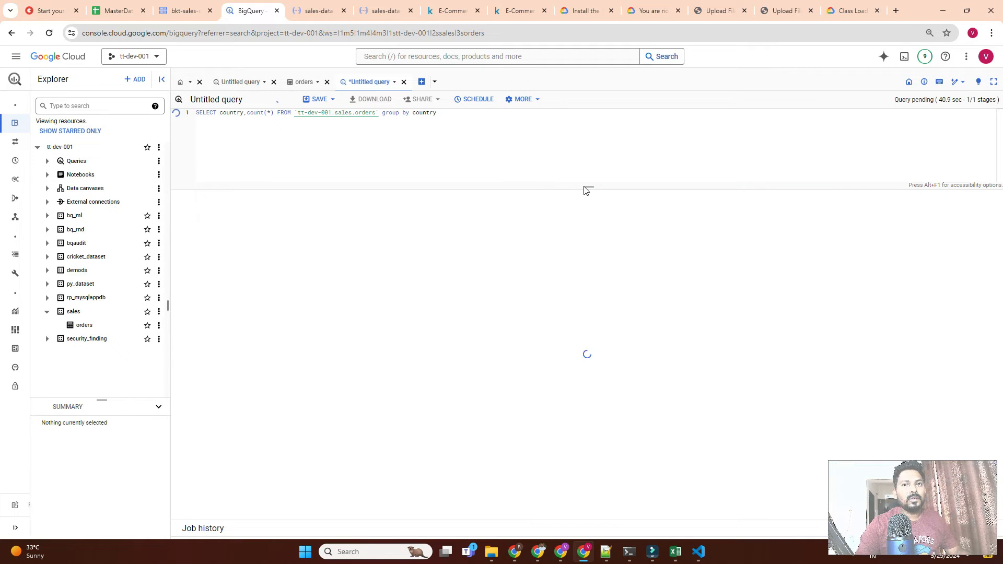
{"action": "left_click_drag", "start_coordinate": [586, 186], "coordinate": [582, 154]}
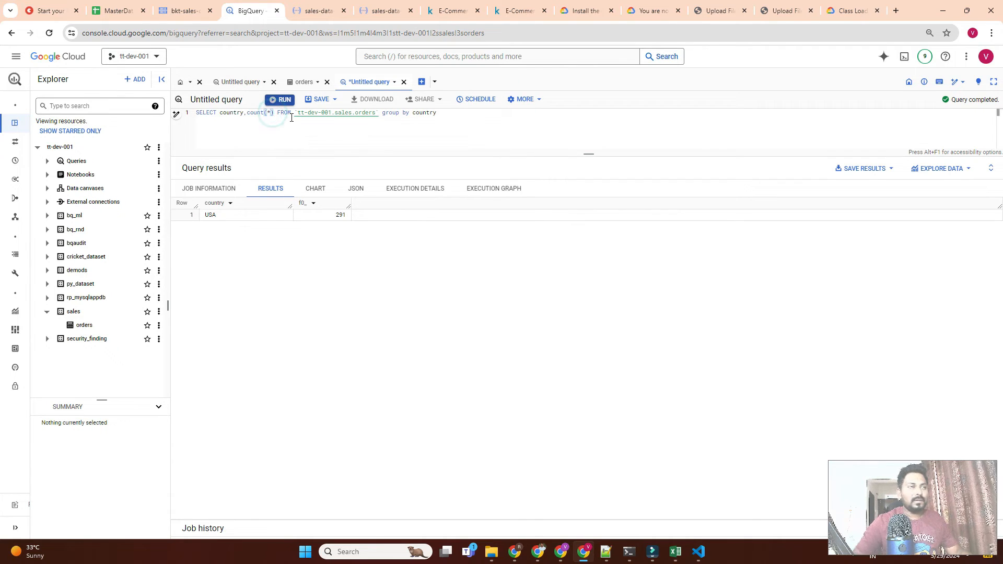
- Alias the count(*) column as Number_of_orders and rerun the query
{"action": "type", "text": "as "}
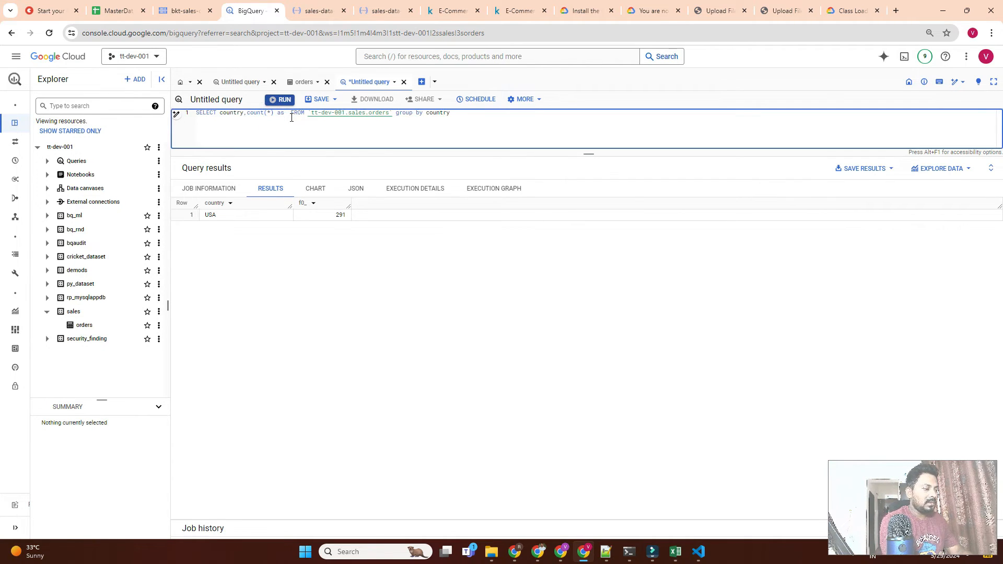
{"action": "type", "text": "Number_"}
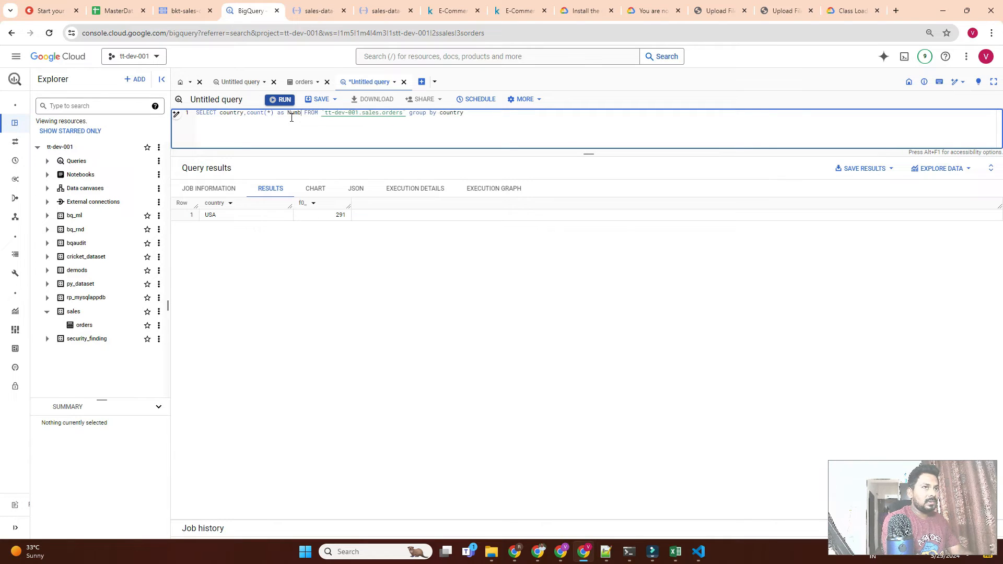
{"action": "type", "text": "of_ord"}
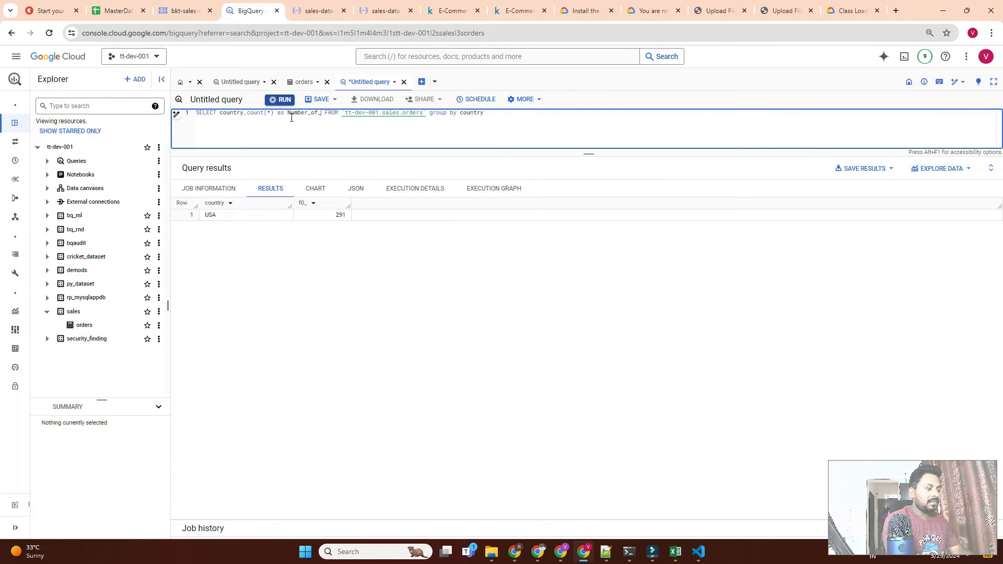
{"action": "type", "text": "ers"}
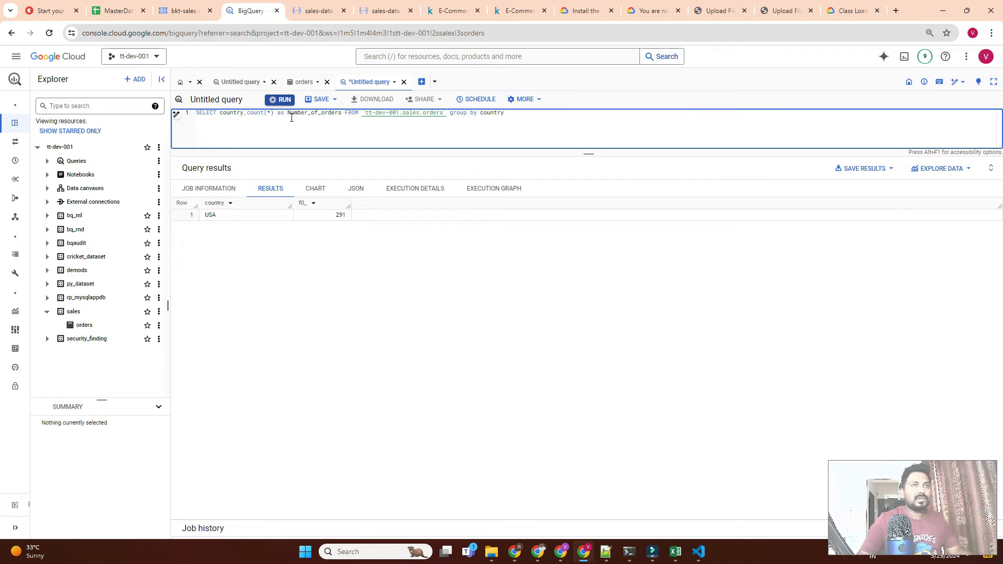
{"action": "left_click", "coordinate": [282, 99]}
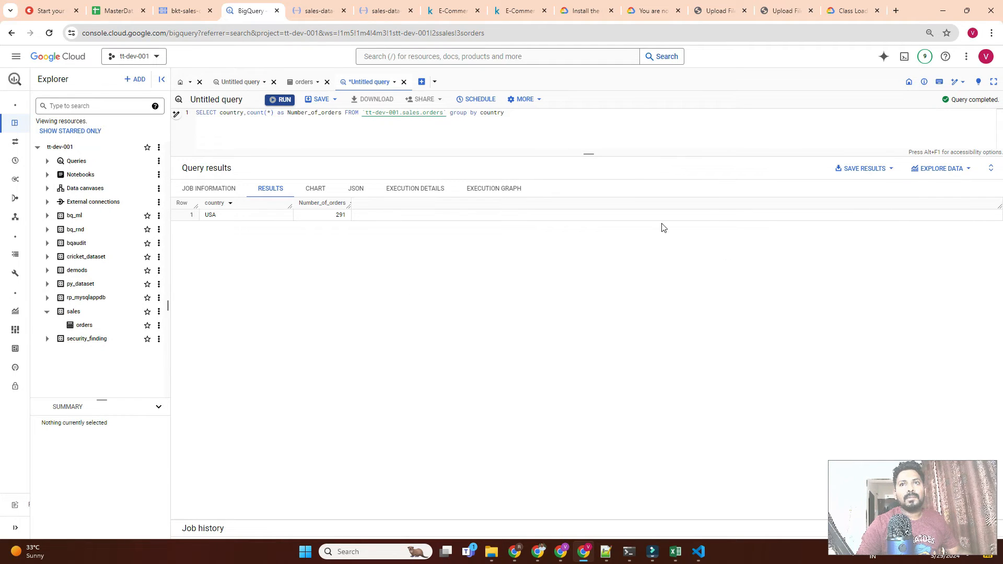
- Upload uk.csv from the Downloads Data folder through the TechTrapture Data Upload page
{"action": "left_click", "coordinate": [781, 11]}
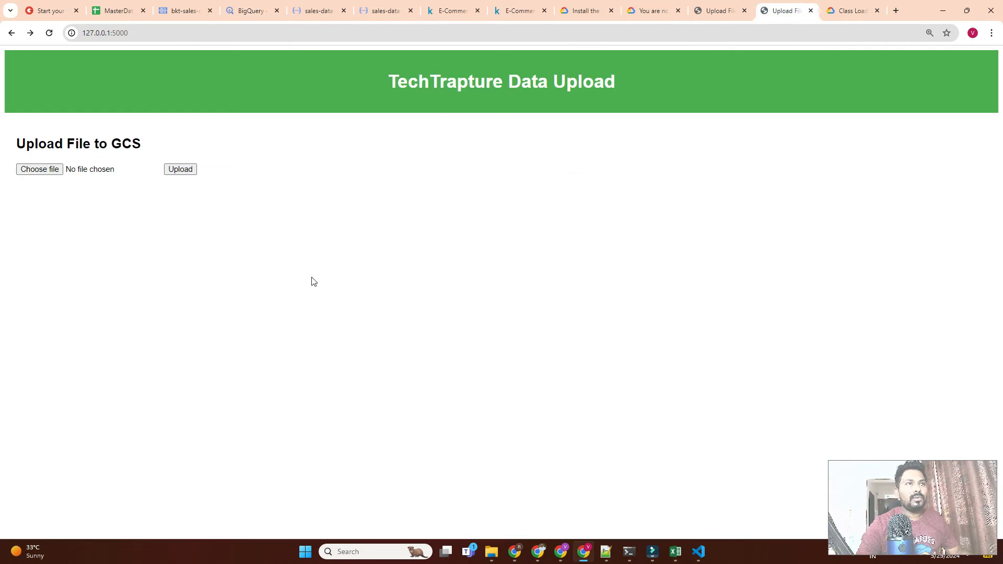
{"action": "left_click", "coordinate": [48, 170]}
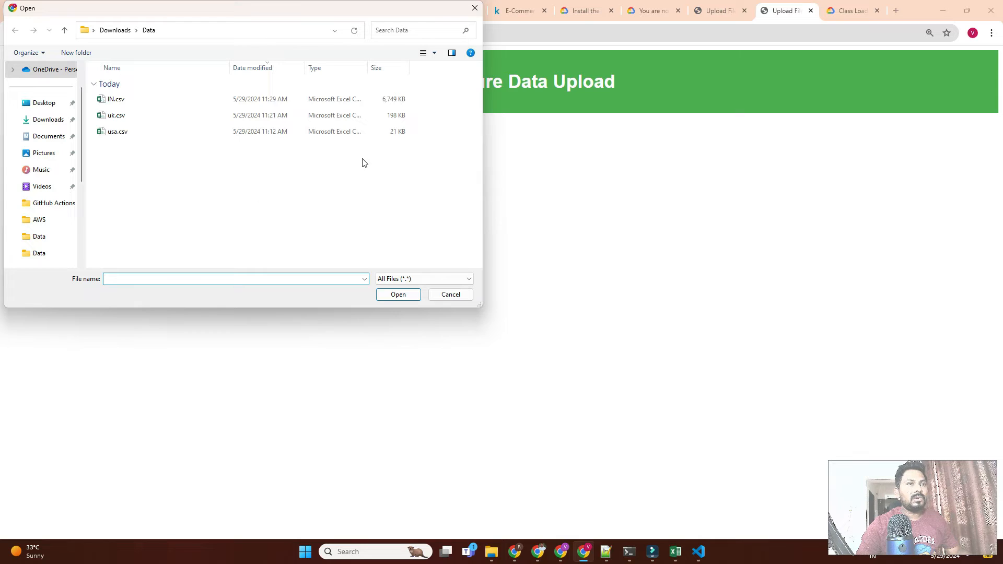
{"action": "left_click", "coordinate": [393, 115]}
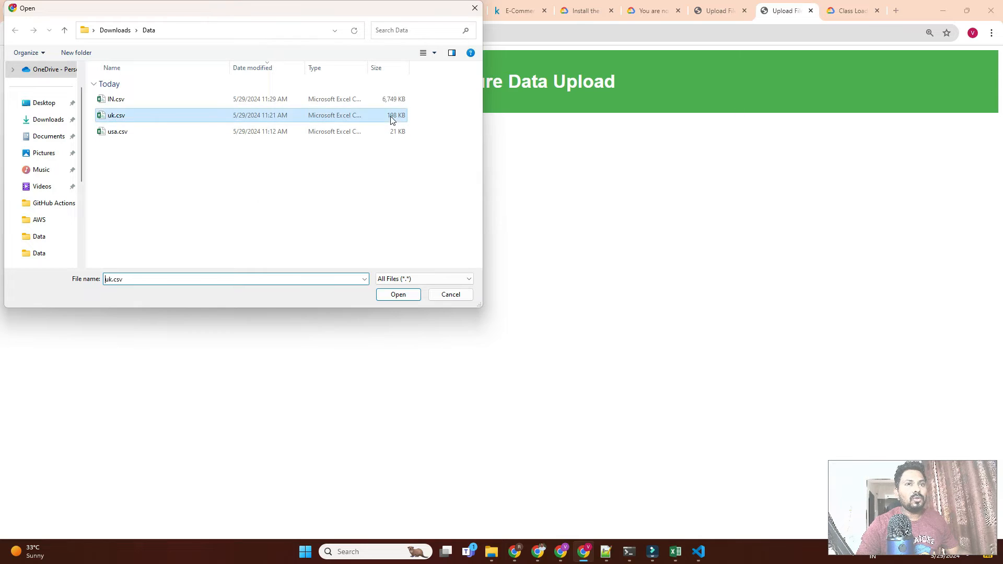
{"action": "left_click", "coordinate": [398, 295]}
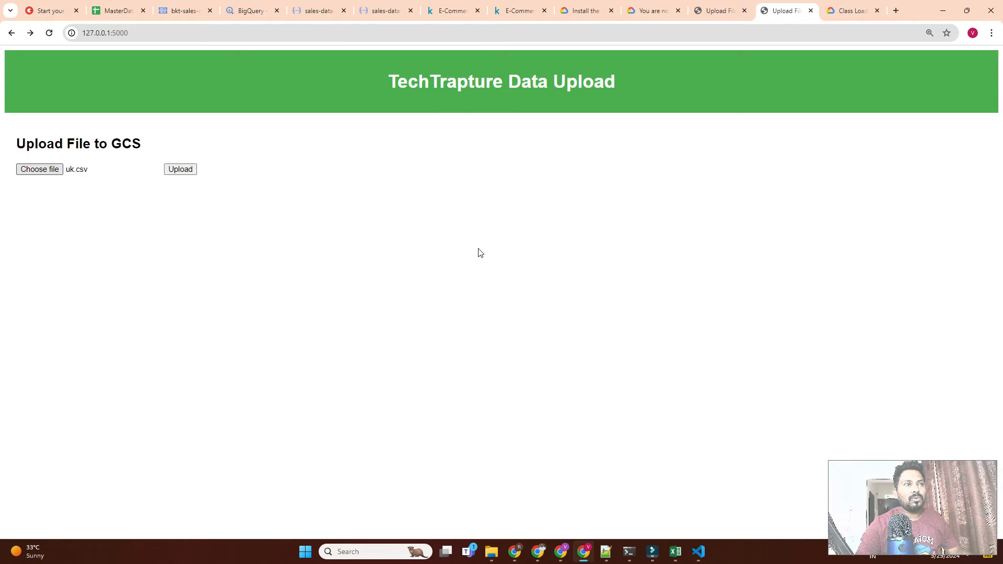
{"action": "left_click", "coordinate": [181, 169]}
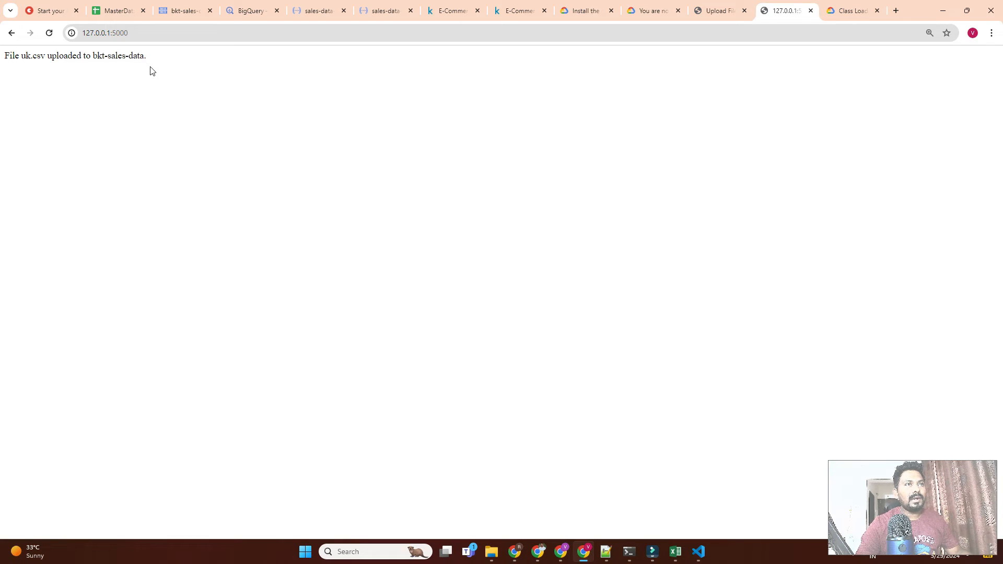
- Refresh the bkt-sales-data object list and the sales-data-load function's logs to check how uk.csv was processed
{"action": "left_click", "coordinate": [215, 6]}
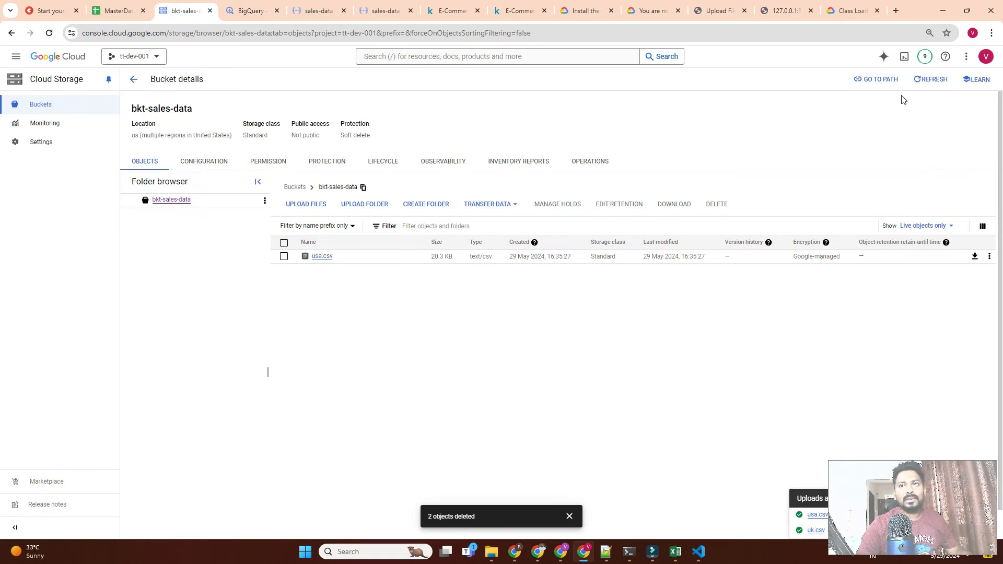
{"action": "left_click", "coordinate": [933, 79]}
{"action": "left_click", "coordinate": [937, 82]}
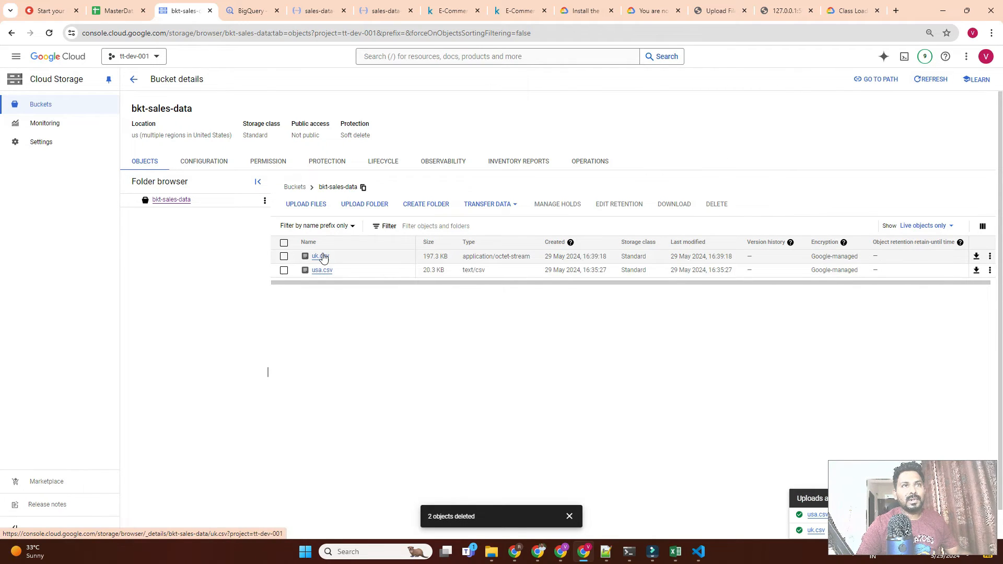
{"action": "left_click", "coordinate": [316, 8]}
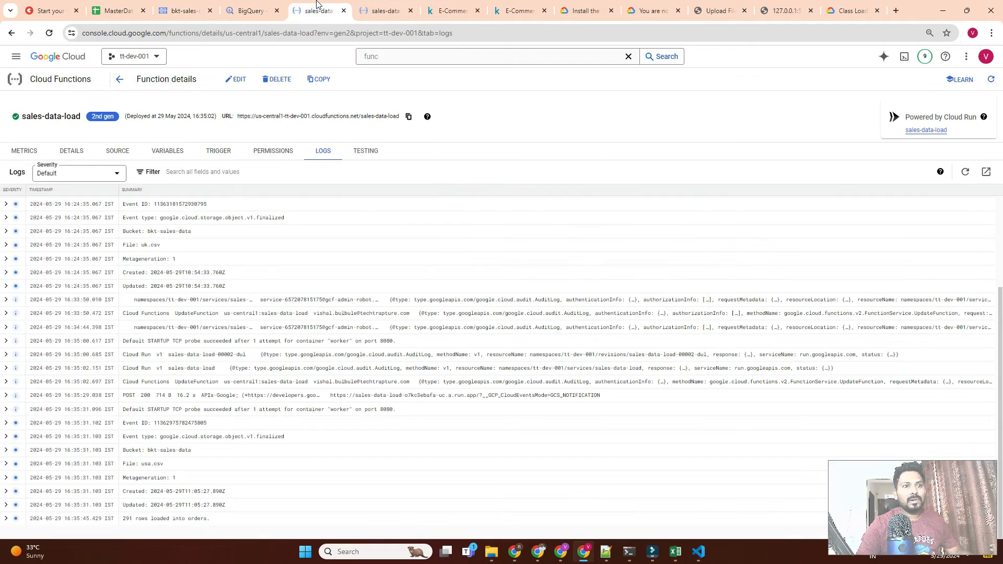
{"action": "left_click", "coordinate": [964, 172]}
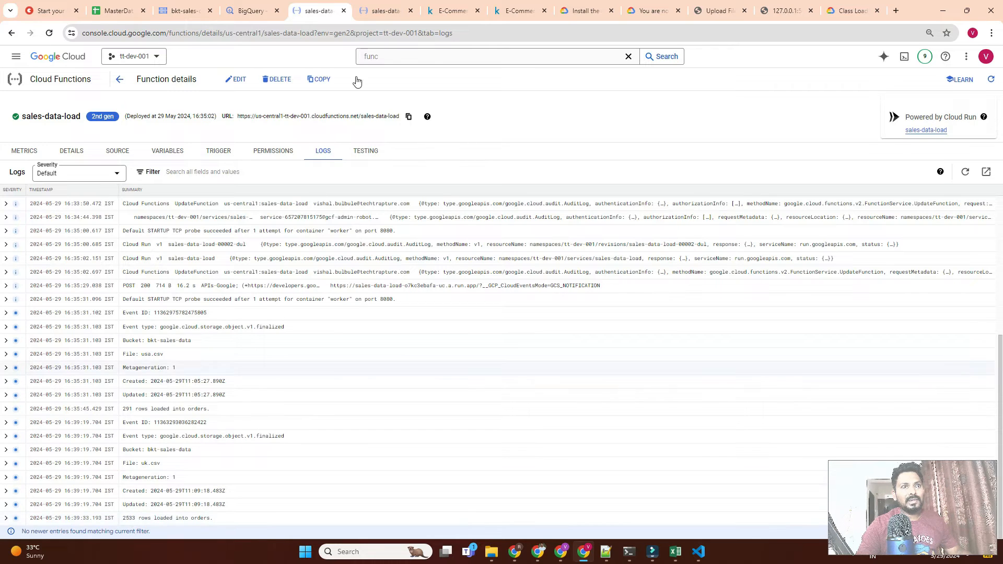
- Rerun the orders-per-country query in BigQuery and highlight the United Kingdom order count
{"action": "left_click", "coordinate": [236, 14]}
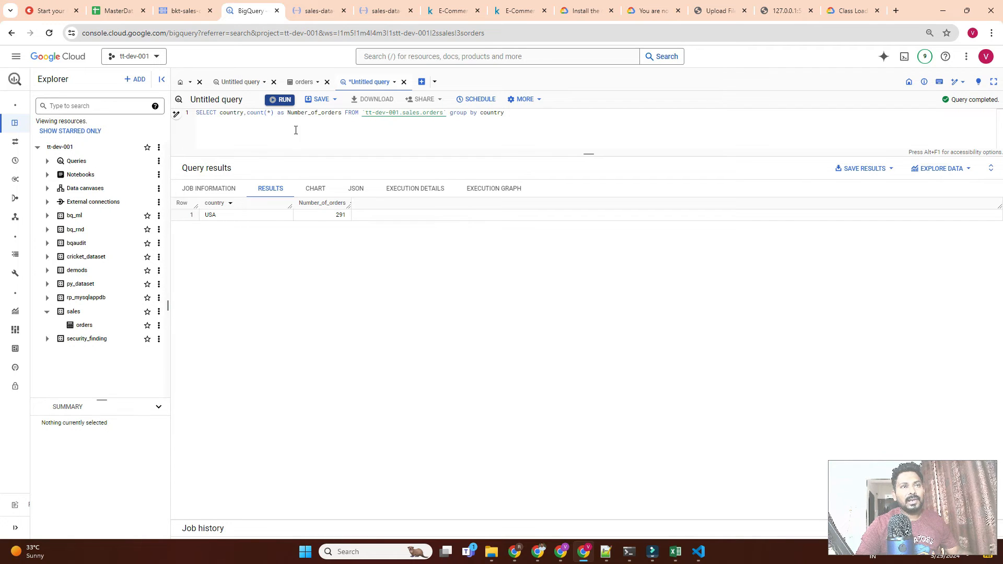
{"action": "left_click", "coordinate": [283, 101]}
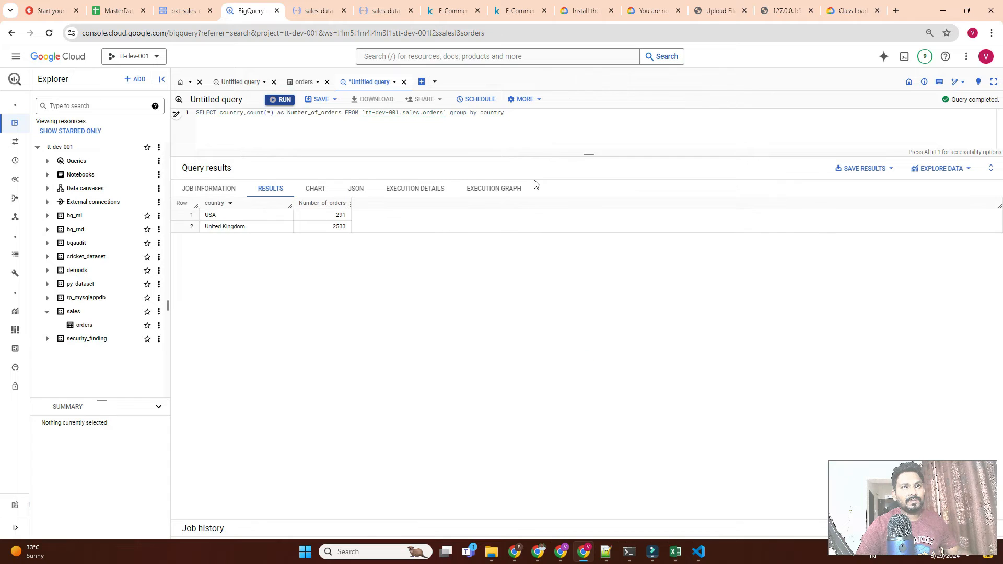
{"action": "double_click", "coordinate": [334, 227]}
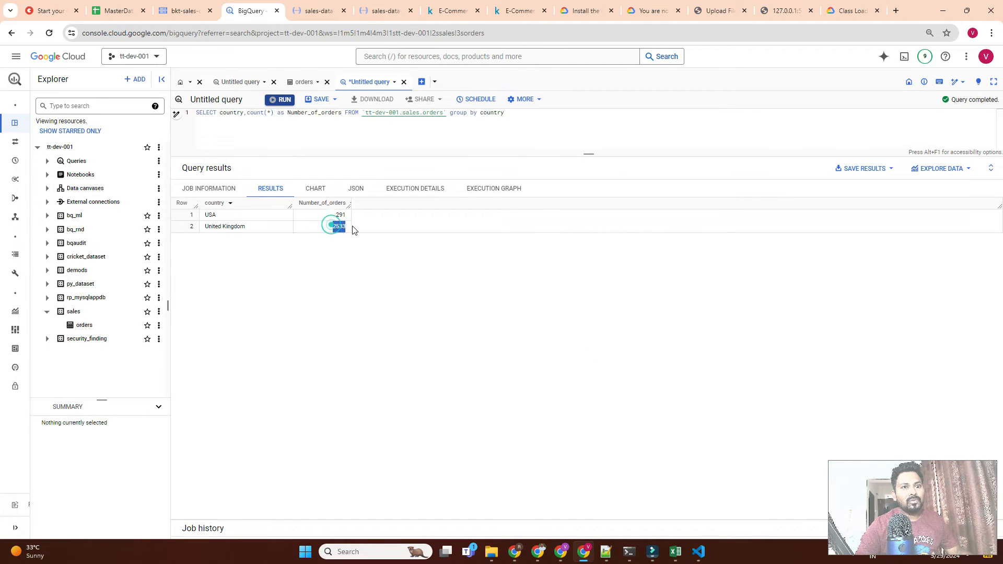
- Upload IN.csv from the Downloads Data folder through the TechTrapture Data Upload page
{"action": "left_click", "coordinate": [360, 131]}
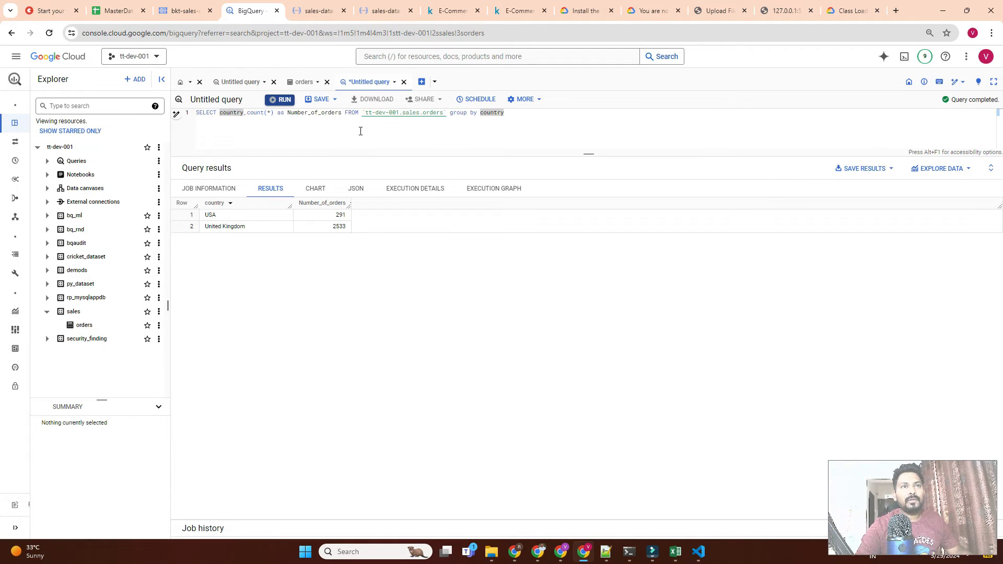
{"action": "left_click", "coordinate": [717, 12]}
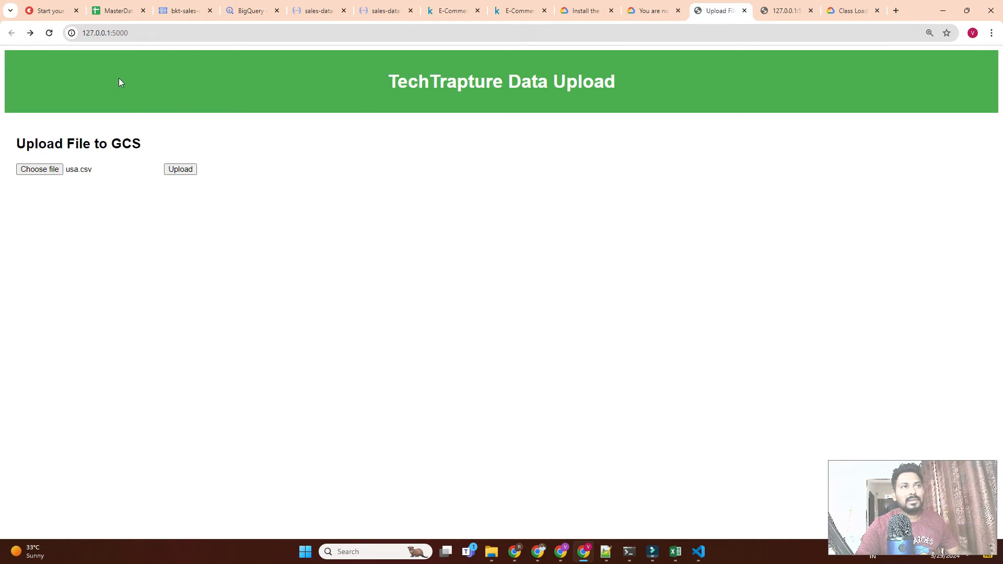
{"action": "left_click", "coordinate": [32, 169]}
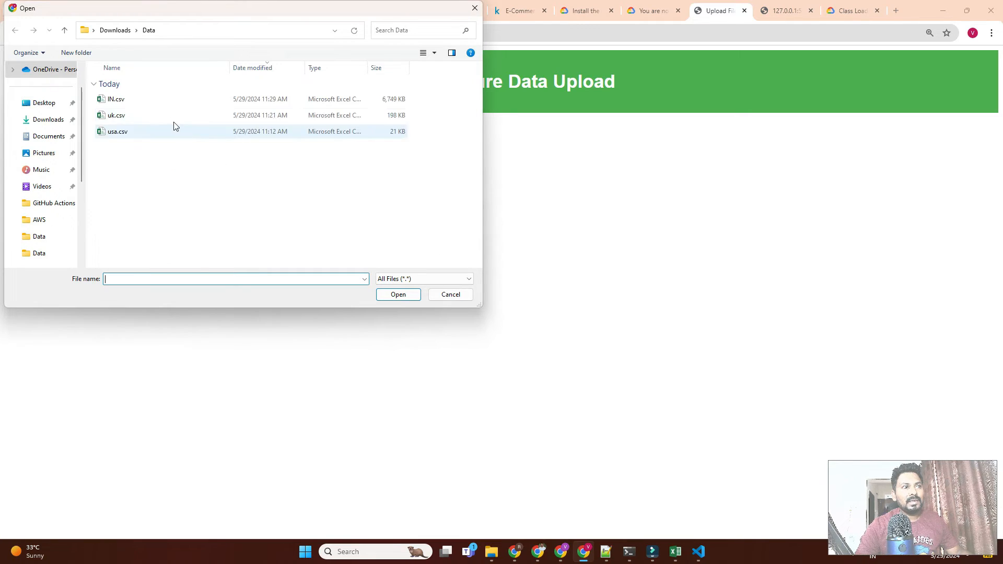
{"action": "left_click", "coordinate": [118, 100]}
{"action": "left_click", "coordinate": [407, 295]}
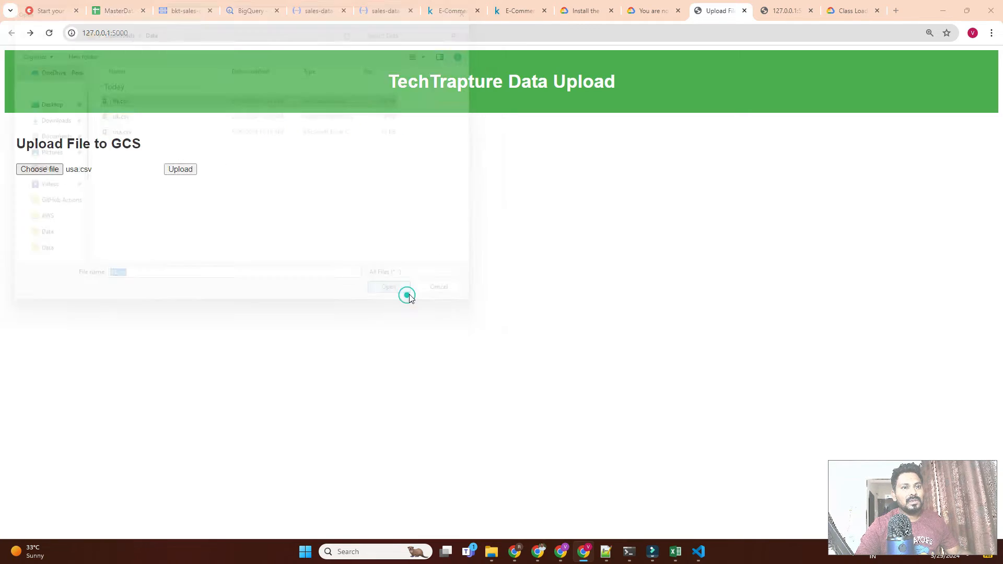
{"action": "left_click", "coordinate": [183, 170]}
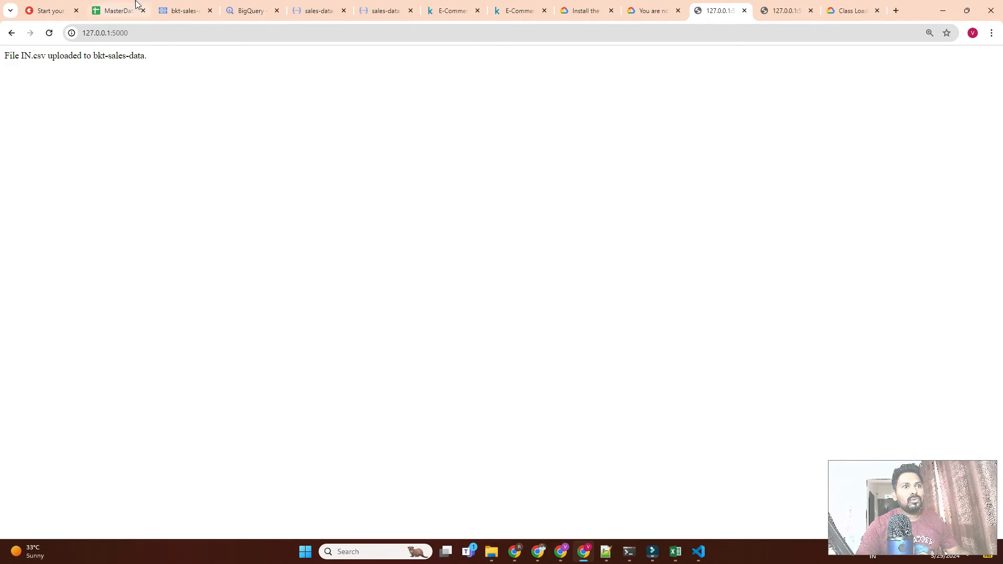
- Refresh the bkt-sales-data bucket's object list to check whether IN.csv has arrived
{"action": "left_click", "coordinate": [177, 15]}
{"action": "left_click", "coordinate": [933, 80]}
{"action": "left_click", "coordinate": [938, 84]}
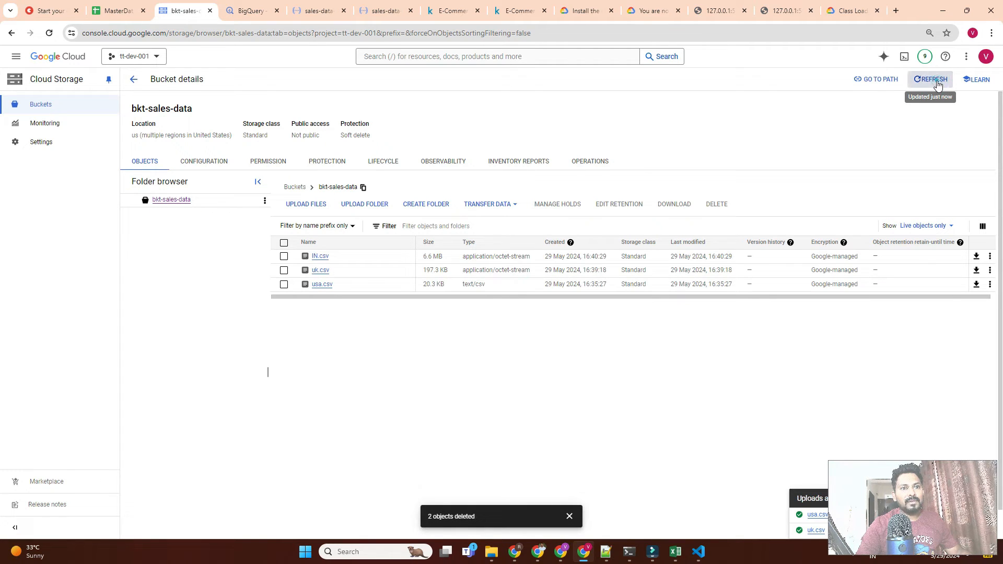
- Refresh the sales-data-load function's logs and read the newest entries for IN.csv
{"action": "left_click", "coordinate": [315, 11]}
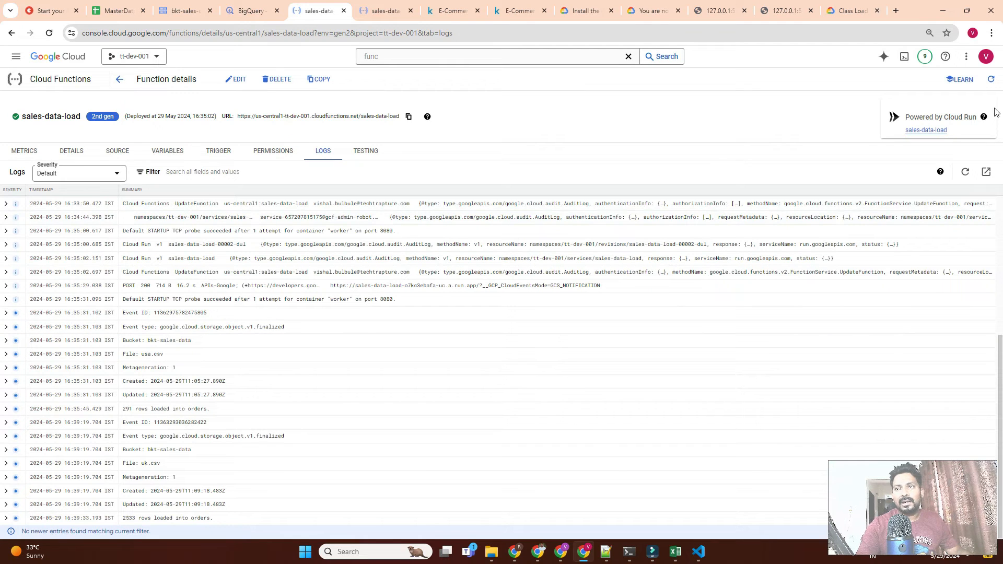
{"action": "left_click", "coordinate": [964, 172]}
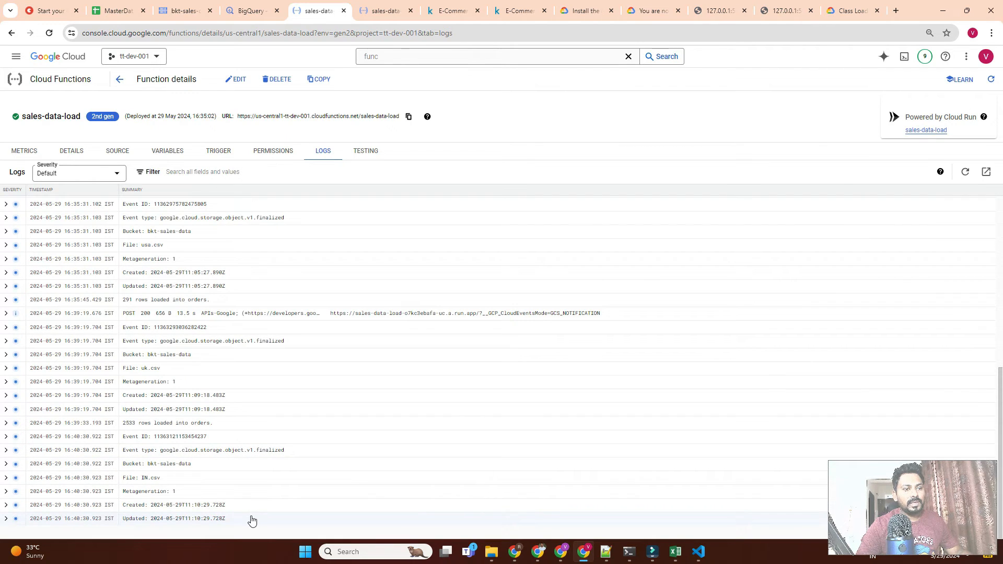
{"action": "scroll", "coordinate": [255, 510], "scroll_direction": "up", "scroll_amount": 1}
{"action": "scroll", "coordinate": [255, 510], "scroll_direction": "down", "scroll_amount": 2}
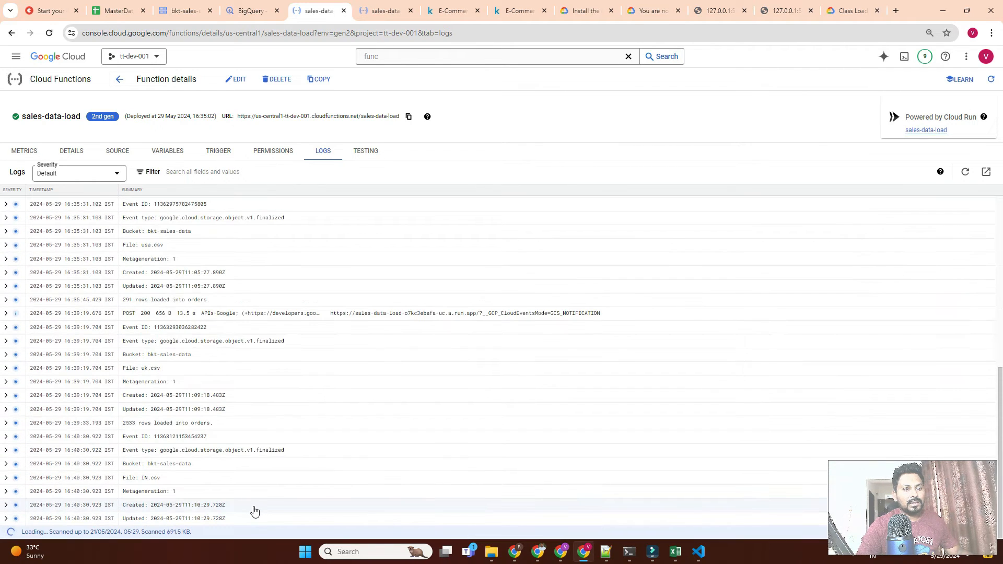
{"action": "scroll", "coordinate": [255, 511], "scroll_direction": "down", "scroll_amount": 2}
{"action": "scroll", "coordinate": [255, 511], "scroll_direction": "down", "scroll_amount": 2}
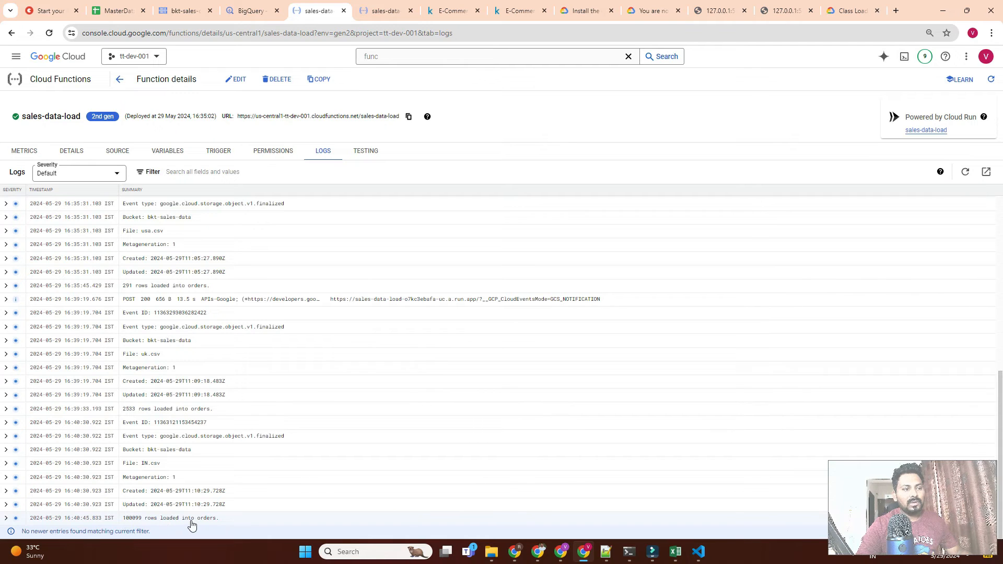
- Rerun the orders-per-country query in BigQuery to check the order count for India
{"action": "left_click", "coordinate": [229, 9]}
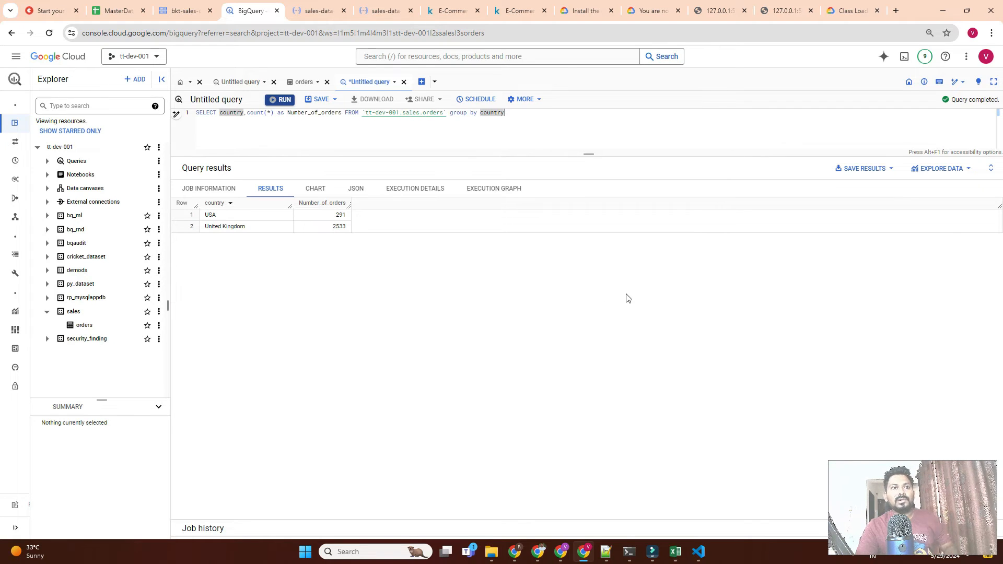
{"action": "left_click", "coordinate": [282, 101]}
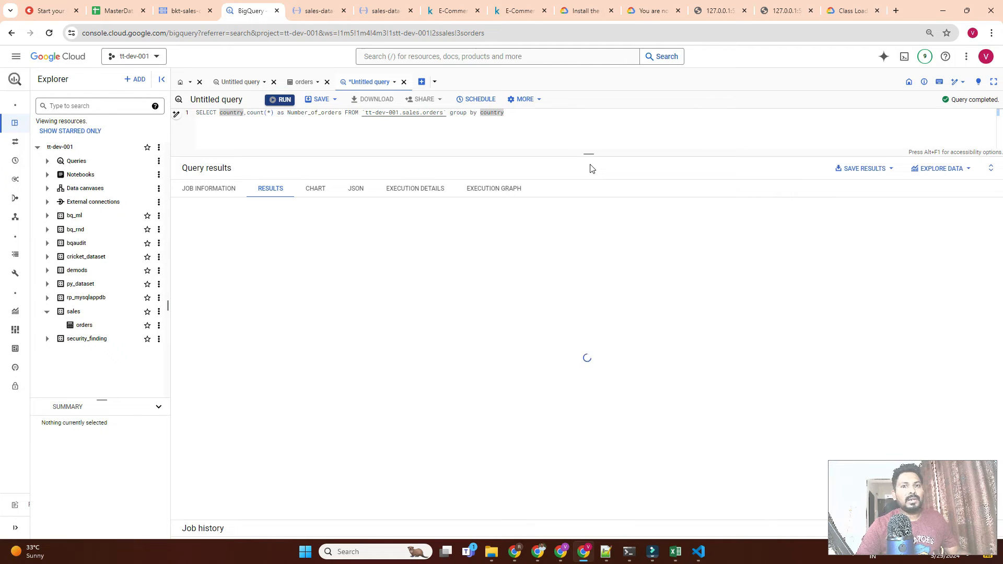
{"action": "left_click", "coordinate": [337, 243]}
{"action": "left_click", "coordinate": [390, 235]}
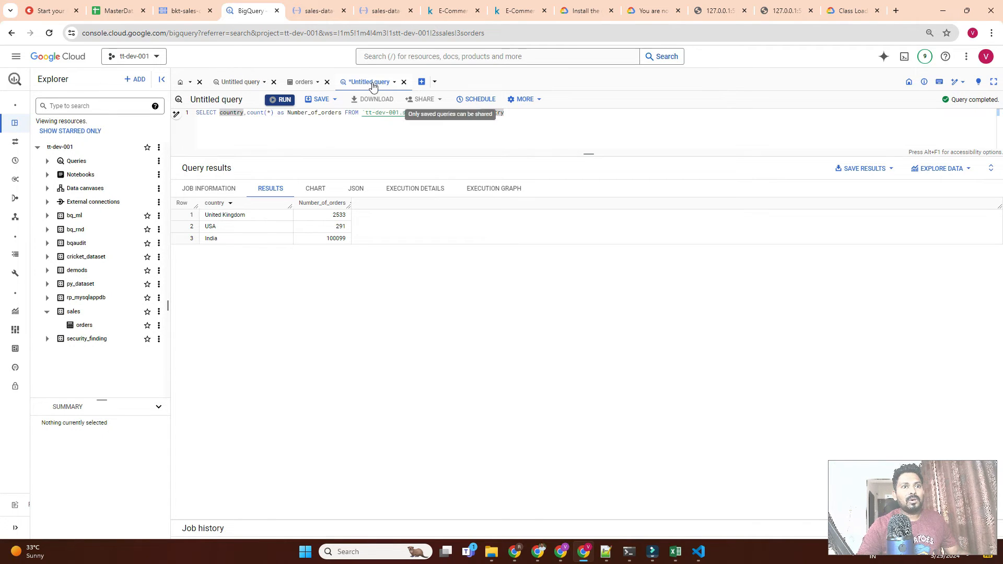
- Duplicate the orders-per-country query onto line 3 and enlarge the query editor area
{"action": "triple_click", "coordinate": [275, 114]}
{"action": "key", "text": "ctrl+c"}
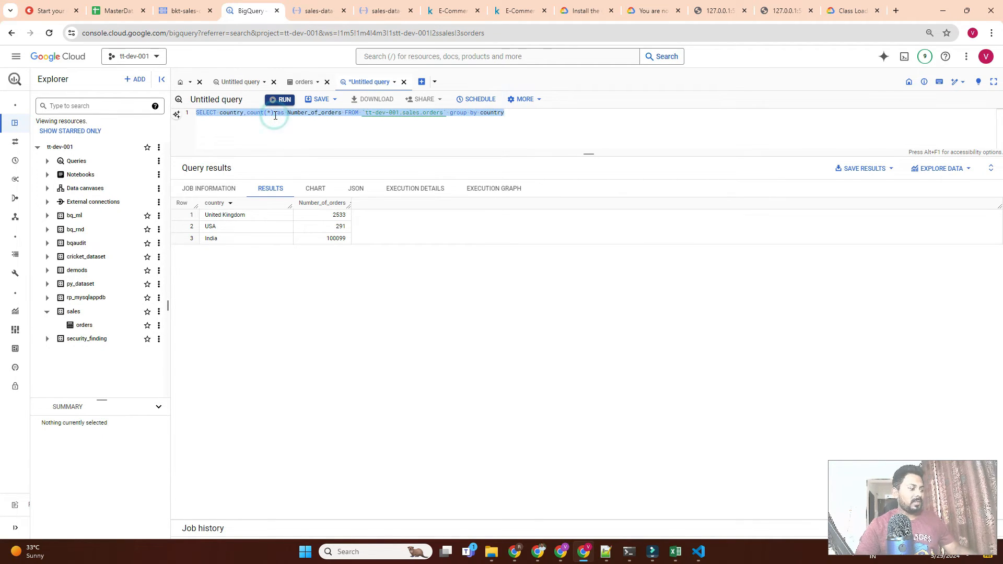
{"action": "left_click", "coordinate": [541, 121]}
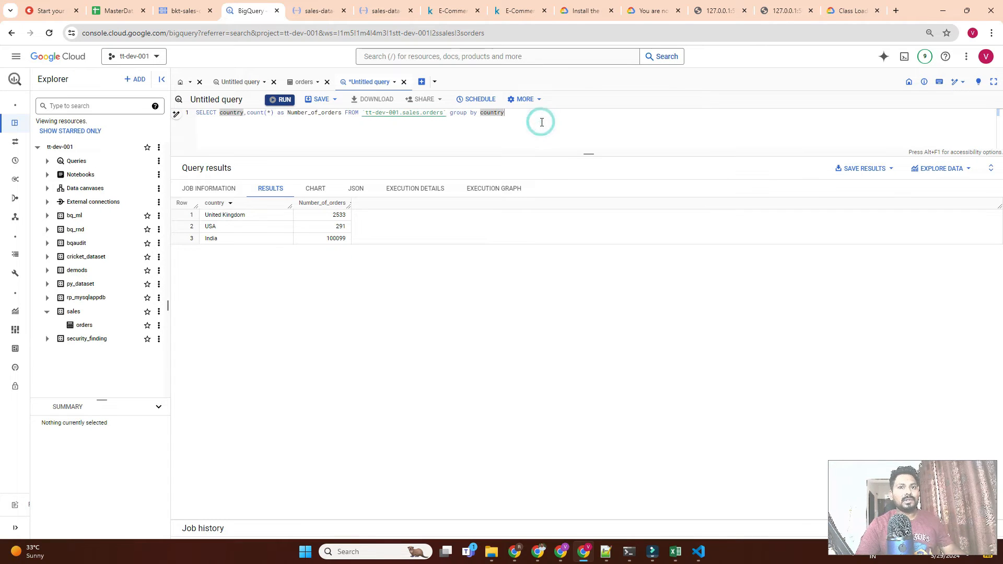
{"action": "key", "text": "Return"}
{"action": "key", "text": "Return"}
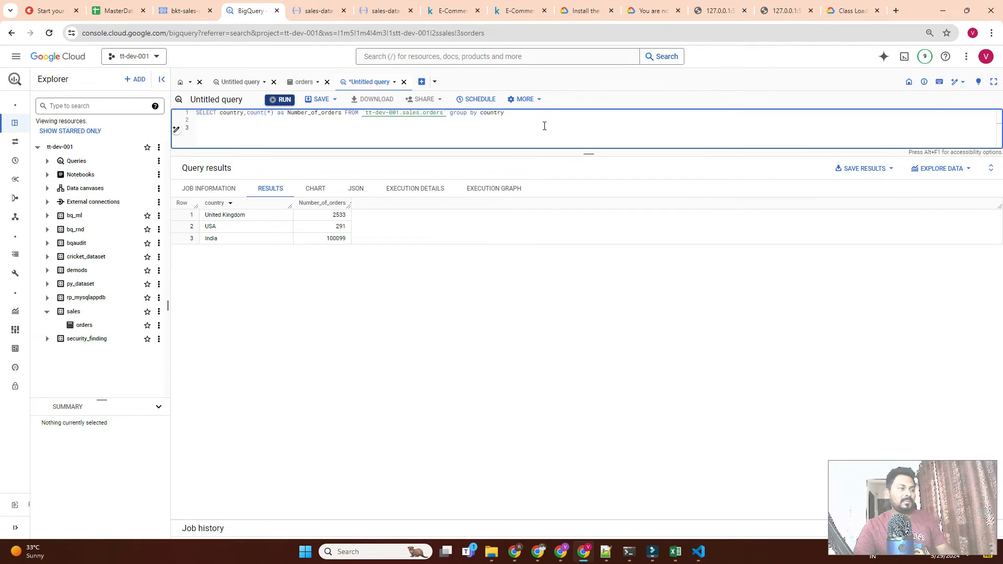
{"action": "key", "text": "ctrl+v"}
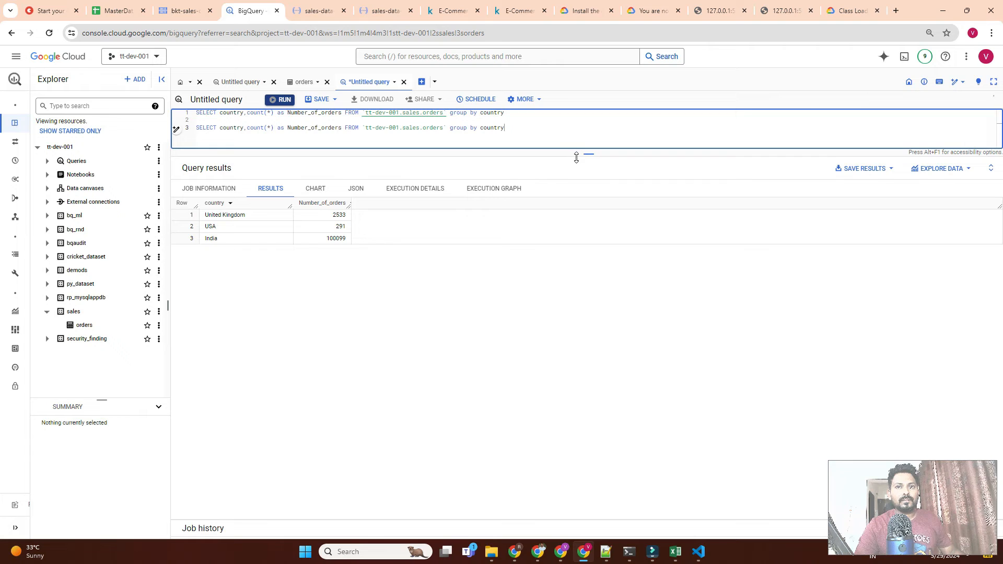
{"action": "left_click_drag", "start_coordinate": [575, 157], "coordinate": [577, 226]}
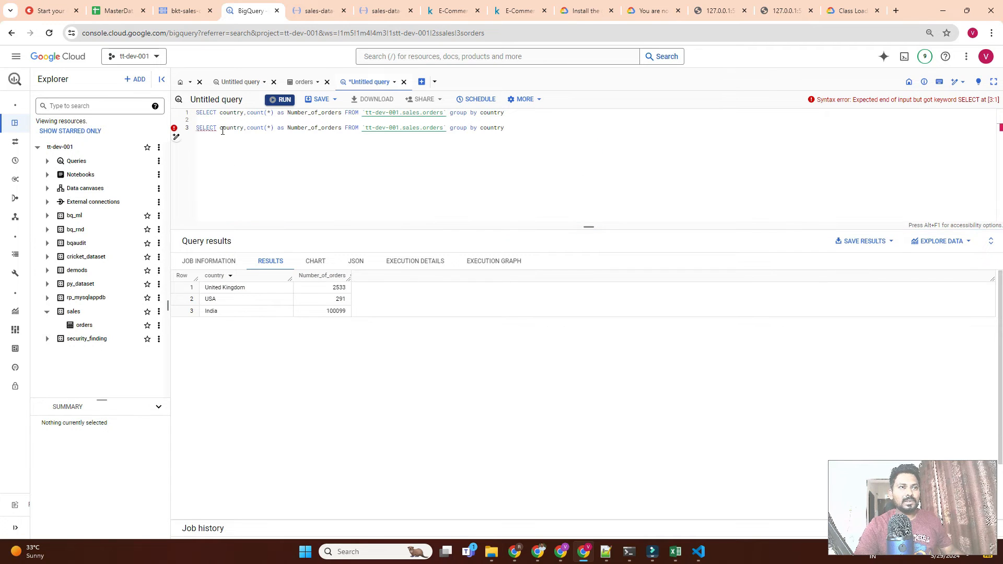
- Replace the selected columns in the line 3 query with * and try to run only that statement
{"action": "left_click_drag", "start_coordinate": [219, 128], "coordinate": [342, 130]}
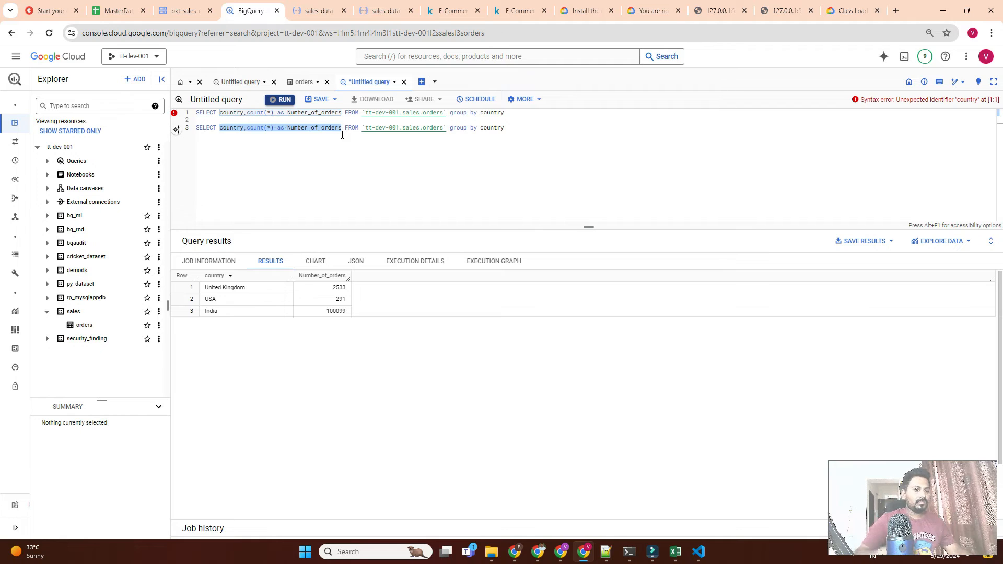
{"action": "type", "text": "*"}
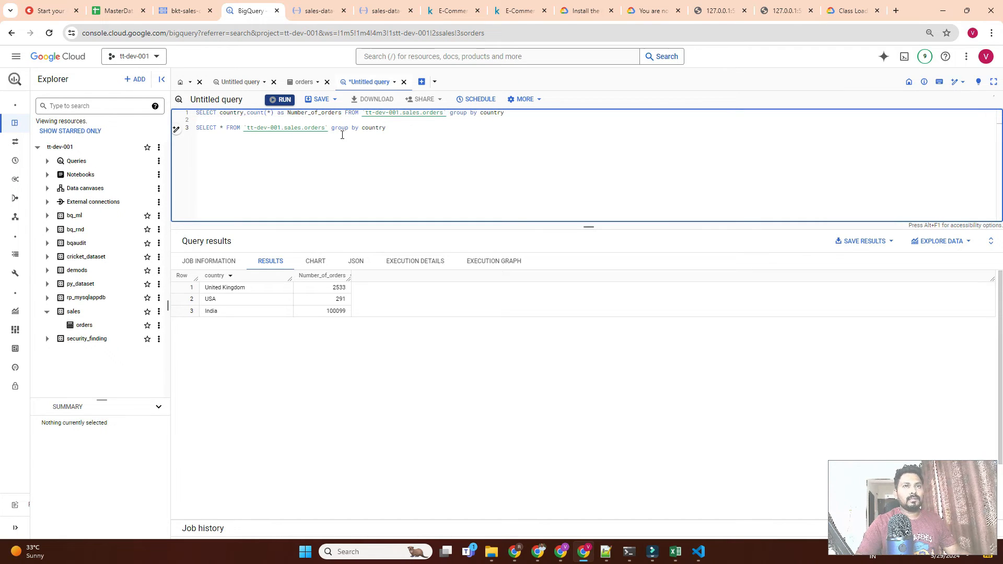
{"action": "key", "text": "ctrl+Return"}
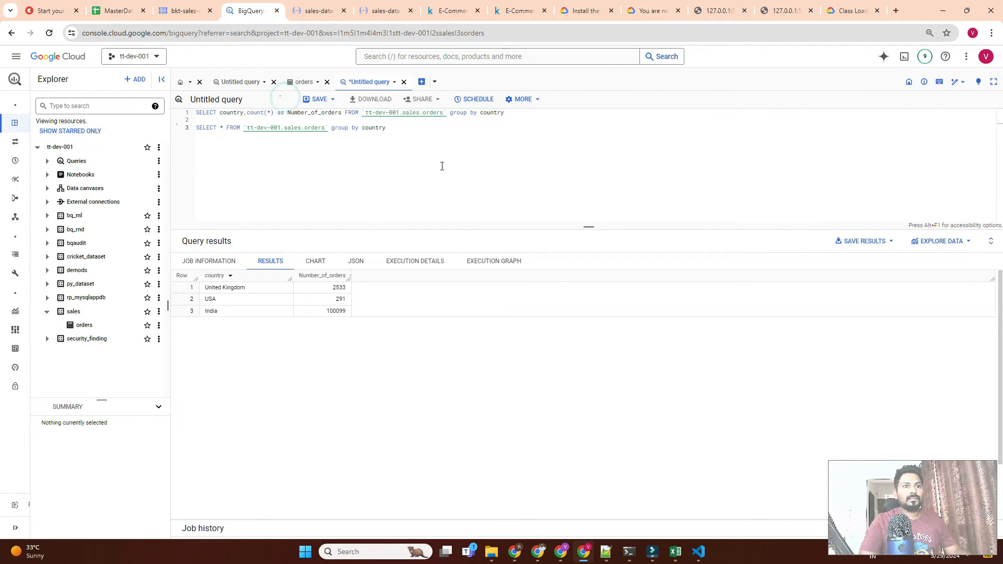
{"action": "triple_click", "coordinate": [371, 129]}
{"action": "key", "text": "ctrl+Return"}
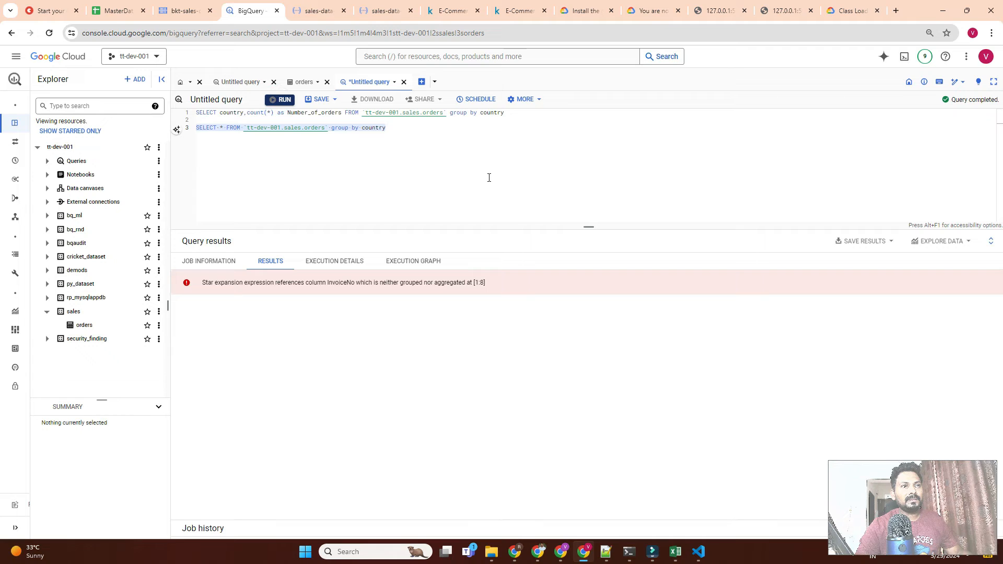
- Remove the group by clause from the line 3 query, run only that statement and look through the returned order rows
{"action": "left_click_drag", "start_coordinate": [387, 129], "coordinate": [328, 130]}
{"action": "key", "text": "BackSpace"}
{"action": "triple_click", "coordinate": [327, 128]}
{"action": "left_click", "coordinate": [273, 103]}
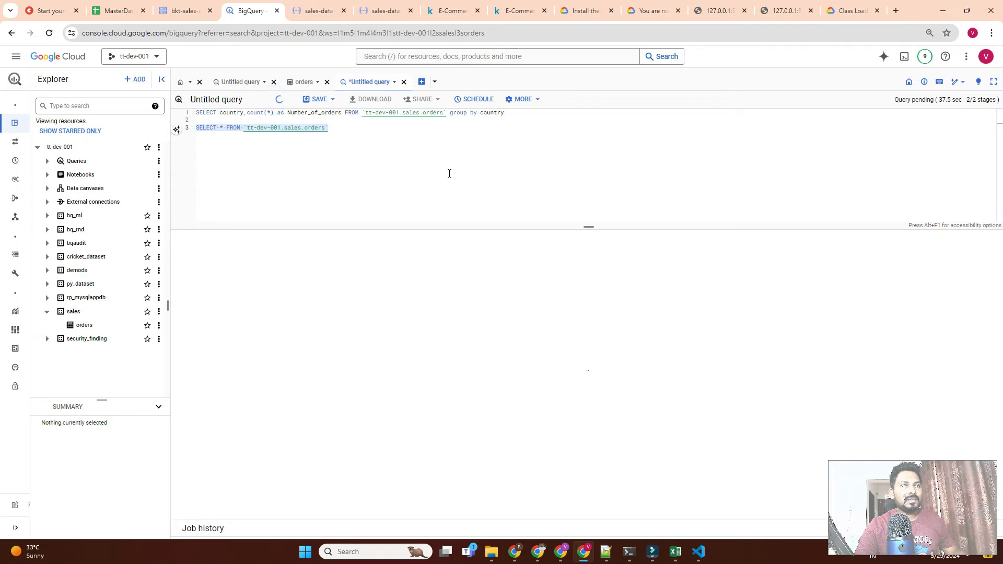
{"action": "left_click_drag", "start_coordinate": [591, 228], "coordinate": [590, 202]}
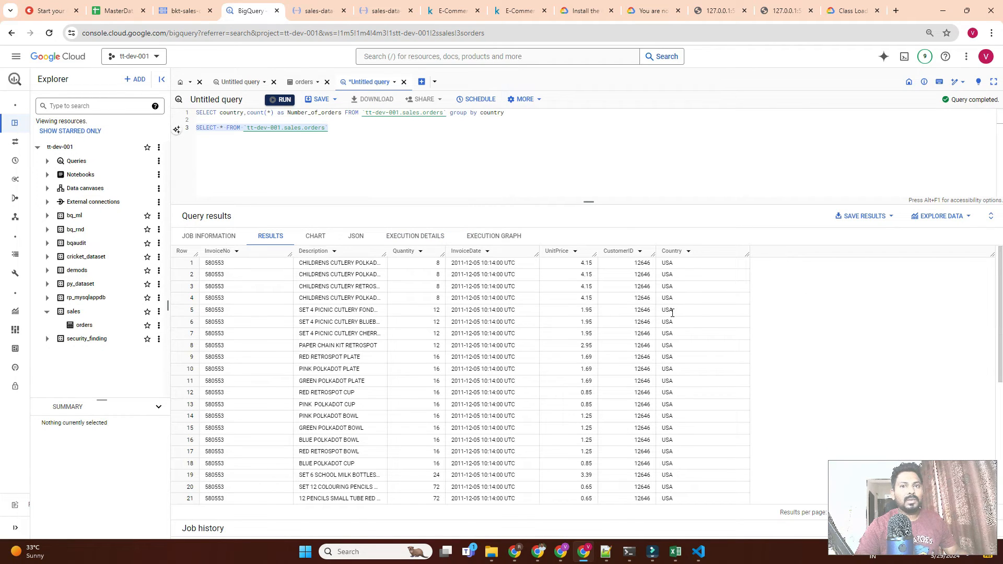
{"action": "scroll", "coordinate": [688, 307], "scroll_direction": "down", "scroll_amount": 7}
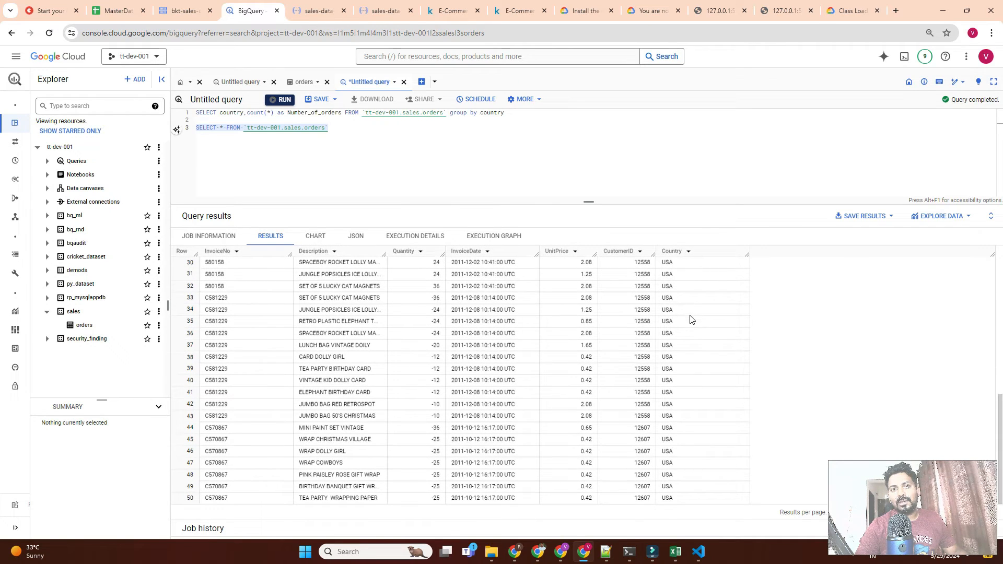
{"action": "left_click_drag", "start_coordinate": [589, 197], "coordinate": [588, 162]}
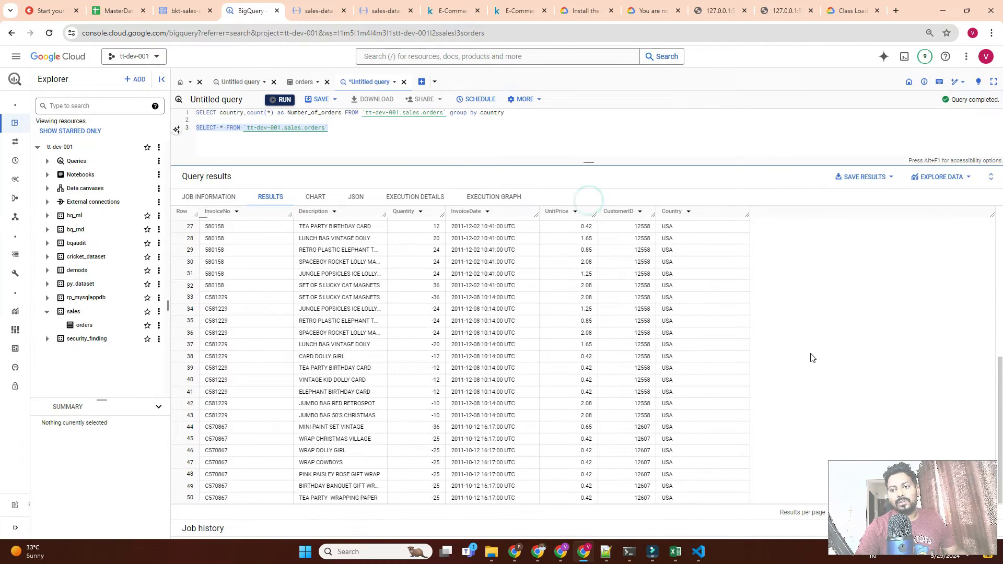
{"action": "scroll", "coordinate": [676, 402], "scroll_direction": "up", "scroll_amount": 6}
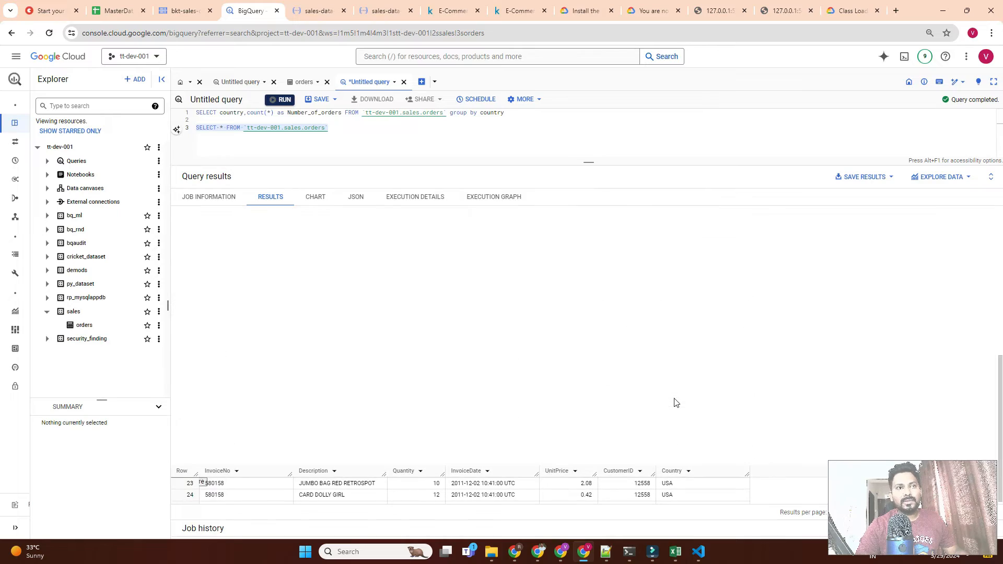
{"action": "scroll", "coordinate": [616, 336], "scroll_direction": "down", "scroll_amount": 6}
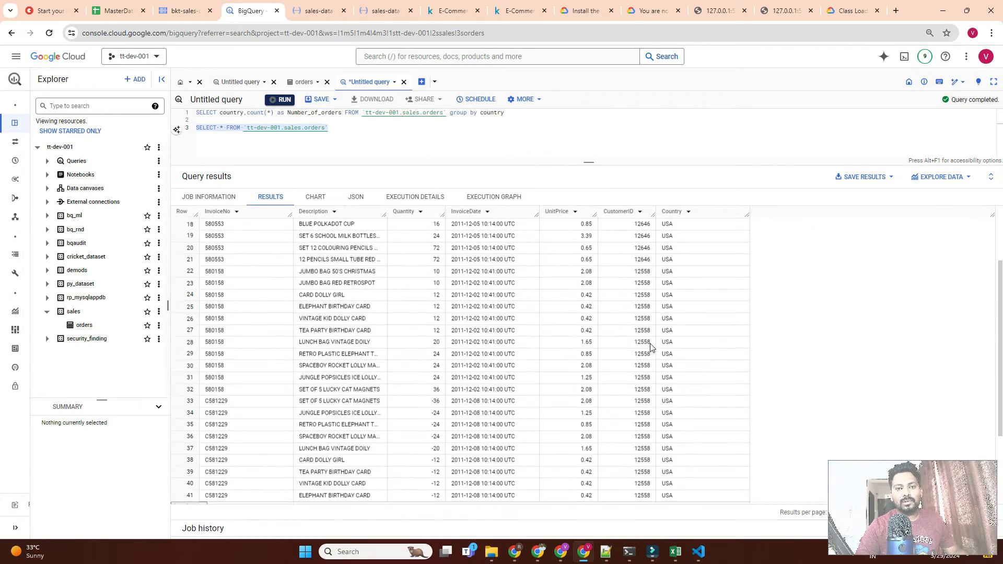
{"action": "scroll", "coordinate": [695, 370], "scroll_direction": "up", "scroll_amount": 6}
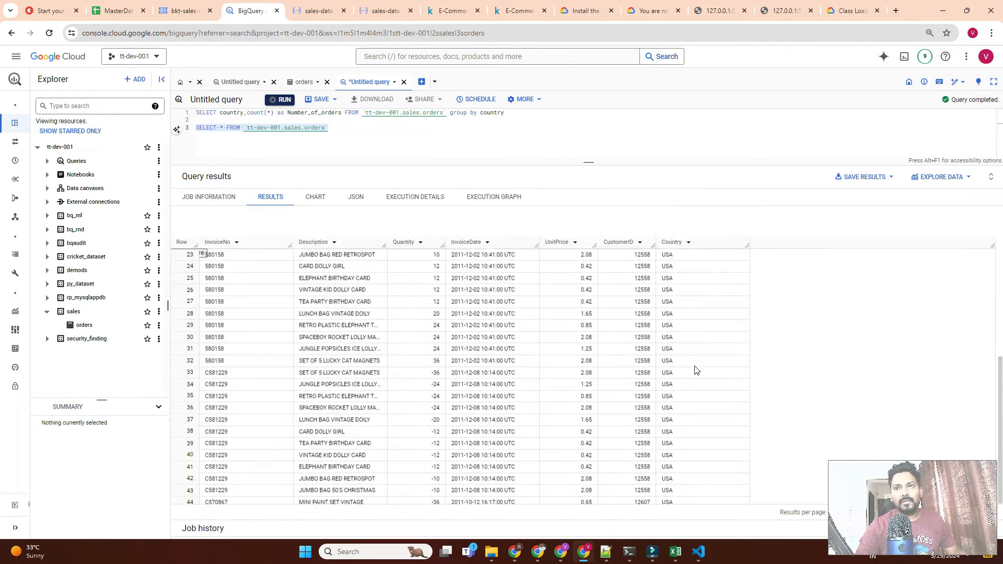
- Append "order by country" to the line 3 query, run only that statement and look through the sorted rows
{"action": "left_click", "coordinate": [361, 128]}
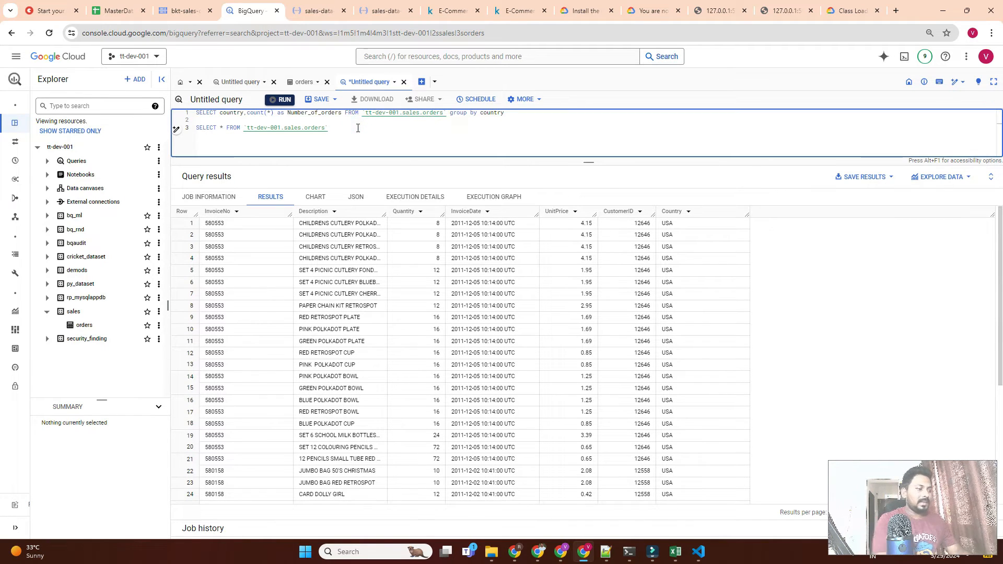
{"action": "type", "text": "order by country"}
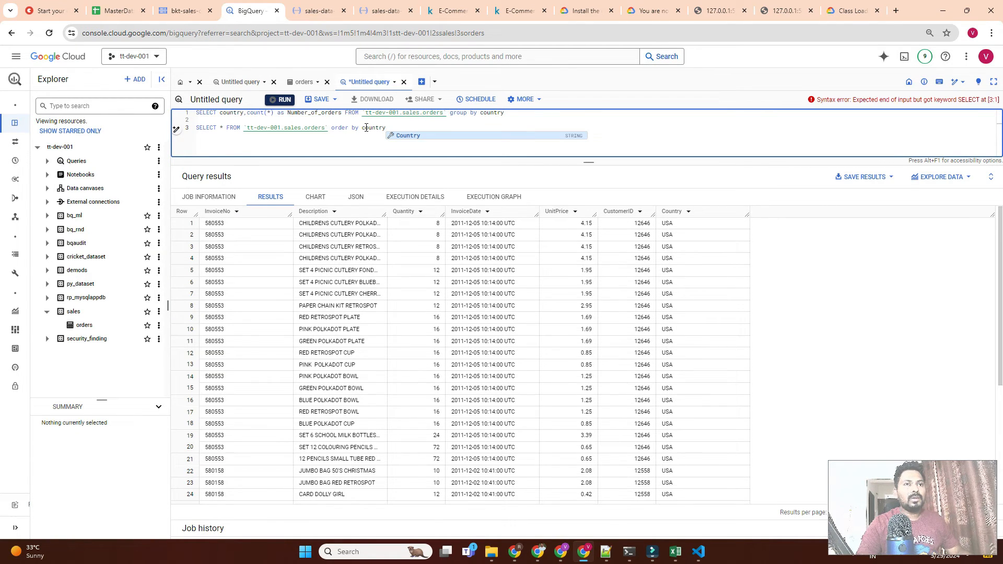
{"action": "triple_click", "coordinate": [360, 127]}
{"action": "left_click", "coordinate": [279, 99]}
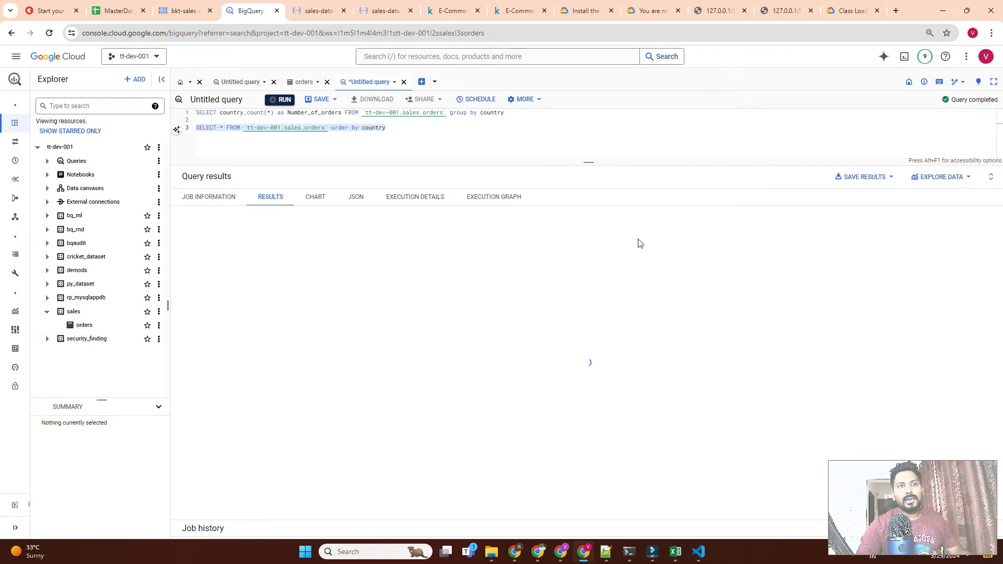
{"action": "scroll", "coordinate": [691, 282], "scroll_direction": "down", "scroll_amount": 1}
{"action": "scroll", "coordinate": [692, 285], "scroll_direction": "down", "scroll_amount": 2}
{"action": "scroll", "coordinate": [692, 292], "scroll_direction": "up", "scroll_amount": 3}
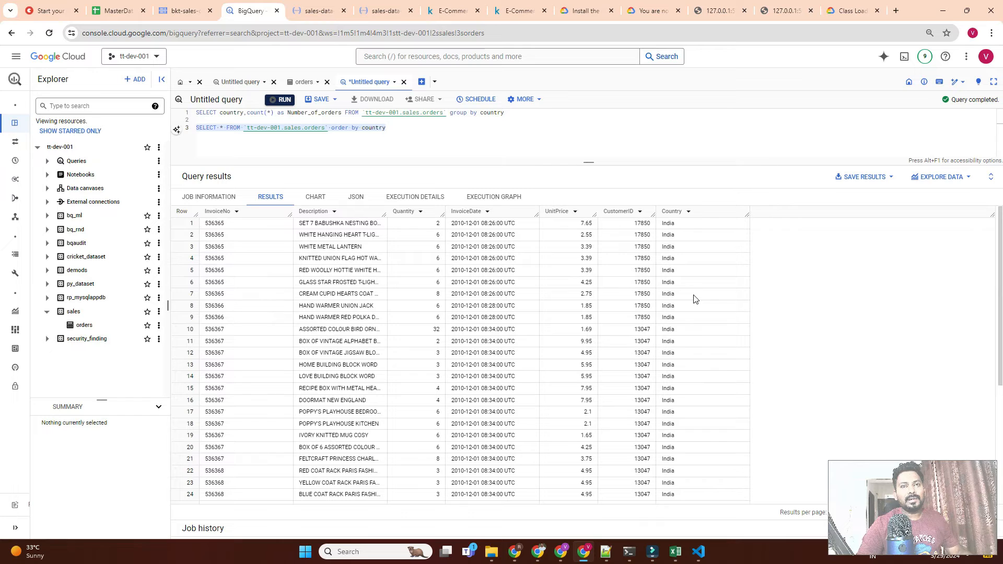
{"action": "left_click", "coordinate": [589, 162]}
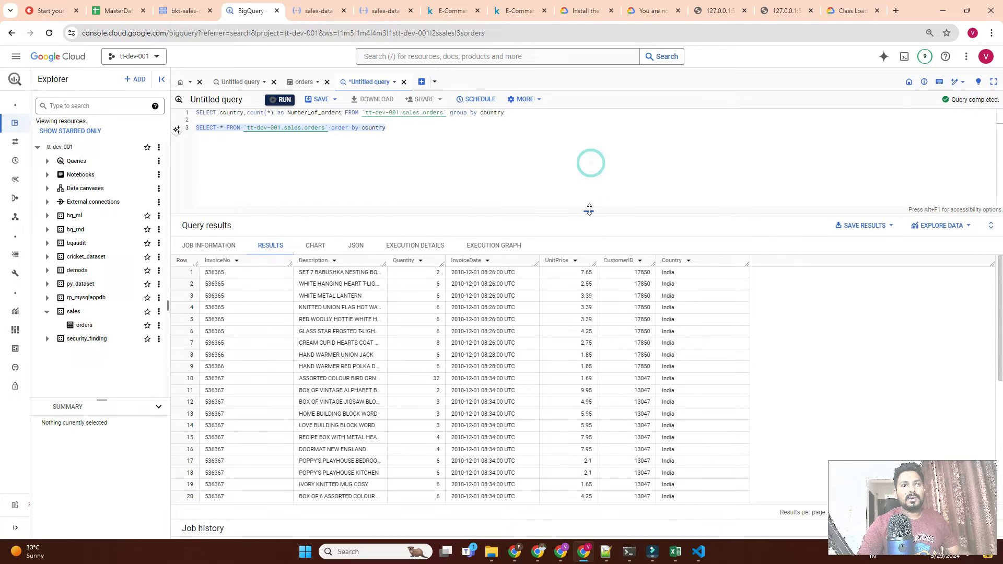
{"action": "left_click", "coordinate": [457, 139]}
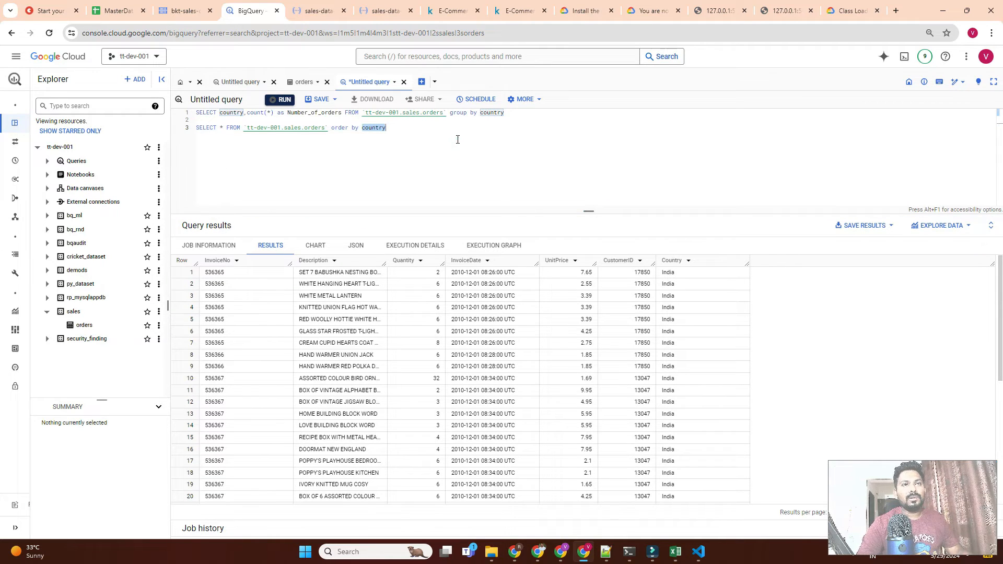
- Give the query results more room and examine the first row's invoice number, quantity and unit price
{"action": "triple_click", "coordinate": [457, 139]}
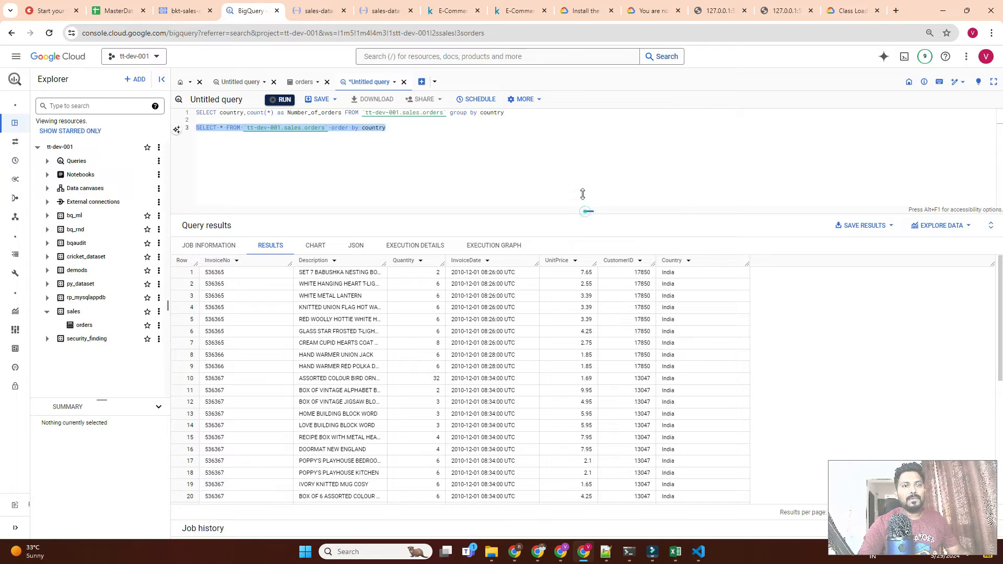
{"action": "left_click_drag", "start_coordinate": [585, 211], "coordinate": [575, 183]}
{"action": "double_click", "coordinate": [215, 243]}
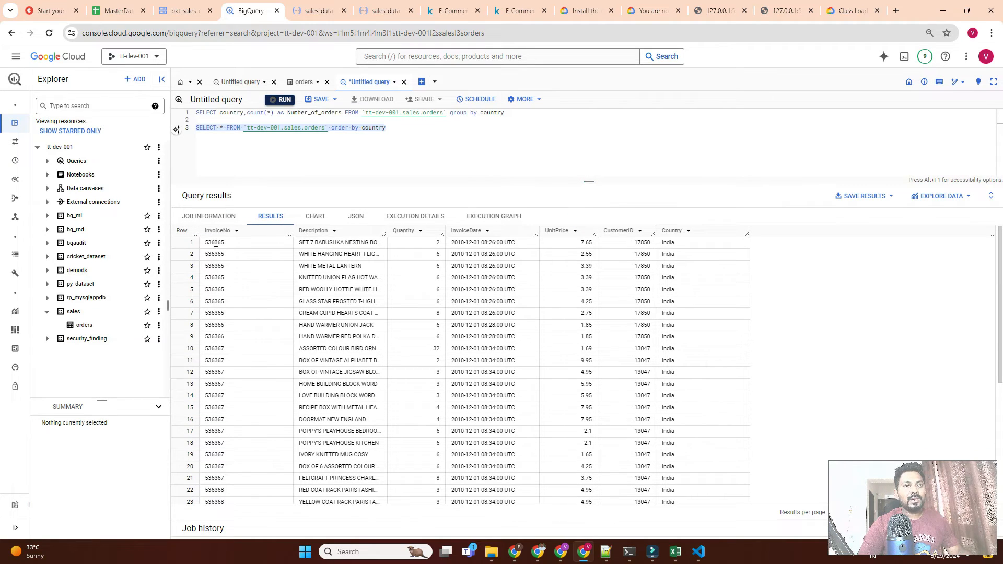
{"action": "double_click", "coordinate": [439, 243]}
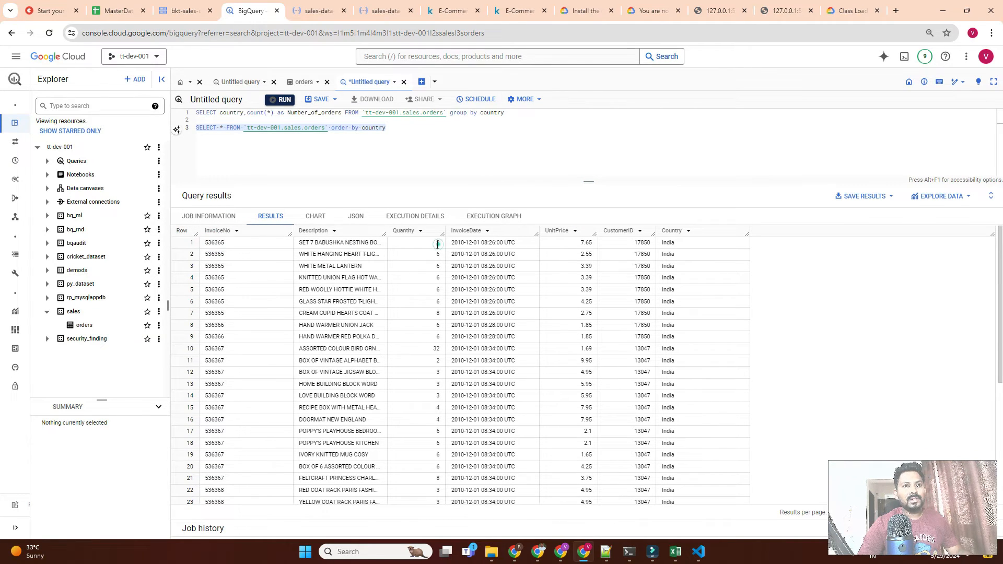
{"action": "double_click", "coordinate": [586, 243]}
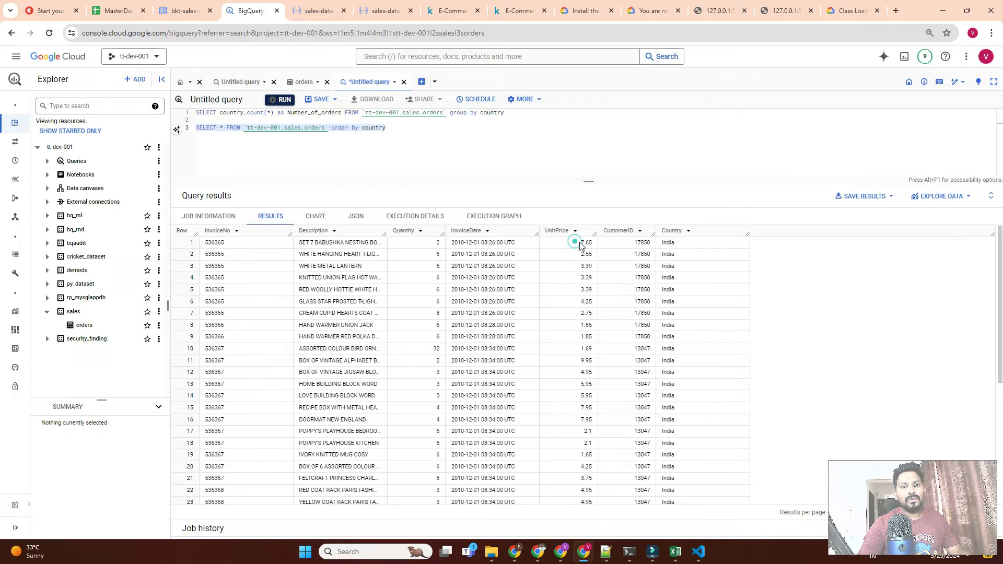
{"action": "left_click", "coordinate": [429, 245]}
{"action": "left_click", "coordinate": [431, 246]}
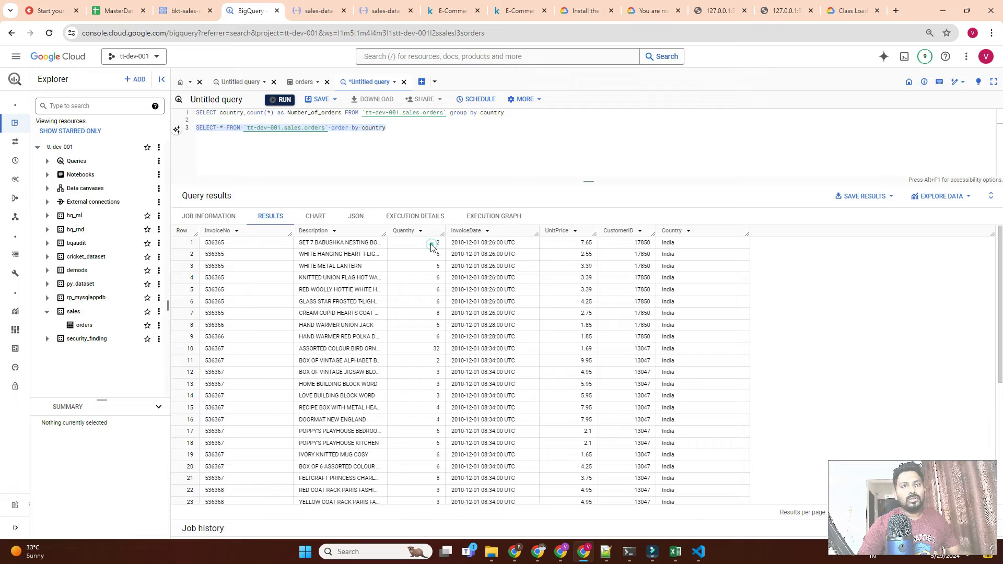
{"action": "double_click", "coordinate": [438, 243]}
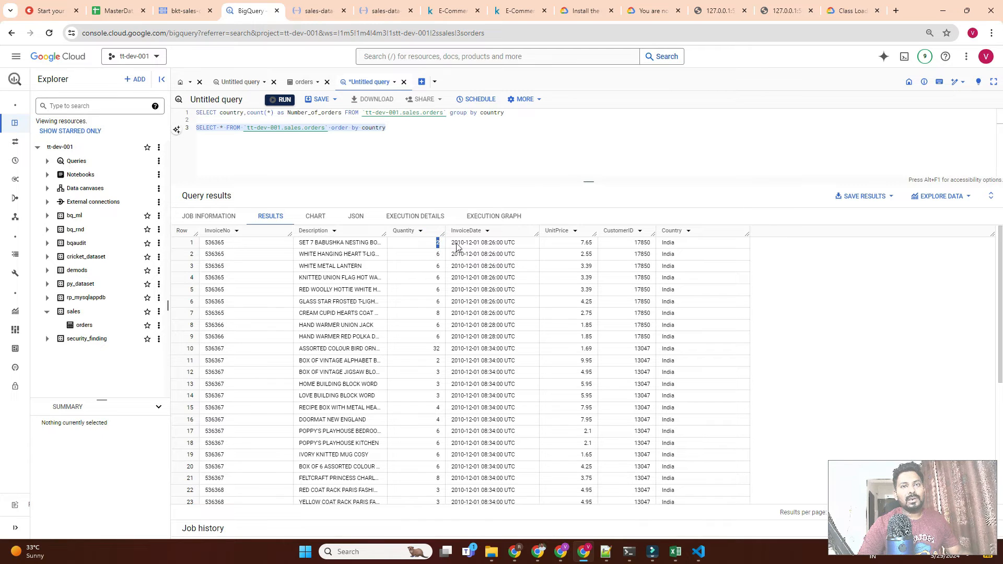
{"action": "double_click", "coordinate": [583, 243]}
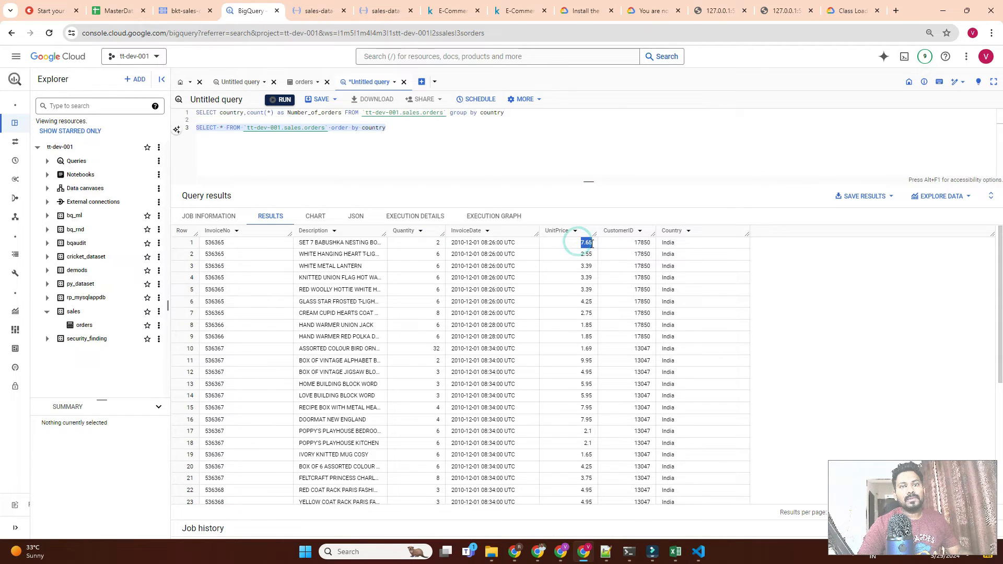
{"action": "double_click", "coordinate": [436, 244]}
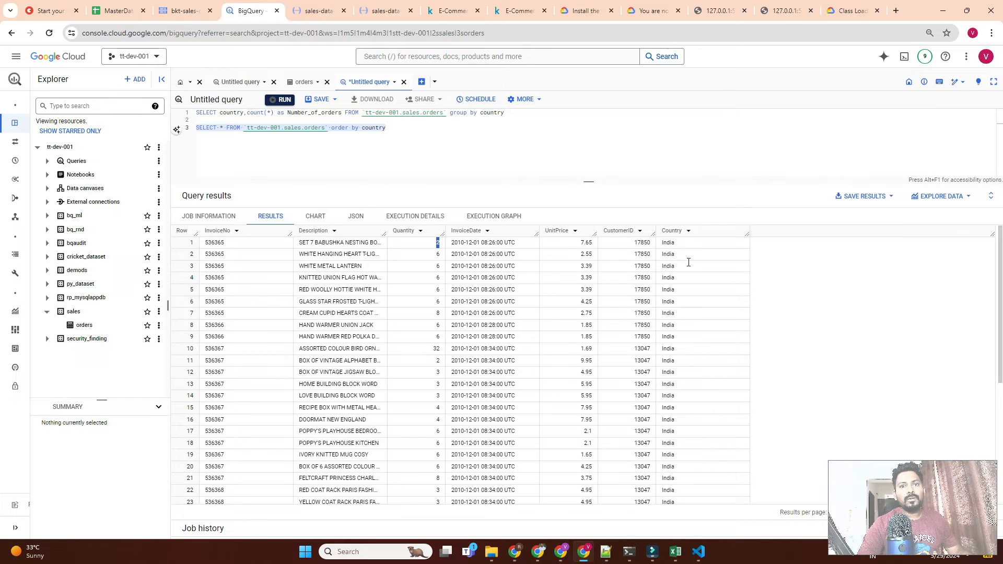
- Start a new statement on line 6 of the query with "select * ,"
{"action": "left_click", "coordinate": [407, 128]}
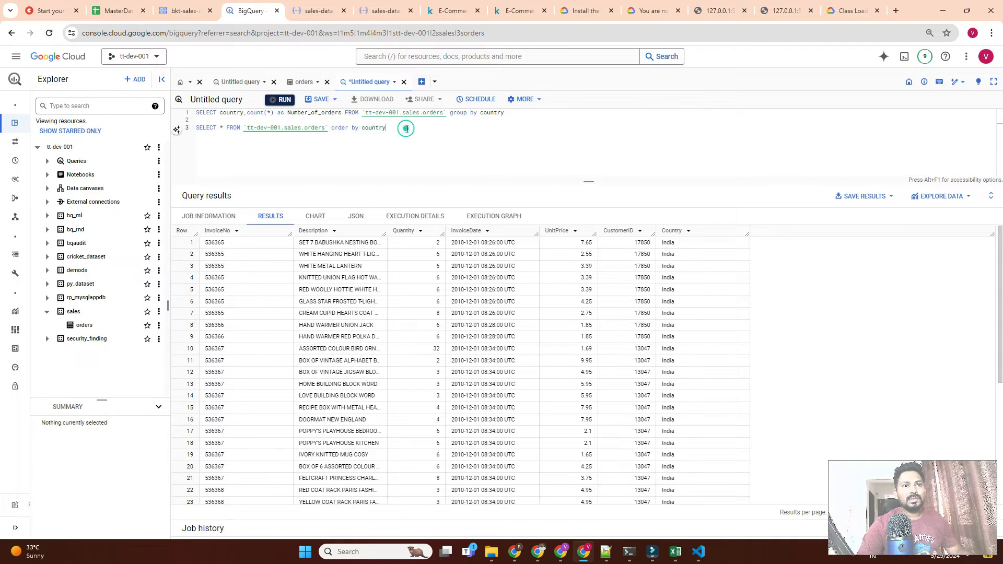
{"action": "left_click", "coordinate": [407, 129]}
{"action": "key", "text": "Return"}
{"action": "key", "text": "Return"}
{"action": "key", "text": "Return"}
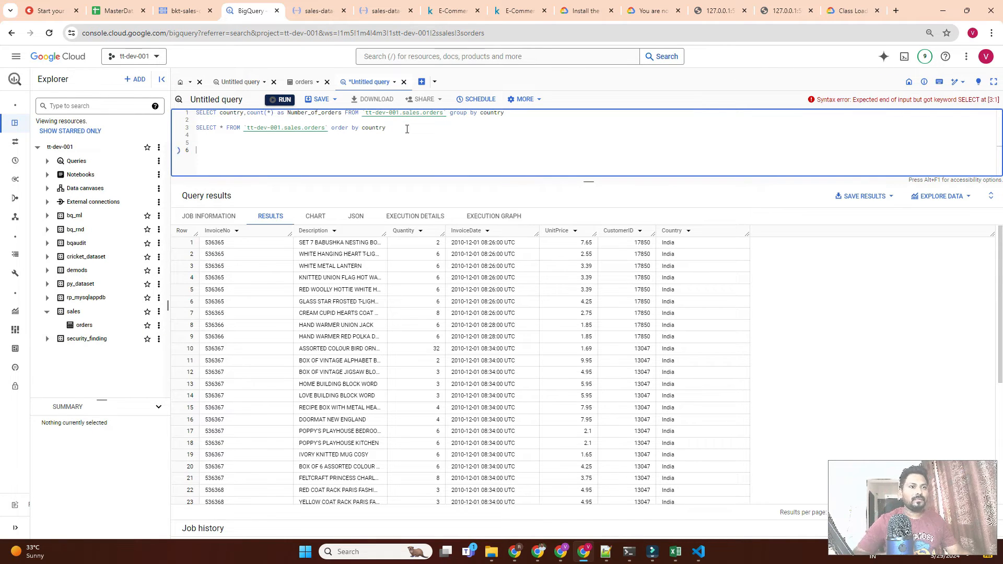
{"action": "type", "text": "select"}
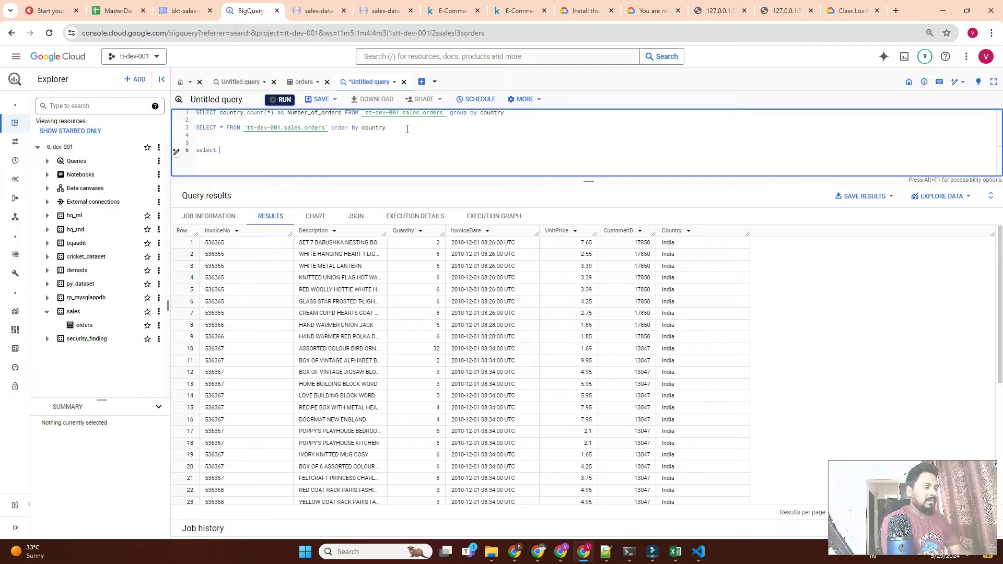
{"action": "type", "text": " * , s"}
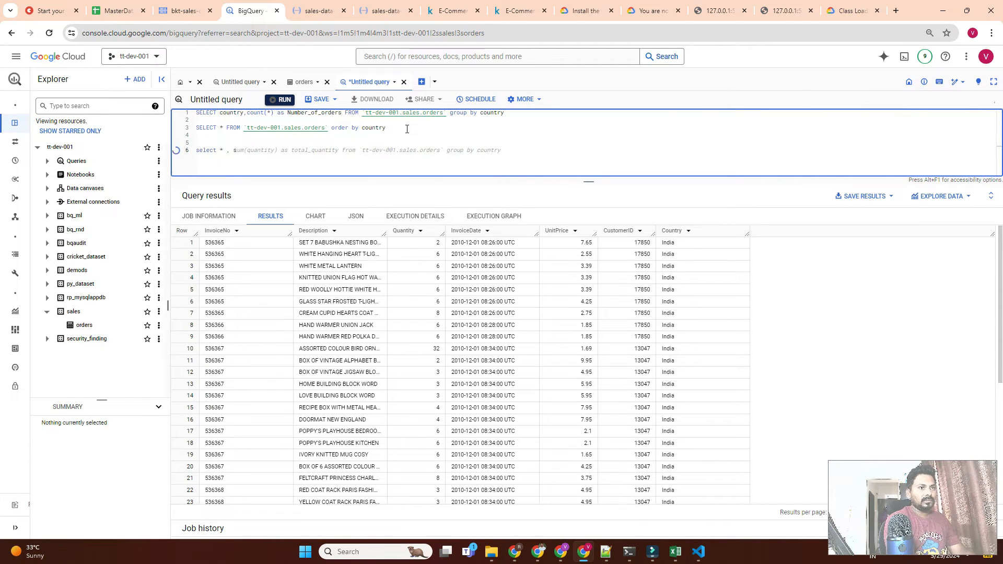
{"action": "key", "text": "BackSpace"}
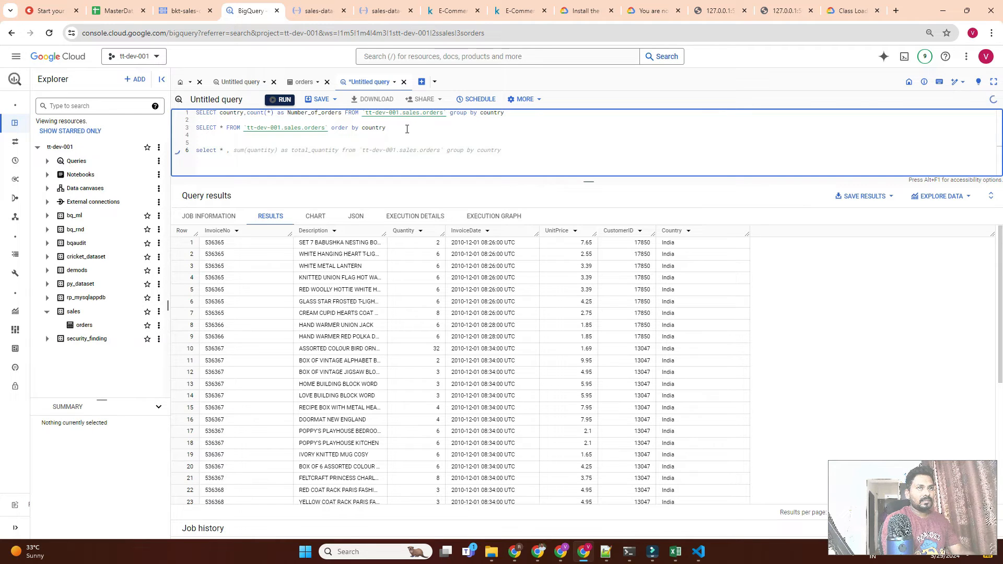
{"action": "key", "text": "BackSpace"}
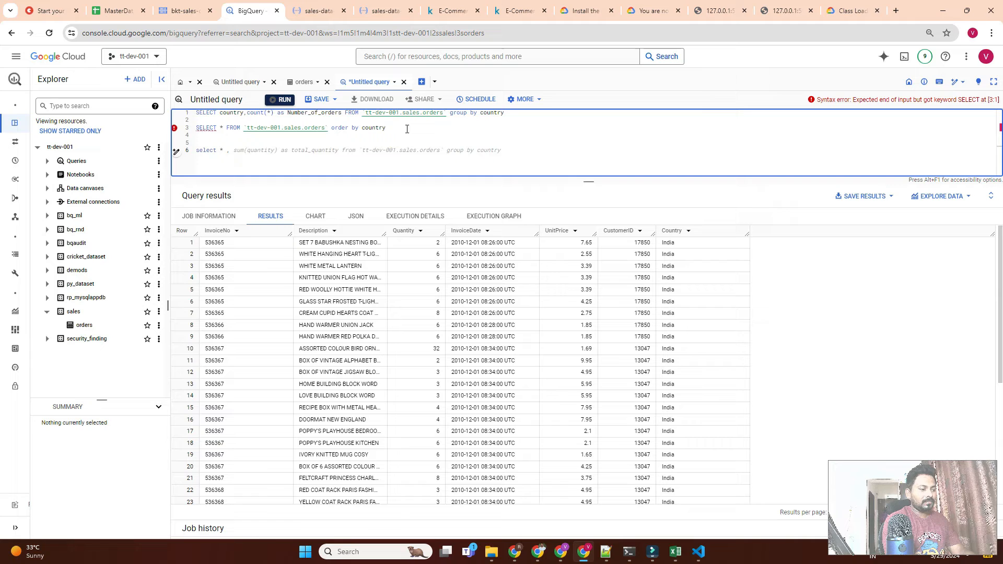
- Add the expression ( Quantity*UnitPrice) to the select list on line 6
{"action": "type", "text": "("}
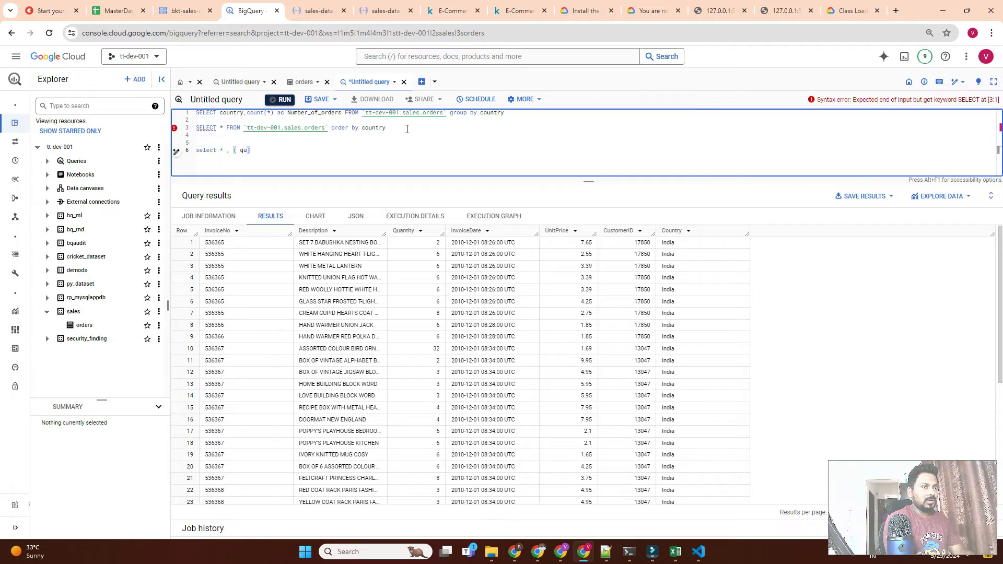
{"action": "type", "text": " q"}
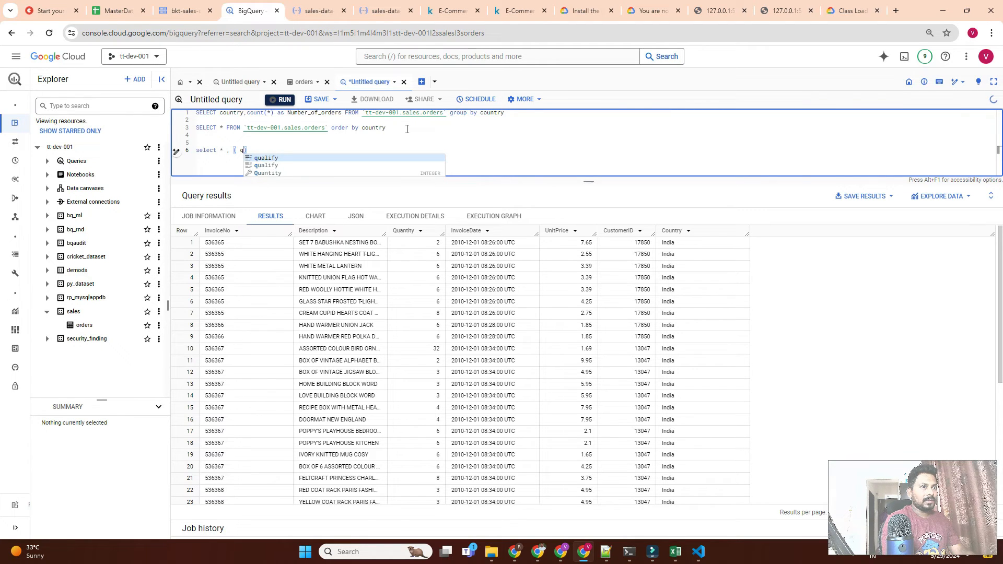
{"action": "key", "text": "Down"}
{"action": "key", "text": "Down"}
{"action": "key", "text": "Return"}
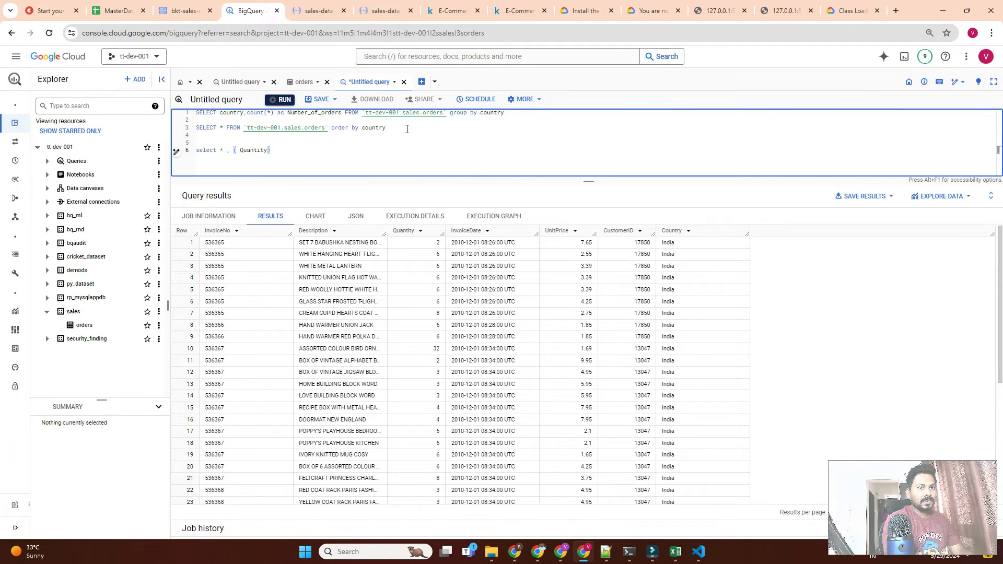
{"action": "type", "text": "*"}
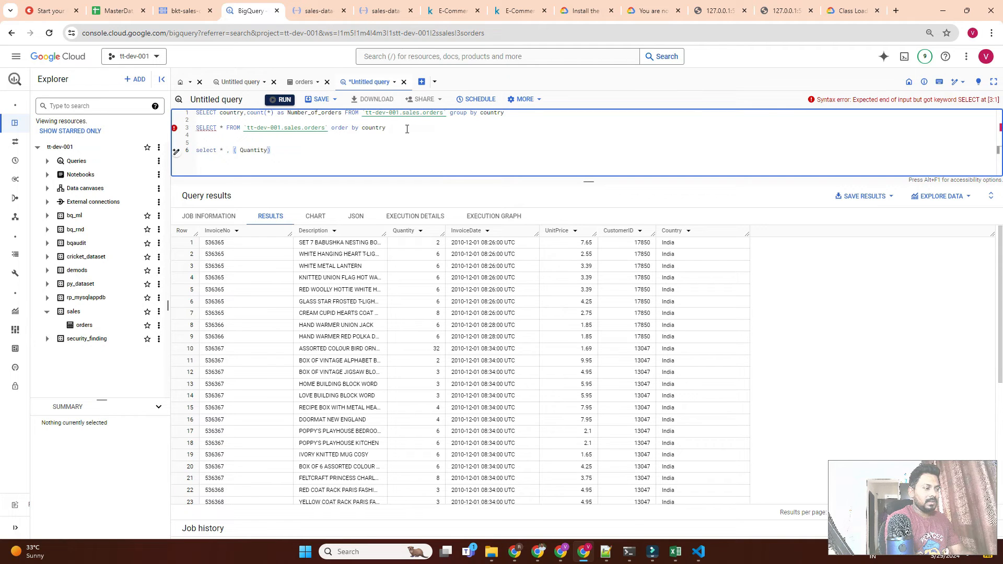
{"action": "type", "text": "Uni"}
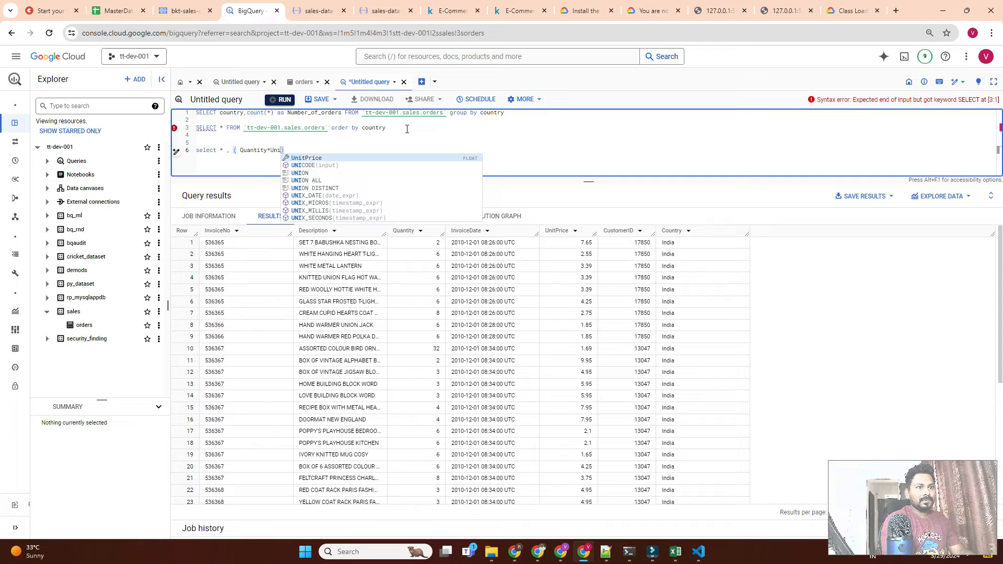
{"action": "key", "text": "Return"}
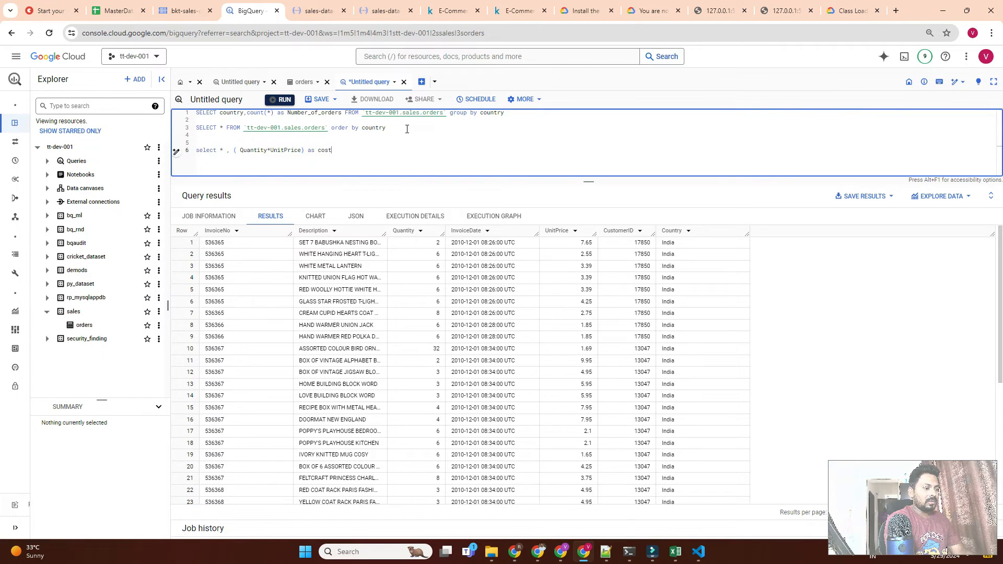
- Alias the quantity and unit price product on line 6 as Total_cost
{"action": "type", "text": ") as cost_per"}
{"action": "key", "text": "BackSpace"}
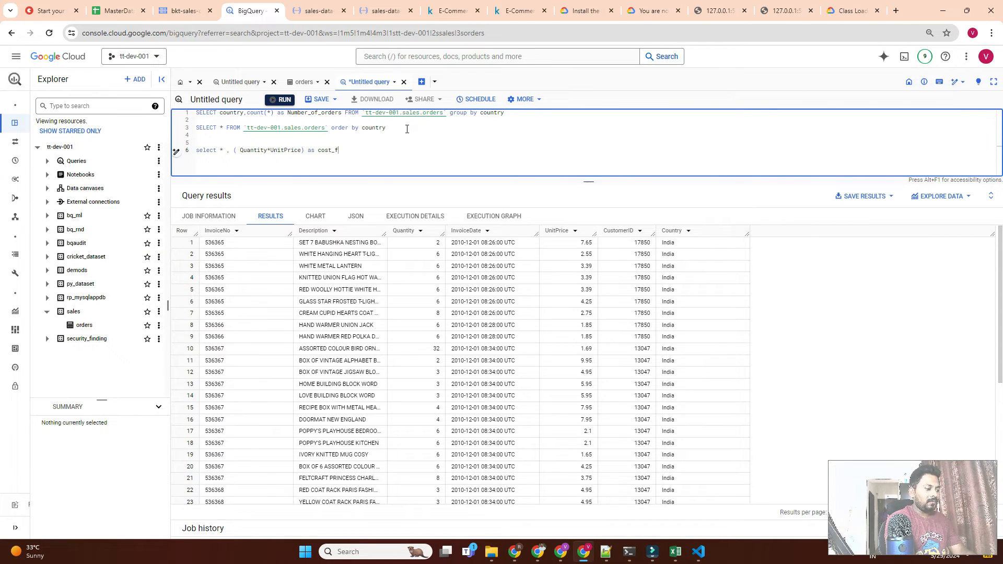
{"action": "type", "text": "_orde"}
{"action": "key", "text": "BackSpace"}
{"action": "key", "text": "BackSpace"}
{"action": "key", "text": "BackSpace"}
{"action": "key", "text": "BackSpace"}
{"action": "key", "text": "BackSpace"}
{"action": "key", "text": "BackSpace"}
{"action": "key", "text": "BackSpace"}
{"action": "key", "text": "BackSpace"}
{"action": "key", "text": "BackSpace"}
{"action": "key", "text": "BackSpace"}
{"action": "key", "text": "BackSpace"}
{"action": "key", "text": "BackSpace"}
{"action": "key", "text": "BackSpace"}
{"action": "key", "text": "BackSpace"}
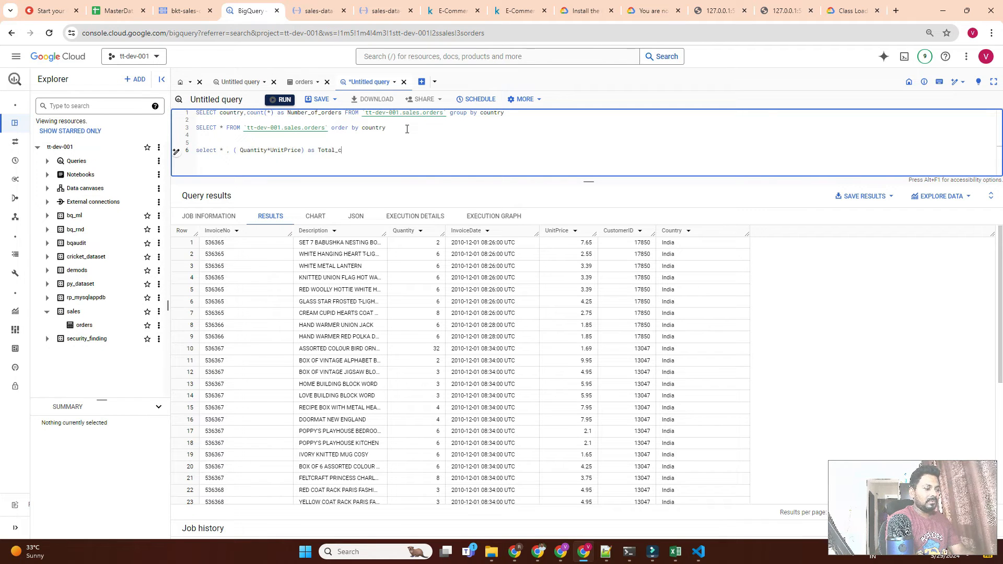
{"action": "type", "text": "cost "}
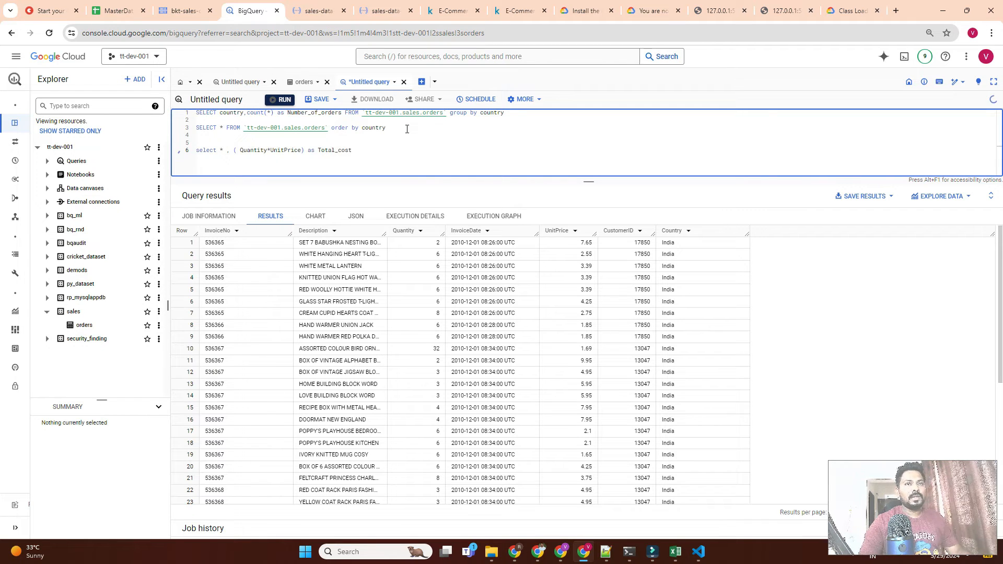
- Complete the line 6 statement with from `tt-dev-001.sales.orders` order by country, reusing the table reference and sort clause from line 3
{"action": "type", "text": "fri"}
{"action": "type", "text": "om"}
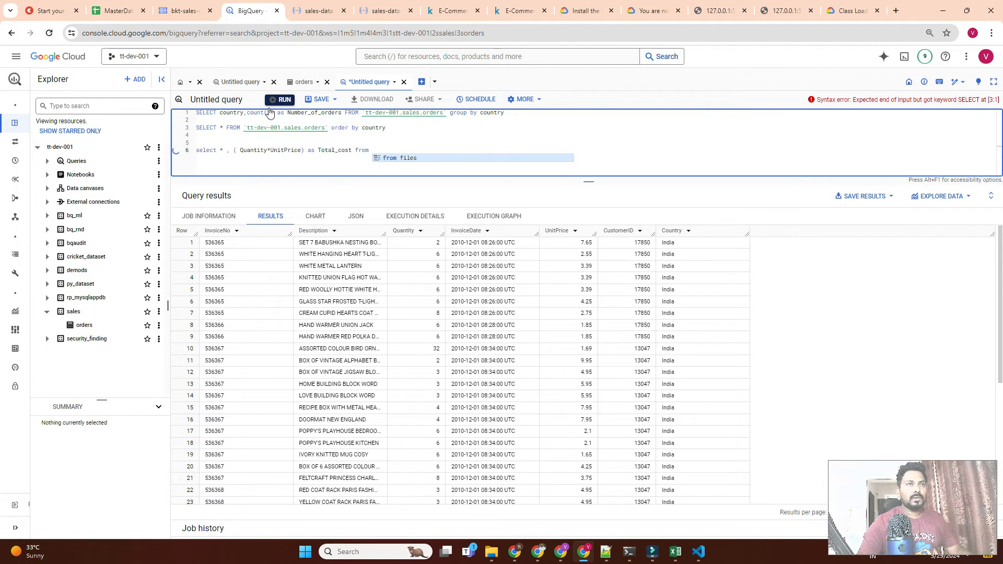
{"action": "left_click_drag", "start_coordinate": [243, 128], "coordinate": [397, 149]}
{"action": "key", "text": "ctrl+c"}
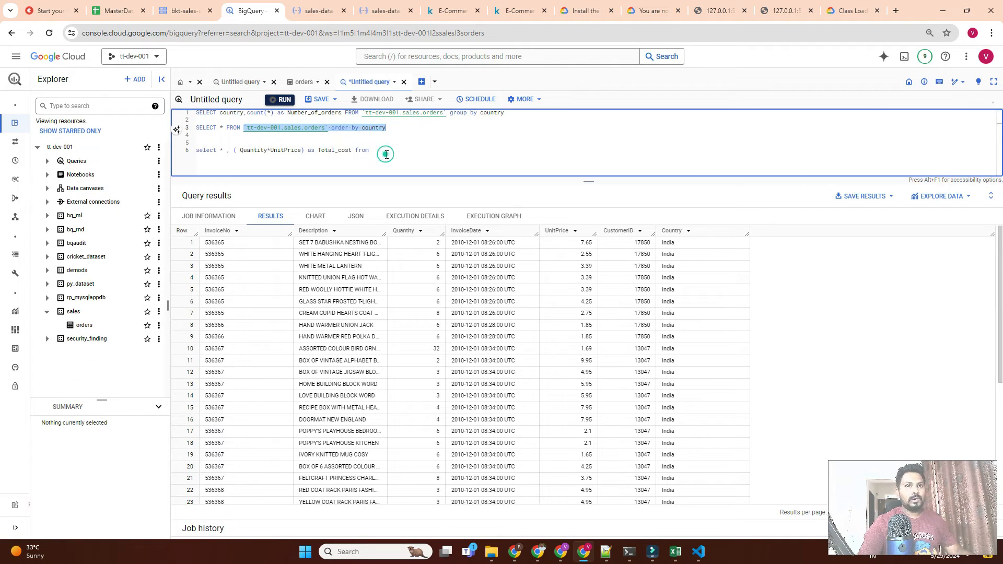
{"action": "left_click", "coordinate": [386, 149]}
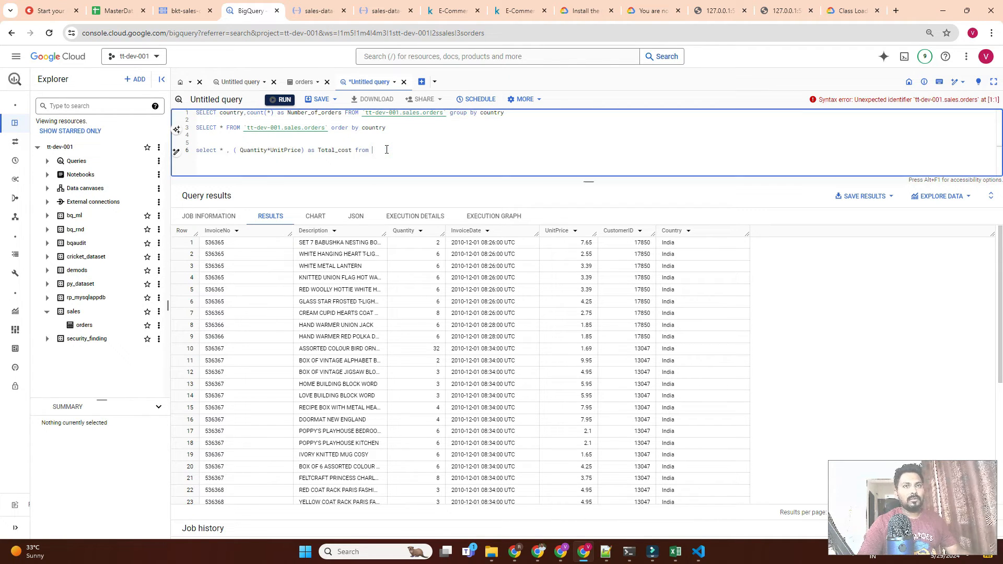
{"action": "key", "text": "ctrl+v"}
- Run only the line 6 statement and check the first row's Total_cost against its quantity and unit price
{"action": "triple_click", "coordinate": [386, 150]}
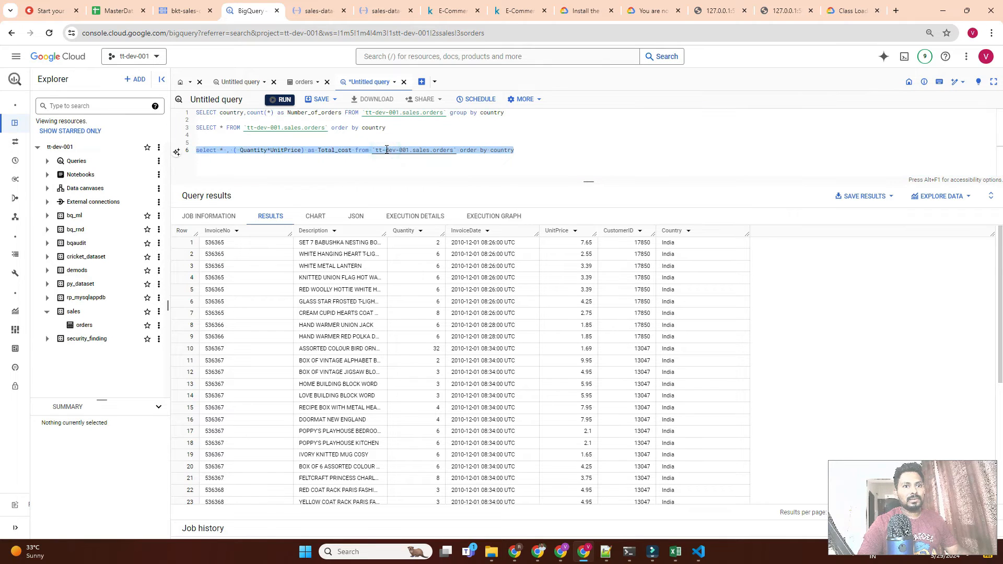
{"action": "left_click", "coordinate": [281, 99]}
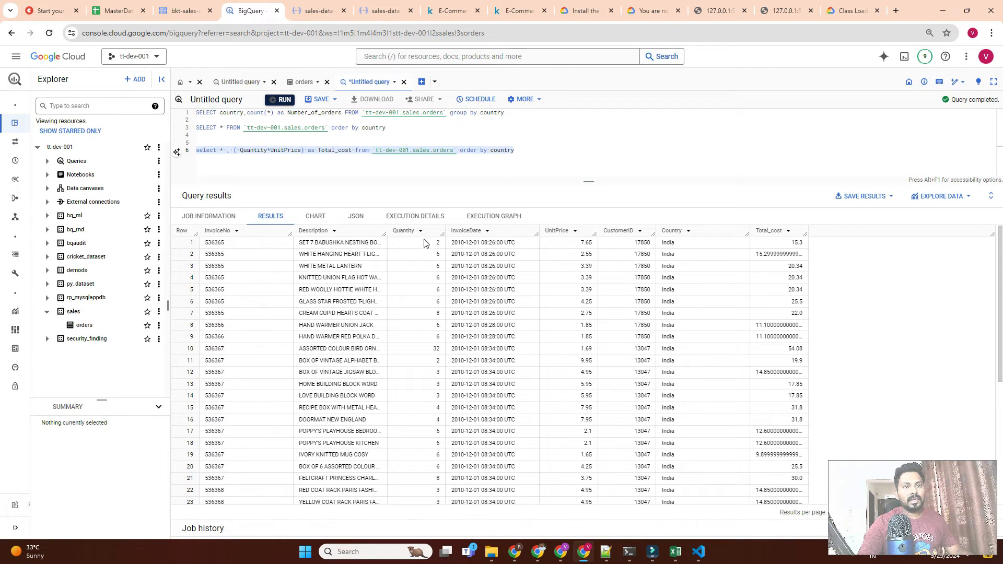
{"action": "double_click", "coordinate": [584, 244]}
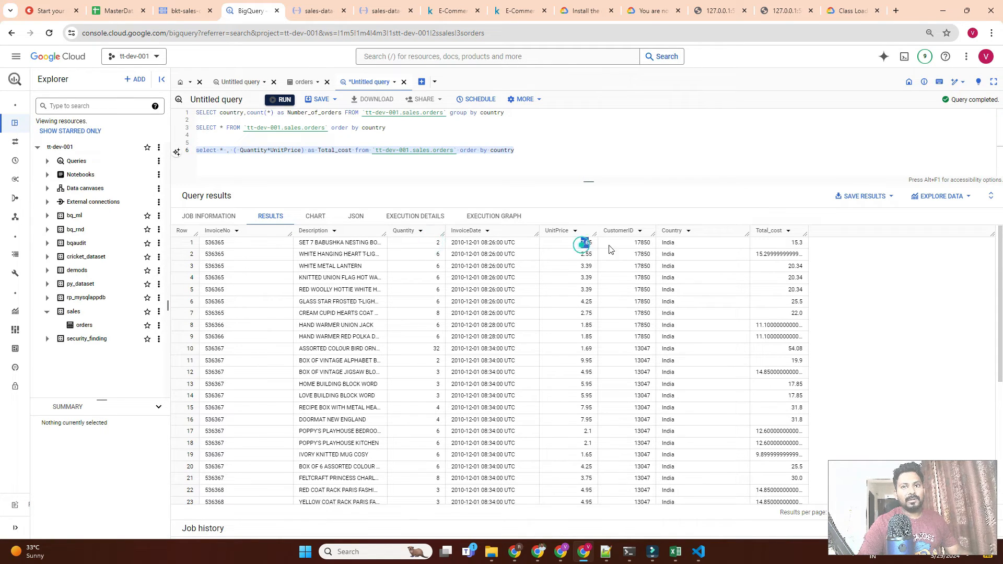
{"action": "double_click", "coordinate": [795, 243]}
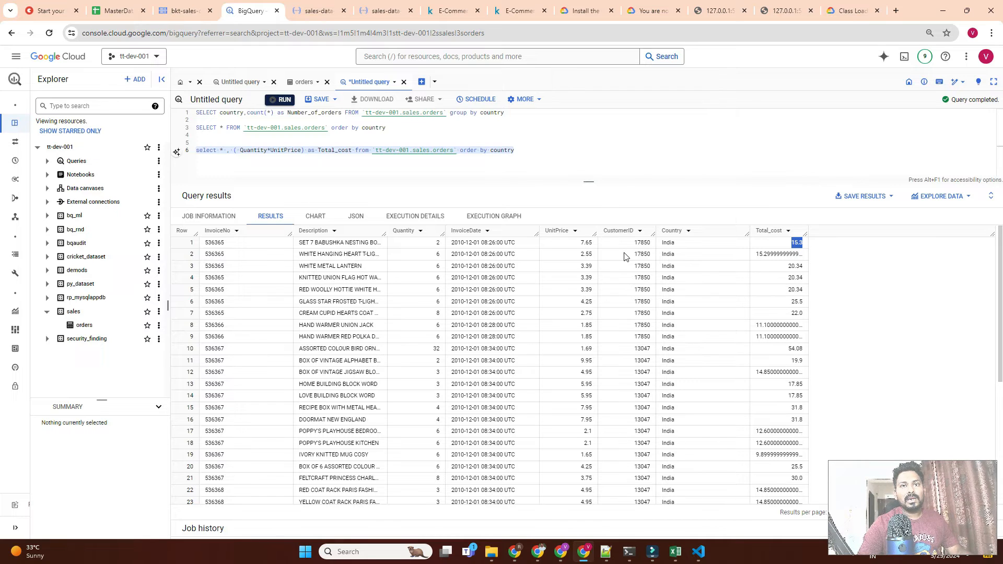
{"action": "left_click", "coordinate": [797, 244]}
{"action": "left_click", "coordinate": [798, 244]}
{"action": "left_click", "coordinate": [797, 245]}
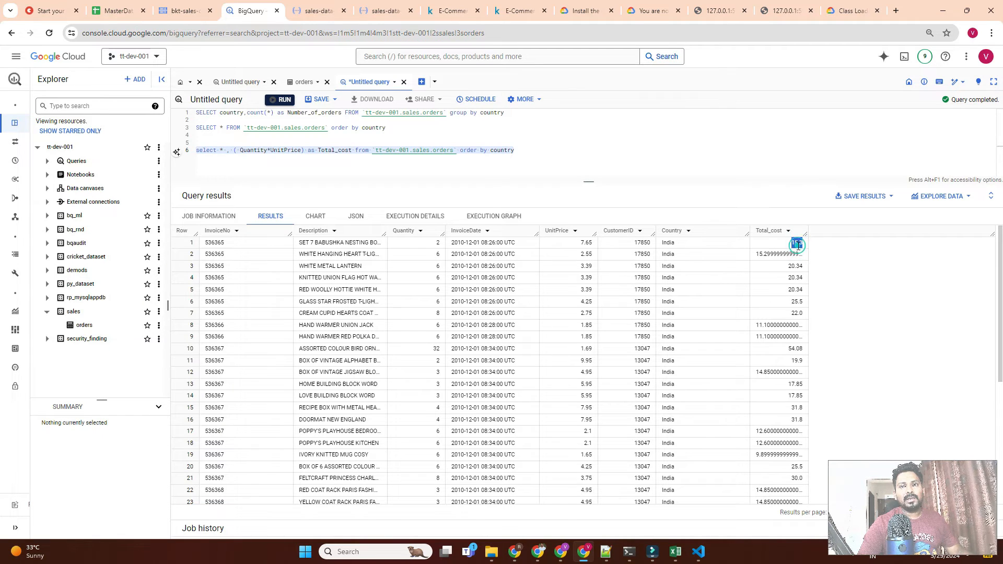
- Copy the whole Total_cost statement on line 6
{"action": "left_click", "coordinate": [523, 154]}
{"action": "triple_click", "coordinate": [523, 153]}
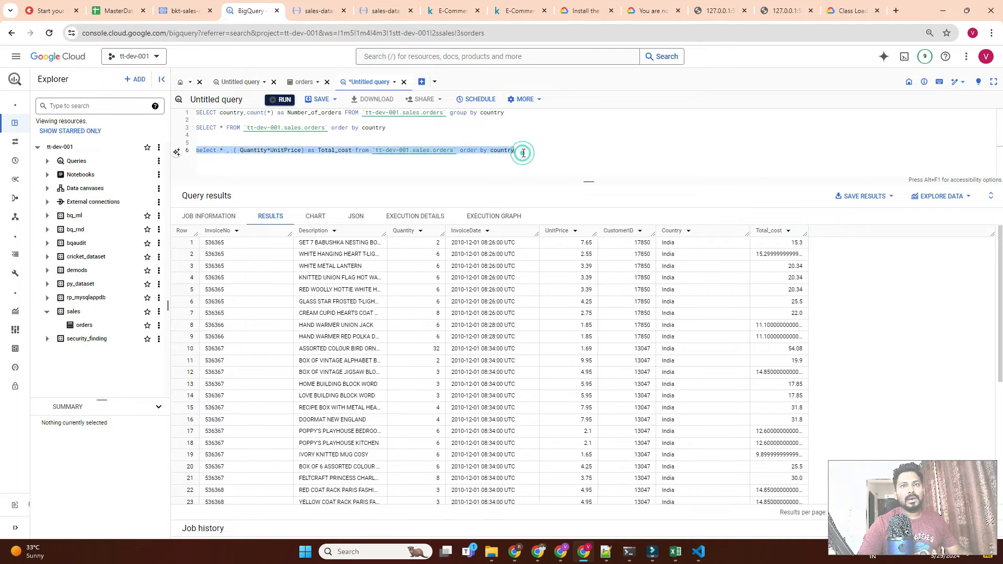
{"action": "left_click", "coordinate": [521, 151]}
{"action": "triple_click", "coordinate": [522, 152]}
{"action": "left_click", "coordinate": [522, 151]}
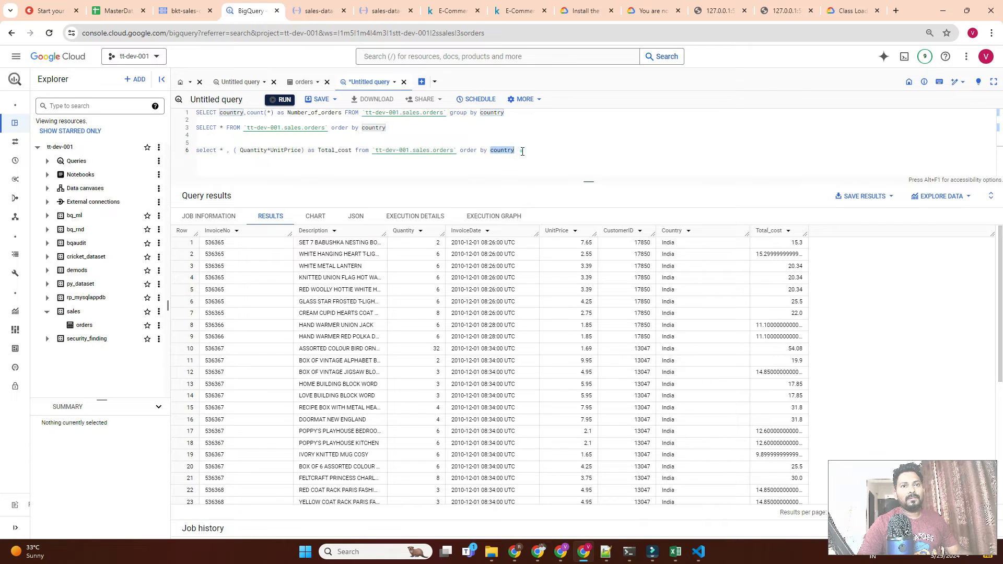
{"action": "triple_click", "coordinate": [522, 152]}
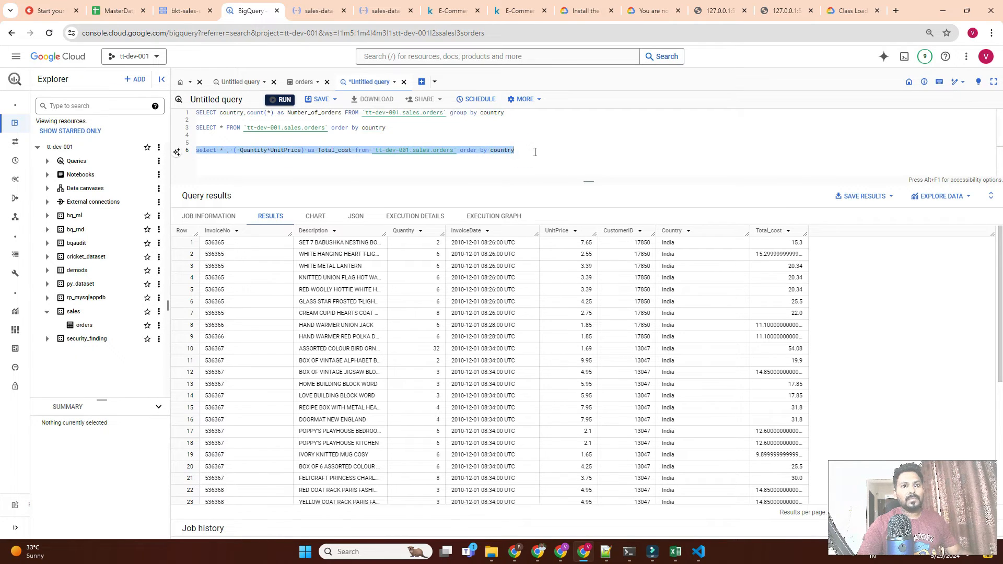
{"action": "triple_click", "coordinate": [527, 150]}
{"action": "key", "text": "ctrl+c"}
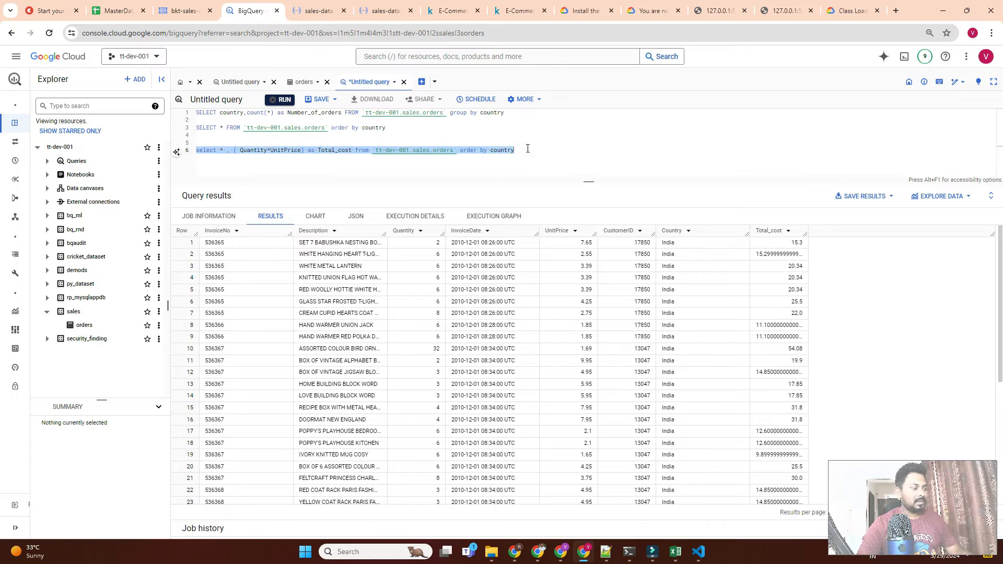
- Put the copied Total_cost statement in a new query and save it as view master_sales_view in the sales dataset
{"action": "key", "text": "BackSpace"}
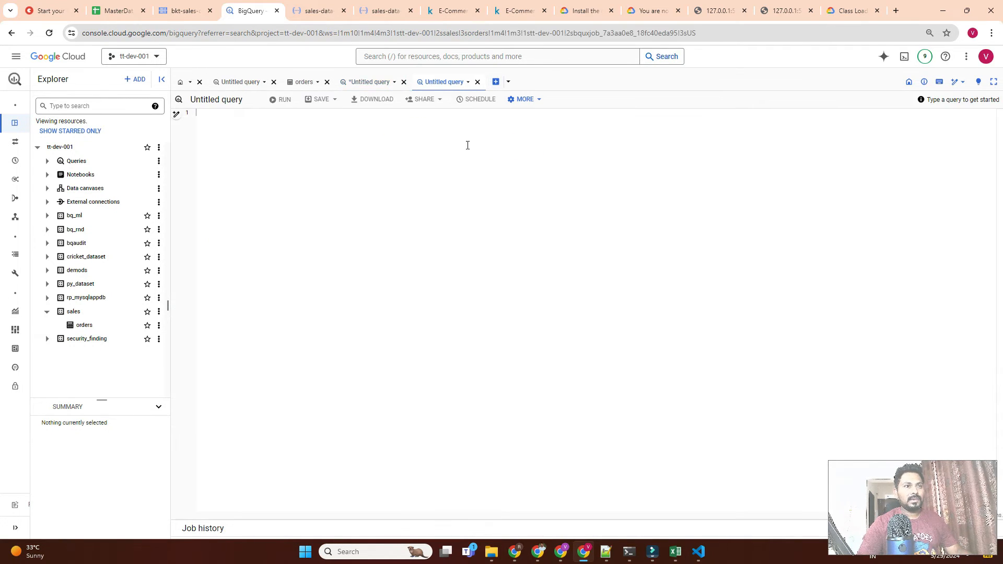
{"action": "key", "text": "ctrl+v"}
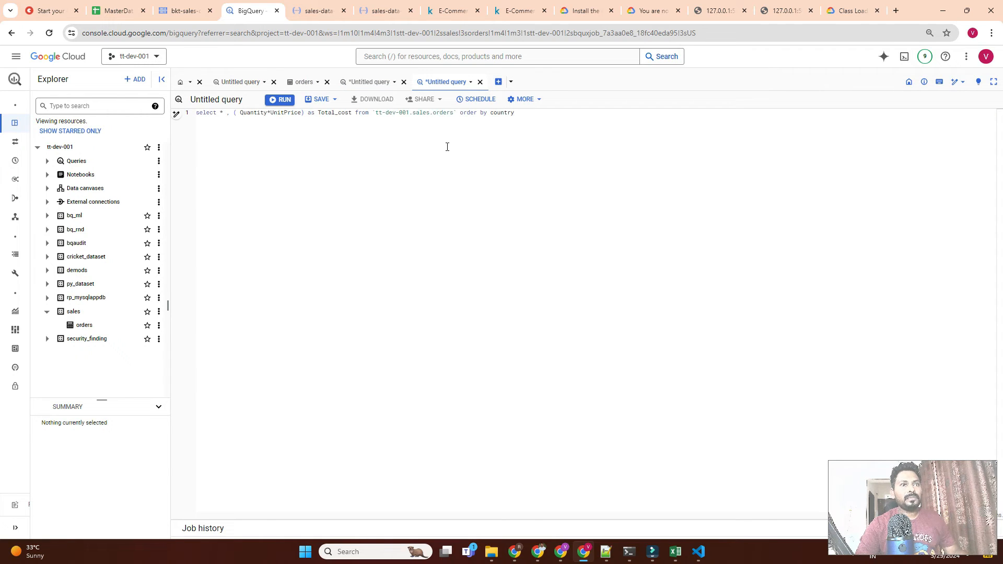
{"action": "left_click", "coordinate": [321, 104]}
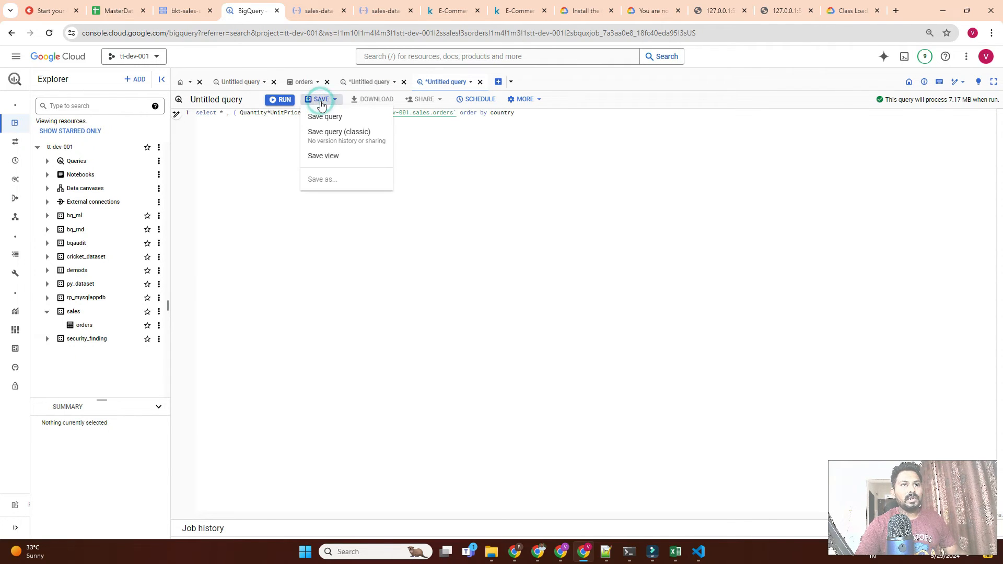
{"action": "left_click", "coordinate": [330, 157]}
{"action": "left_click", "coordinate": [290, 295]}
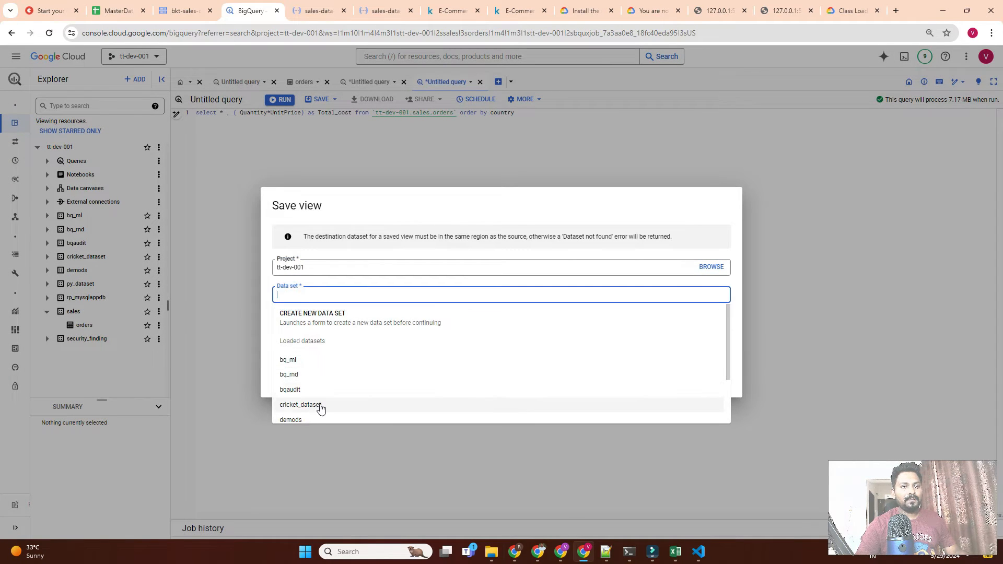
{"action": "scroll", "coordinate": [320, 409], "scroll_direction": "down", "scroll_amount": 2}
{"action": "left_click", "coordinate": [304, 398]}
{"action": "left_click", "coordinate": [297, 326]}
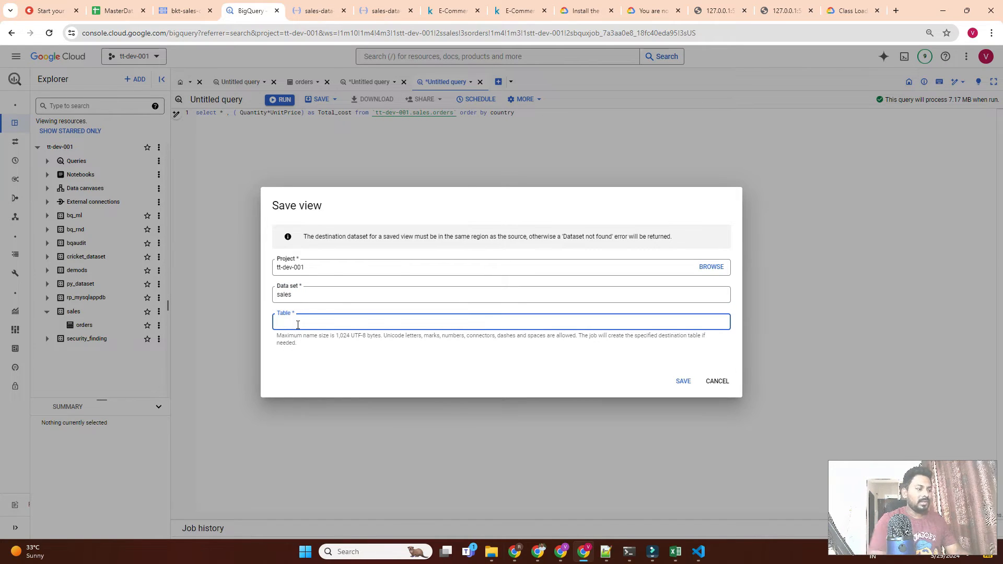
{"action": "type", "text": "master_sales_view"}
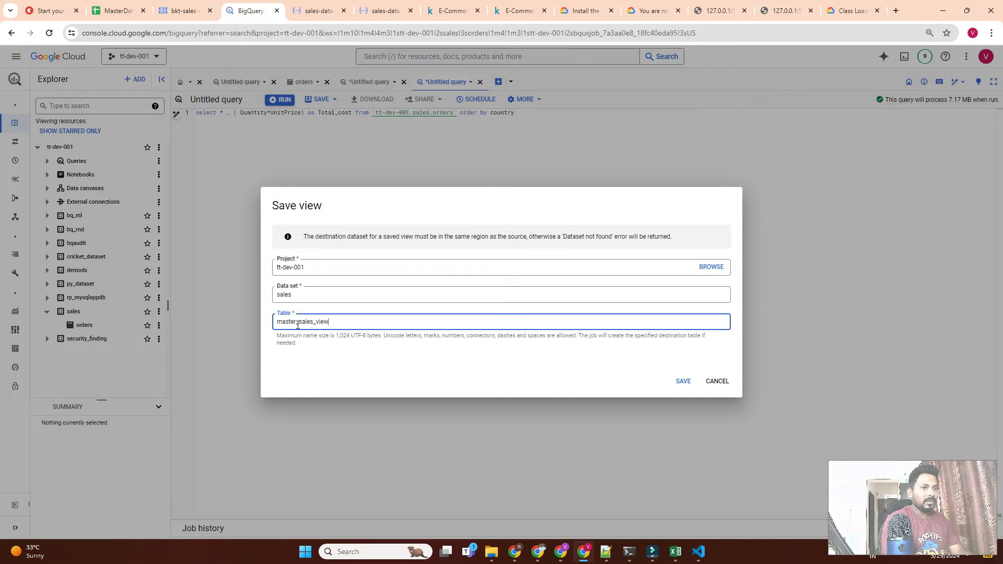
{"action": "left_click", "coordinate": [684, 381]}
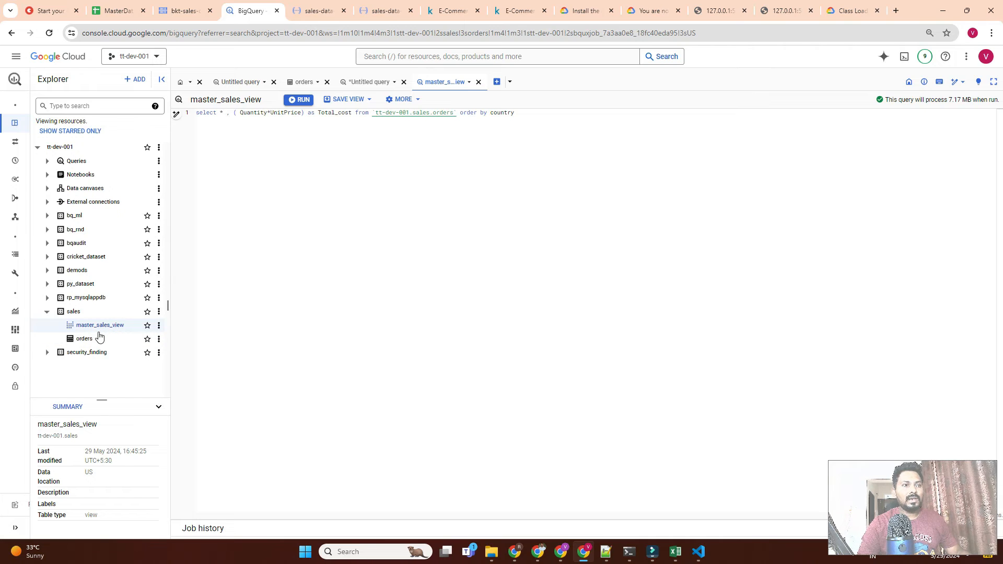
- Copy the master_sales_view statement into another new query
{"action": "triple_click", "coordinate": [527, 116]}
{"action": "key", "text": "ctrl+c"}
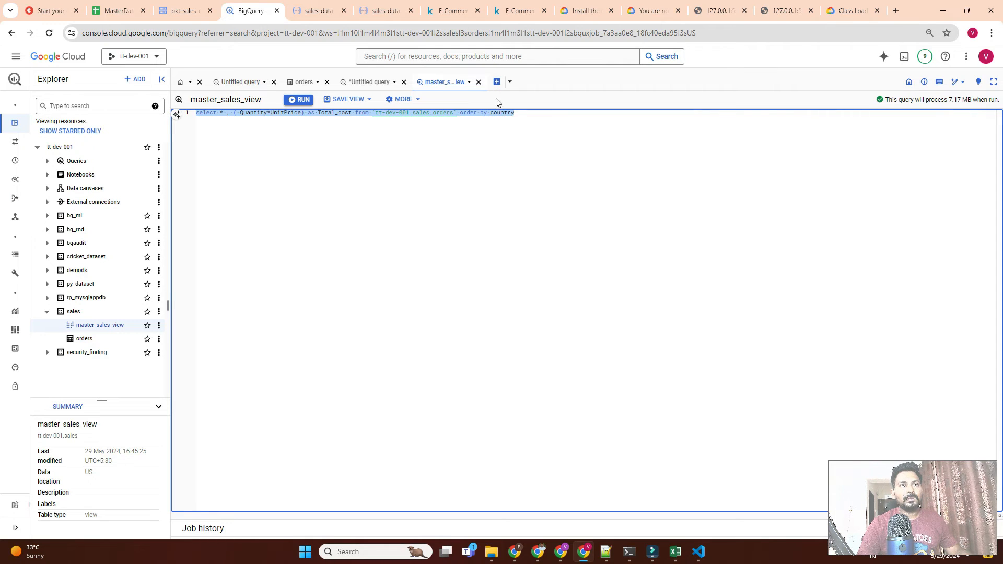
{"action": "left_click", "coordinate": [497, 82]}
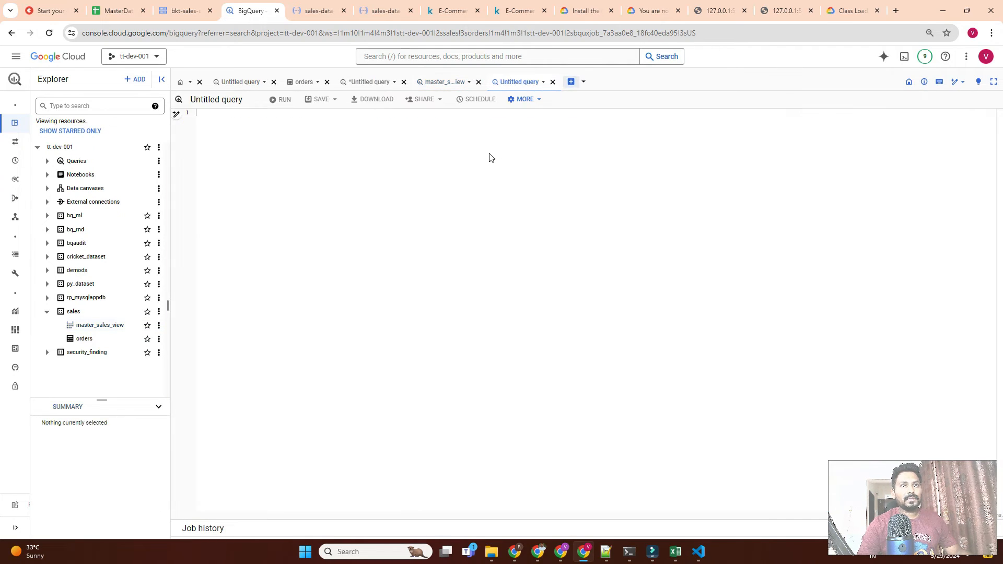
{"action": "key", "text": "ctrl+v"}
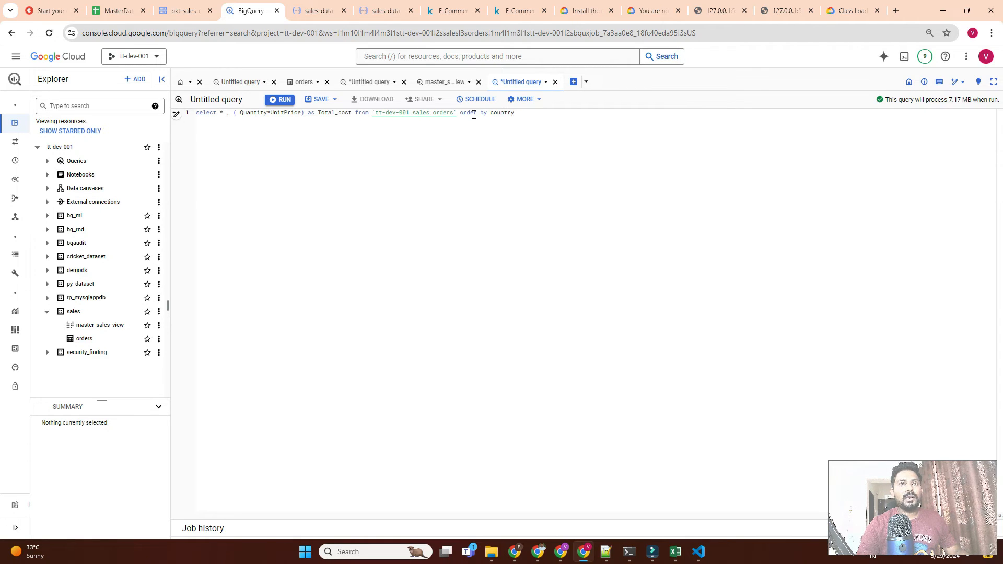
- Replace the order by country clause in the new query with where Country = 'India'
{"action": "left_click_drag", "start_coordinate": [460, 113], "coordinate": [526, 116]}
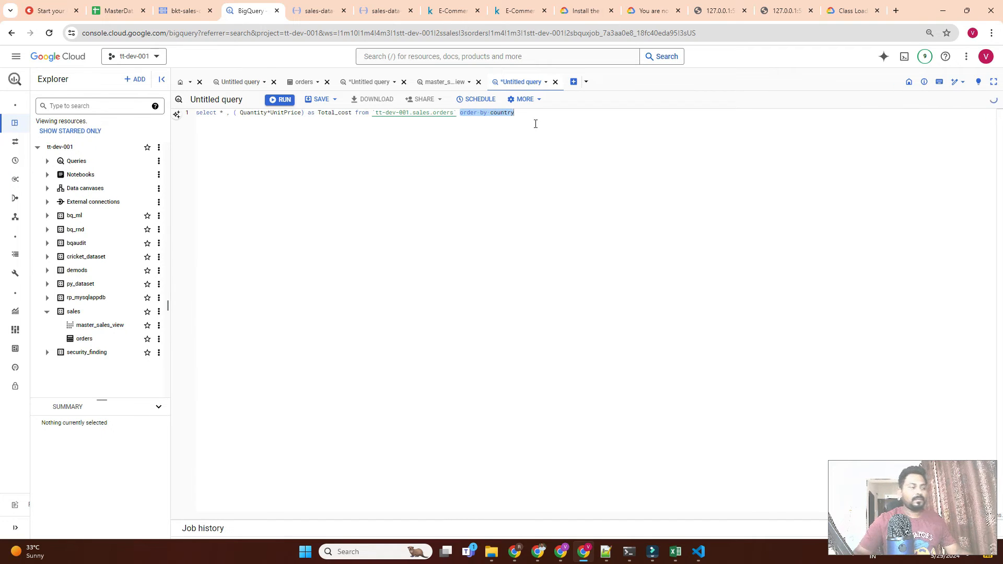
{"action": "type", "text": "where"}
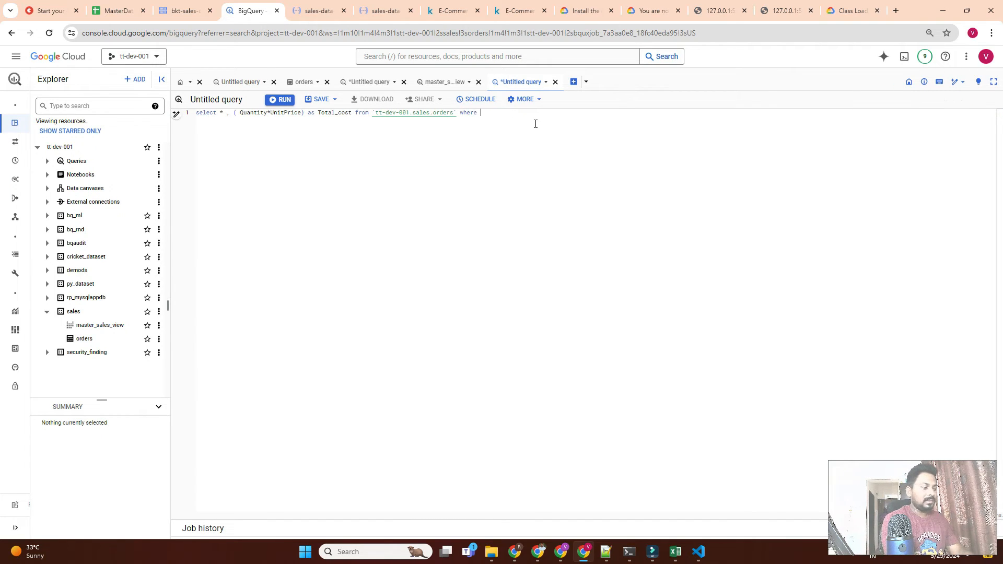
{"action": "type", "text": " Country"}
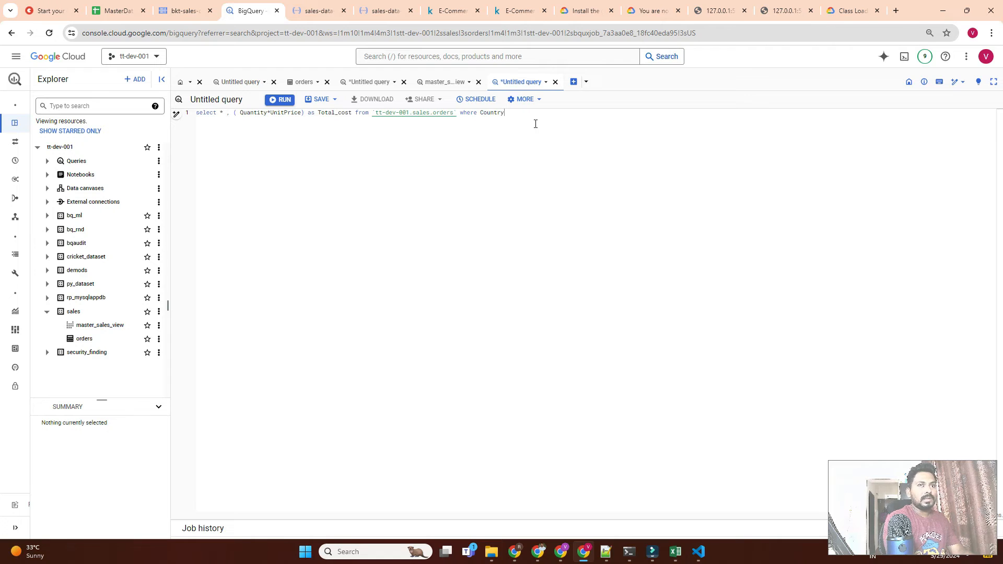
{"action": "type", "text": " = 'India"}
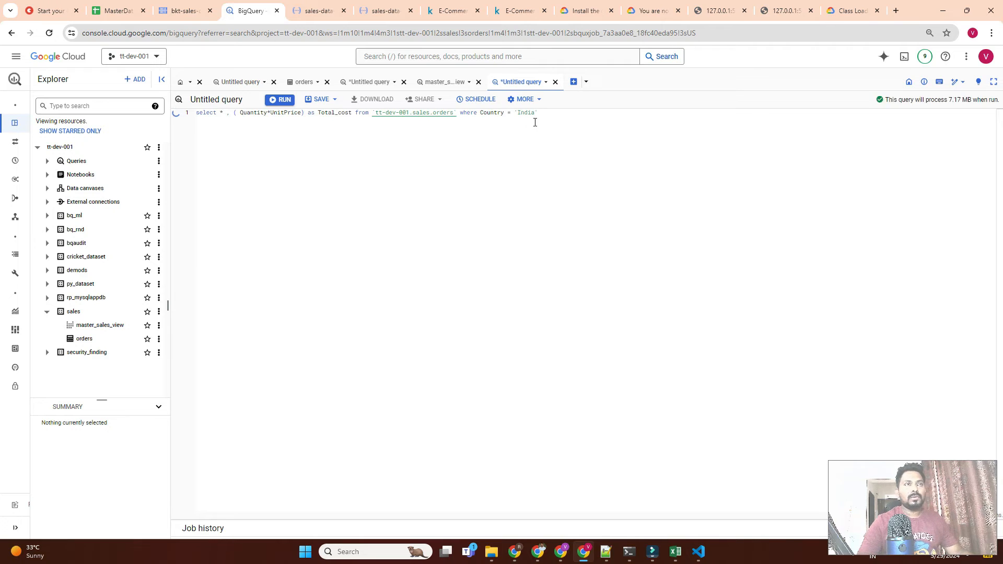
- Run the India query and check the Country and Total_cost values in an enlarged results area
{"action": "key", "text": "ctrl+a"}
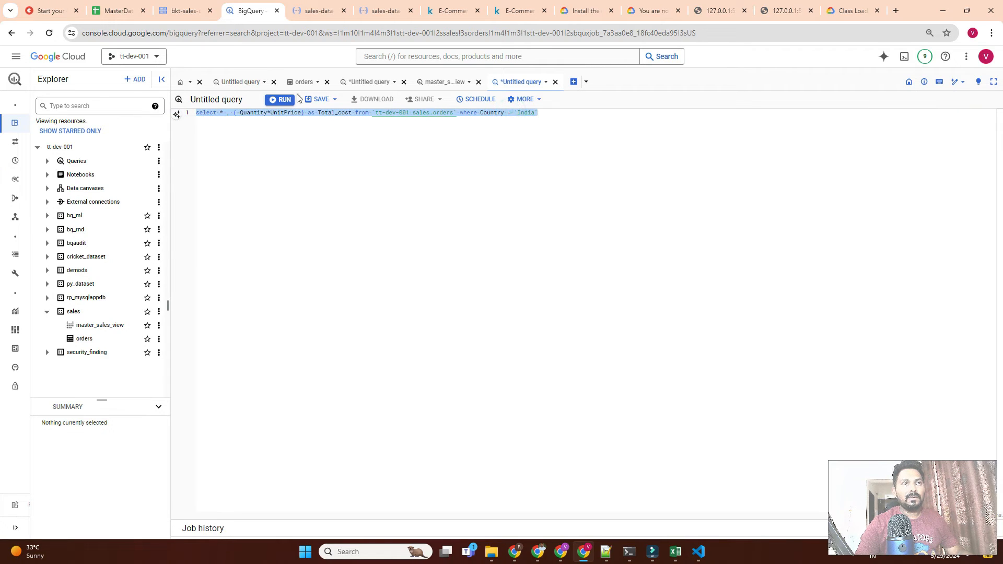
{"action": "left_click", "coordinate": [282, 99]}
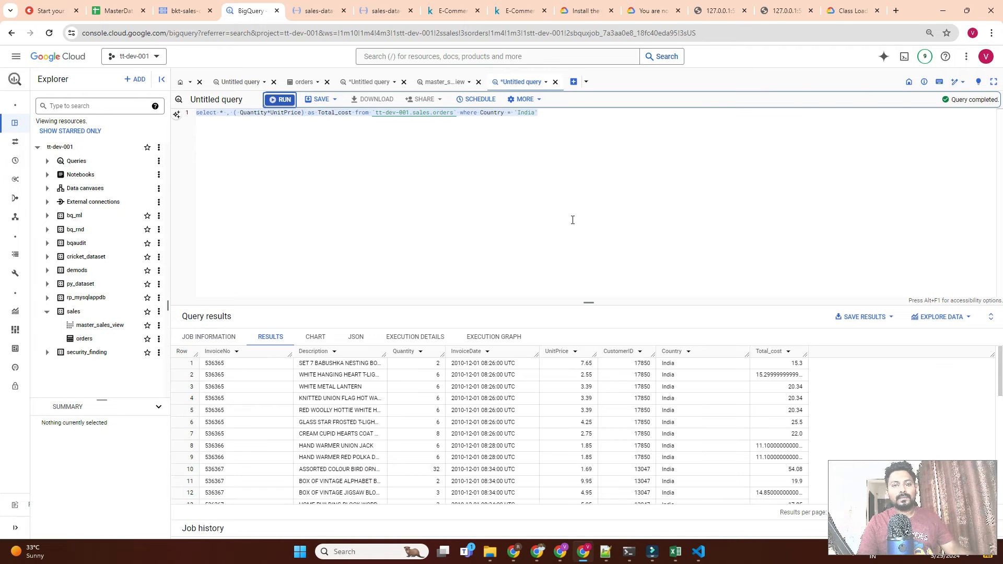
{"action": "scroll", "coordinate": [718, 396], "scroll_direction": "down", "scroll_amount": 8}
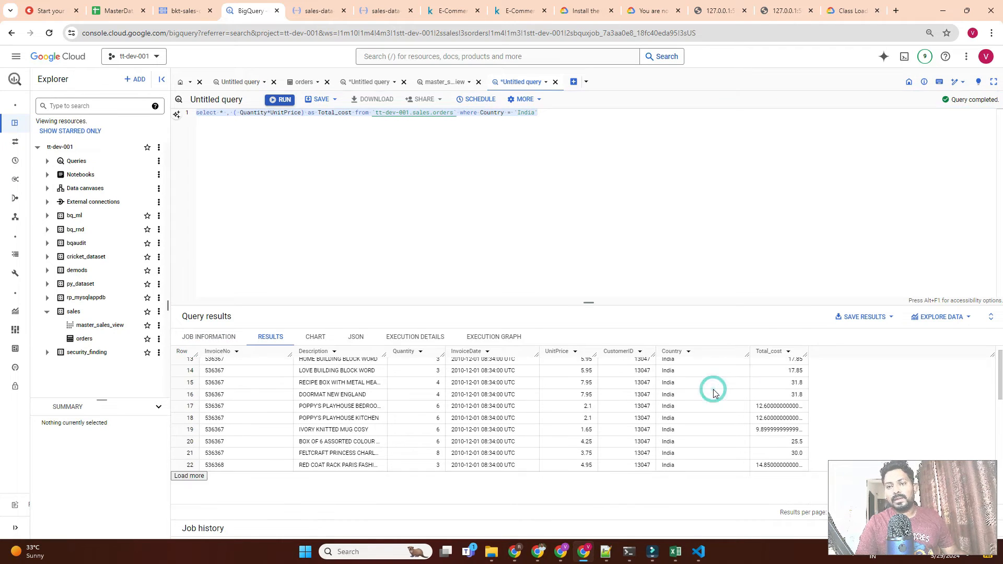
{"action": "scroll", "coordinate": [713, 393], "scroll_direction": "down", "scroll_amount": 2}
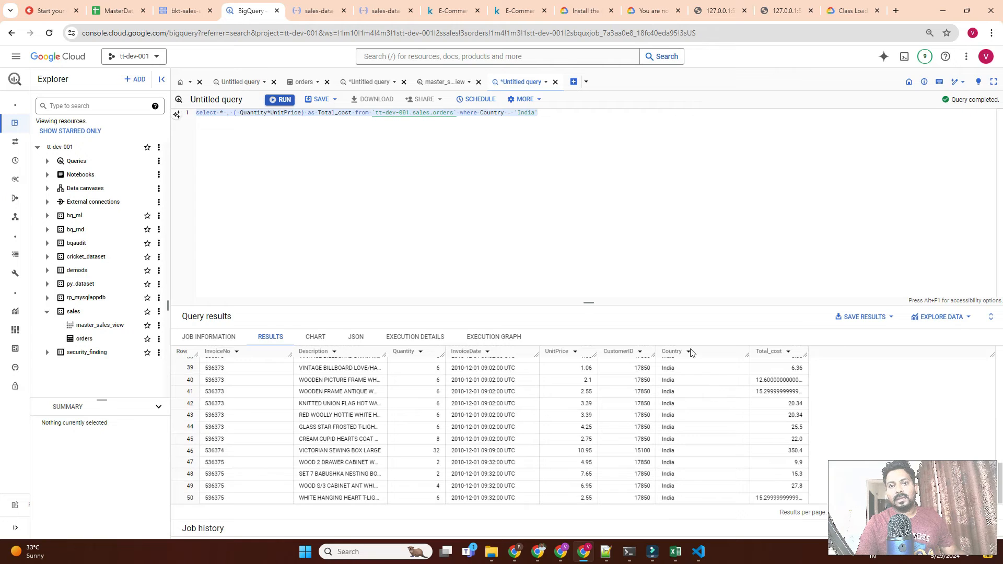
{"action": "left_click_drag", "start_coordinate": [587, 302], "coordinate": [592, 213]}
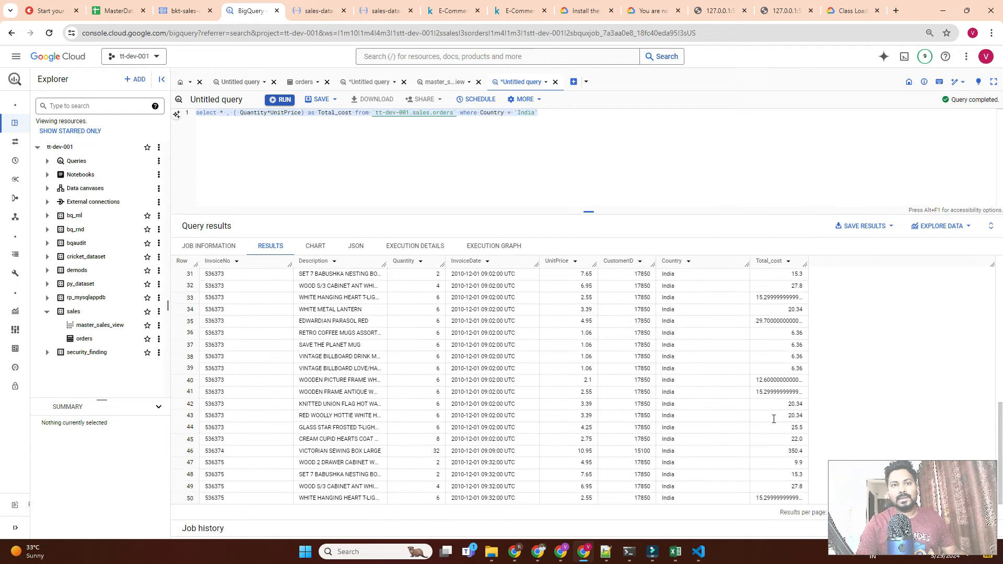
{"action": "left_click", "coordinate": [753, 402]}
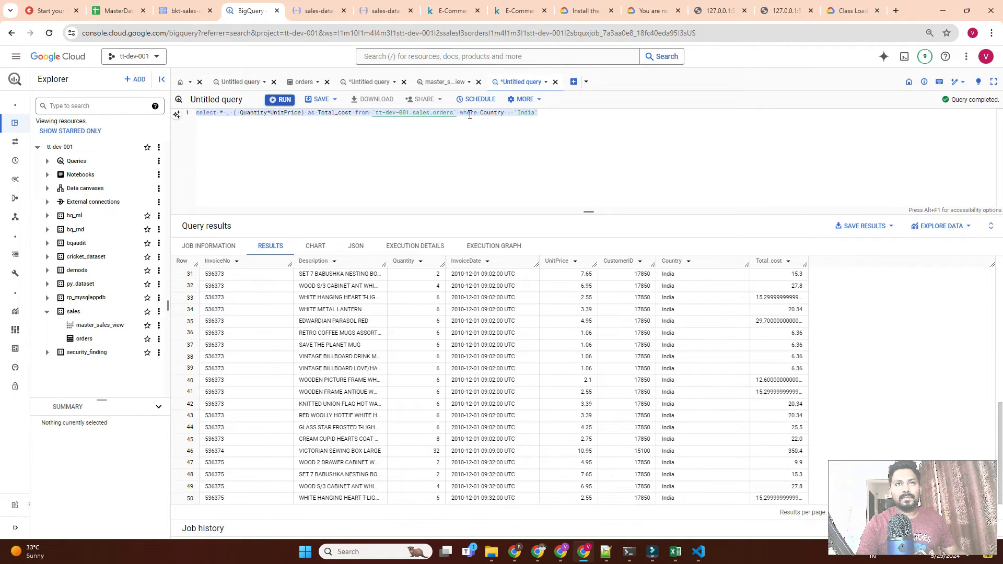
- Save the India query as view india_sales_view in the sales dataset
{"action": "left_click", "coordinate": [320, 99]}
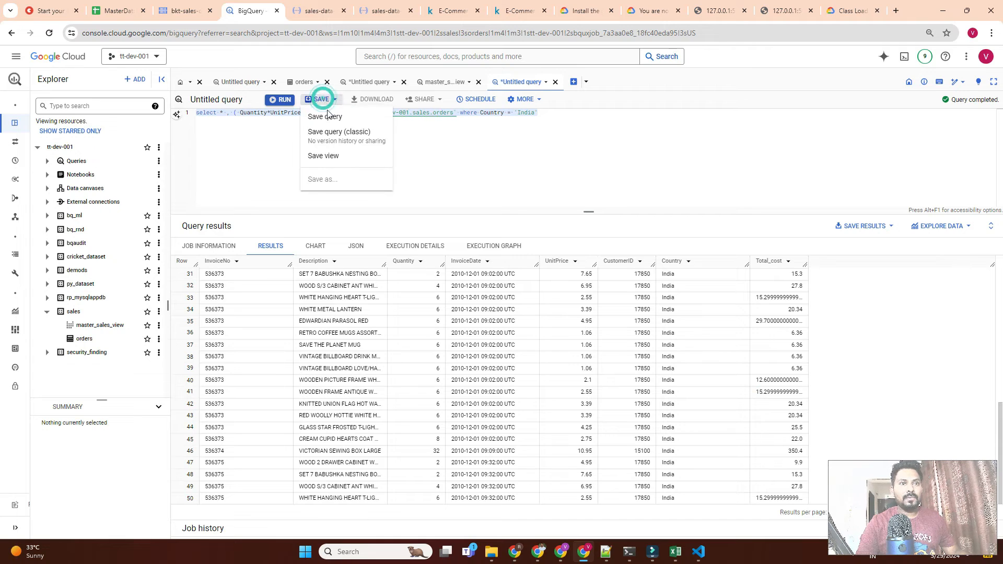
{"action": "left_click", "coordinate": [328, 156]}
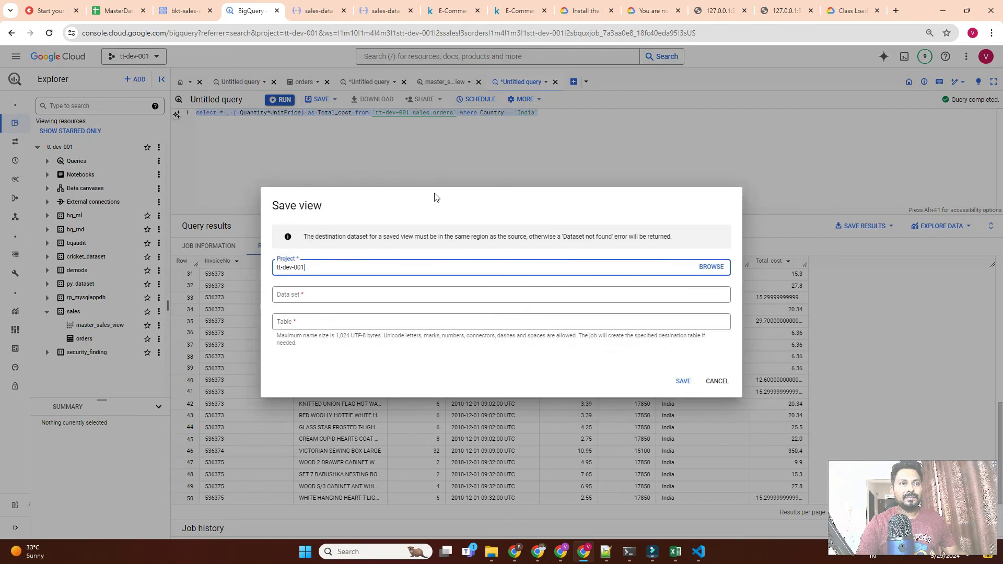
{"action": "left_click", "coordinate": [322, 299]}
{"action": "scroll", "coordinate": [313, 376], "scroll_direction": "down", "scroll_amount": 2}
{"action": "left_click", "coordinate": [305, 396]}
{"action": "left_click", "coordinate": [306, 321]}
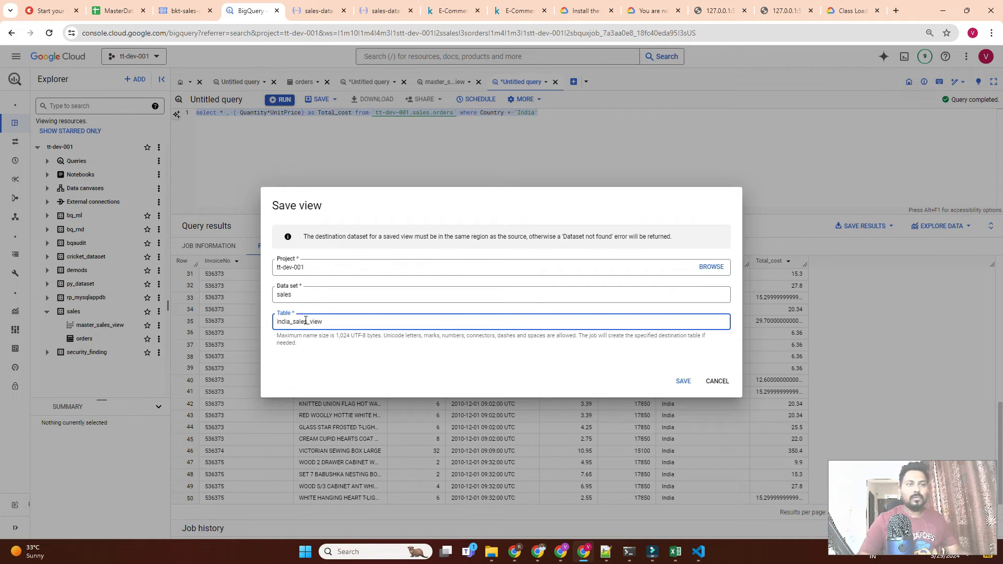
{"action": "left_click", "coordinate": [680, 381]}
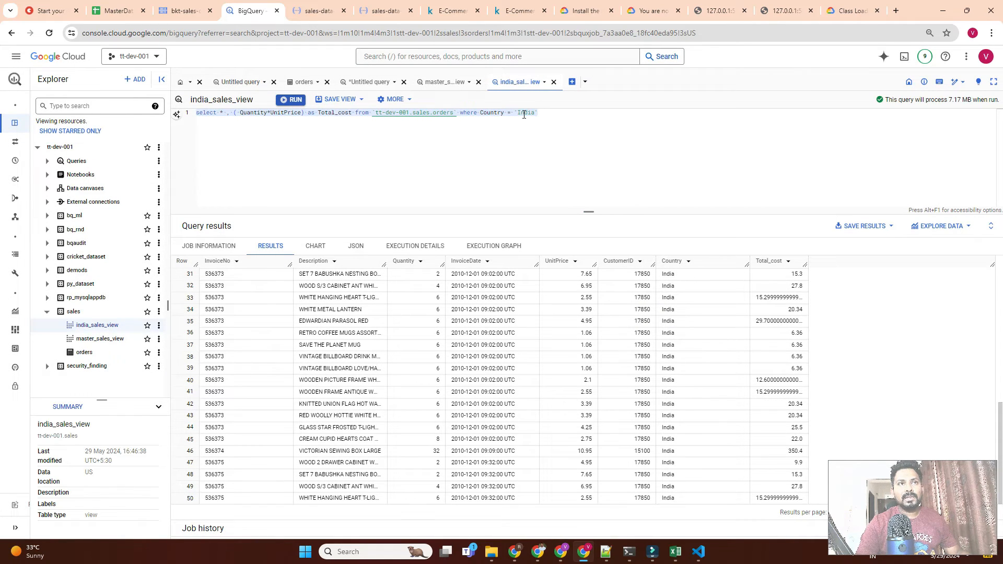
- Switch to usa.csv in Excel, check how the Country value is written, and return to BigQuery
{"action": "mouse_move", "coordinate": [672, 558]}
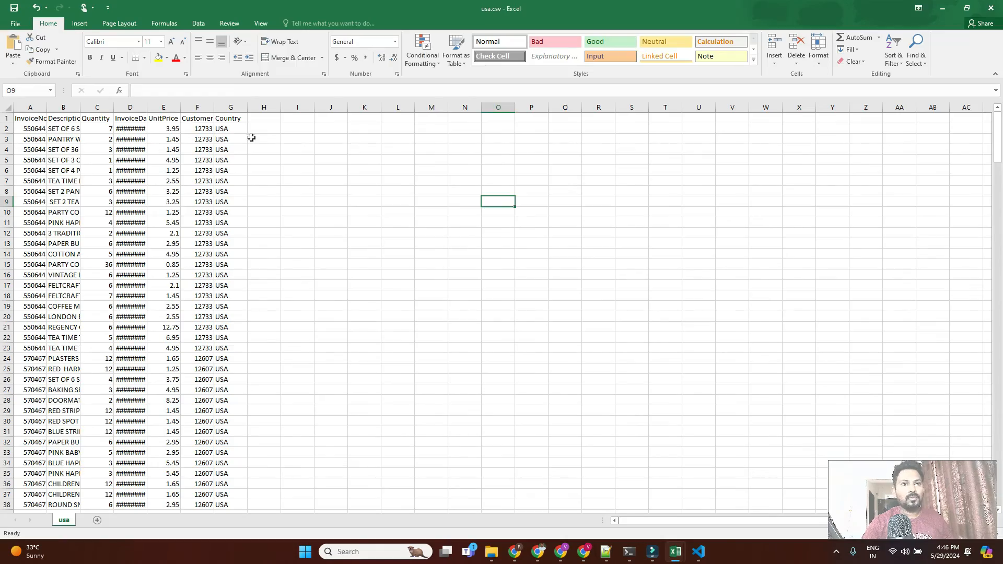
{"action": "left_click", "coordinate": [225, 126]}
{"action": "key", "text": "alt+Tab"}
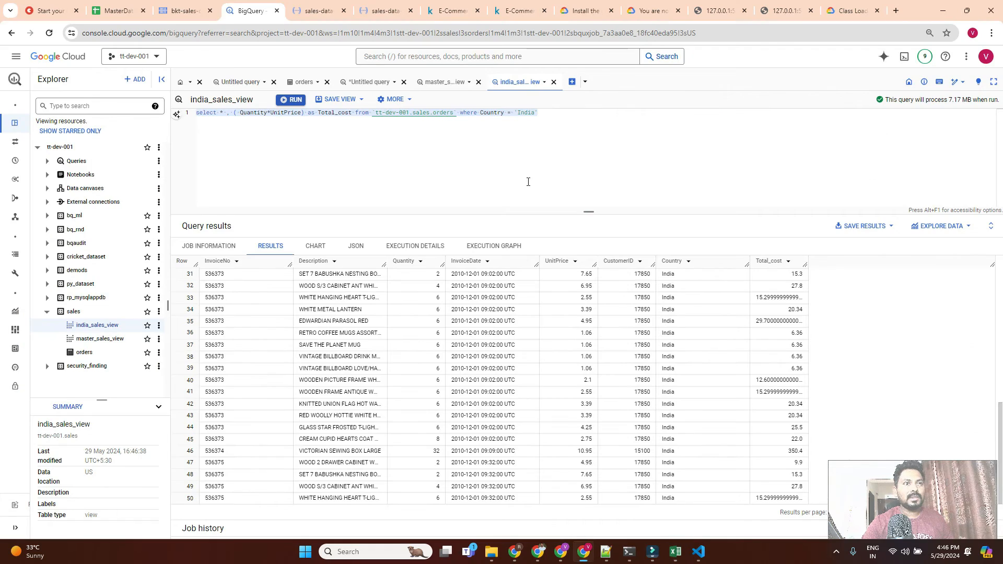
- Change the statement's Country filter to 'USA' and copy the whole statement into a new query
{"action": "double_click", "coordinate": [525, 111]}
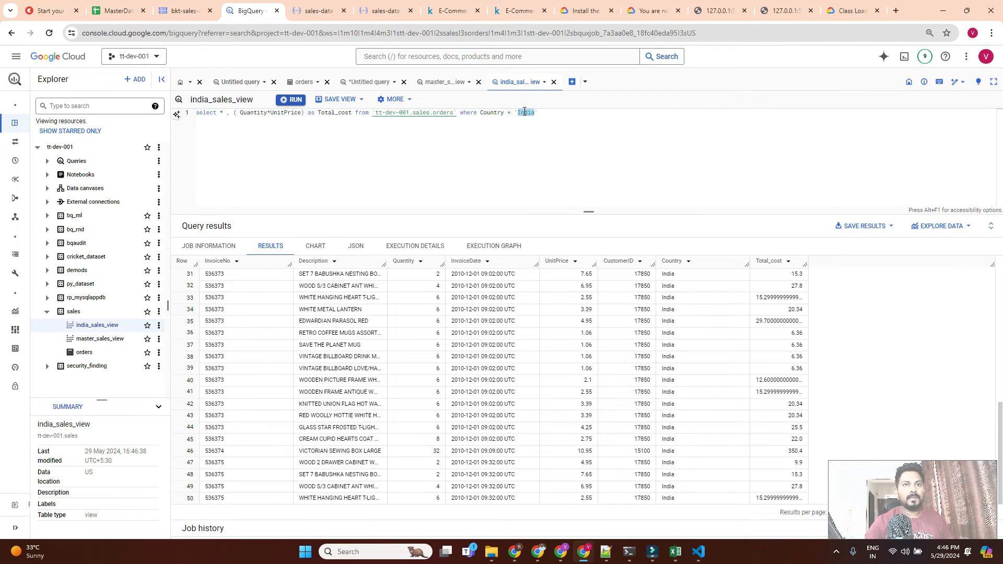
{"action": "type", "text": "USA"}
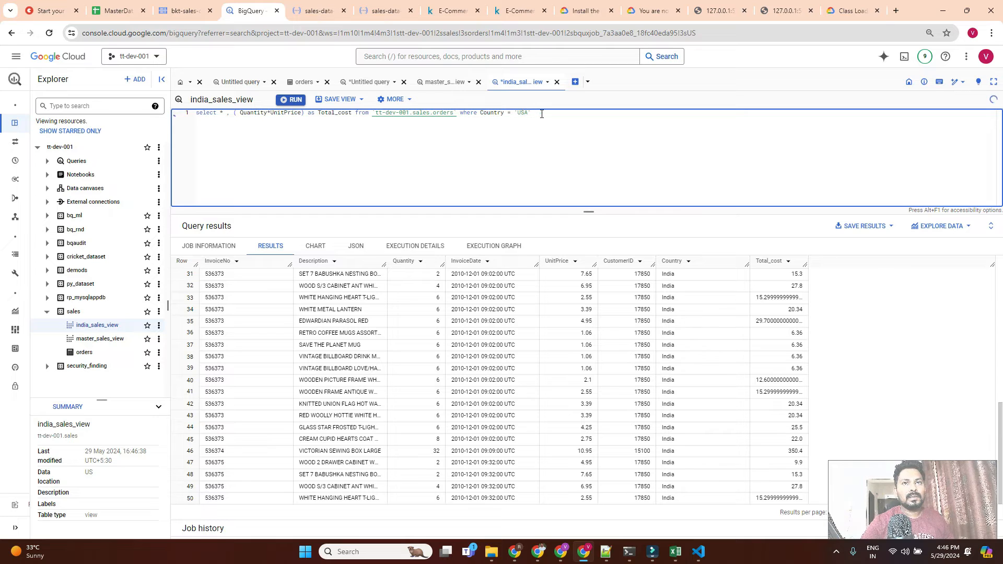
{"action": "triple_click", "coordinate": [542, 114]}
{"action": "key", "text": "ctrl+c"}
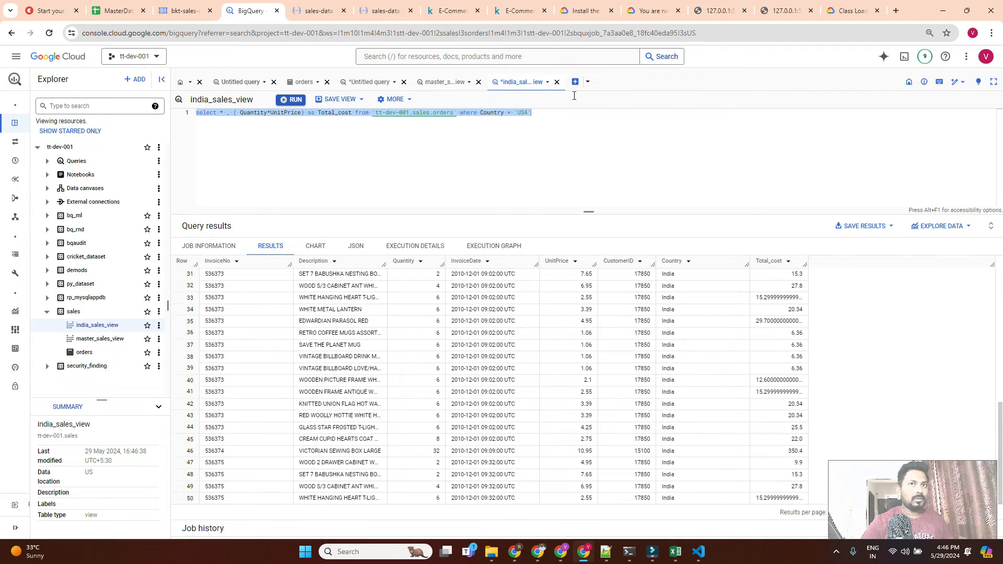
{"action": "left_click", "coordinate": [575, 83]}
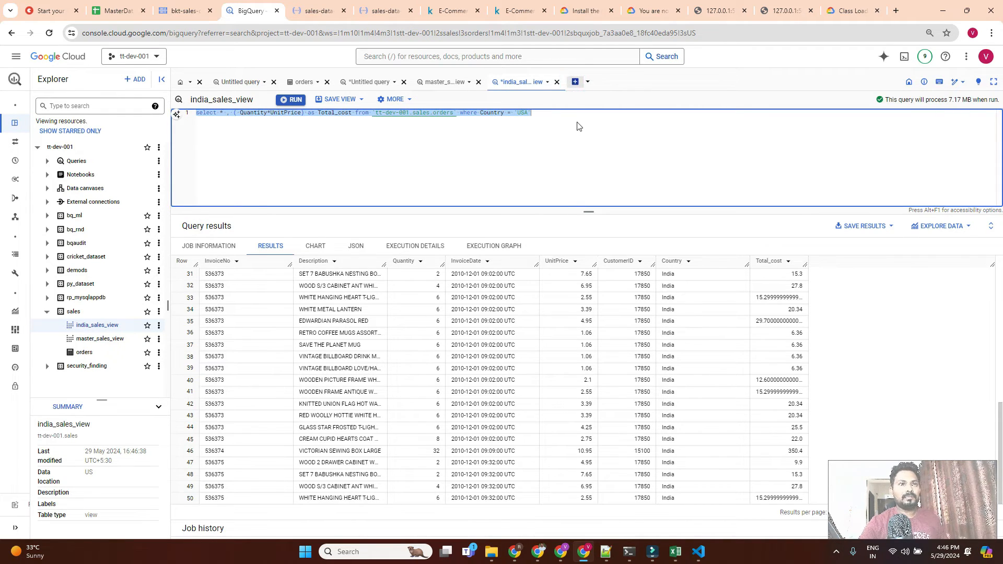
{"action": "key", "text": "ctrl+v"}
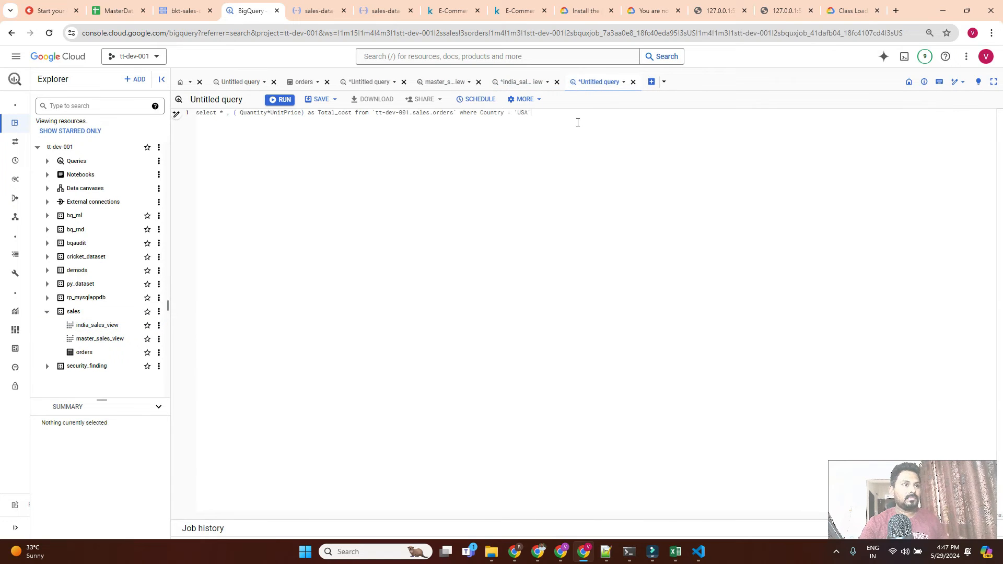
- Save the USA query as view usa_sales_view in the sales dataset
{"action": "left_click", "coordinate": [321, 100]}
{"action": "left_click", "coordinate": [332, 156]}
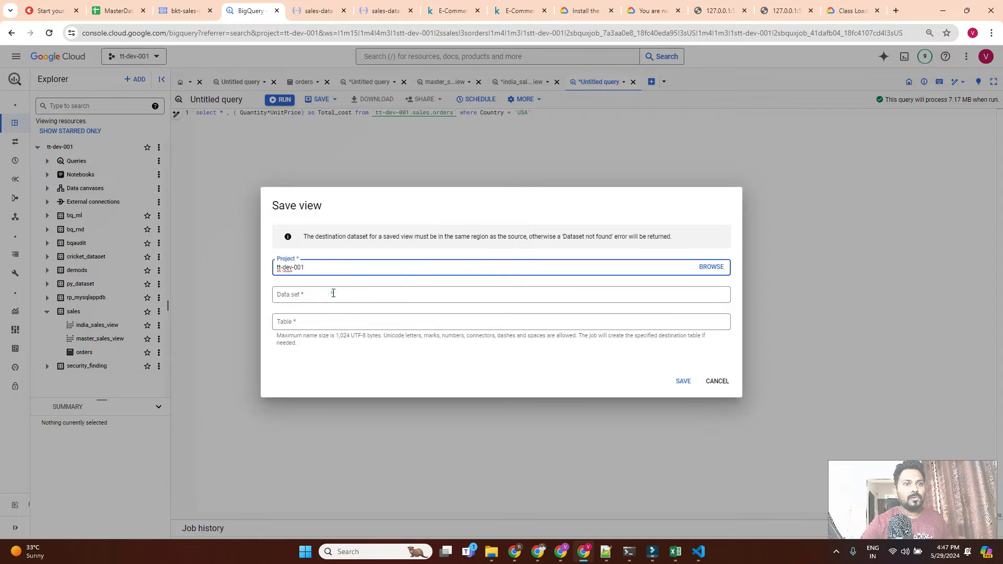
{"action": "left_click", "coordinate": [333, 293]}
{"action": "scroll", "coordinate": [331, 345], "scroll_direction": "down", "scroll_amount": 5}
{"action": "left_click", "coordinate": [291, 397]}
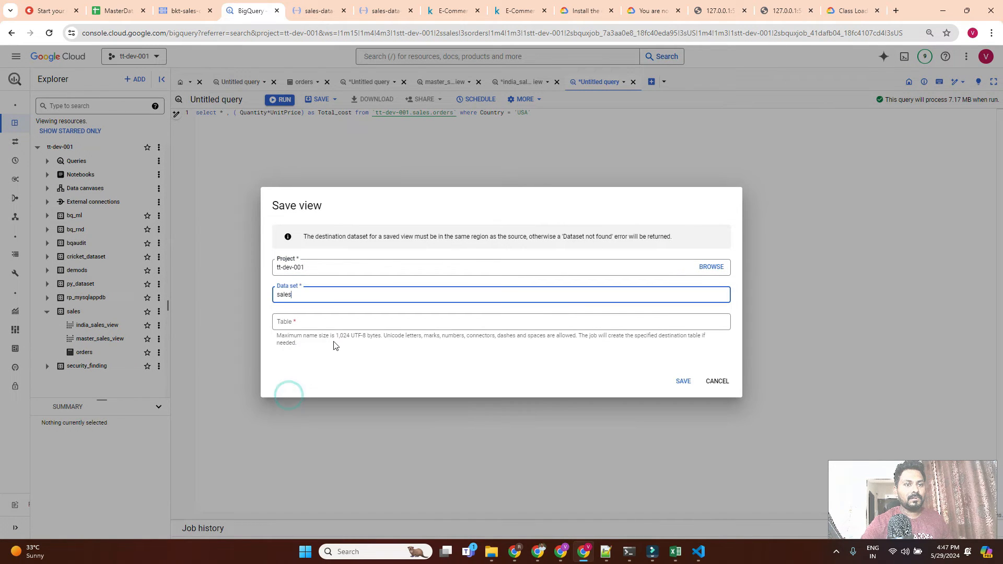
{"action": "left_click", "coordinate": [331, 322]}
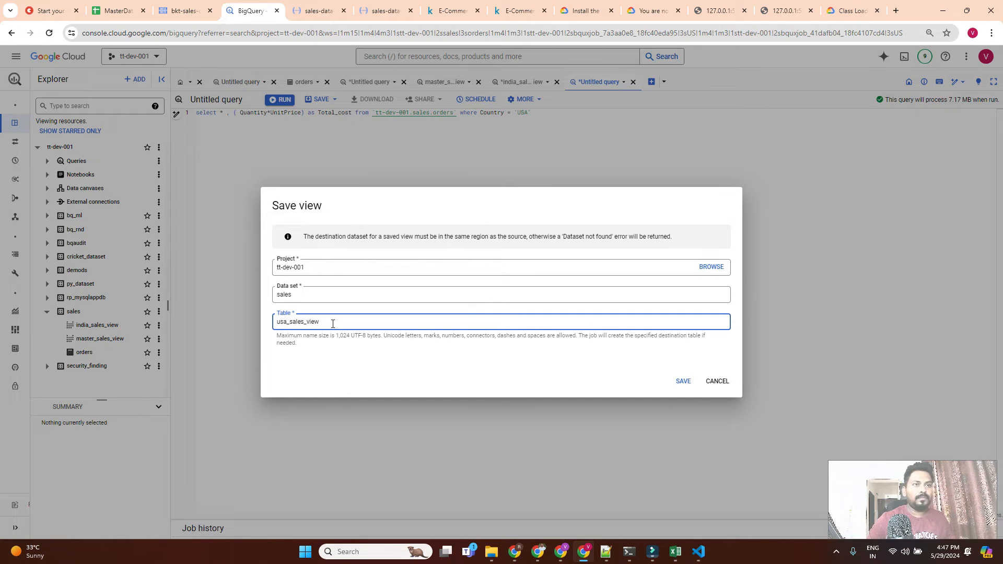
{"action": "left_click", "coordinate": [684, 382]}
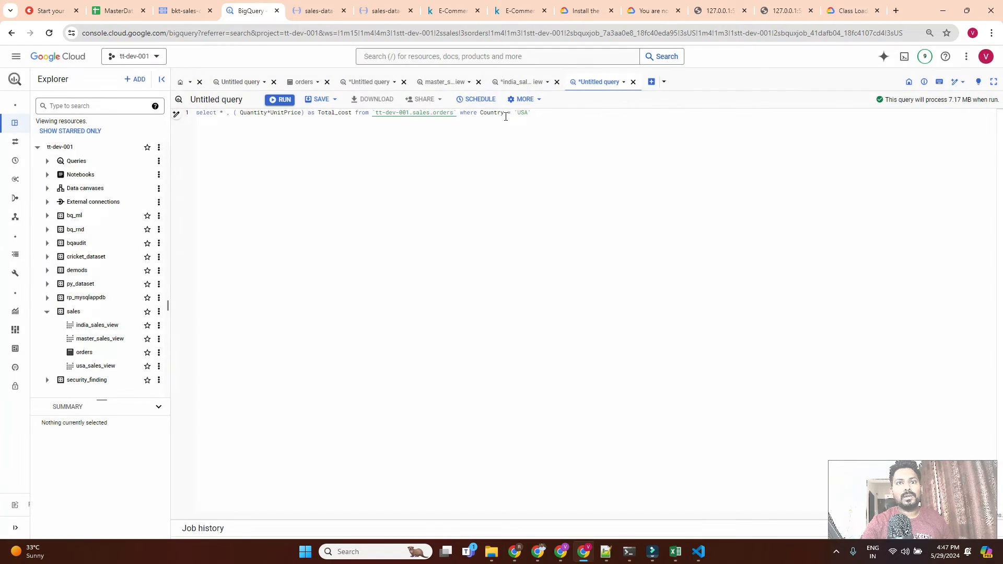
- Run the usa_sales_view query and enlarge the results area to check the USA rows and their Total_cost
{"action": "triple_click", "coordinate": [505, 115]}
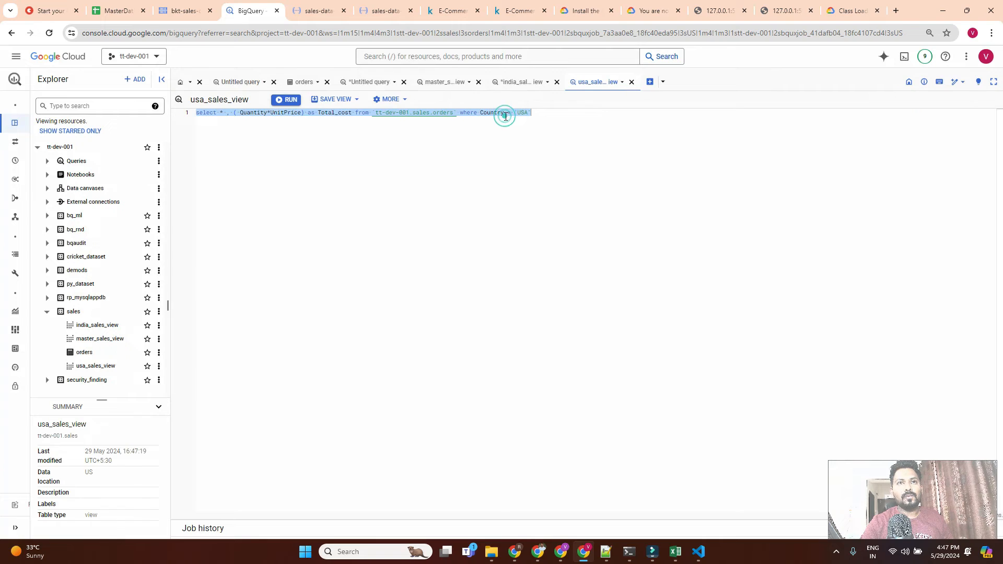
{"action": "left_click", "coordinate": [296, 100]}
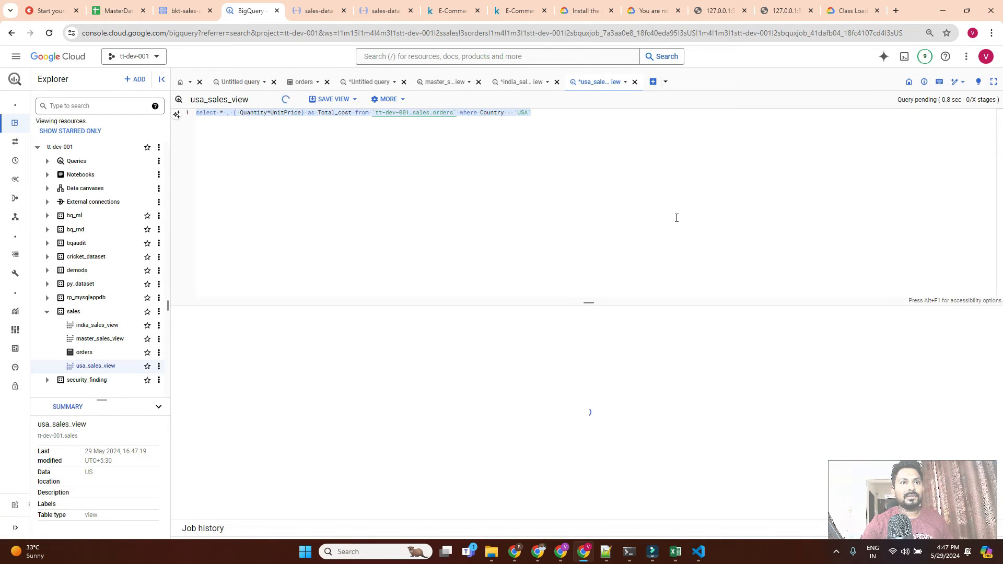
{"action": "left_click_drag", "start_coordinate": [592, 303], "coordinate": [591, 210]}
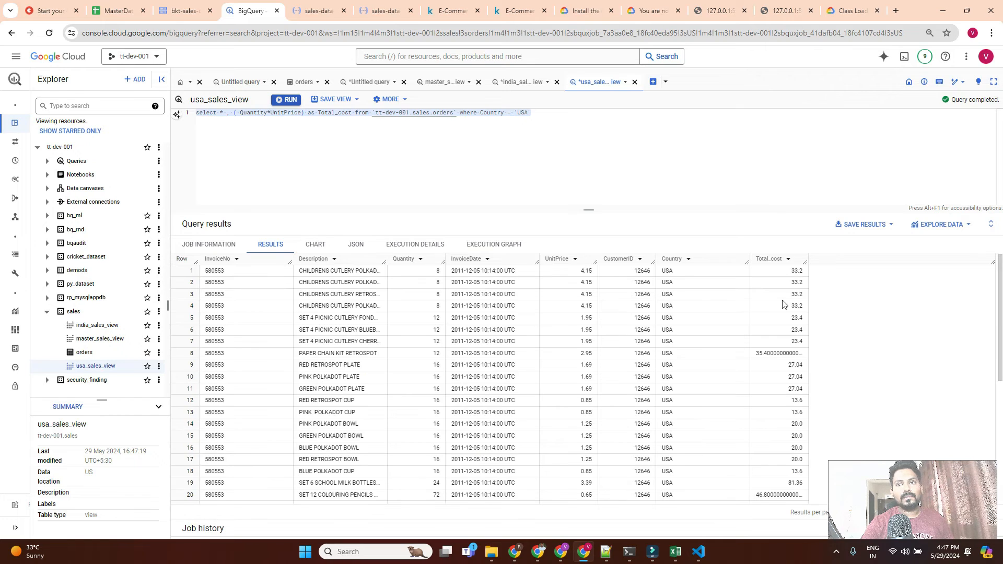
- Copy the whole USA statement into a new query
{"action": "triple_click", "coordinate": [549, 116]}
{"action": "key", "text": "ctrl+c"}
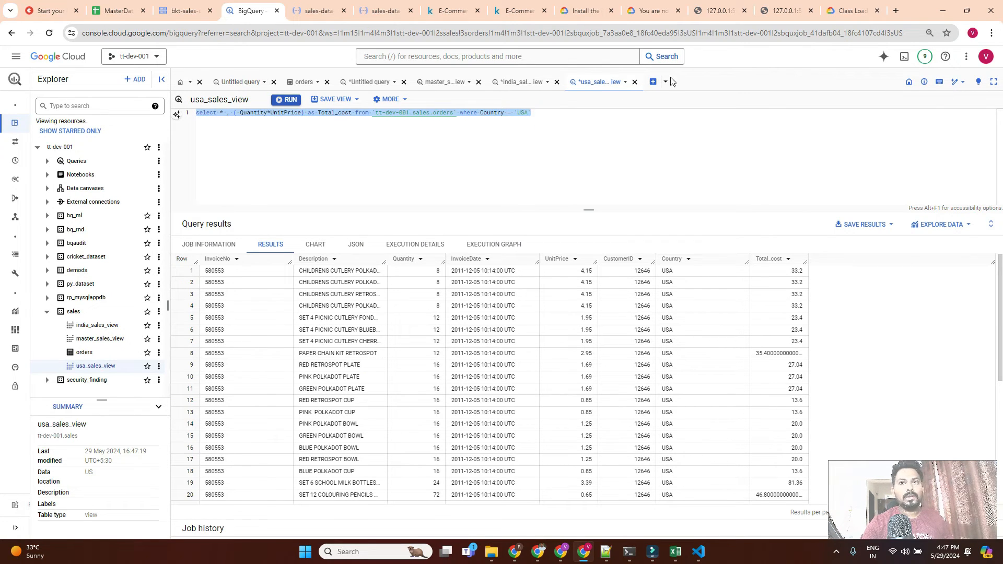
{"action": "left_click", "coordinate": [652, 82]}
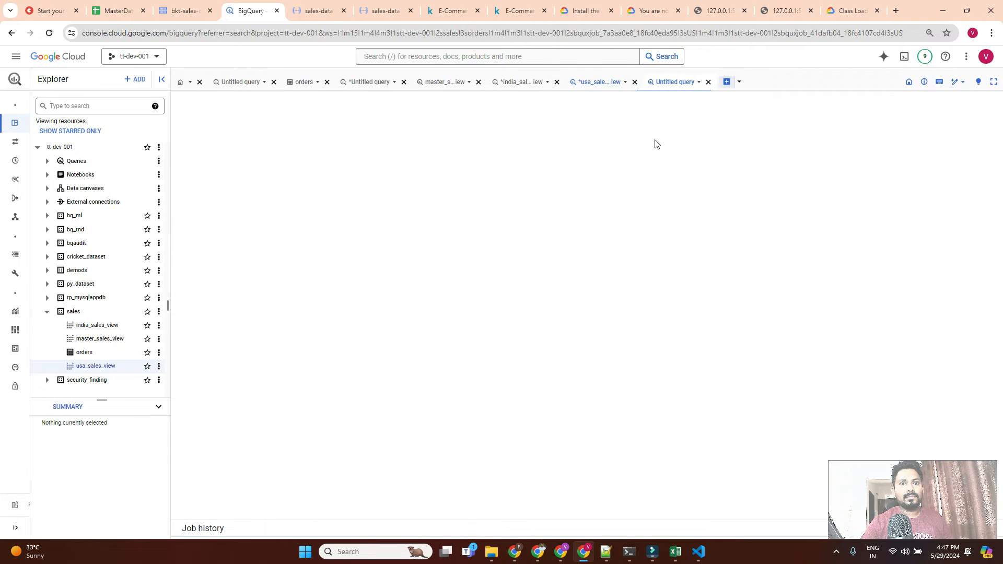
{"action": "left_click", "coordinate": [627, 132]}
{"action": "key", "text": "ctrl+v"}
- Switch to uk.csv in Excel, copy the Country value United Kingdom from cell G2, and return to BigQuery
{"action": "mouse_move", "coordinate": [675, 551]}
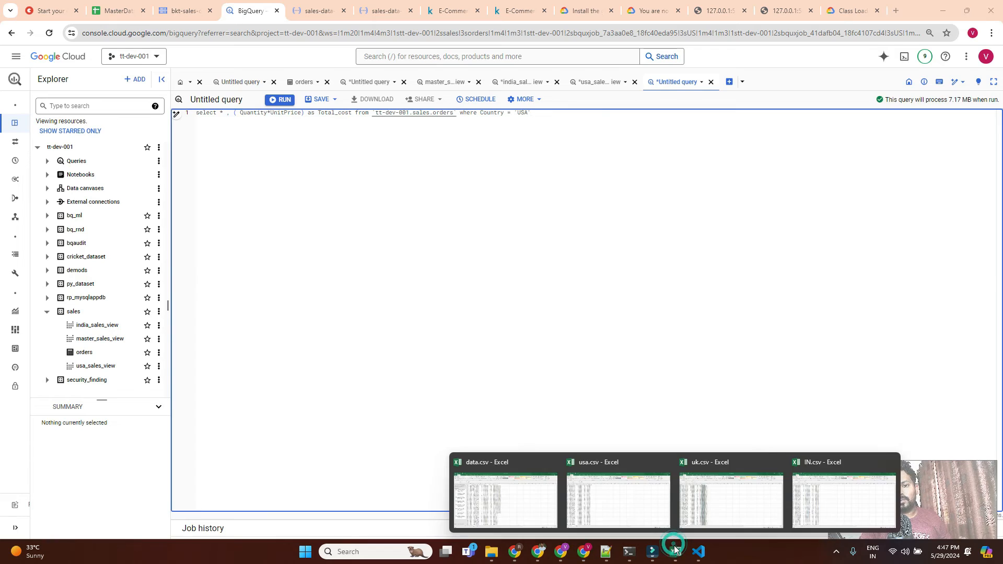
{"action": "left_click", "coordinate": [740, 505]}
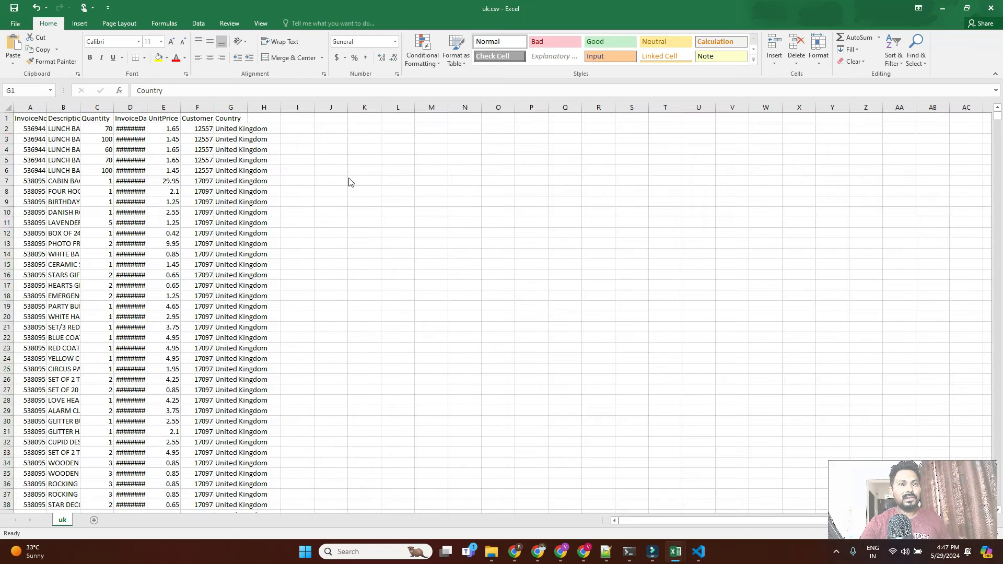
{"action": "left_click", "coordinate": [260, 130]}
{"action": "left_click", "coordinate": [230, 129]}
{"action": "key", "text": "ctrl+c"}
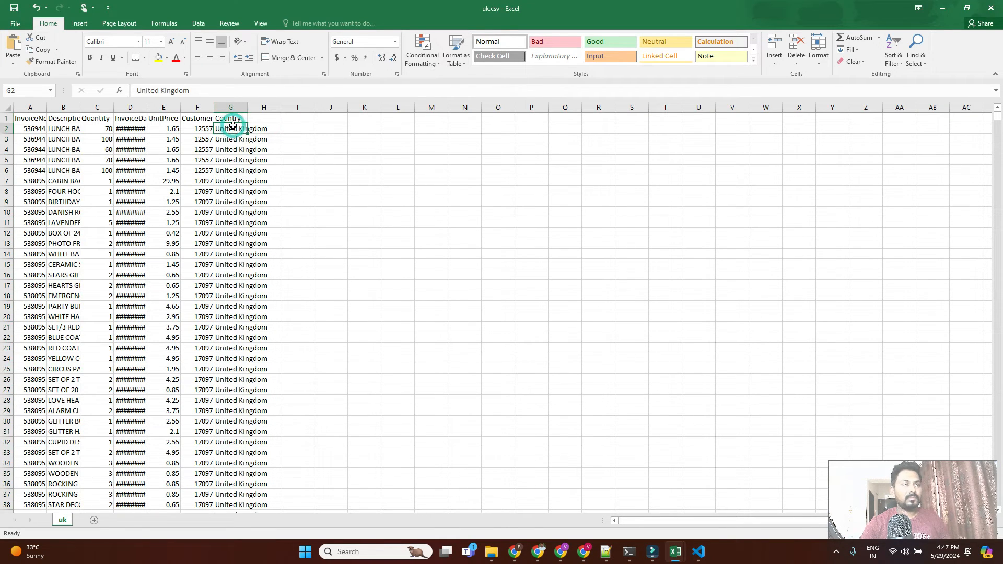
{"action": "key", "text": "alt+Tab"}
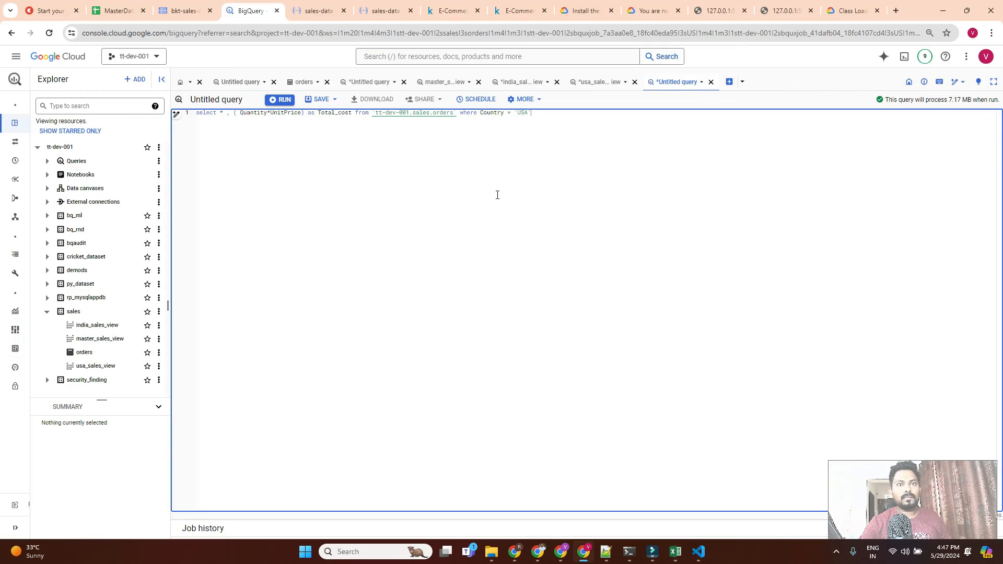
- Change the statement's Country filter to 'United Kingdom', run the query, and enlarge the results area
{"action": "double_click", "coordinate": [521, 113]}
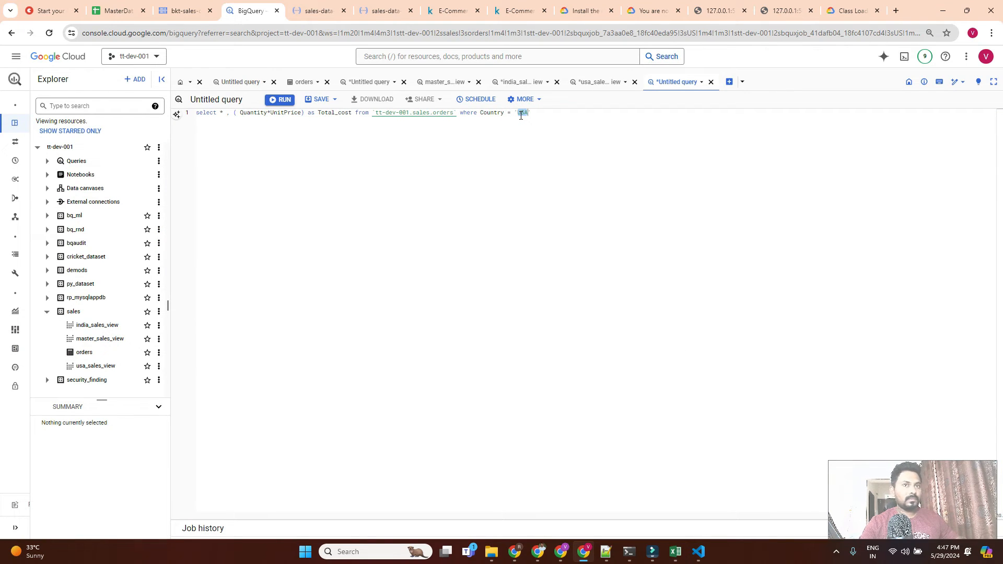
{"action": "key", "text": "ctrl+v"}
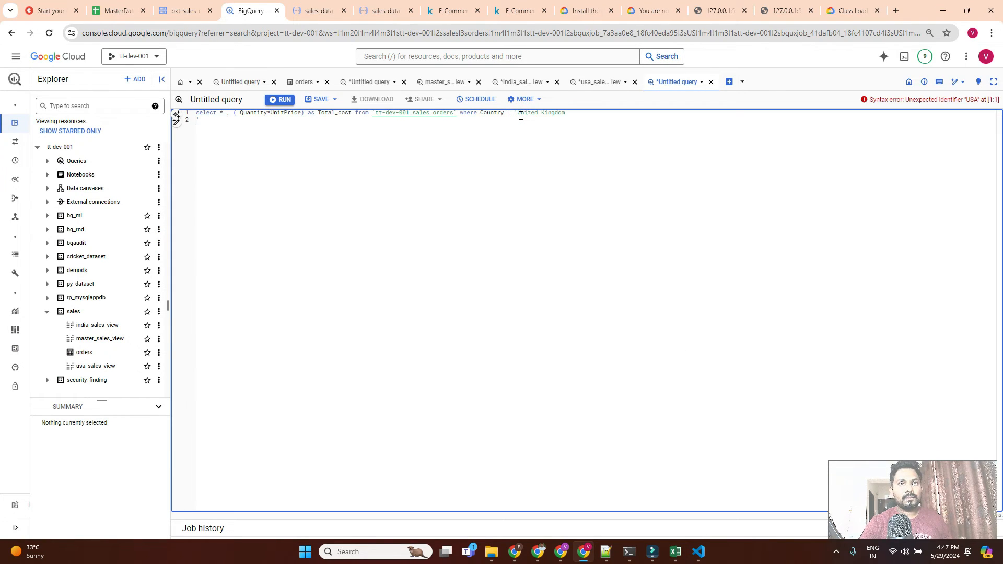
{"action": "key", "text": "BackSpace"}
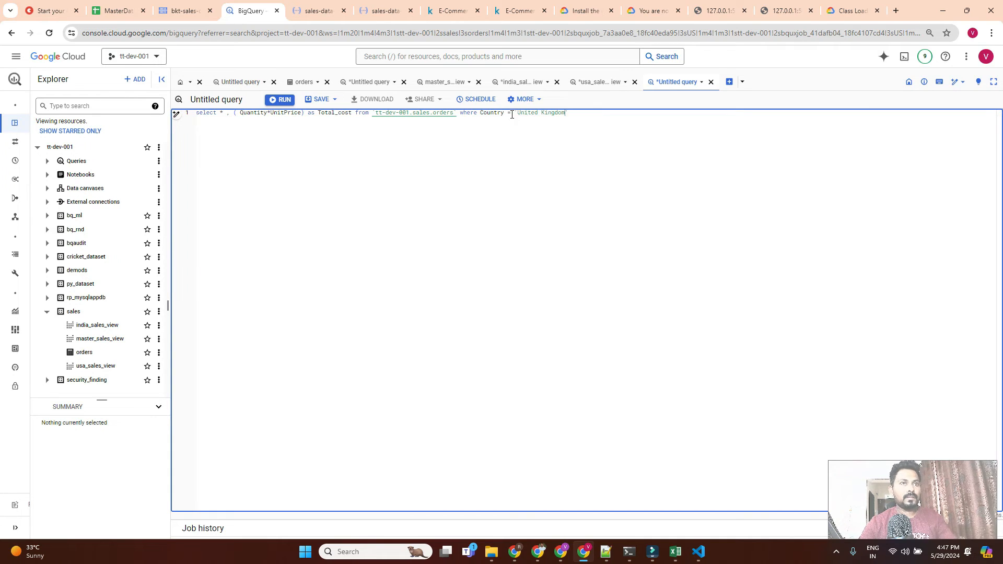
{"action": "left_click", "coordinate": [284, 99]}
{"action": "left_click_drag", "start_coordinate": [586, 304], "coordinate": [585, 205]}
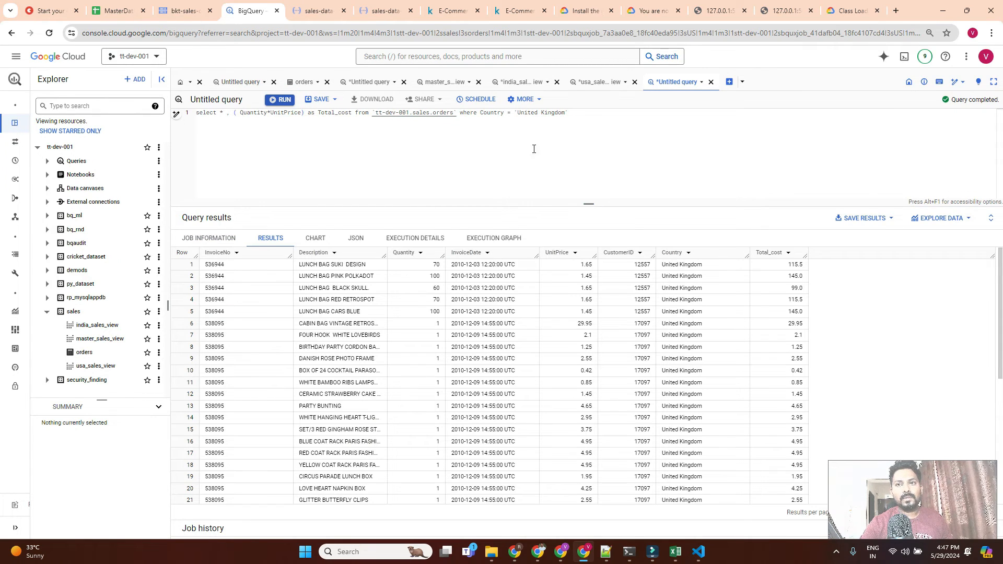
- Save the United Kingdom query as view uk_sales_view in the sales dataset
{"action": "left_click", "coordinate": [320, 99]}
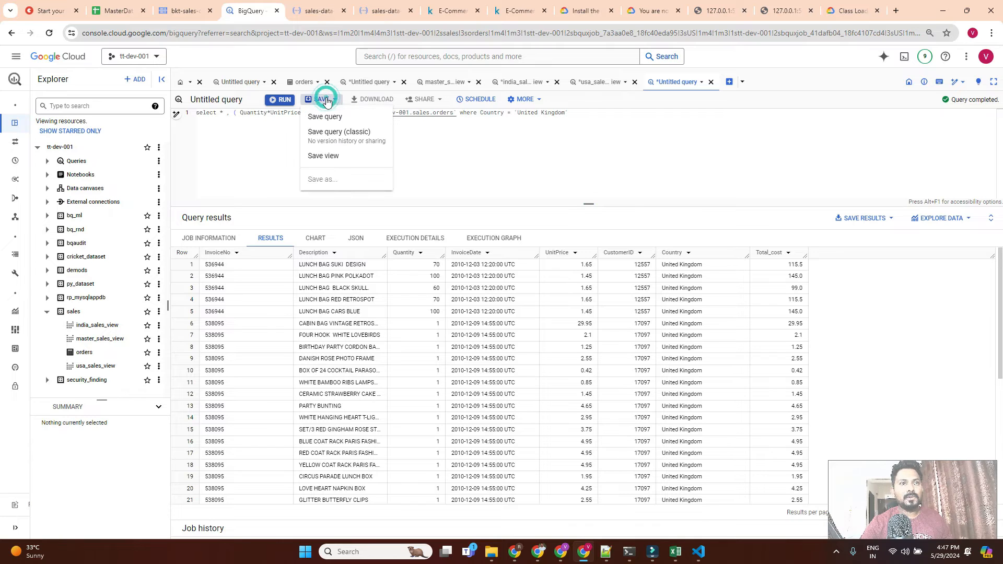
{"action": "left_click", "coordinate": [333, 158]}
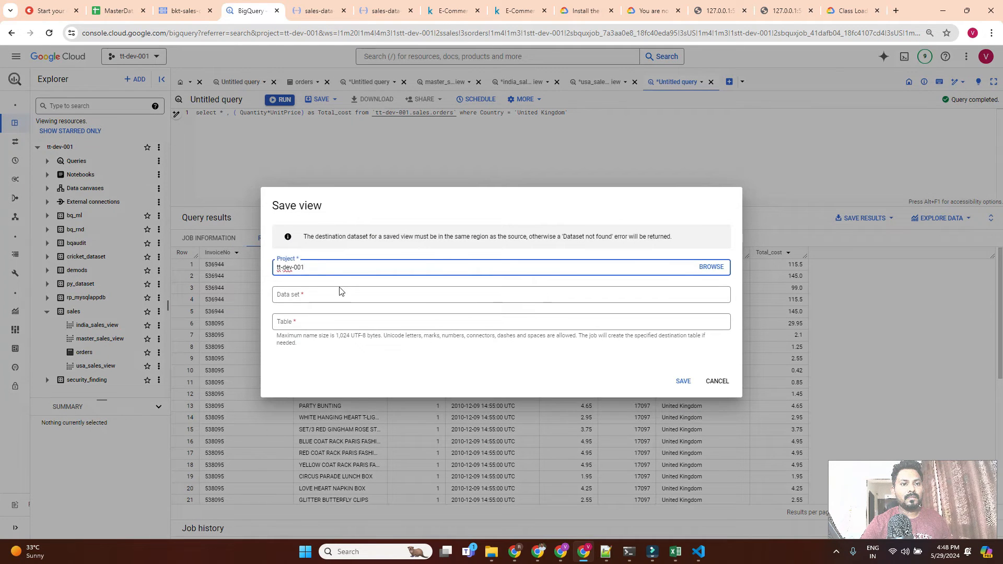
{"action": "left_click", "coordinate": [339, 291]}
{"action": "scroll", "coordinate": [328, 373], "scroll_direction": "down", "scroll_amount": 3}
{"action": "left_click", "coordinate": [295, 412]}
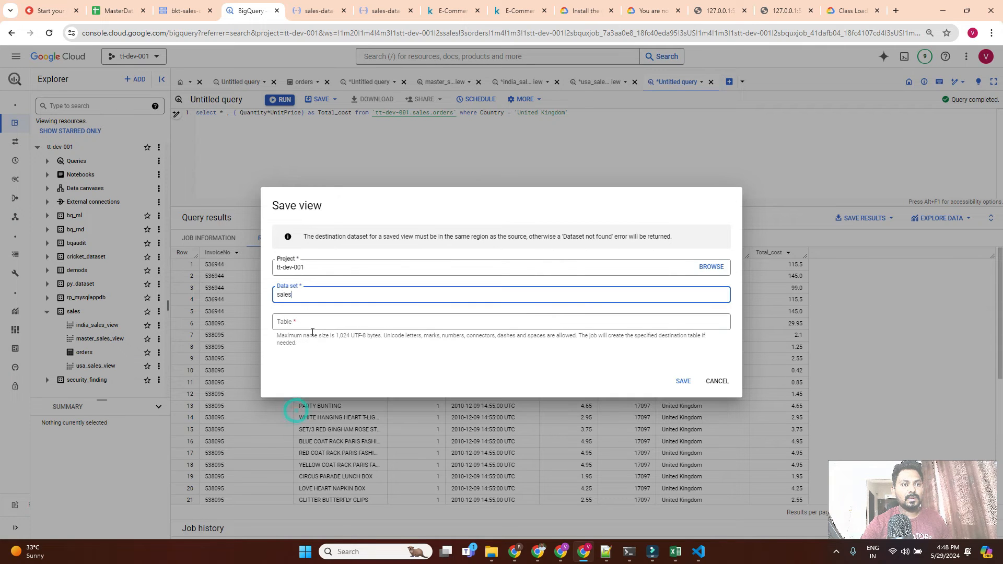
{"action": "left_click", "coordinate": [308, 321]}
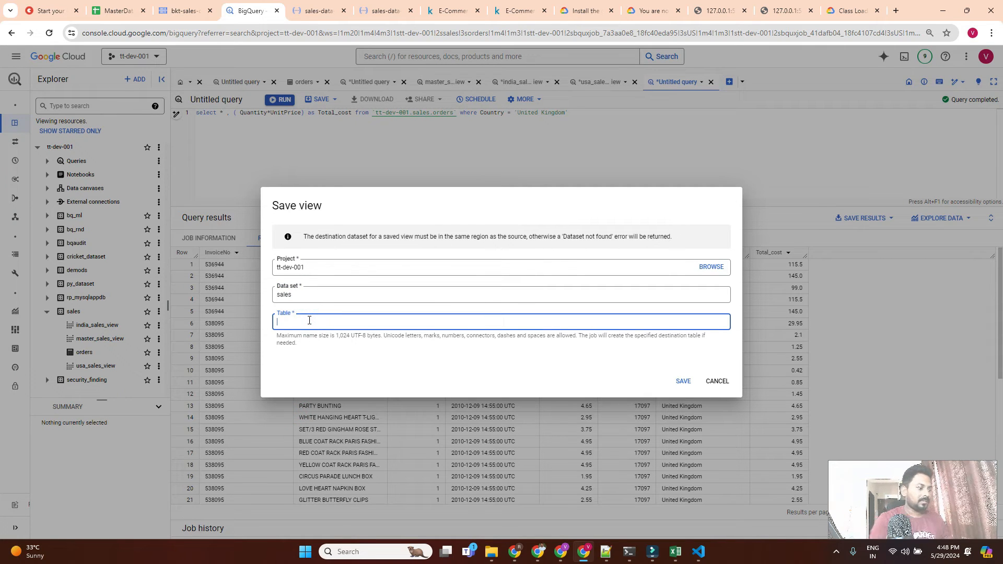
{"action": "type", "text": "uk"}
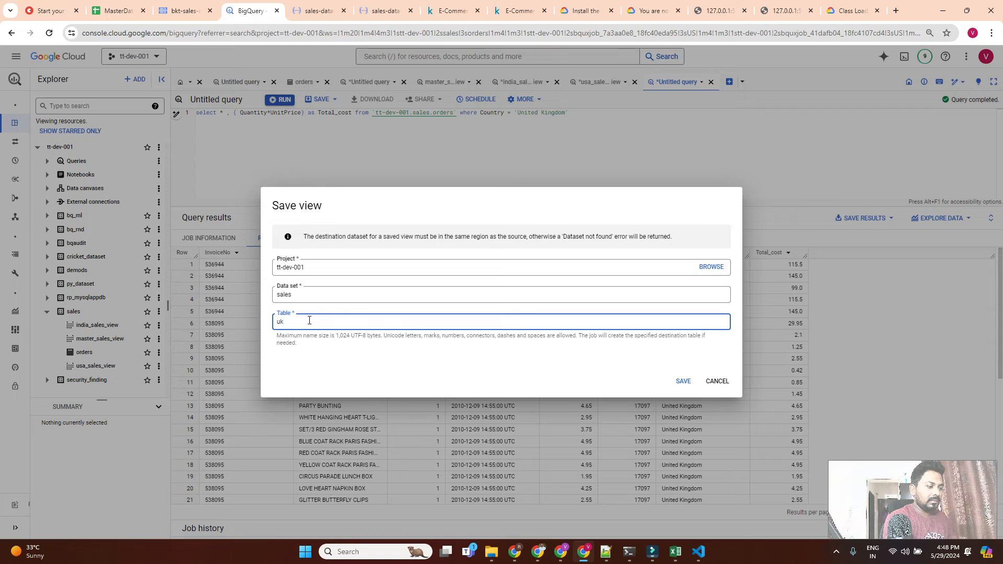
{"action": "type", "text": "_sales_vi"}
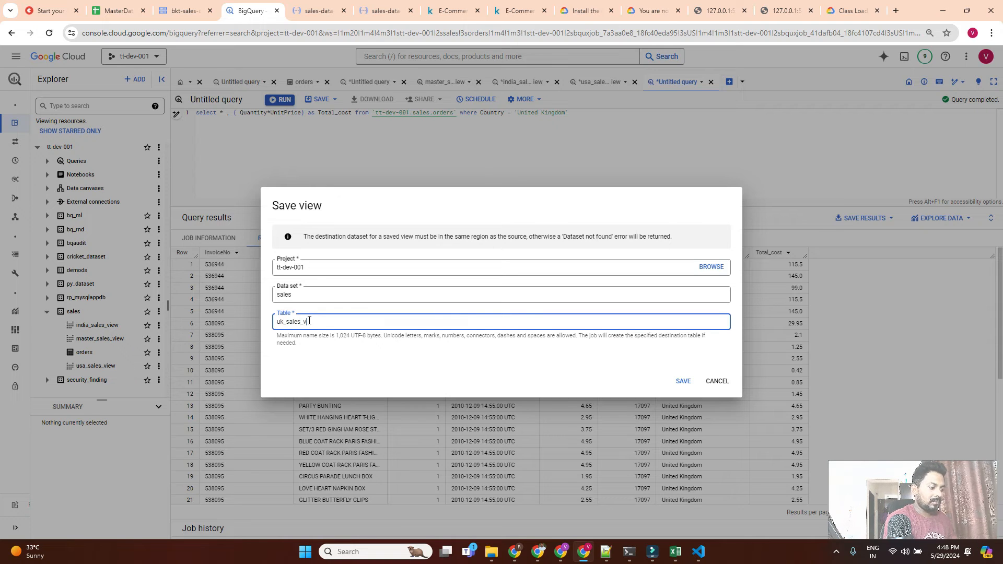
{"action": "type", "text": "ew"}
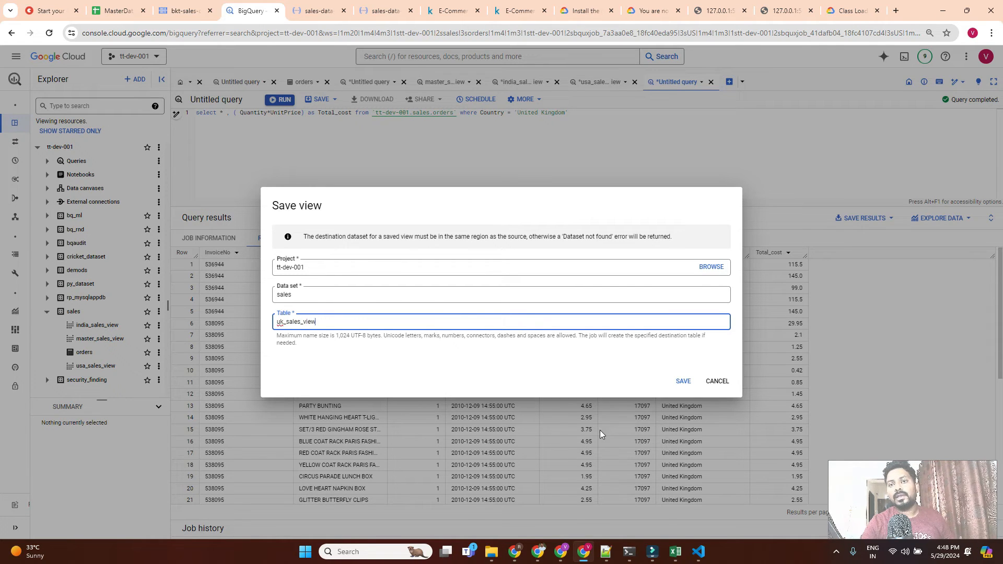
{"action": "left_click", "coordinate": [683, 381]}
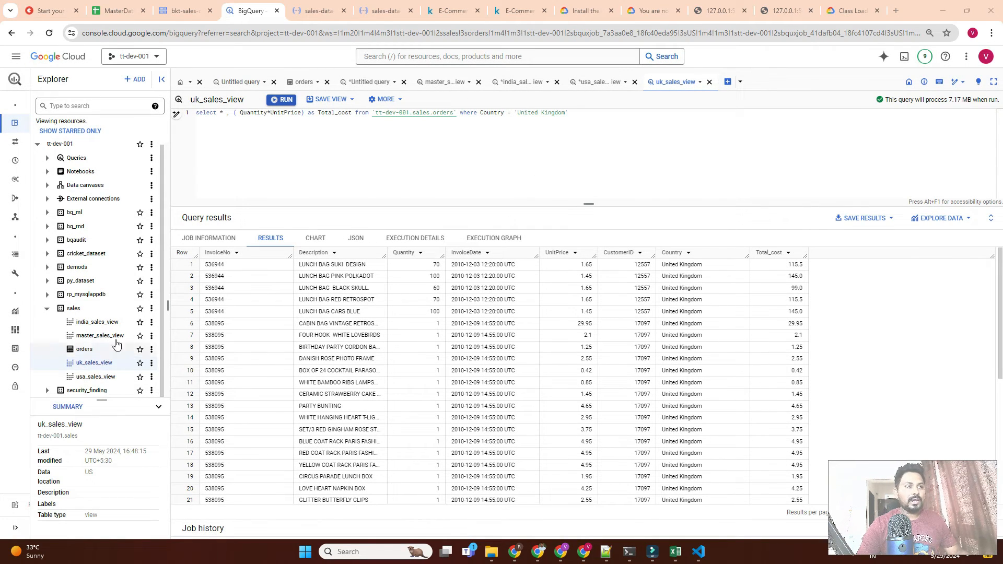
- Widen the Explorer and compare the orders table's data with the master_sales_view schema, including its Total_cost field
{"action": "left_click_drag", "start_coordinate": [168, 306], "coordinate": [236, 307]}
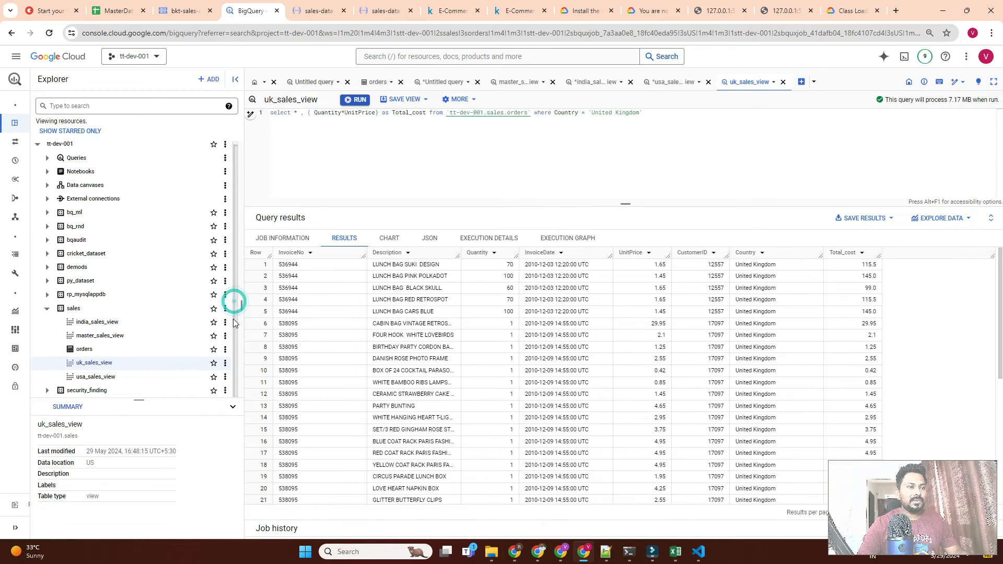
{"action": "left_click", "coordinate": [95, 351]}
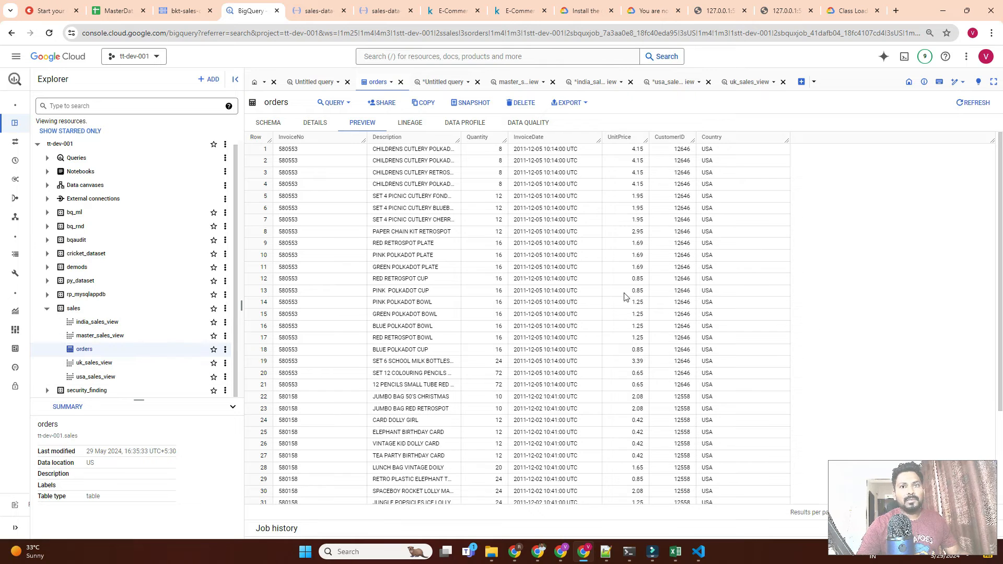
{"action": "left_click", "coordinate": [123, 336]}
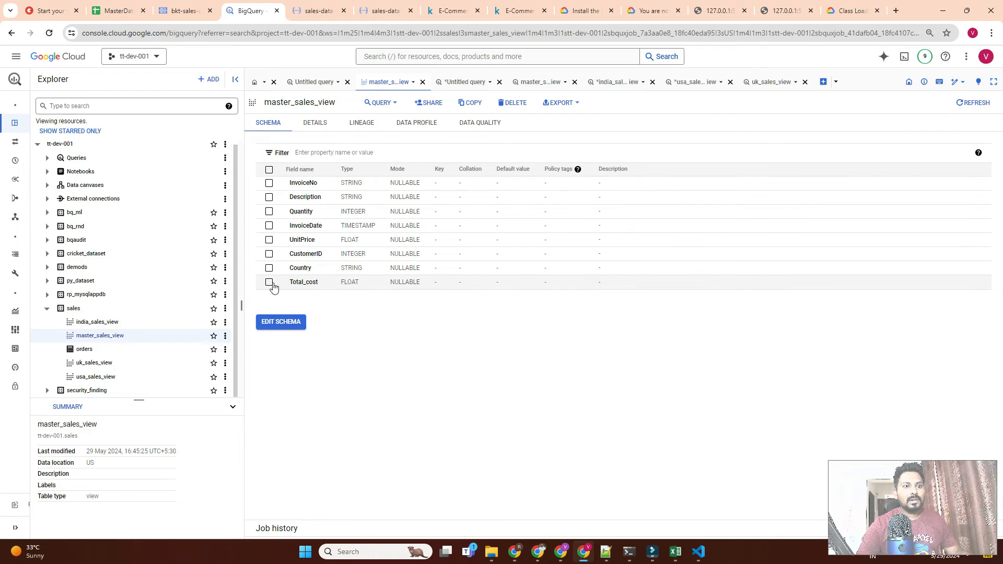
{"action": "left_click", "coordinate": [270, 282]}
{"action": "left_click", "coordinate": [269, 306]}
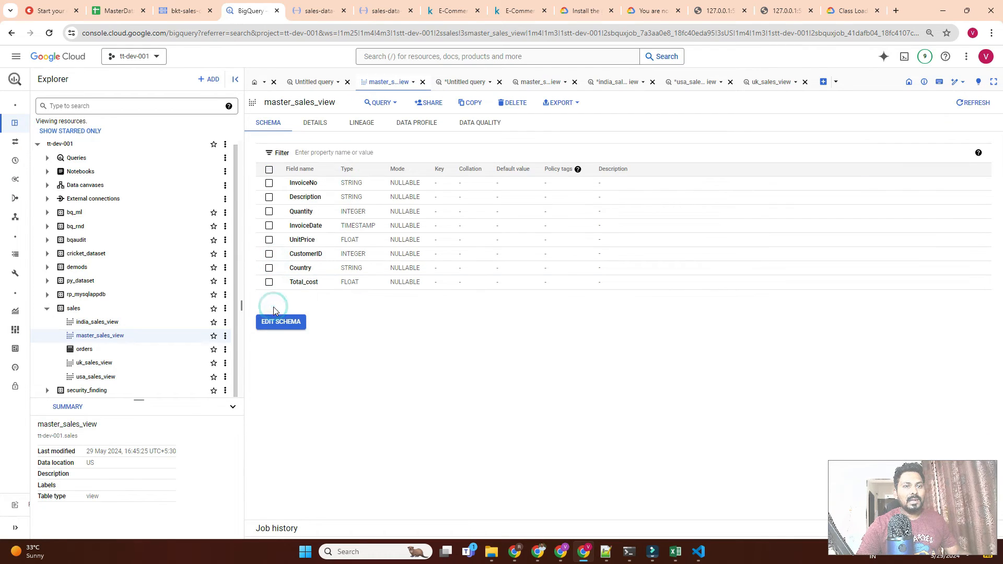
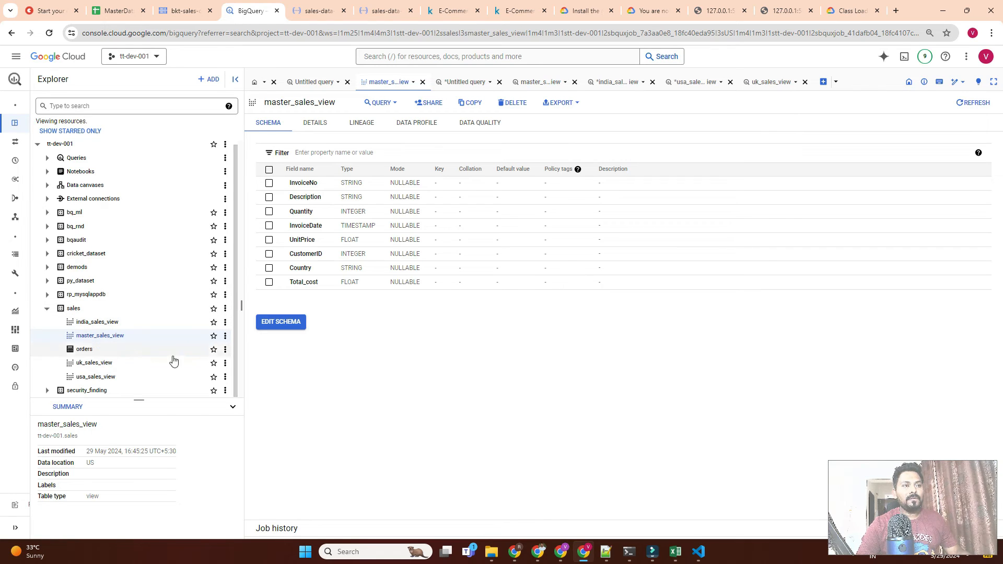
{"action": "left_click", "coordinate": [235, 298]}
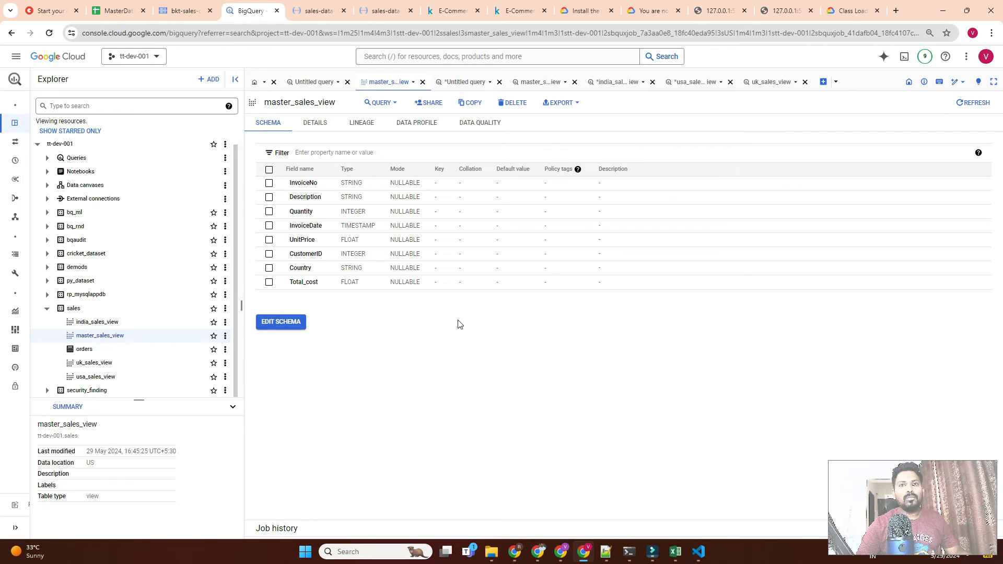
- Look up Looker Studio in a new browser tab and open its home page
{"action": "left_click", "coordinate": [896, 11]}
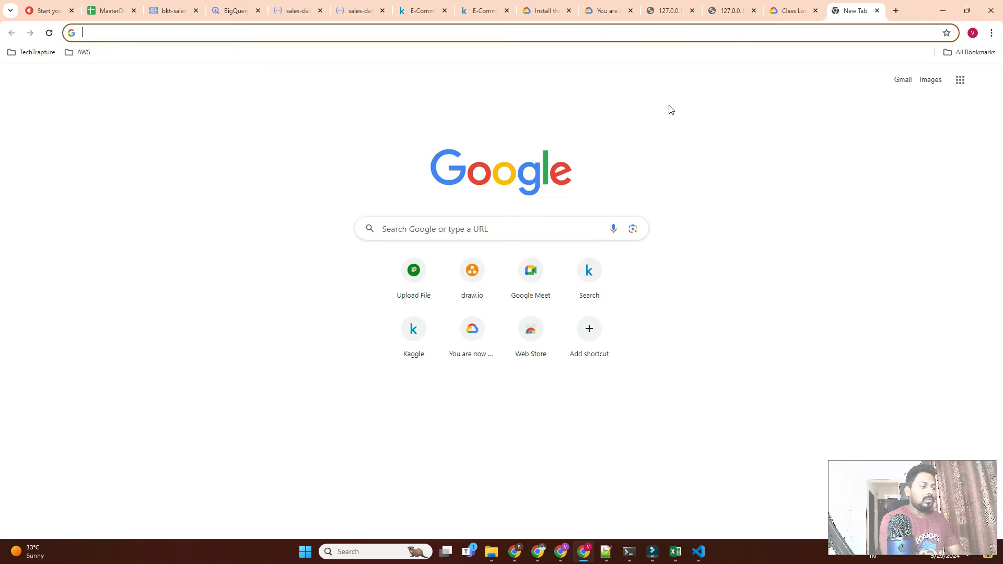
{"action": "type", "text": "looker"}
{"action": "key", "text": "Down"}
{"action": "key", "text": "Down"}
{"action": "key", "text": "Down"}
{"action": "key", "text": "Down"}
{"action": "key", "text": "Down"}
{"action": "key", "text": "Down"}
{"action": "key", "text": "Down"}
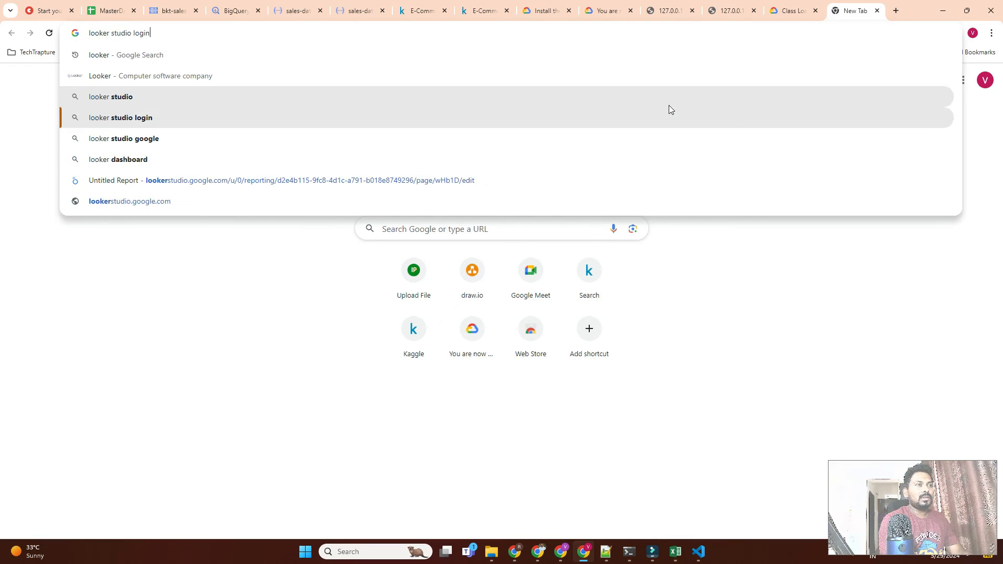
{"action": "key", "text": "Return"}
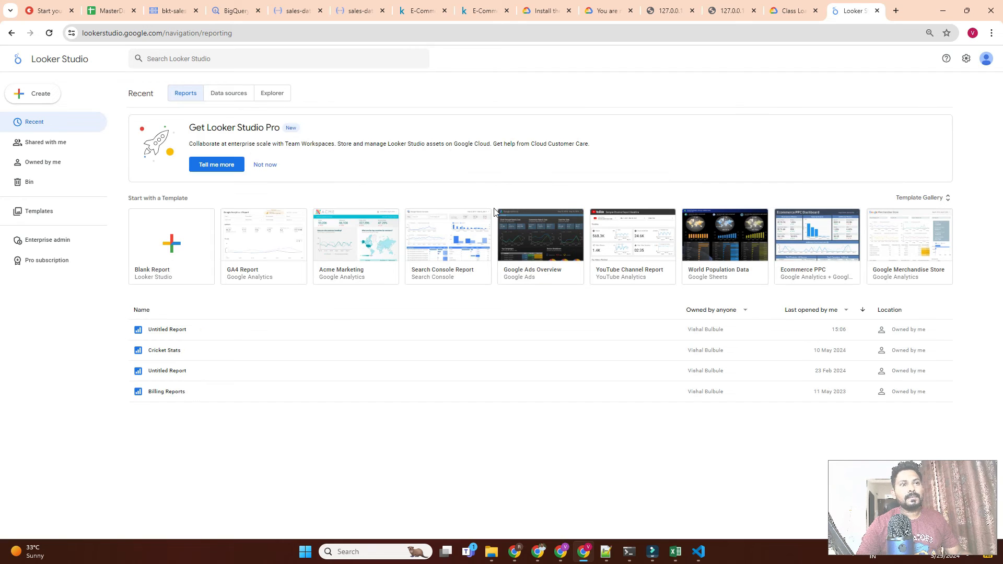
- Create a new report and browse the BigQuery connector to the sales dataset in project tt-dev-001
{"action": "left_click", "coordinate": [45, 93]}
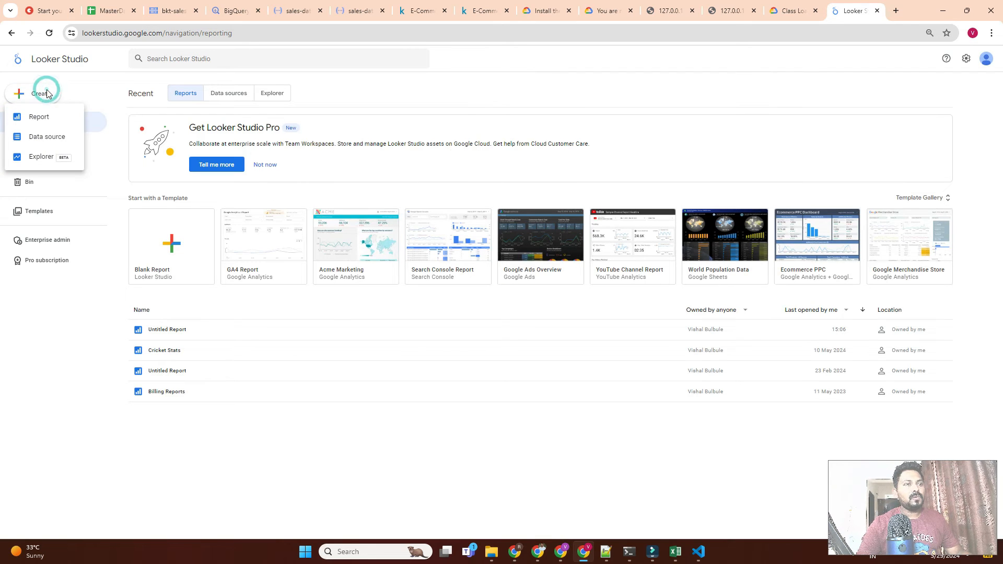
{"action": "left_click", "coordinate": [46, 118]}
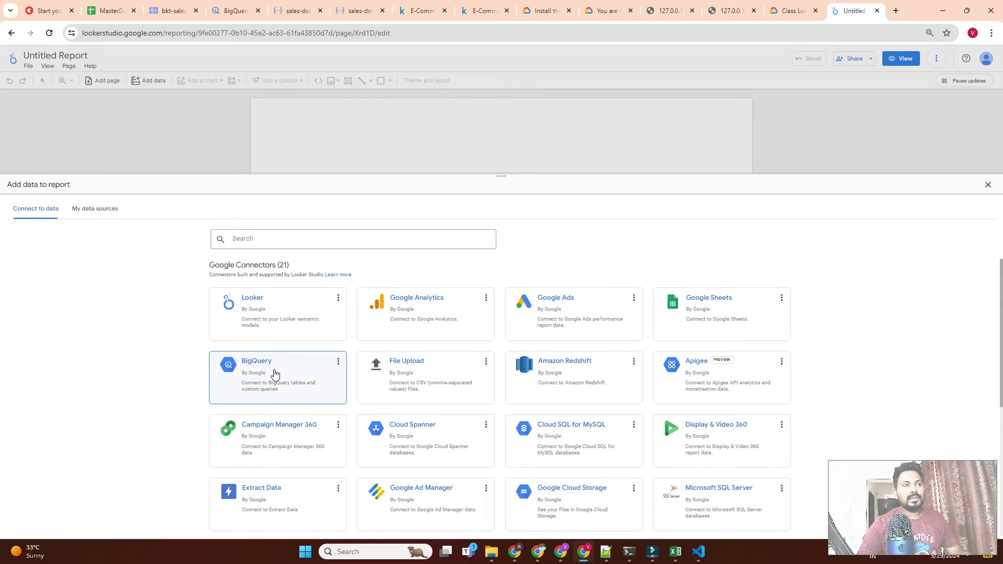
{"action": "left_click", "coordinate": [261, 374]}
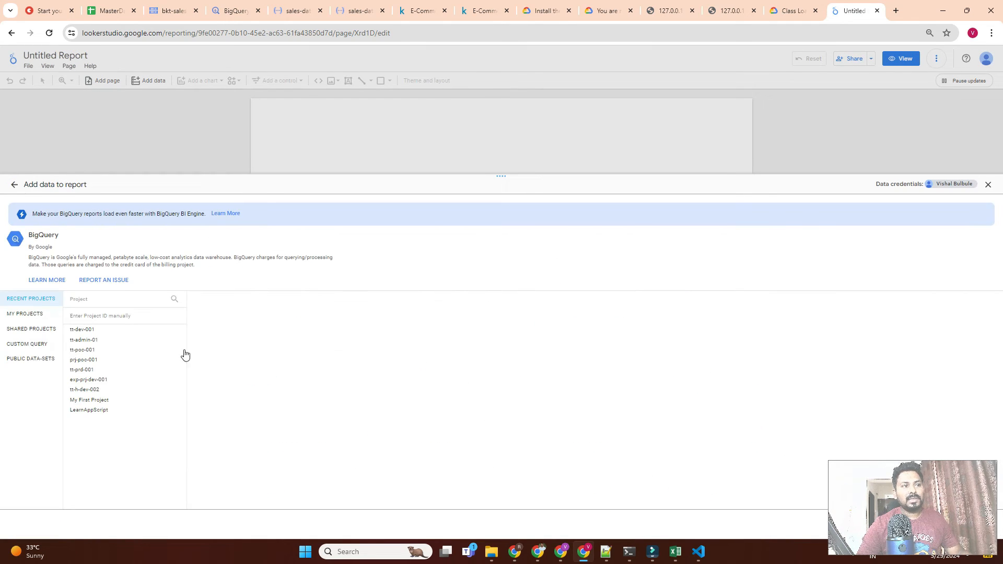
{"action": "left_click", "coordinate": [79, 330]}
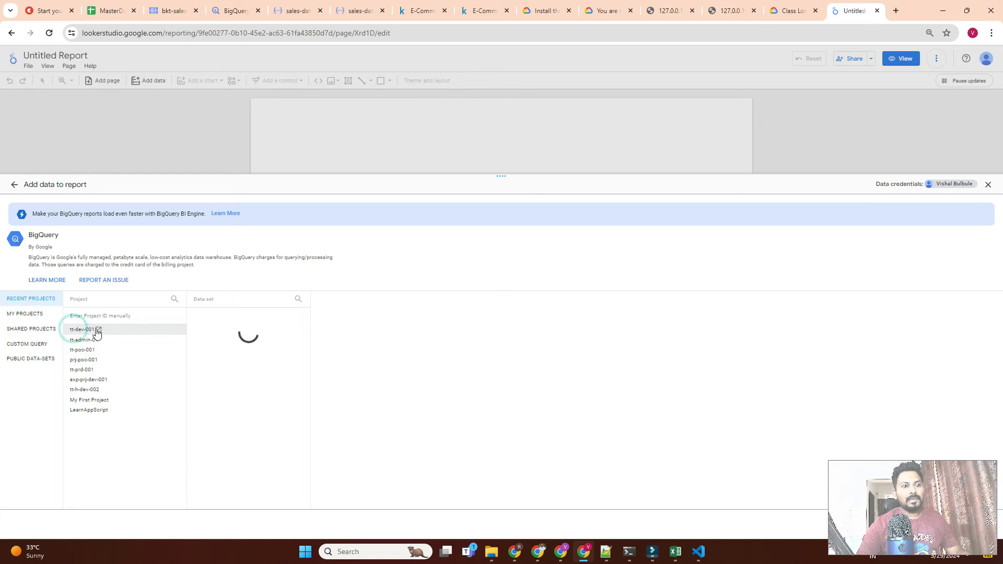
{"action": "left_click", "coordinate": [201, 384]}
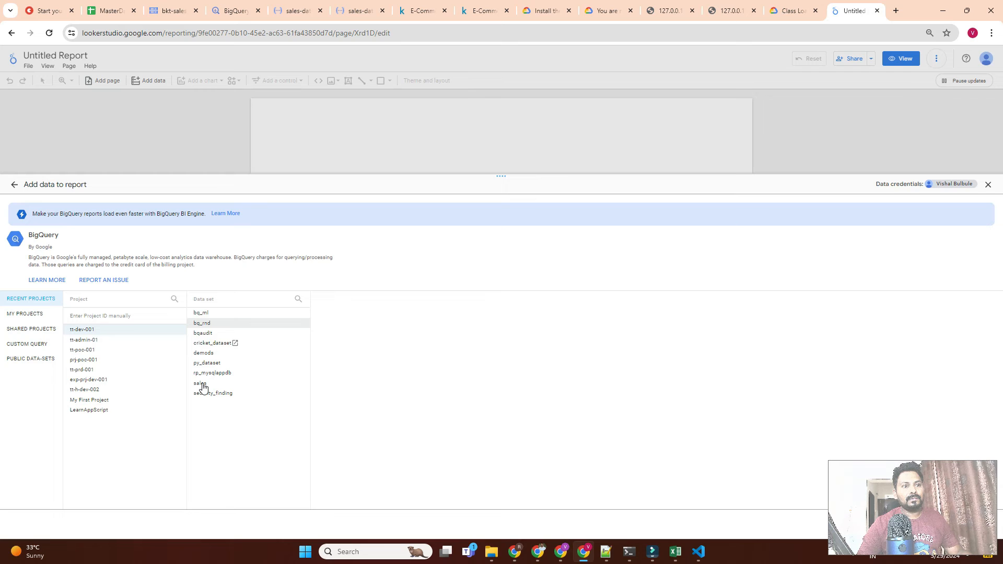
- Add master_sales_view from the sales dataset to the report as its data source
{"action": "key", "text": "ctrl+plus"}
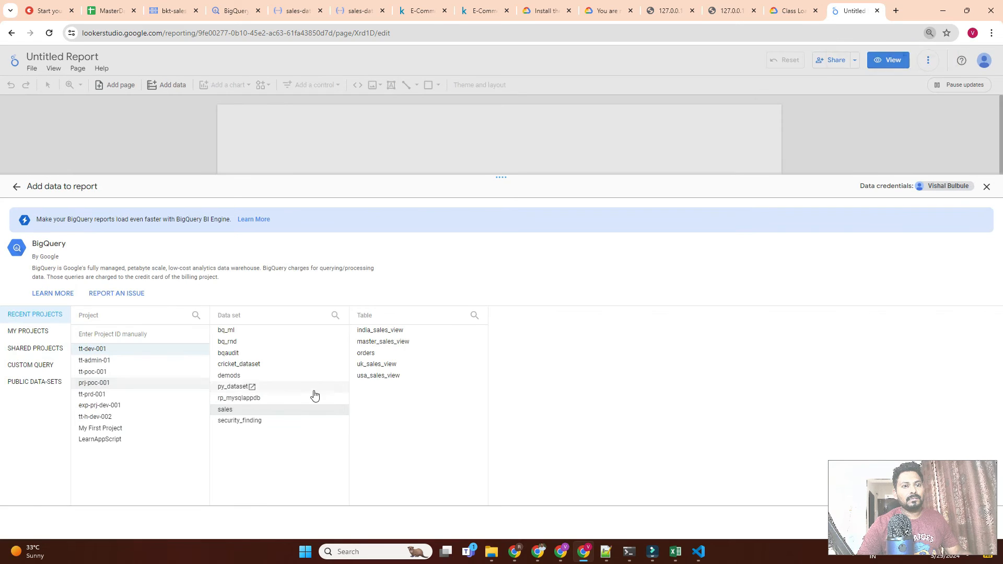
{"action": "key", "text": "ctrl+plus"}
{"action": "key", "text": "ctrl+plus"}
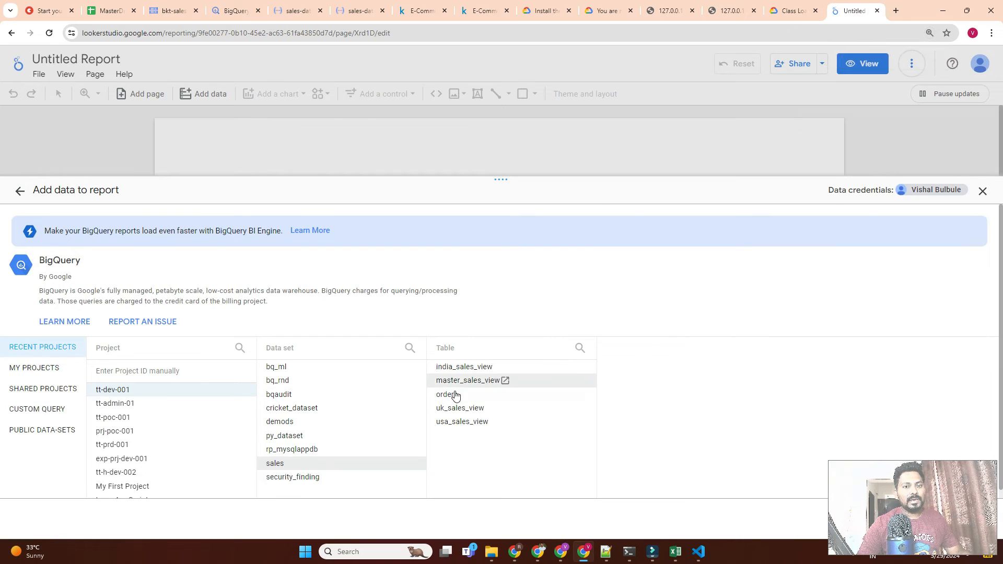
{"action": "left_click", "coordinate": [487, 386]}
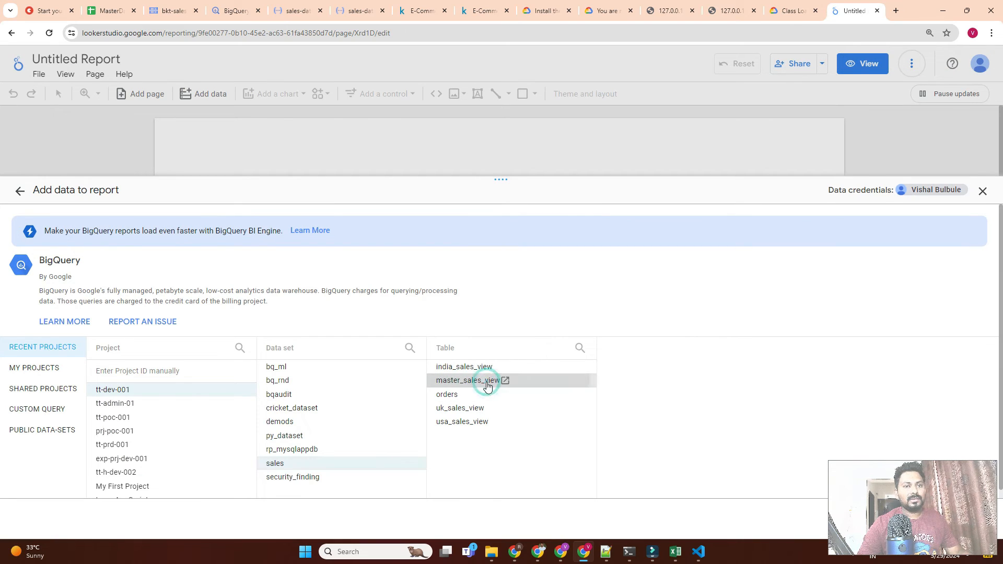
{"action": "left_click_drag", "start_coordinate": [903, 494], "coordinate": [792, 502]}
{"action": "left_click", "coordinate": [956, 519]}
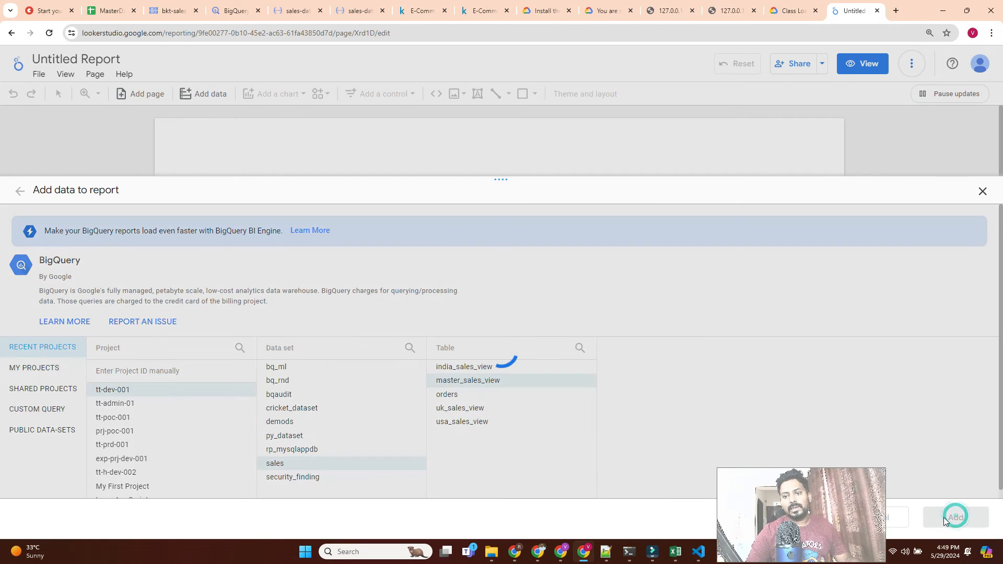
{"action": "left_click_drag", "start_coordinate": [822, 519], "coordinate": [934, 520]}
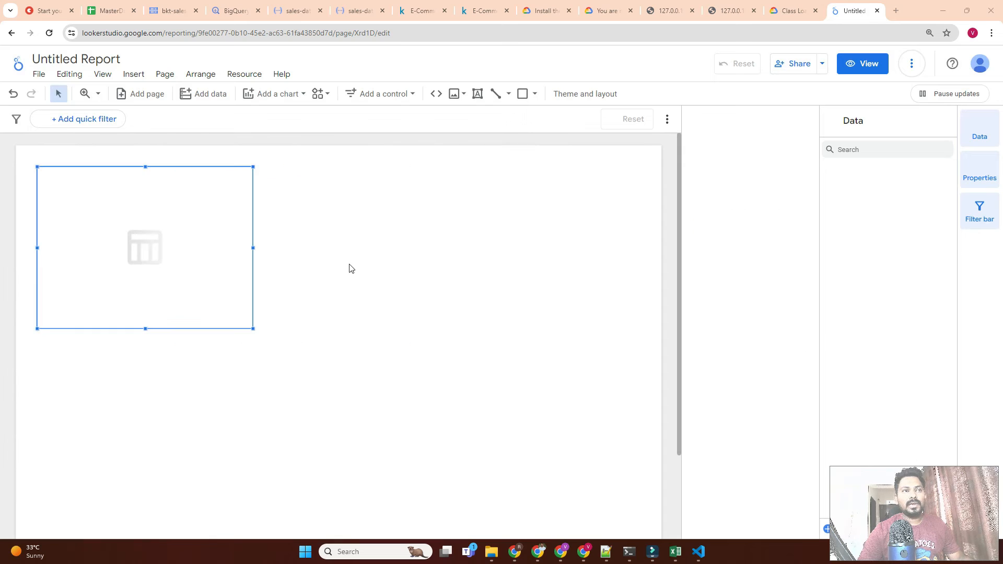
- Rename the report as Global Sales
{"action": "left_click", "coordinate": [69, 68]}
{"action": "left_click", "coordinate": [76, 61]}
{"action": "left_click", "coordinate": [78, 58]}
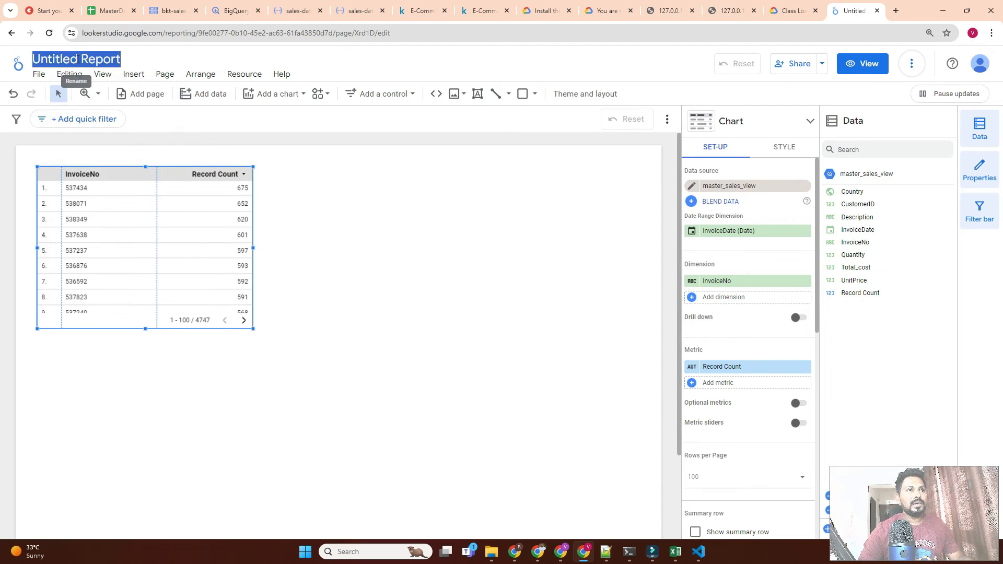
{"action": "type", "text": "Gl"}
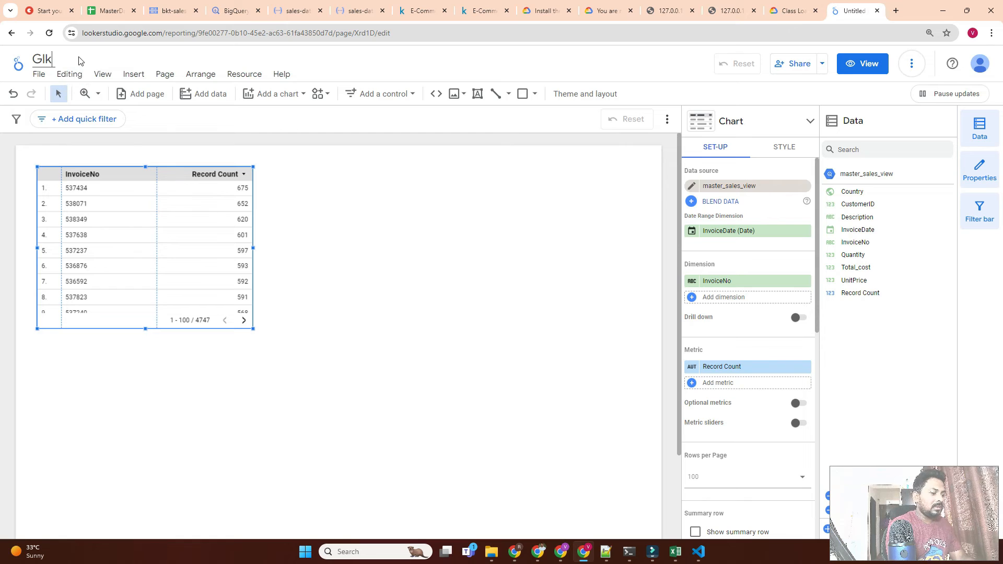
{"action": "type", "text": "obal Sales"}
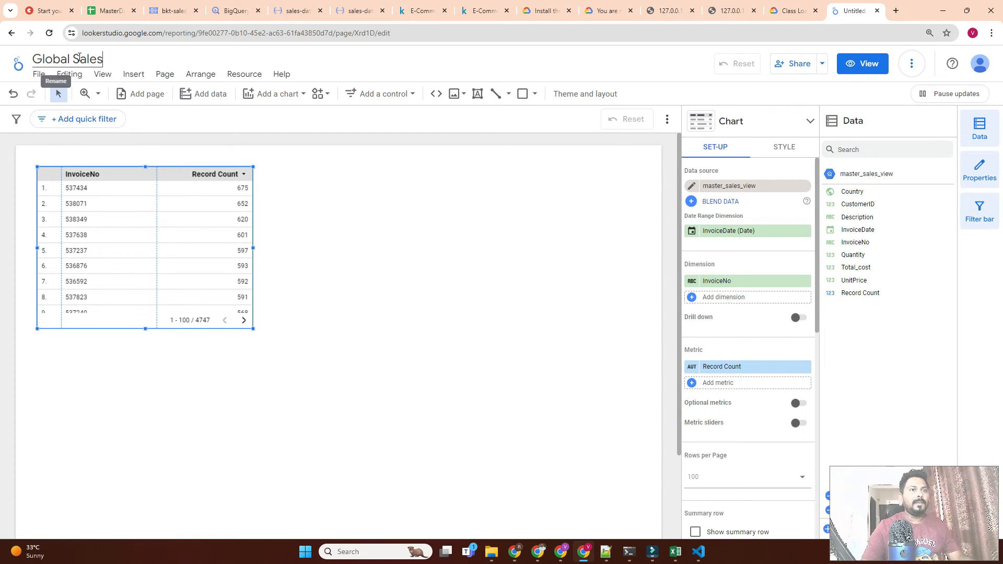
{"action": "left_click", "coordinate": [312, 232]}
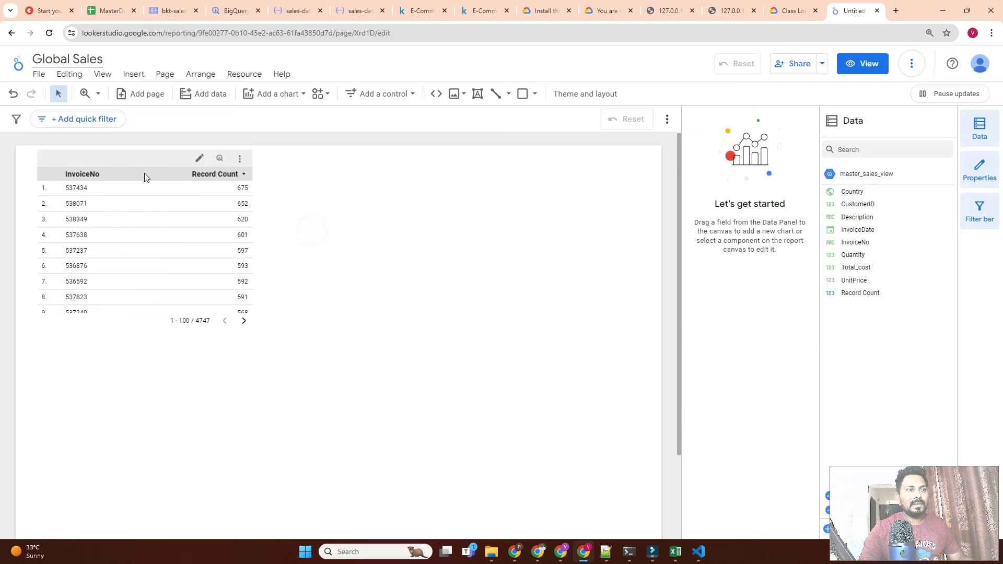
- Move the default InvoiceNo table down the page and add a column chart in the space above it
{"action": "left_click_drag", "start_coordinate": [143, 165], "coordinate": [135, 370]}
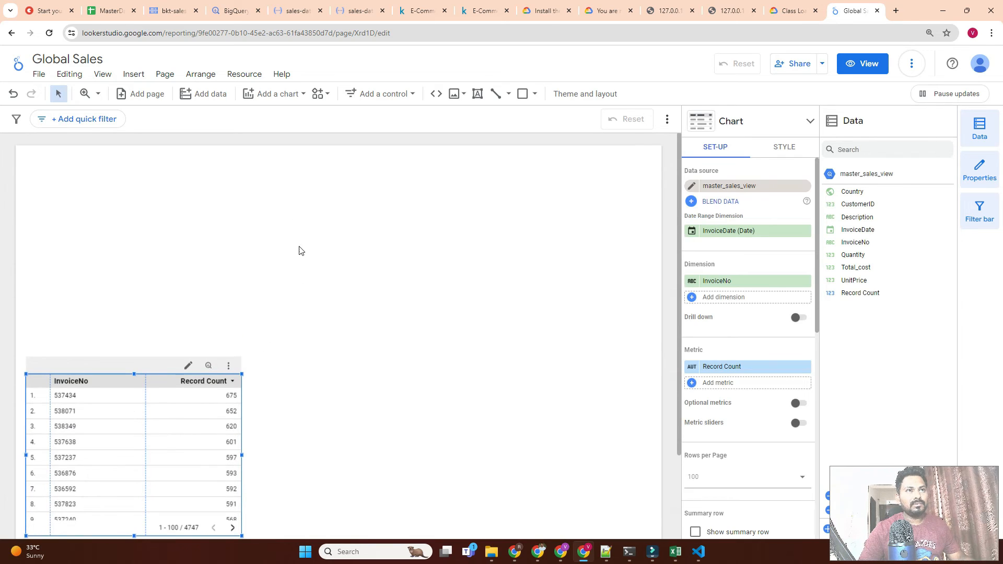
{"action": "left_click", "coordinate": [265, 90]}
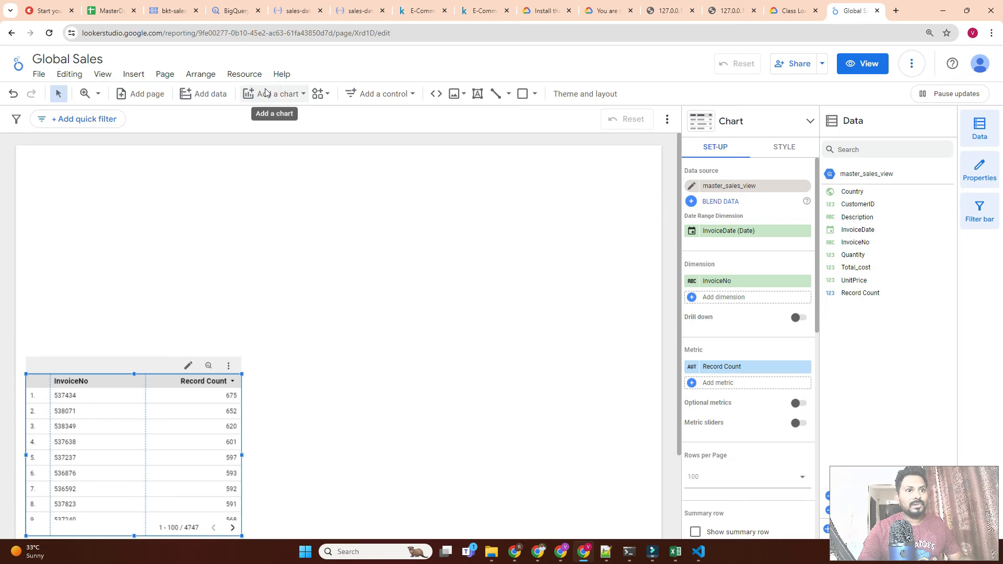
{"action": "left_click", "coordinate": [265, 92]}
{"action": "left_click", "coordinate": [260, 253]}
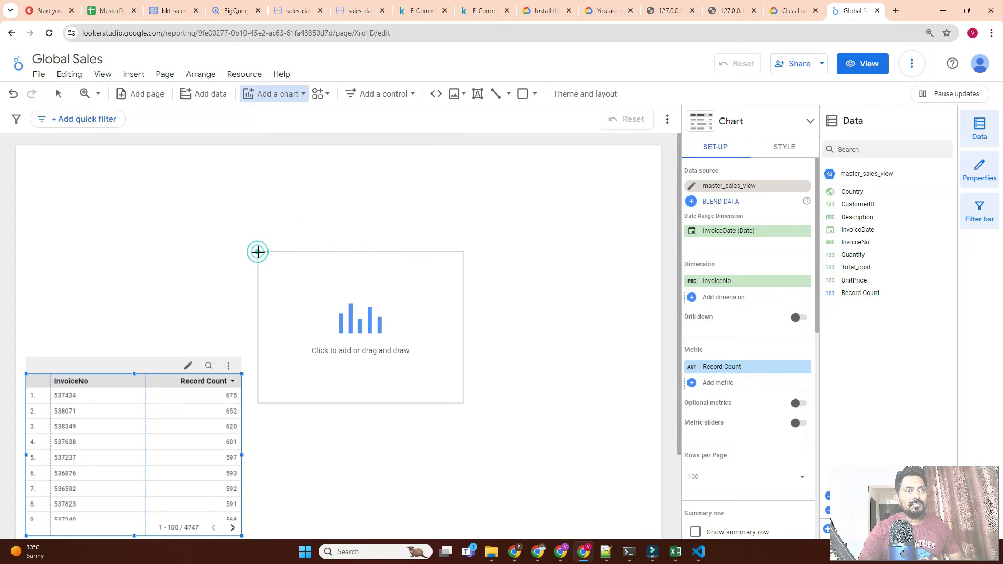
{"action": "left_click", "coordinate": [27, 195]}
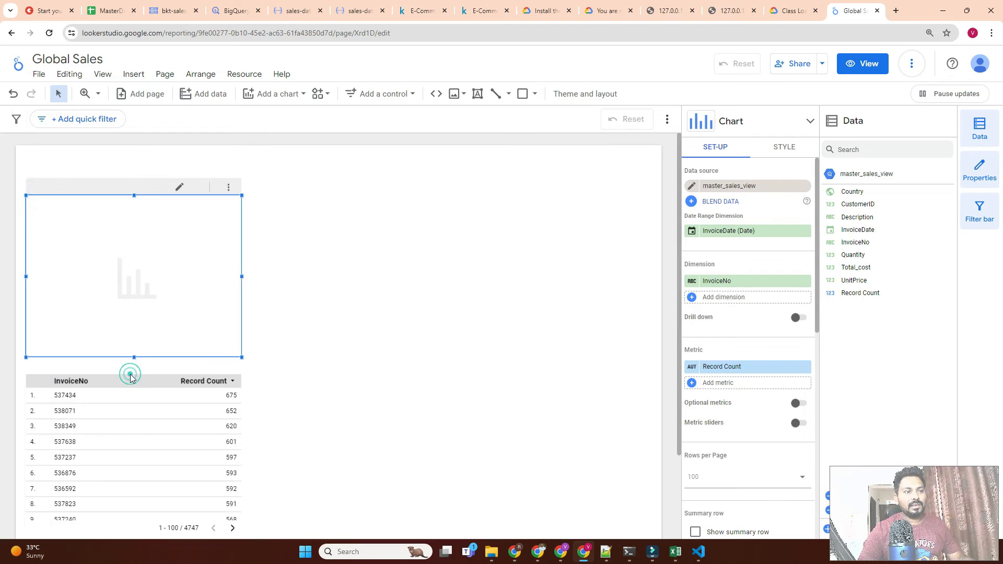
- Delete the InvoiceNo table and slightly enlarge the column chart
{"action": "left_click", "coordinate": [130, 375]}
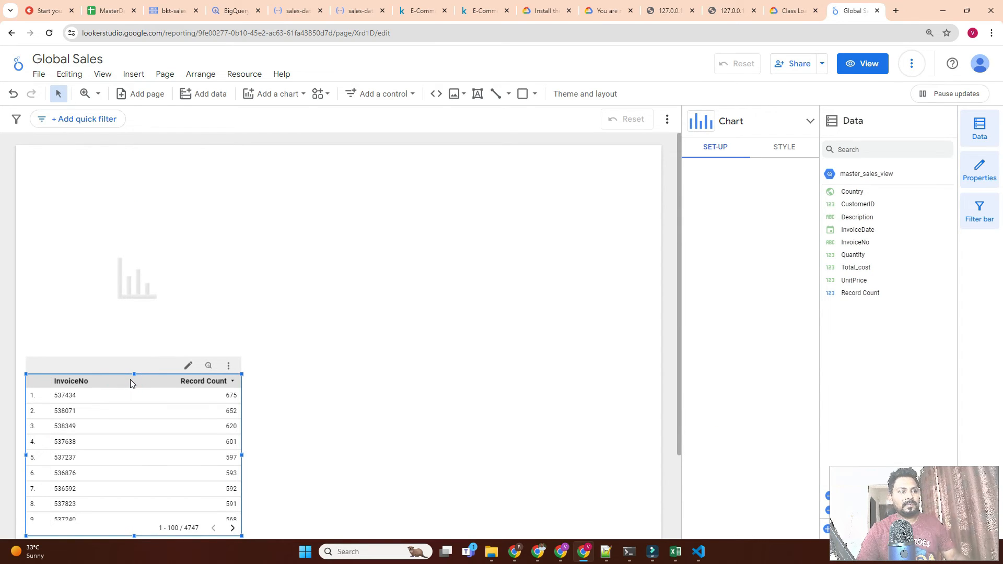
{"action": "key", "text": "Delete"}
{"action": "left_click", "coordinate": [140, 265]}
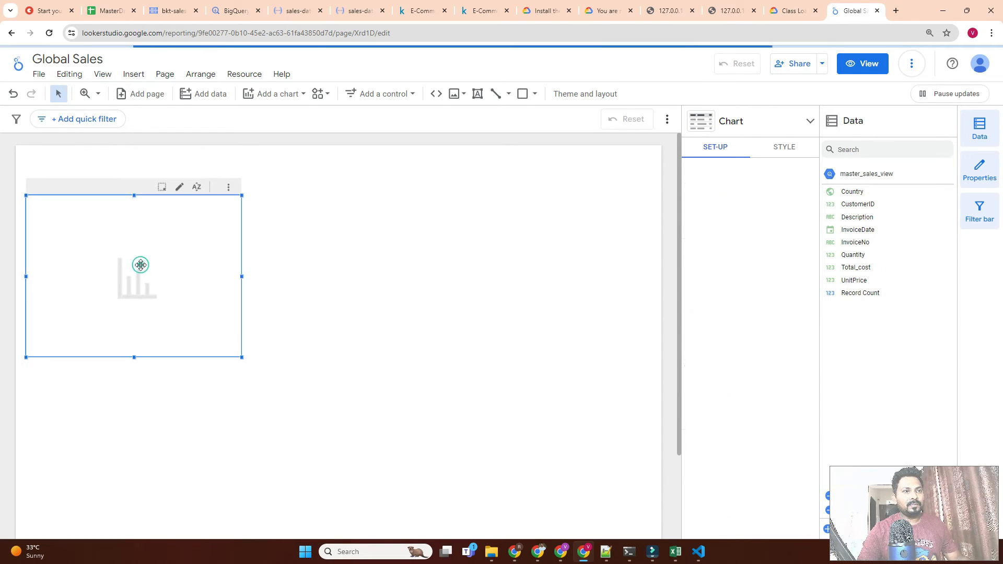
{"action": "left_click_drag", "start_coordinate": [241, 357], "coordinate": [285, 369]}
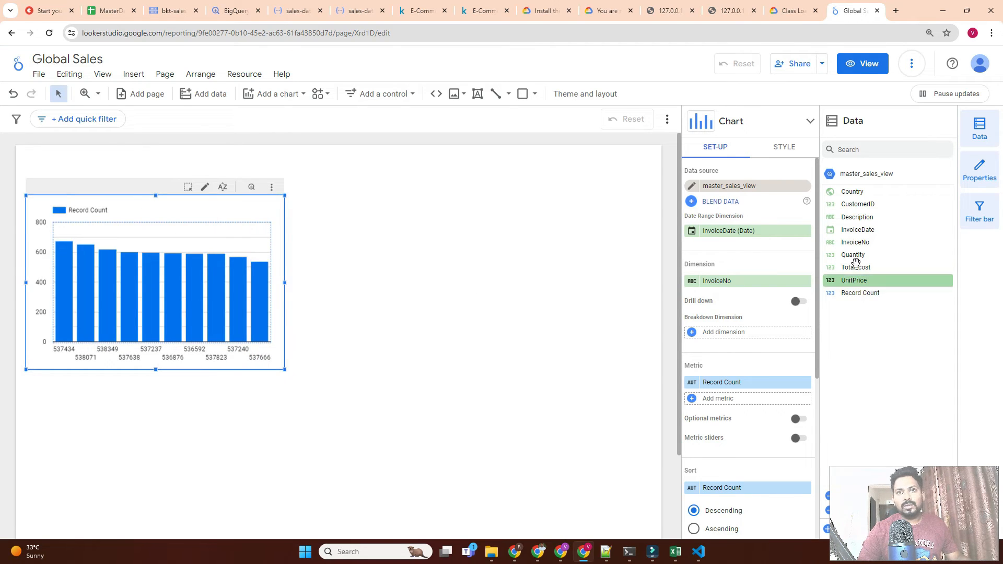
- Set the column chart's dimension to Country and check the record counts of the India and United Kingdom bars
{"action": "left_click", "coordinate": [724, 282]}
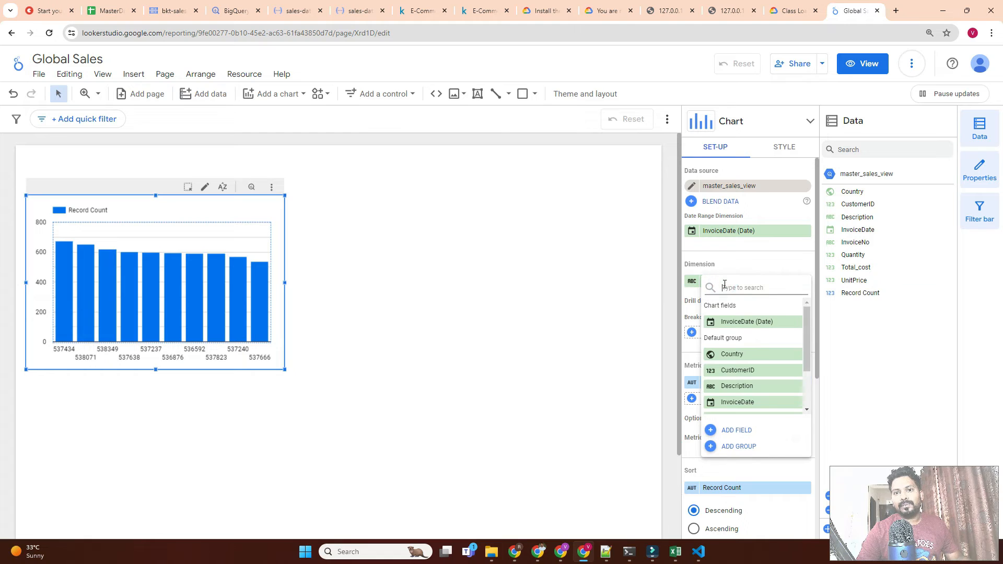
{"action": "left_click", "coordinate": [754, 354]}
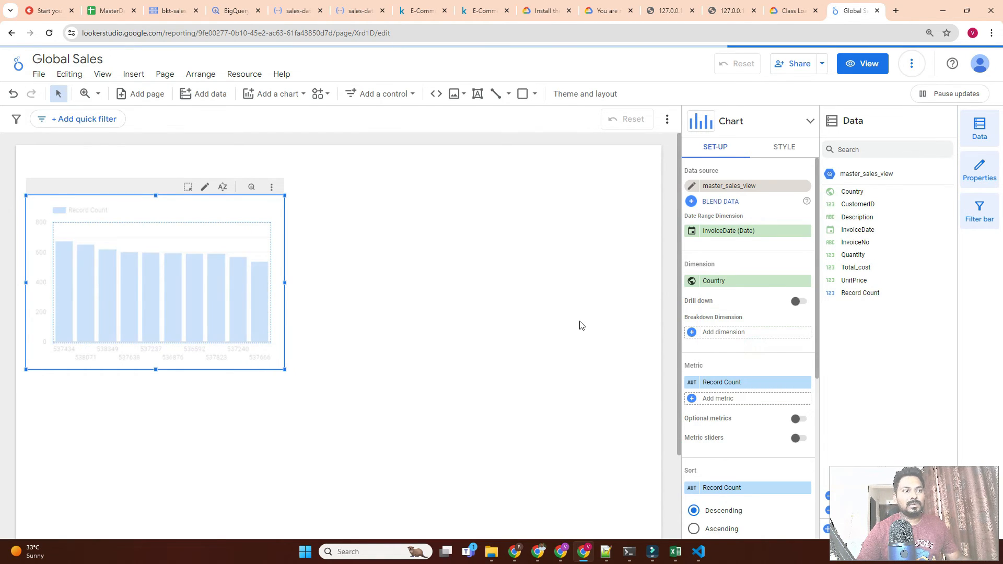
{"action": "mouse_move", "coordinate": [96, 286]}
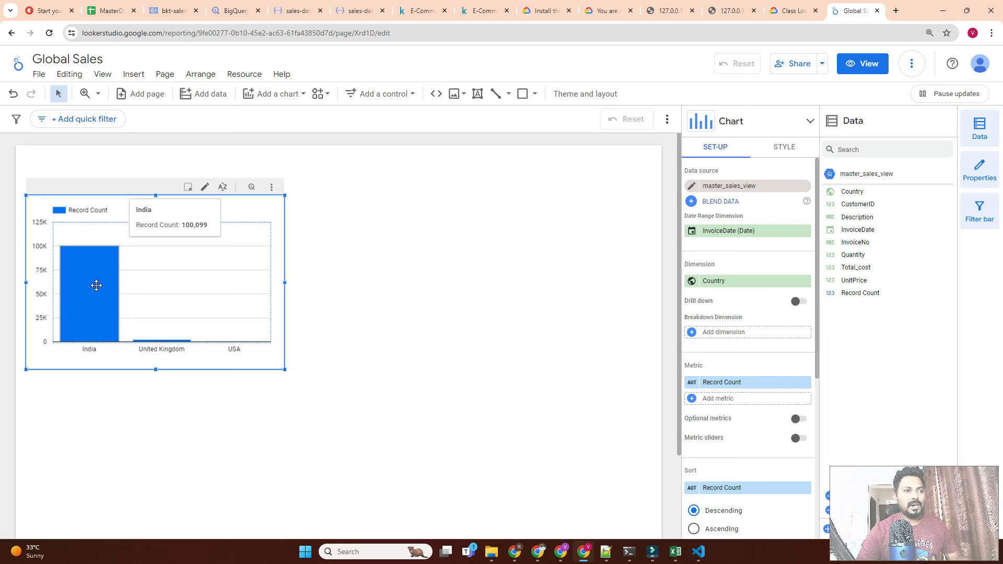
{"action": "scroll", "coordinate": [747, 359], "scroll_direction": "down", "scroll_amount": 1}
{"action": "mouse_move", "coordinate": [69, 252]}
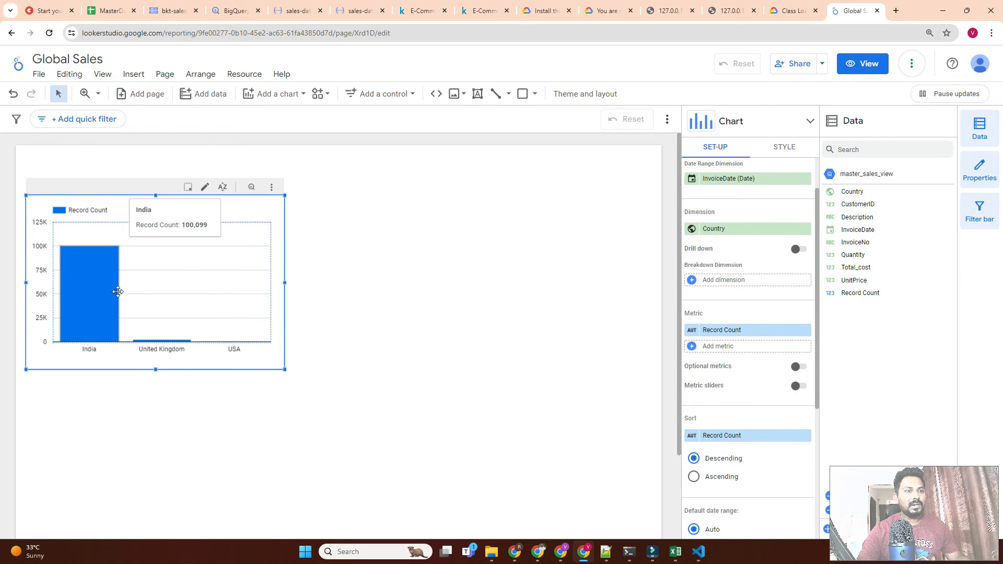
{"action": "mouse_move", "coordinate": [174, 341]}
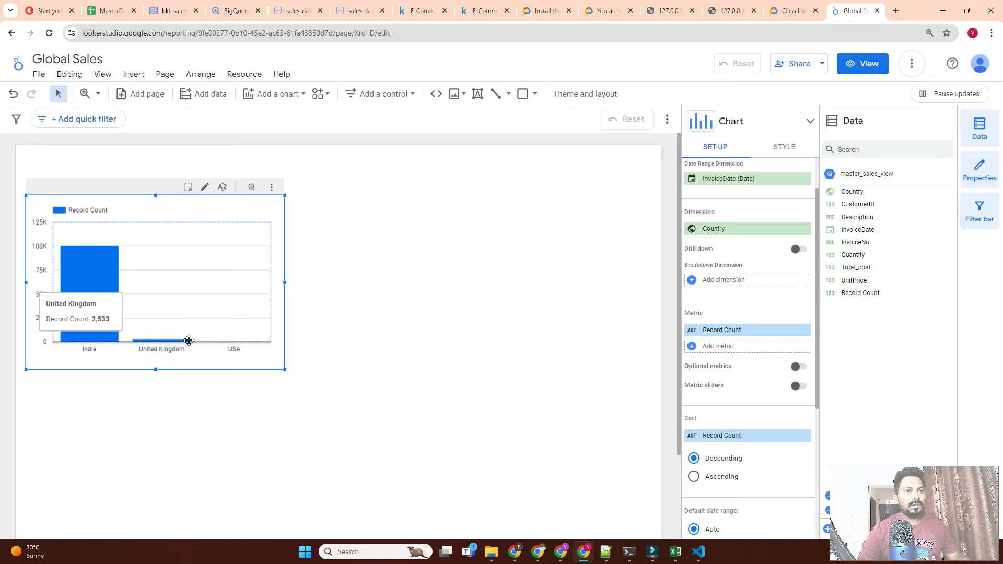
{"action": "left_click", "coordinate": [404, 274]}
{"action": "left_click", "coordinate": [223, 246]}
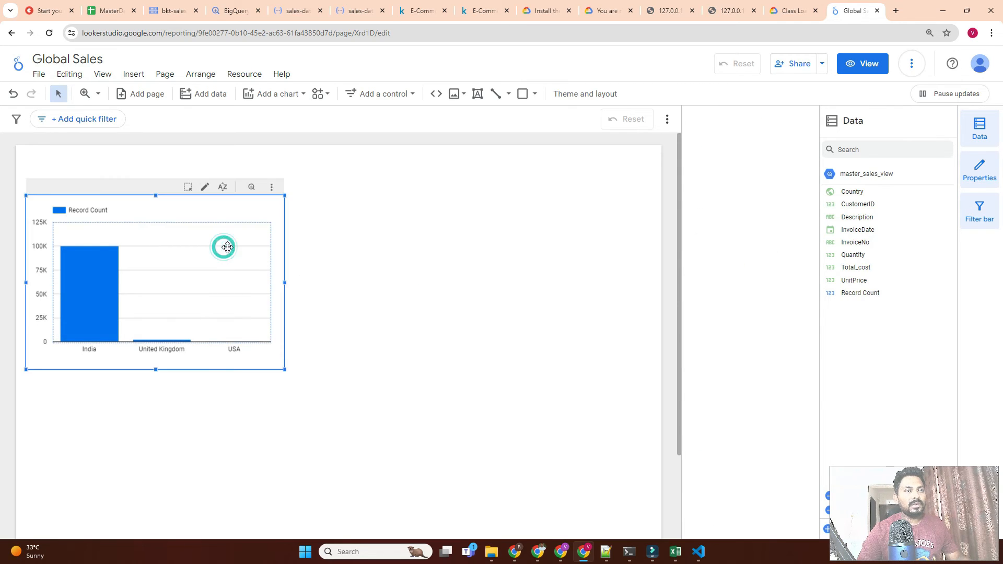
{"action": "left_click", "coordinate": [535, 272]}
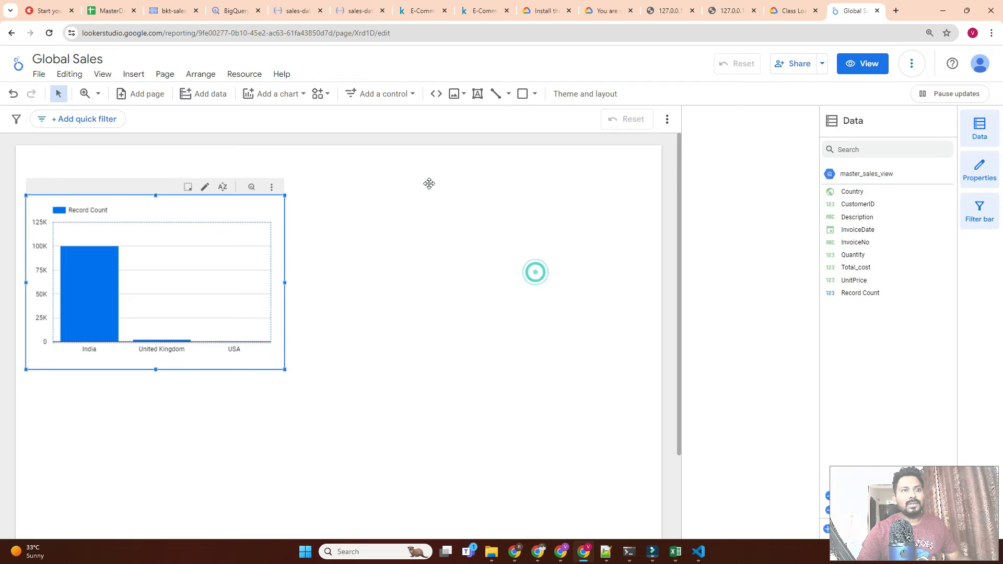
- Add a second column chart beside the first one and set its dimension to InvoiceDate
{"action": "left_click", "coordinate": [267, 99]}
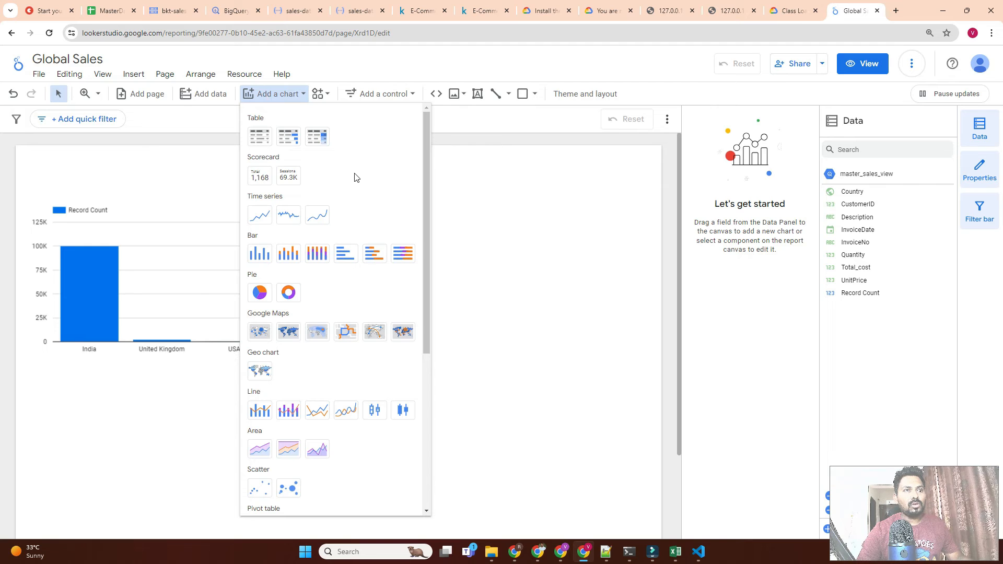
{"action": "left_click", "coordinate": [263, 255]}
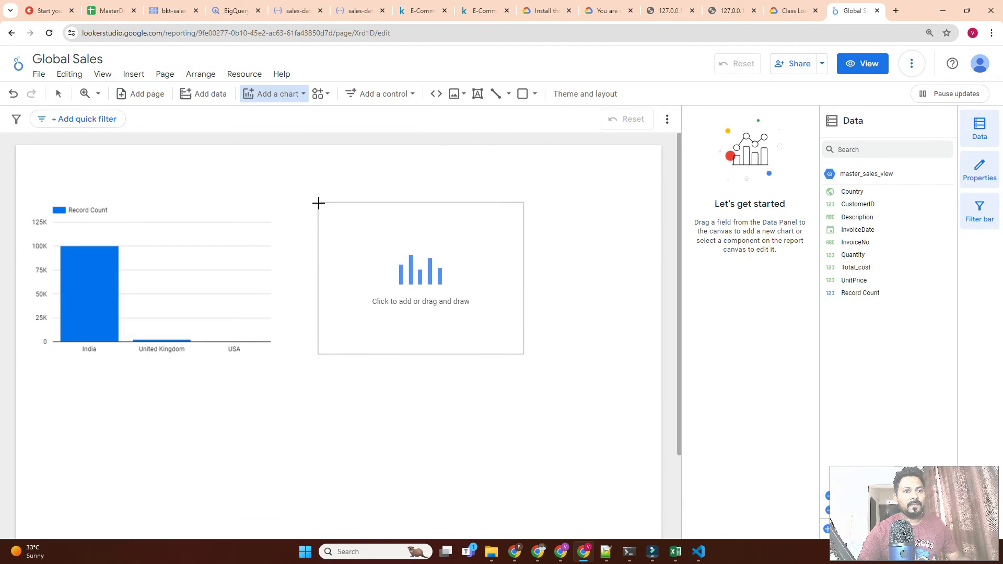
{"action": "left_click", "coordinate": [319, 204]}
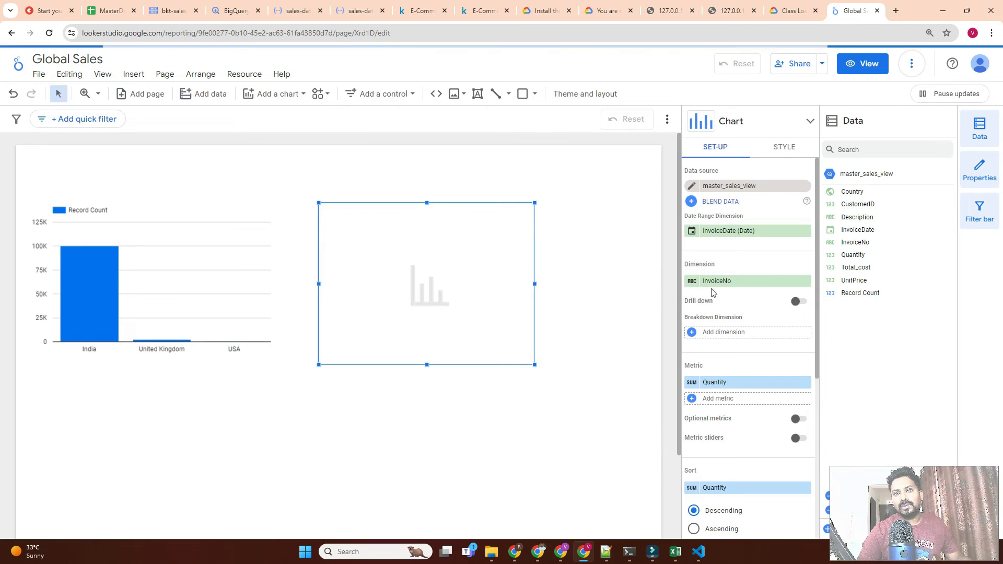
{"action": "left_click", "coordinate": [719, 282]}
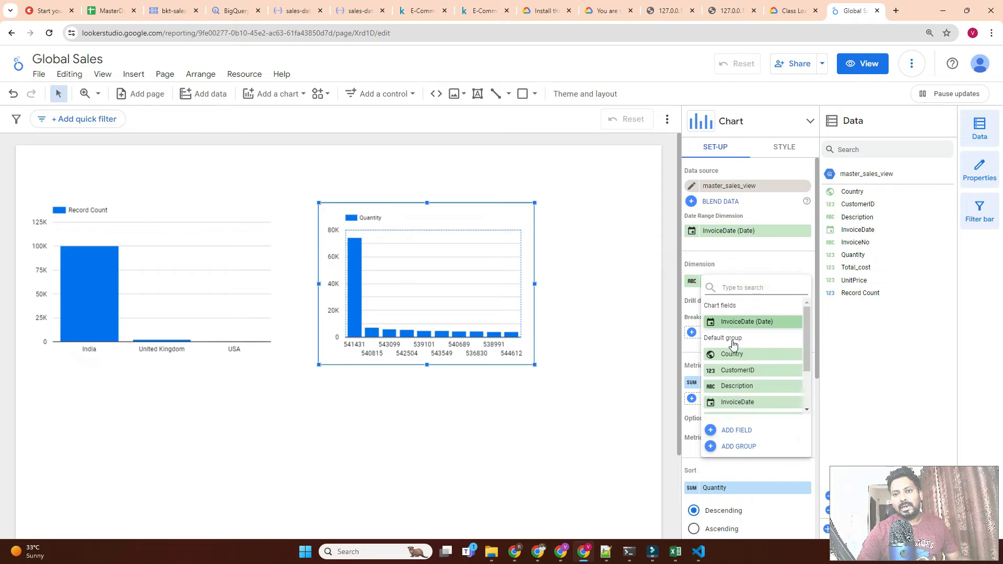
{"action": "scroll", "coordinate": [738, 356], "scroll_direction": "down", "scroll_amount": 2}
{"action": "left_click", "coordinate": [739, 347]}
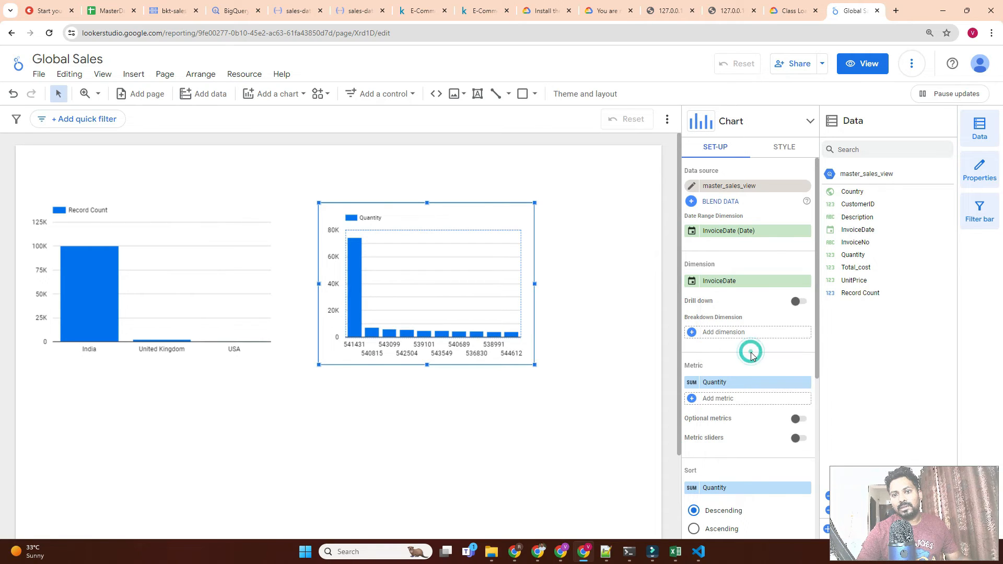
- Set the second chart's InvoiceDate dimension to the Year Quarter data type and widen the chart towards the page's right edge
{"action": "left_click", "coordinate": [692, 282]}
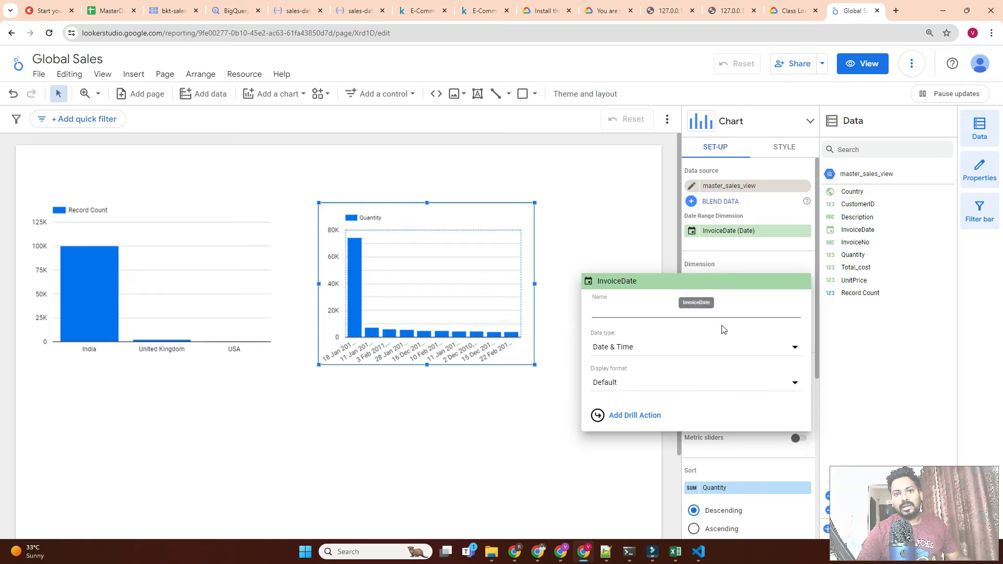
{"action": "left_click", "coordinate": [704, 347]}
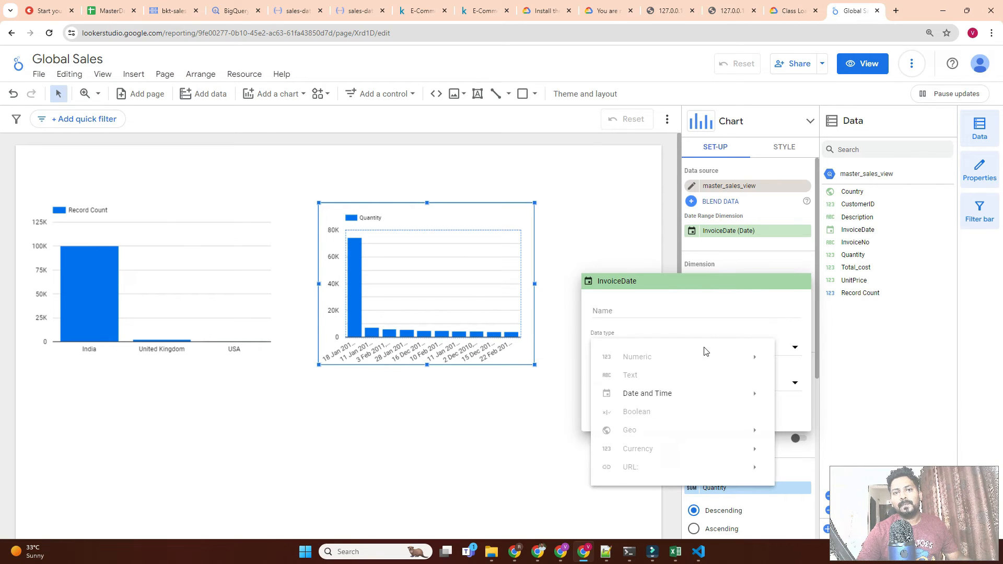
{"action": "mouse_move", "coordinate": [681, 396]}
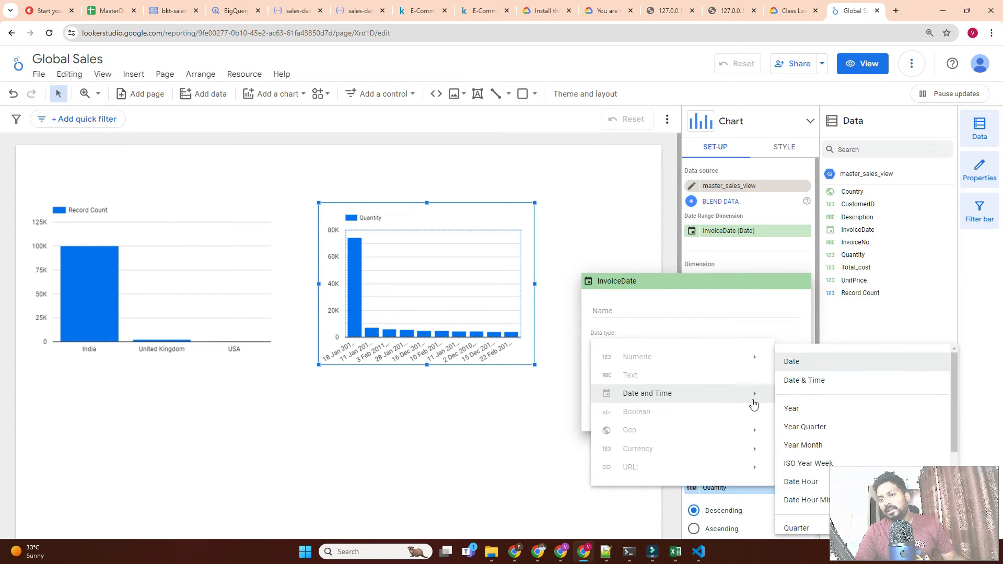
{"action": "left_click", "coordinate": [810, 426]}
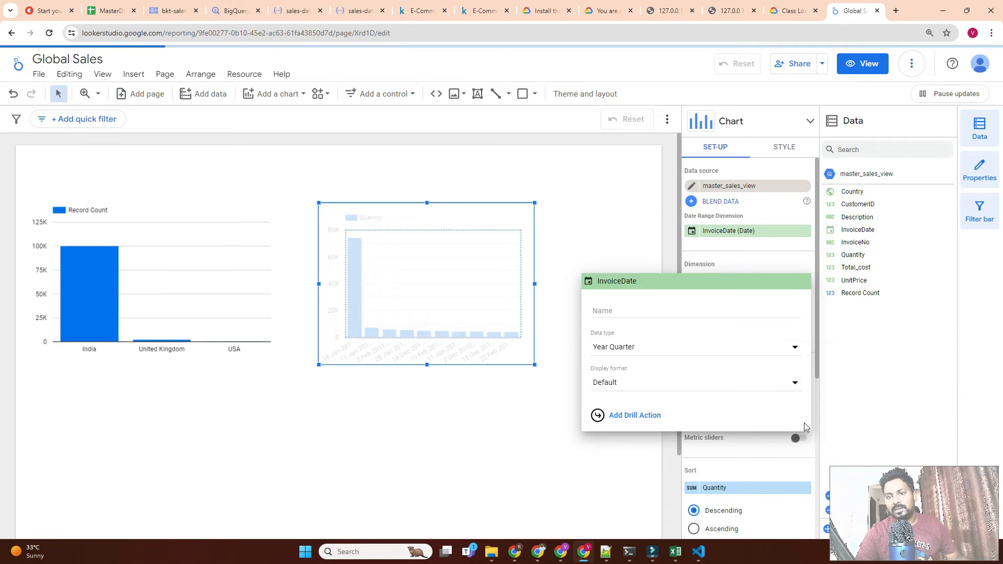
{"action": "left_click", "coordinate": [637, 244]}
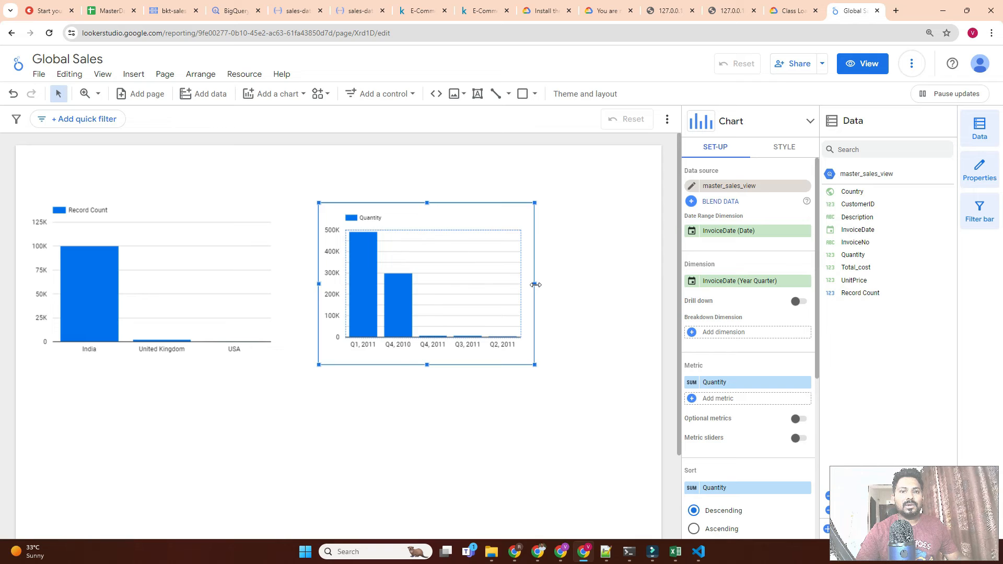
{"action": "left_click_drag", "start_coordinate": [533, 365], "coordinate": [610, 369]}
{"action": "mouse_move", "coordinate": [380, 261]}
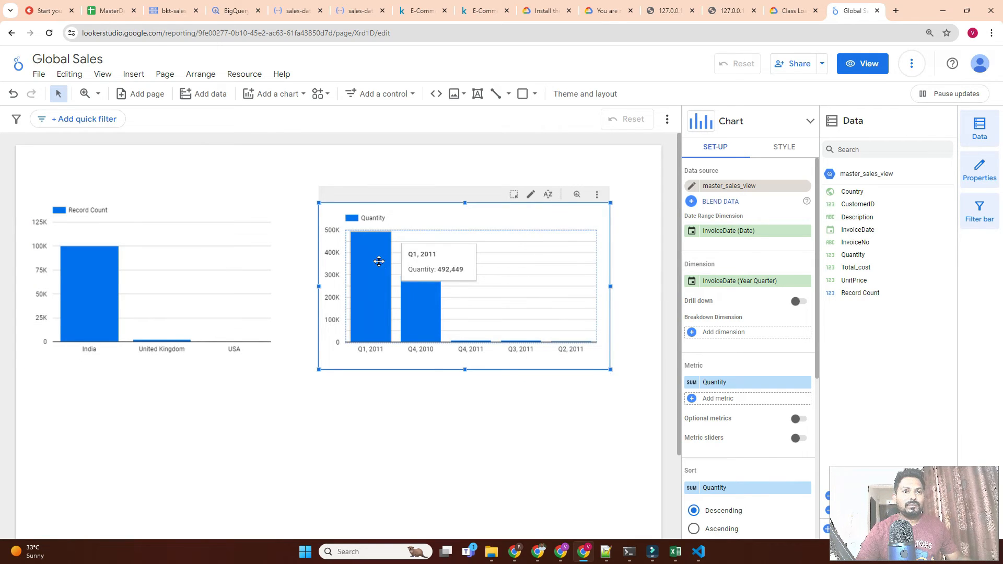
- Change the aggregation of the quarterly chart's Quantity metric to Count
{"action": "scroll", "coordinate": [766, 393], "scroll_direction": "down", "scroll_amount": 1}
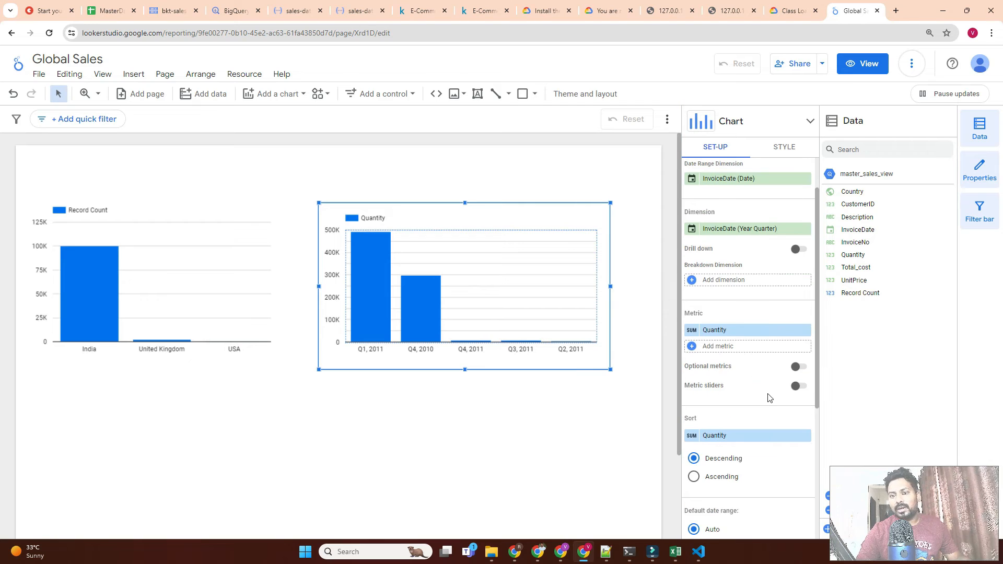
{"action": "left_click", "coordinate": [719, 331]}
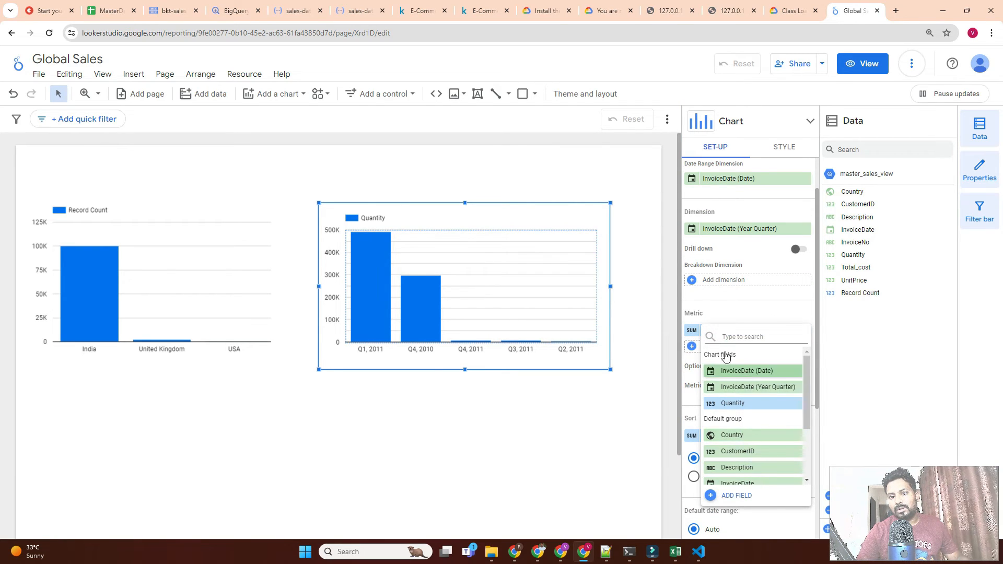
{"action": "left_click", "coordinate": [689, 336]}
{"action": "left_click", "coordinate": [689, 334]}
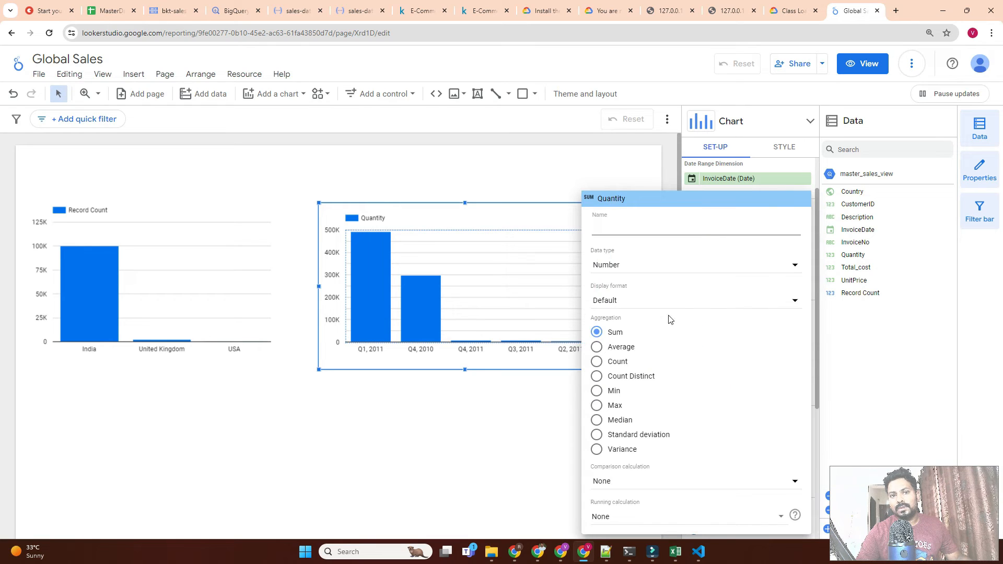
{"action": "left_click", "coordinate": [617, 364]}
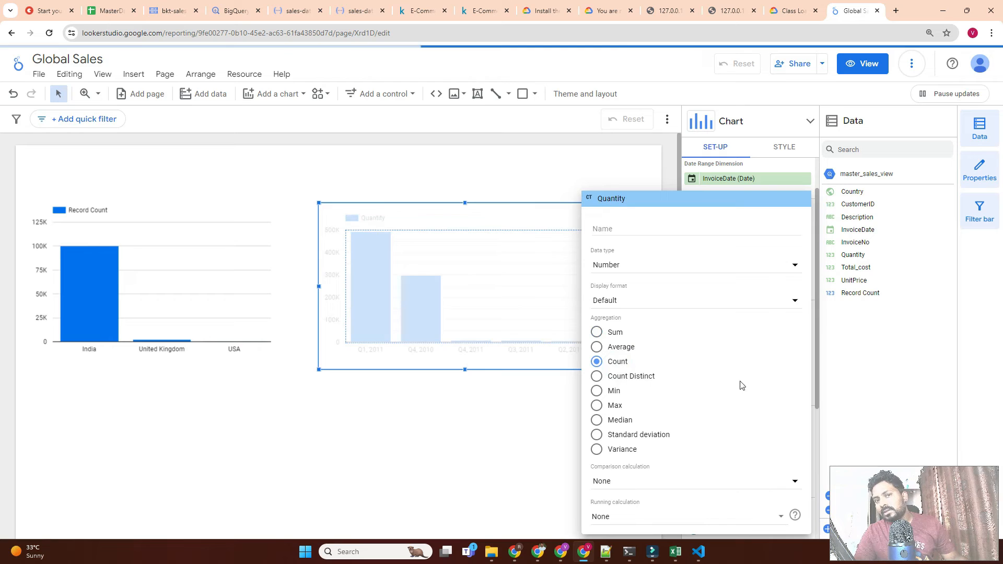
{"action": "left_click", "coordinate": [669, 173]}
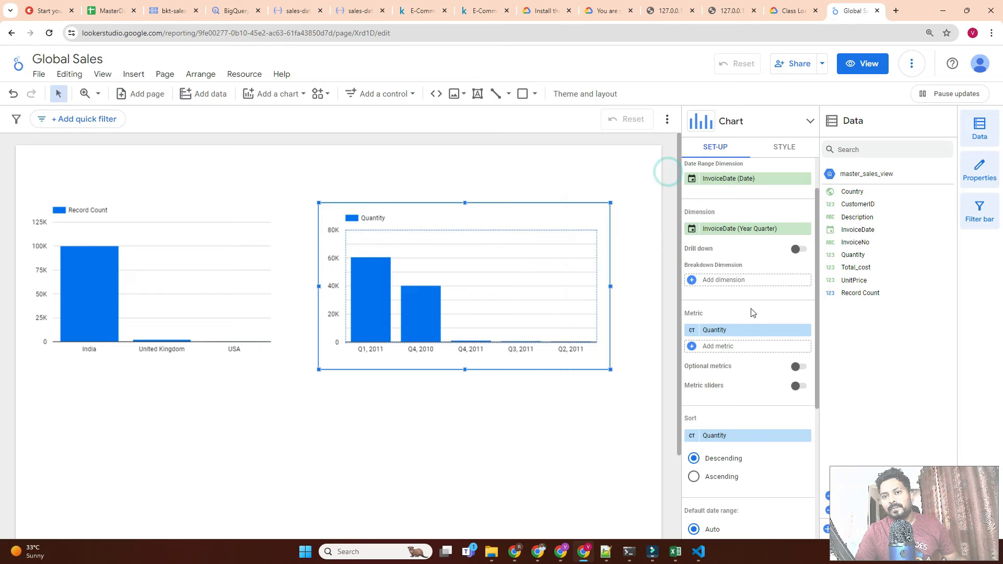
- Replace the quarterly chart's Quantity metric with InvoiceNo
{"action": "left_click", "coordinate": [724, 330]}
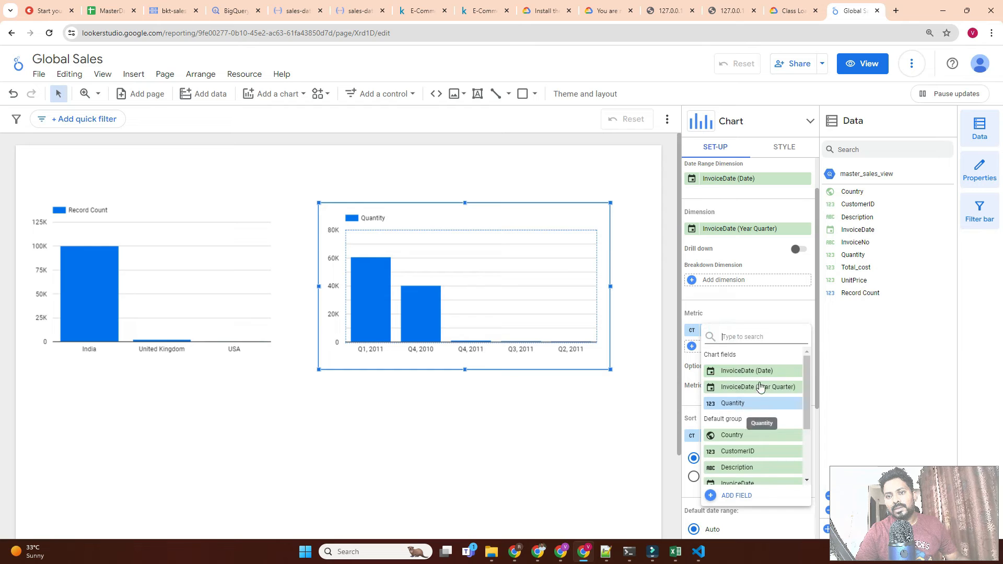
{"action": "scroll", "coordinate": [762, 434], "scroll_direction": "down", "scroll_amount": 3}
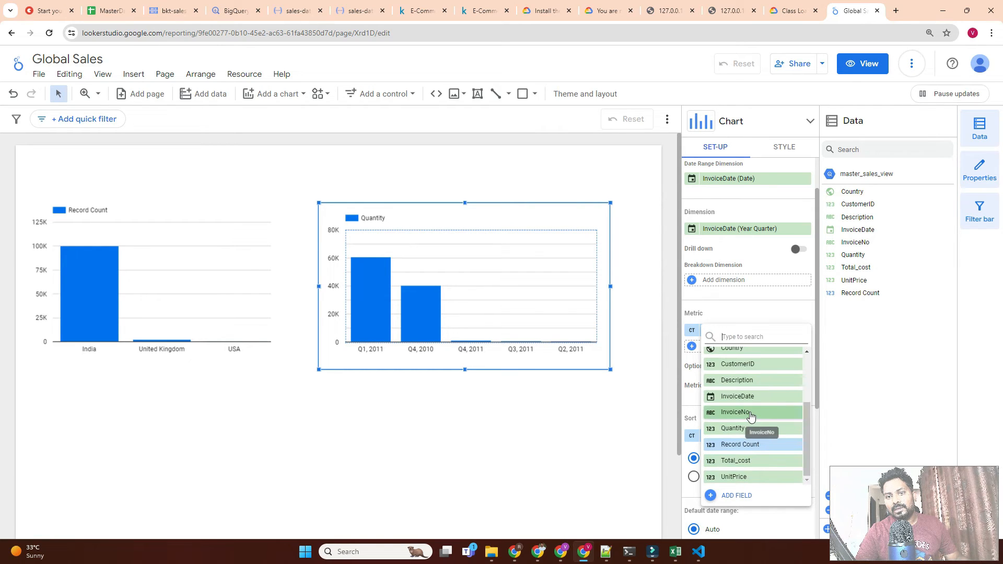
{"action": "left_click", "coordinate": [750, 414]}
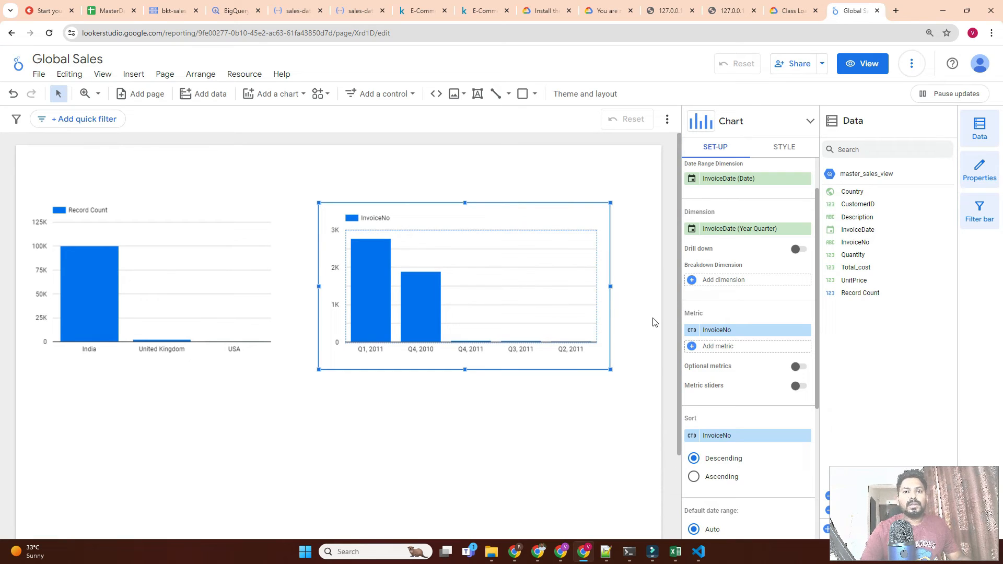
{"action": "mouse_move", "coordinate": [364, 271]}
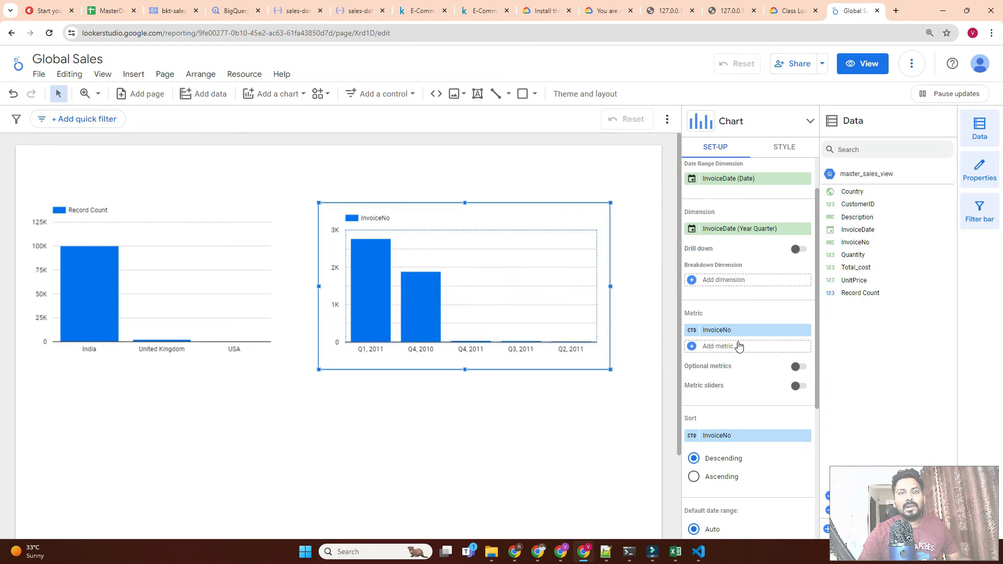
- Set the quarterly chart's metric to Record Count and check the values of the Q1 2011 and Q4 2010 bars
{"action": "left_click", "coordinate": [753, 331]}
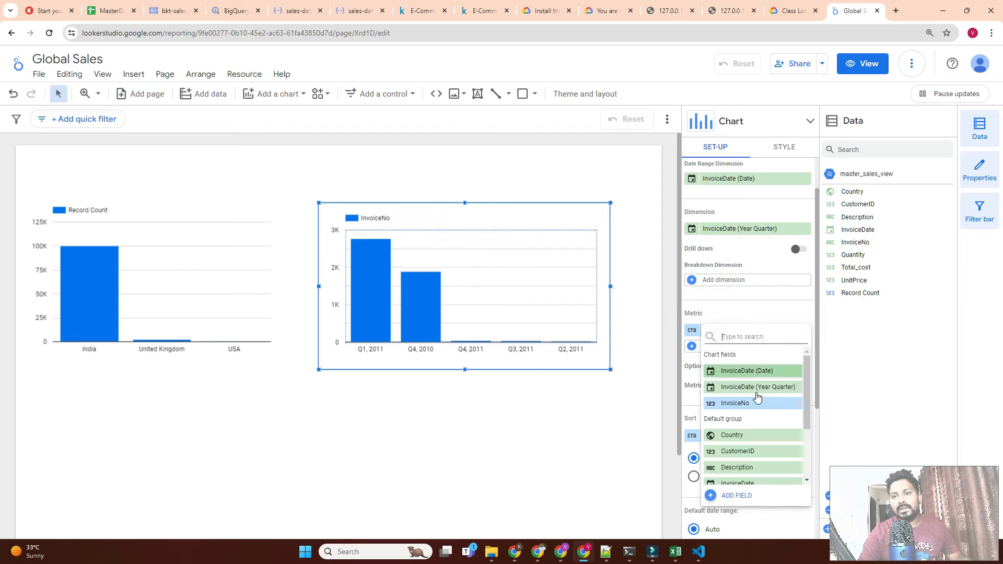
{"action": "scroll", "coordinate": [760, 402], "scroll_direction": "down", "scroll_amount": 1}
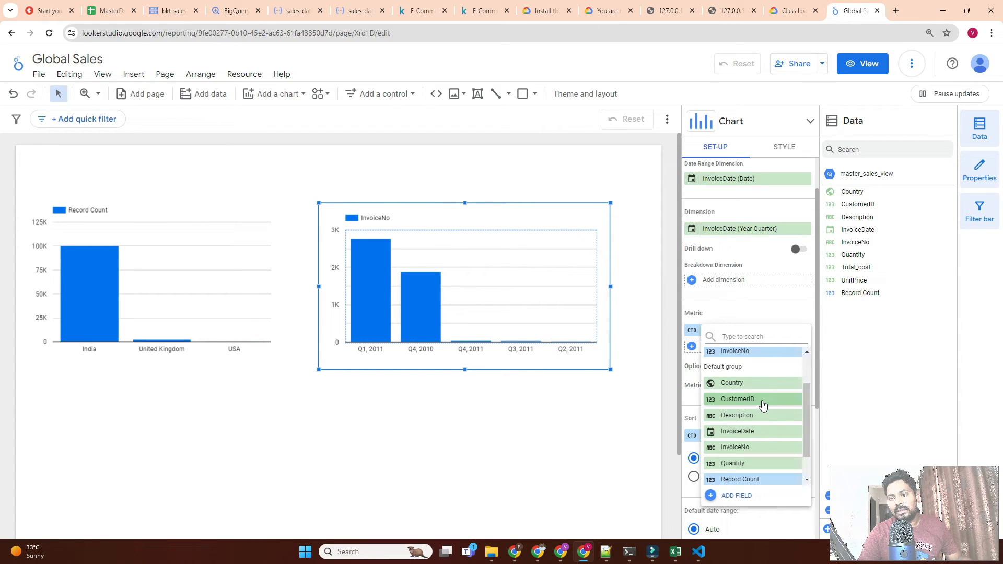
{"action": "scroll", "coordinate": [762, 437], "scroll_direction": "down", "scroll_amount": 1}
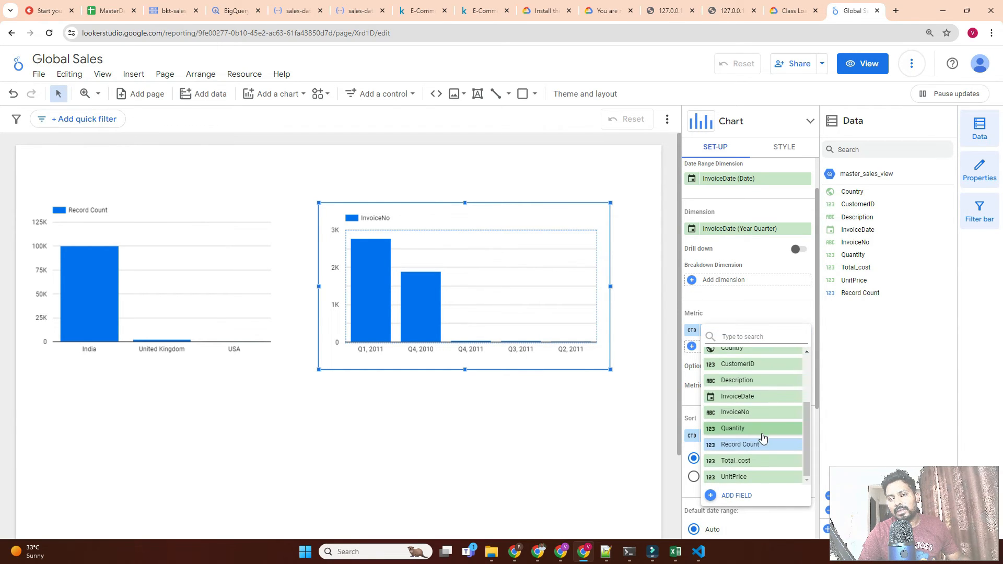
{"action": "left_click", "coordinate": [747, 444]}
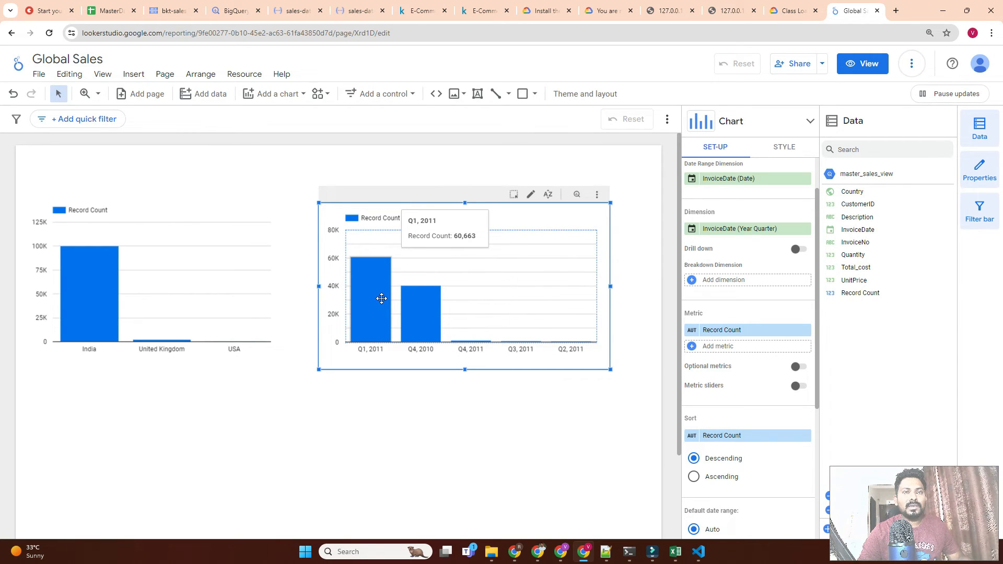
{"action": "mouse_move", "coordinate": [431, 320]}
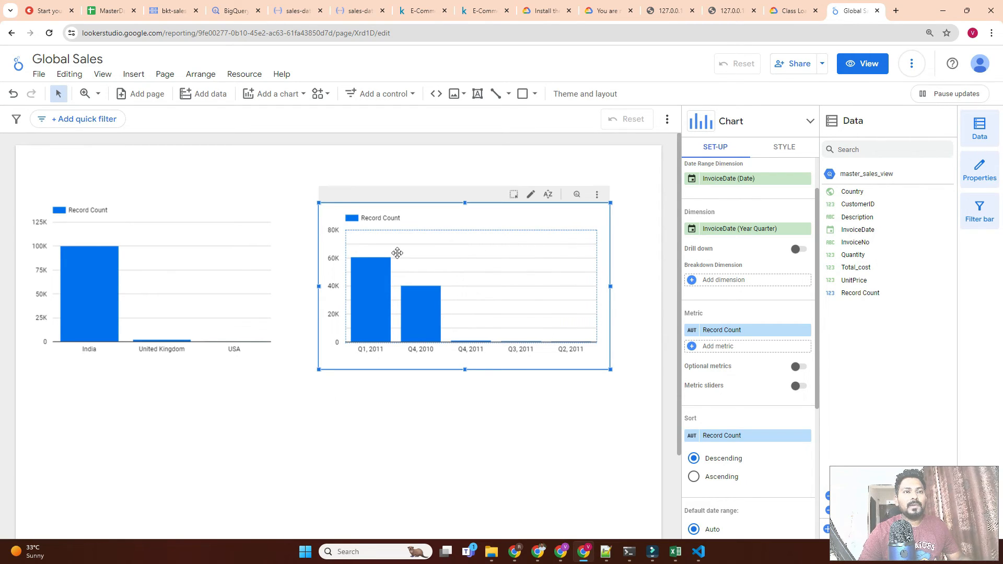
{"action": "left_click", "coordinate": [280, 173]}
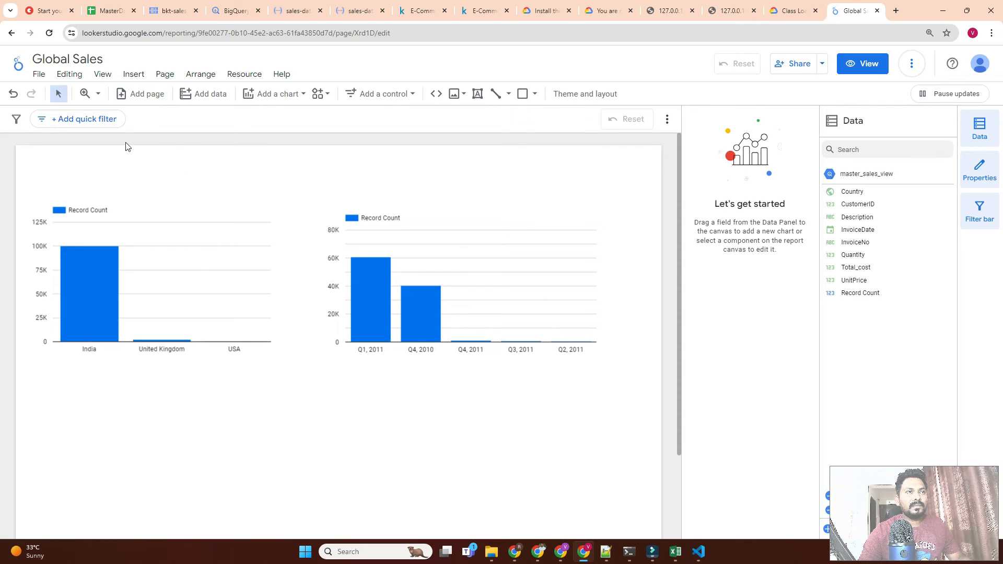
- Move both column charts together down the page to free space above them for a title
{"action": "scroll", "coordinate": [261, 230], "scroll_direction": "down", "scroll_amount": 2}
{"action": "scroll", "coordinate": [245, 240], "scroll_direction": "up", "scroll_amount": 2}
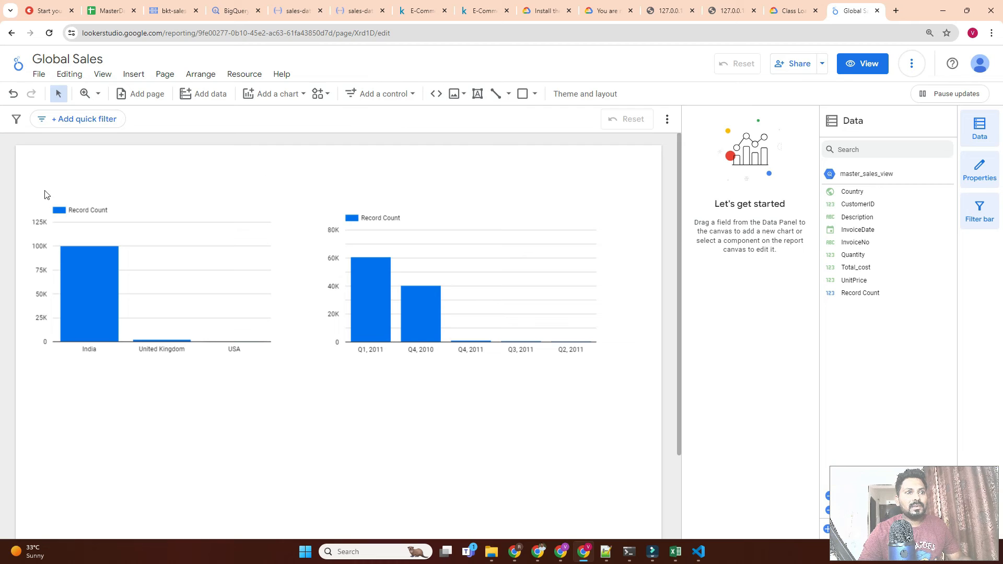
{"action": "left_click_drag", "start_coordinate": [6, 184], "coordinate": [647, 404]}
{"action": "left_click_drag", "start_coordinate": [517, 291], "coordinate": [538, 395]}
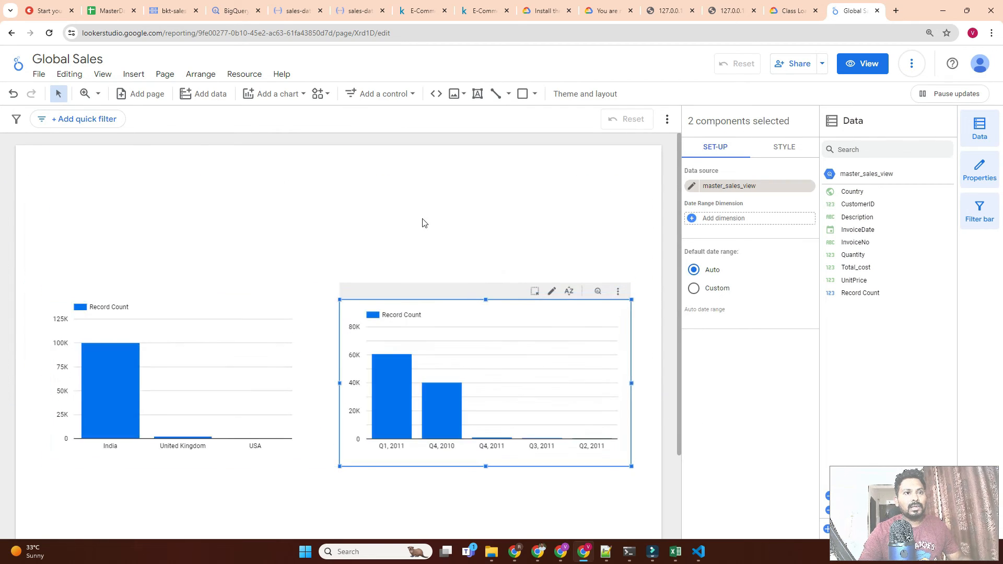
- Add a wide text box above the charts containing the title "Sales Summary"
{"action": "left_click", "coordinate": [478, 97]}
{"action": "left_click", "coordinate": [473, 99]}
{"action": "left_click_drag", "start_coordinate": [162, 170], "coordinate": [491, 197]}
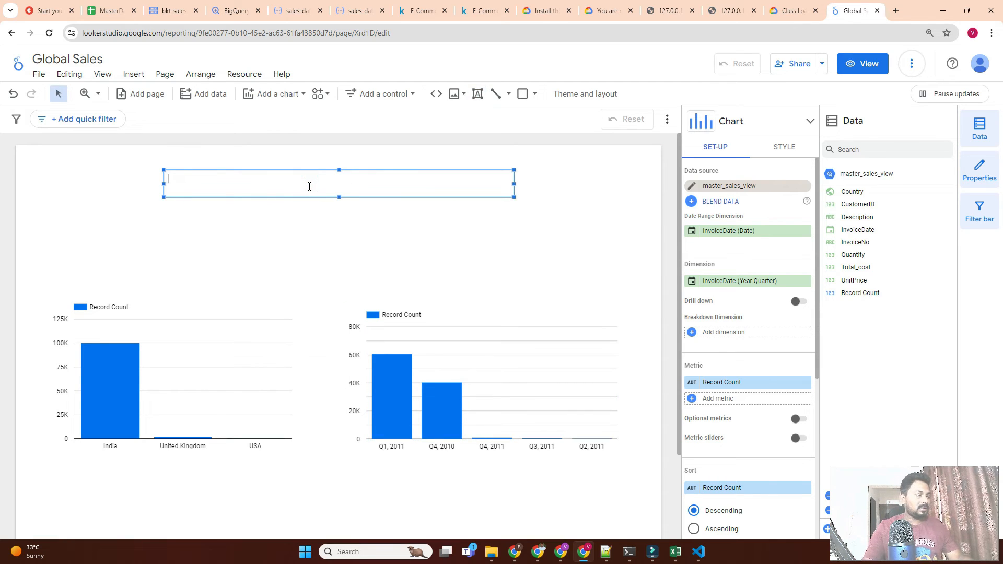
{"action": "type", "text": "Sales Summary"}
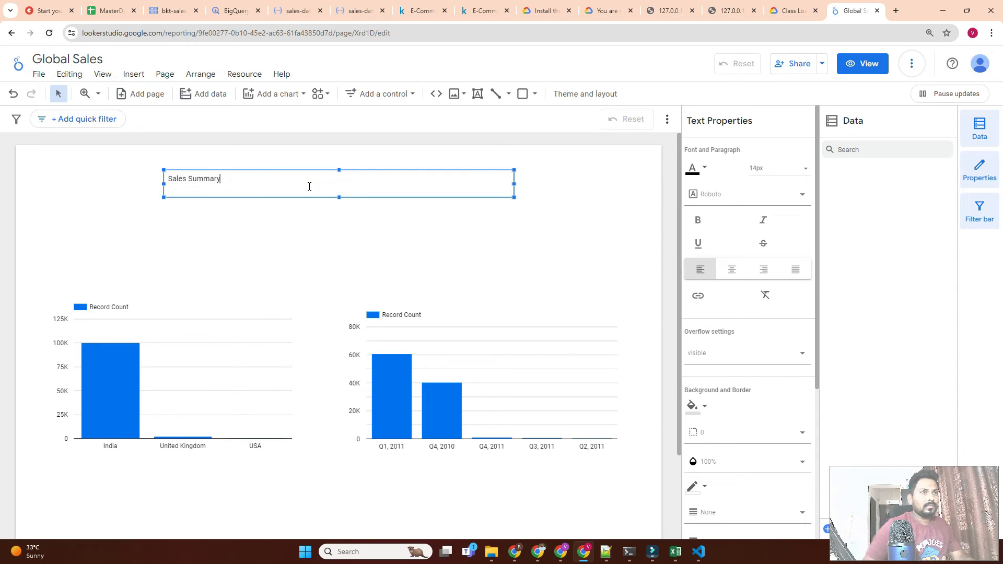
- Set the font size of the Sales Summary title to 72px
{"action": "triple_click", "coordinate": [309, 186]}
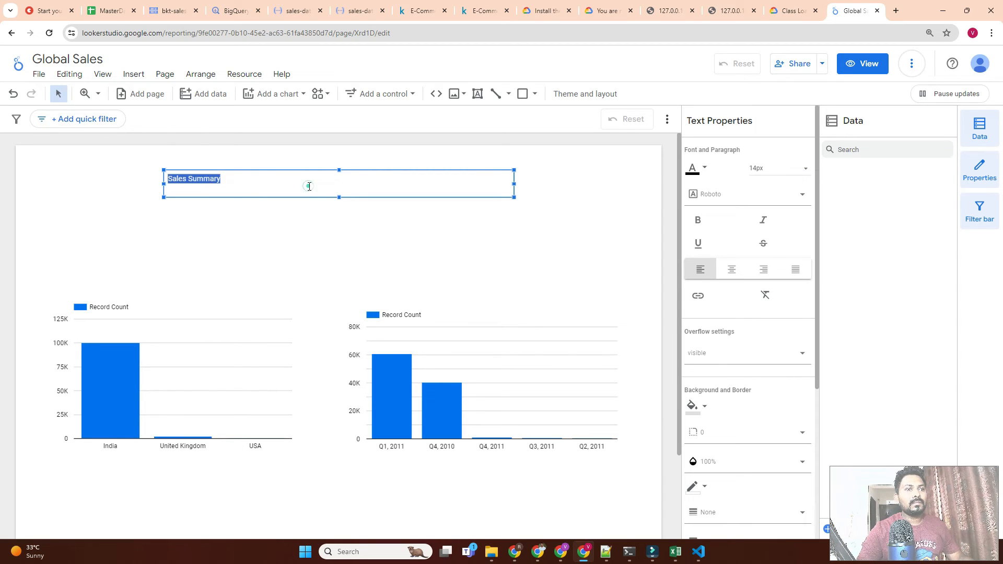
{"action": "left_click", "coordinate": [772, 168]}
{"action": "left_click", "coordinate": [767, 253]}
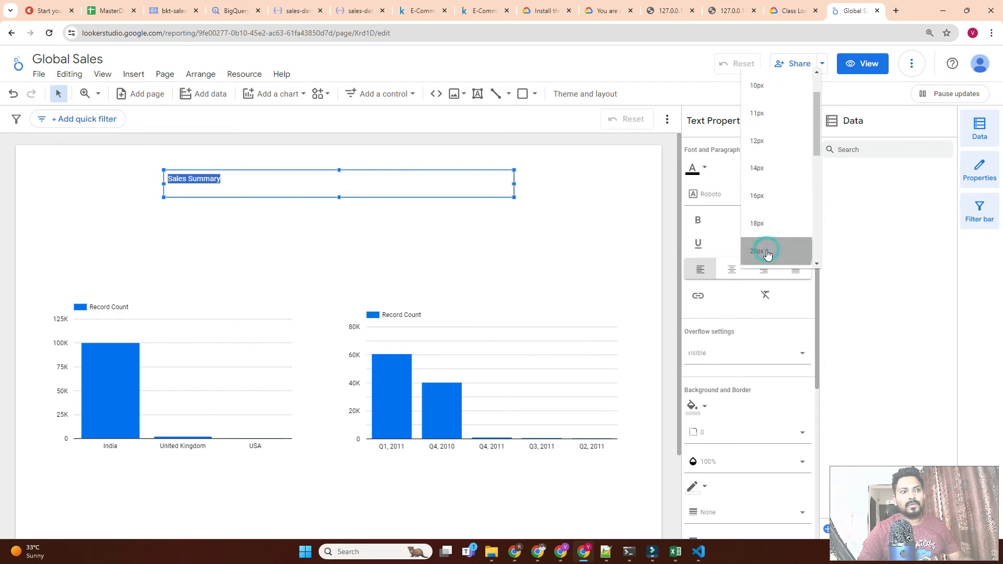
{"action": "left_click", "coordinate": [773, 172]}
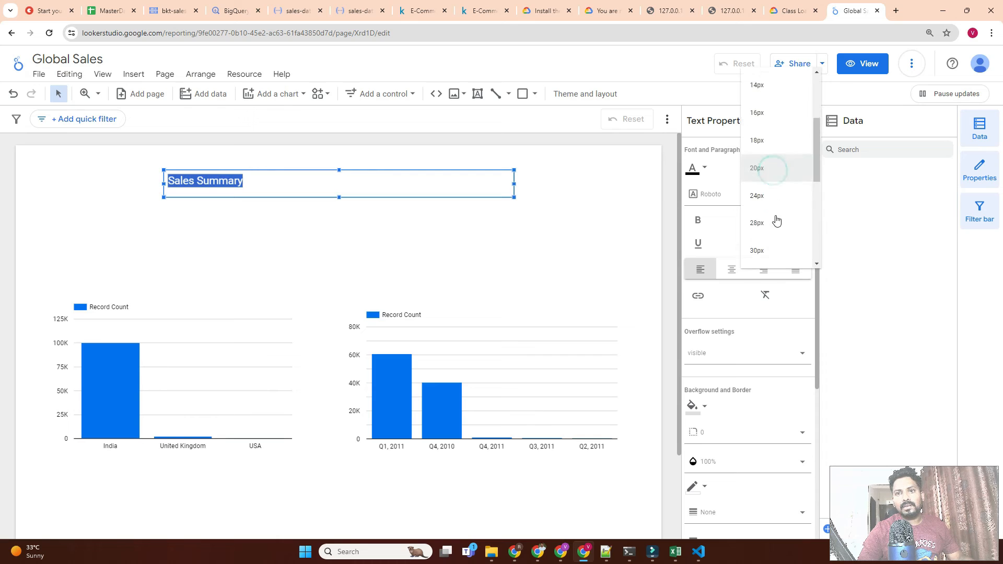
{"action": "scroll", "coordinate": [775, 222], "scroll_direction": "down", "scroll_amount": 4}
{"action": "scroll", "coordinate": [773, 220], "scroll_direction": "down", "scroll_amount": 3}
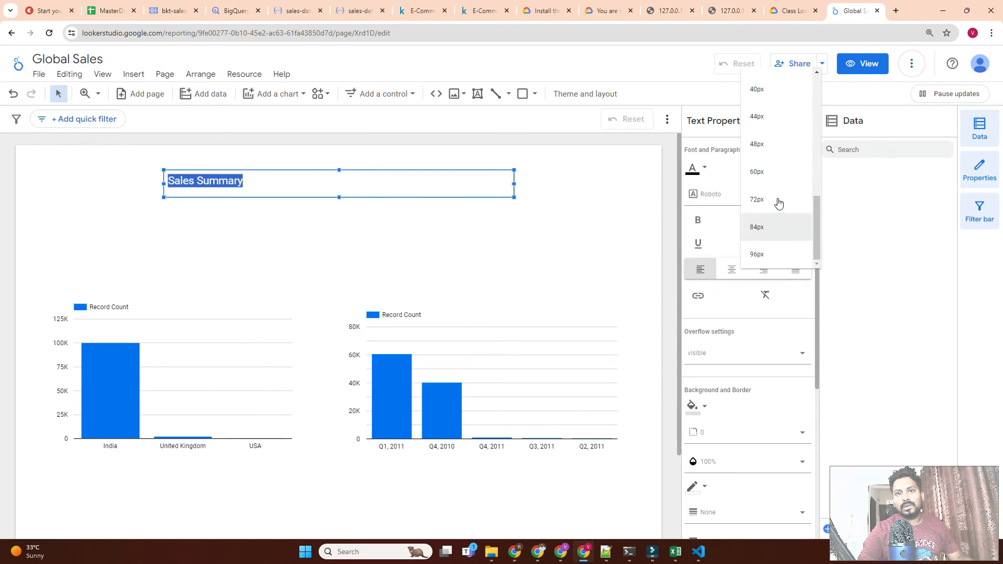
{"action": "left_click", "coordinate": [776, 200]}
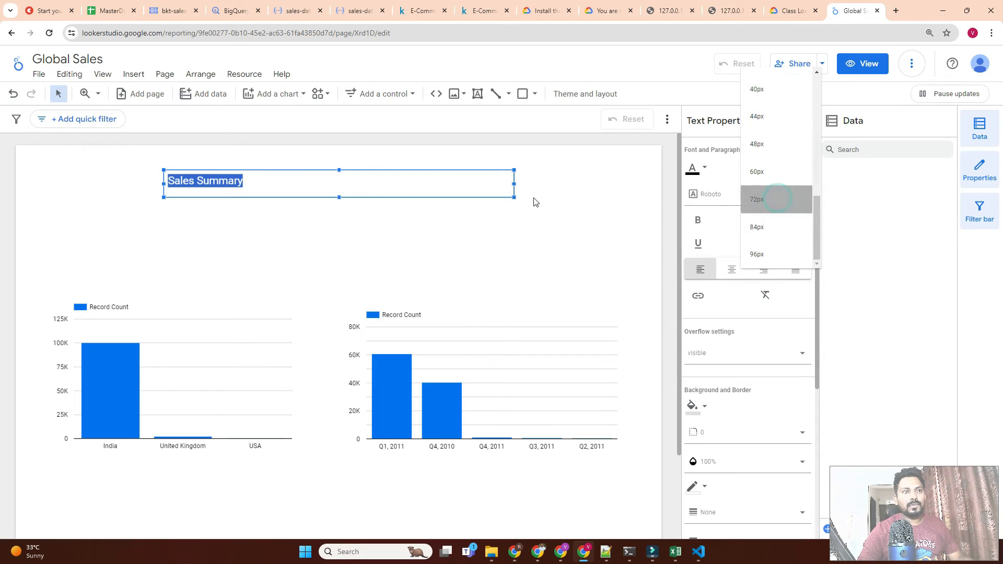
{"action": "left_click", "coordinate": [484, 207]}
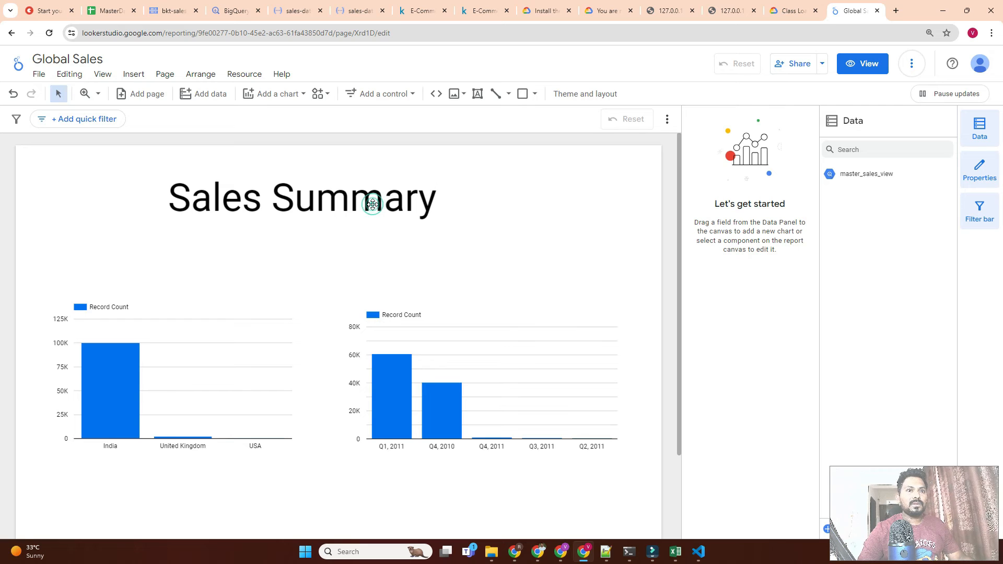
{"action": "left_click", "coordinate": [96, 162]}
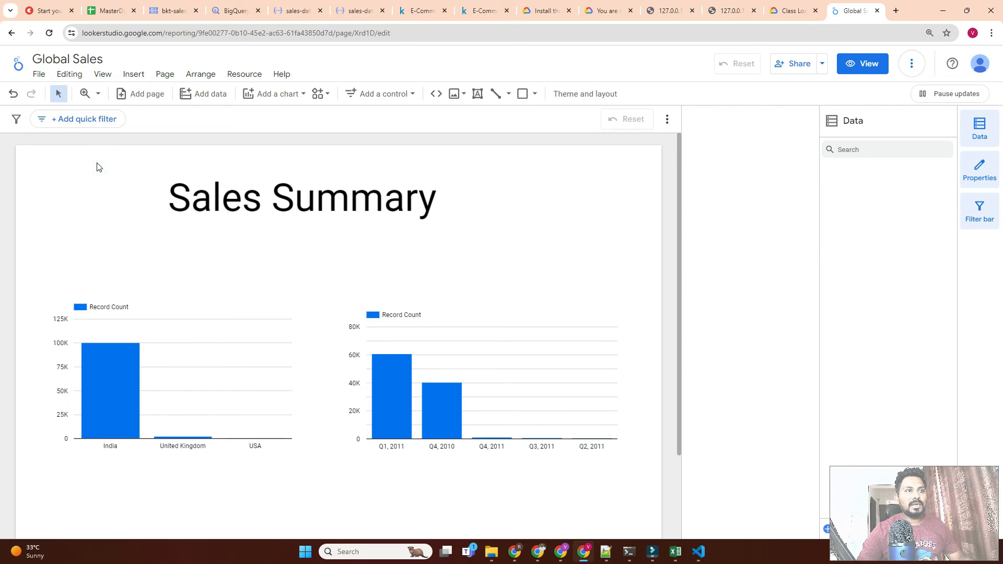
- Set the current page's background colour to light blue
{"action": "left_click", "coordinate": [165, 73]}
{"action": "left_click", "coordinate": [197, 161]}
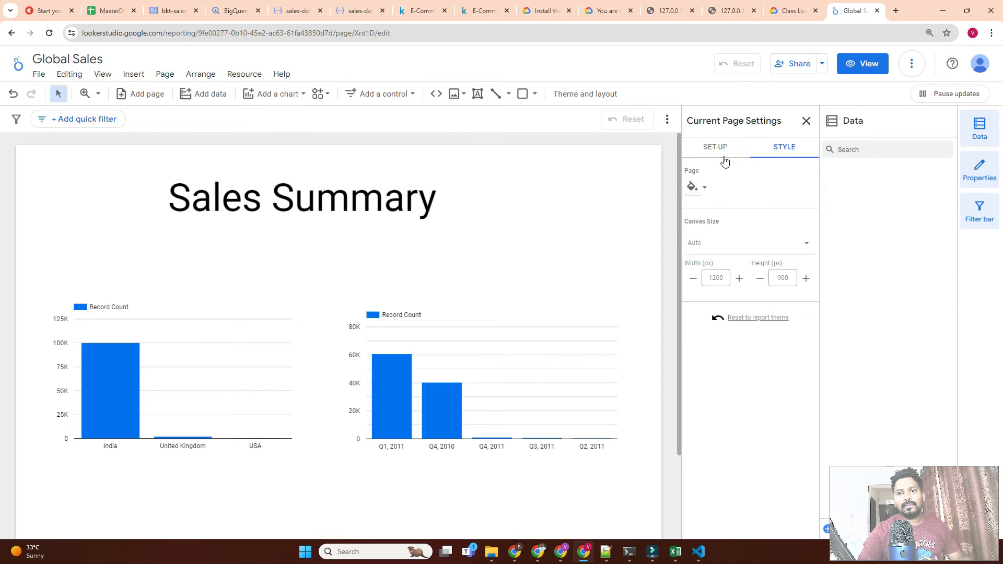
{"action": "left_click", "coordinate": [708, 186]}
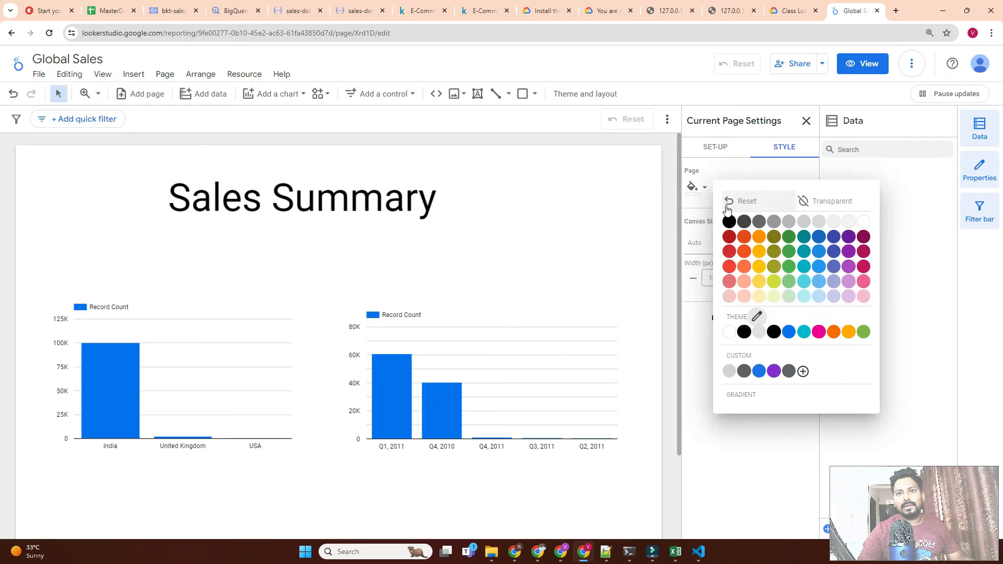
{"action": "left_click", "coordinate": [820, 297]}
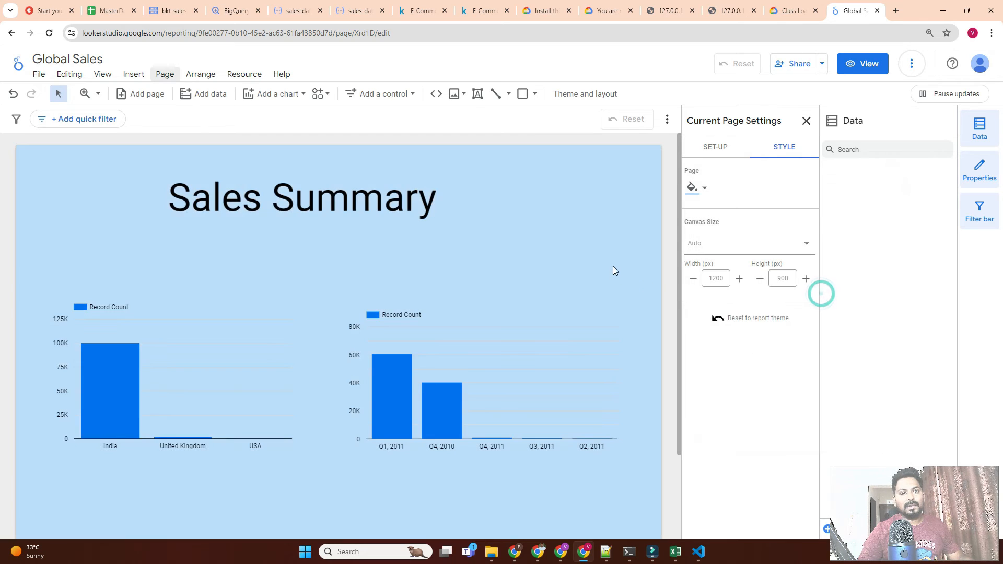
- Rename the Record Count metric of the country column chart to "Number of Orders"
{"action": "scroll", "coordinate": [573, 241], "scroll_direction": "down", "scroll_amount": 2}
{"action": "scroll", "coordinate": [283, 285], "scroll_direction": "up", "scroll_amount": 2}
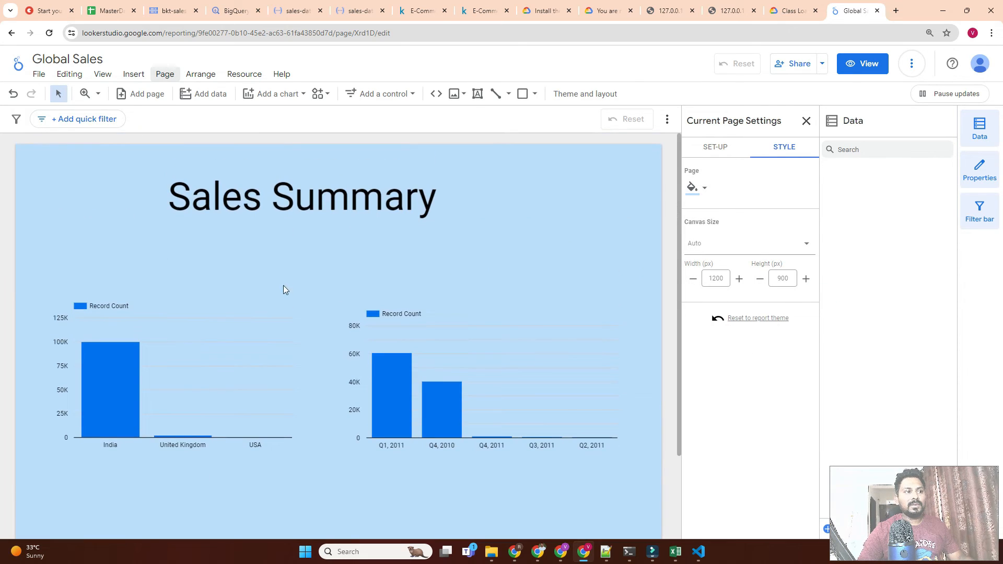
{"action": "left_click", "coordinate": [146, 313]}
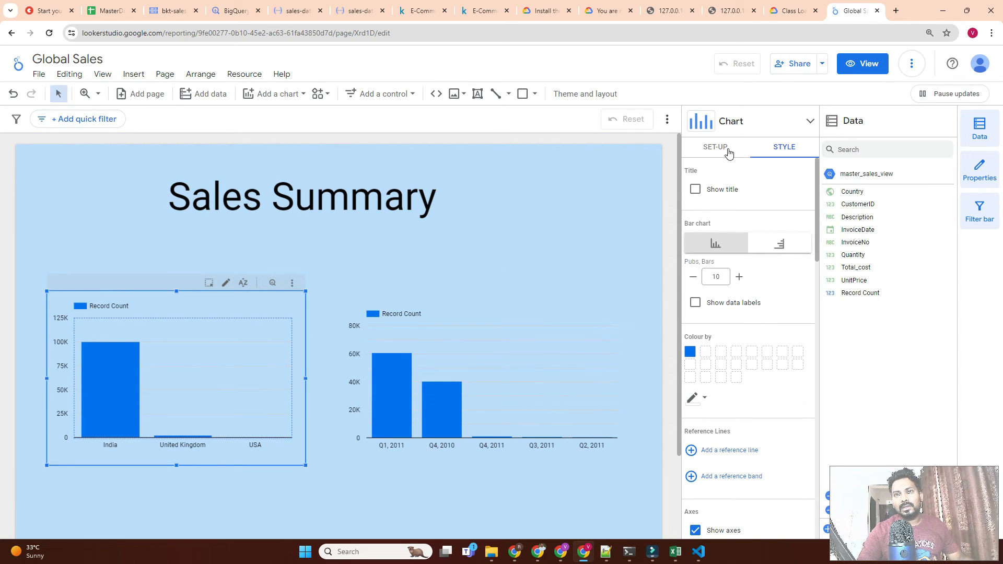
{"action": "left_click", "coordinate": [728, 148]}
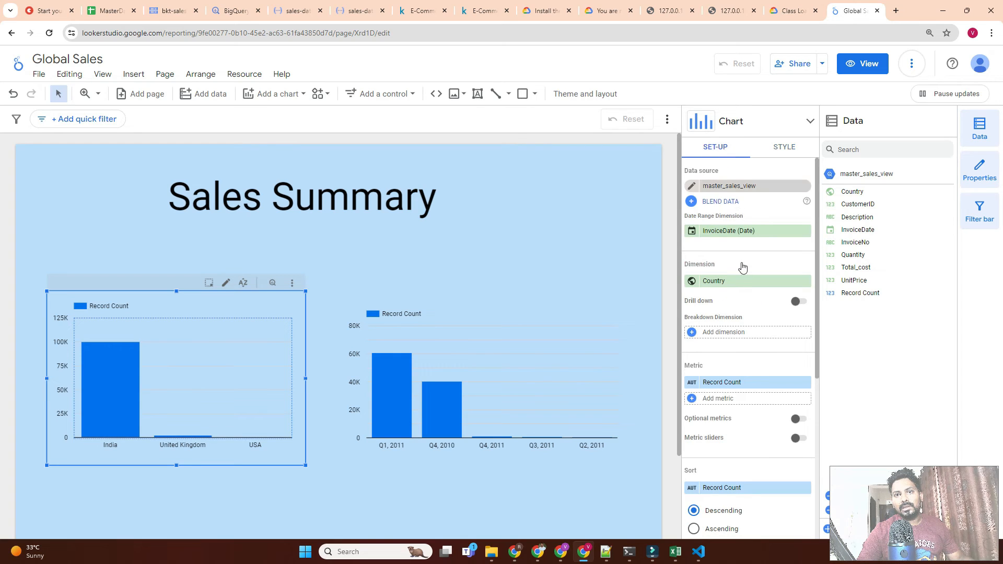
{"action": "left_click", "coordinate": [692, 382]}
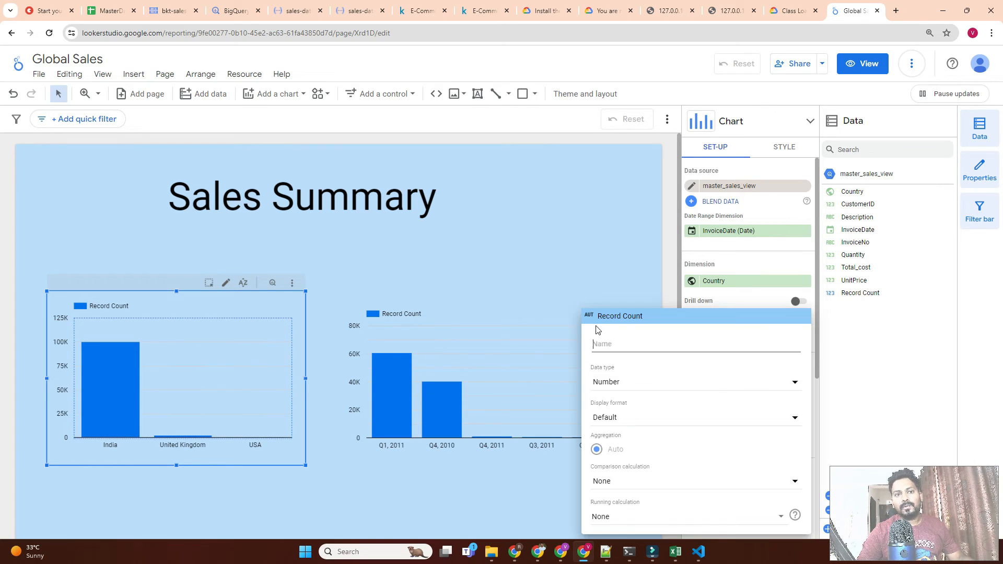
{"action": "left_click", "coordinate": [618, 347]}
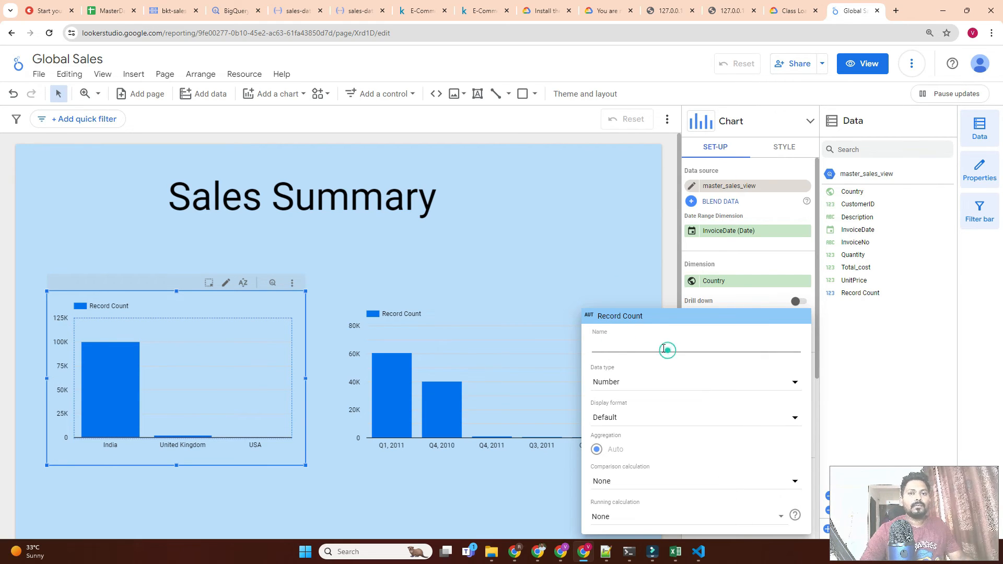
{"action": "left_click", "coordinate": [556, 299]}
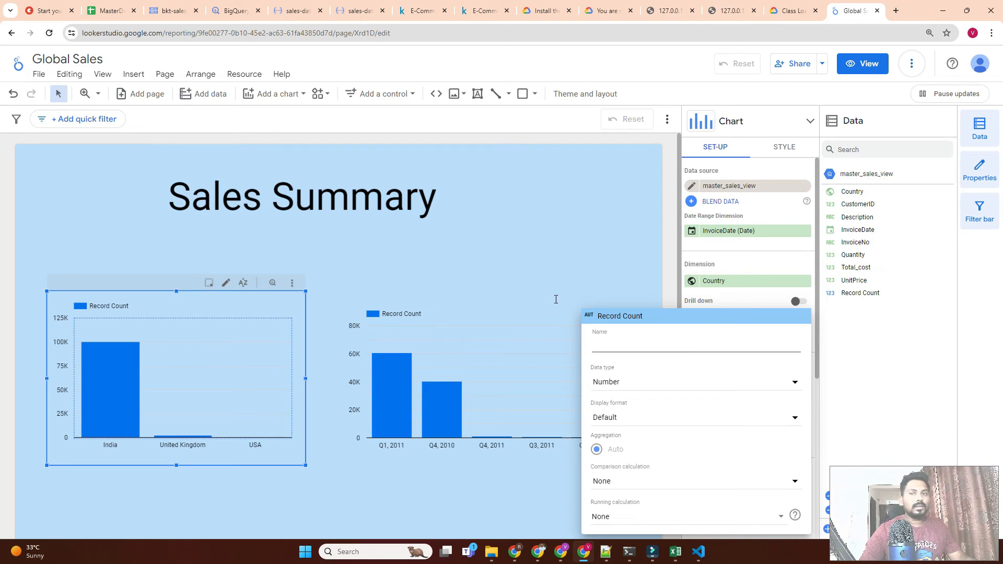
{"action": "left_click", "coordinate": [742, 523]}
{"action": "left_click", "coordinate": [231, 311]}
{"action": "left_click", "coordinate": [443, 274]}
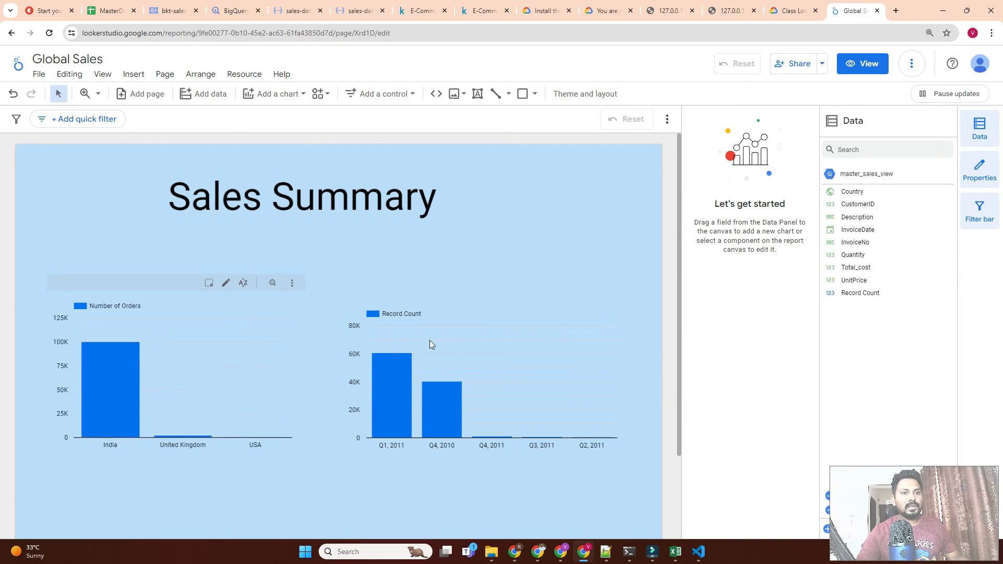
- Rename the Record Count metric of the quarterly column chart to "Number of orders"
{"action": "left_click", "coordinate": [444, 338]}
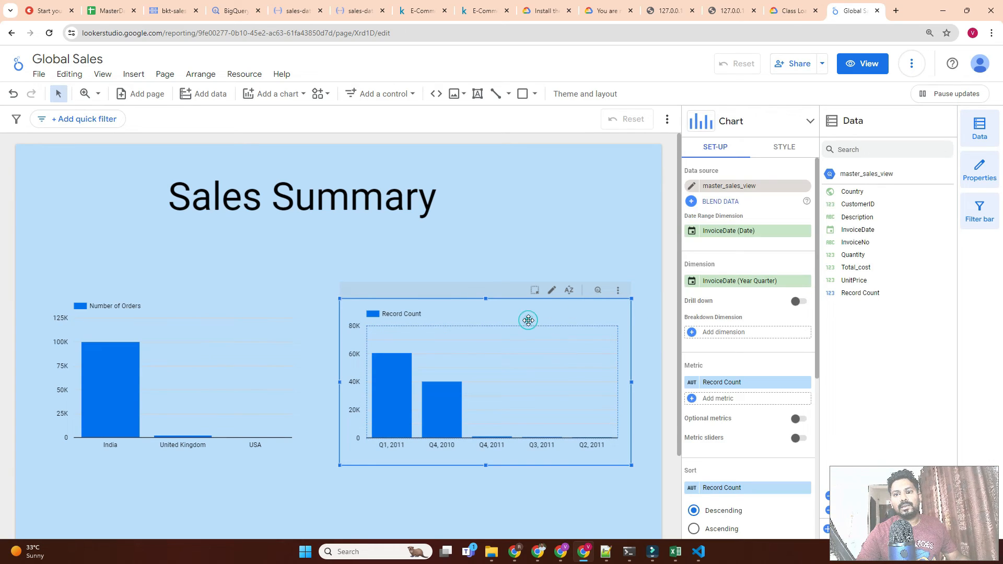
{"action": "left_click", "coordinate": [692, 382]}
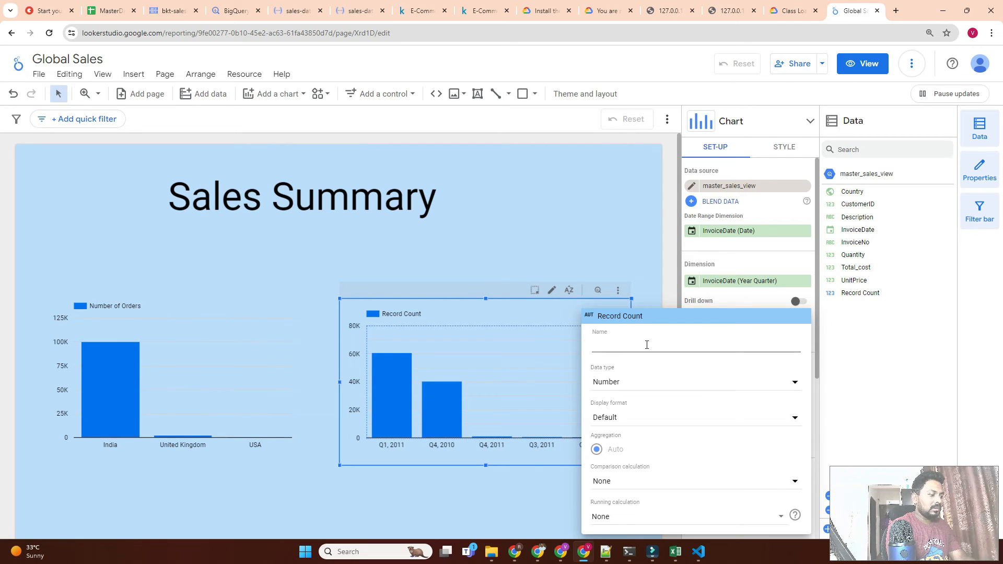
{"action": "type", "text": "Num"}
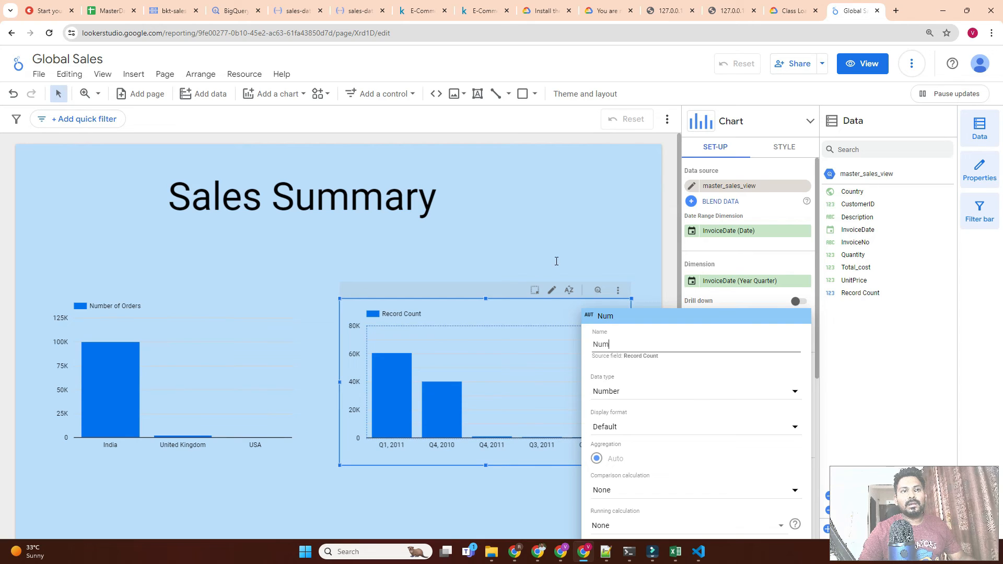
{"action": "type", "text": "ber of orders"}
{"action": "key", "text": "Return"}
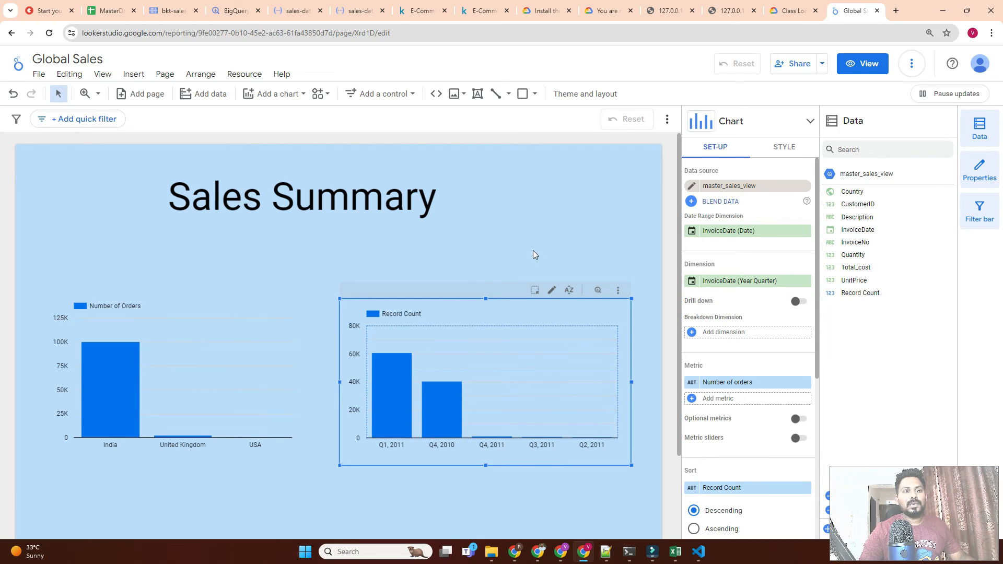
{"action": "left_click", "coordinate": [544, 239]}
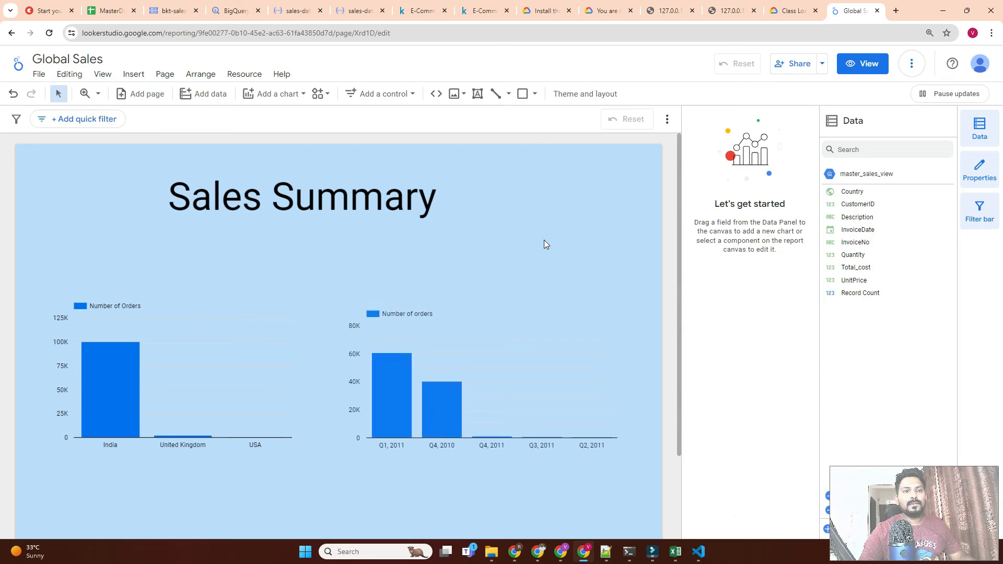
- Change the font of the Sales Summary title to Permanent Marker
{"action": "triple_click", "coordinate": [382, 198]}
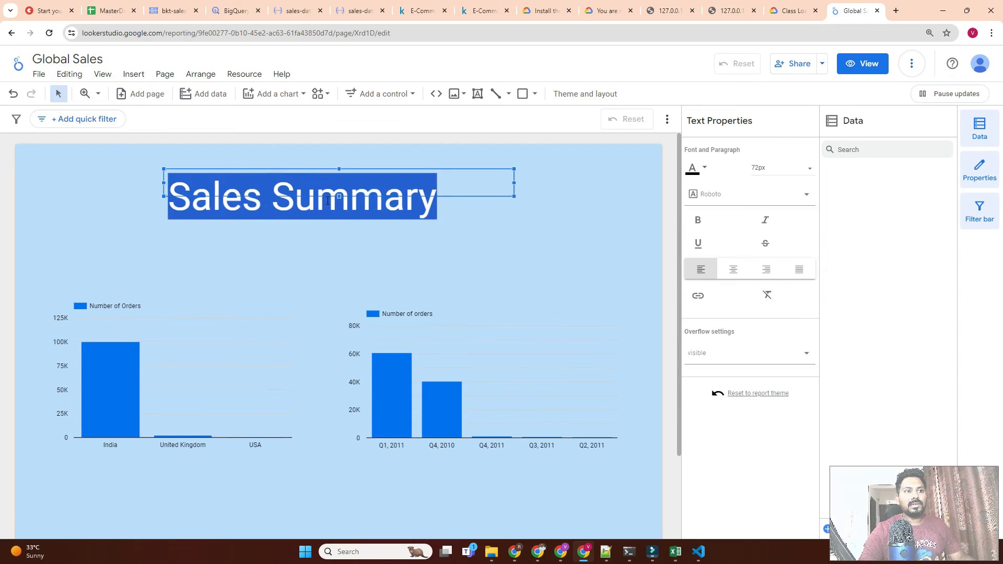
{"action": "left_click", "coordinate": [731, 196]}
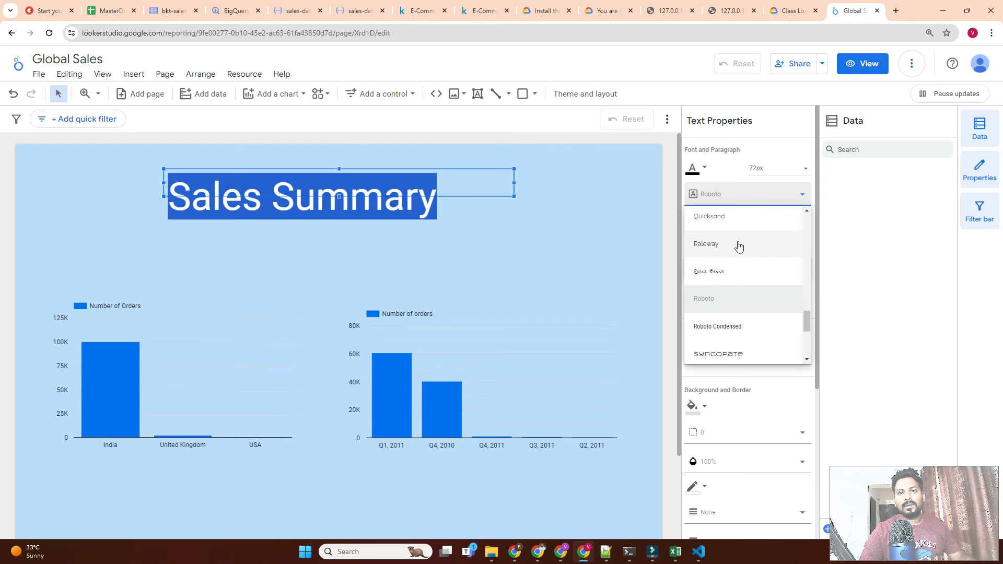
{"action": "scroll", "coordinate": [737, 245], "scroll_direction": "up", "scroll_amount": 1}
{"action": "scroll", "coordinate": [737, 247], "scroll_direction": "down", "scroll_amount": 5}
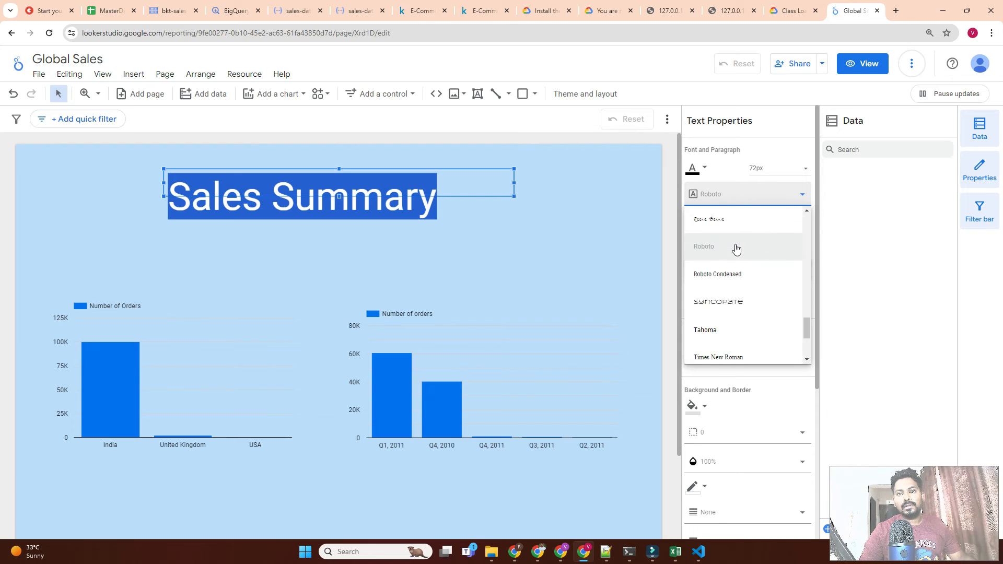
{"action": "scroll", "coordinate": [737, 251], "scroll_direction": "up", "scroll_amount": 5}
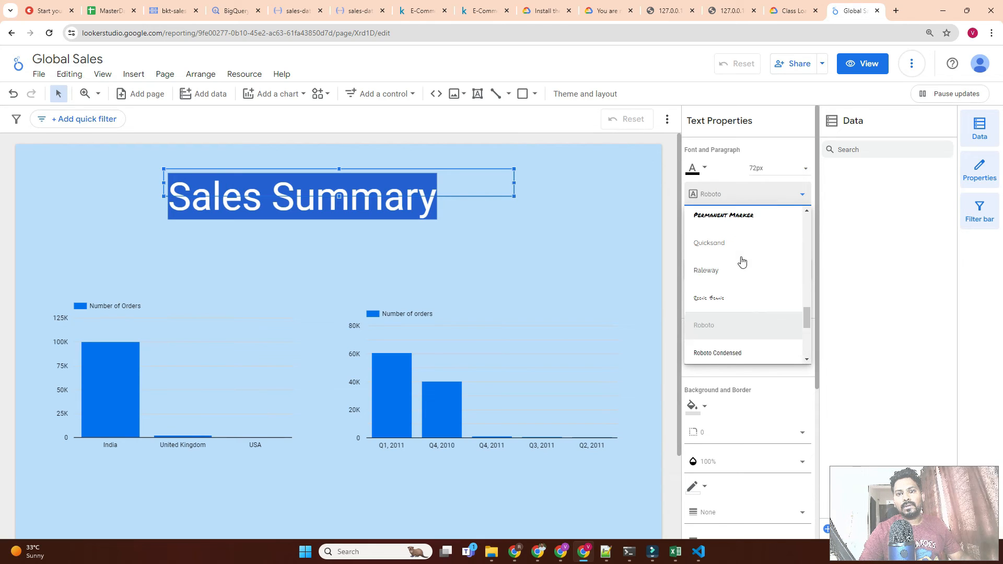
{"action": "left_click", "coordinate": [745, 225]}
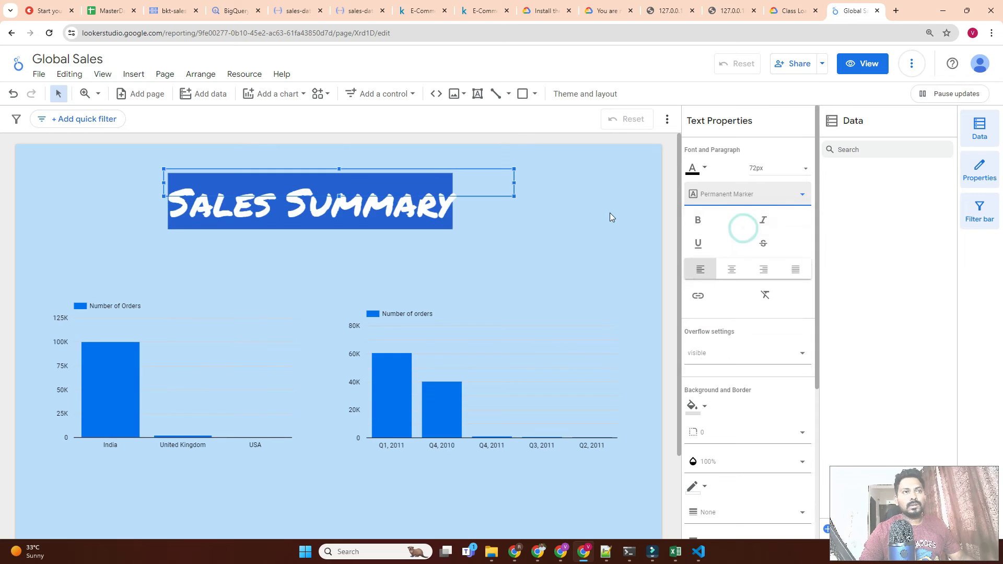
{"action": "left_click", "coordinate": [566, 217]}
- Shift the Sales Summary text box slightly to the right to centre the title above the charts
{"action": "double_click", "coordinate": [360, 197]}
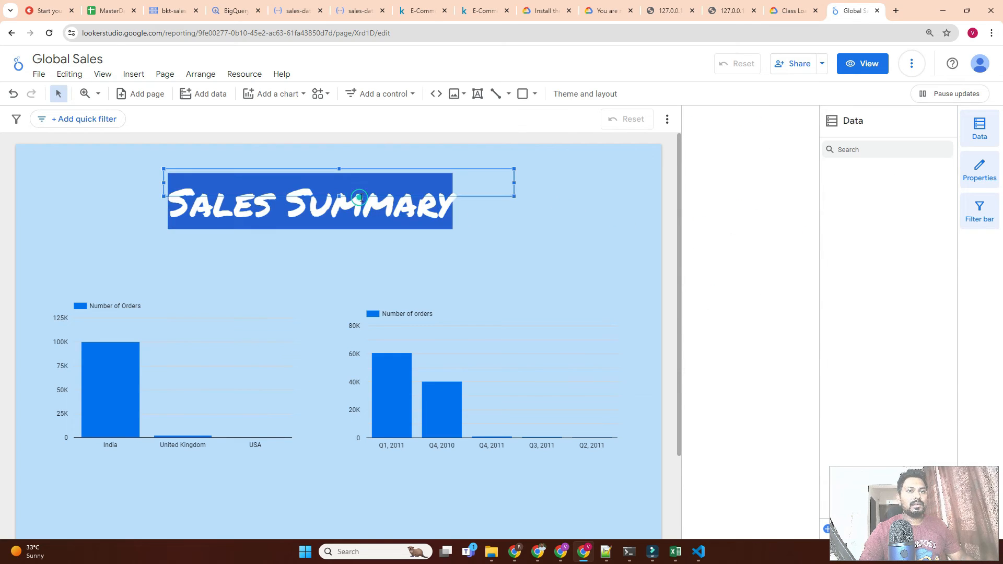
{"action": "left_click", "coordinate": [398, 175]}
{"action": "left_click", "coordinate": [478, 248]}
- Add a second page to the report and rename the first page, holding the charts, as "Summary"
{"action": "scroll", "coordinate": [527, 258], "scroll_direction": "down", "scroll_amount": 4}
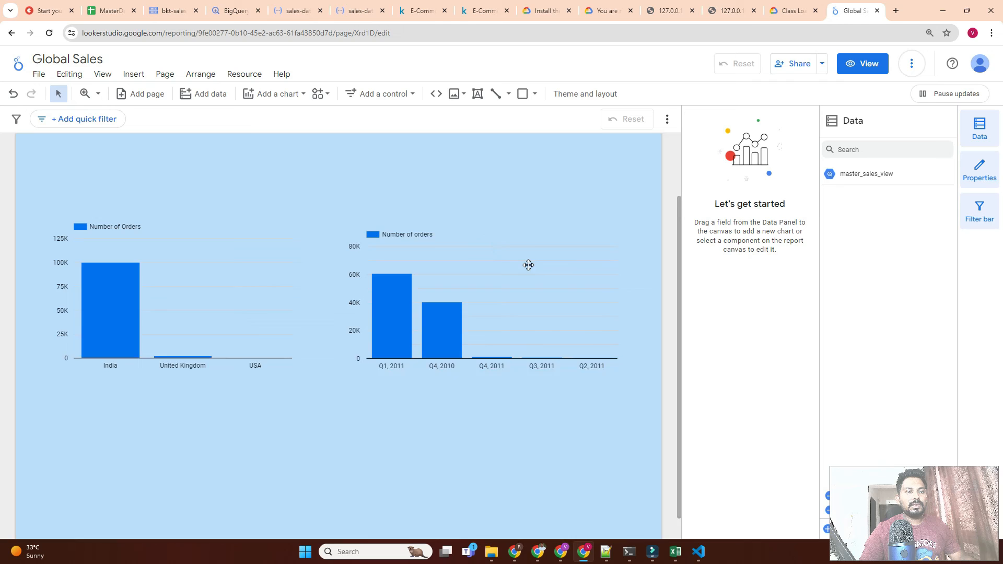
{"action": "scroll", "coordinate": [498, 222], "scroll_direction": "up", "scroll_amount": 4}
{"action": "scroll", "coordinate": [487, 211], "scroll_direction": "down", "scroll_amount": 2}
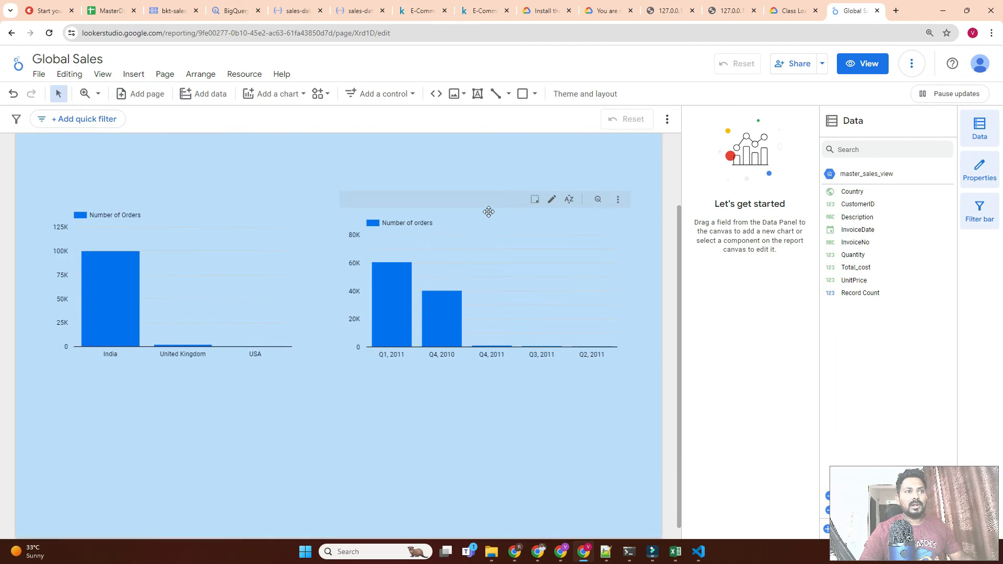
{"action": "scroll", "coordinate": [117, 149], "scroll_direction": "up", "scroll_amount": 3}
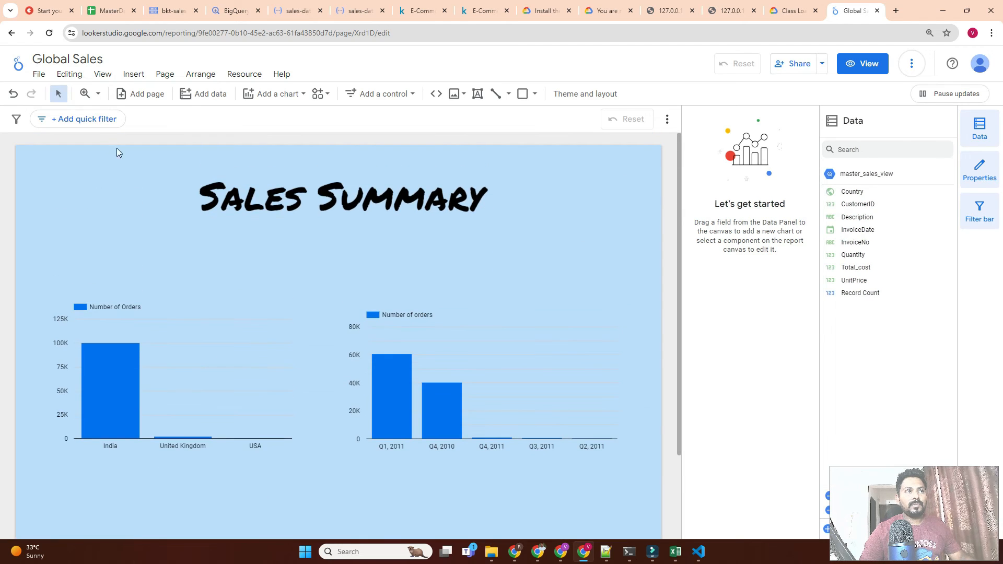
{"action": "left_click", "coordinate": [148, 96]}
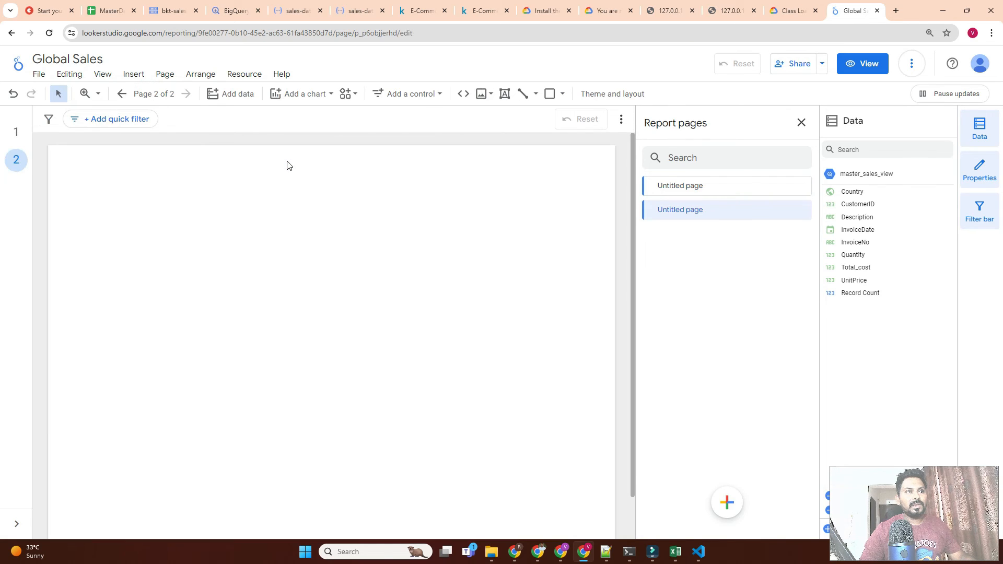
{"action": "left_click", "coordinate": [711, 183]}
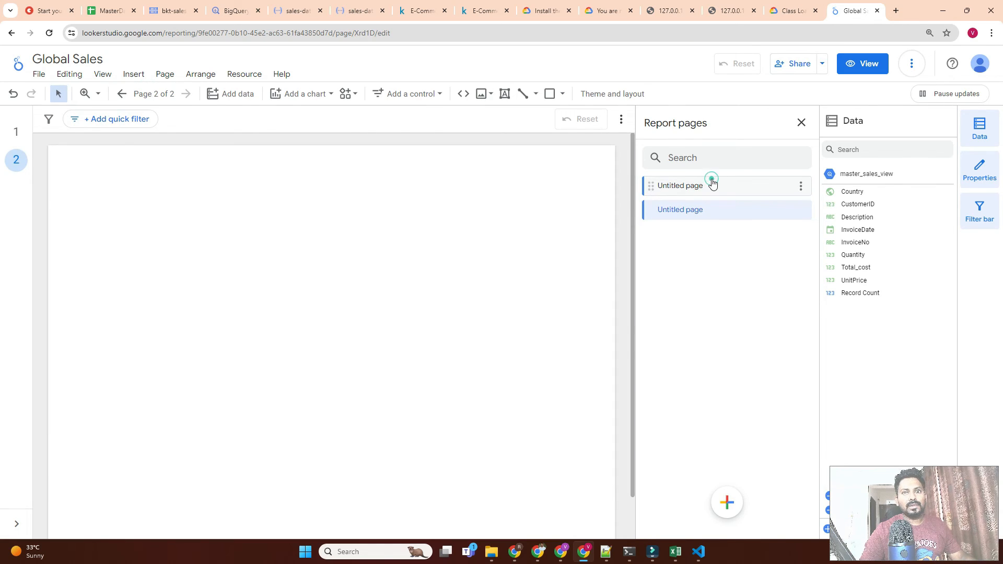
{"action": "left_click", "coordinate": [802, 187]}
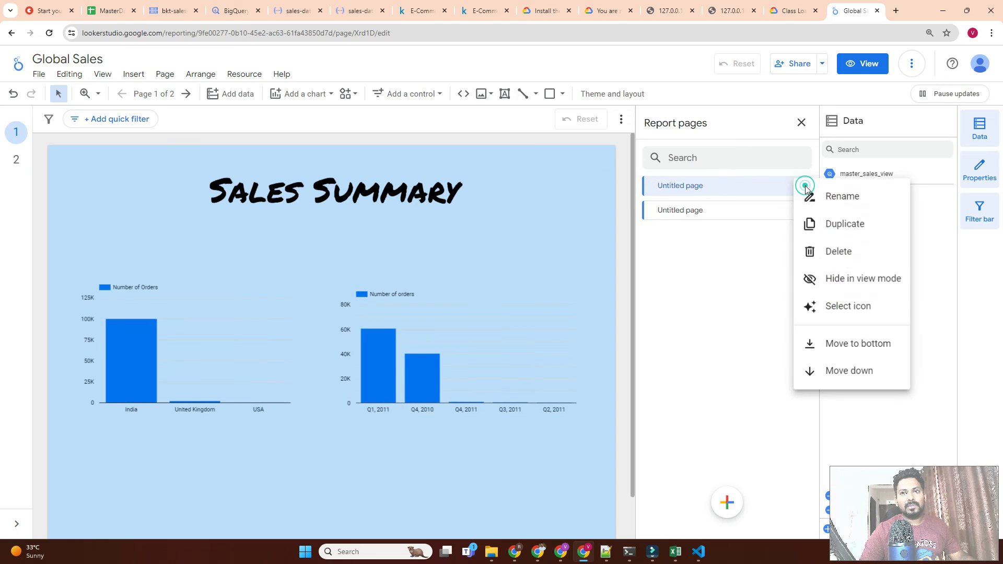
{"action": "left_click", "coordinate": [838, 200]}
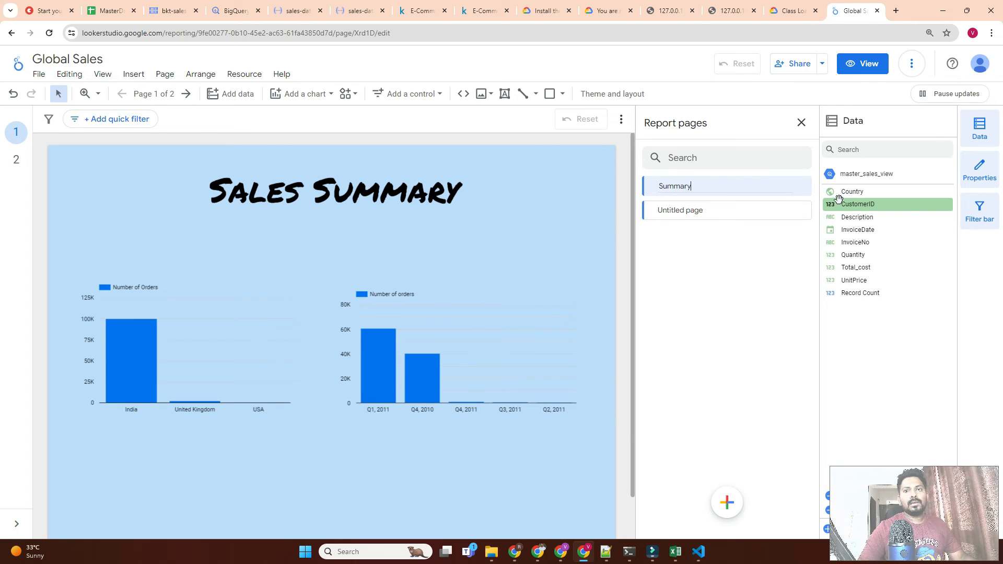
- Rename the new empty second page as "Detailed"
{"action": "left_click", "coordinate": [727, 212]}
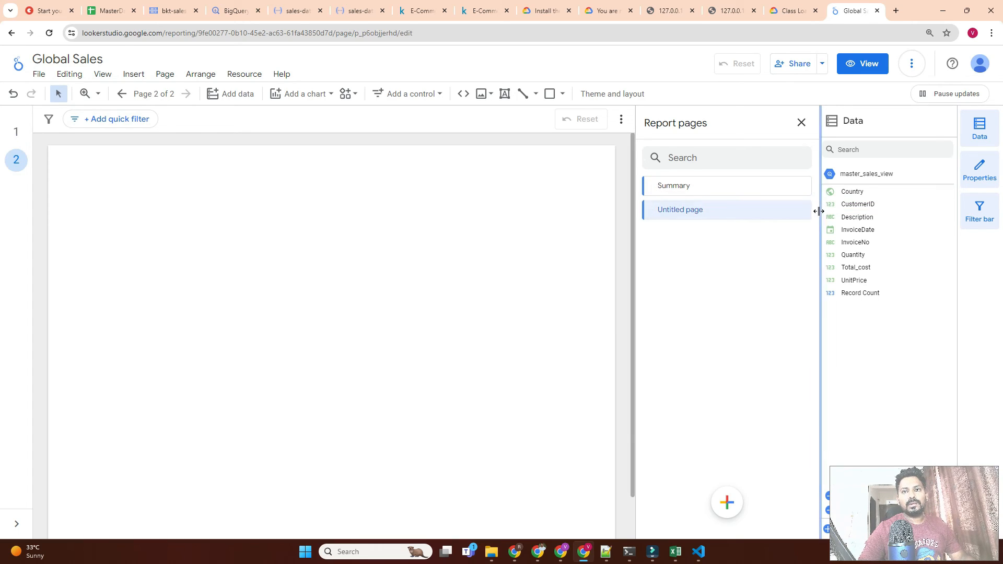
{"action": "left_click", "coordinate": [800, 211]}
{"action": "left_click", "coordinate": [837, 224]}
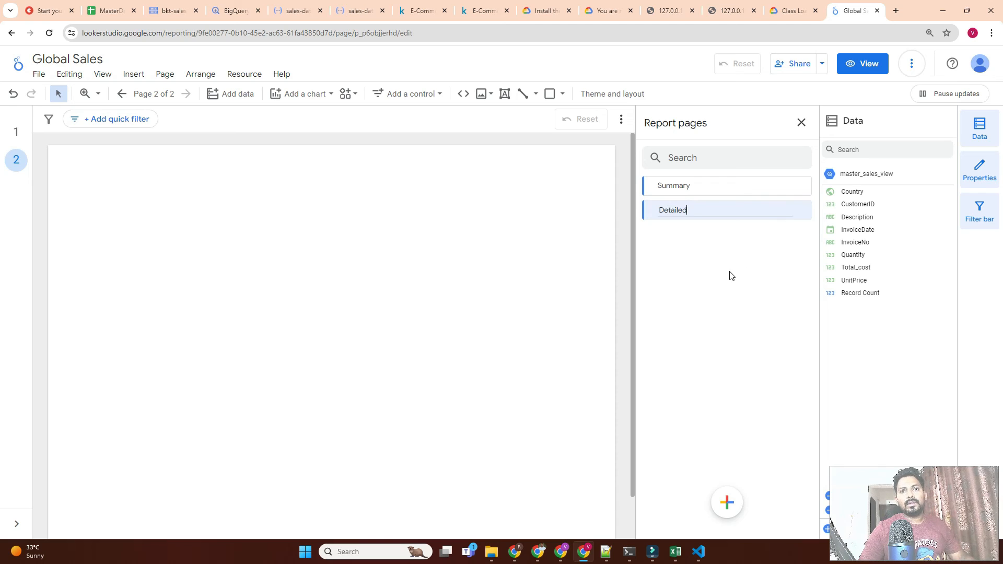
{"action": "left_click", "coordinate": [408, 260]}
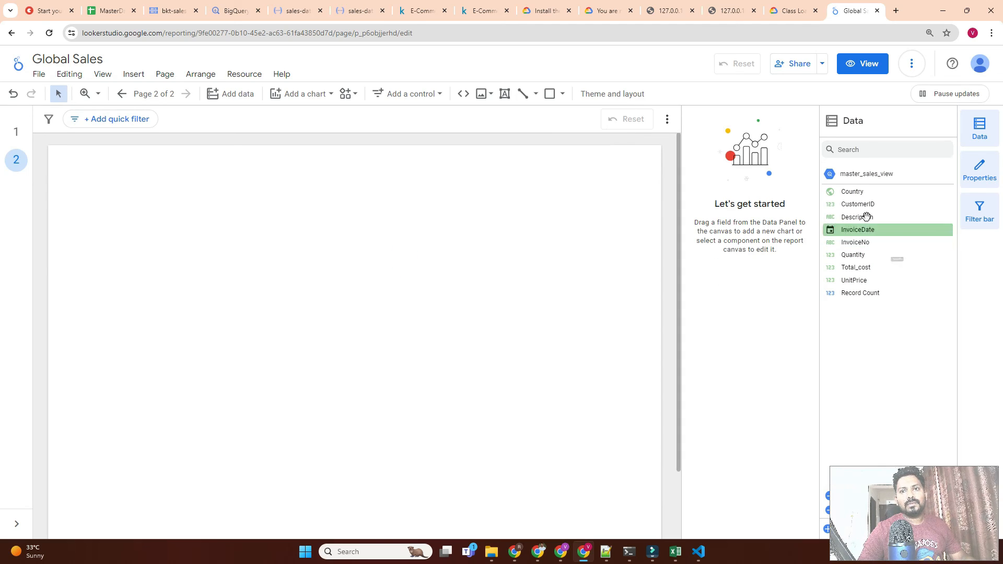
- Insert a table chart near the left edge of the Detailed page, about halfway down
{"action": "left_click", "coordinate": [236, 97]}
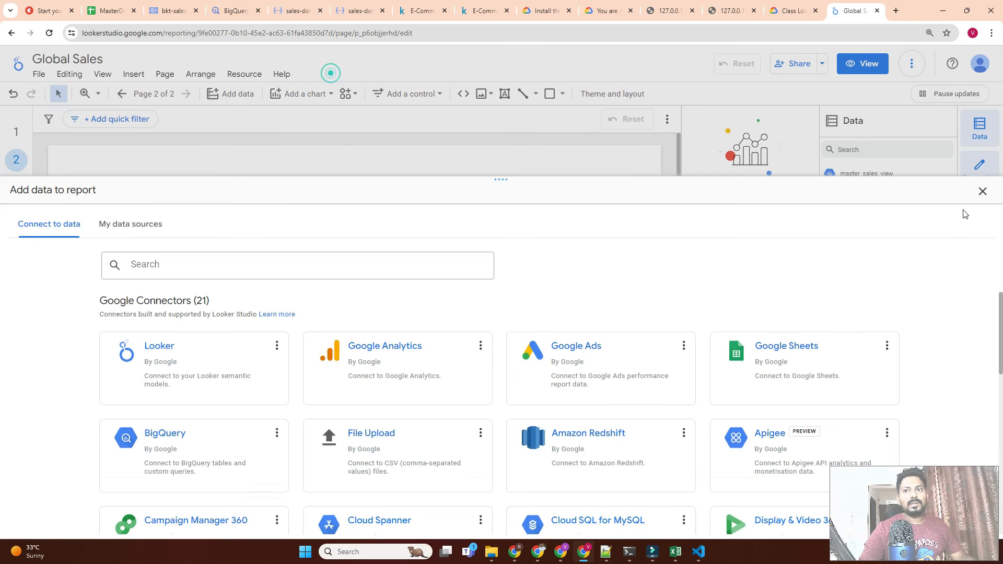
{"action": "left_click", "coordinate": [982, 192]}
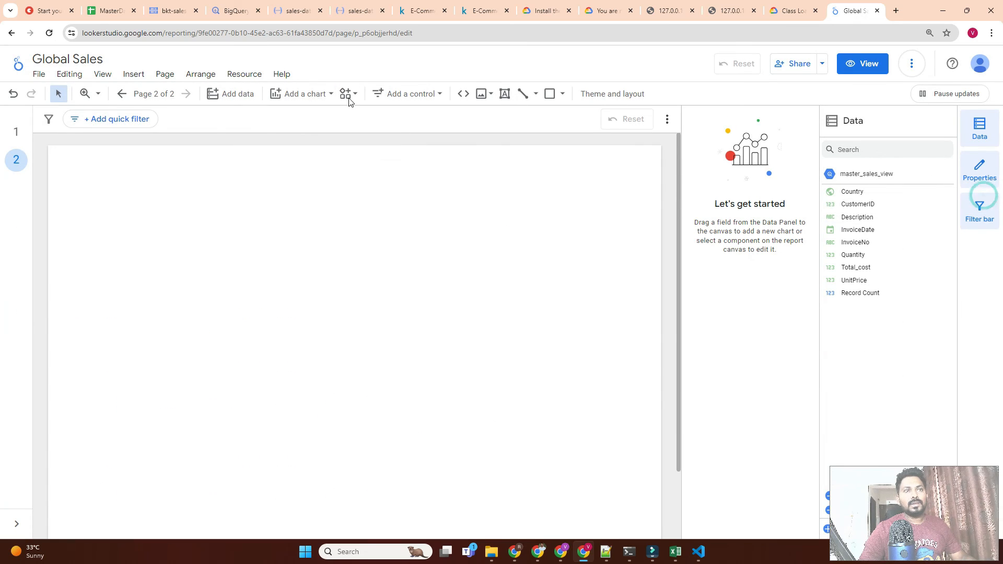
{"action": "left_click", "coordinate": [302, 96]}
{"action": "left_click", "coordinate": [282, 136]}
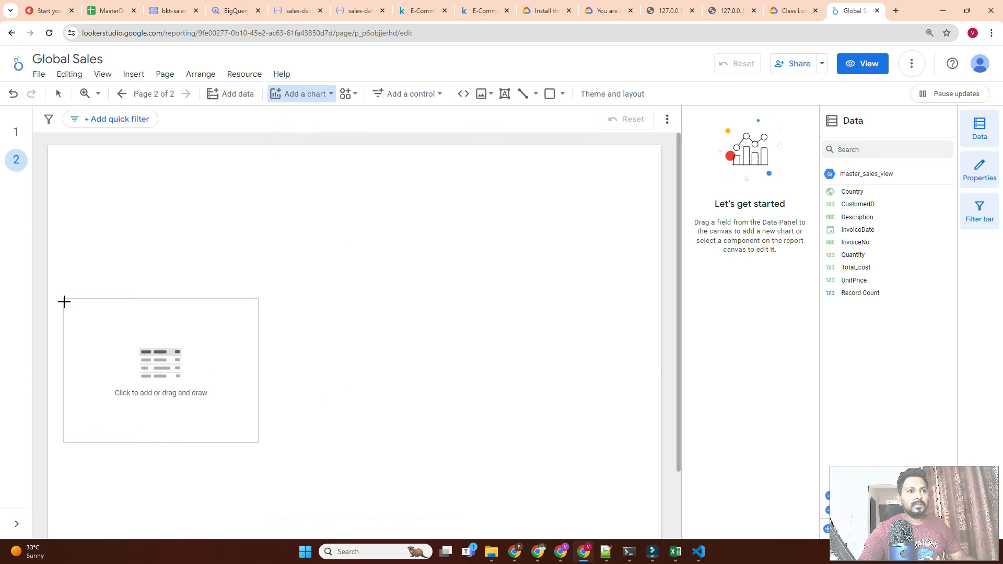
{"action": "left_click", "coordinate": [63, 306]}
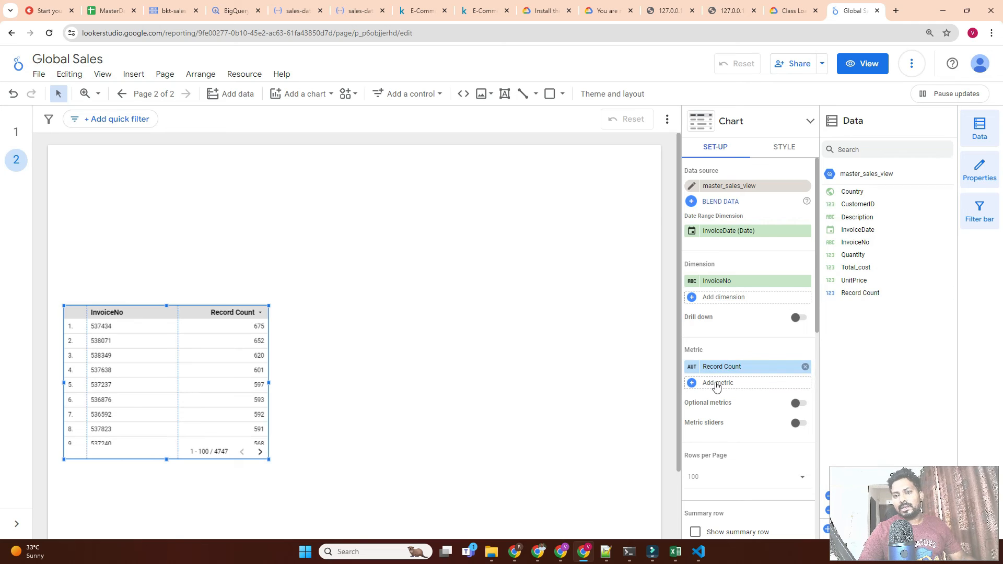
- Remove the Record Count metric from the table and add Country as a second dimension after InvoiceNo
{"action": "left_click", "coordinate": [804, 367]}
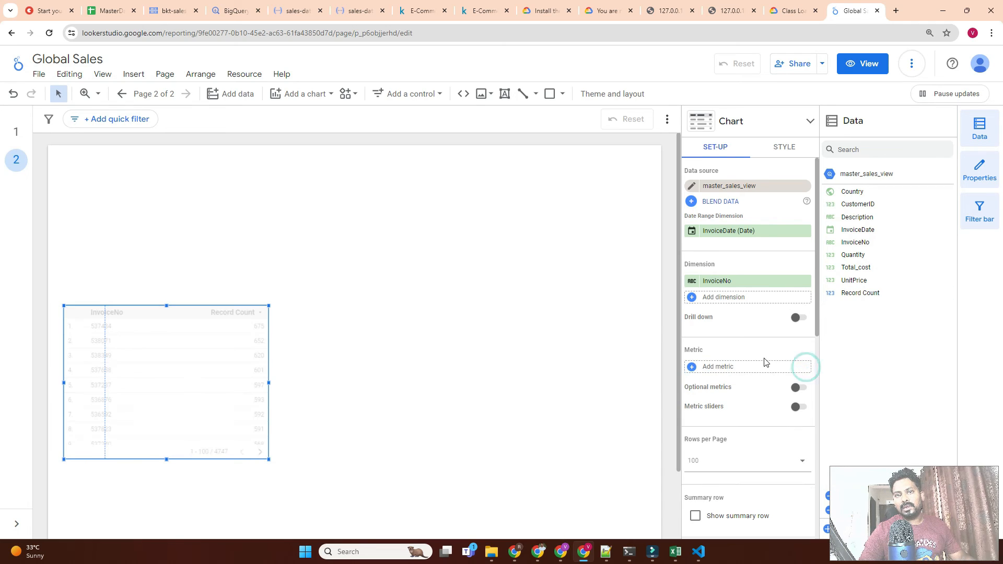
{"action": "left_click", "coordinate": [736, 297]}
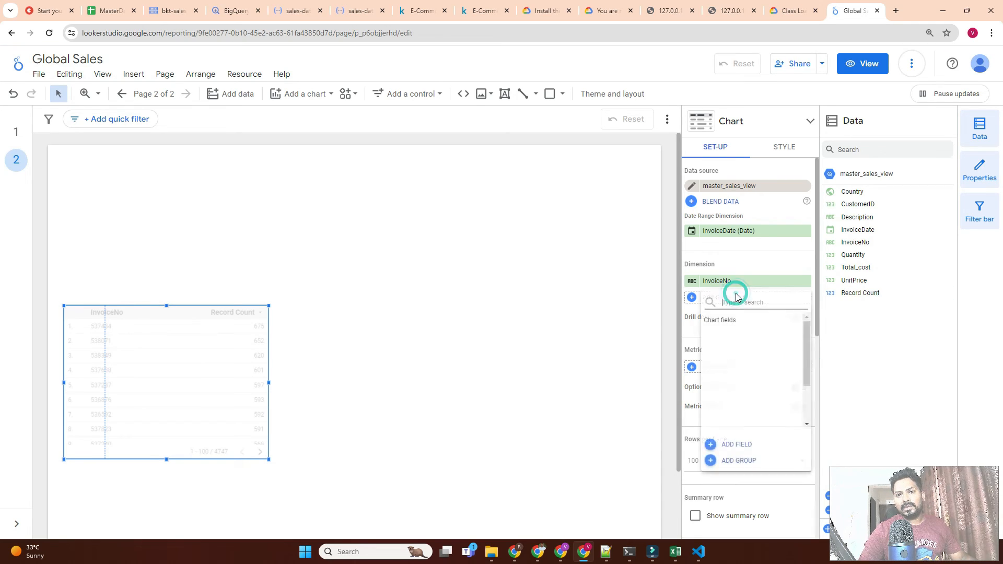
{"action": "left_click", "coordinate": [750, 368]}
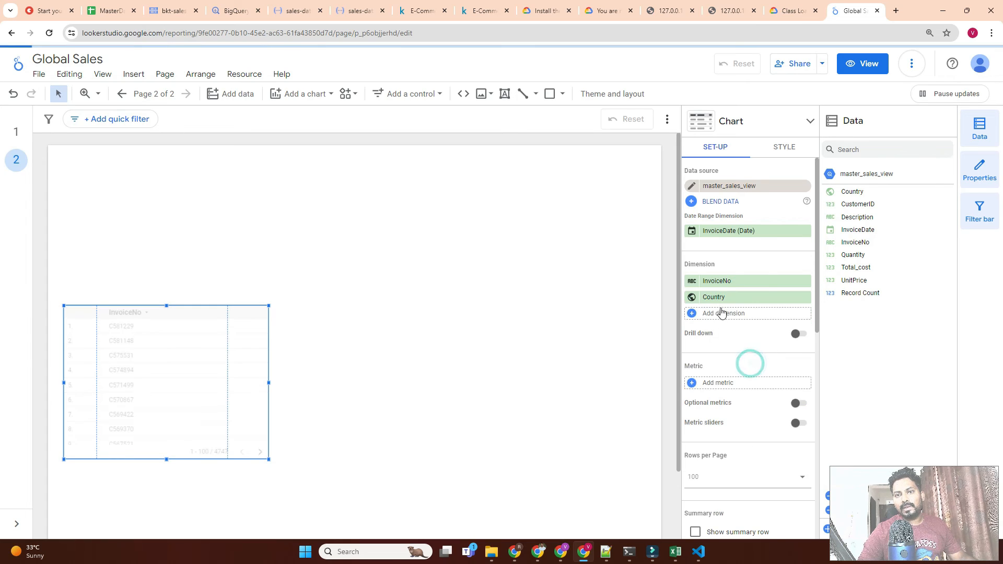
- Add Description and Total_cost as the third and fourth dimensions of the table
{"action": "left_click", "coordinate": [718, 313]}
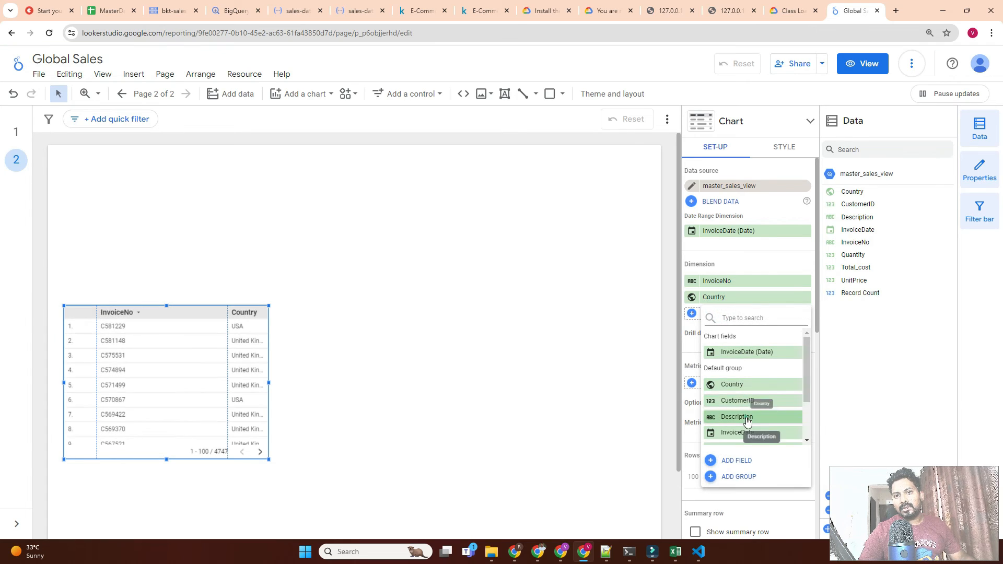
{"action": "left_click", "coordinate": [750, 415]}
{"action": "left_click", "coordinate": [746, 334]}
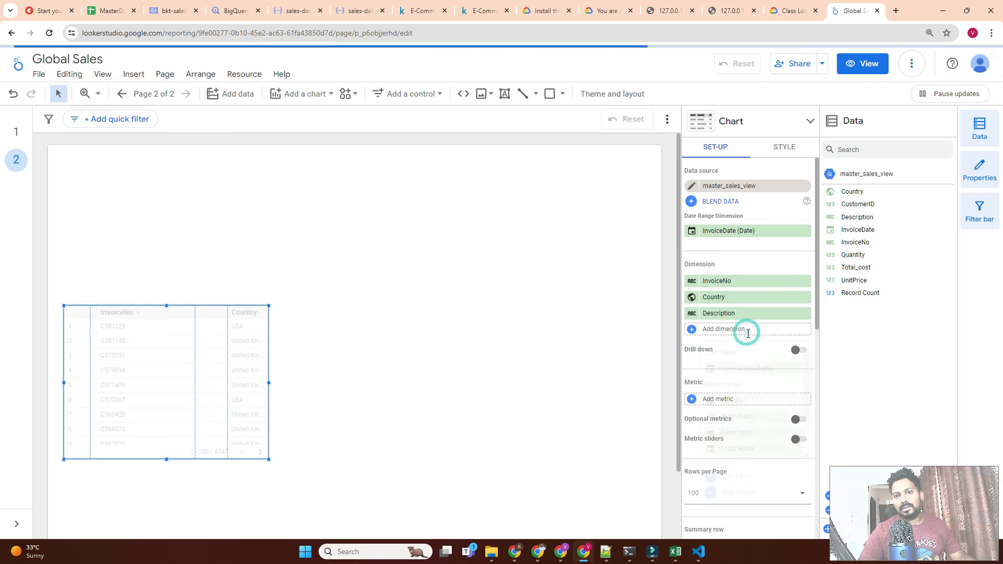
{"action": "scroll", "coordinate": [773, 418], "scroll_direction": "down", "scroll_amount": 2}
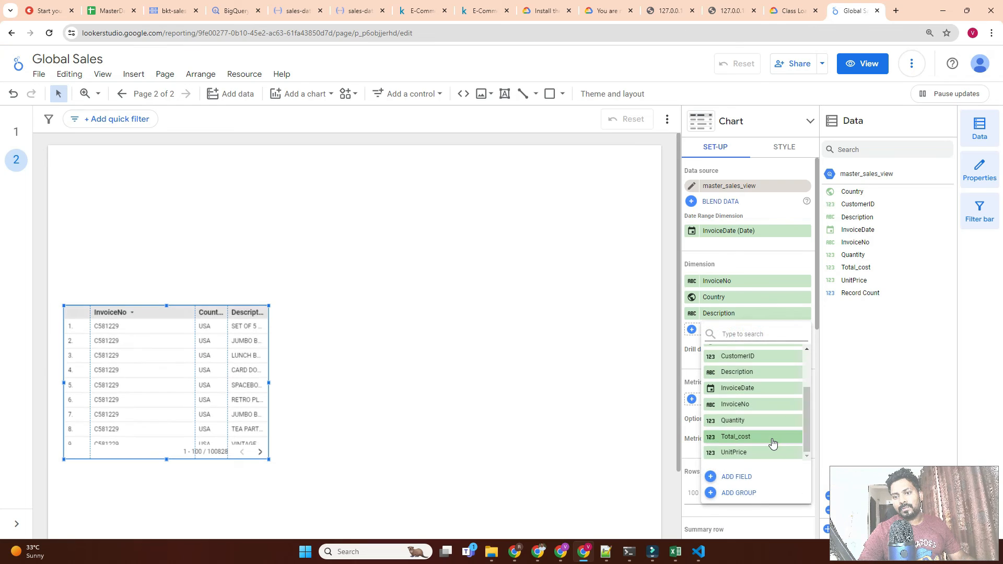
{"action": "left_click", "coordinate": [766, 440]}
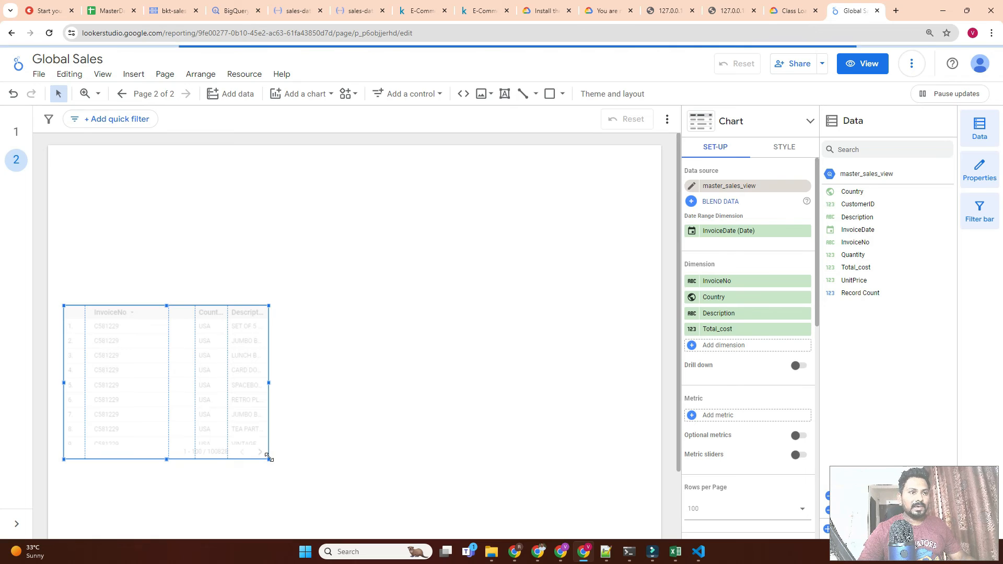
- Enlarge the table to nearly the full page width and narrow the InvoiceNo and Country columns so the descriptions fit
{"action": "left_click_drag", "start_coordinate": [269, 458], "coordinate": [598, 510]}
{"action": "left_click_drag", "start_coordinate": [331, 311], "coordinate": [232, 311]}
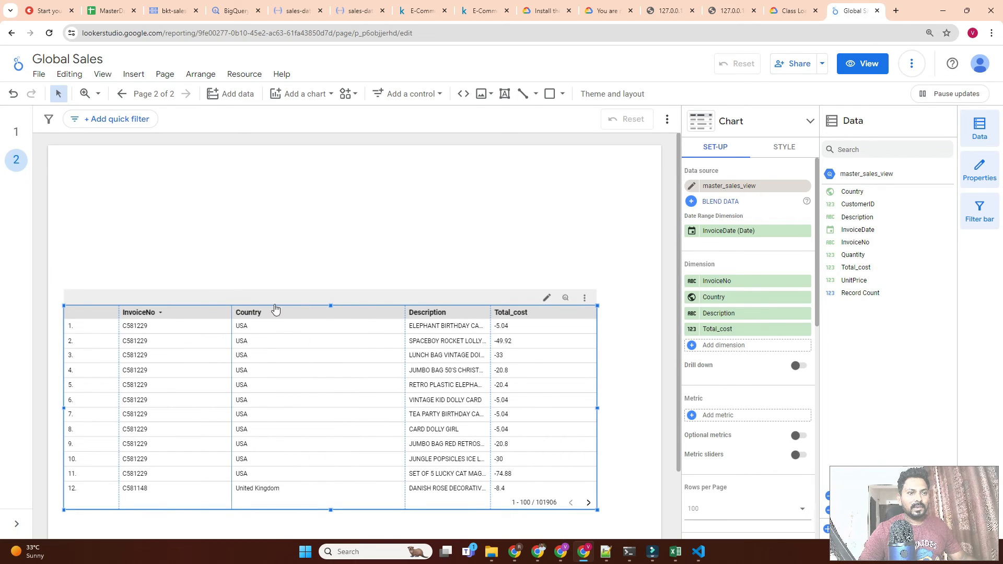
{"action": "left_click_drag", "start_coordinate": [406, 314], "coordinate": [350, 312]}
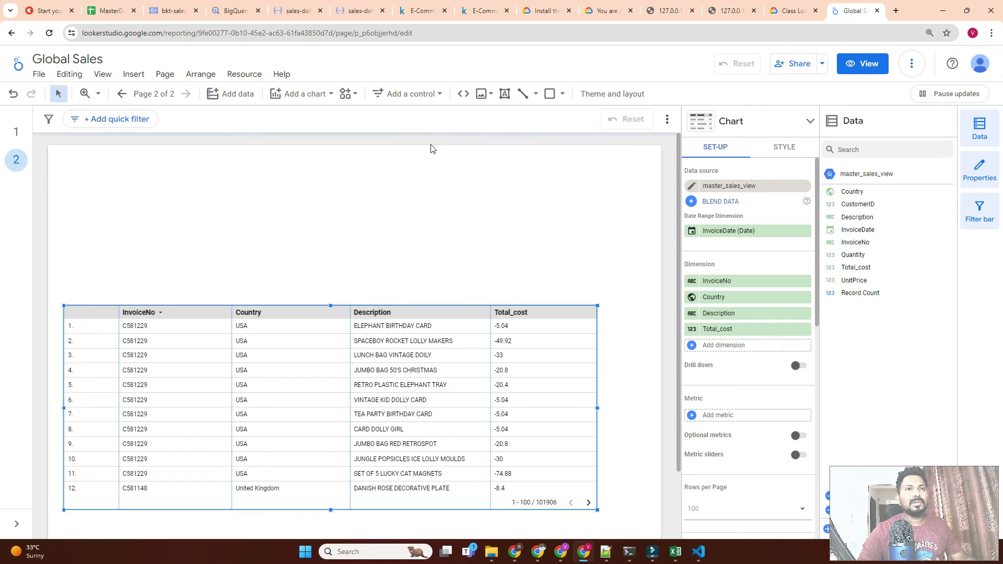
- Add a drop-down list control for InvoiceNo near the page's upper-right corner, above the table
{"action": "left_click", "coordinate": [409, 94]}
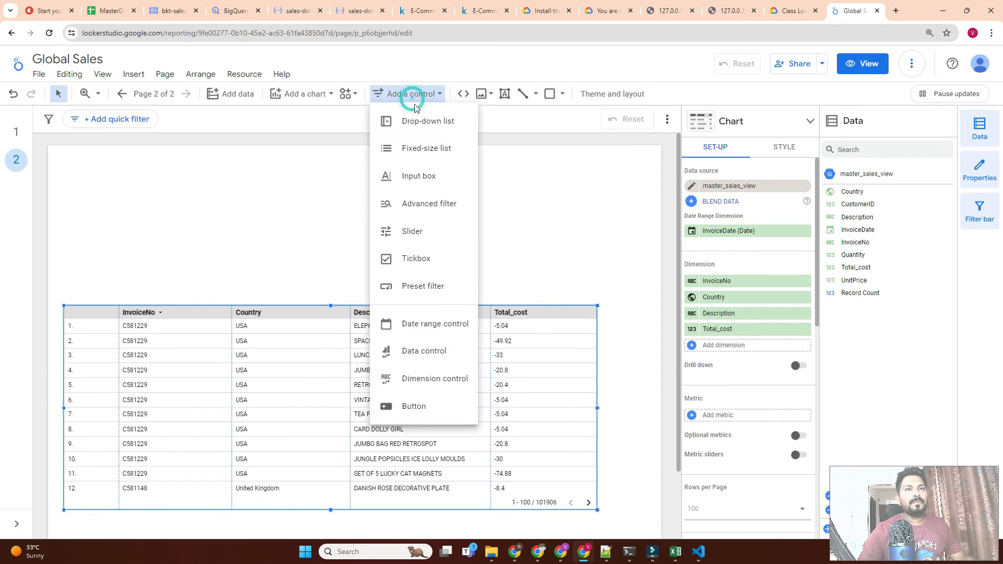
{"action": "left_click", "coordinate": [429, 121]}
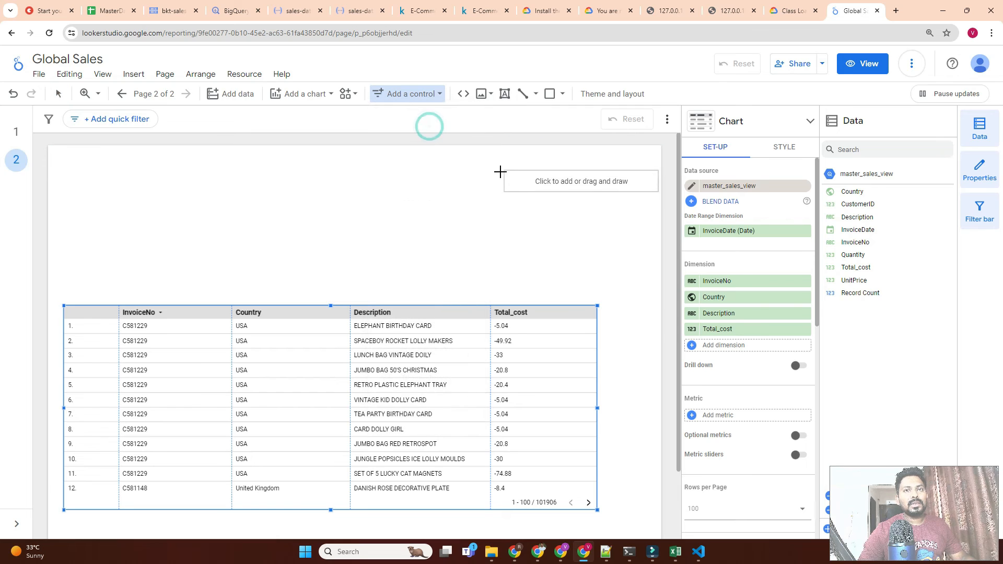
{"action": "left_click", "coordinate": [457, 172]}
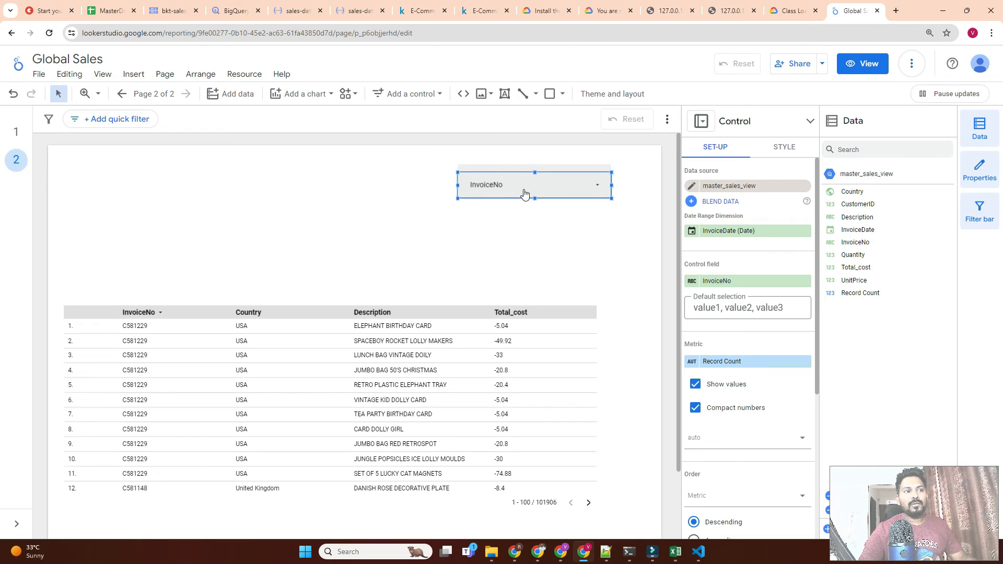
- Add a second drop-down list control directly beneath the InvoiceNo control, aligned with it, and check its value list
{"action": "left_click", "coordinate": [410, 94]}
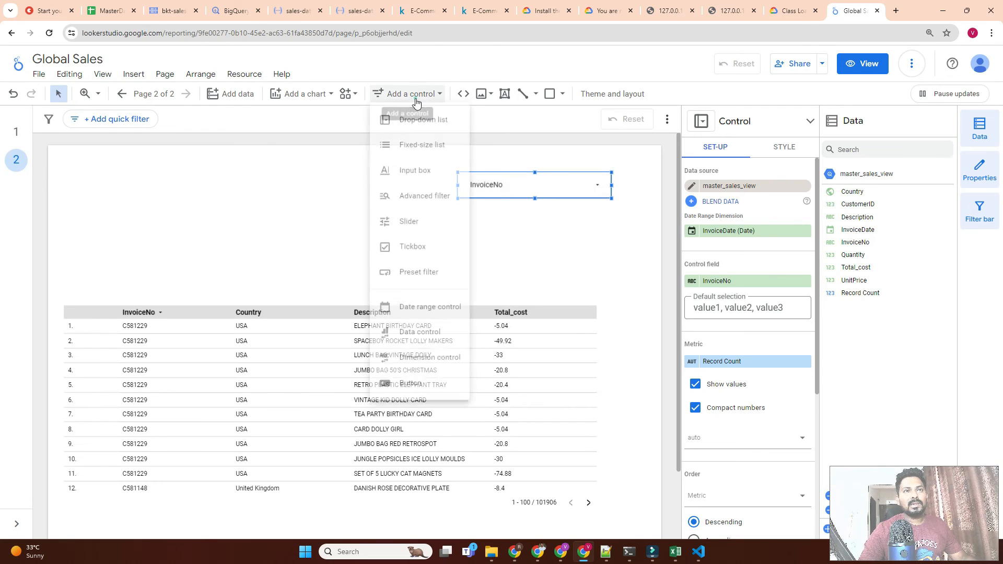
{"action": "left_click", "coordinate": [421, 127]}
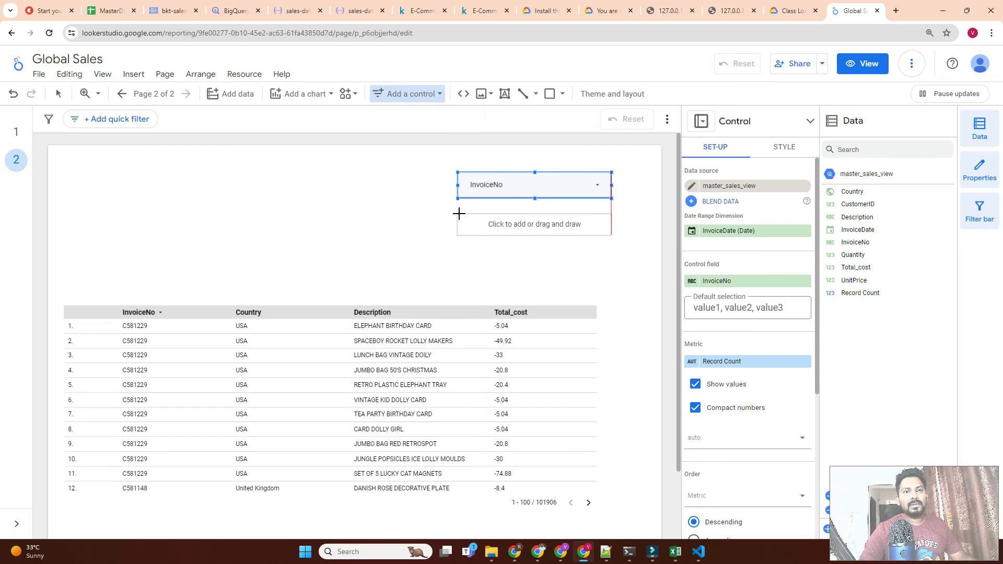
{"action": "left_click", "coordinate": [457, 213]}
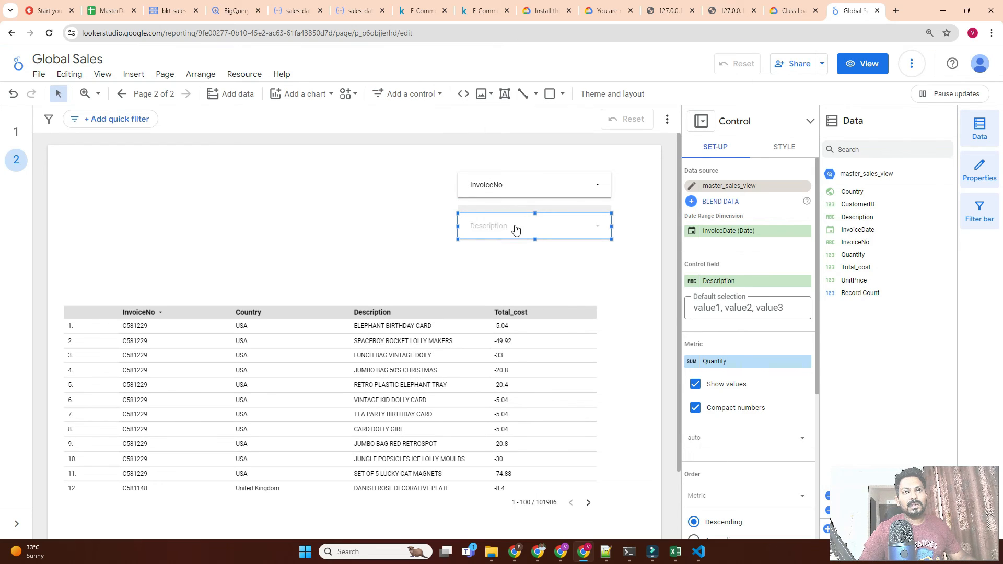
{"action": "left_click", "coordinate": [514, 230]}
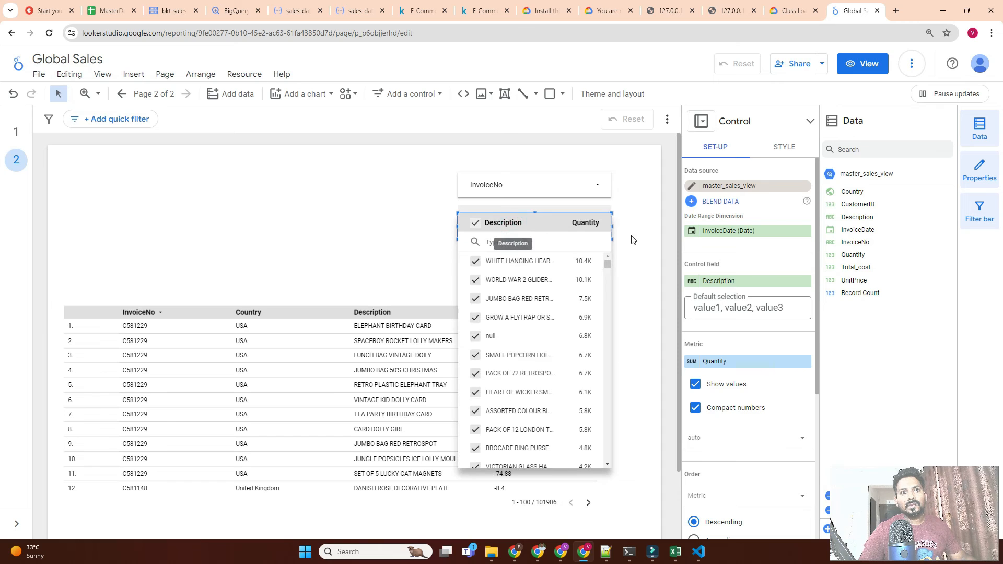
{"action": "left_click", "coordinate": [649, 241]}
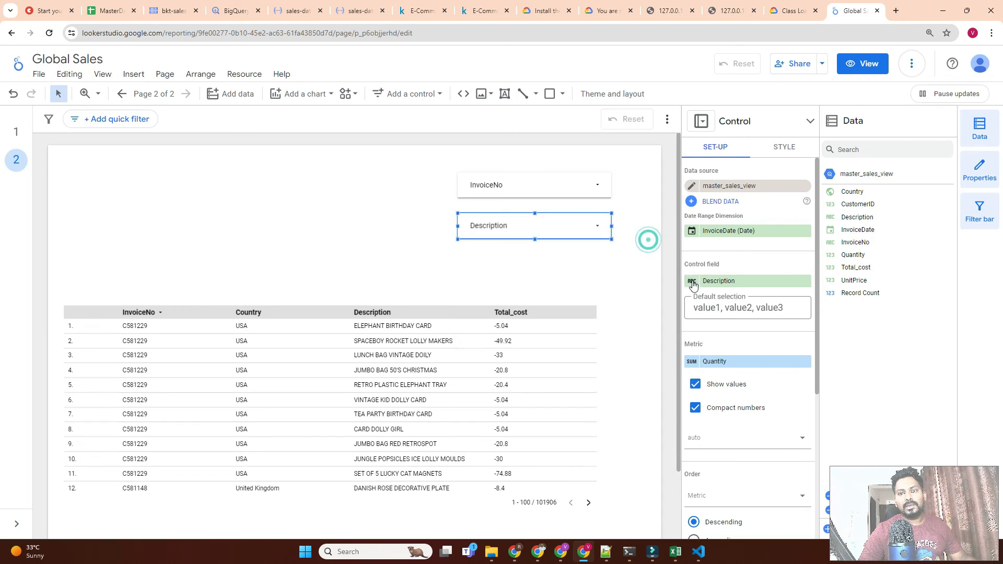
- Set the second drop-down's control field to Country and deselect the control
{"action": "left_click", "coordinate": [694, 282]}
{"action": "left_click", "coordinate": [648, 253]}
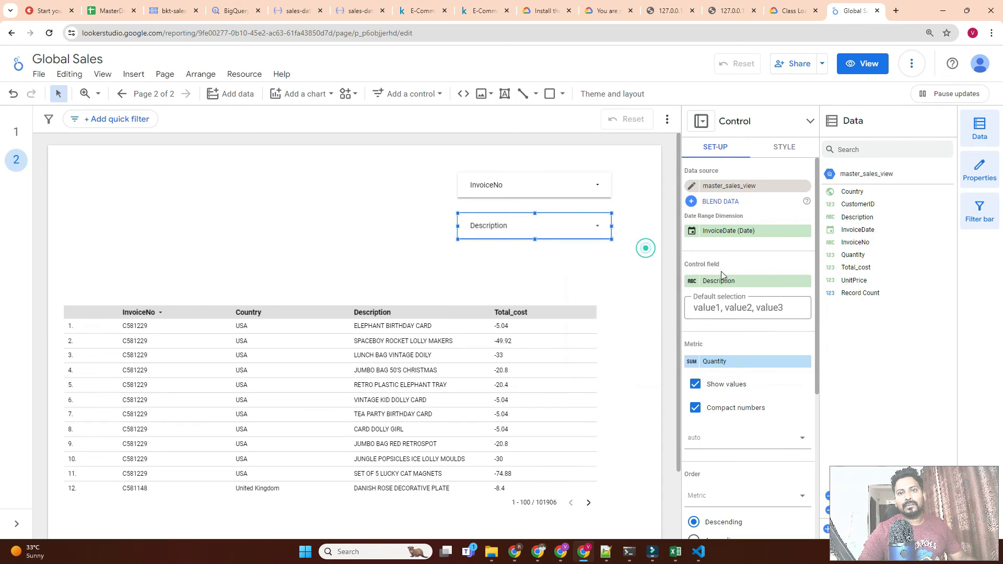
{"action": "left_click", "coordinate": [728, 283]}
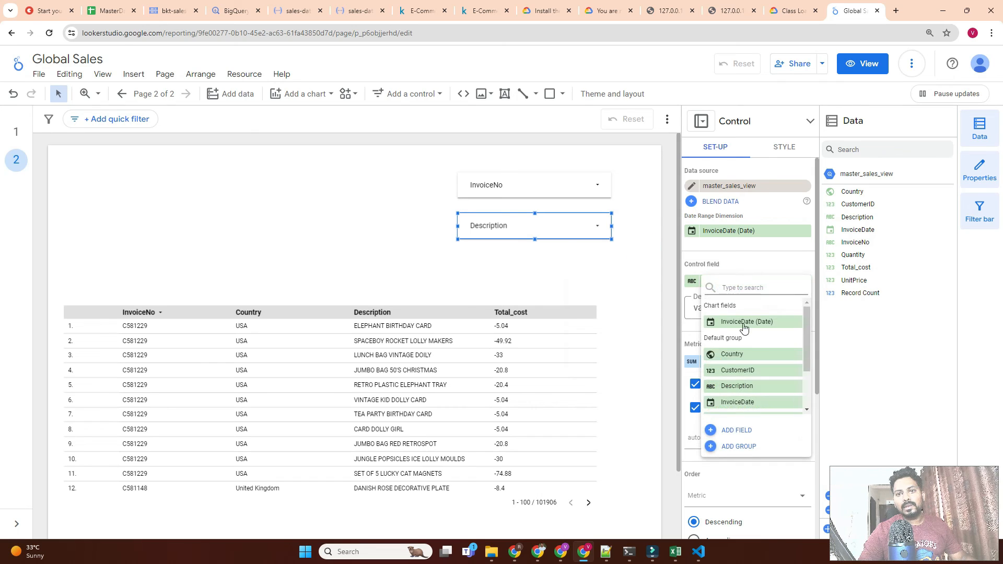
{"action": "left_click", "coordinate": [746, 353]}
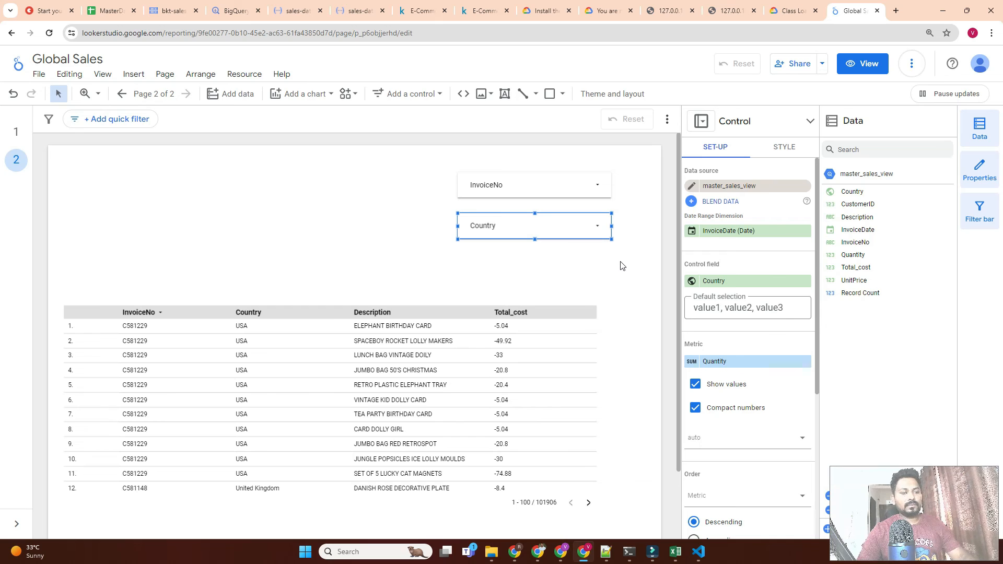
{"action": "left_click", "coordinate": [624, 199]}
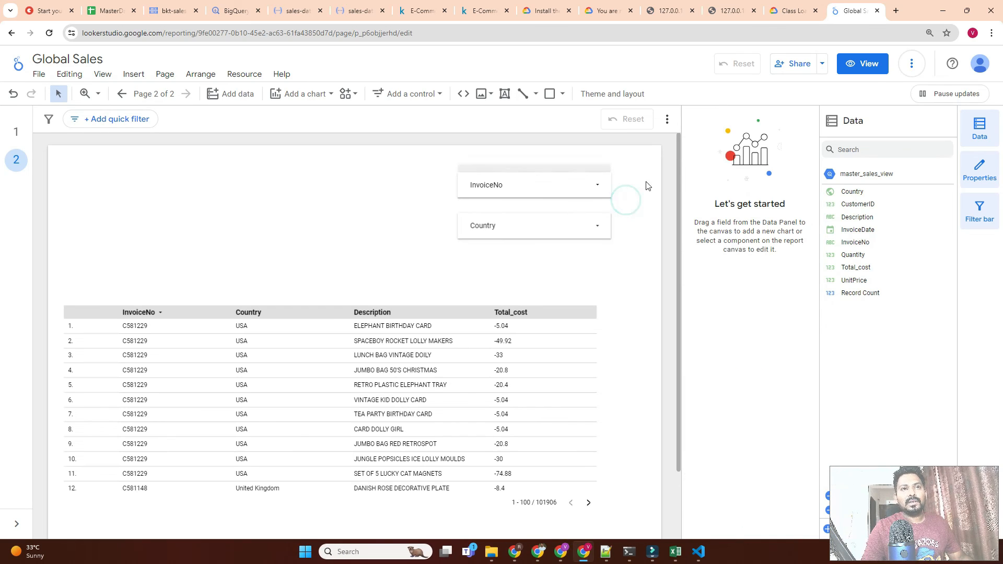
- Switch the report to view mode and look over the Summary page's charts before returning to the Detailed page
{"action": "left_click", "coordinate": [863, 63]}
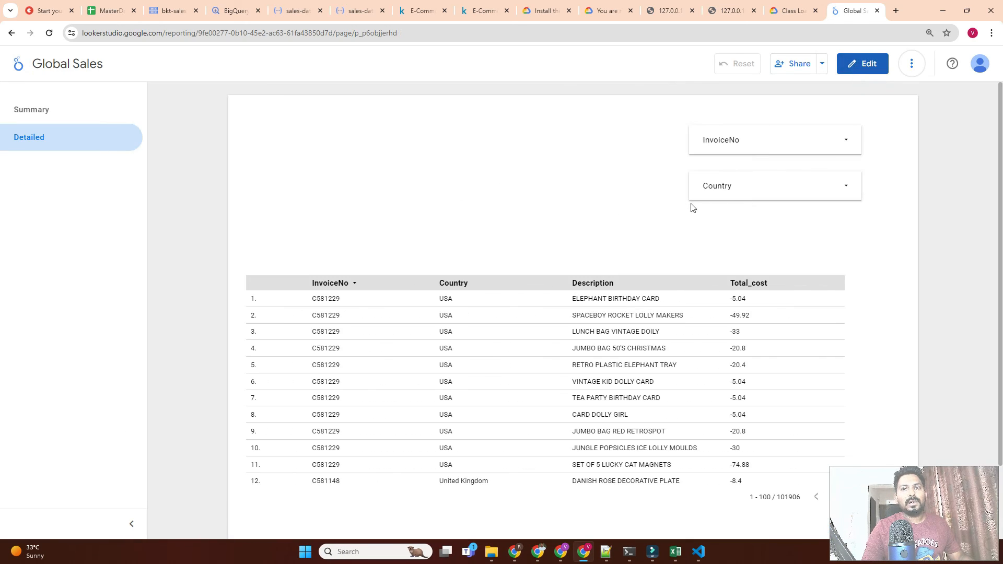
{"action": "left_click", "coordinate": [51, 110]}
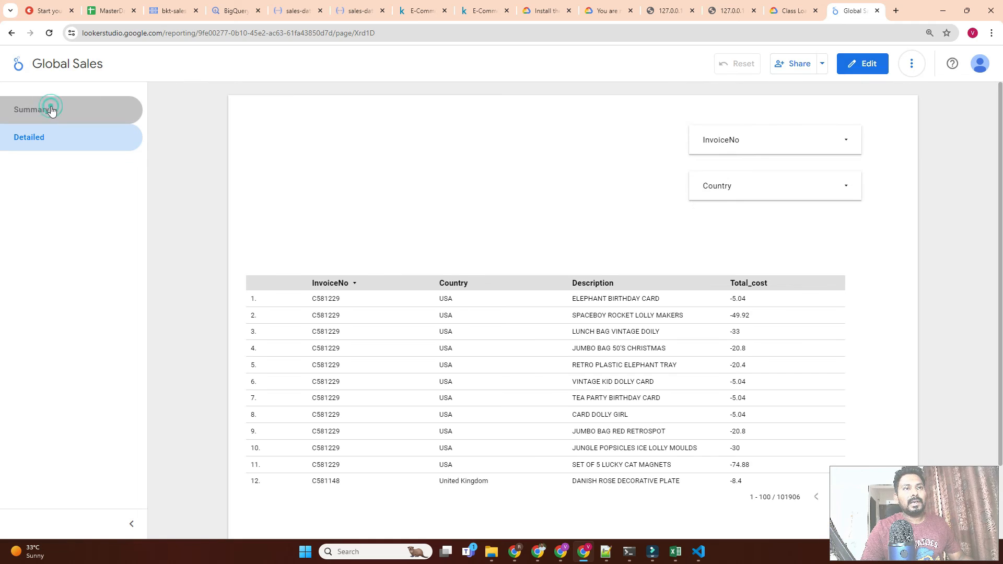
{"action": "scroll", "coordinate": [700, 343], "scroll_direction": "down", "scroll_amount": 2}
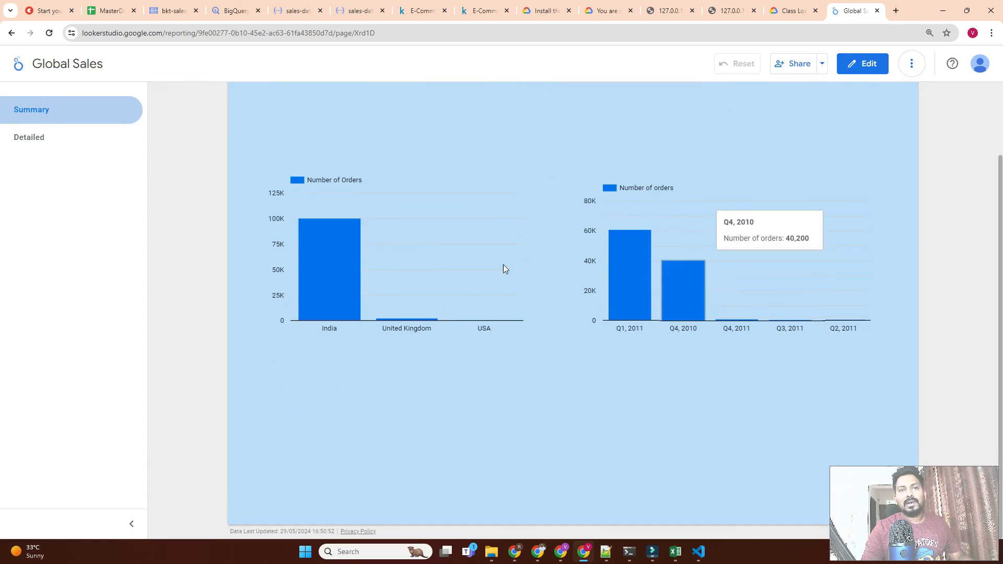
{"action": "left_click", "coordinate": [44, 139]}
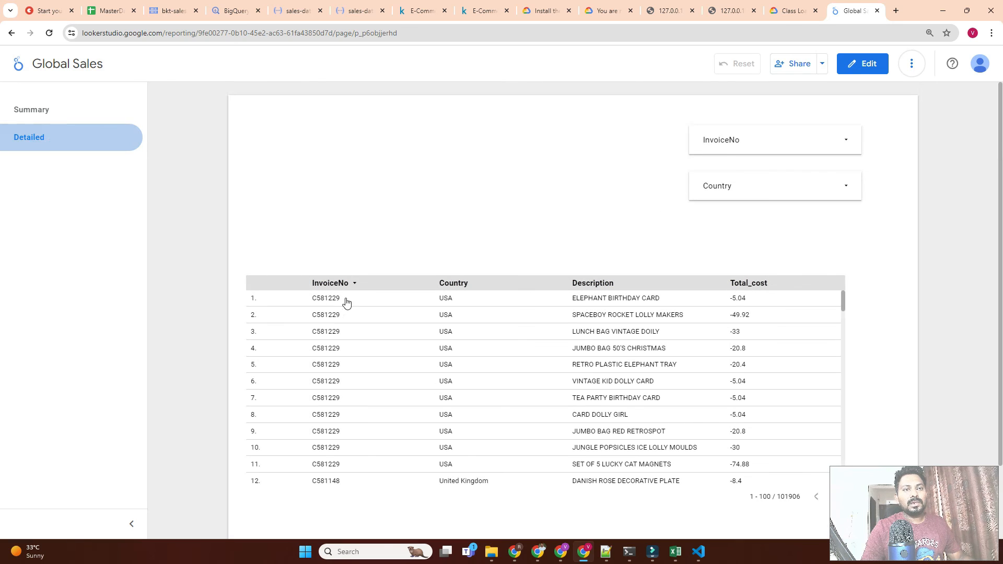
- Filter the table to the invoice number copied from its first row, using the InvoiceNo drop-down, and review the rows
{"action": "double_click", "coordinate": [346, 298]}
{"action": "key", "text": "ctrl+c"}
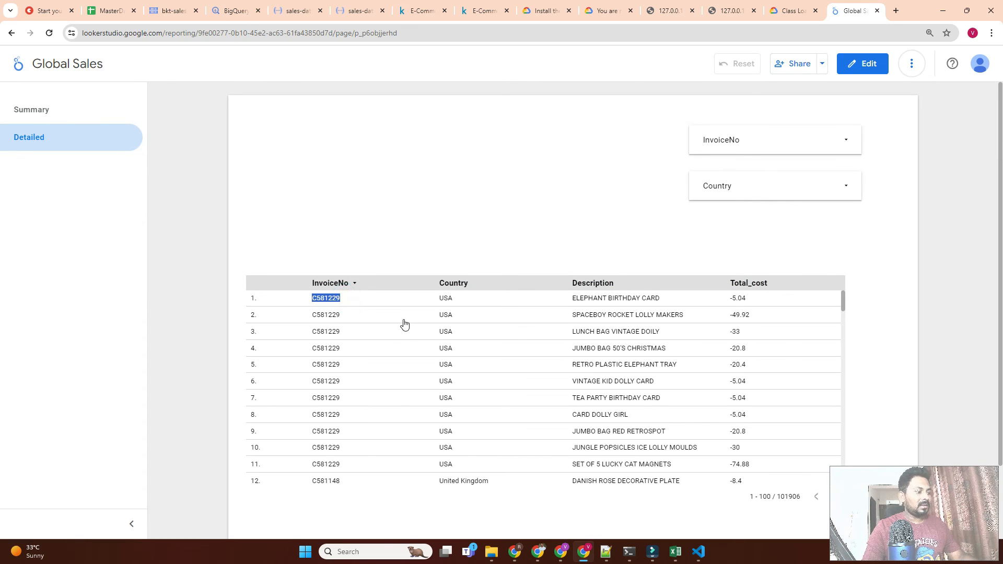
{"action": "left_click", "coordinate": [705, 139]}
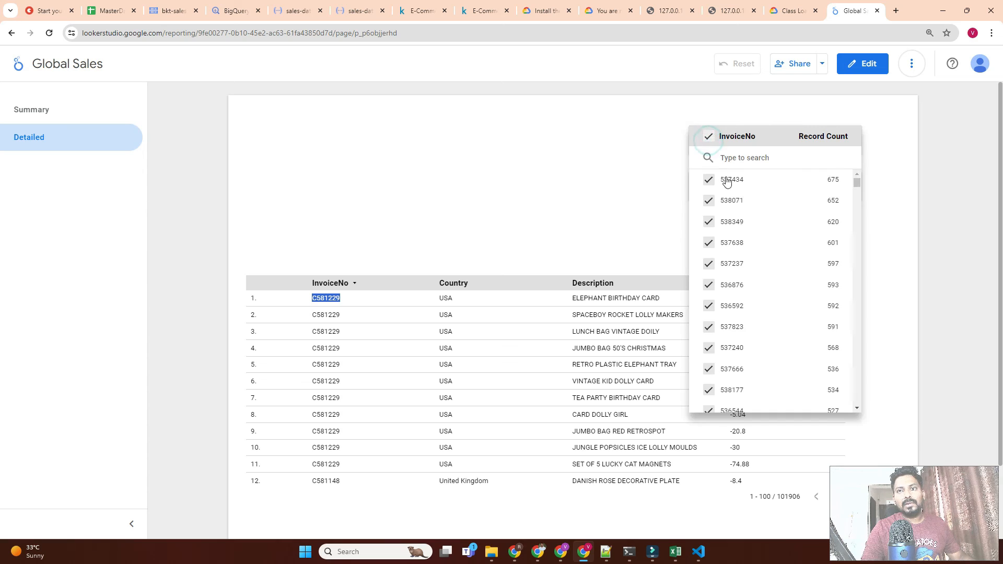
{"action": "left_click", "coordinate": [709, 181]}
{"action": "left_click", "coordinate": [708, 137]}
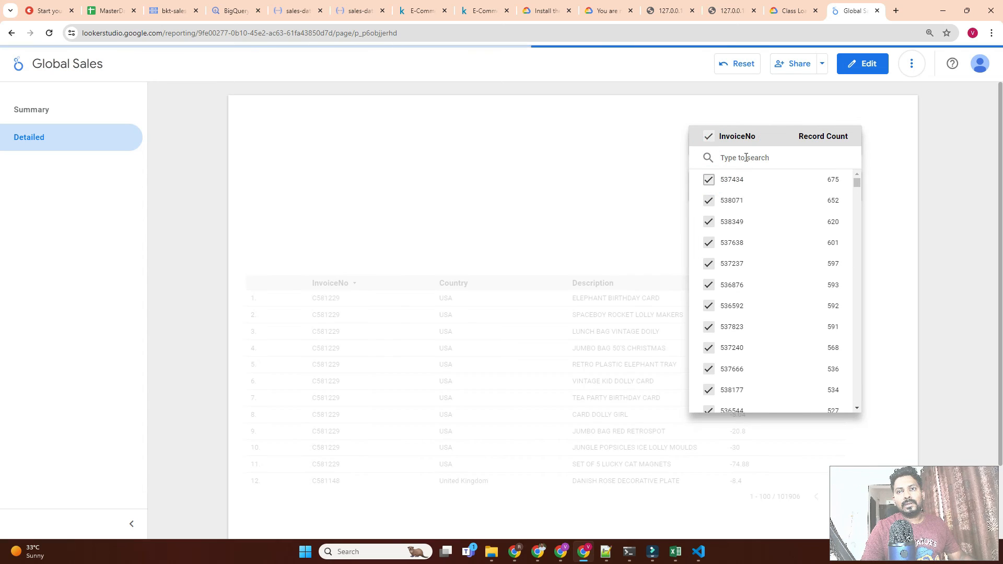
{"action": "left_click", "coordinate": [745, 157]}
{"action": "left_click", "coordinate": [708, 136]}
{"action": "left_click", "coordinate": [733, 155]}
{"action": "key", "text": "ctrl+v"}
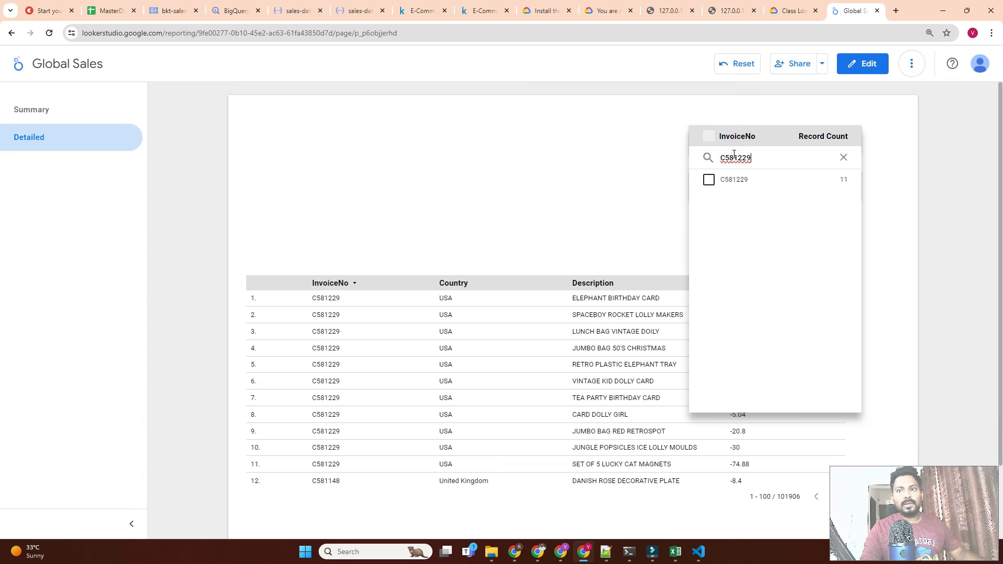
{"action": "left_click", "coordinate": [714, 181]}
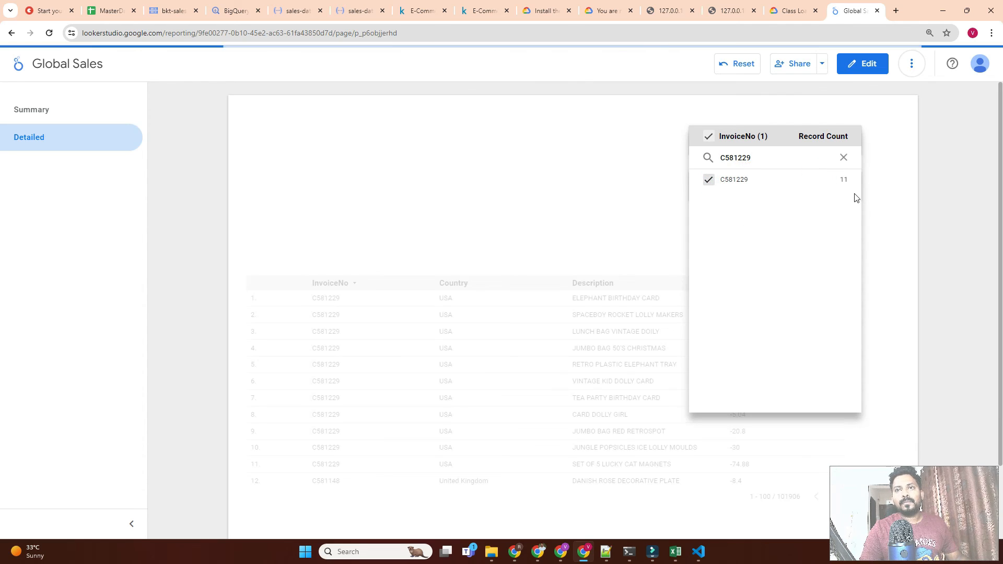
{"action": "left_click", "coordinate": [880, 220]}
{"action": "scroll", "coordinate": [841, 251], "scroll_direction": "down", "scroll_amount": 2}
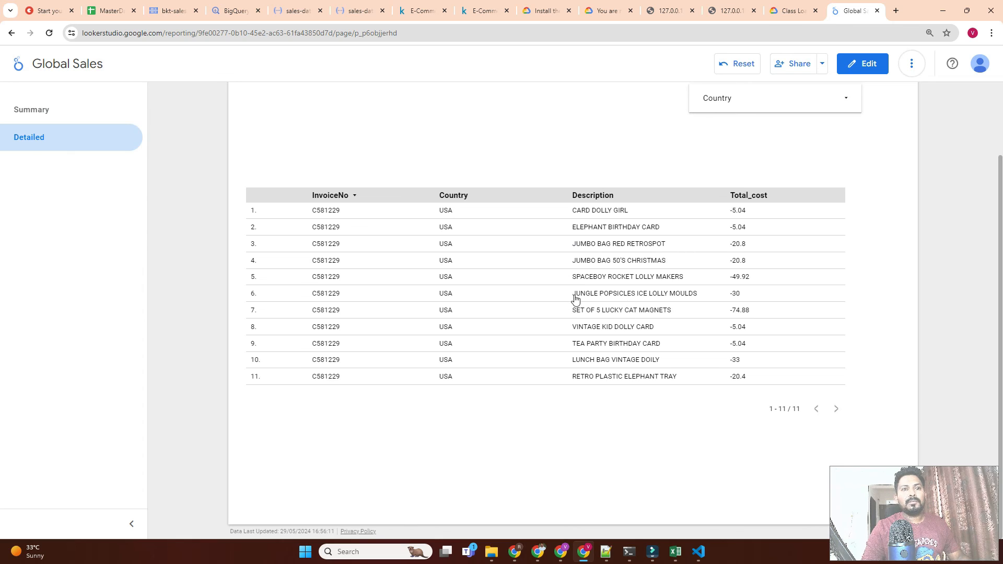
{"action": "scroll", "coordinate": [804, 146], "scroll_direction": "up", "scroll_amount": 2}
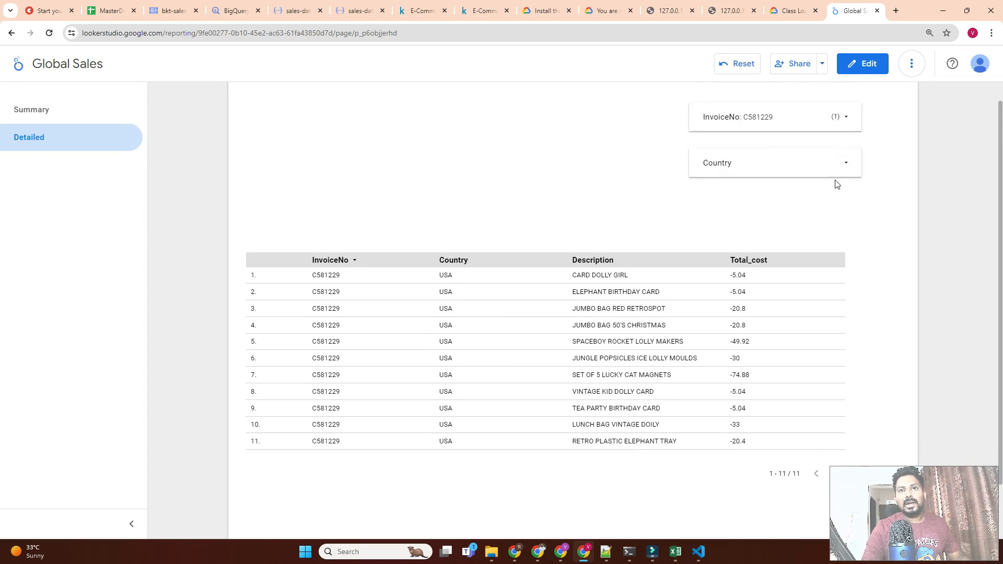
- Clear the InvoiceNo filter by selecting all invoice numbers again
{"action": "left_click", "coordinate": [817, 142]}
{"action": "left_click", "coordinate": [709, 137]}
{"action": "left_click", "coordinate": [895, 149]}
- Filter the table to USA by excluding India and United Kingdom in the Country drop-down, and review the rows
{"action": "left_click", "coordinate": [751, 187]}
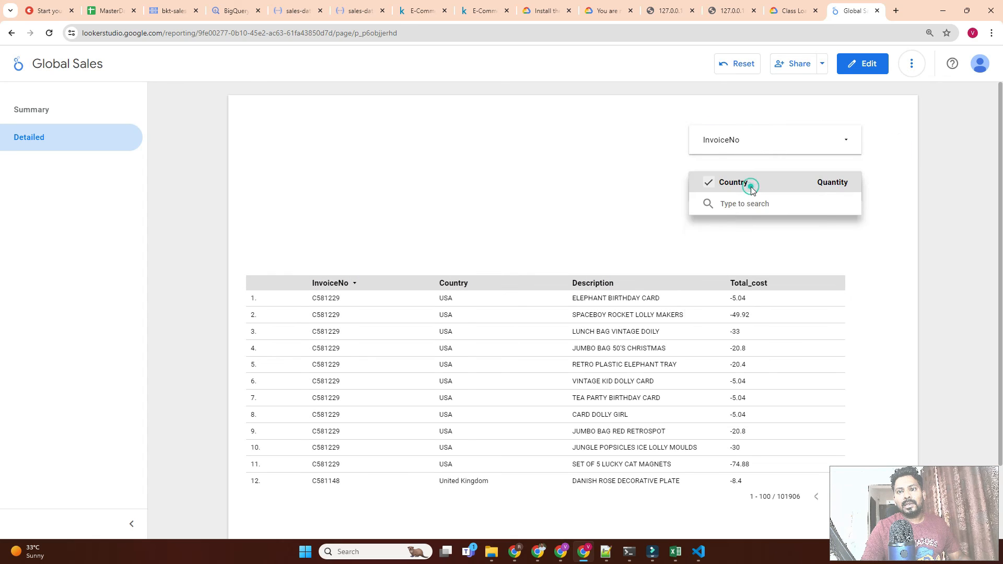
{"action": "left_click", "coordinate": [708, 225]}
{"action": "left_click", "coordinate": [709, 246]}
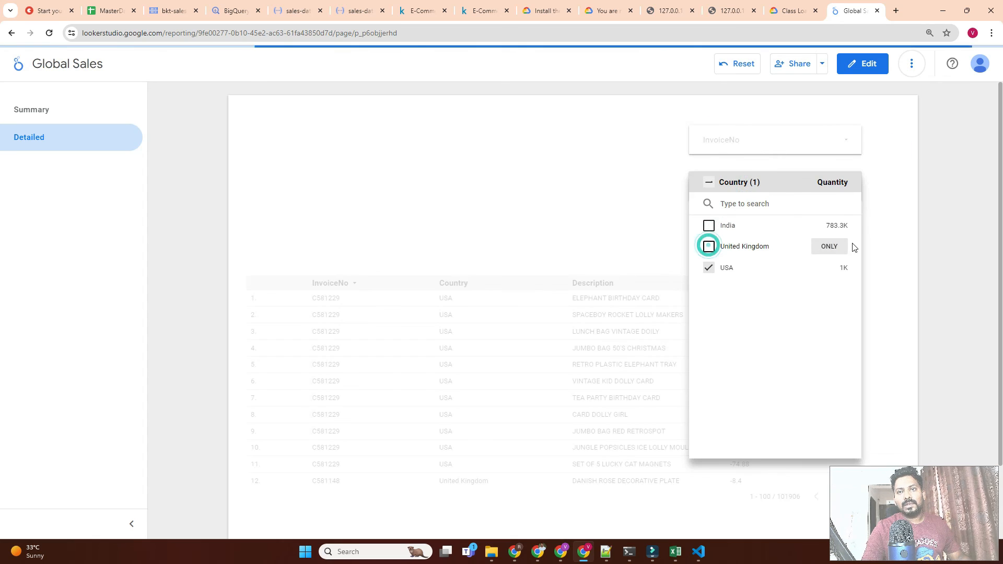
{"action": "left_click", "coordinate": [878, 232]}
{"action": "scroll", "coordinate": [758, 298], "scroll_direction": "down", "scroll_amount": 2}
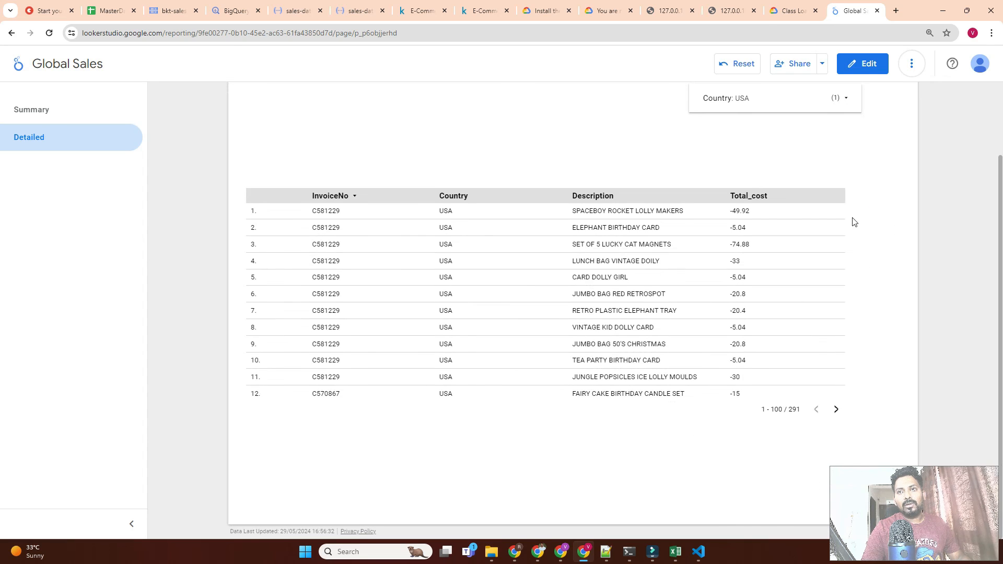
{"action": "left_click_drag", "start_coordinate": [845, 214], "coordinate": [855, 157]}
- Return the report to edit mode and set the Detailed page's background to light blue in the current page settings
{"action": "left_click", "coordinate": [864, 63]}
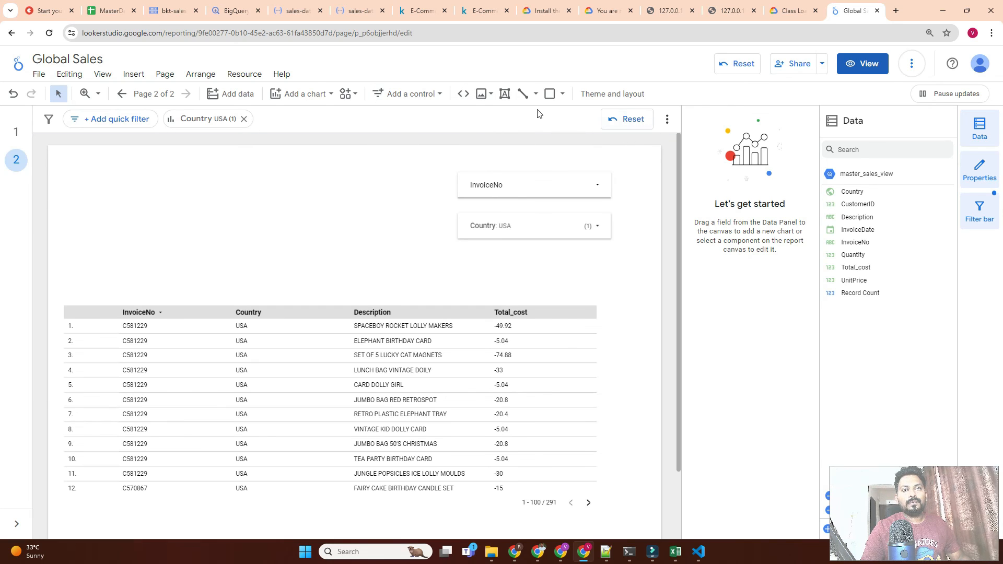
{"action": "left_click", "coordinate": [153, 94]}
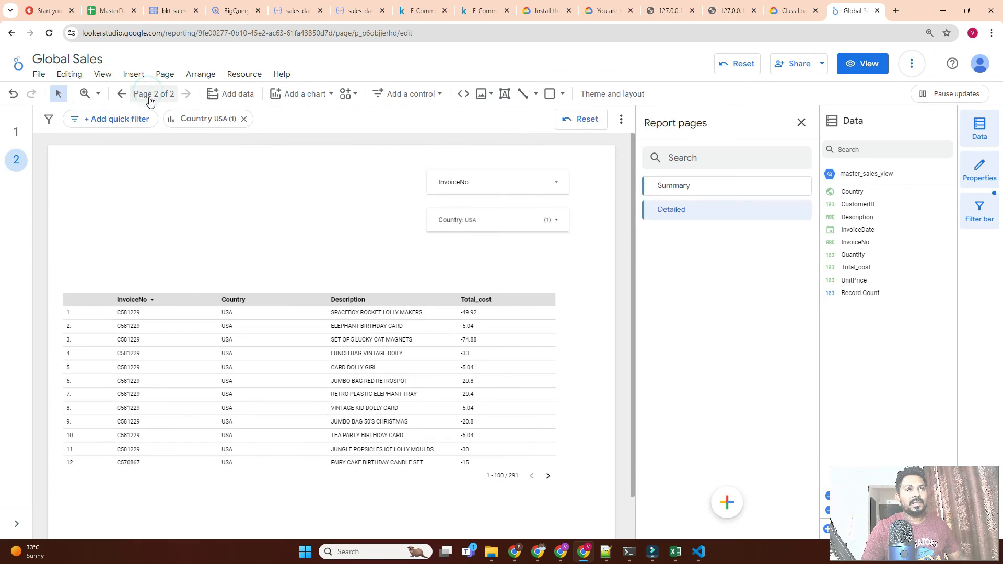
{"action": "left_click", "coordinate": [165, 74]}
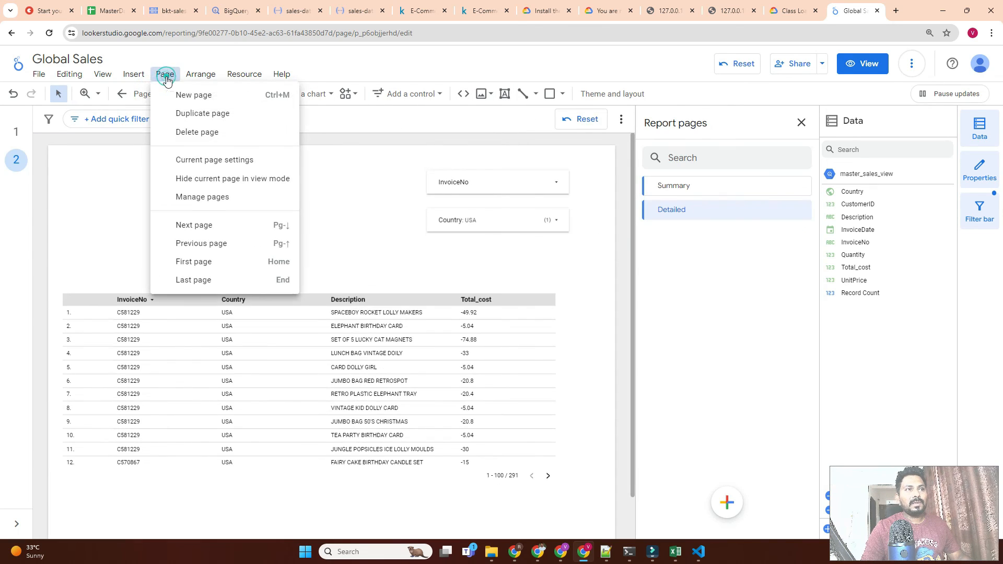
{"action": "left_click", "coordinate": [206, 160]}
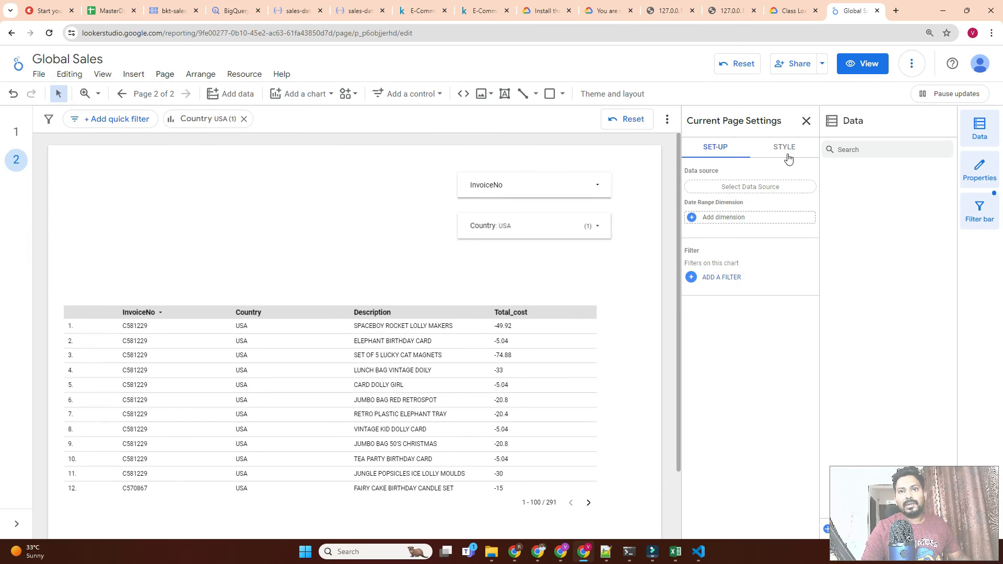
{"action": "left_click", "coordinate": [784, 148]}
{"action": "left_click", "coordinate": [695, 186]}
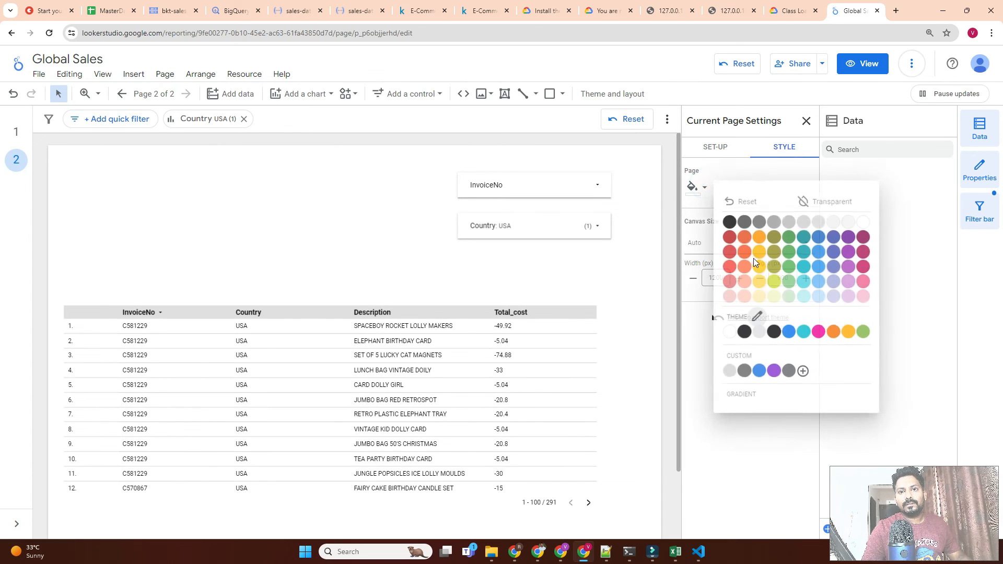
{"action": "left_click", "coordinate": [817, 296]}
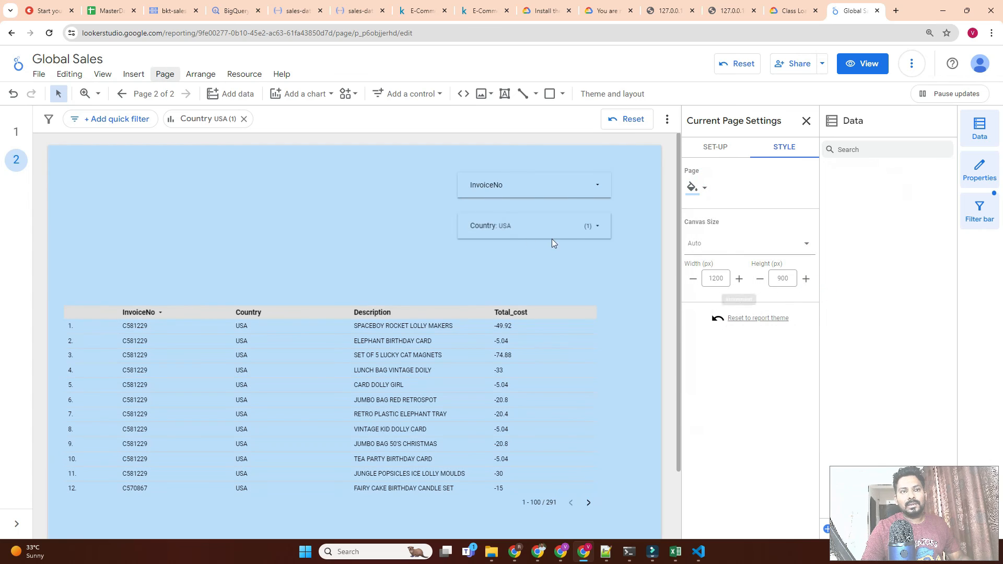
{"action": "scroll", "coordinate": [312, 201], "scroll_direction": "down", "scroll_amount": 1}
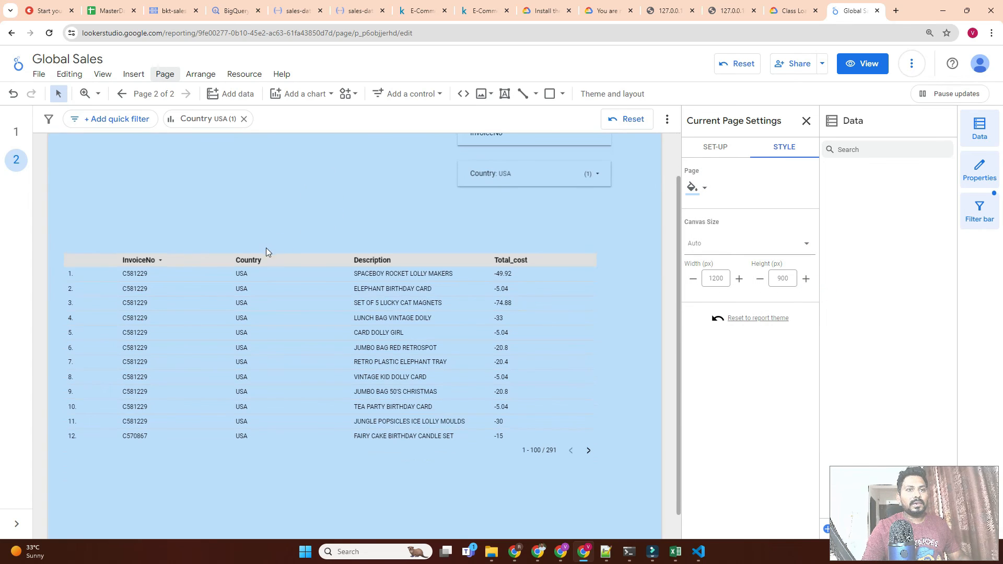
- Set the header background colour of the invoice table on the Detailed page to yellow
{"action": "left_click", "coordinate": [270, 277]}
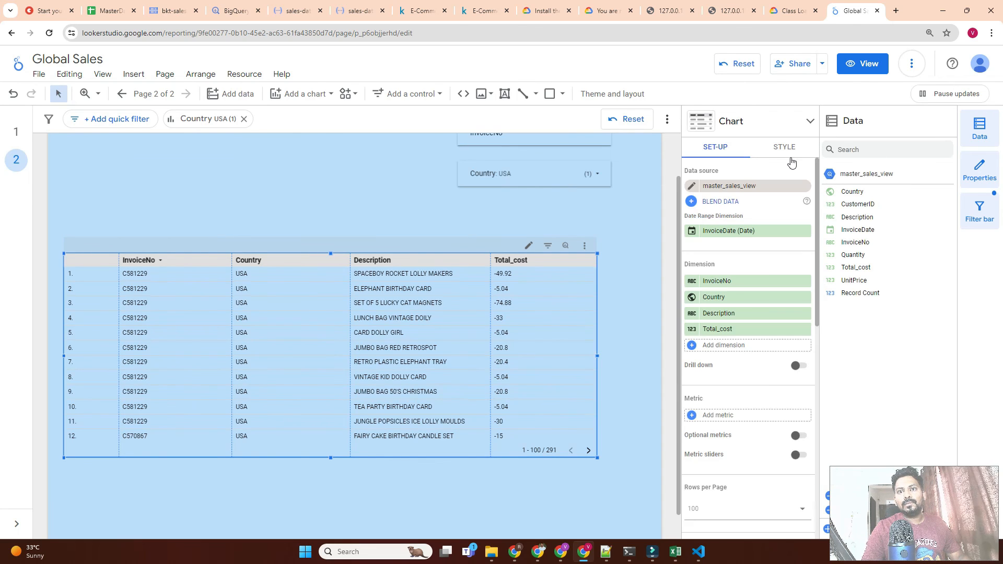
{"action": "left_click", "coordinate": [781, 147]}
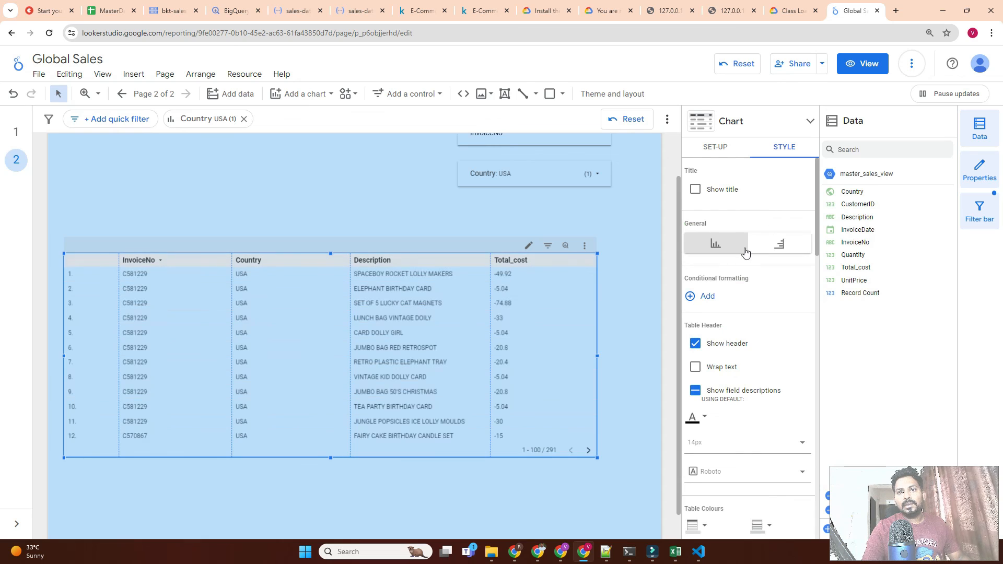
{"action": "scroll", "coordinate": [752, 259], "scroll_direction": "down", "scroll_amount": 2}
{"action": "scroll", "coordinate": [757, 266], "scroll_direction": "down", "scroll_amount": 3}
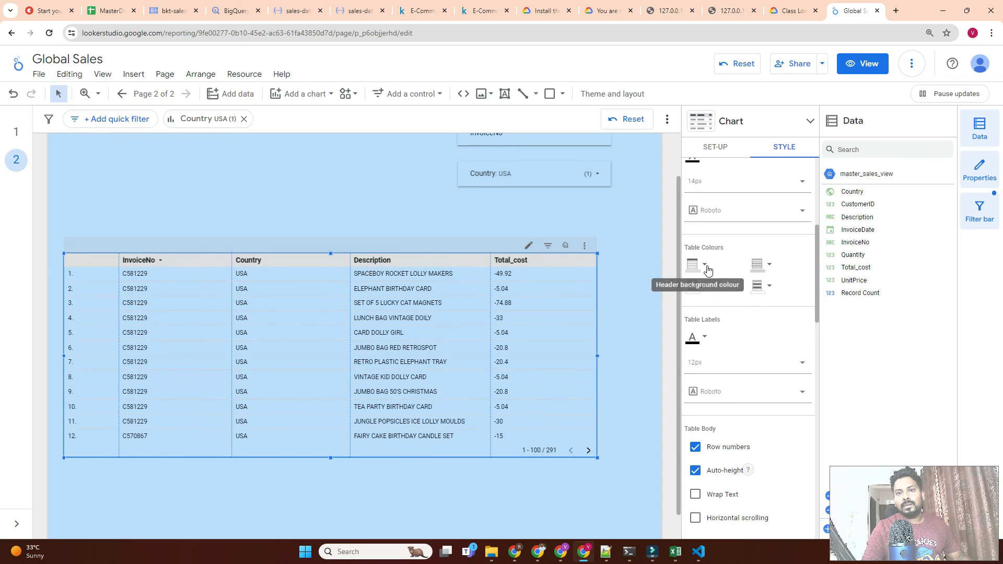
{"action": "left_click", "coordinate": [706, 266]}
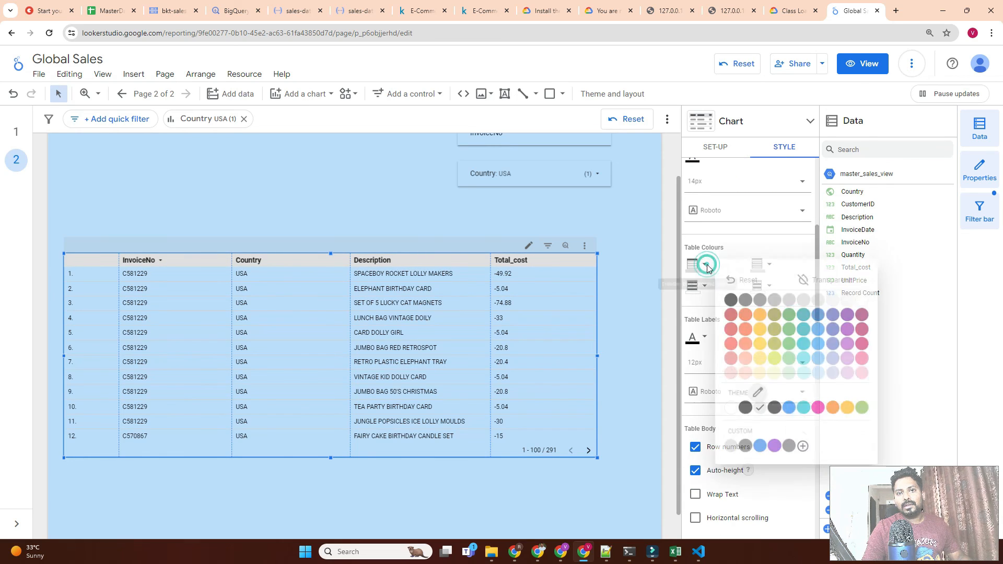
{"action": "left_click", "coordinate": [730, 299]}
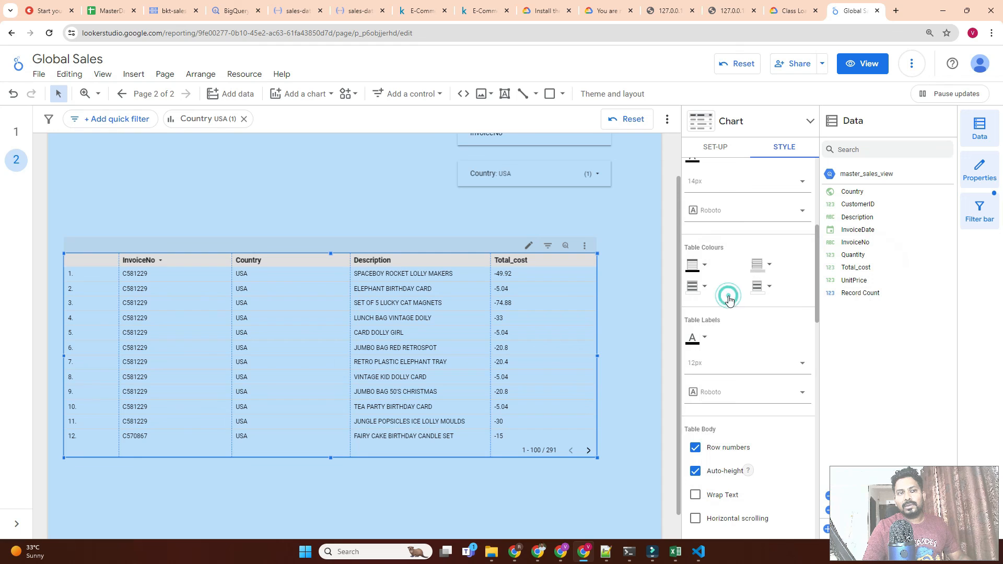
{"action": "left_click", "coordinate": [705, 266]}
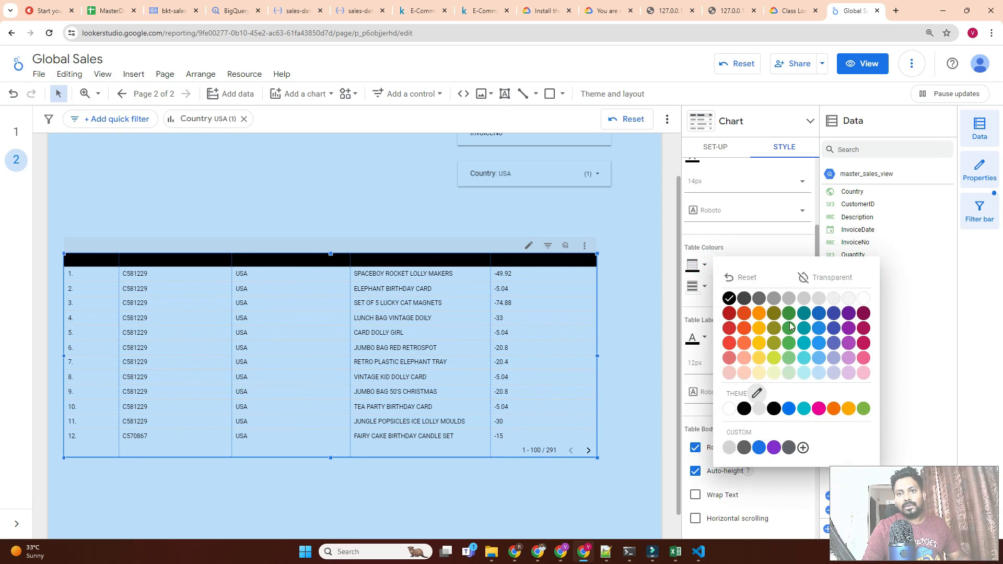
{"action": "left_click", "coordinate": [761, 358]}
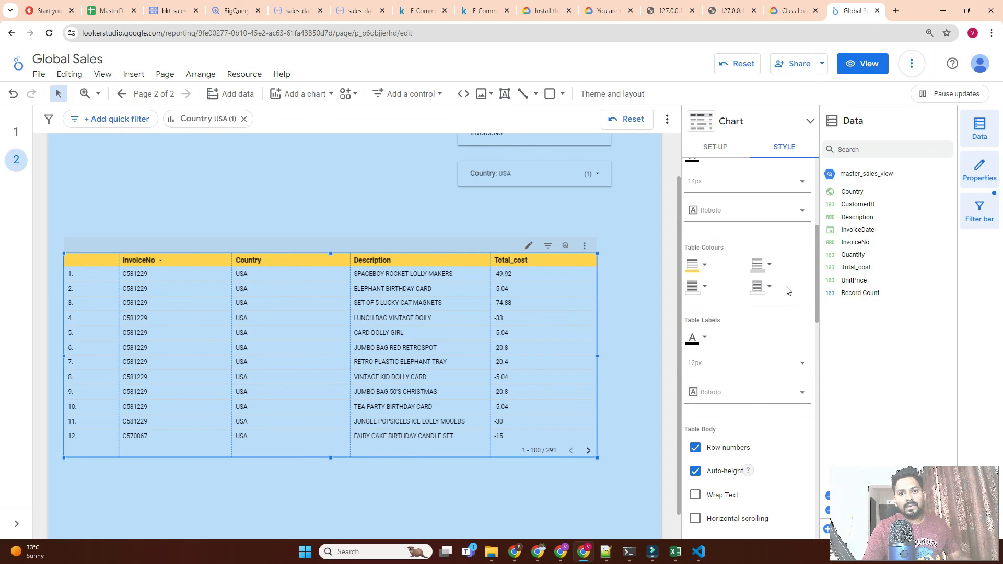
- Set the invoice table's background to a medium blue, darker than the page's light blue
{"action": "scroll", "coordinate": [720, 296], "scroll_direction": "down", "scroll_amount": 4}
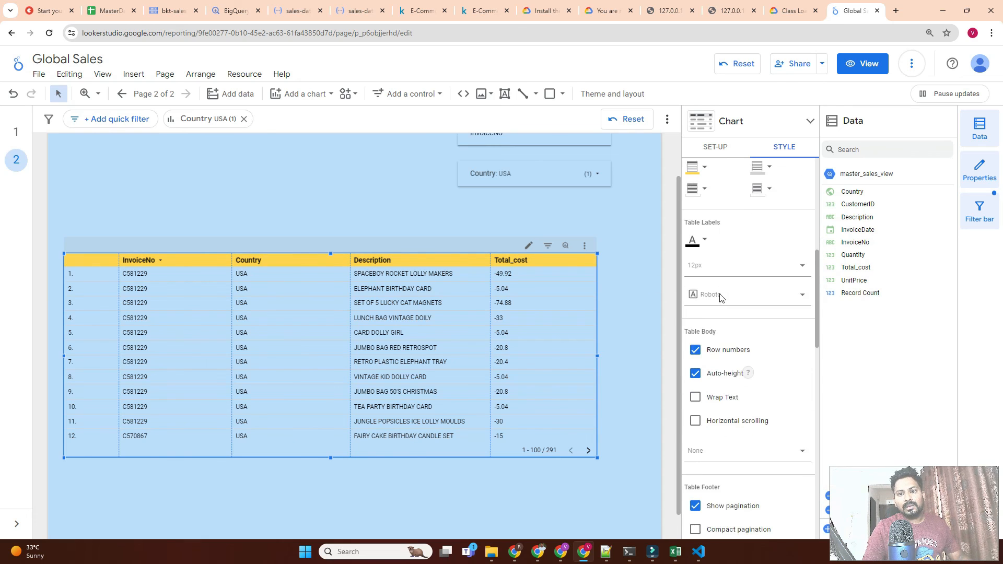
{"action": "scroll", "coordinate": [721, 297], "scroll_direction": "down", "scroll_amount": 3}
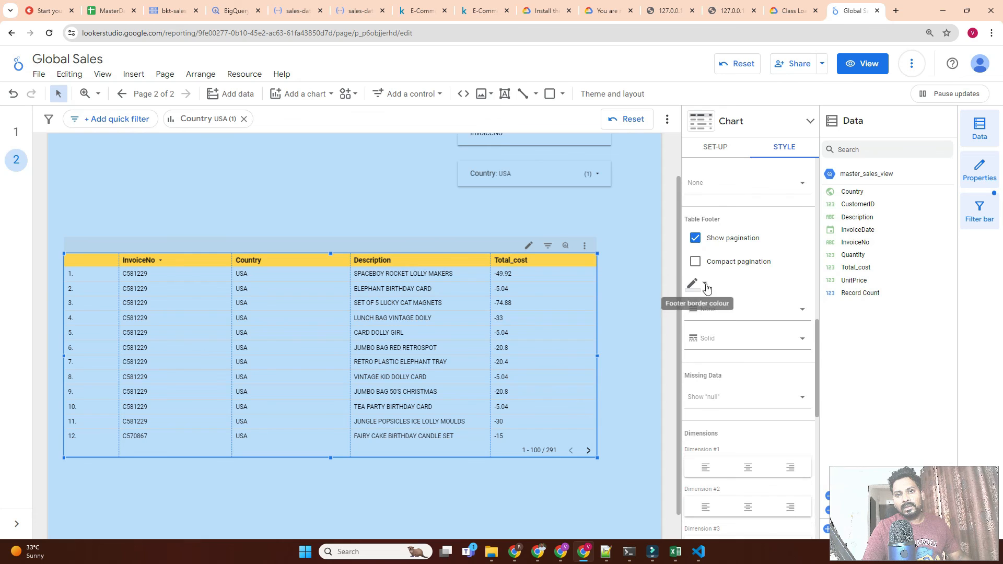
{"action": "scroll", "coordinate": [715, 279], "scroll_direction": "down", "scroll_amount": 8}
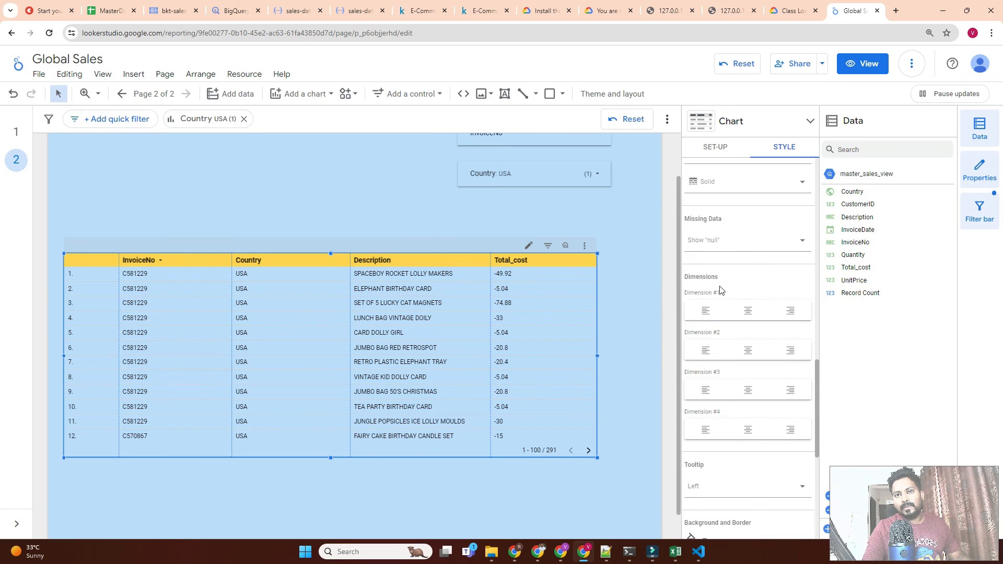
{"action": "left_click", "coordinate": [699, 225]}
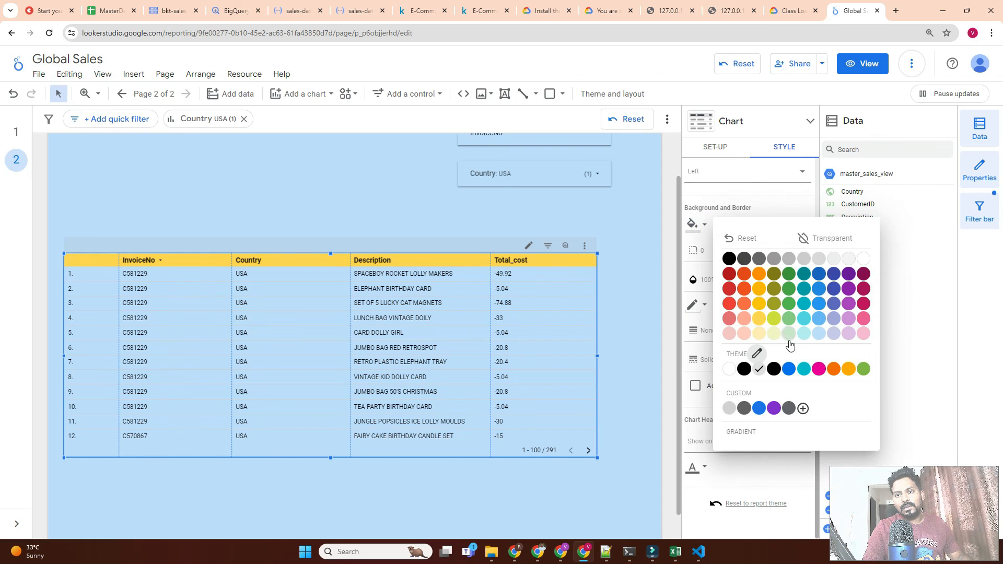
{"action": "left_click", "coordinate": [818, 318]}
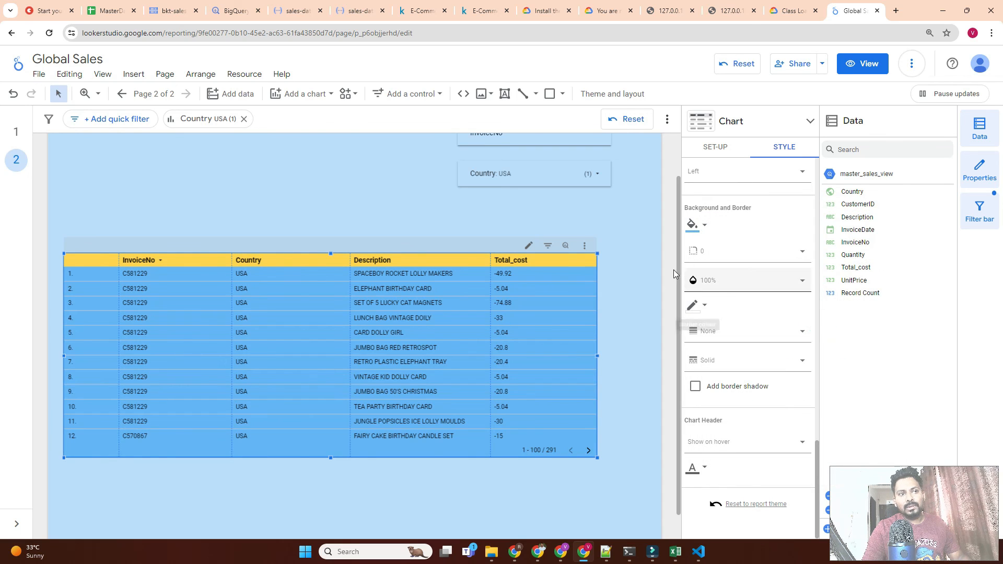
{"action": "scroll", "coordinate": [640, 243], "scroll_direction": "up", "scroll_amount": 1}
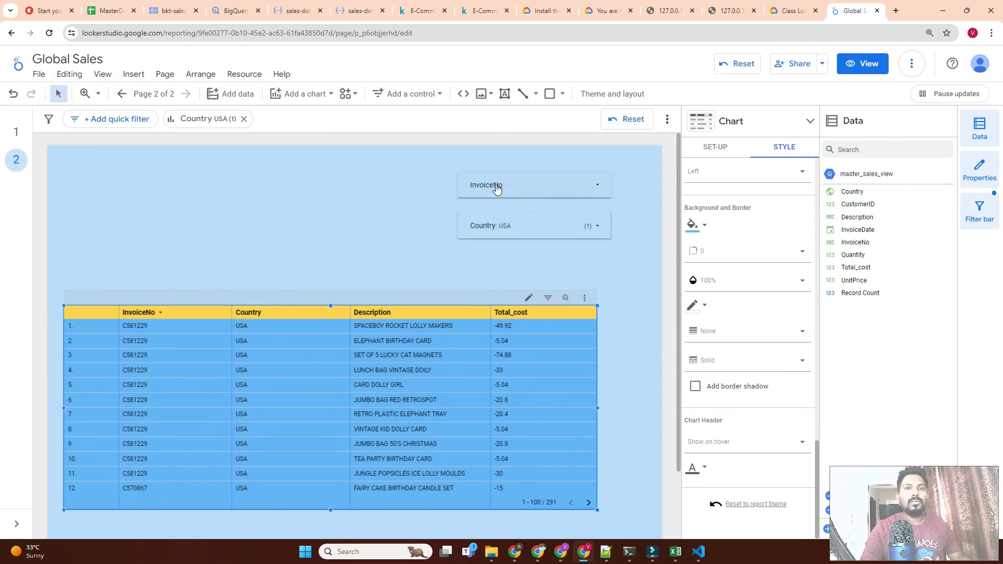
- From the Summary page, open the report's scheduled email delivery and send the Summary and Detailed pages to the default recipient immediately
{"action": "left_click", "coordinate": [16, 131]}
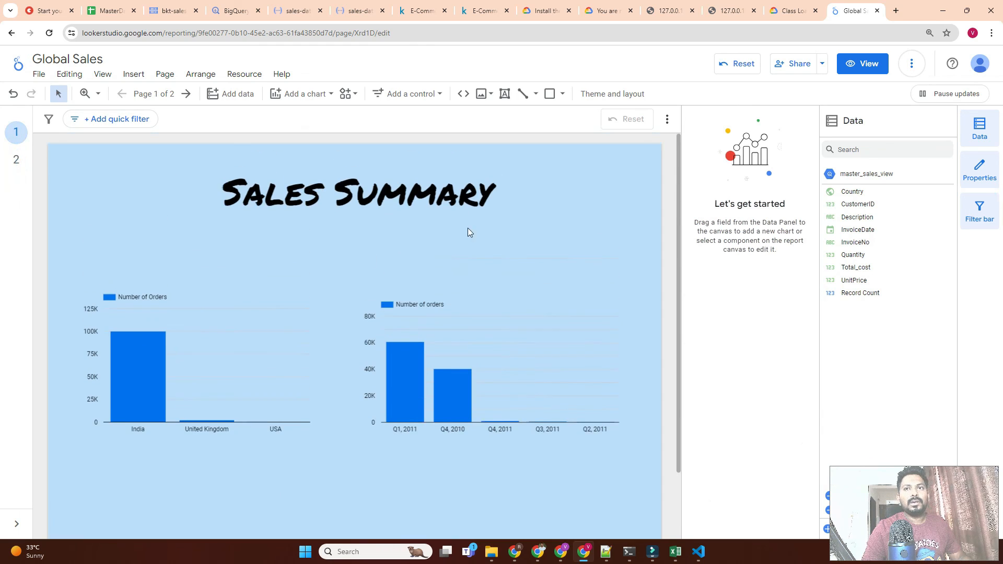
{"action": "left_click", "coordinate": [823, 63]}
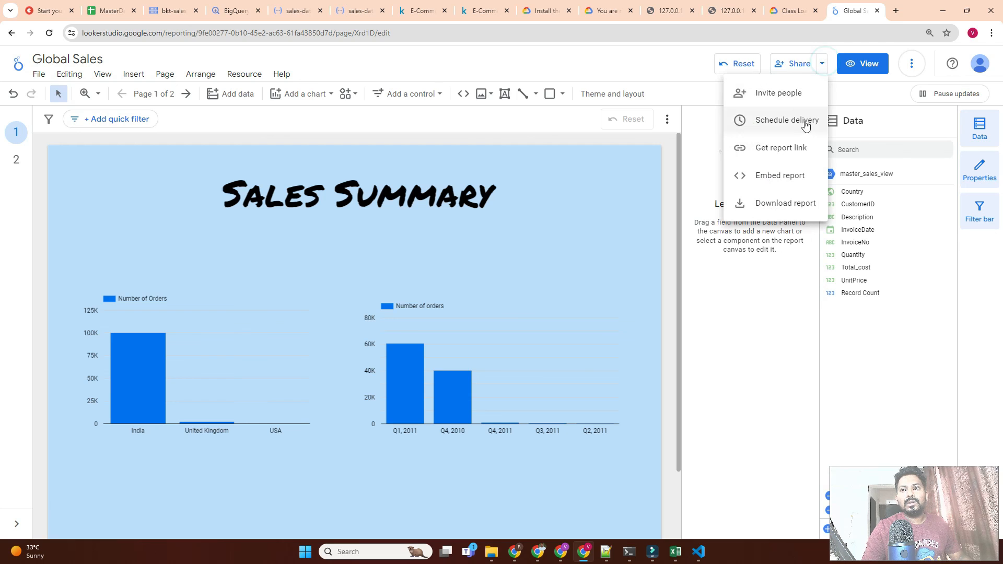
{"action": "left_click", "coordinate": [771, 119]}
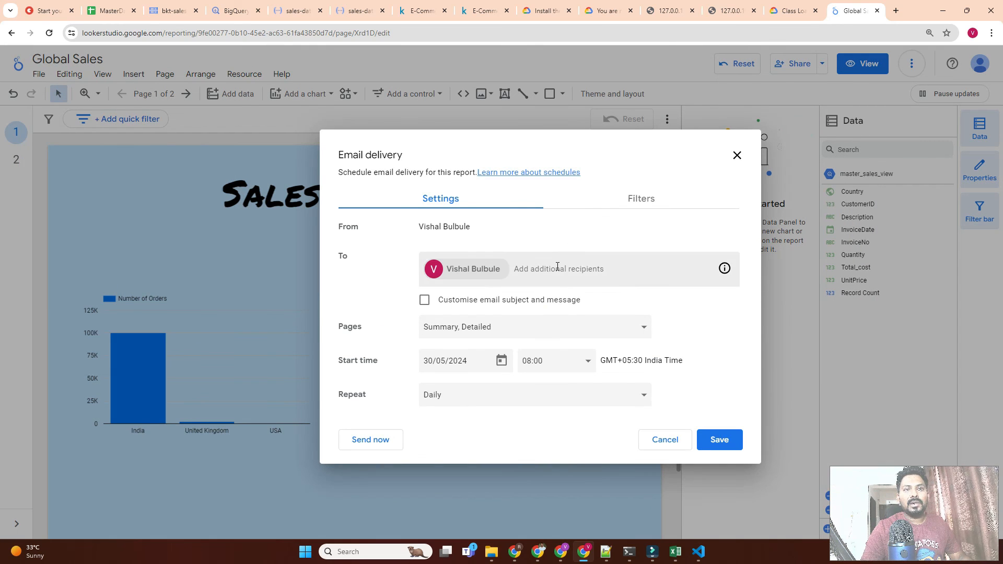
{"action": "left_click", "coordinate": [556, 268]}
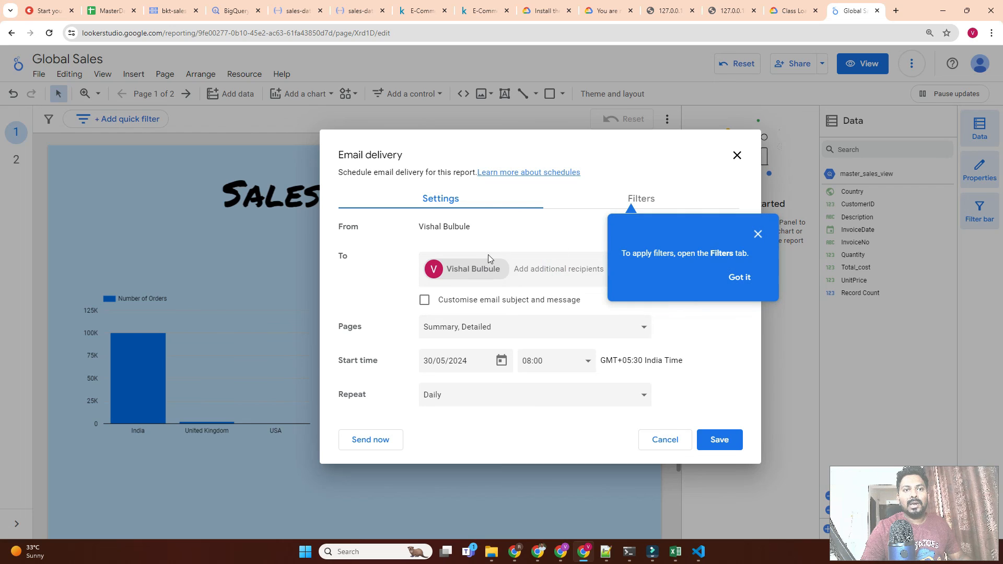
{"action": "left_click", "coordinate": [557, 275]}
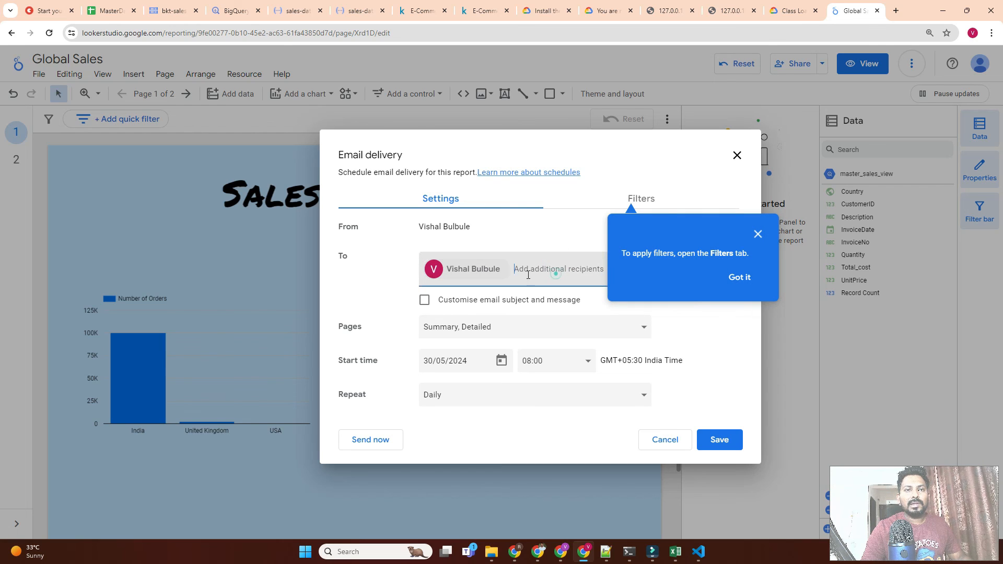
{"action": "left_click", "coordinate": [539, 268]}
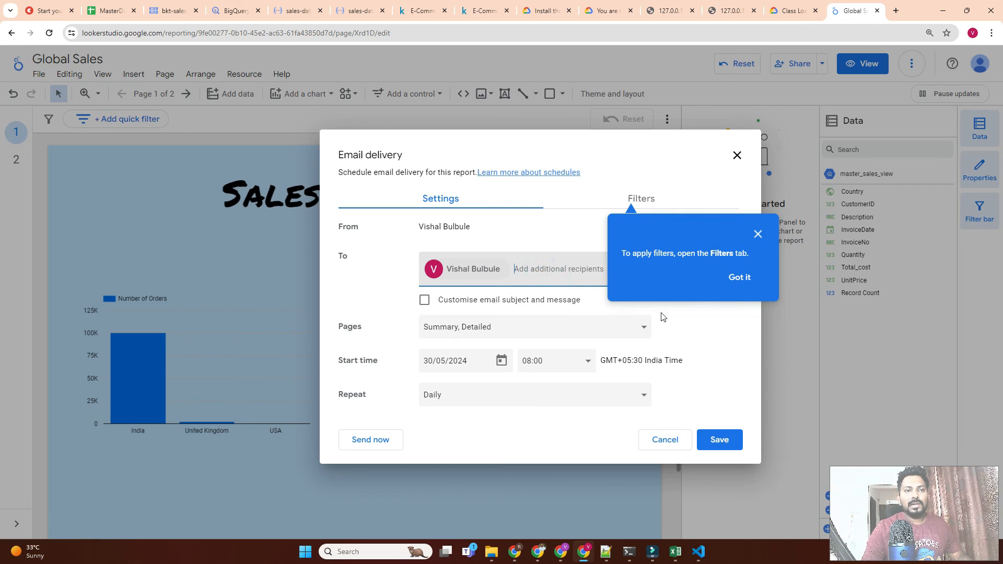
{"action": "left_click", "coordinate": [702, 311]}
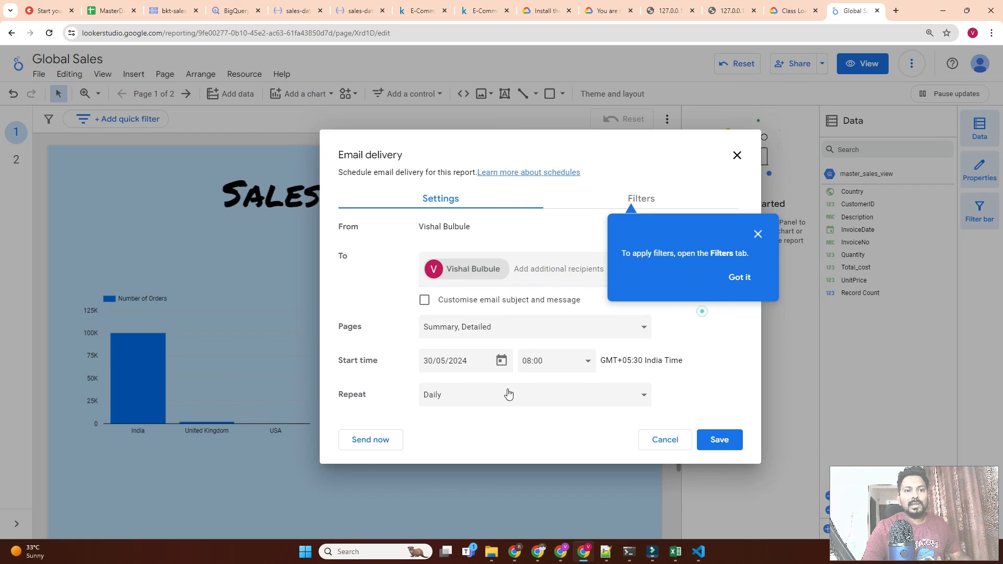
{"action": "left_click", "coordinate": [383, 445]}
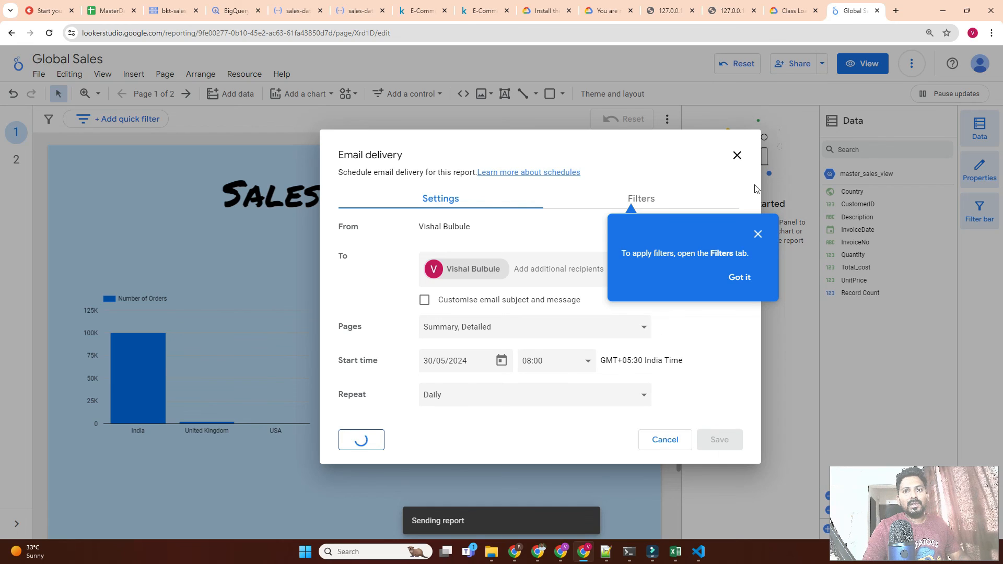
{"action": "left_click", "coordinate": [737, 155]}
- Switch to Gmail in a new browser tab and review the Summary and Detailed pages in the delivered Global Sales email
{"action": "left_click", "coordinate": [895, 11]}
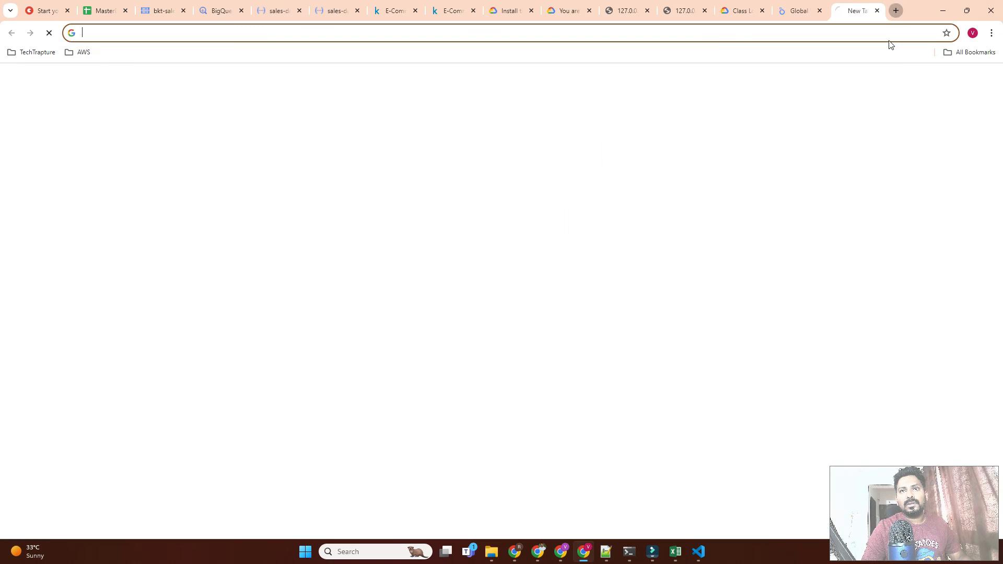
{"action": "left_click", "coordinate": [906, 84]}
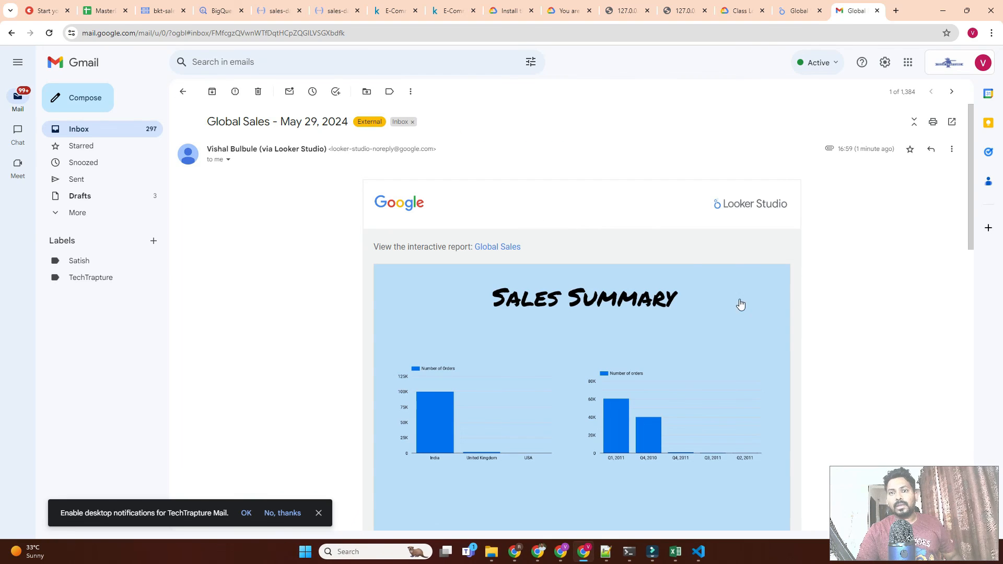
{"action": "scroll", "coordinate": [674, 216], "scroll_direction": "down", "scroll_amount": 3}
{"action": "scroll", "coordinate": [677, 220], "scroll_direction": "up", "scroll_amount": 3}
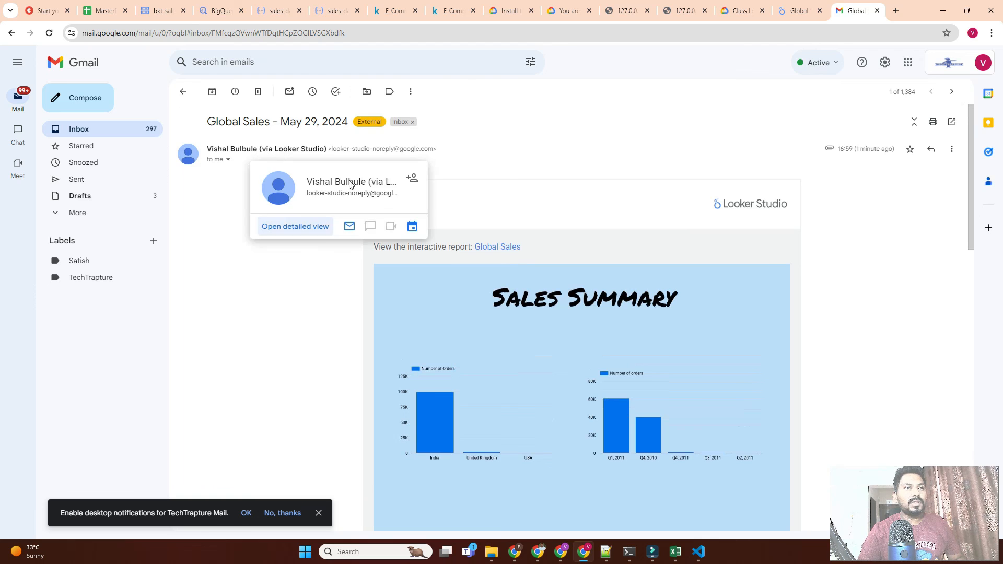
{"action": "scroll", "coordinate": [647, 293], "scroll_direction": "down", "scroll_amount": 3}
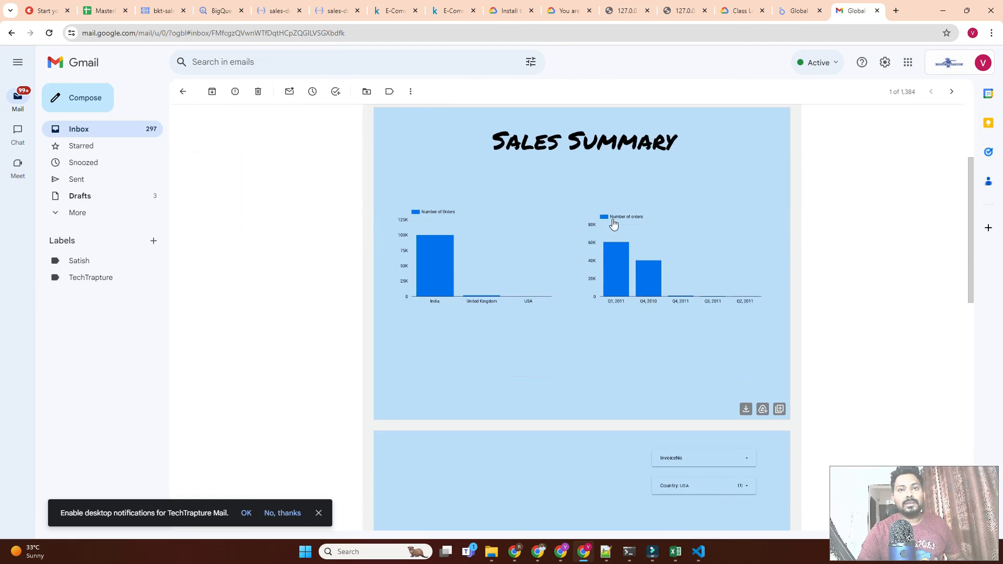
{"action": "scroll", "coordinate": [610, 222], "scroll_direction": "down", "scroll_amount": 4}
{"action": "scroll", "coordinate": [632, 243], "scroll_direction": "down", "scroll_amount": 2}
{"action": "scroll", "coordinate": [633, 245], "scroll_direction": "down", "scroll_amount": 5}
{"action": "scroll", "coordinate": [648, 242], "scroll_direction": "up", "scroll_amount": 6}
{"action": "scroll", "coordinate": [663, 289], "scroll_direction": "up", "scroll_amount": 5}
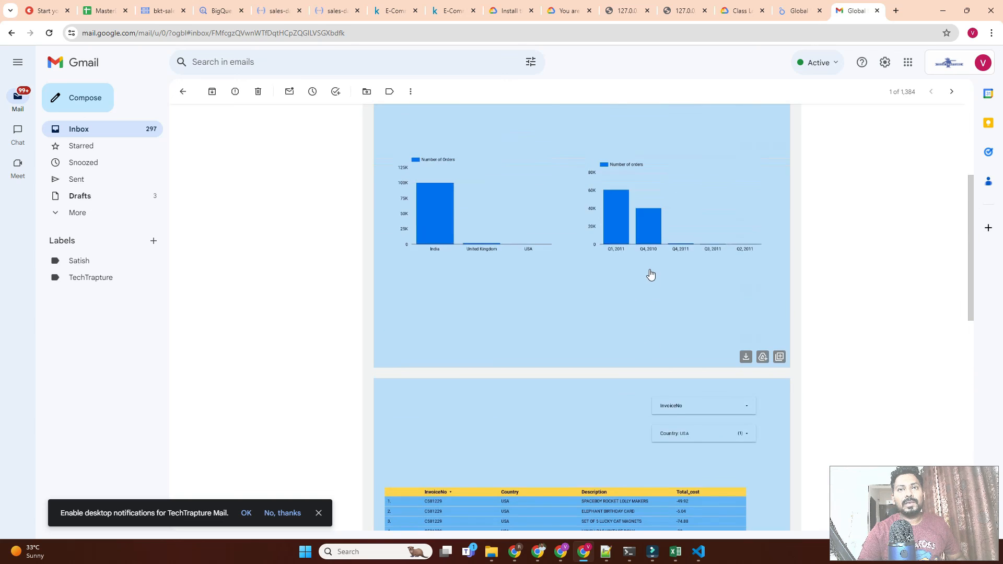
{"action": "scroll", "coordinate": [588, 287], "scroll_direction": "up", "scroll_amount": 2}
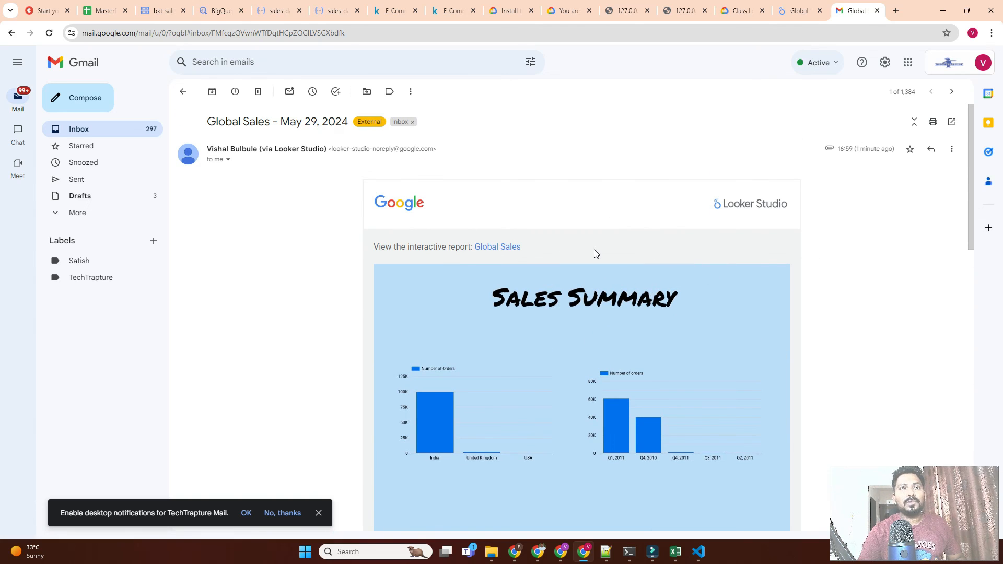
{"action": "scroll", "coordinate": [594, 253], "scroll_direction": "down", "scroll_amount": 1}
{"action": "scroll", "coordinate": [588, 255], "scroll_direction": "up", "scroll_amount": 1}
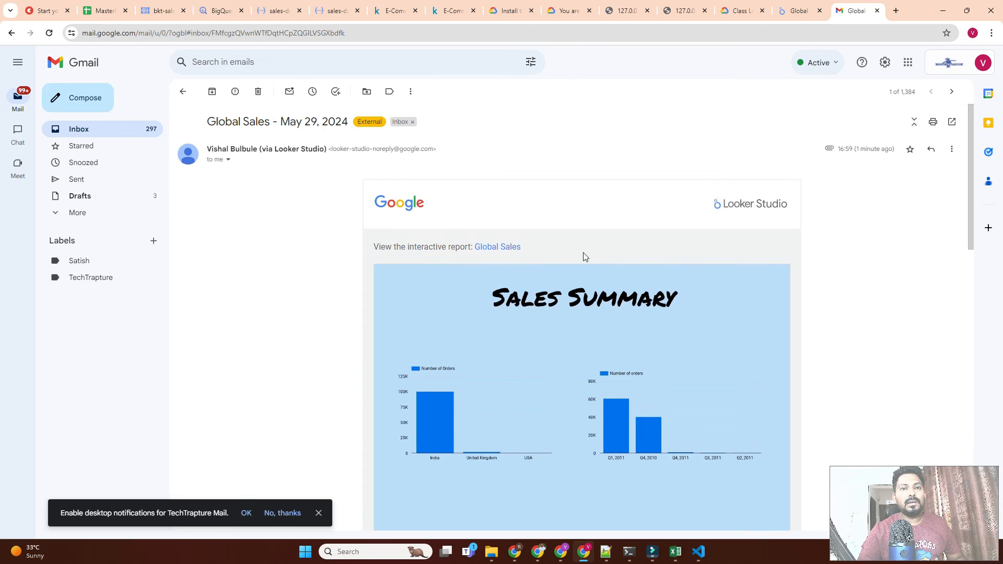
- Look through the delivered email down to its PDF attachment, and open the interactive Global Sales report from its link
{"action": "scroll", "coordinate": [584, 257], "scroll_direction": "down", "scroll_amount": 12}
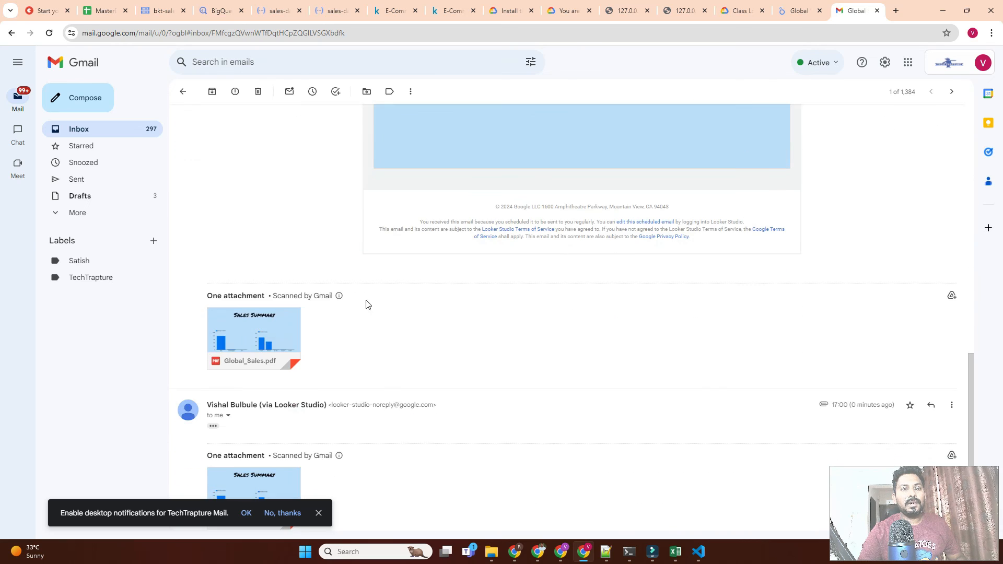
{"action": "scroll", "coordinate": [517, 278], "scroll_direction": "up", "scroll_amount": 8}
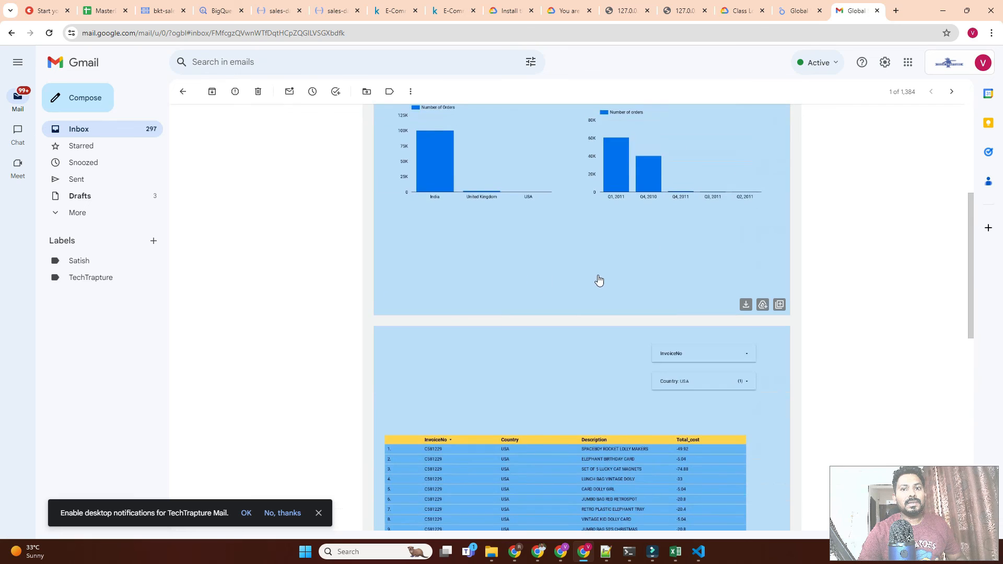
{"action": "scroll", "coordinate": [599, 280], "scroll_direction": "up", "scroll_amount": 5}
{"action": "left_click", "coordinate": [489, 246]}
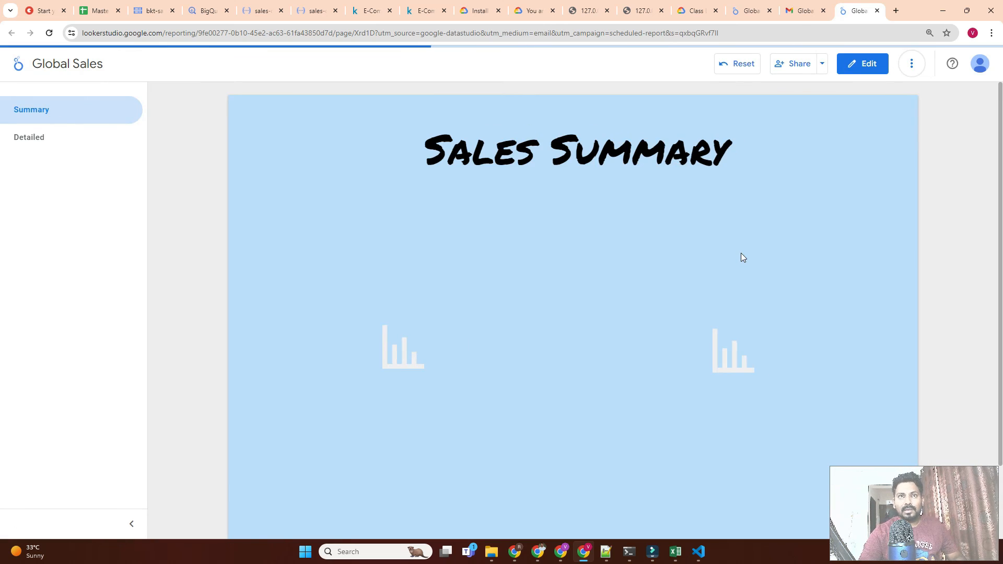
- Review the local upload app's browser pages for uk.csv and IN.csv and its Flask code in main.py in VS Code
{"action": "left_click", "coordinate": [586, 11]}
{"action": "left_click", "coordinate": [623, 13]}
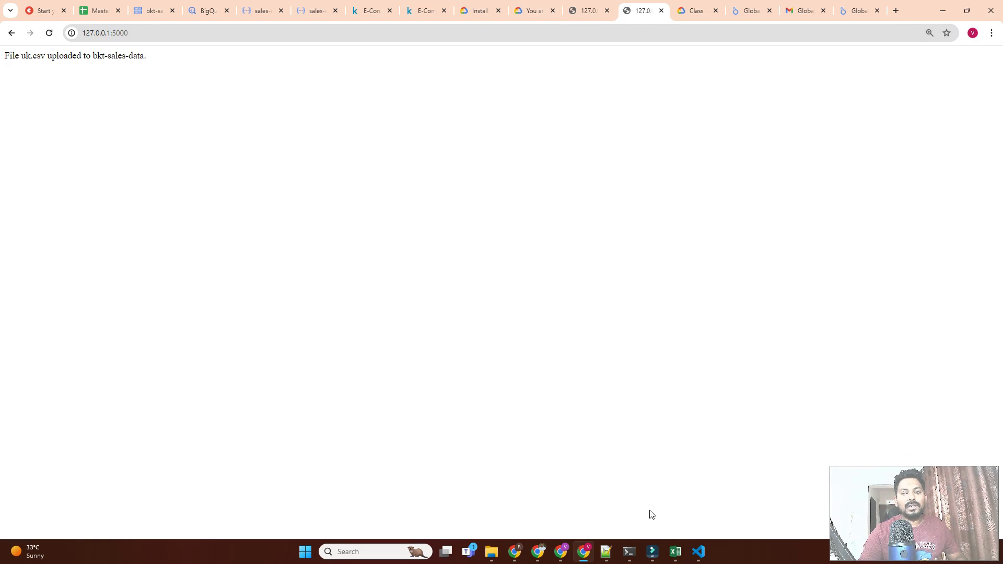
{"action": "left_click", "coordinate": [698, 551]}
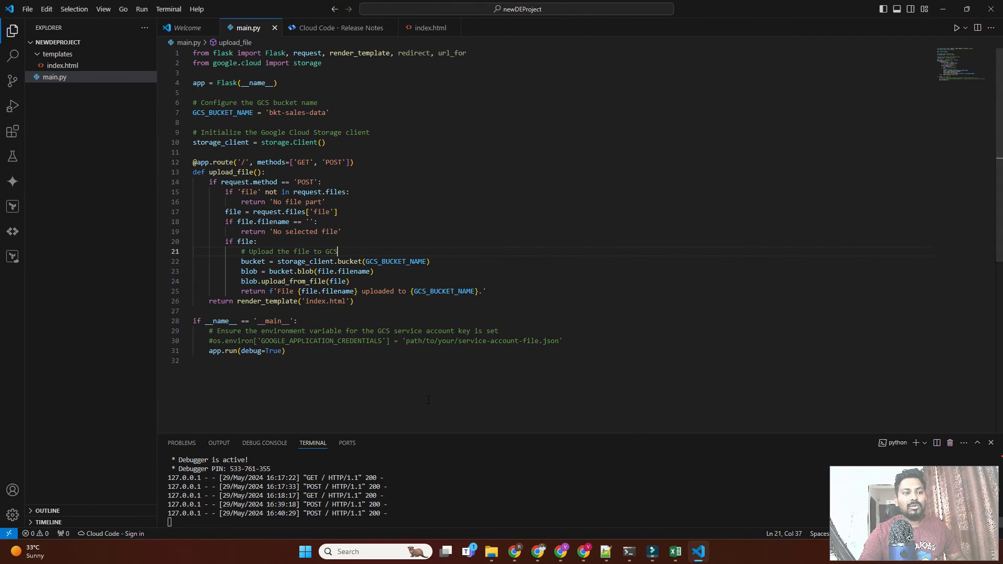
{"action": "left_click", "coordinate": [503, 240]}
{"action": "left_click", "coordinate": [483, 206]}
{"action": "left_click", "coordinate": [405, 190]}
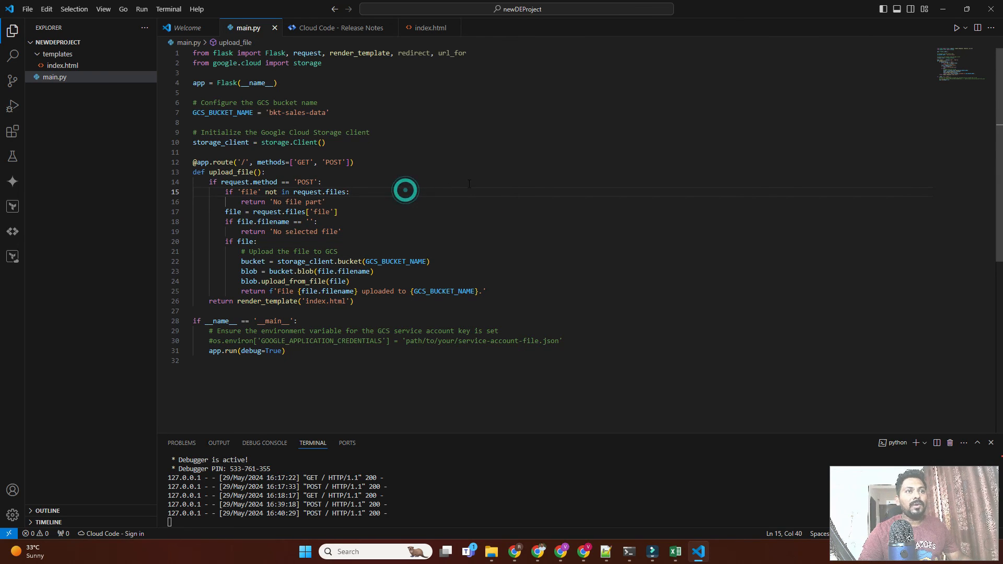
{"action": "key", "text": "alt+Tab"}
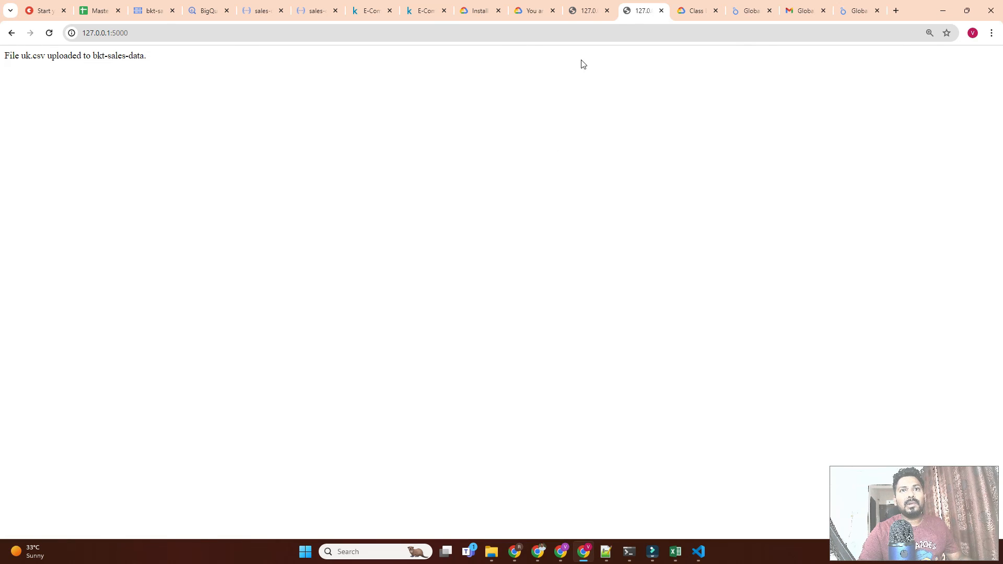
{"action": "left_click", "coordinate": [585, 9]}
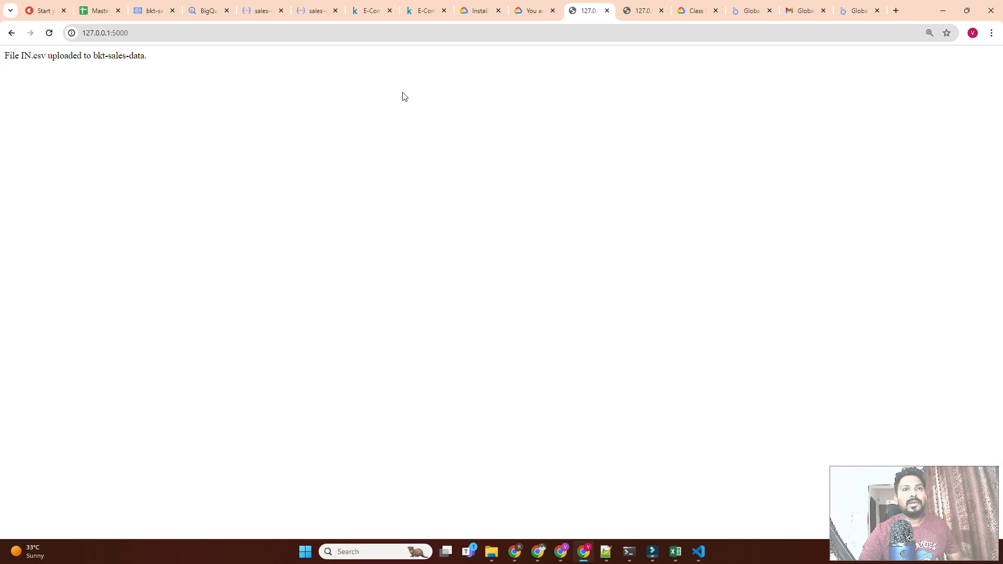
- Return to the interactive Global Sales report opened from the email and examine the order charts on its Summary page
{"action": "left_click", "coordinate": [845, 18]}
{"action": "scroll", "coordinate": [468, 235], "scroll_direction": "down", "scroll_amount": 2}
{"action": "scroll", "coordinate": [469, 236], "scroll_direction": "up", "scroll_amount": 2}
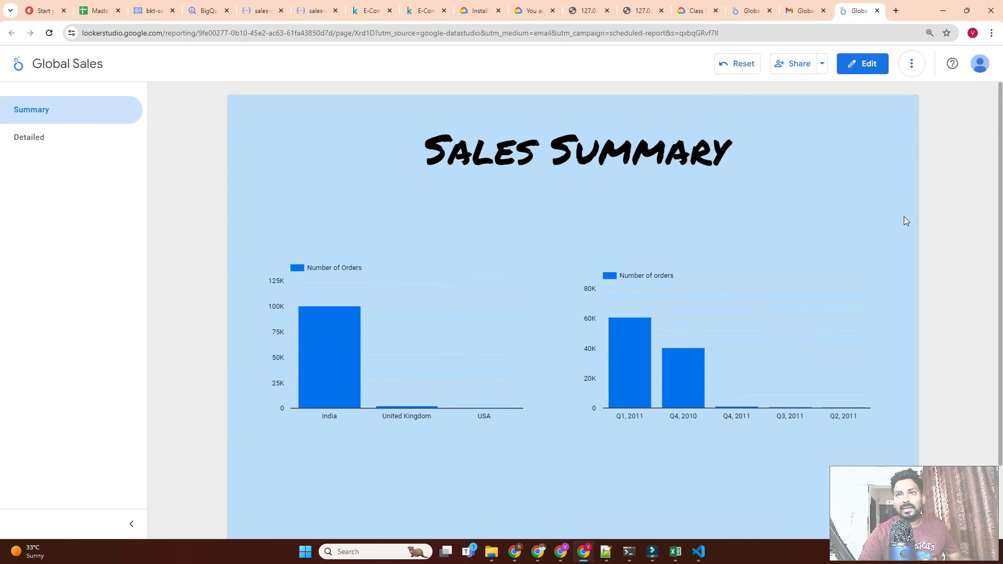
{"action": "scroll", "coordinate": [910, 239], "scroll_direction": "down", "scroll_amount": 2}
{"action": "scroll", "coordinate": [910, 241], "scroll_direction": "up", "scroll_amount": 2}
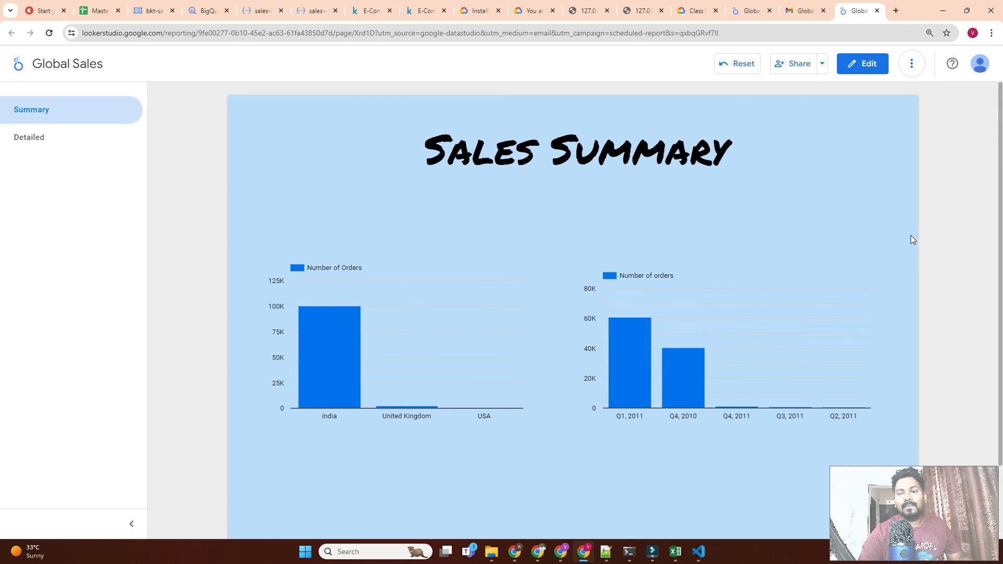
{"action": "scroll", "coordinate": [910, 239], "scroll_direction": "down", "scroll_amount": 2}
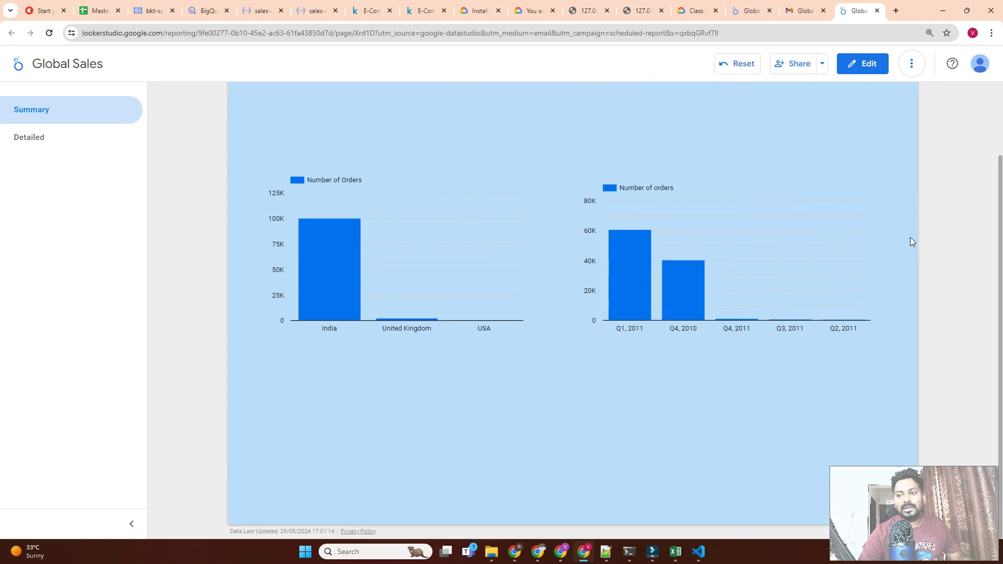